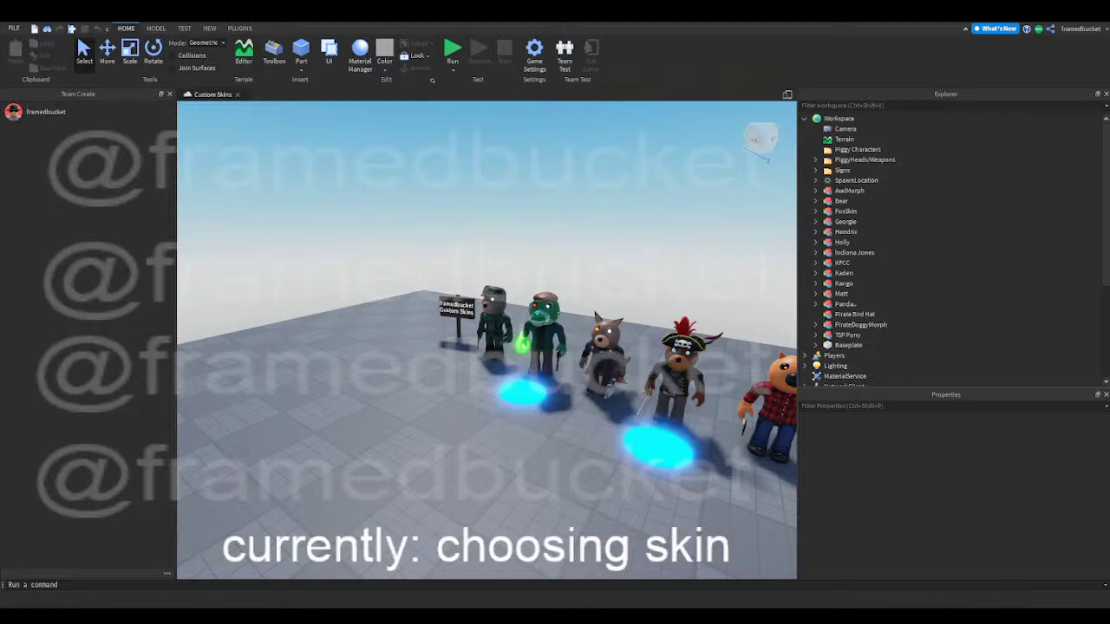
- Examine the lineup of framedbucket custom skins, from the sign to the pig character in the blue beret
{"action": "key", "text": "a"}
{"action": "right_click_drag", "start_coordinate": [412, 283], "coordinate": [424, 281]}
{"action": "key", "text": "w"}
{"action": "key", "text": "d"}
{"action": "right_click_drag", "start_coordinate": [539, 273], "coordinate": [523, 266]}
{"action": "key", "text": "w"}
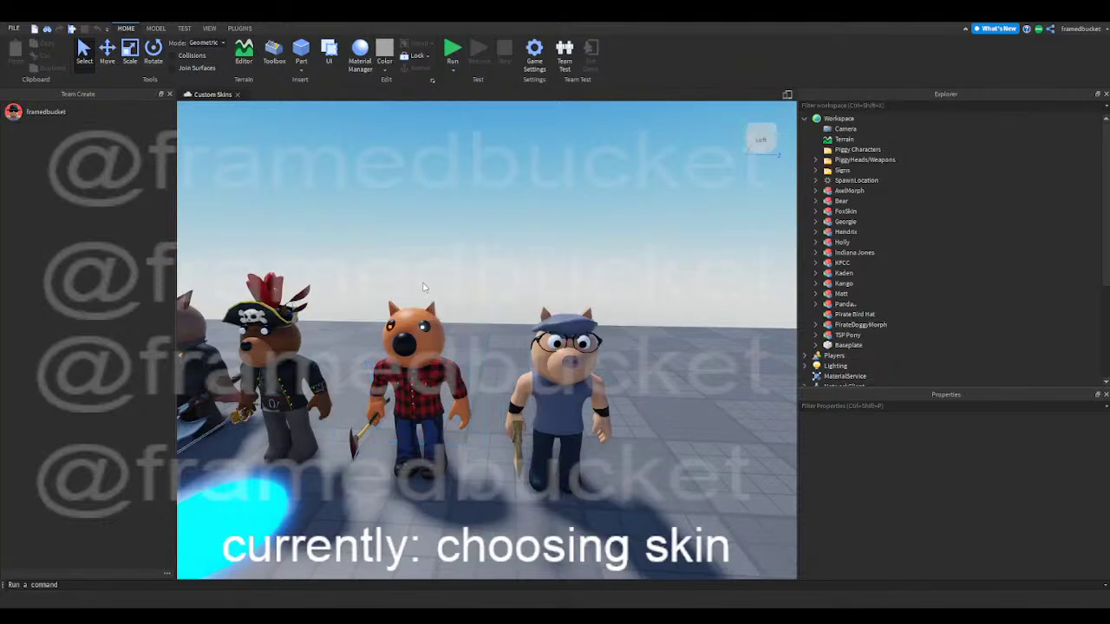
{"action": "scroll", "coordinate": [425, 287], "scroll_direction": "down", "scroll_amount": 3}
{"action": "right_click_drag", "start_coordinate": [431, 289], "coordinate": [433, 297]}
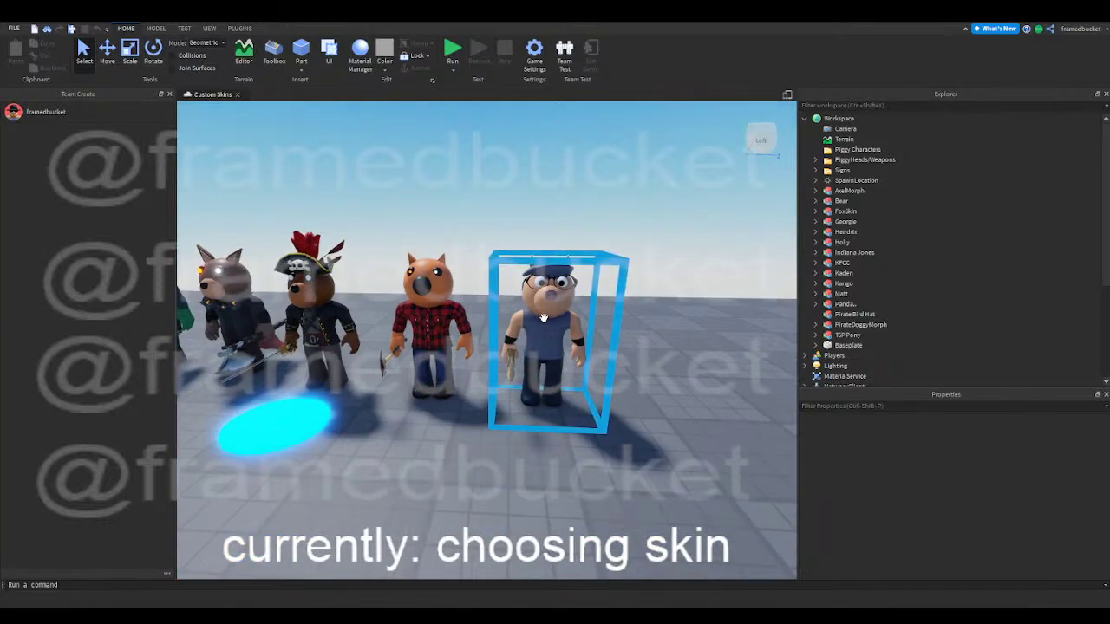
{"action": "scroll", "coordinate": [535, 291], "scroll_direction": "down", "scroll_amount": 3}
{"action": "scroll", "coordinate": [433, 296], "scroll_direction": "up", "scroll_amount": 5}
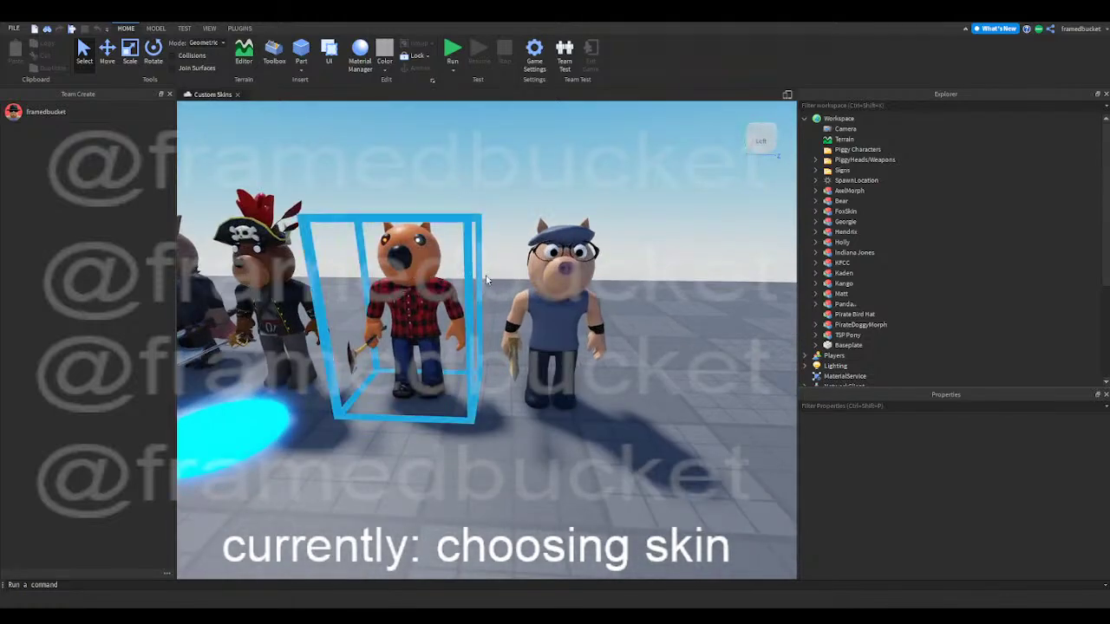
- Move the TSP Pony character out of its row to the open floor between the two lineups, facing the spawn
{"action": "left_click", "coordinate": [521, 336]}
{"action": "scroll", "coordinate": [528, 405], "scroll_direction": "down", "scroll_amount": 5}
{"action": "left_click_drag", "start_coordinate": [528, 405], "coordinate": [529, 410]}
{"action": "right_click_drag", "start_coordinate": [527, 405], "coordinate": [530, 411]}
{"action": "left_click_drag", "start_coordinate": [530, 411], "coordinate": [326, 409]}
{"action": "left_click", "coordinate": [487, 421]}
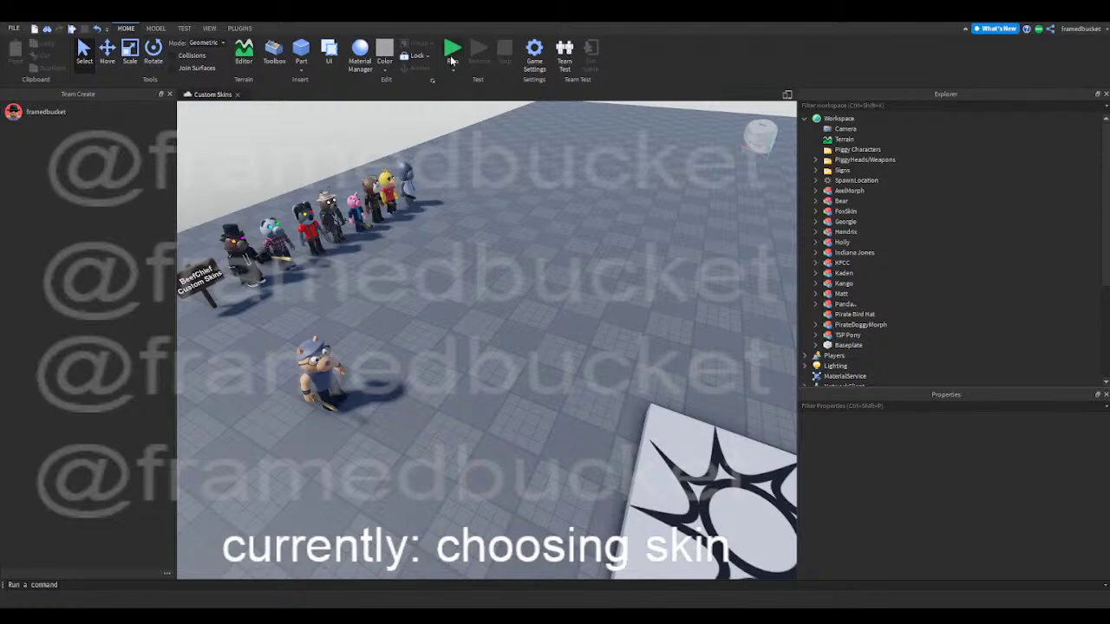
- Playtest the place, walk up to the TSP Pony character to inspect it up close, and end the test
{"action": "key", "text": "F5"}
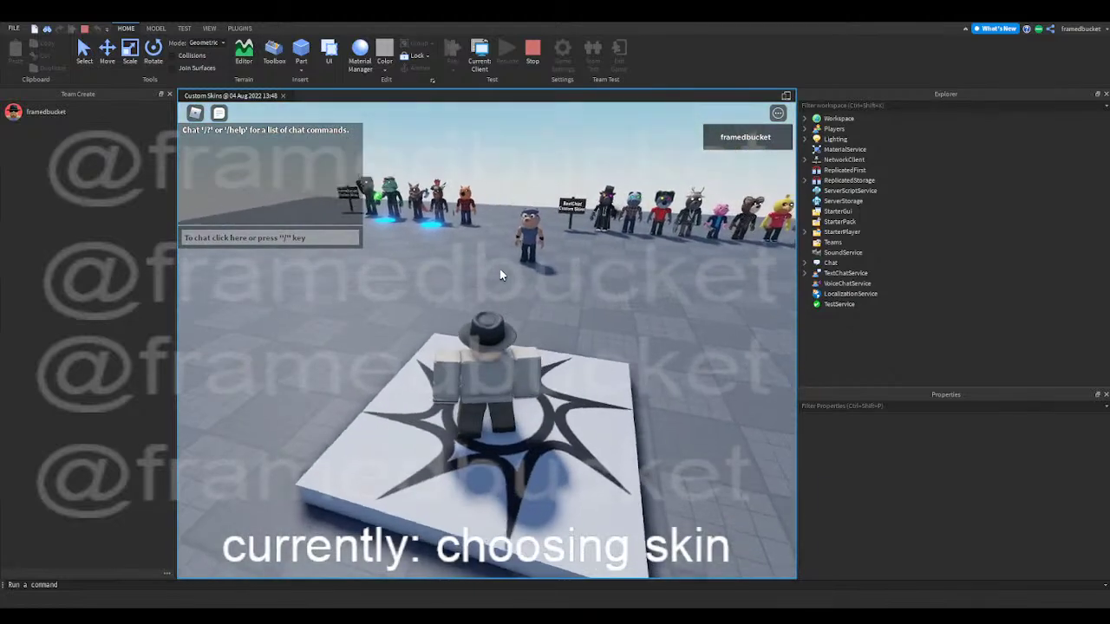
{"action": "right_click_drag", "start_coordinate": [500, 266], "coordinate": [507, 266]}
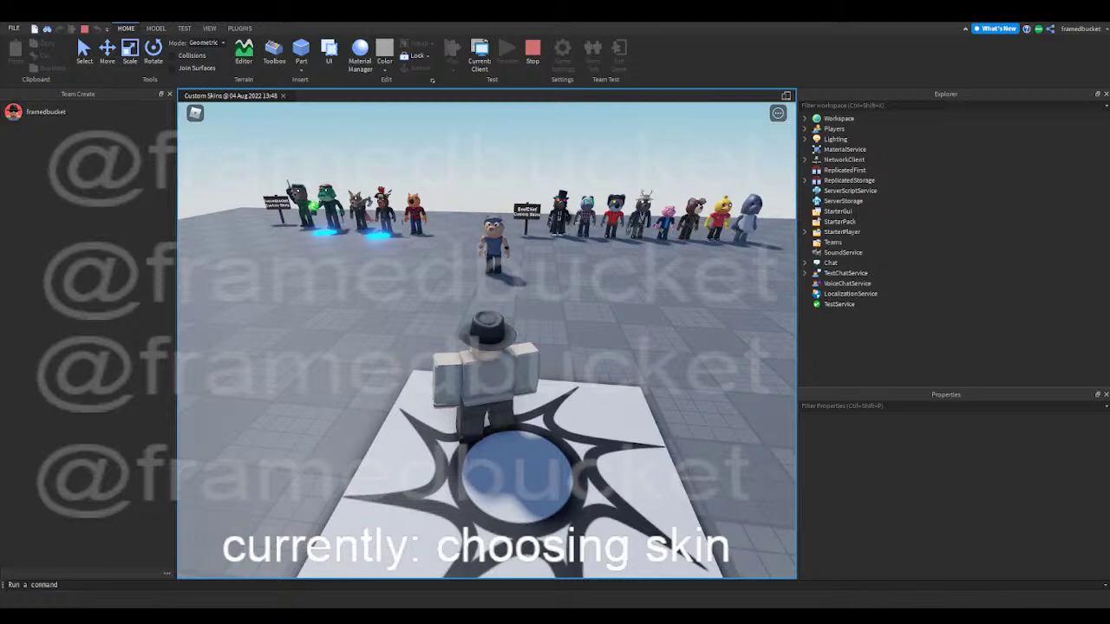
{"action": "scroll", "coordinate": [485, 299], "scroll_direction": "up", "scroll_amount": 3}
{"action": "scroll", "coordinate": [485, 299], "scroll_direction": "up", "scroll_amount": 3}
{"action": "key", "text": "w"}
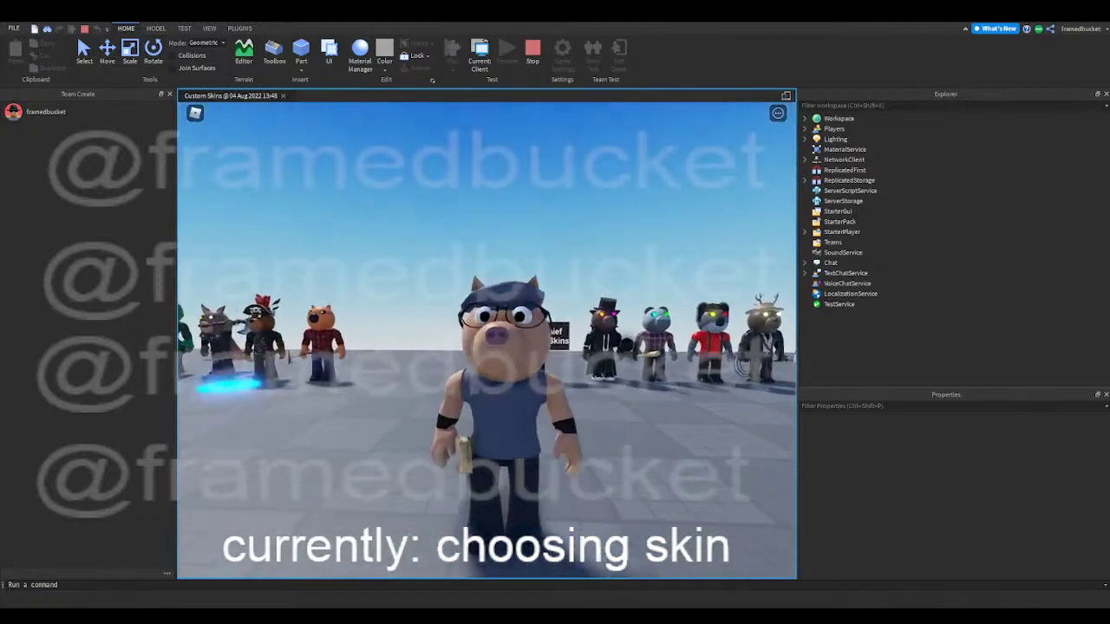
{"action": "key", "text": "s"}
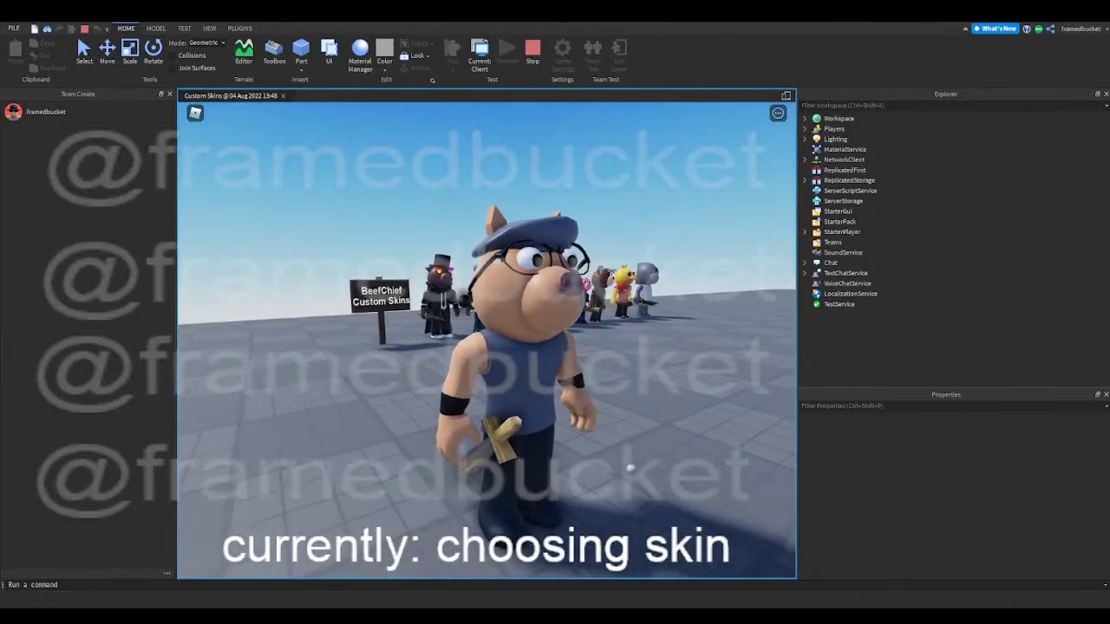
{"action": "key", "text": "s"}
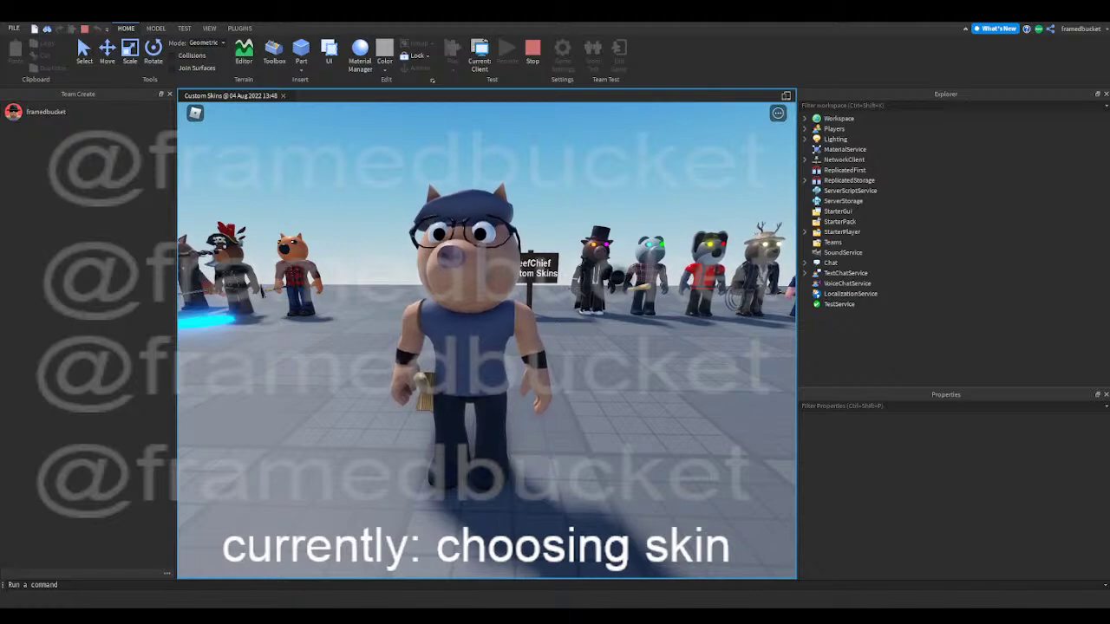
{"action": "key", "text": "a"}
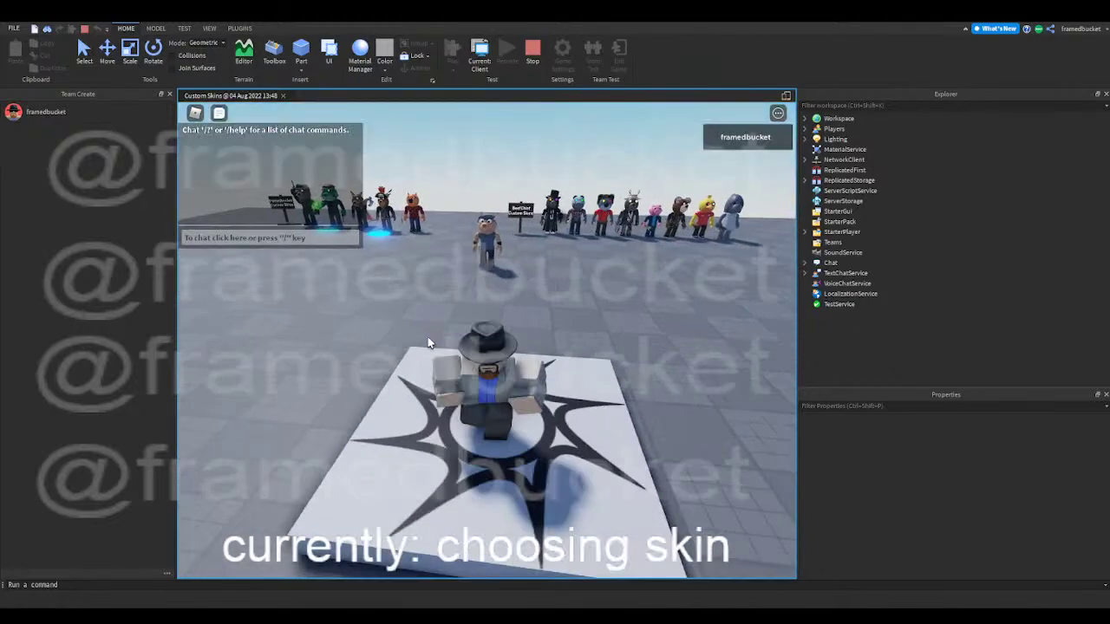
{"action": "right_click_drag", "start_coordinate": [427, 338], "coordinate": [428, 338]}
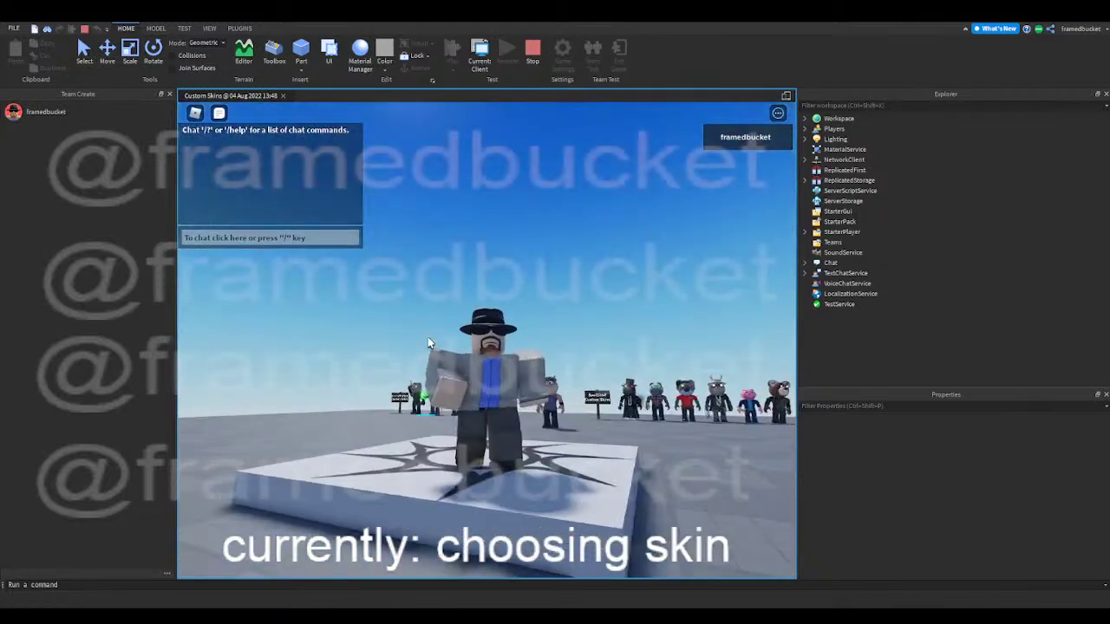
{"action": "left_click", "coordinate": [532, 54]}
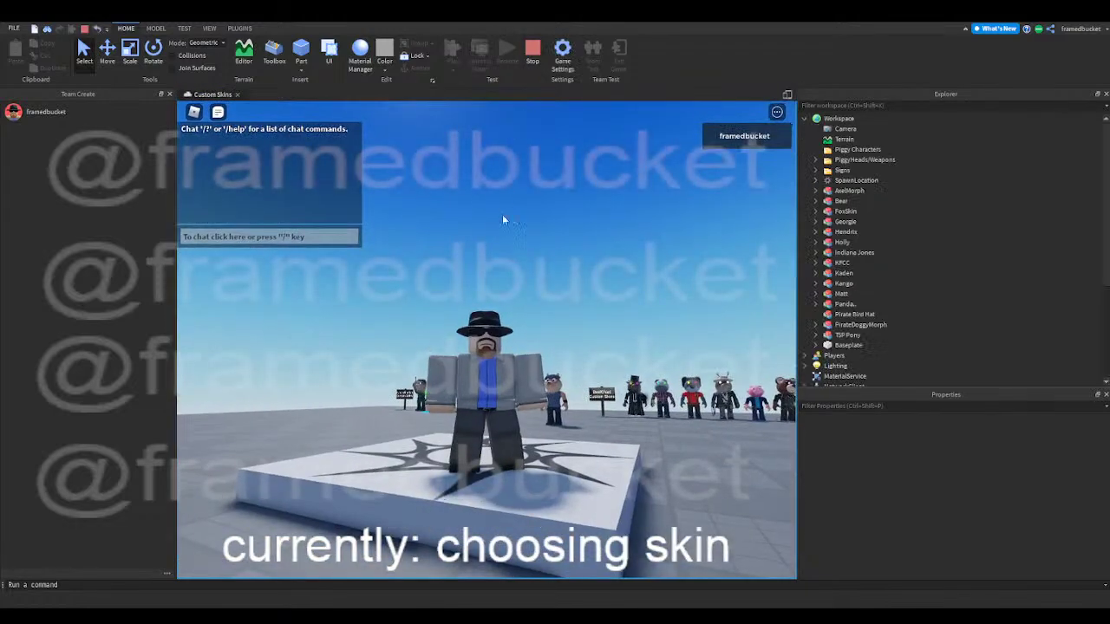
- Move the TSP Pony character back to its row beside the orange character in the plaid shirt
{"action": "left_click", "coordinate": [454, 373]}
{"action": "left_click_drag", "start_coordinate": [454, 373], "coordinate": [329, 331]}
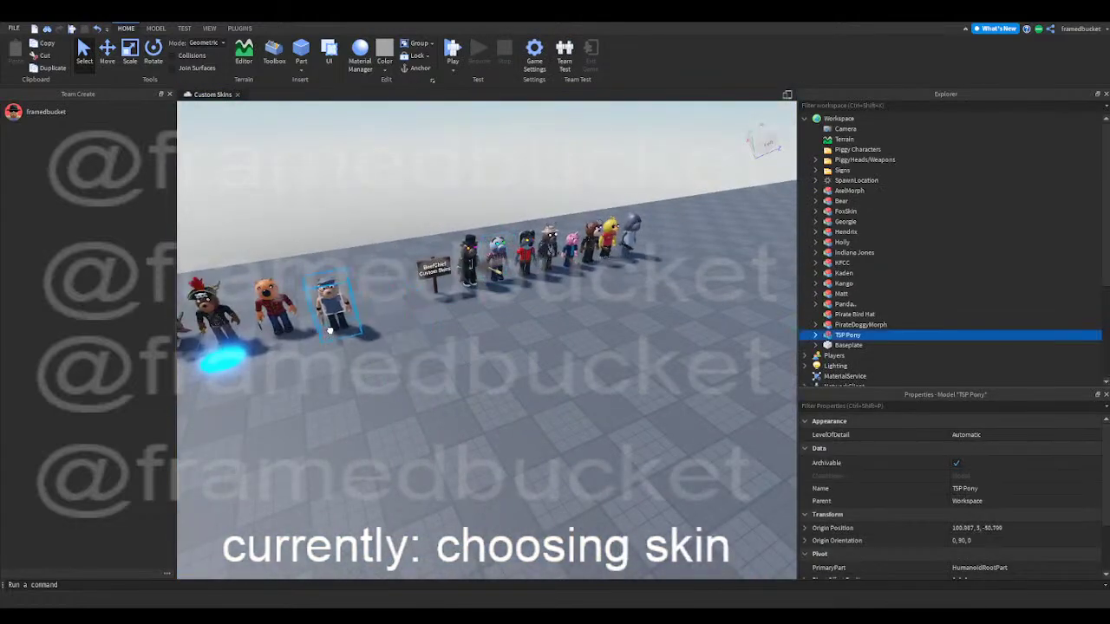
{"action": "left_click", "coordinate": [397, 381]}
{"action": "right_click_drag", "start_coordinate": [397, 381], "coordinate": [397, 380]}
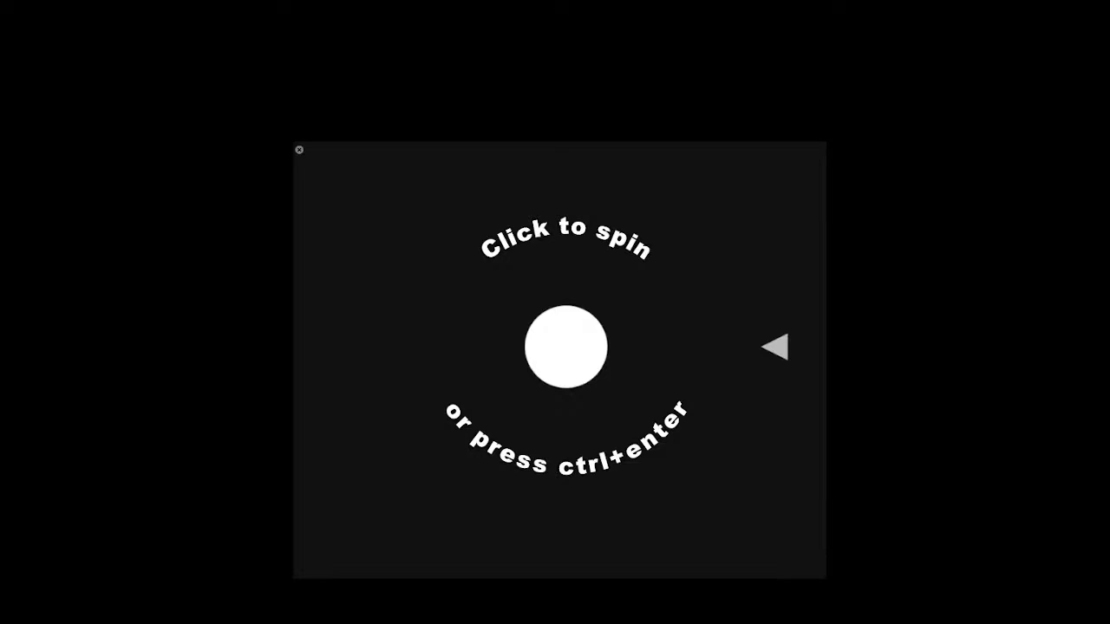
- Switch to the spin wheel and add the entries Bunny, Pig and Moth
{"action": "type", "text": "Bunny"}
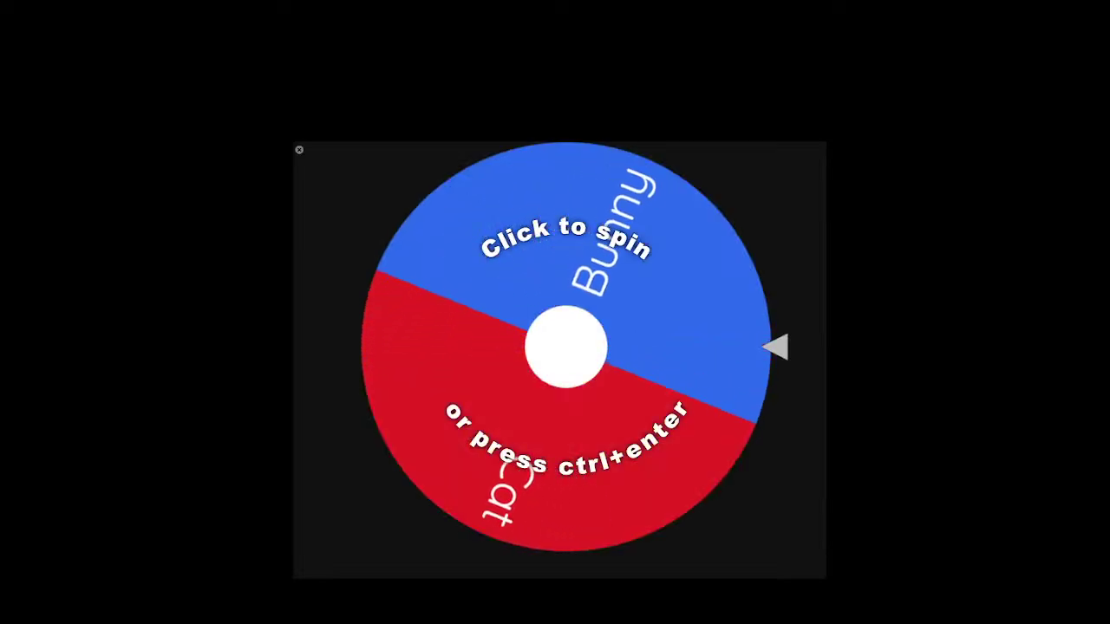
{"action": "key", "text": "BackSpace"}
{"action": "key", "text": "BackSpace"}
{"action": "key", "text": "BackSpace"}
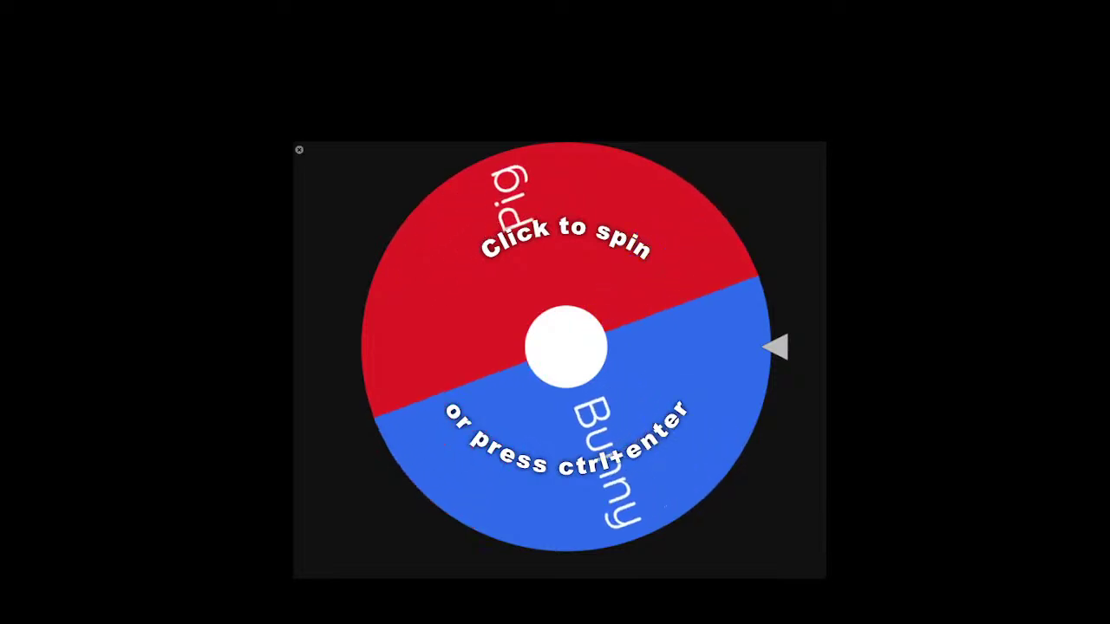
{"action": "type", "text": "Moth"}
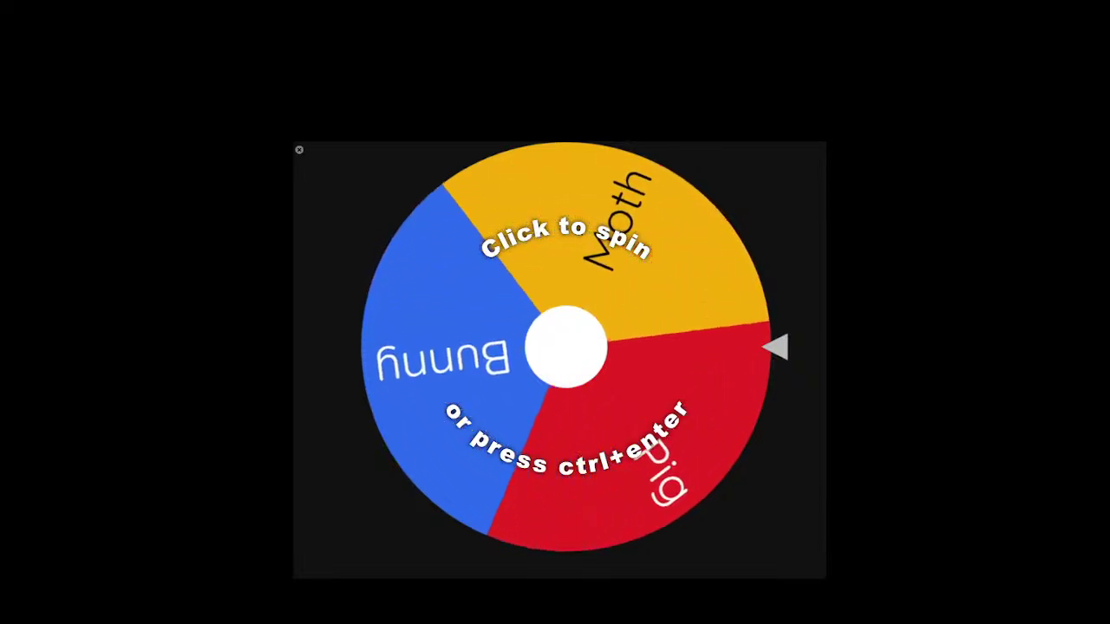
{"action": "type", "text": "Se"}
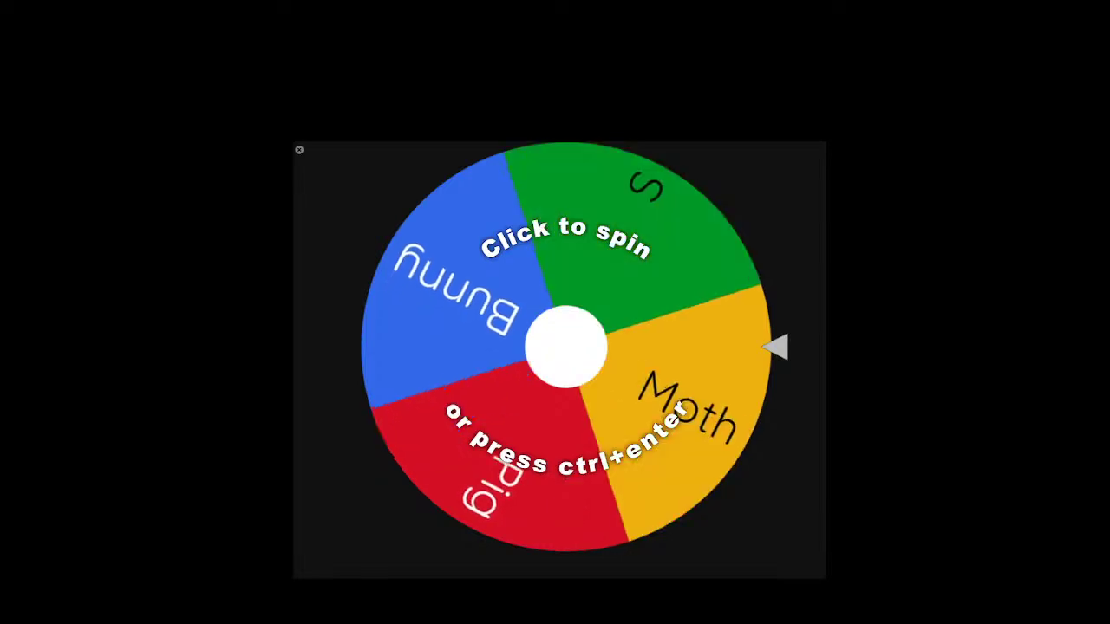
{"action": "key", "text": "BackSpace"}
{"action": "key", "text": "BackSpace"}
{"action": "type", "text": "Killer"}
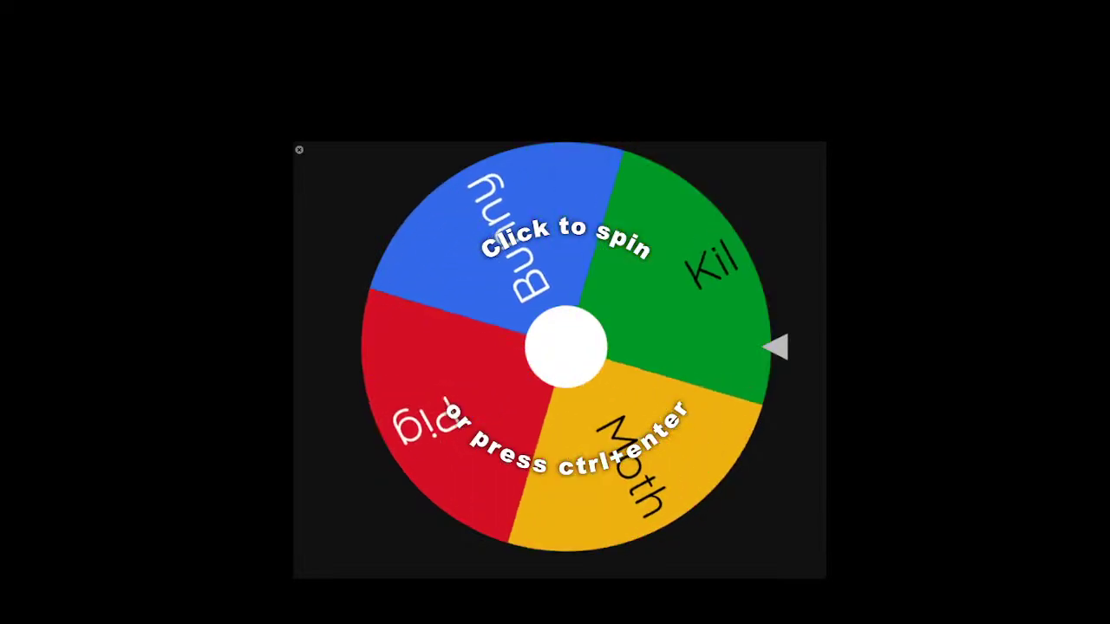
{"action": "key", "text": "BackSpace"}
{"action": "key", "text": "BackSpace"}
{"action": "key", "text": "BackSpace"}
{"action": "key", "text": "BackSpace"}
{"action": "key", "text": "BackSpace"}
{"action": "key", "text": "BackSpace"}
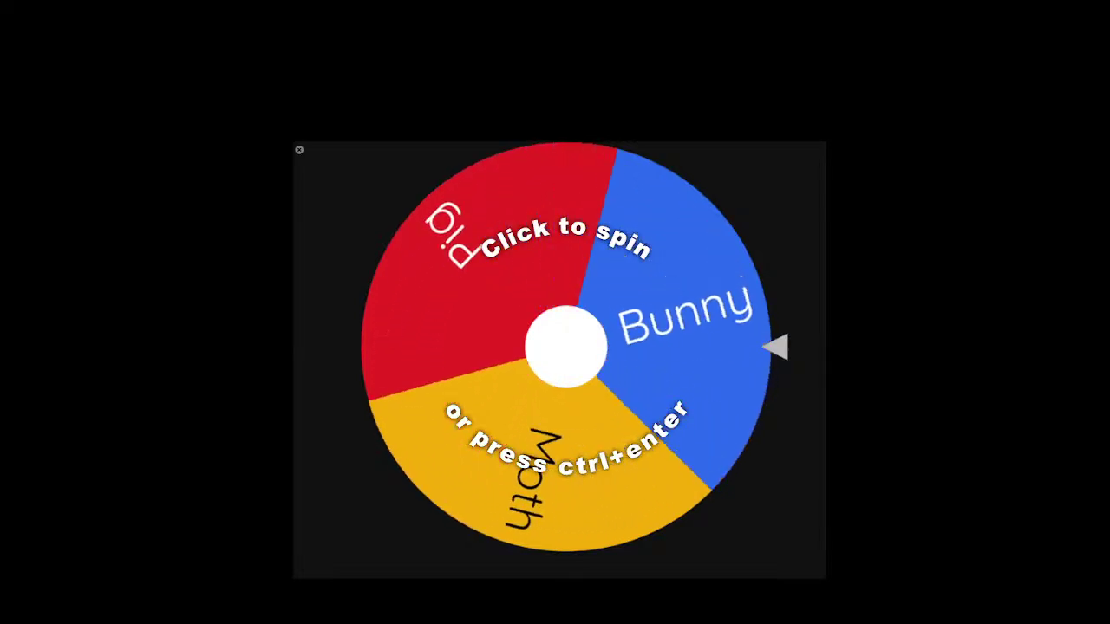
- Add the entries Bad Pig, Spider and Axolotl to the wheel and spin it
{"action": "type", "text": "Bad Pig"}
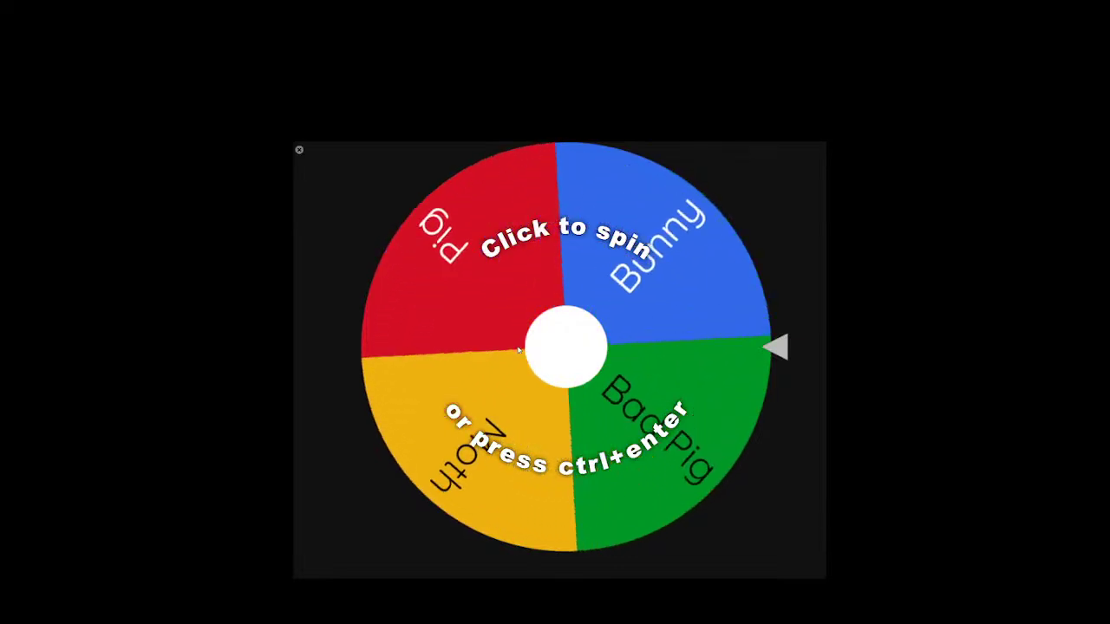
{"action": "type", "text": "Slide"}
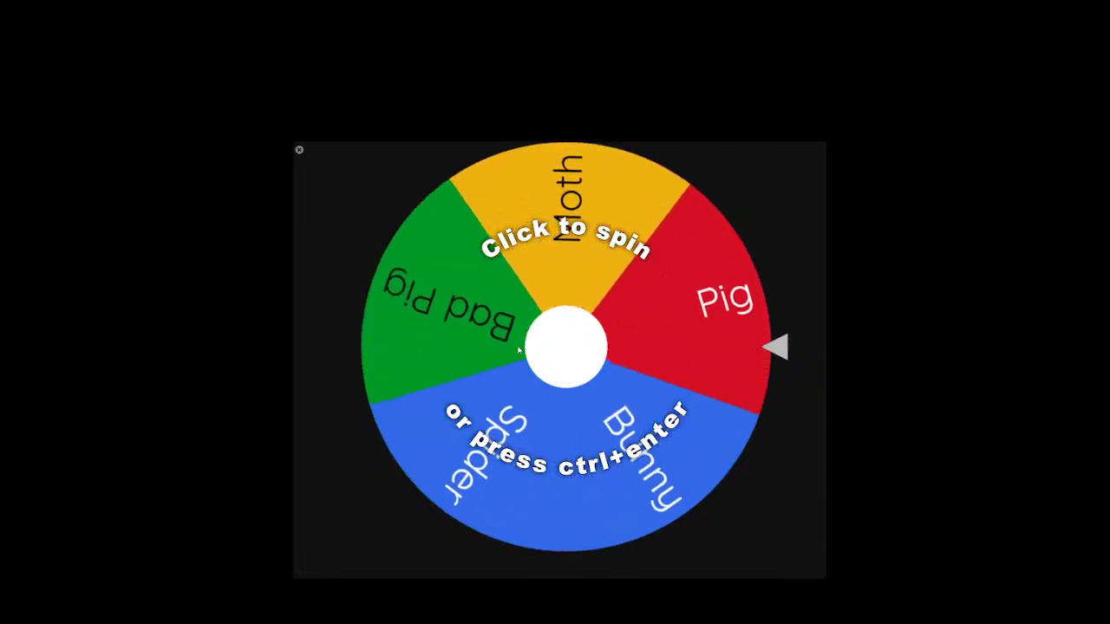
{"action": "type", "text": "Axolotl"}
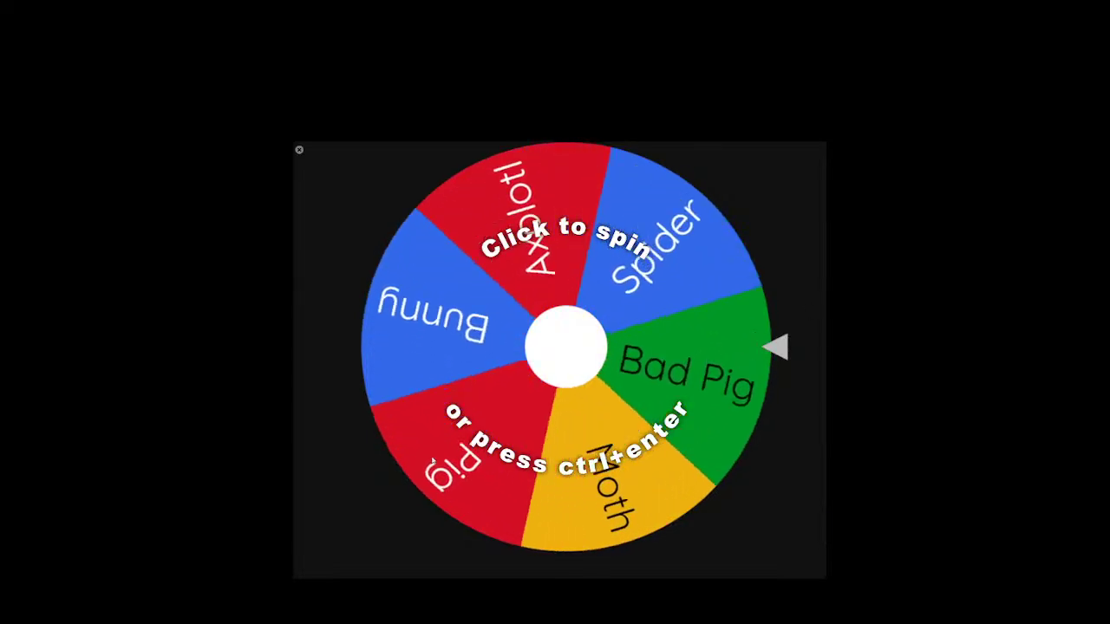
{"action": "left_click", "coordinate": [546, 337]}
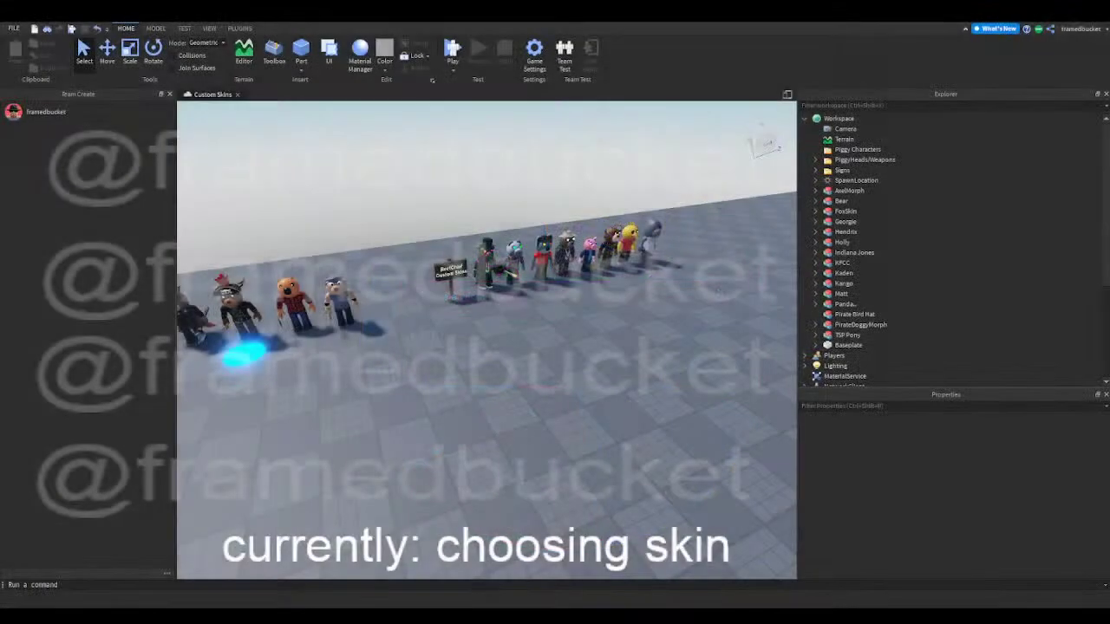
- Switch back to Roblox Studio and examine the walls of accessories and animal heads for a suitable base head
{"action": "right_click_drag", "start_coordinate": [585, 325], "coordinate": [484, 334]}
{"action": "key", "text": "w"}
{"action": "key", "text": "w"}
{"action": "key", "text": "w"}
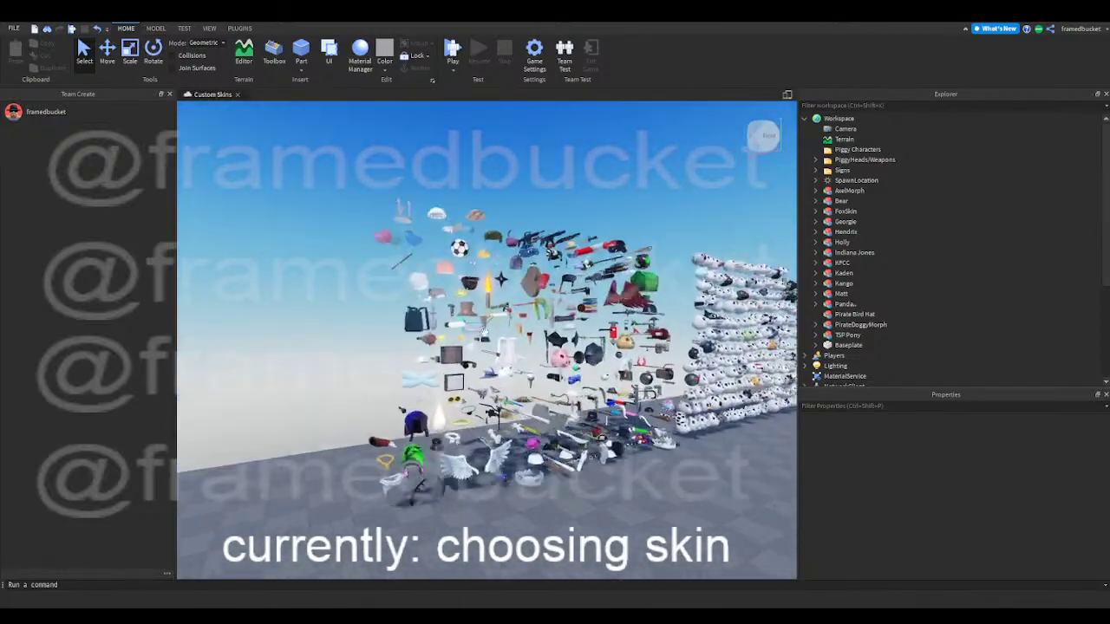
{"action": "key", "text": "d"}
{"action": "right_click_drag", "start_coordinate": [526, 370], "coordinate": [526, 370]}
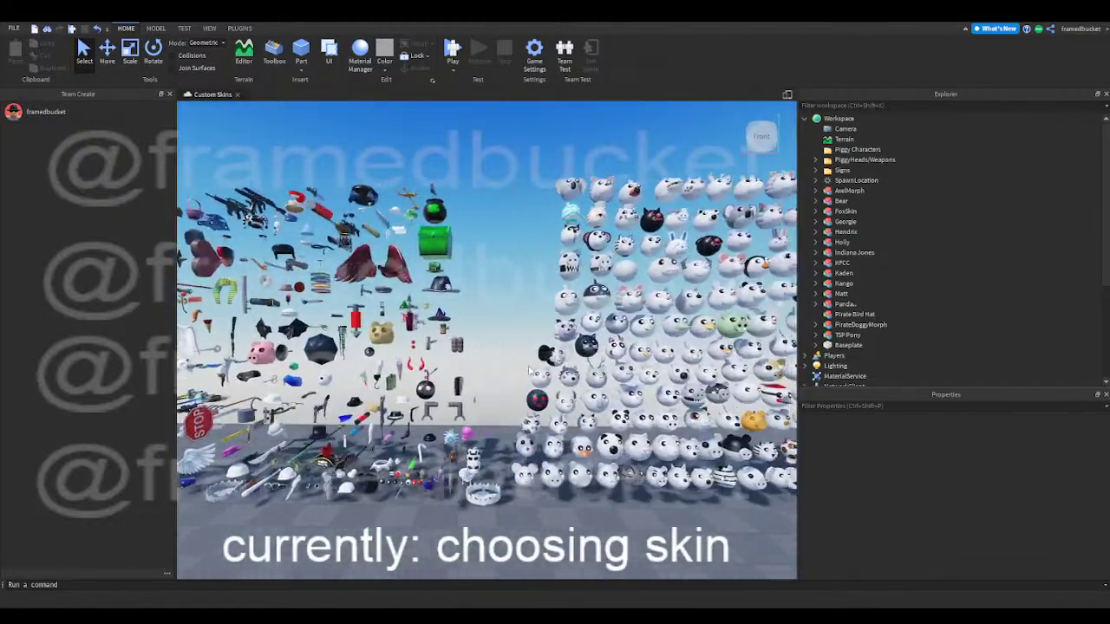
{"action": "key", "text": "d"}
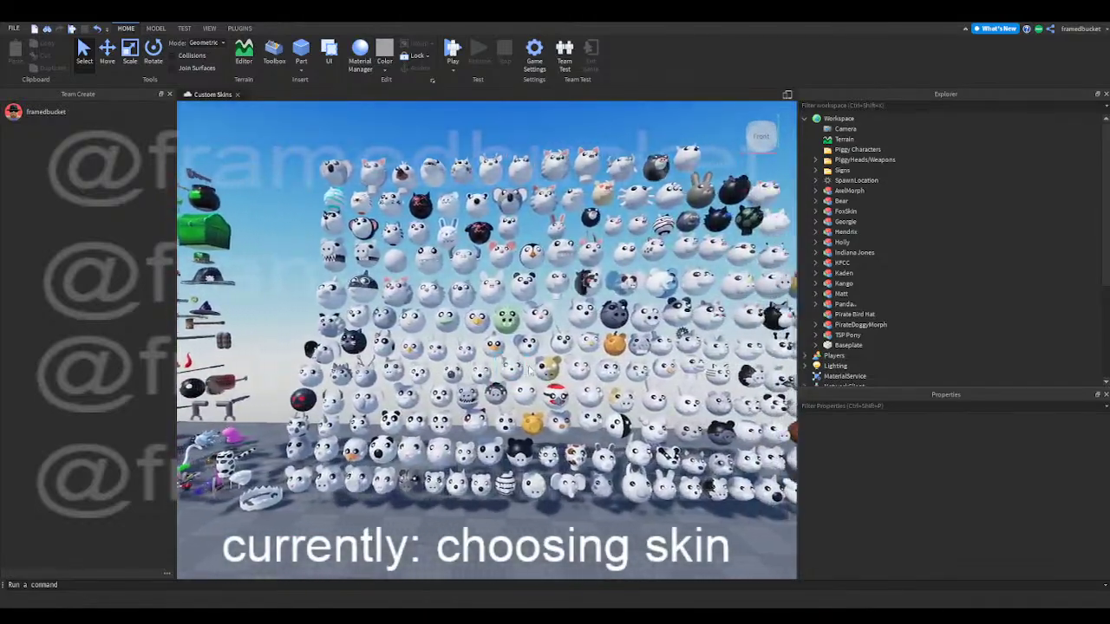
{"action": "mouse_move", "coordinate": [529, 371]}
{"action": "right_mouse_down"}
{"action": "mouse_move", "coordinate": [547, 374]}
{"action": "mouse_move", "coordinate": [529, 370]}
{"action": "right_mouse_up"}
{"action": "key", "text": "w"}
{"action": "key", "text": "w"}
{"action": "key", "text": "s"}
{"action": "key", "text": "w"}
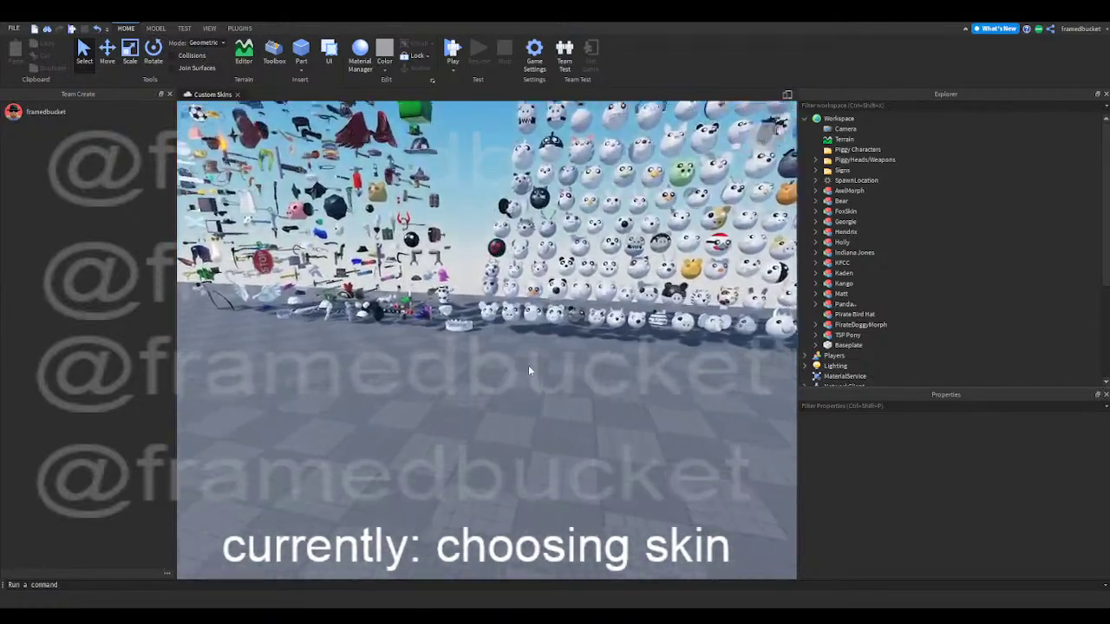
- Select Pig Head V2 and Pig Head V1 in the lowest row of heads to compare them
{"action": "left_click", "coordinate": [526, 285]}
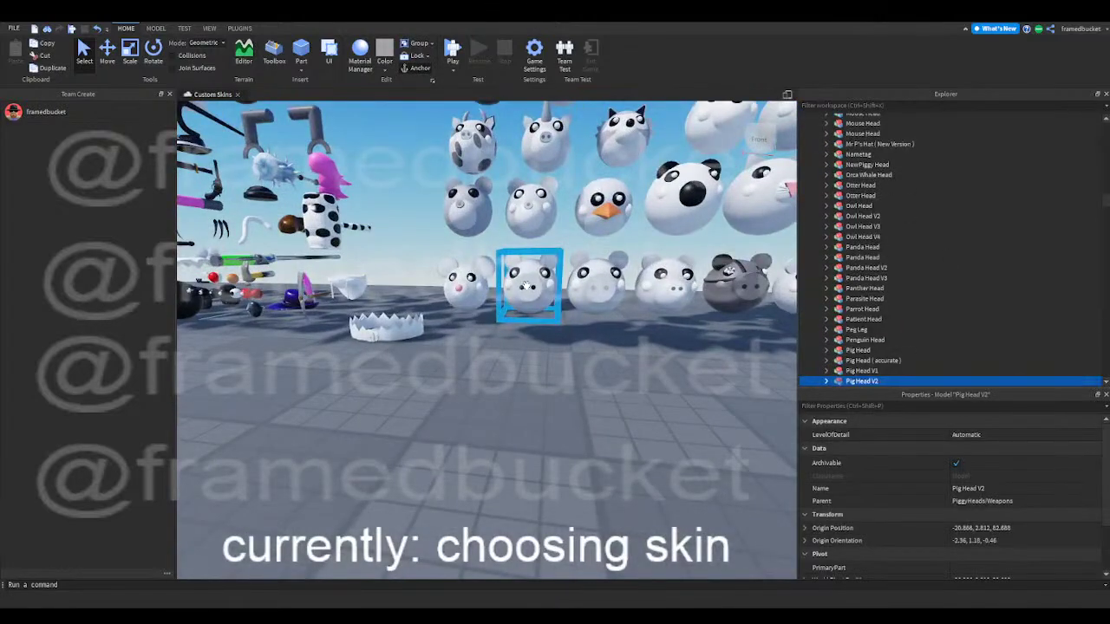
{"action": "left_click", "coordinate": [577, 292]}
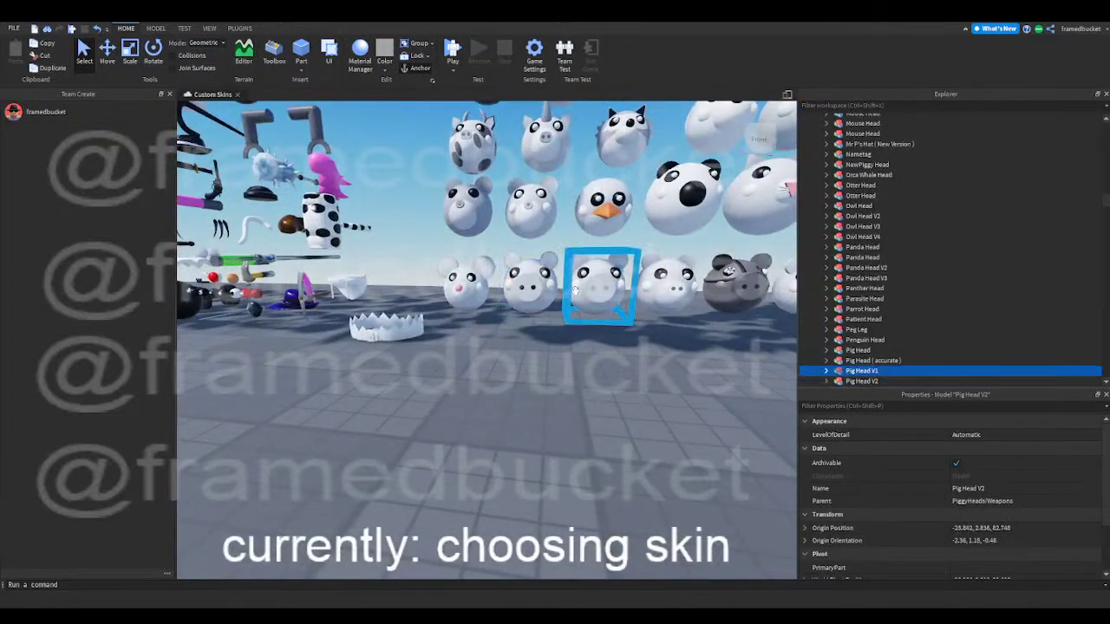
{"action": "scroll", "coordinate": [587, 386], "scroll_direction": "down", "scroll_amount": 5}
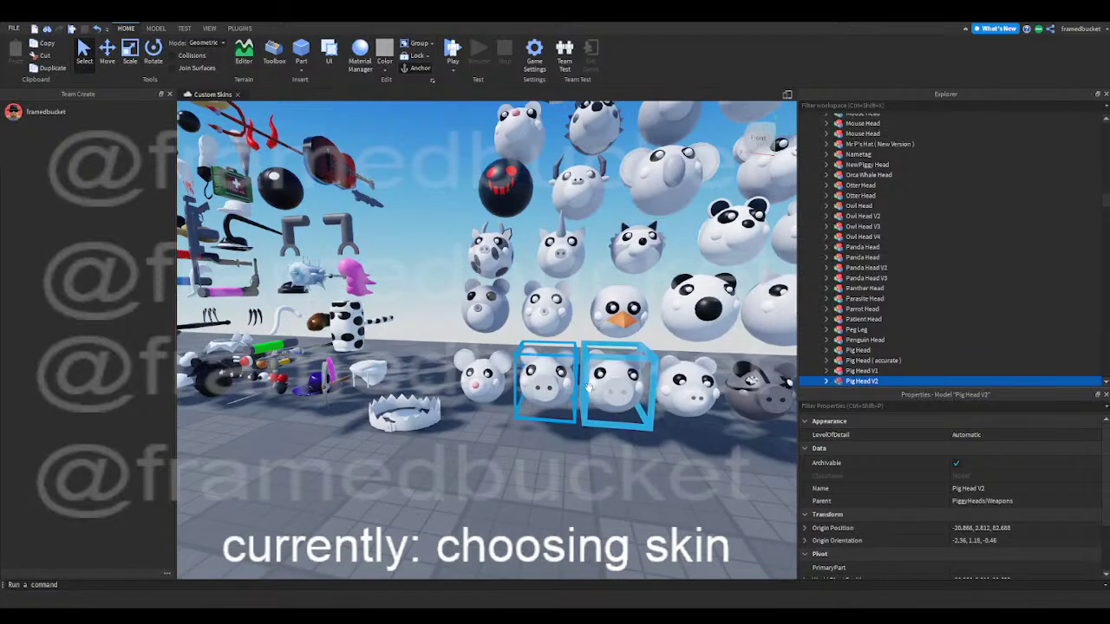
{"action": "scroll", "coordinate": [884, 147], "scroll_direction": "up", "scroll_amount": 2}
- Filter the Explorer for "Pig Head" and check the Pig Head ( accurate ) and Pig Head models
{"action": "left_click", "coordinate": [851, 105]}
{"action": "type", "text": "Pig"}
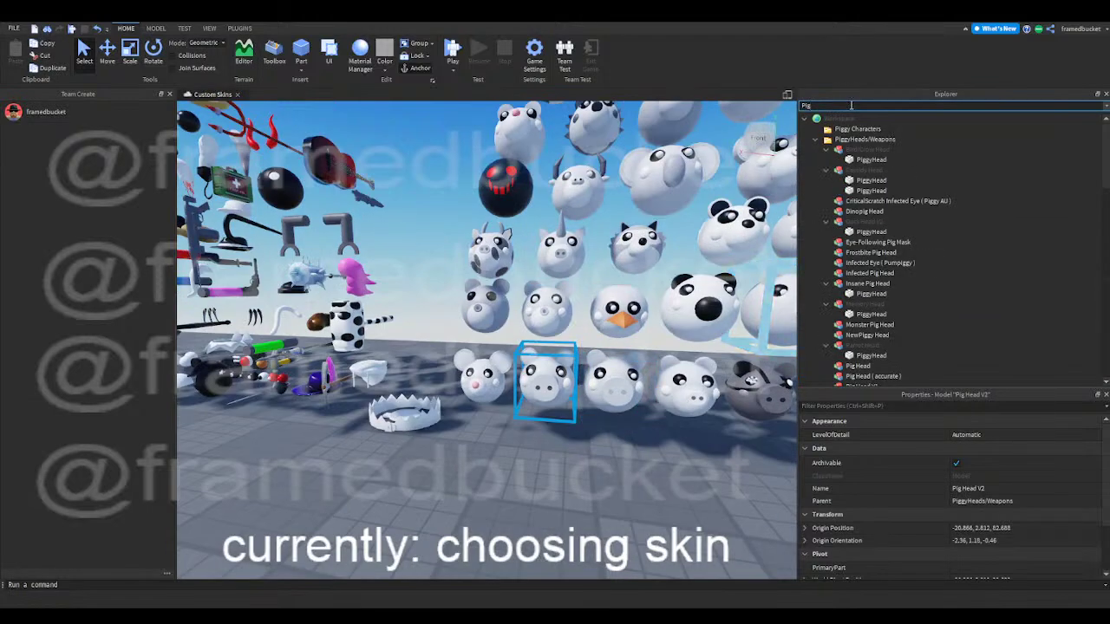
{"action": "type", "text": " Head"}
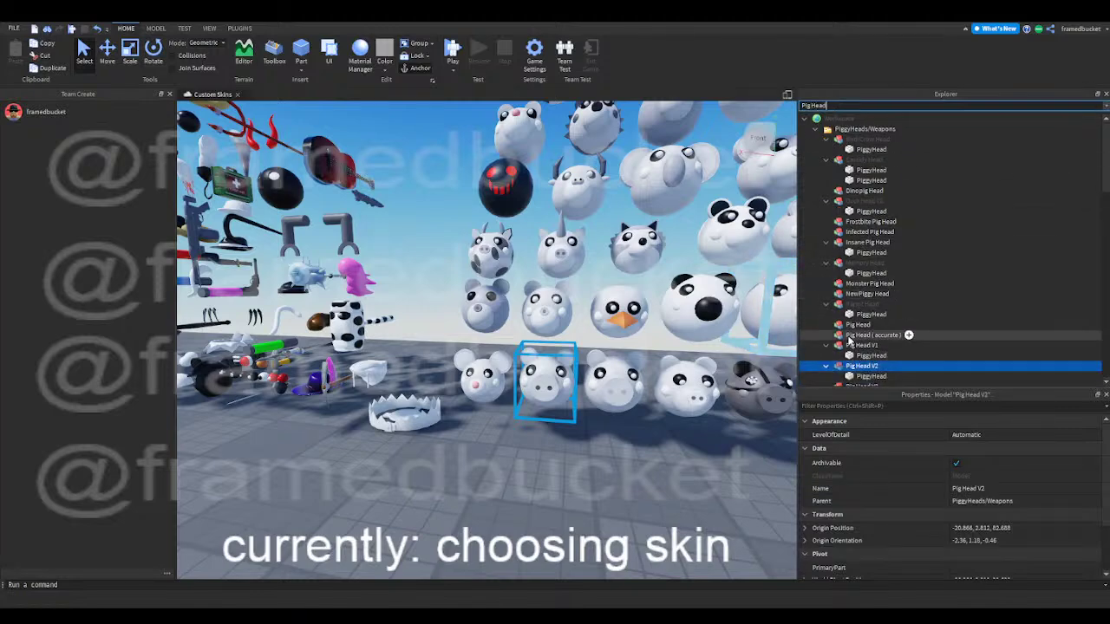
{"action": "left_click", "coordinate": [850, 335]}
{"action": "left_click", "coordinate": [851, 326]}
- Copy the pink Piggy head beside the wall of heads and paste the duplicate into the Workspace
{"action": "right_click_drag", "start_coordinate": [487, 395], "coordinate": [520, 386]}
{"action": "scroll", "coordinate": [513, 383], "scroll_direction": "down", "scroll_amount": 10}
{"action": "left_click", "coordinate": [685, 409]}
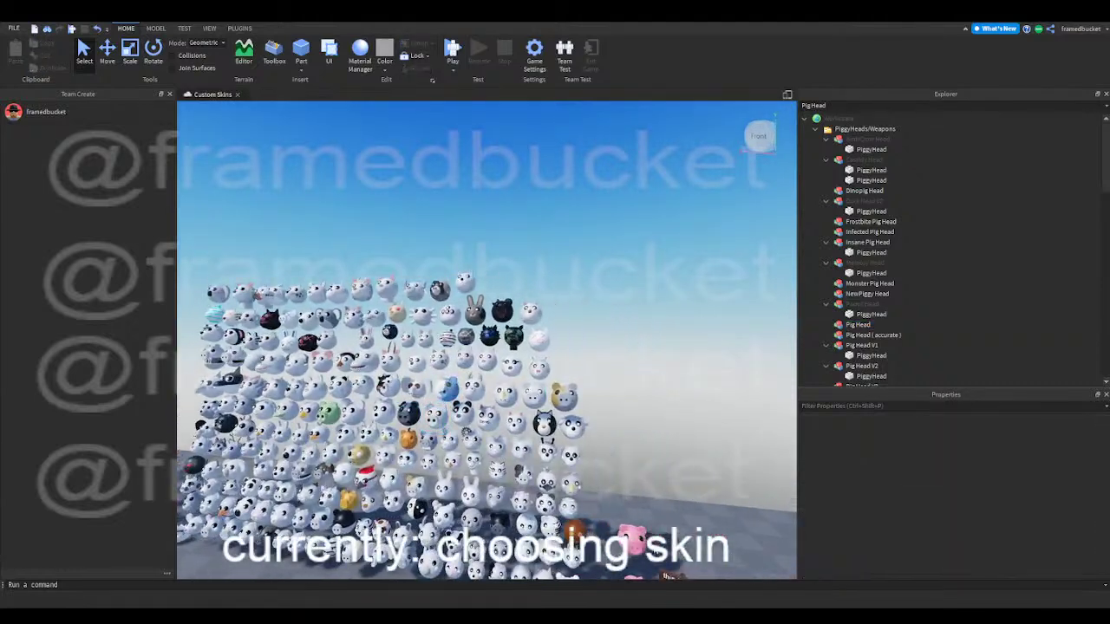
{"action": "left_click", "coordinate": [646, 518]}
{"action": "key", "text": "ctrl+v"}
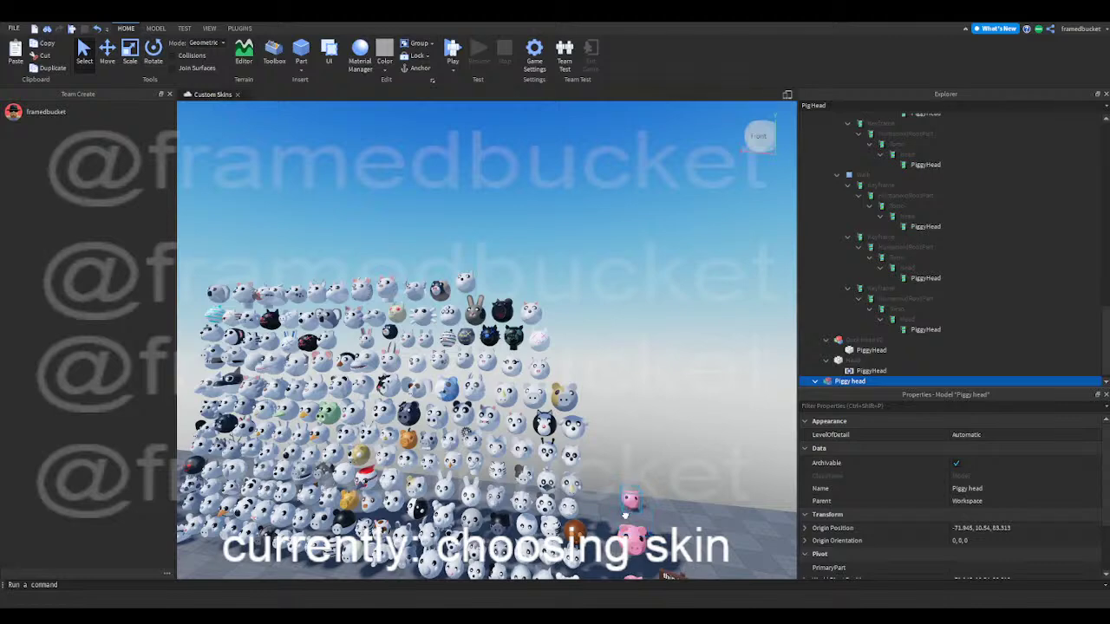
- Carry the pasted Piggy head from the wall of heads to the open floor near the spawn platform
{"action": "left_click_drag", "start_coordinate": [626, 512], "coordinate": [622, 520]}
{"action": "right_click_drag", "start_coordinate": [626, 512], "coordinate": [622, 520]}
{"action": "left_click_drag", "start_coordinate": [622, 520], "coordinate": [607, 525]}
{"action": "right_click_drag", "start_coordinate": [621, 520], "coordinate": [607, 525]}
{"action": "key", "text": "w"}
{"action": "left_click_drag", "start_coordinate": [607, 525], "coordinate": [475, 353]}
{"action": "left_click", "coordinate": [498, 373]}
{"action": "key", "text": "w"}
{"action": "right_click_drag", "start_coordinate": [498, 374], "coordinate": [499, 373]}
{"action": "key", "text": "w"}
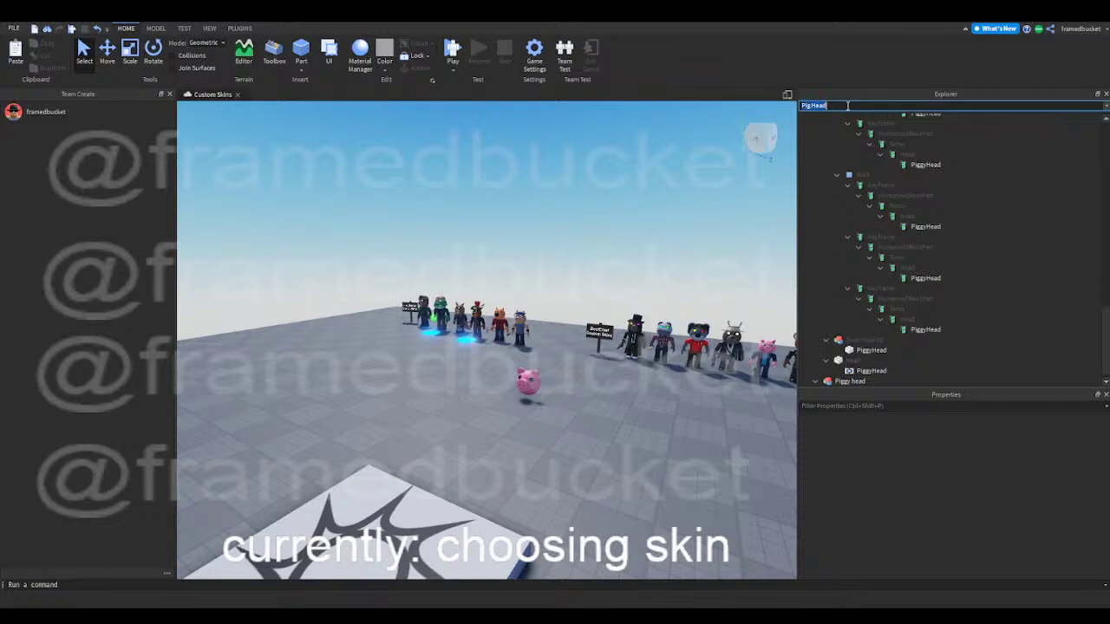
- Clear the Explorer filter and move the Piggy head to the empty floor beside the Custom Skins sign
{"action": "key", "text": "BackSpace"}
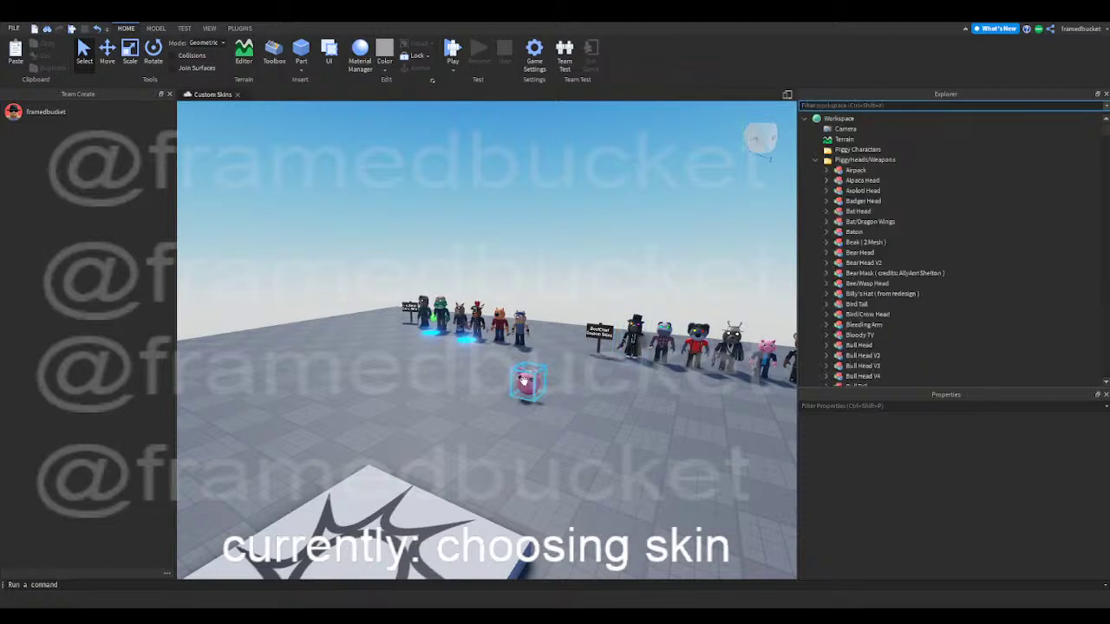
{"action": "left_click", "coordinate": [523, 379]}
{"action": "left_click_drag", "start_coordinate": [834, 387], "coordinate": [906, 325]}
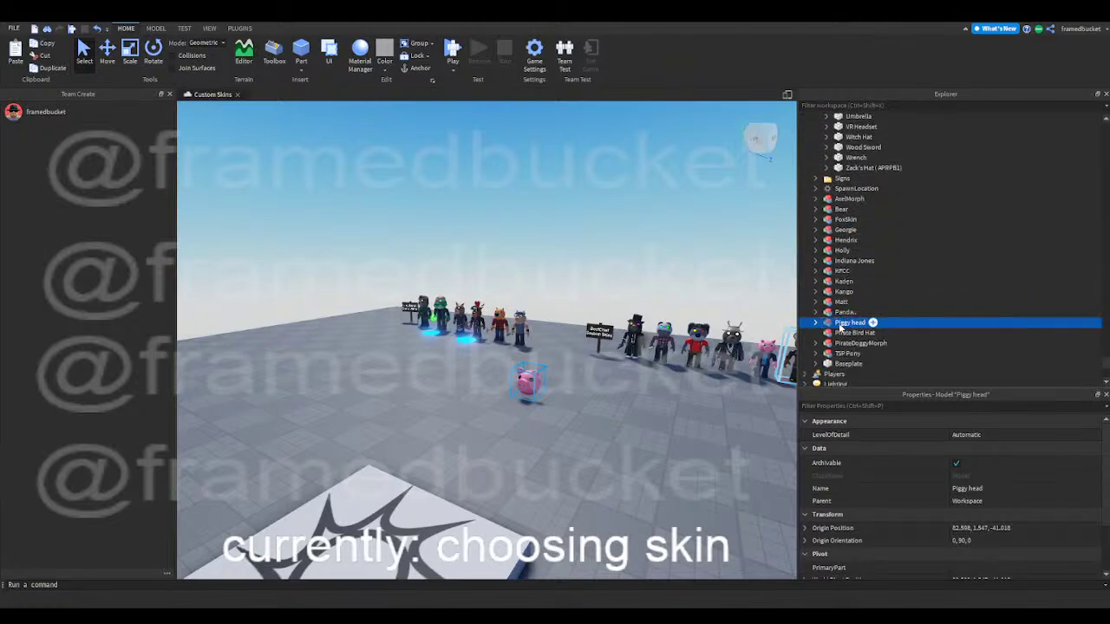
{"action": "left_click", "coordinate": [582, 439]}
{"action": "left_click_drag", "start_coordinate": [527, 393], "coordinate": [317, 371]}
{"action": "left_click", "coordinate": [366, 381]}
{"action": "right_click_drag", "start_coordinate": [367, 380], "coordinate": [367, 380]}
{"action": "key", "text": "w"}
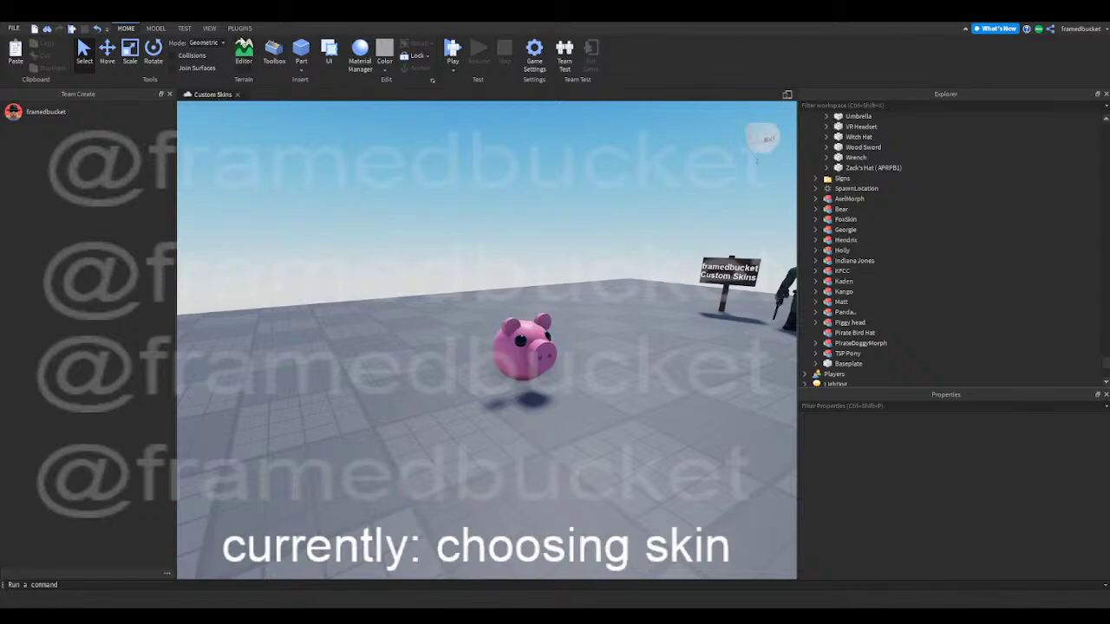
- Insert the Piggy Skin Template from My Models and stand it on the floor beside the Piggy head
{"action": "left_click", "coordinate": [274, 54]}
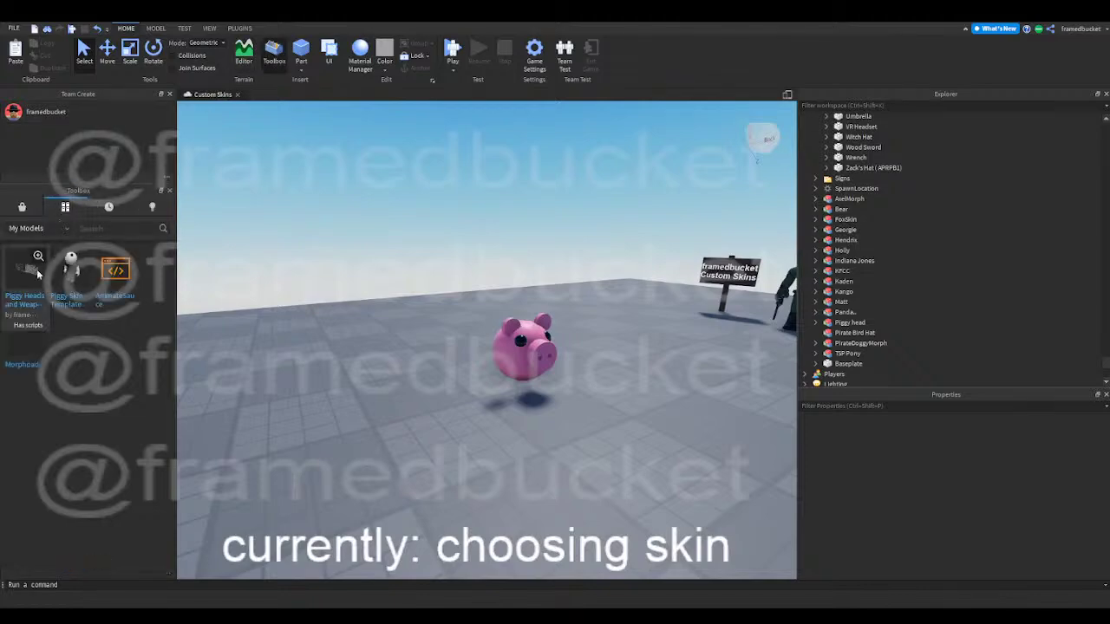
{"action": "left_click", "coordinate": [68, 276]}
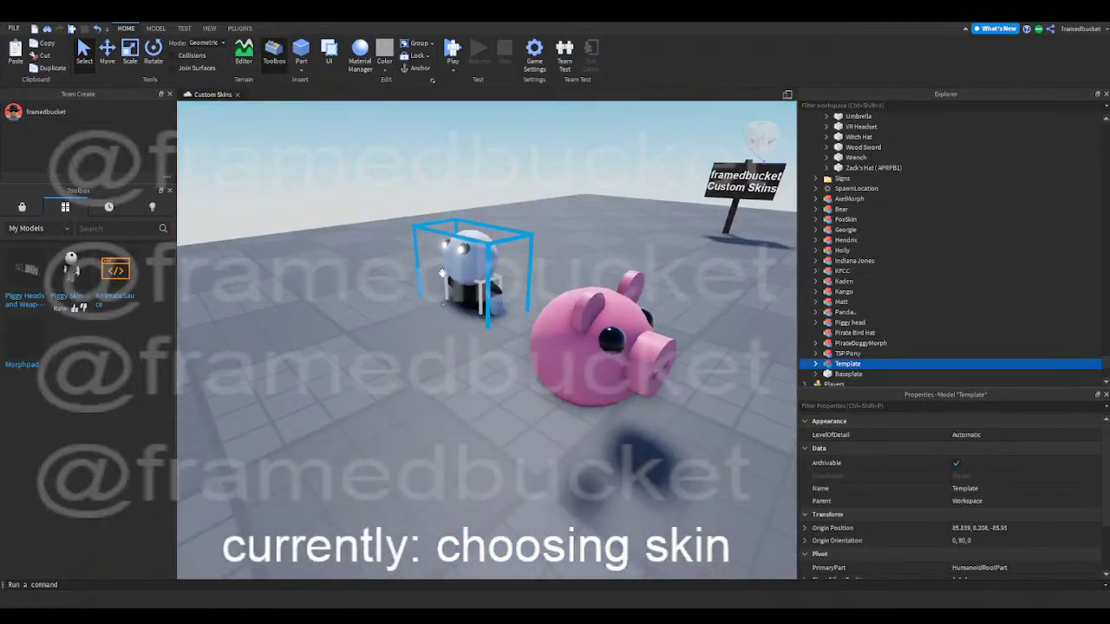
{"action": "left_click_drag", "start_coordinate": [343, 395], "coordinate": [303, 400]}
{"action": "left_click", "coordinate": [429, 435]}
{"action": "right_click_drag", "start_coordinate": [429, 435], "coordinate": [429, 438]}
- Turn the Piggy head to a Y orientation of -180 and move it in front of the template's body
{"action": "left_click_drag", "start_coordinate": [640, 424], "coordinate": [542, 403]}
{"action": "left_click", "coordinate": [557, 461]}
{"action": "left_click", "coordinate": [640, 420]}
{"action": "left_click", "coordinate": [530, 335]}
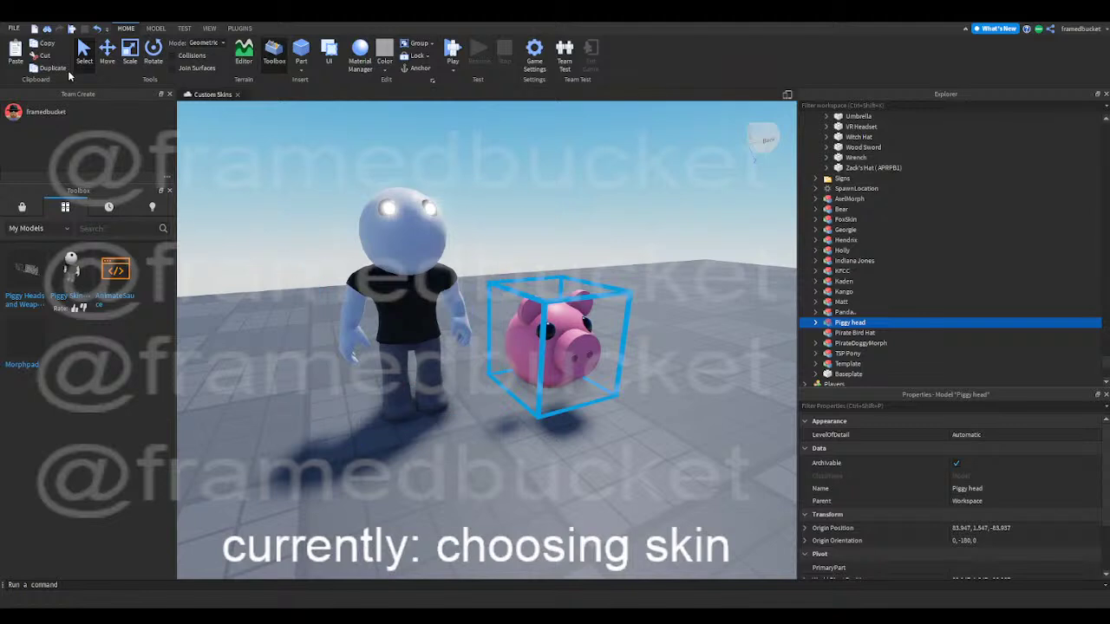
{"action": "left_click_drag", "start_coordinate": [468, 353], "coordinate": [390, 365]}
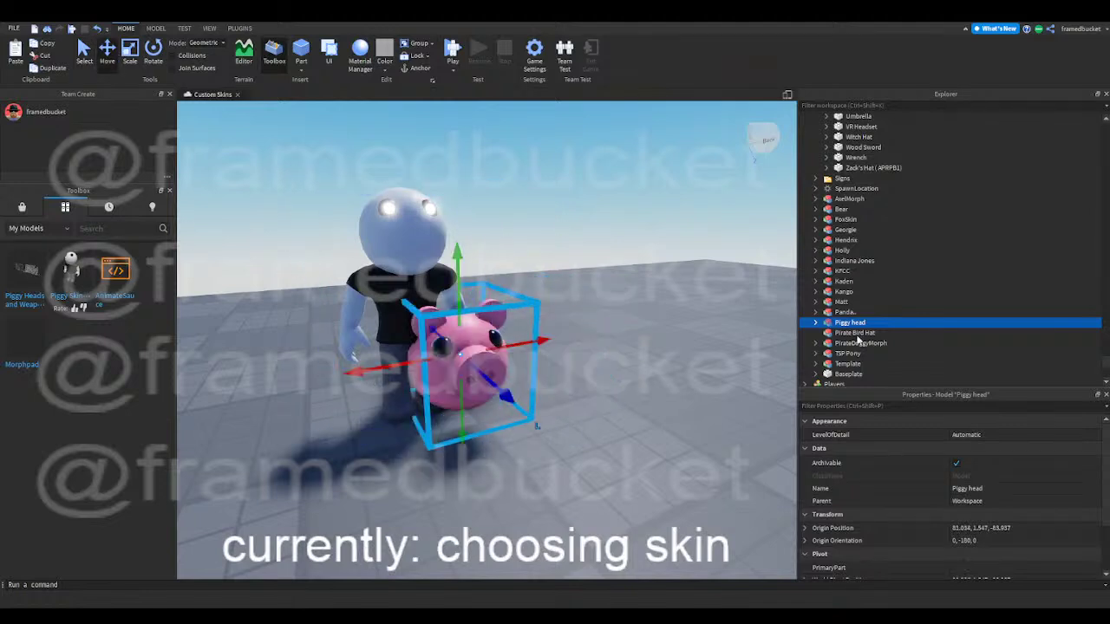
- Rename the Template model as Piggy The Killer
{"action": "left_click", "coordinate": [841, 364]}
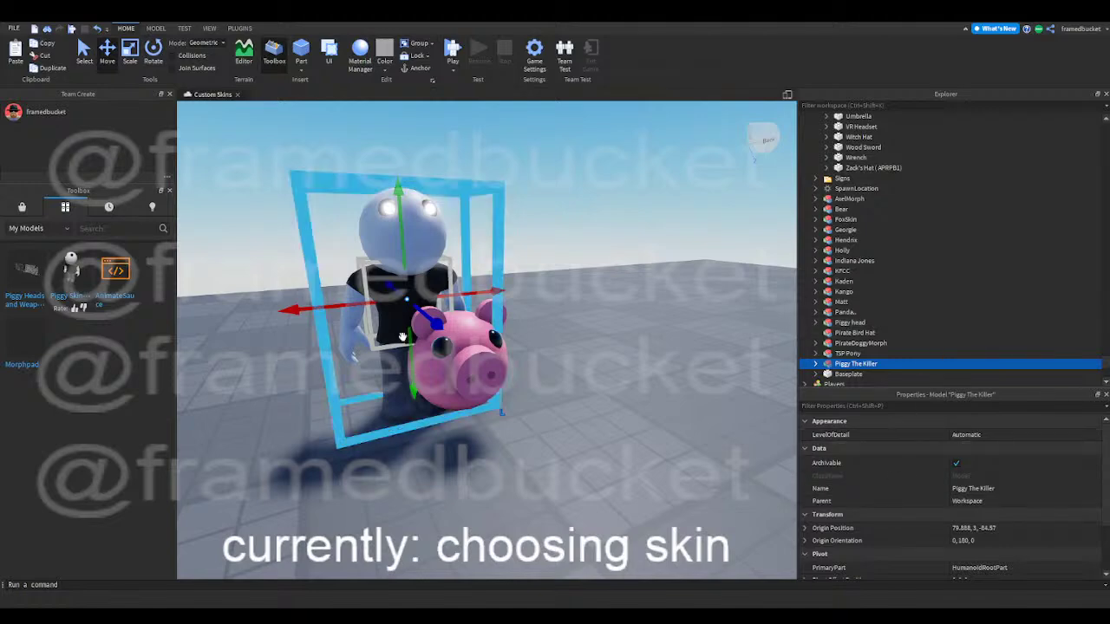
{"action": "left_click", "coordinate": [461, 373]}
{"action": "left_click", "coordinate": [606, 426]}
{"action": "right_click_drag", "start_coordinate": [606, 426], "coordinate": [607, 431]}
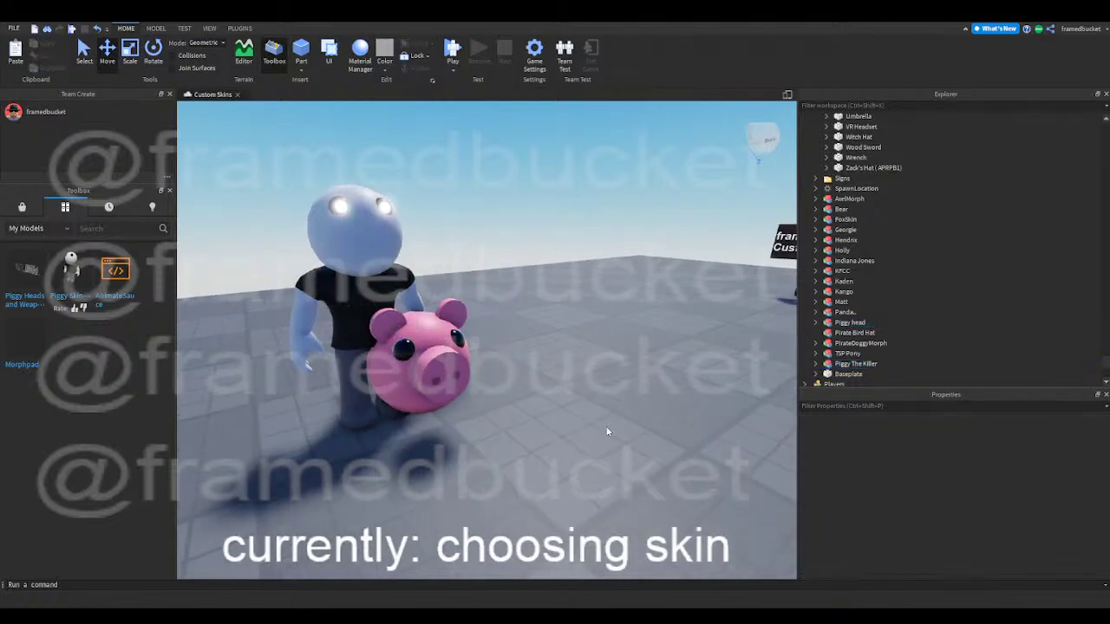
- Raise the Piggy head towards the template's head and scale it down to a similar size
{"action": "left_click", "coordinate": [445, 367]}
{"action": "left_click_drag", "start_coordinate": [407, 286], "coordinate": [407, 186]}
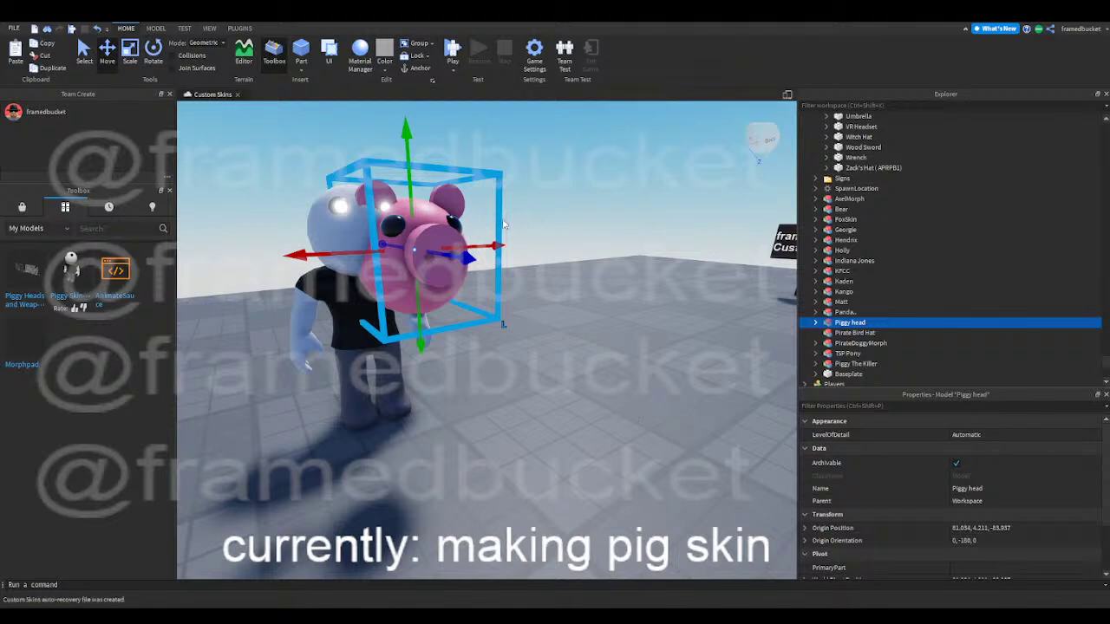
{"action": "left_click_drag", "start_coordinate": [399, 148], "coordinate": [405, 194]}
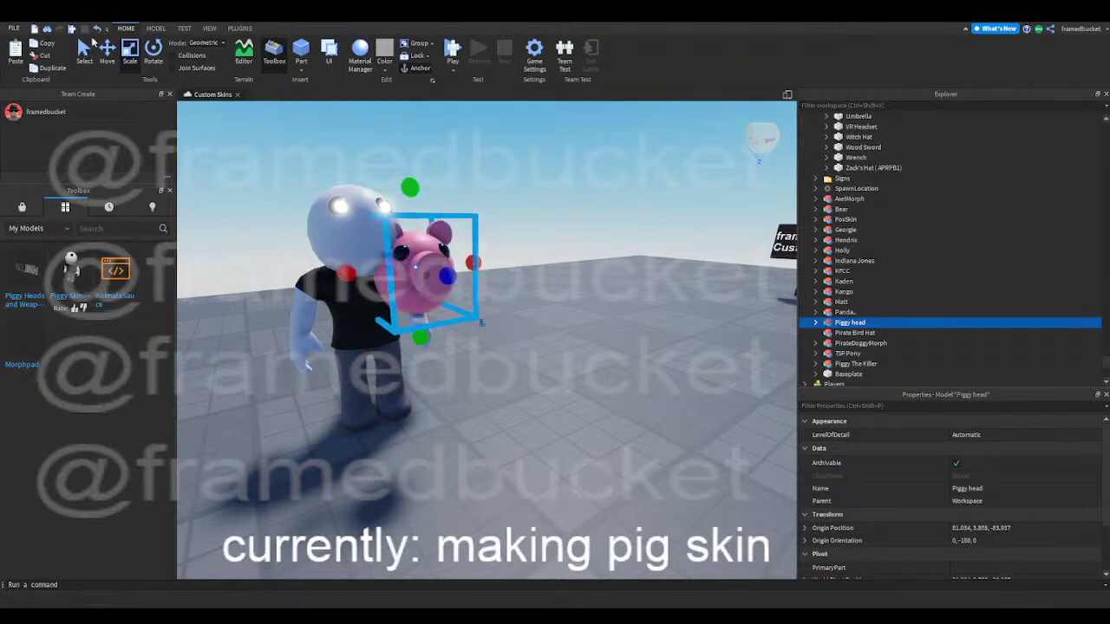
- Shift the Piggy head sideways to about X 79.9 so it is centred in front of the template
{"action": "left_click", "coordinate": [116, 54]}
{"action": "left_click_drag", "start_coordinate": [338, 276], "coordinate": [321, 283]}
{"action": "right_click_drag", "start_coordinate": [322, 284], "coordinate": [321, 289]}
{"action": "left_click_drag", "start_coordinate": [339, 324], "coordinate": [317, 343]}
{"action": "key", "text": "d"}
{"action": "right_click_drag", "start_coordinate": [310, 329], "coordinate": [310, 327]}
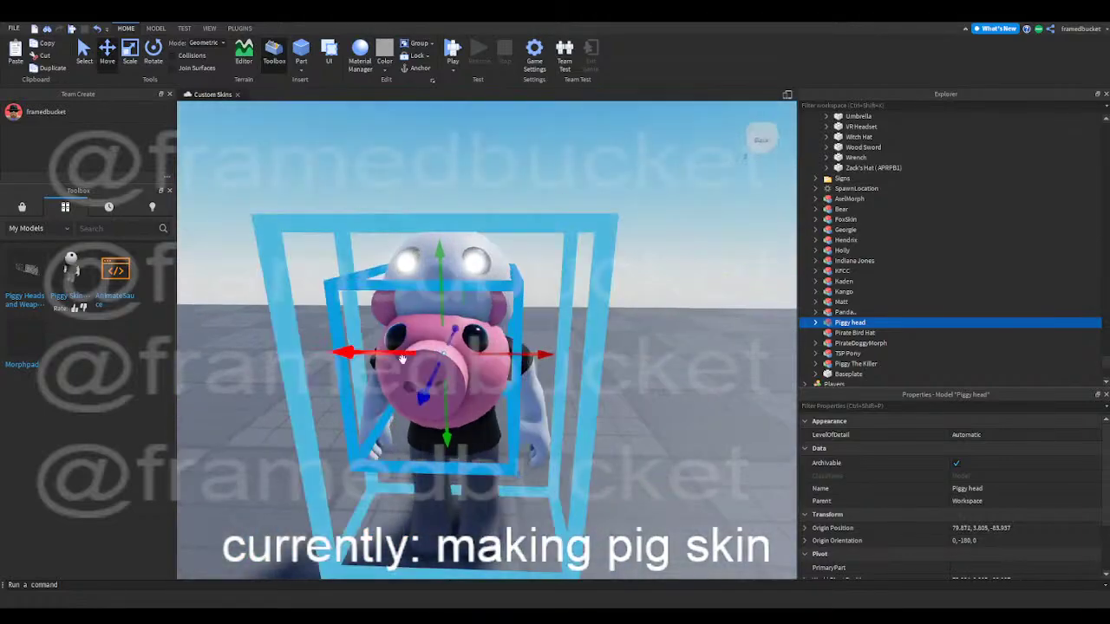
{"action": "left_click_drag", "start_coordinate": [533, 355], "coordinate": [534, 354]}
- Push the Piggy head back to about Z -84.39 and raise it to about Y 4.73, overlapping the template's head
{"action": "key", "text": "d"}
{"action": "right_click_drag", "start_coordinate": [511, 326], "coordinate": [509, 326]}
{"action": "left_click_drag", "start_coordinate": [515, 307], "coordinate": [534, 294]}
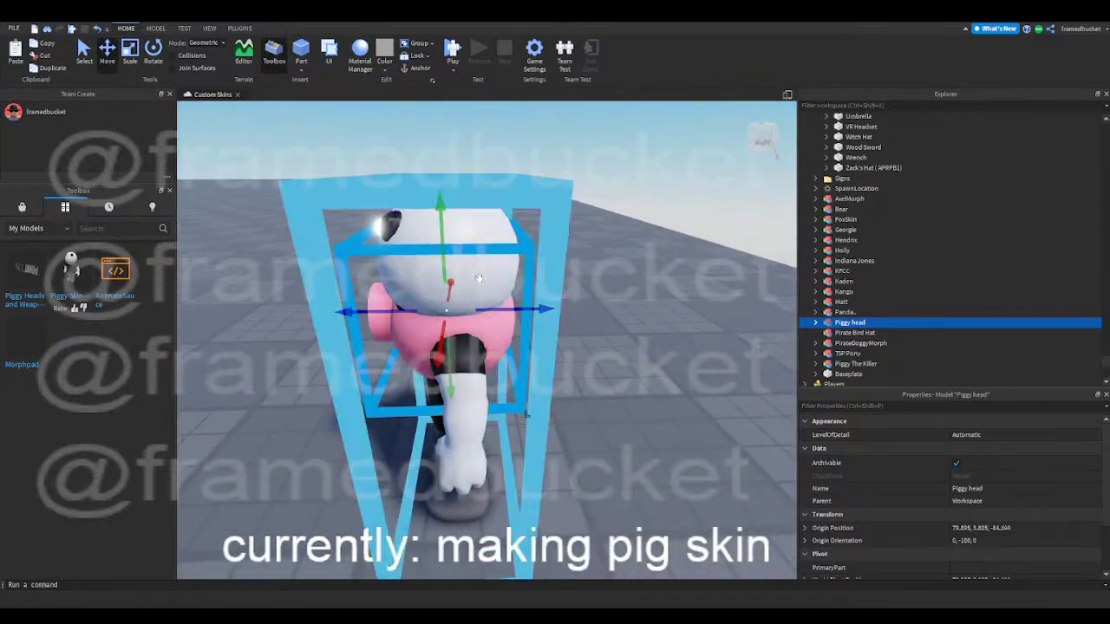
{"action": "left_click_drag", "start_coordinate": [446, 266], "coordinate": [442, 199]}
{"action": "right_click_drag", "start_coordinate": [441, 201], "coordinate": [439, 200]}
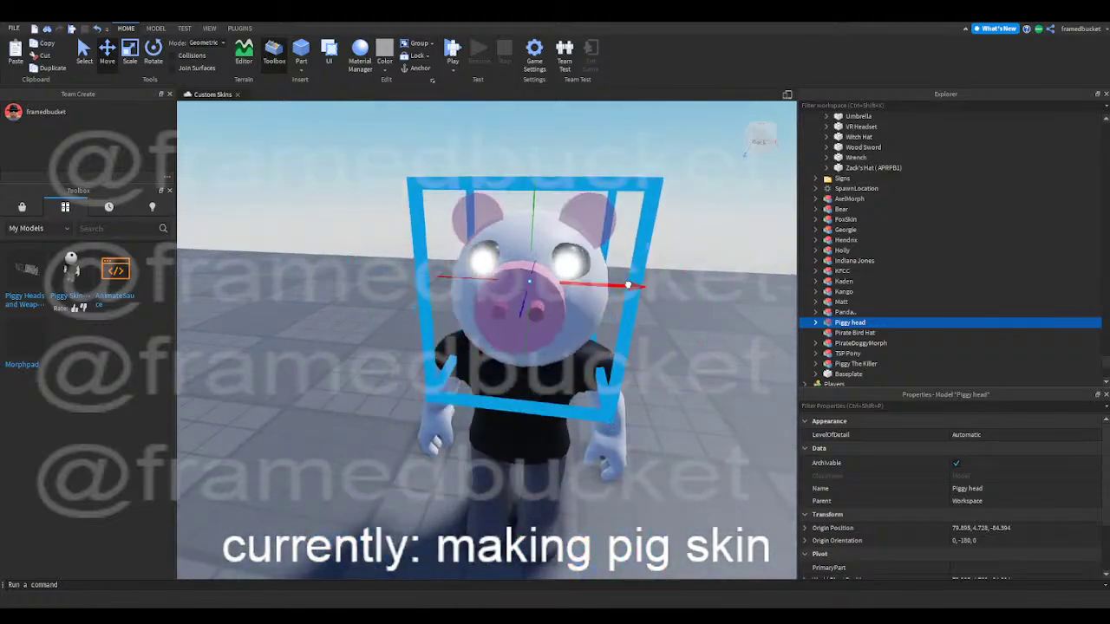
- Fine-tune the Piggy head's sideways position to about X 79.95 on the template's head
{"action": "left_click_drag", "start_coordinate": [629, 284], "coordinate": [630, 284]}
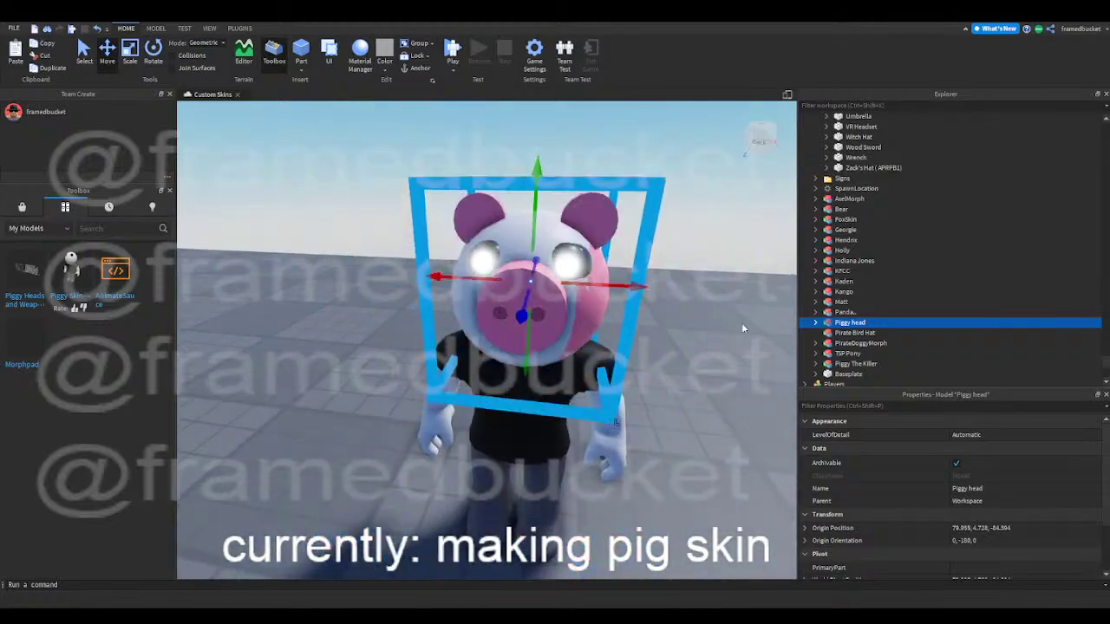
{"action": "left_click_drag", "start_coordinate": [459, 278], "coordinate": [457, 278]}
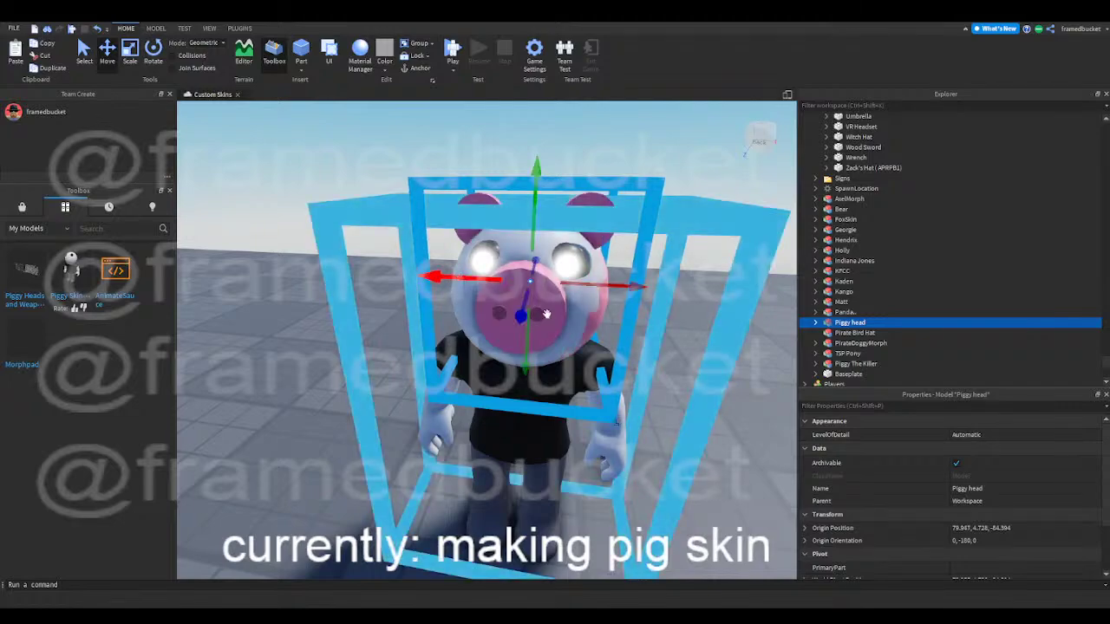
{"action": "left_click", "coordinate": [583, 358]}
{"action": "right_click_drag", "start_coordinate": [650, 352], "coordinate": [653, 357]}
{"action": "left_click", "coordinate": [651, 357]}
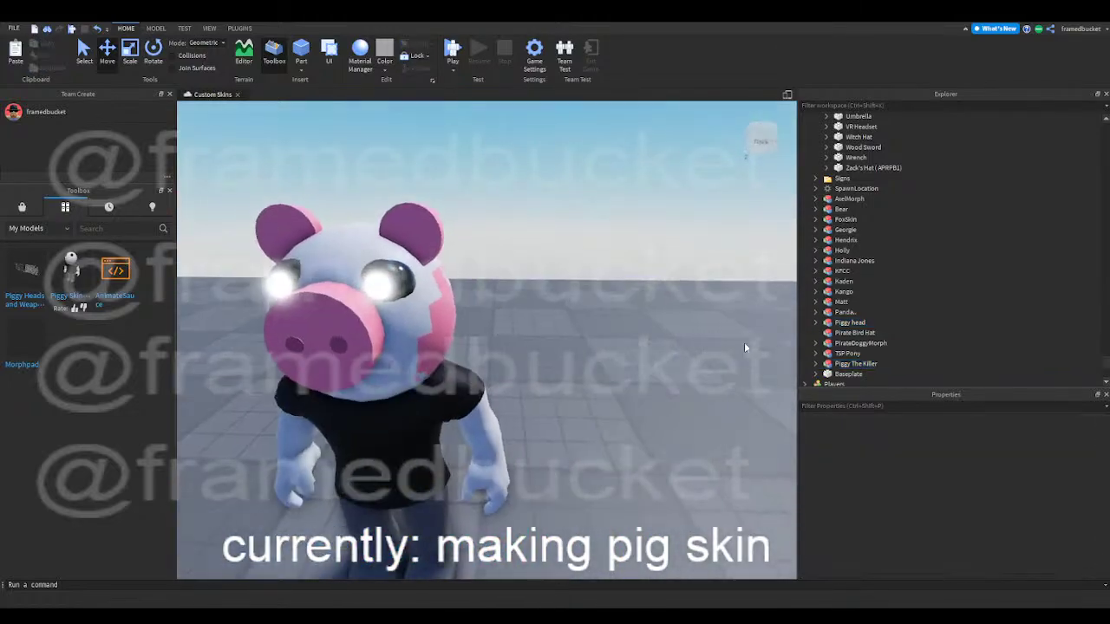
- Move the Piggy head model into Piggy The Killer and ungroup it into separate parts
{"action": "left_click", "coordinate": [824, 323]}
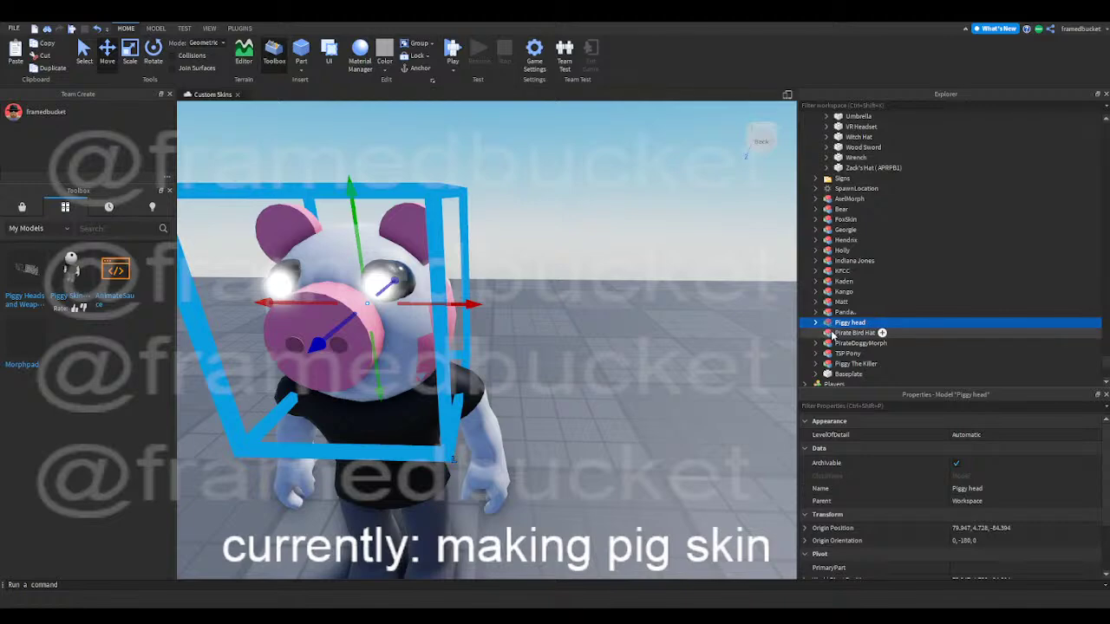
{"action": "left_click_drag", "start_coordinate": [837, 328], "coordinate": [838, 363]}
{"action": "key", "text": "ctrl+u"}
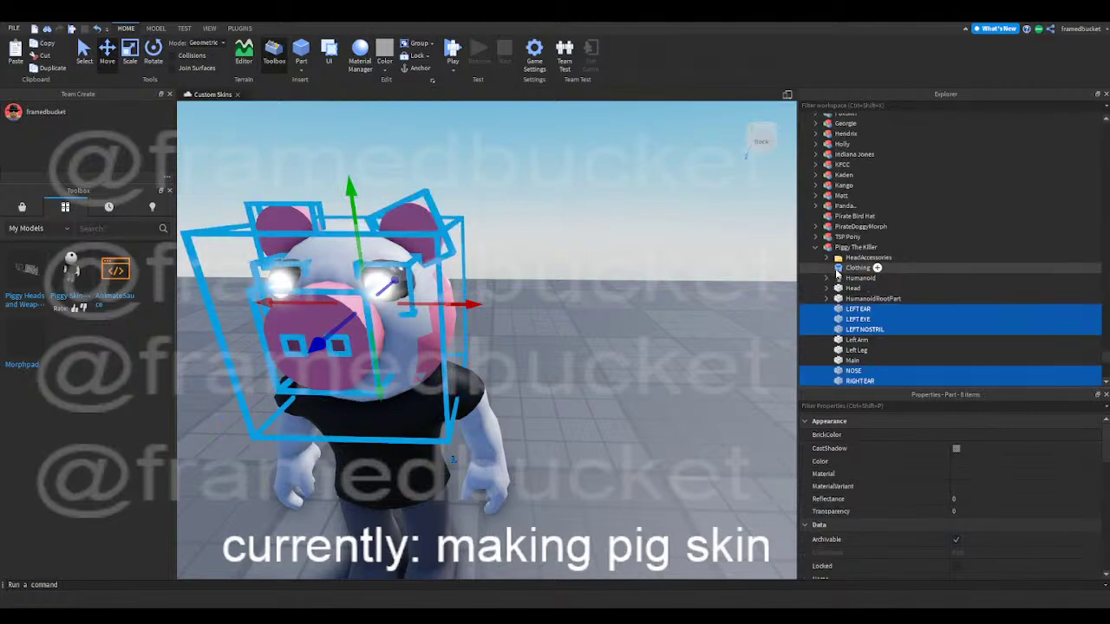
- Check the pig head parts in Piggy The Killer and delete the HeadAccessories folder with the template's glowing eyes
{"action": "left_click", "coordinate": [839, 330]}
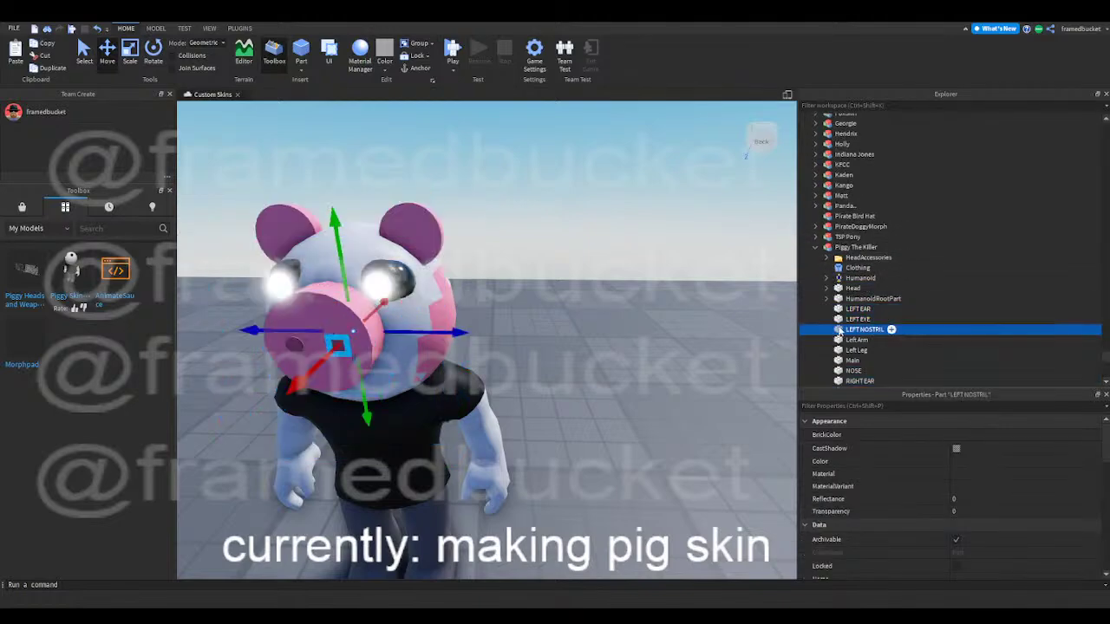
{"action": "scroll", "coordinate": [843, 321], "scroll_direction": "down", "scroll_amount": 1}
{"action": "left_click", "coordinate": [847, 290]}
{"action": "left_click", "coordinate": [847, 280]}
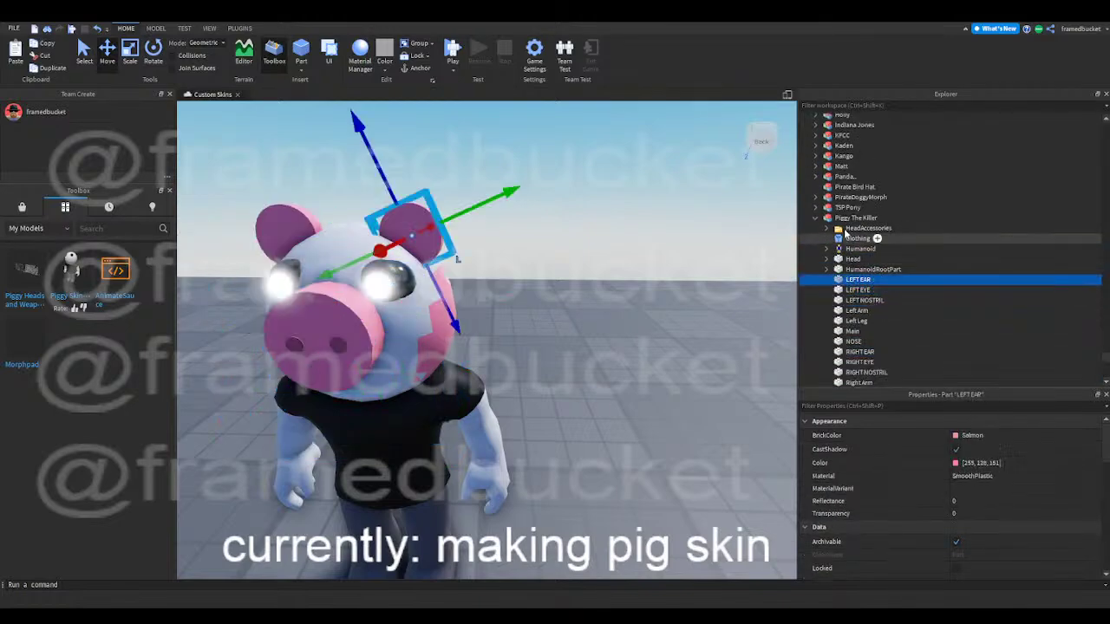
{"action": "left_click", "coordinate": [826, 228]}
{"action": "left_click", "coordinate": [848, 239]}
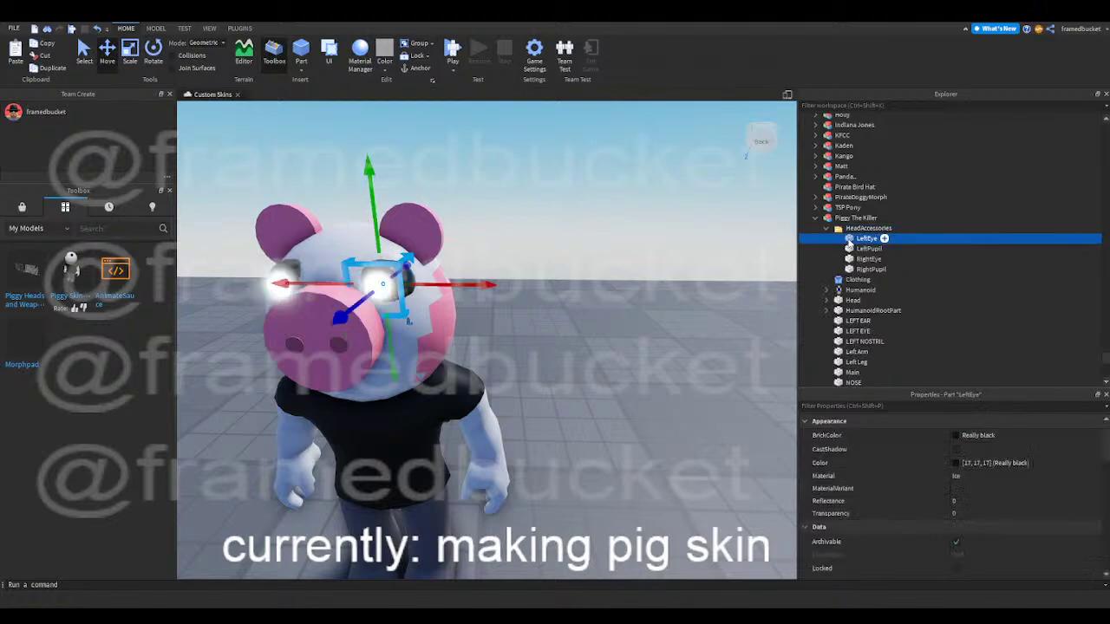
{"action": "left_click", "coordinate": [854, 228]}
{"action": "key", "text": "Delete"}
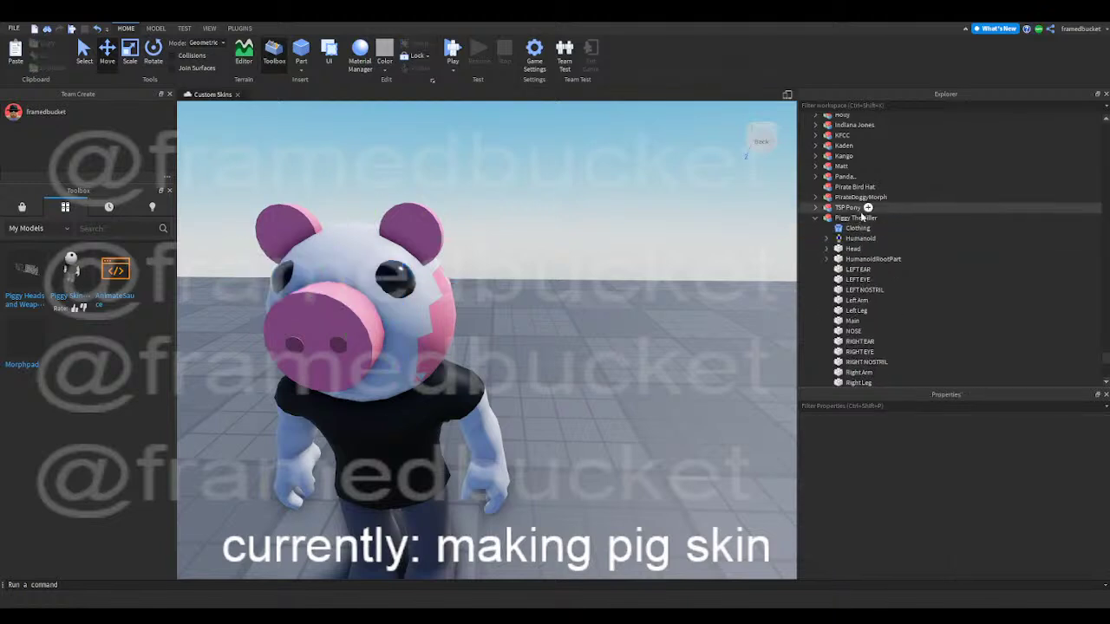
- Replace the template's white Head with the pink Main part of the pig head, naming that part Head
{"action": "scroll", "coordinate": [837, 260], "scroll_direction": "down", "scroll_amount": 1}
{"action": "left_click", "coordinate": [848, 292]}
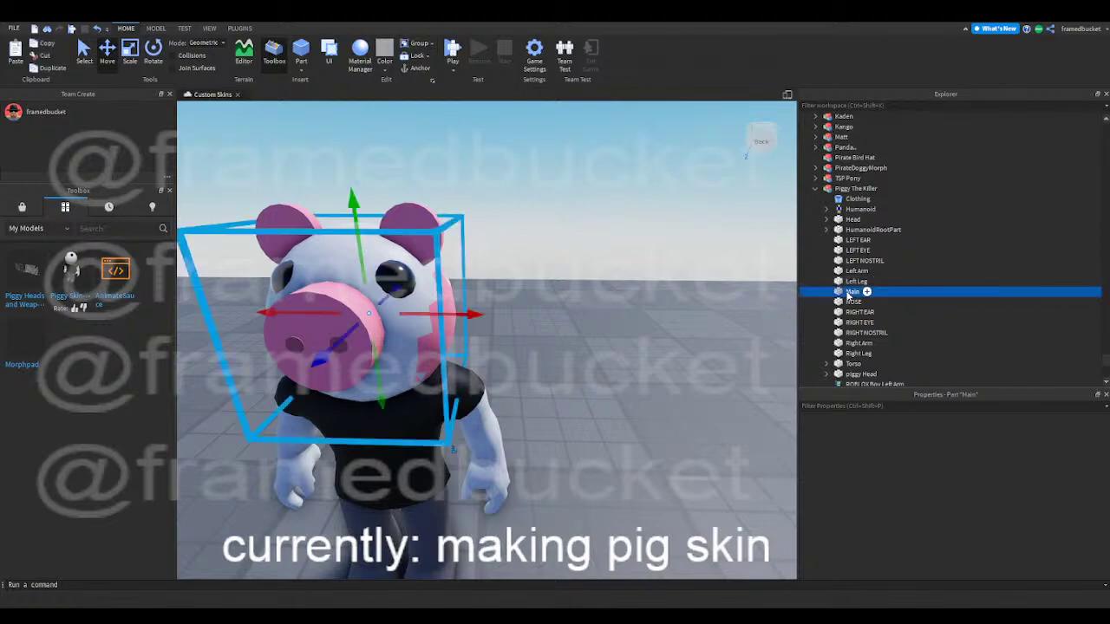
{"action": "left_click", "coordinate": [604, 316]}
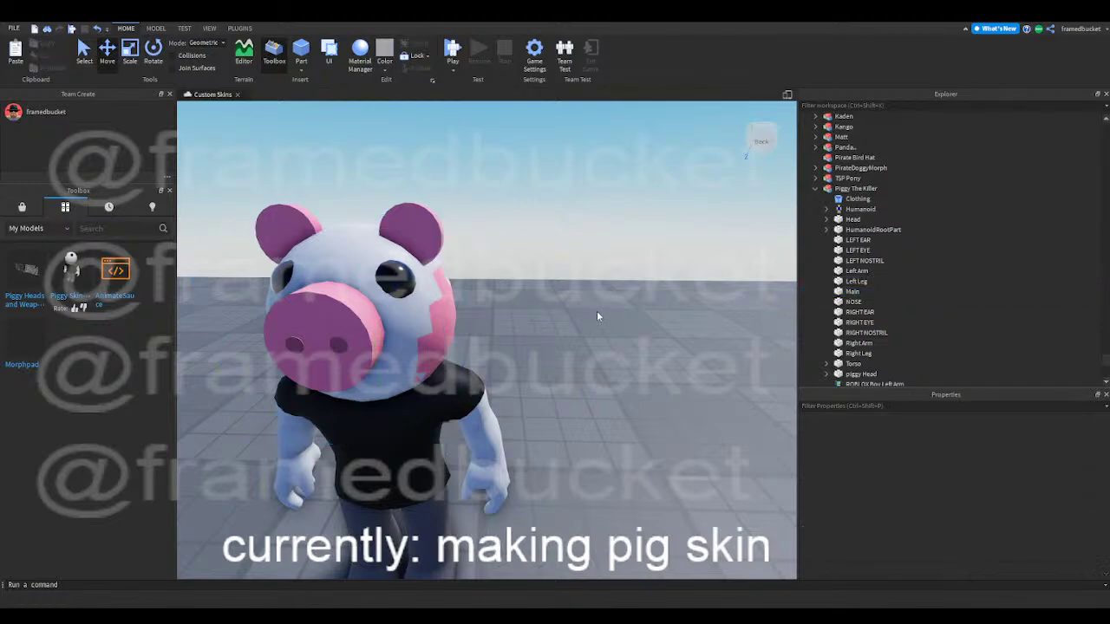
{"action": "left_click", "coordinate": [846, 293]}
{"action": "left_click_drag", "start_coordinate": [451, 319], "coordinate": [615, 318]}
{"action": "key", "text": "Delete"}
{"action": "right_click_drag", "start_coordinate": [615, 316], "coordinate": [613, 324]}
{"action": "key", "text": "a"}
{"action": "right_click_drag", "start_coordinate": [445, 416], "coordinate": [443, 414]}
{"action": "key", "text": "s"}
{"action": "key", "text": "a"}
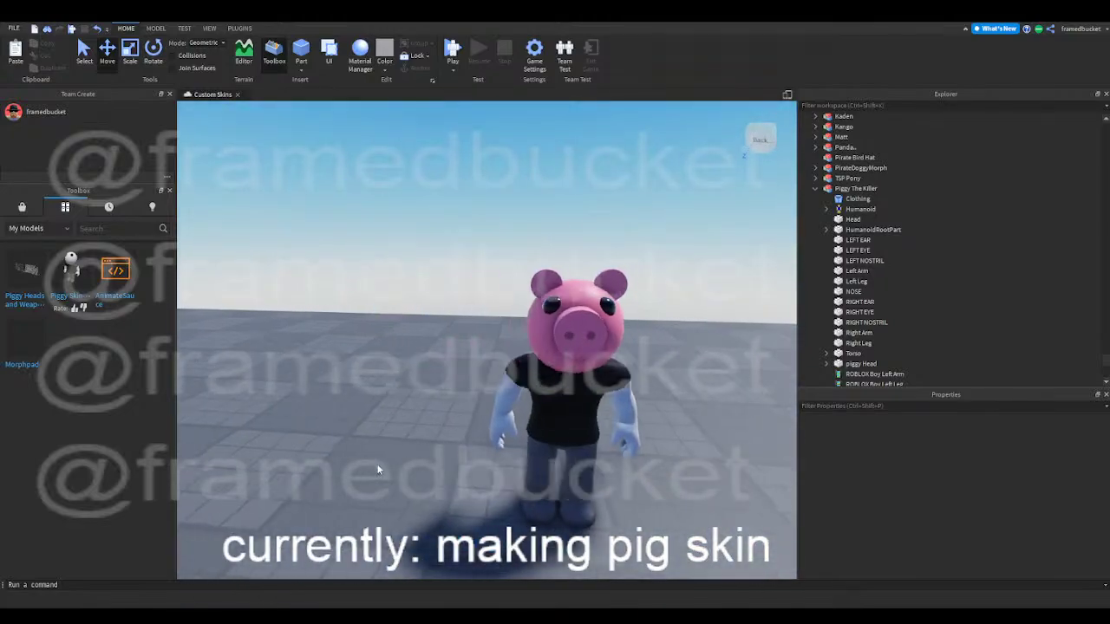
- Copy the Bear Mask from the wall of accessories and paste the duplicate into the Workspace
{"action": "key", "text": "s"}
{"action": "mouse_move", "coordinate": [378, 469]}
{"action": "right_mouse_down"}
{"action": "mouse_move", "coordinate": [388, 468]}
{"action": "mouse_move", "coordinate": [377, 465]}
{"action": "right_mouse_up"}
{"action": "key", "text": "w"}
{"action": "key", "text": "w"}
{"action": "key", "text": "w"}
{"action": "scroll", "coordinate": [448, 363], "scroll_direction": "up", "scroll_amount": 5}
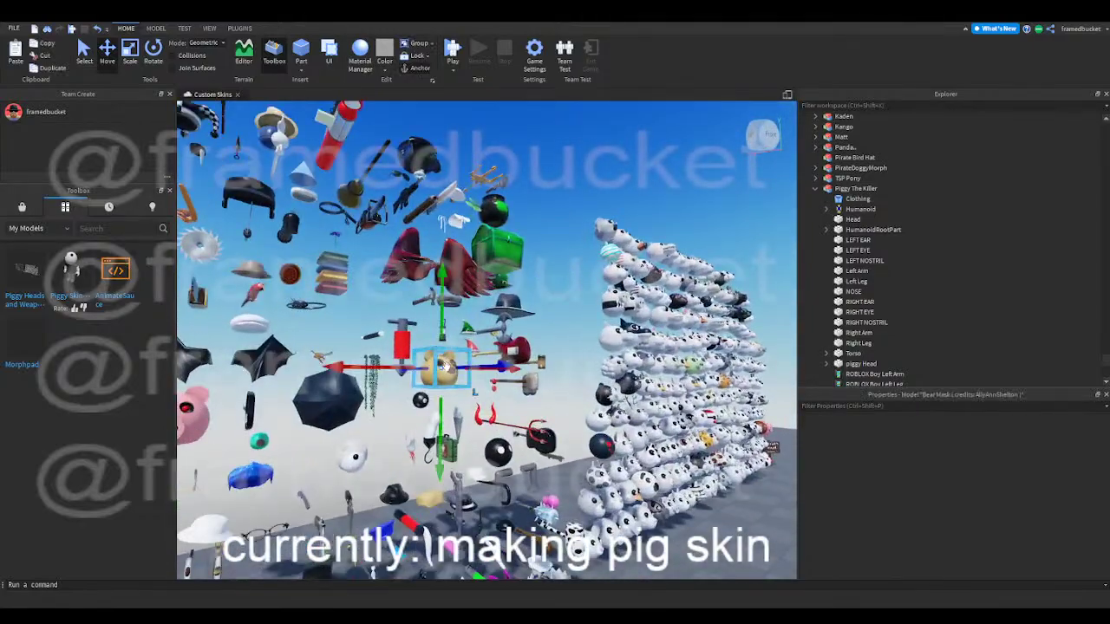
{"action": "left_click", "coordinate": [445, 365]}
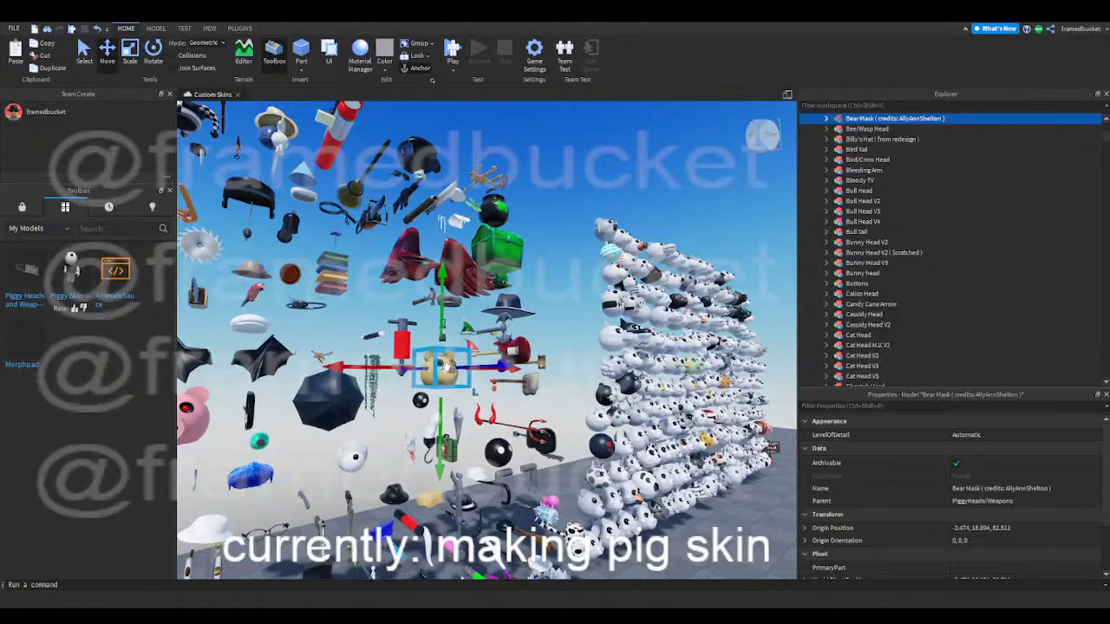
{"action": "key", "text": "Delete"}
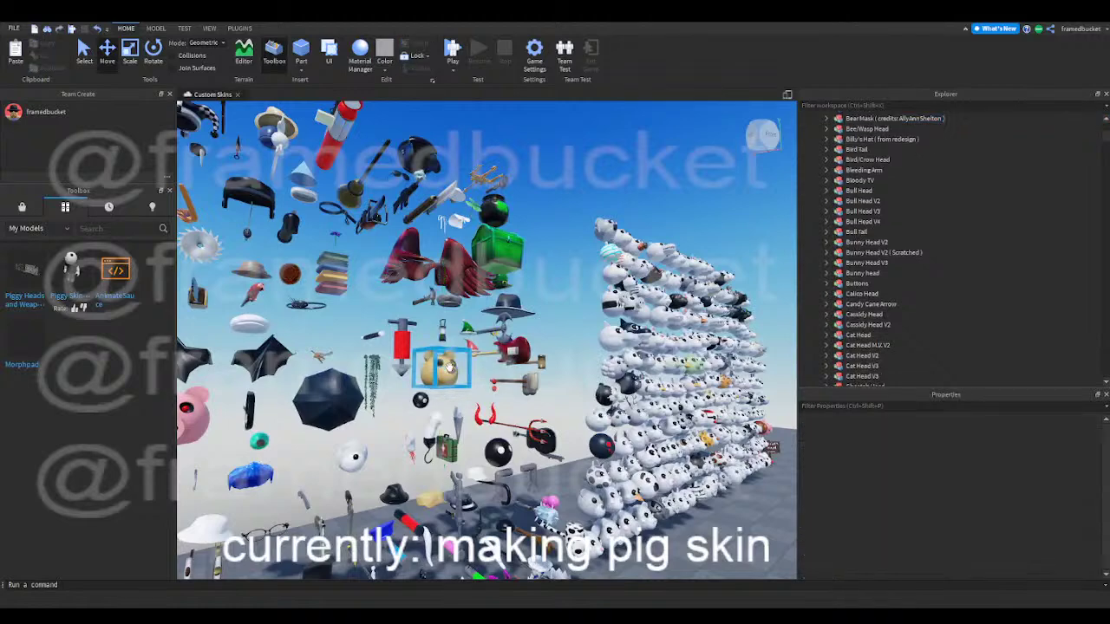
{"action": "left_click", "coordinate": [449, 367]}
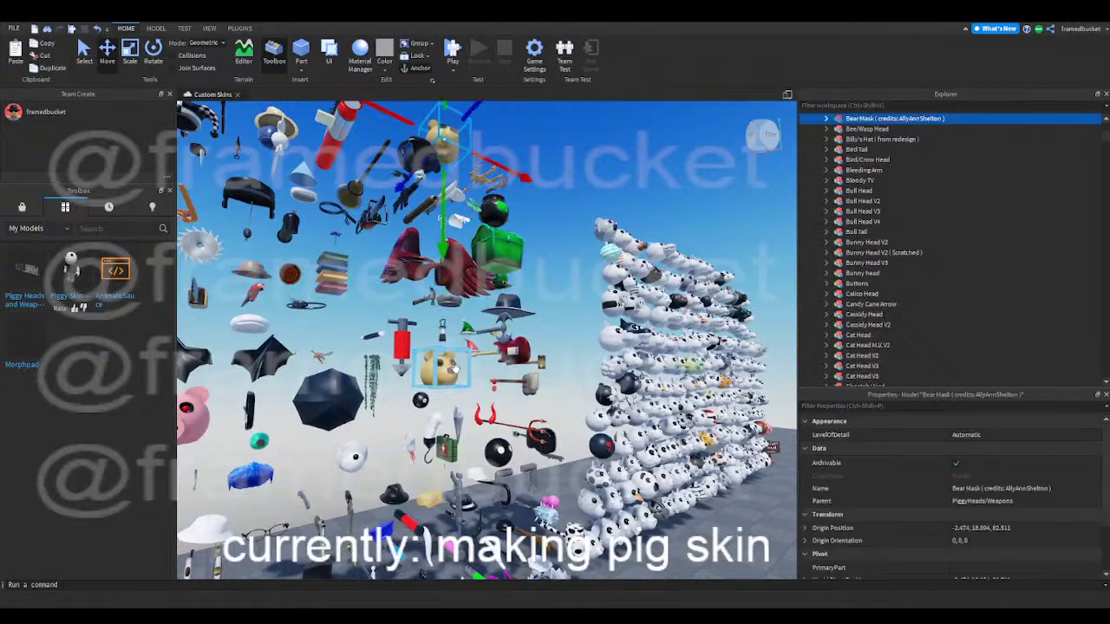
{"action": "key", "text": "ctrl+v"}
- Carry the Bear Mask duplicate across the map to the floor near the pig skin and turn it around
{"action": "left_click_drag", "start_coordinate": [457, 148], "coordinate": [480, 231]}
{"action": "right_click_drag", "start_coordinate": [481, 234], "coordinate": [480, 231]}
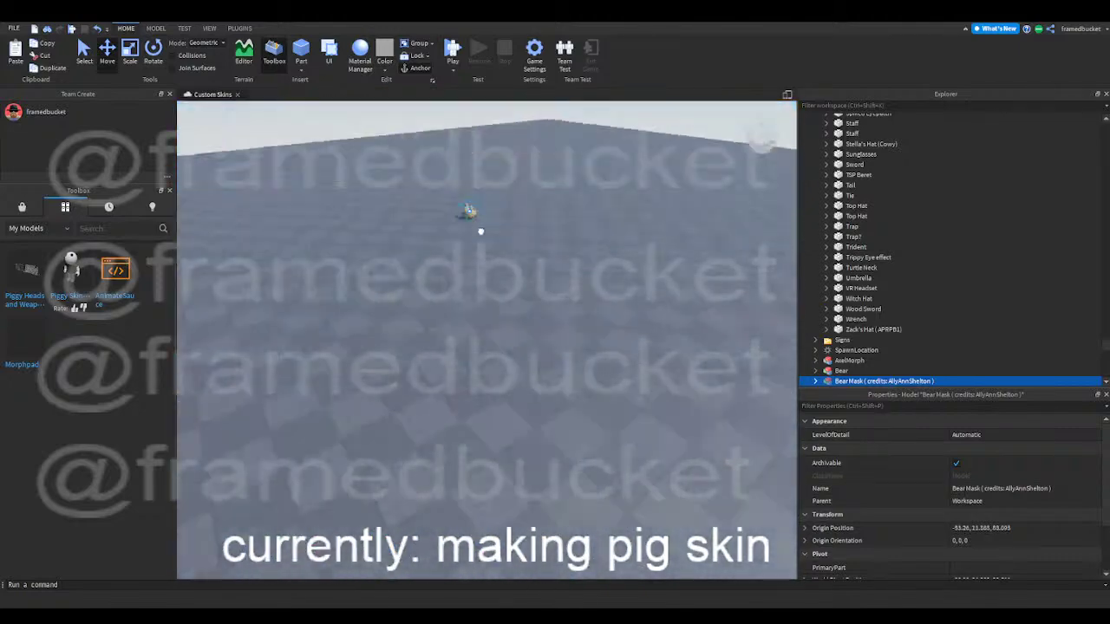
{"action": "left_click_drag", "start_coordinate": [480, 231], "coordinate": [479, 226]}
{"action": "right_click_drag", "start_coordinate": [480, 231], "coordinate": [479, 227]}
{"action": "left_click_drag", "start_coordinate": [479, 226], "coordinate": [529, 208]}
{"action": "right_click_drag", "start_coordinate": [572, 238], "coordinate": [533, 273]}
{"action": "key", "text": "w"}
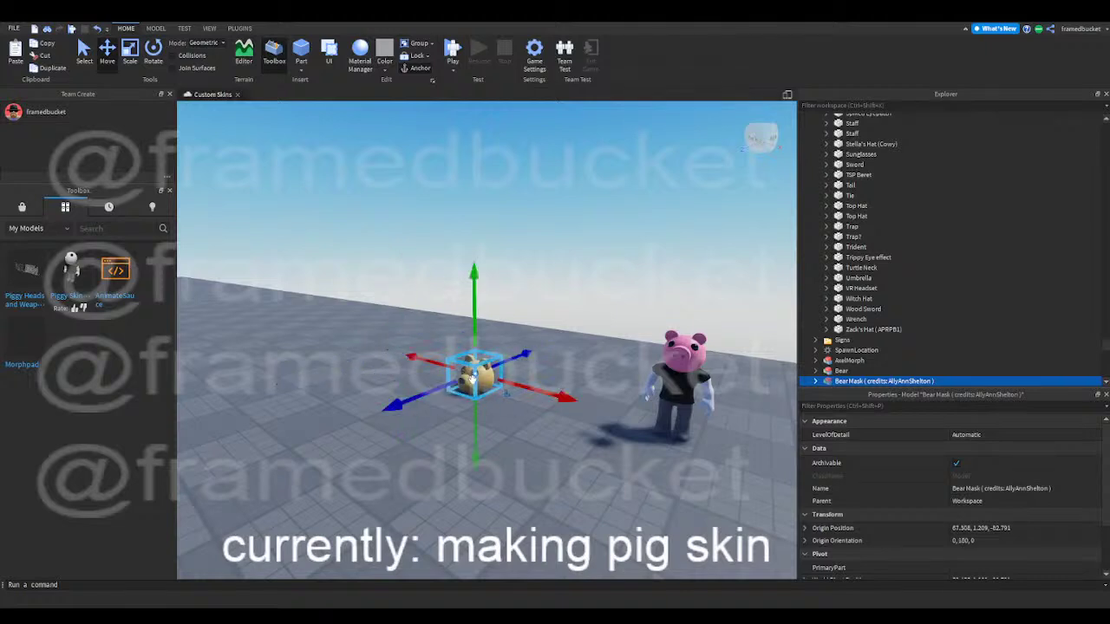
- Move the Bear Mask next to the pig skin and position it directly above the pig head
{"action": "left_click_drag", "start_coordinate": [506, 391], "coordinate": [553, 425]}
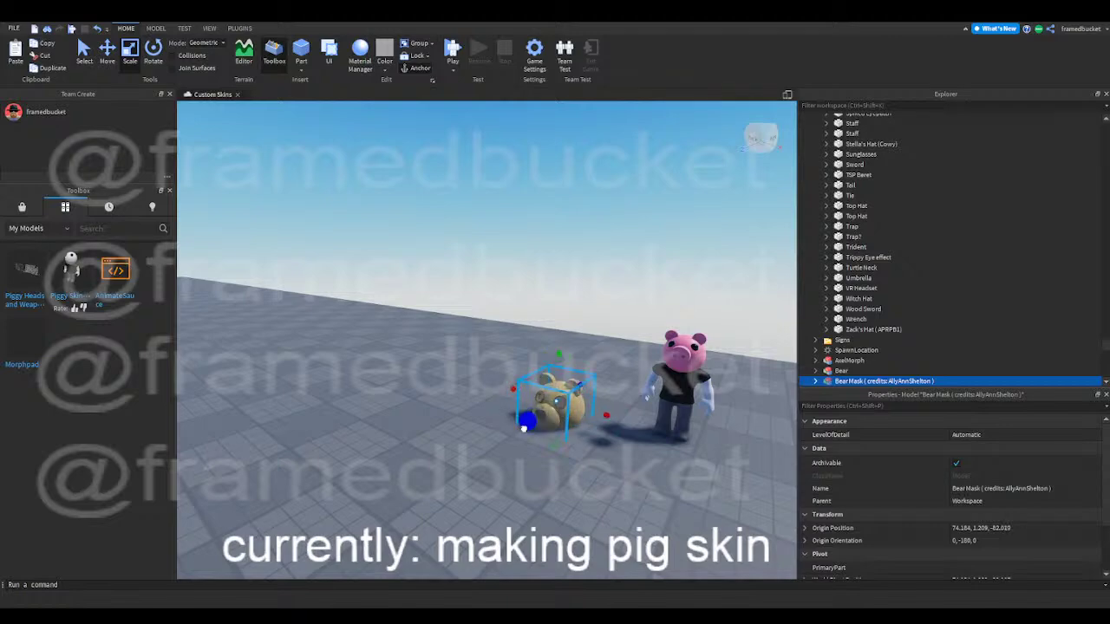
{"action": "left_click_drag", "start_coordinate": [614, 386], "coordinate": [704, 339]}
{"action": "key", "text": "f"}
{"action": "key", "text": "a"}
{"action": "key", "text": "w"}
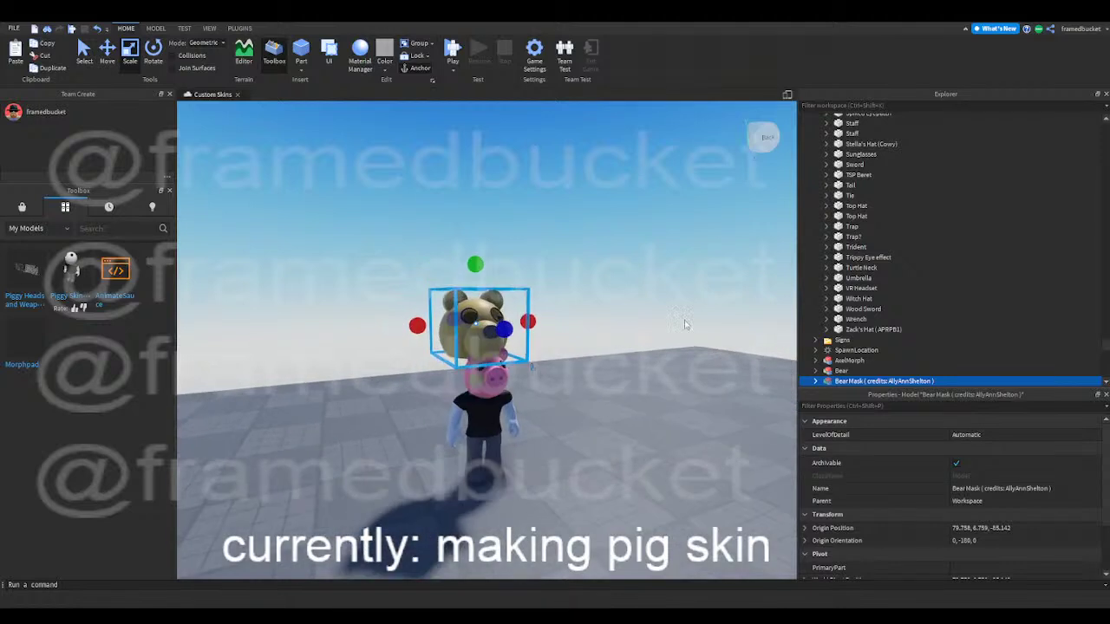
- Lower the Bear Mask onto the pig head and shift it along its depth until it encloses the head
{"action": "left_click_drag", "start_coordinate": [490, 232], "coordinate": [488, 253]}
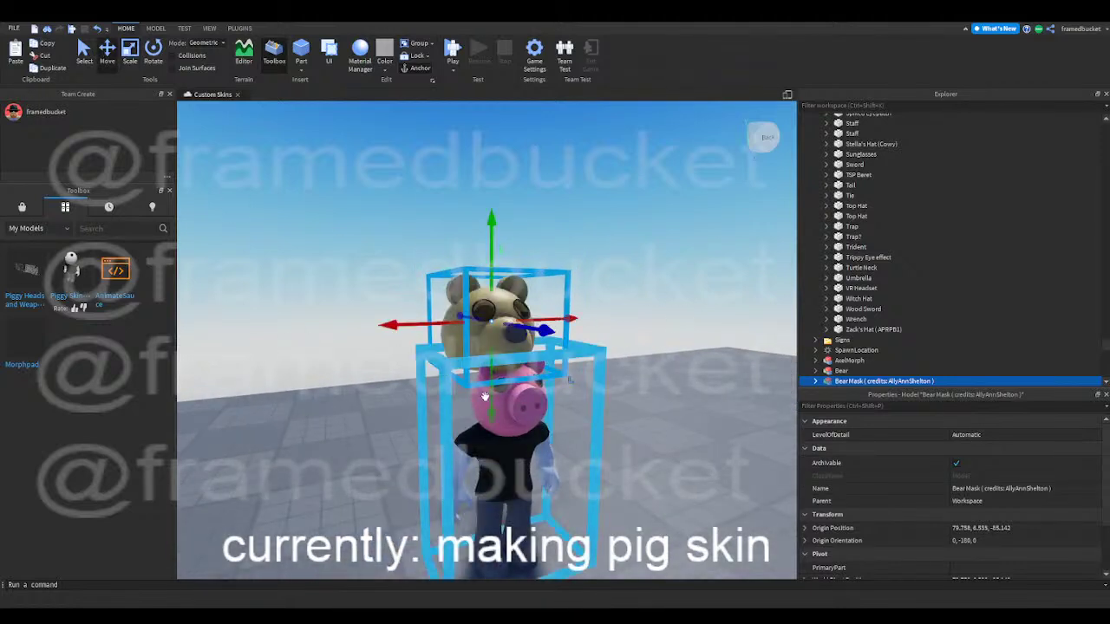
{"action": "left_click_drag", "start_coordinate": [484, 397], "coordinate": [599, 415]}
{"action": "mouse_move", "coordinate": [601, 419]}
{"action": "right_mouse_down"}
{"action": "mouse_move", "coordinate": [586, 418]}
{"action": "mouse_move", "coordinate": [595, 411]}
{"action": "mouse_move", "coordinate": [592, 424]}
{"action": "right_mouse_up"}
{"action": "key", "text": "d"}
{"action": "left_click_drag", "start_coordinate": [585, 494], "coordinate": [586, 513]}
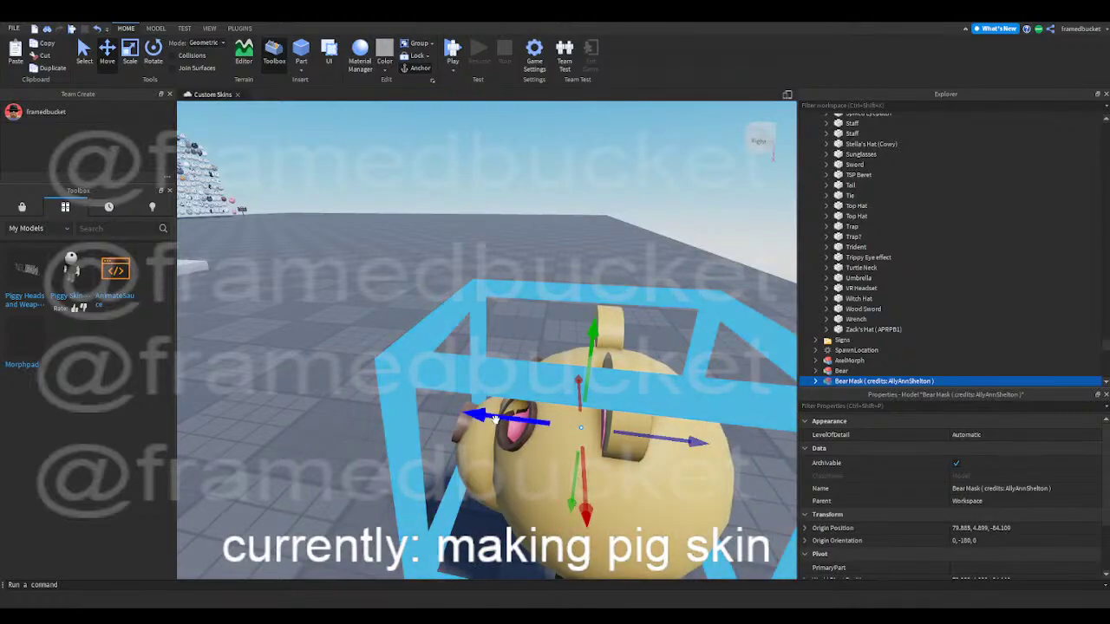
{"action": "right_click_drag", "start_coordinate": [487, 418], "coordinate": [488, 419]}
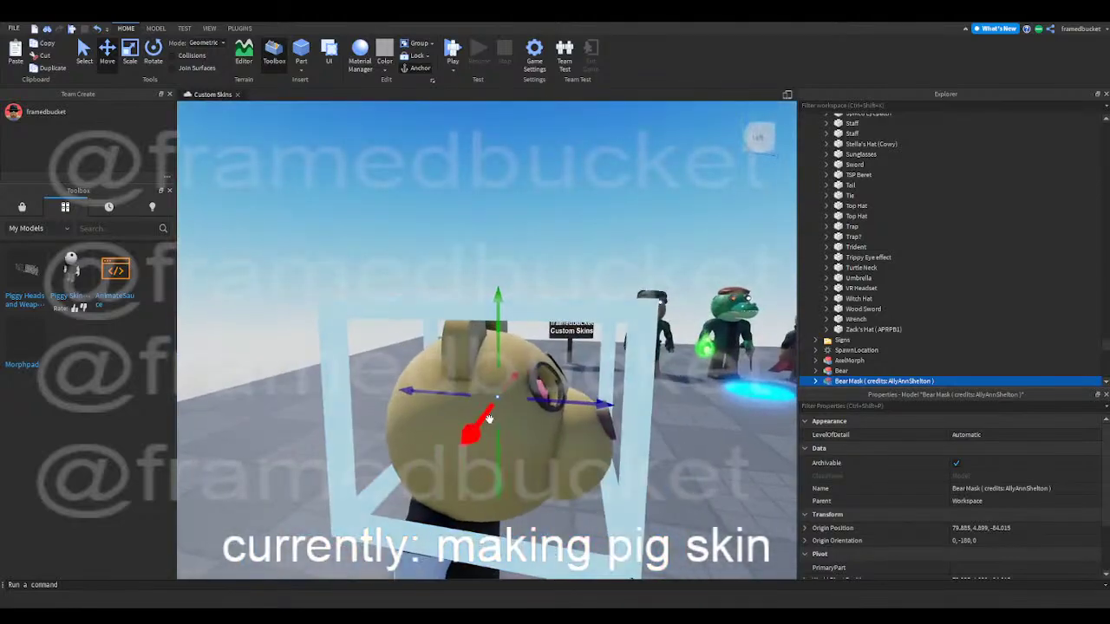
{"action": "right_click_drag", "start_coordinate": [372, 175], "coordinate": [372, 175]}
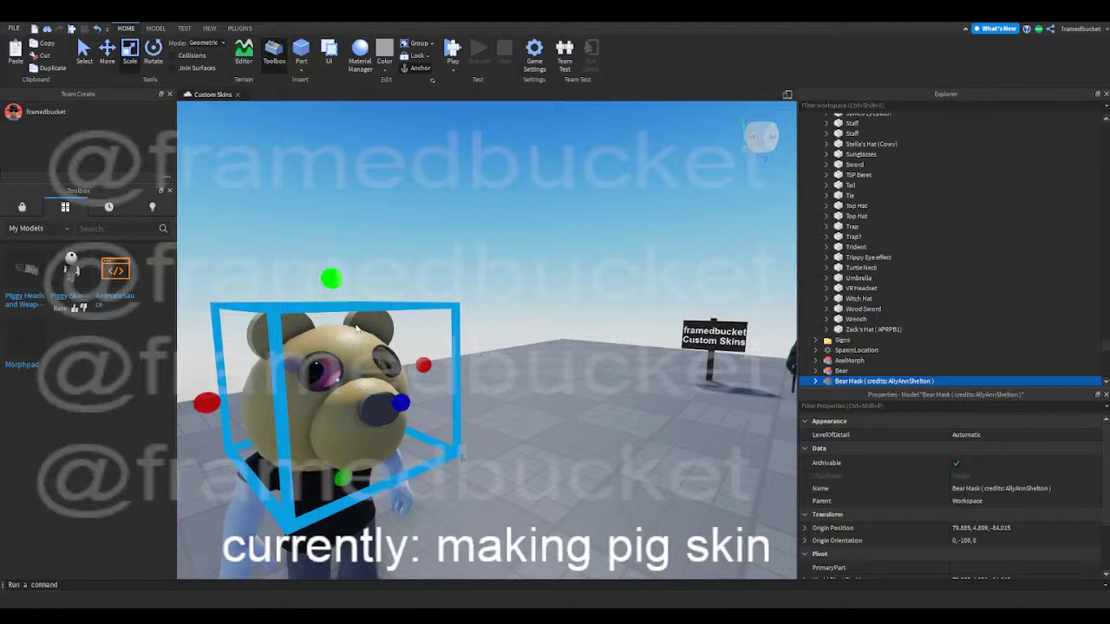
- Reduce the Bear Mask's depth from the snout side and nudge the mask forward over the pig head
{"action": "left_click_drag", "start_coordinate": [400, 402], "coordinate": [392, 398]}
{"action": "right_click_drag", "start_coordinate": [392, 398], "coordinate": [433, 400]}
{"action": "left_click", "coordinate": [108, 57]}
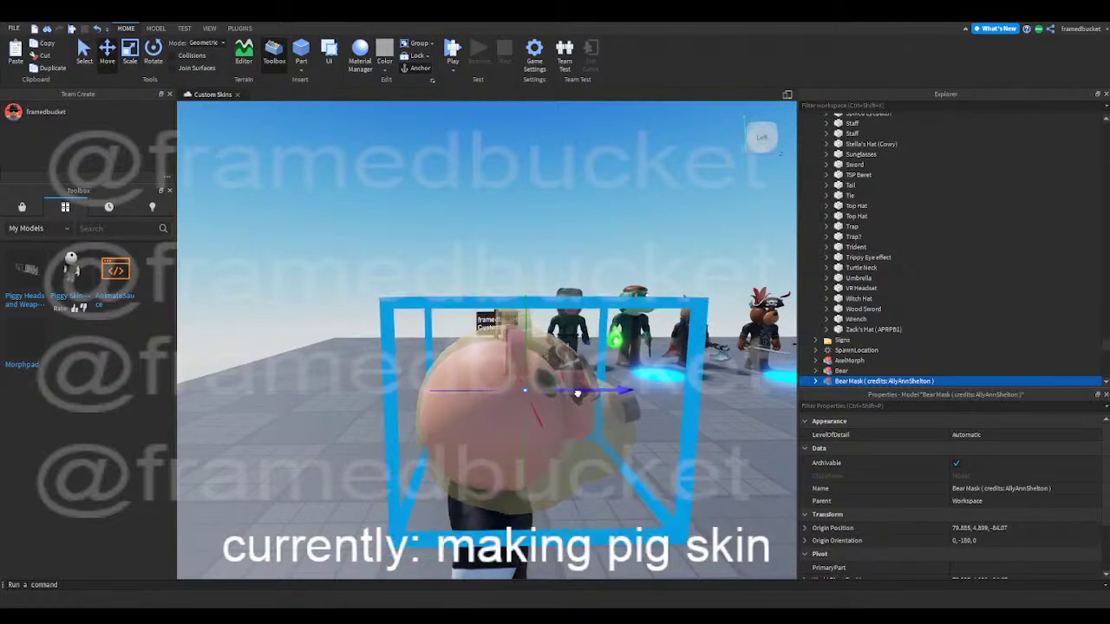
{"action": "left_click_drag", "start_coordinate": [577, 394], "coordinate": [582, 394]}
{"action": "left_click", "coordinate": [675, 519]}
{"action": "mouse_move", "coordinate": [675, 520]}
{"action": "right_mouse_down"}
{"action": "mouse_move", "coordinate": [666, 525]}
{"action": "mouse_move", "coordinate": [676, 519]}
{"action": "right_mouse_up"}
{"action": "key", "text": "s"}
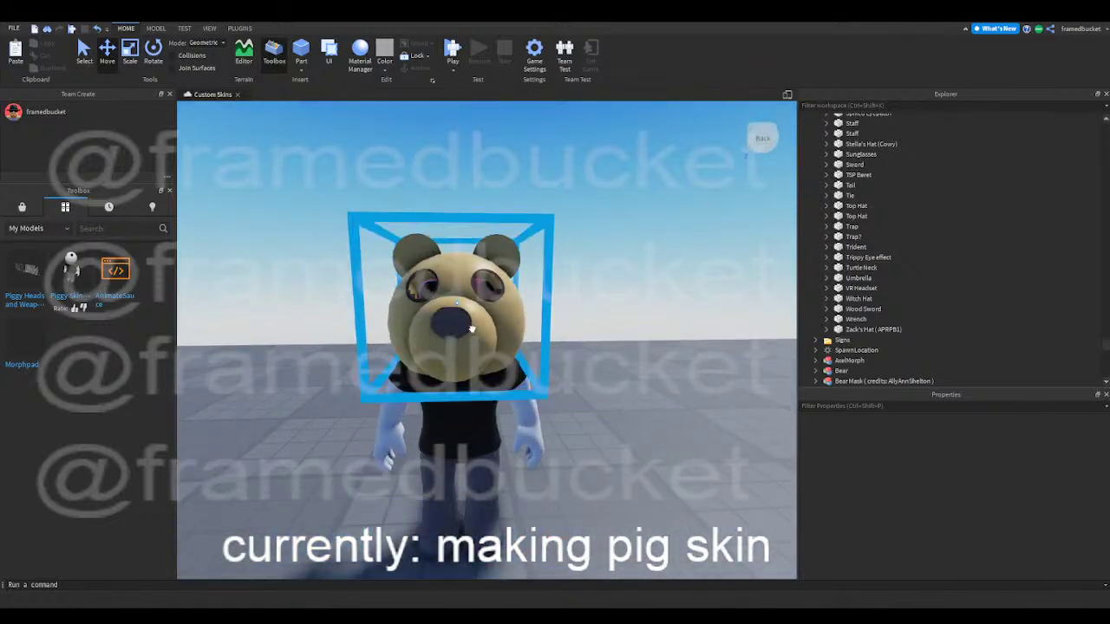
- Resize the Bear Mask from its lower side so its bottom edge fits around the pig skin's neck
{"action": "left_click", "coordinate": [471, 328]}
{"action": "left_click_drag", "start_coordinate": [457, 392], "coordinate": [457, 385]}
{"action": "left_click", "coordinate": [596, 436]}
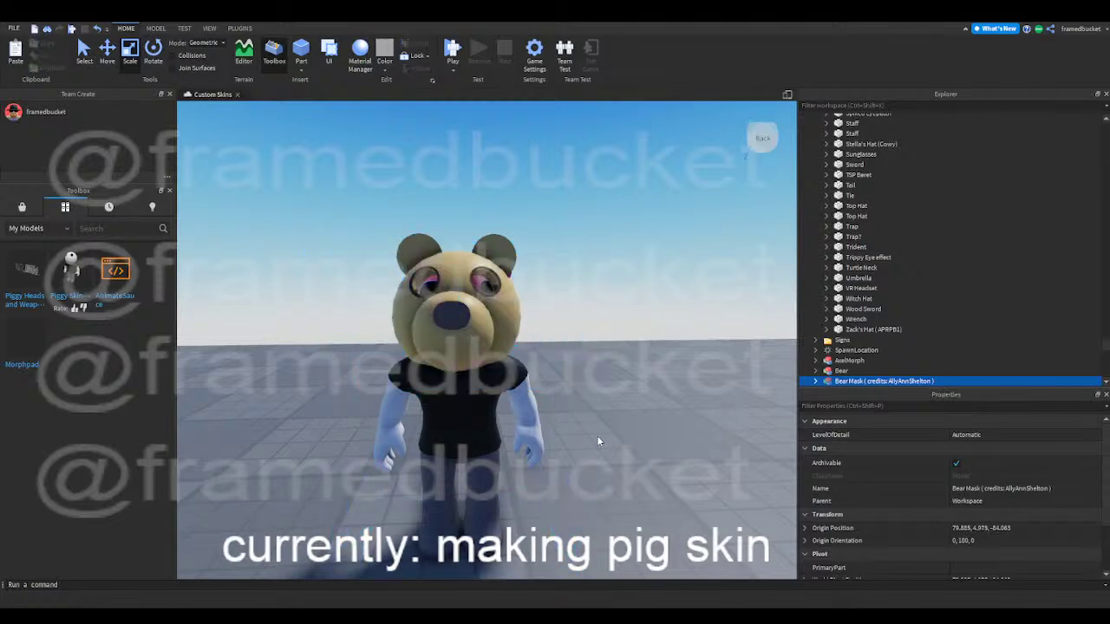
{"action": "key", "text": "a"}
{"action": "left_click", "coordinate": [563, 330]}
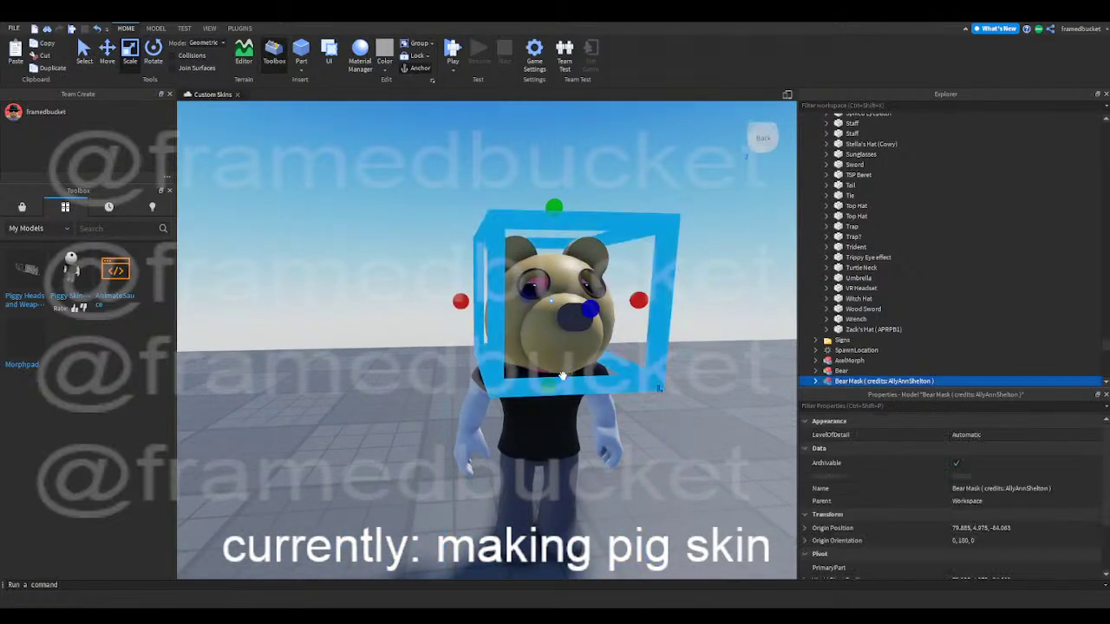
{"action": "left_click_drag", "start_coordinate": [550, 387], "coordinate": [550, 389]}
{"action": "left_click", "coordinate": [757, 411]}
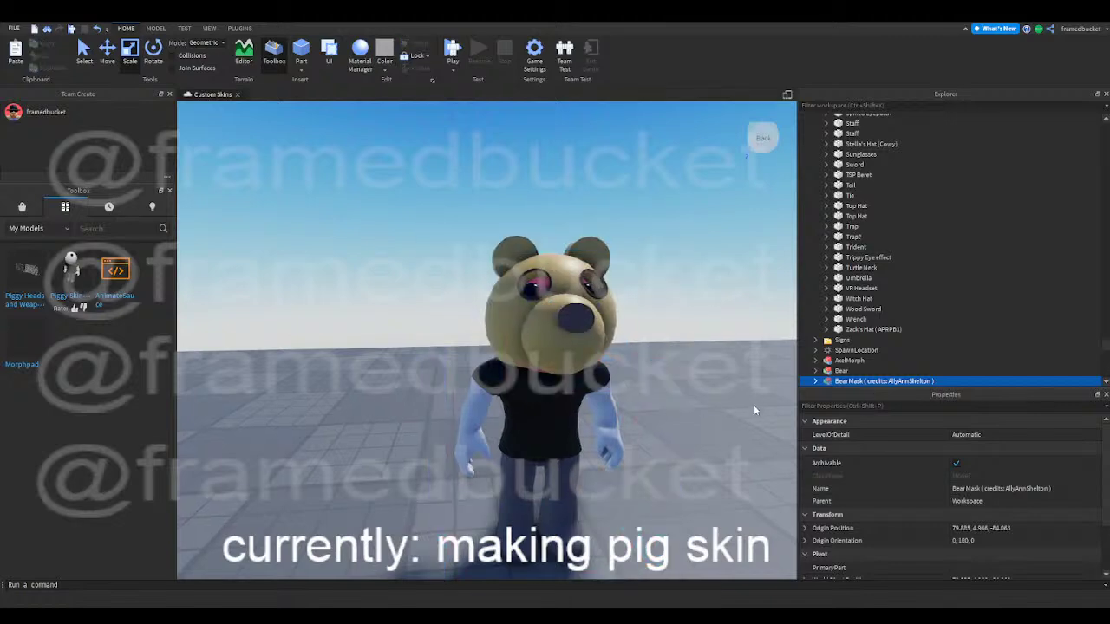
- Move the Bear Mask slightly backward along its depth so it covers the back of the pig head
{"action": "key", "text": "w"}
{"action": "key", "text": "d"}
{"action": "right_click_drag", "start_coordinate": [753, 408], "coordinate": [755, 412]}
{"action": "left_click", "coordinate": [463, 334]}
{"action": "left_click_drag", "start_coordinate": [523, 317], "coordinate": [536, 317]}
{"action": "left_click", "coordinate": [568, 312]}
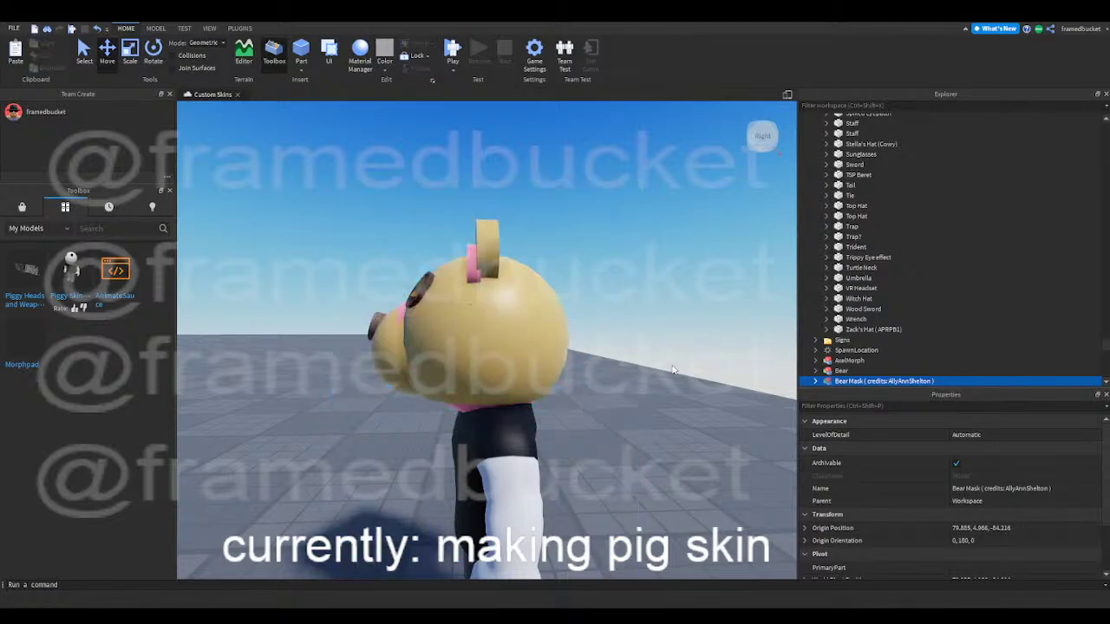
{"action": "key", "text": "a"}
{"action": "right_click_drag", "start_coordinate": [569, 311], "coordinate": [569, 308]}
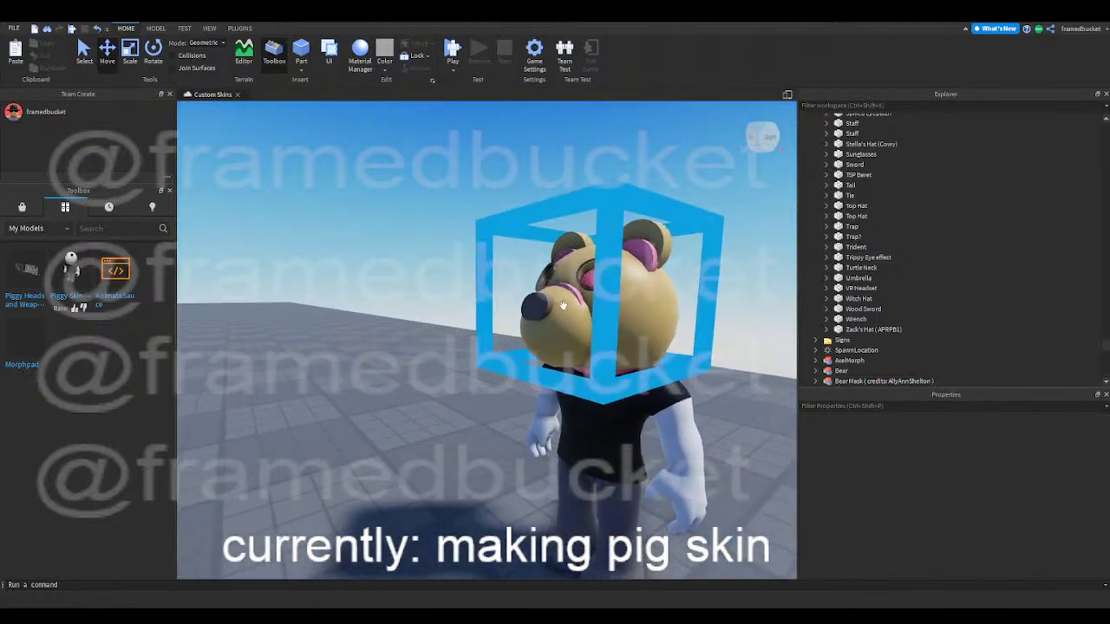
- Delete the LEFT EAR and RIGHT EAR parts from the Piggy The Killer model
{"action": "scroll", "coordinate": [856, 325], "scroll_direction": "down", "scroll_amount": 4}
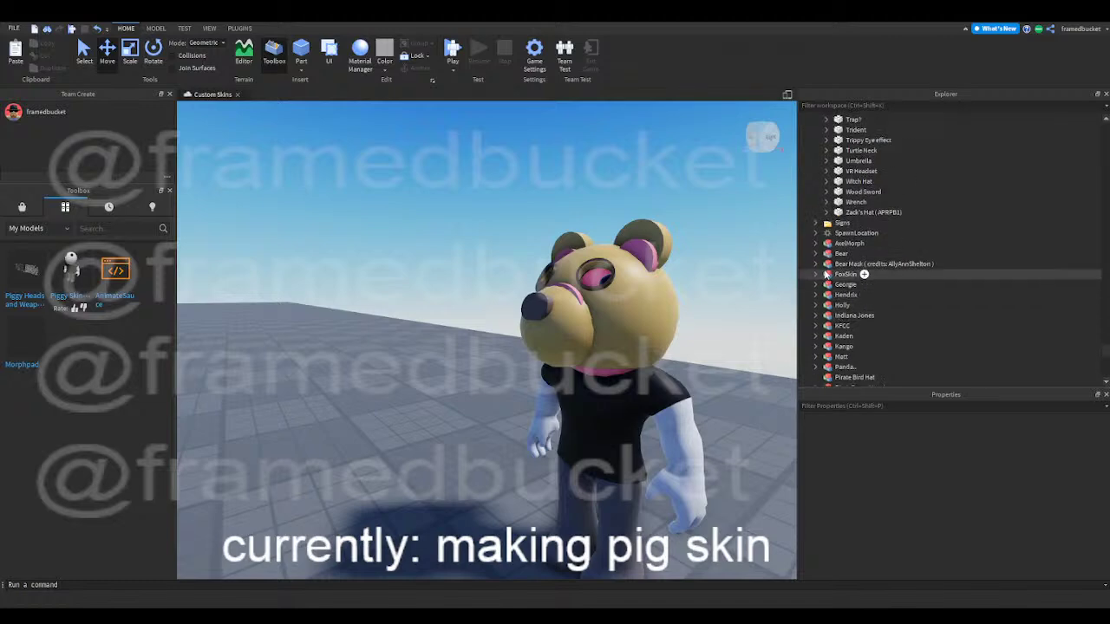
{"action": "scroll", "coordinate": [817, 264], "scroll_direction": "down", "scroll_amount": 1}
{"action": "scroll", "coordinate": [833, 323], "scroll_direction": "down", "scroll_amount": 4}
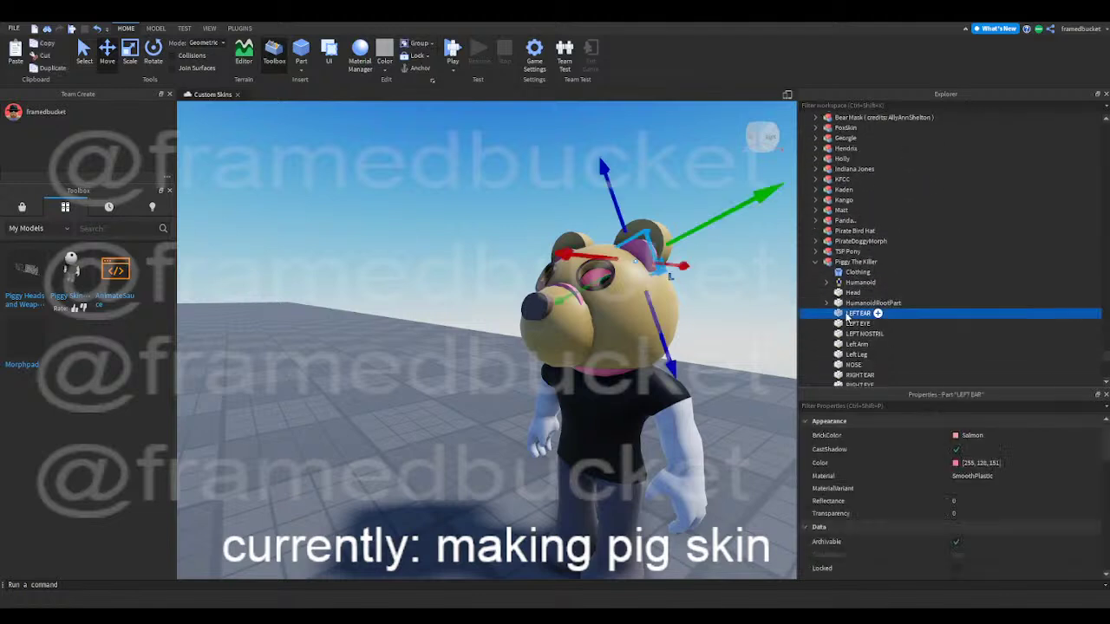
{"action": "key", "text": "Delete"}
{"action": "scroll", "coordinate": [846, 317], "scroll_direction": "down", "scroll_amount": 2}
{"action": "left_click", "coordinate": [846, 309]}
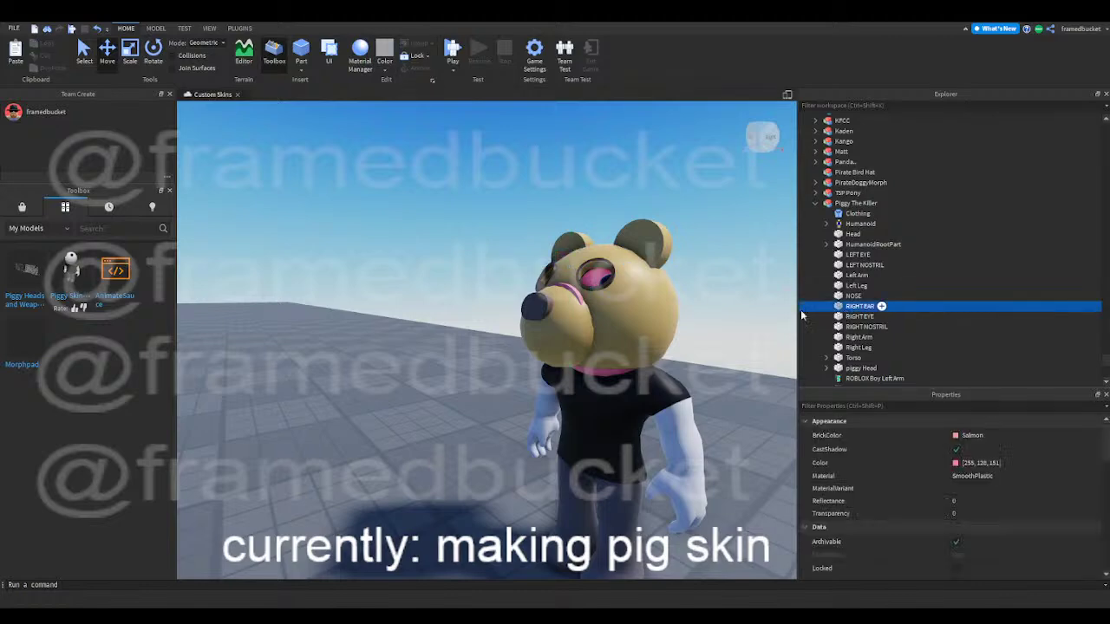
{"action": "key", "text": "Delete"}
- Examine from several angles how the Bear Mask fits over the pig's snout, eyes and neck
{"action": "left_click", "coordinate": [615, 313]}
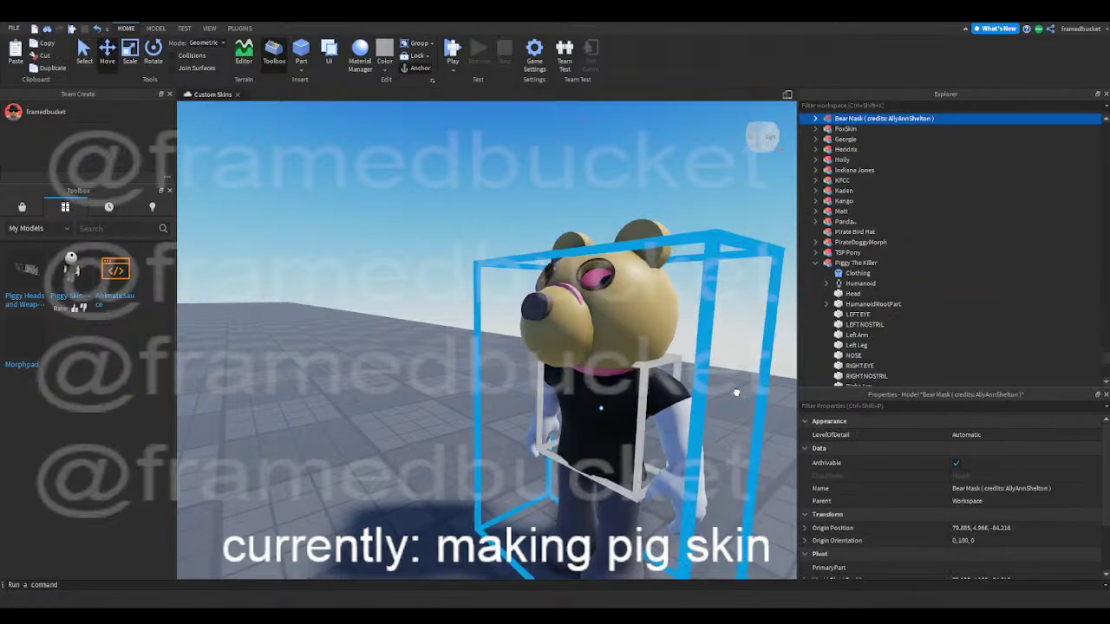
{"action": "left_click", "coordinate": [736, 392]}
{"action": "key", "text": "e"}
{"action": "left_click", "coordinate": [709, 366]}
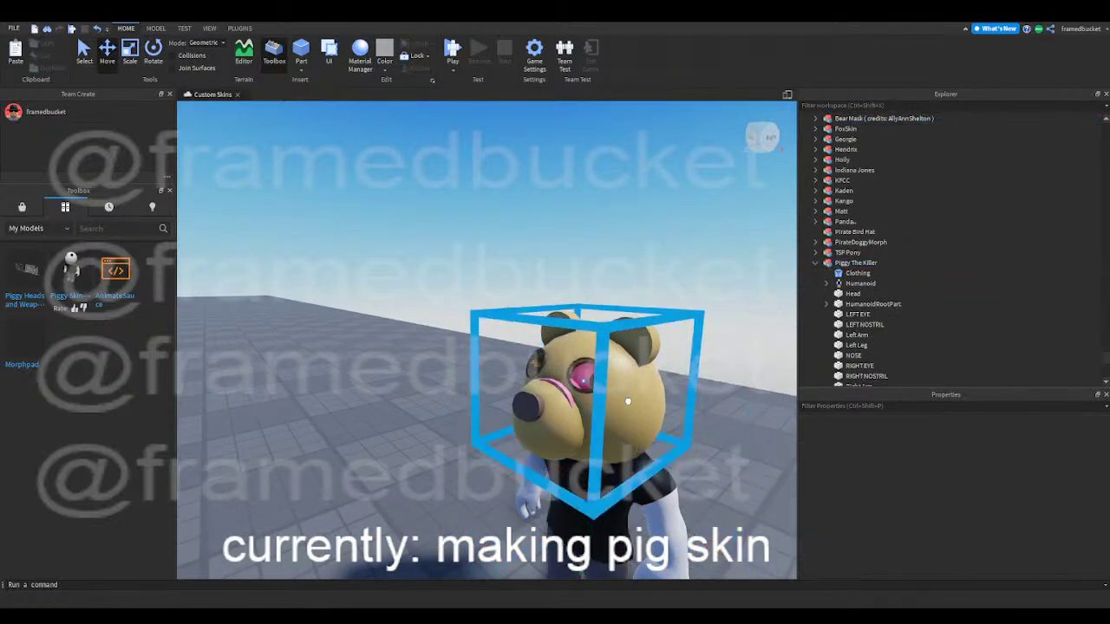
{"action": "left_click", "coordinate": [626, 404]}
{"action": "right_click_drag", "start_coordinate": [573, 444], "coordinate": [680, 399]}
{"action": "key", "text": "s"}
{"action": "left_click", "coordinate": [681, 400]}
{"action": "key", "text": "a"}
- Delete the NOSE, RIGHT NOSTRIL and LEFT NOSTRIL parts from the Piggy The Killer model
{"action": "left_click", "coordinate": [853, 356]}
{"action": "key", "text": "Delete"}
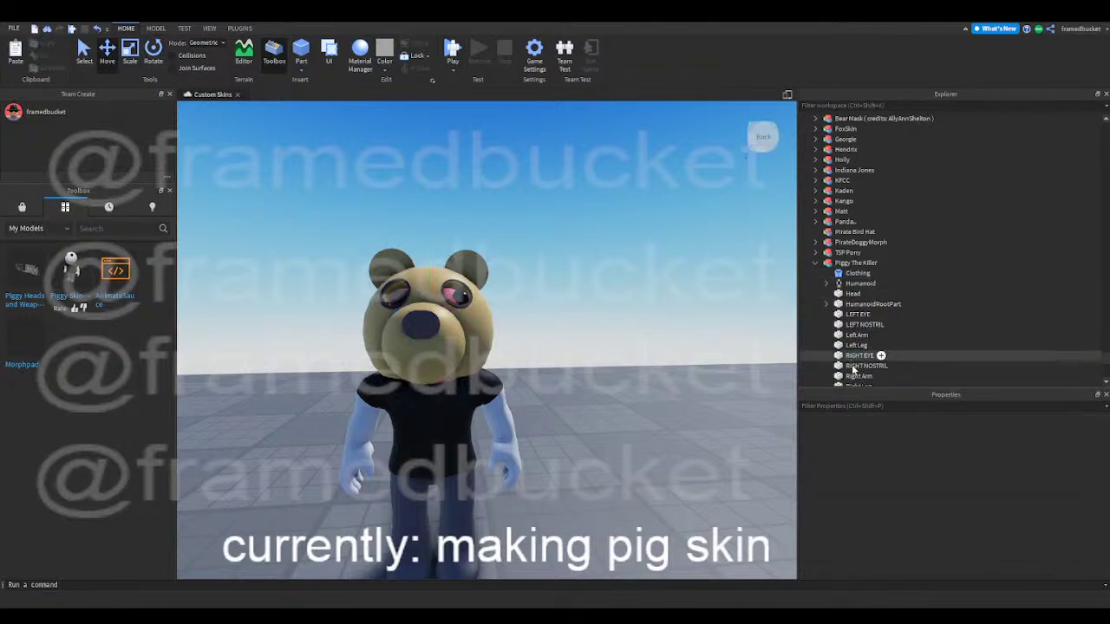
{"action": "left_click", "coordinate": [852, 366]}
{"action": "key", "text": "Delete"}
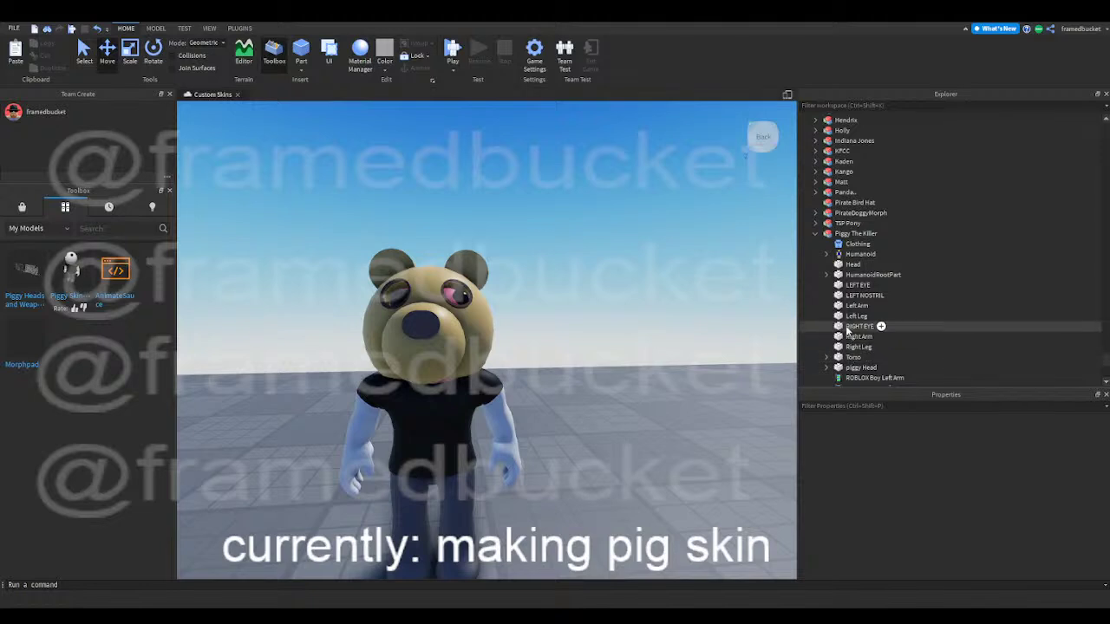
{"action": "key", "text": "Delete"}
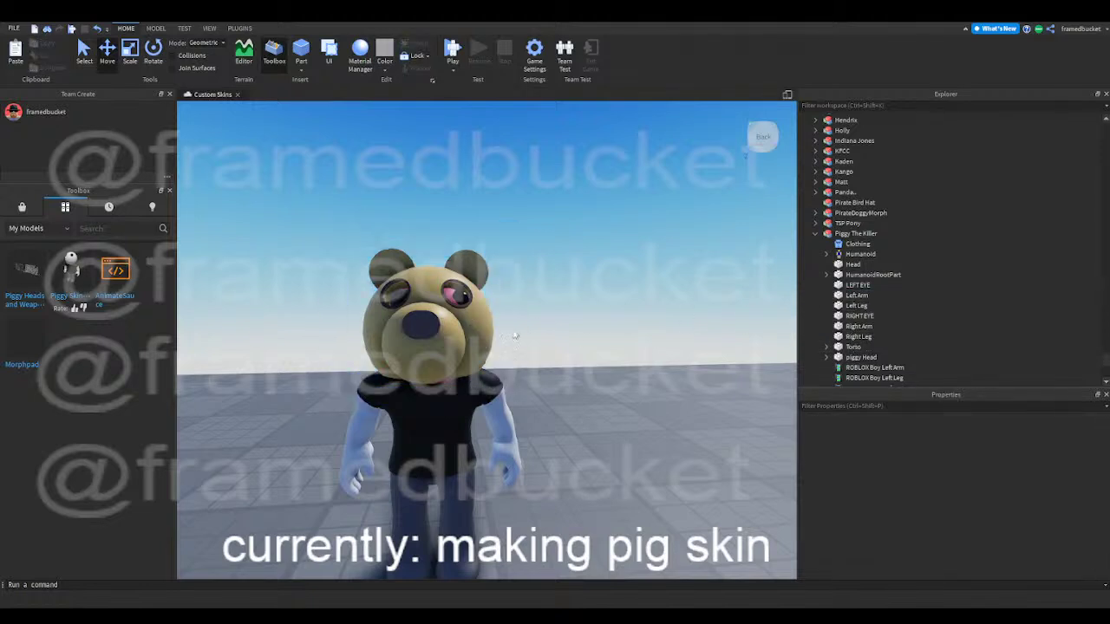
- Lower the Bear Mask slightly on the pig head and nudge it sideways to line up with the eyes
{"action": "left_click", "coordinate": [424, 338]}
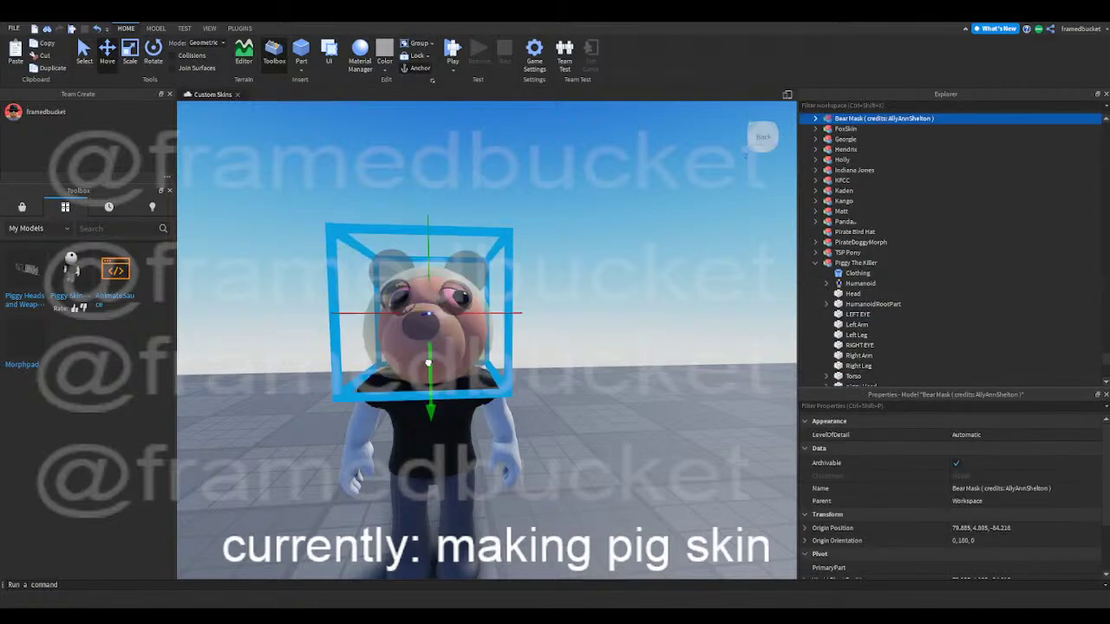
{"action": "left_click_drag", "start_coordinate": [507, 315], "coordinate": [507, 314]}
{"action": "left_click", "coordinate": [659, 370]}
{"action": "key", "text": "a"}
{"action": "key", "text": "e"}
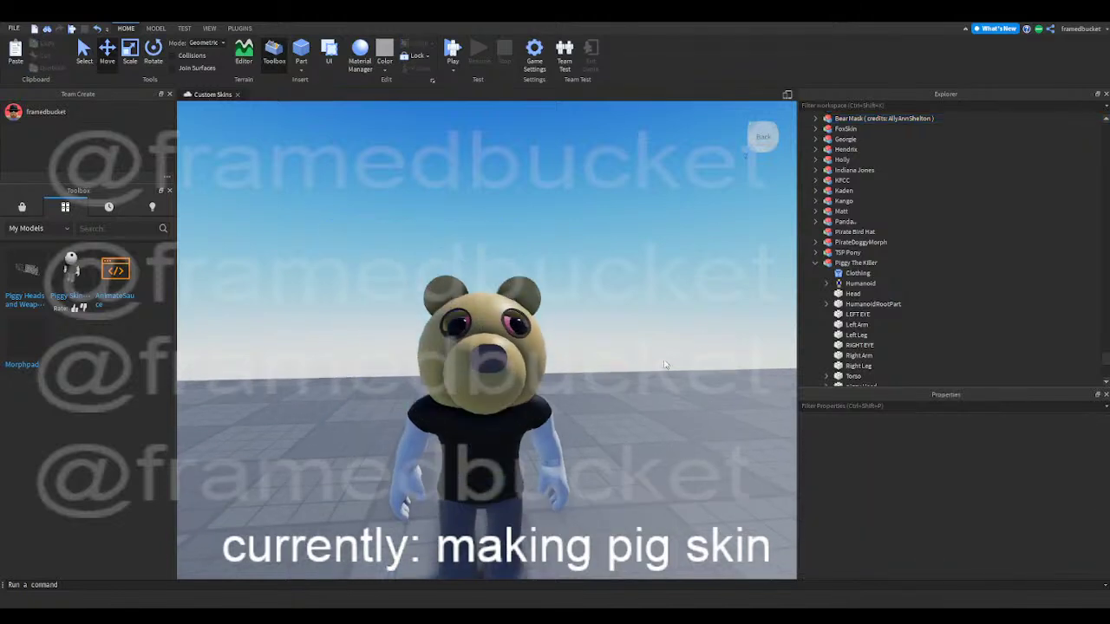
- Review the remaining parts of Piggy The Killer and look over the other custom skins on the map
{"action": "scroll", "coordinate": [854, 340], "scroll_direction": "down", "scroll_amount": 3}
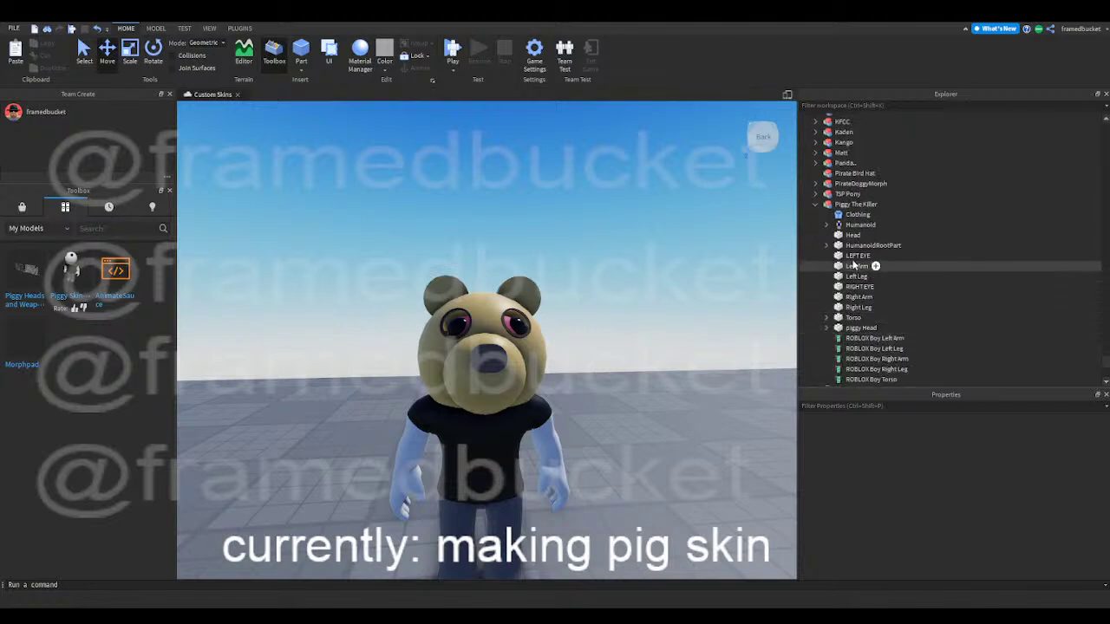
{"action": "scroll", "coordinate": [837, 307], "scroll_direction": "down", "scroll_amount": 3}
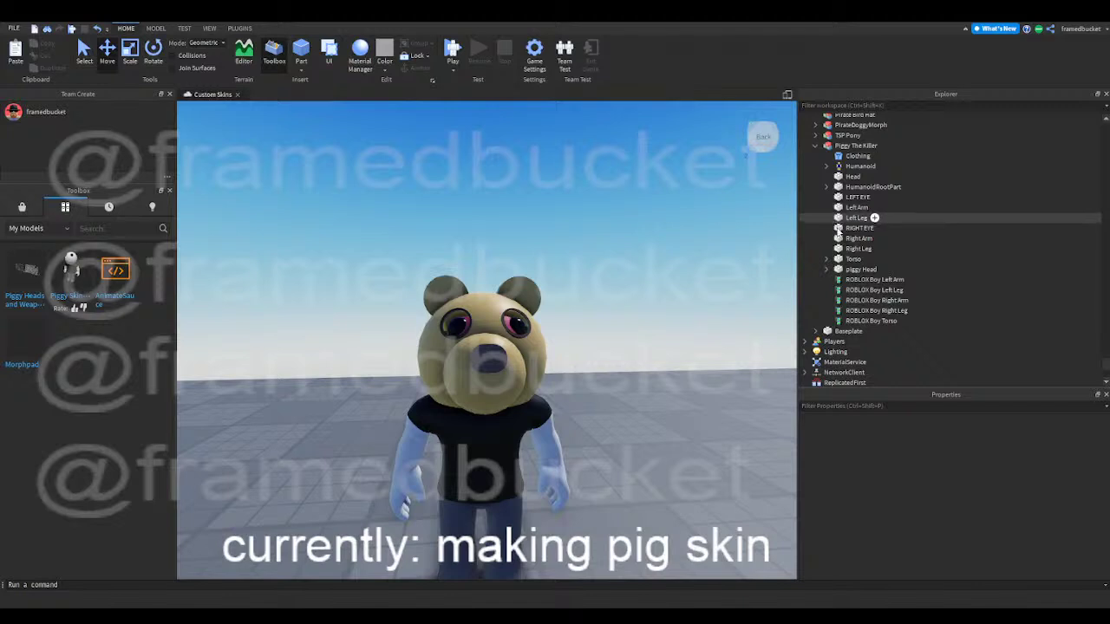
{"action": "left_click", "coordinate": [856, 228]}
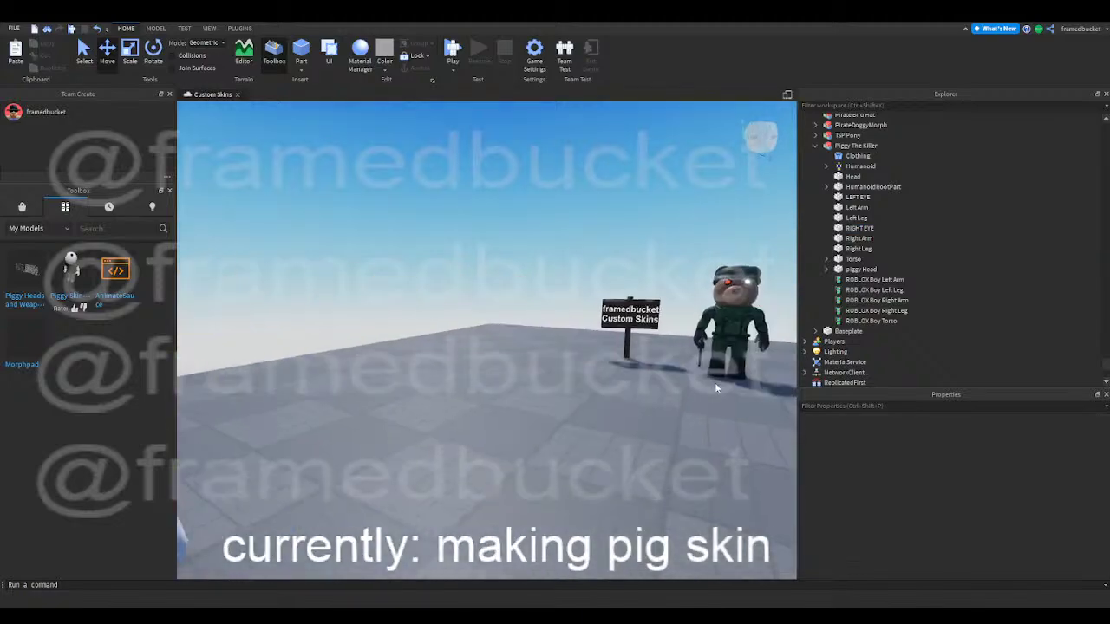
{"action": "scroll", "coordinate": [719, 383], "scroll_direction": "up", "scroll_amount": 5}
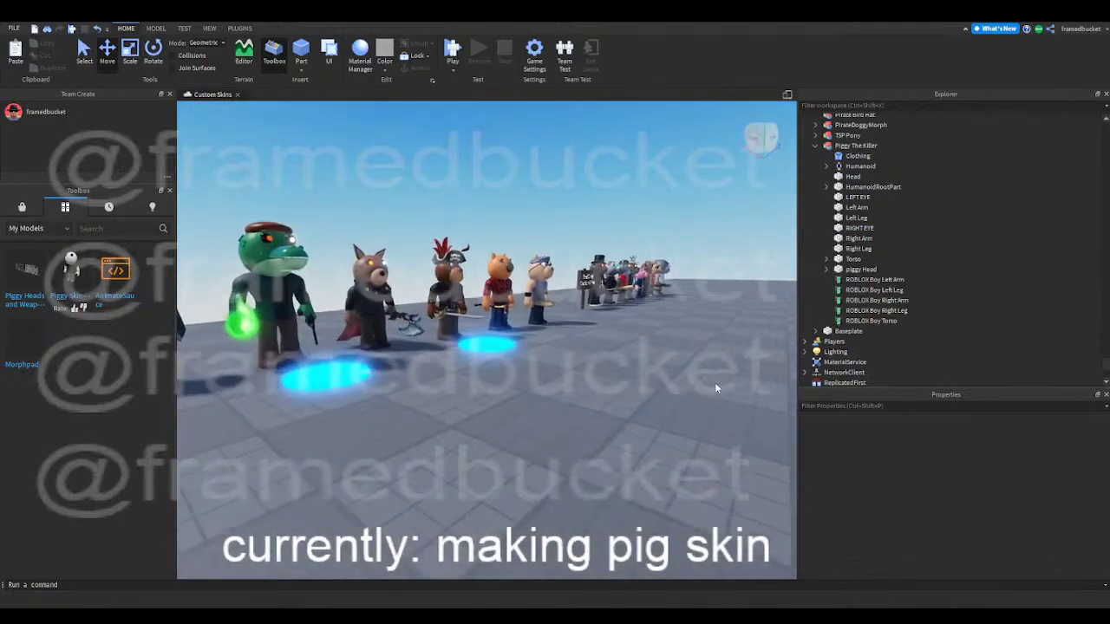
{"action": "key", "text": "d"}
{"action": "mouse_move", "coordinate": [714, 382]}
{"action": "right_mouse_down"}
{"action": "mouse_move", "coordinate": [741, 385]}
{"action": "mouse_move", "coordinate": [718, 383]}
{"action": "right_mouse_up"}
{"action": "key", "text": "d"}
{"action": "key", "text": "w"}
{"action": "key", "text": "d"}
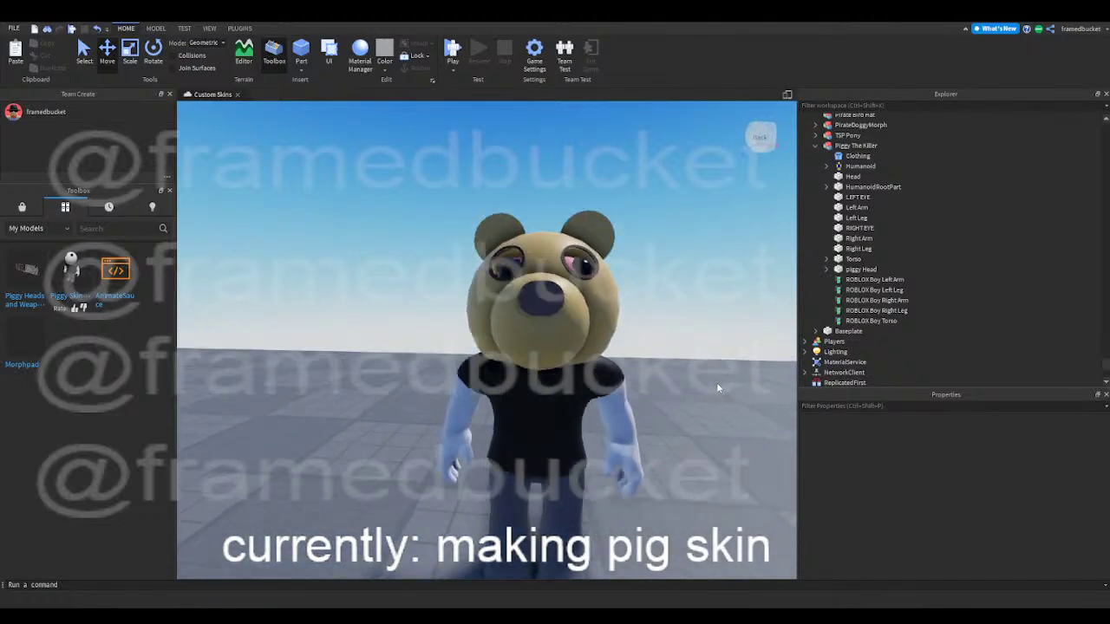
- Examine the eyes behind the Bear Mask's openings from the front and from above
{"action": "left_click", "coordinate": [516, 400]}
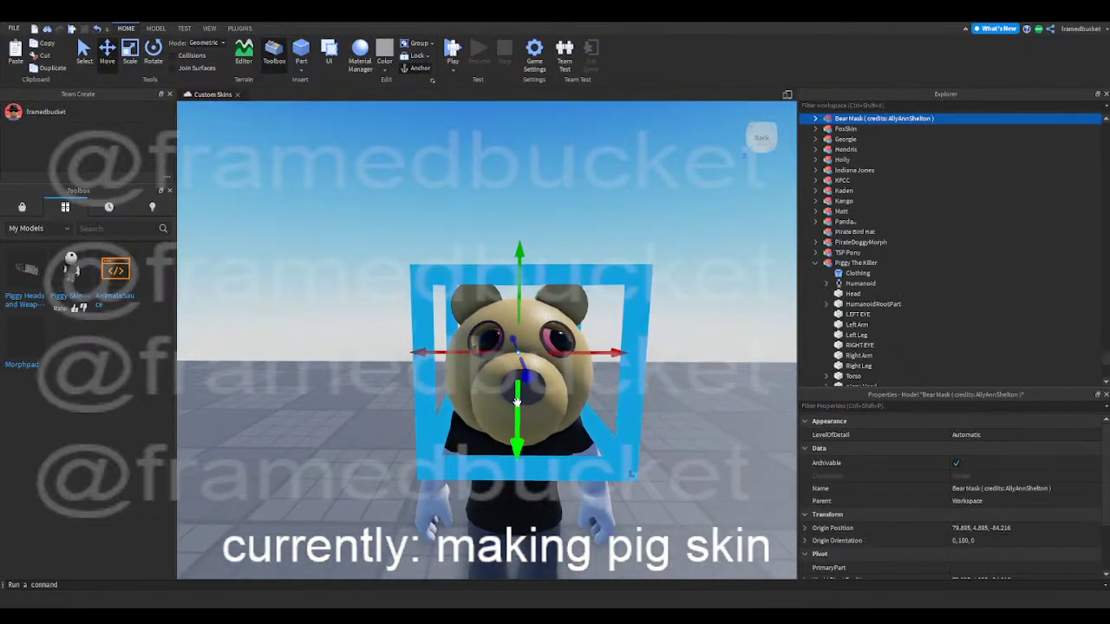
{"action": "left_click", "coordinate": [696, 411]}
{"action": "key", "text": "w"}
{"action": "right_click_drag", "start_coordinate": [696, 411], "coordinate": [696, 410]}
{"action": "key", "text": "w"}
{"action": "key", "text": "s"}
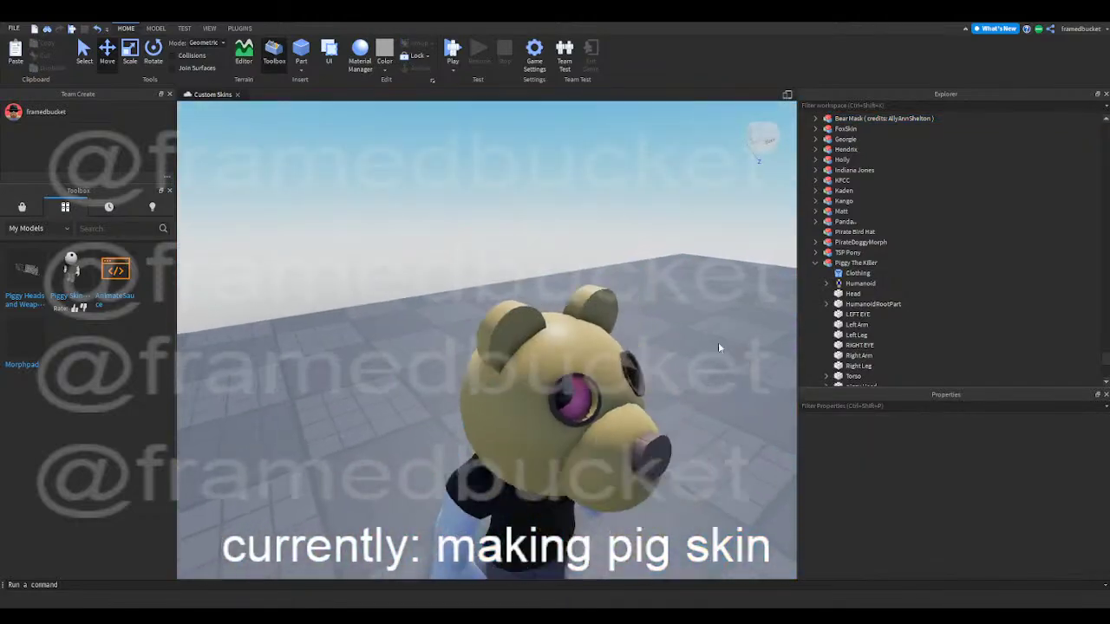
{"action": "key", "text": "d"}
- Delete the LEFT EYE and RIGHT EYE Motor6D joints inside the piggy Head part
{"action": "scroll", "coordinate": [855, 328], "scroll_direction": "down", "scroll_amount": 1}
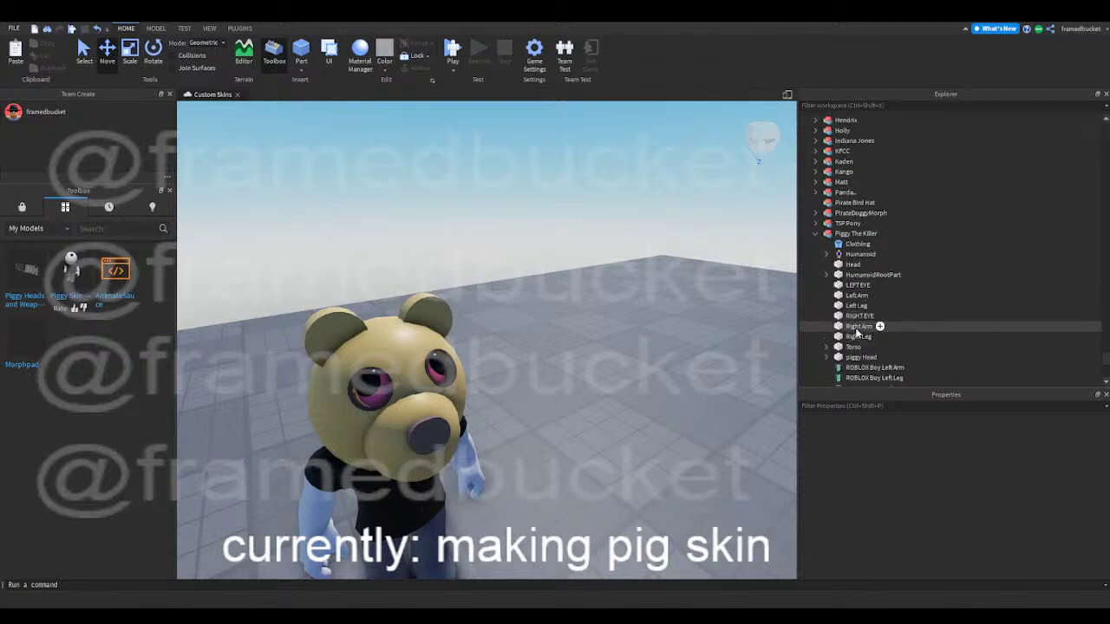
{"action": "left_click", "coordinate": [837, 358]}
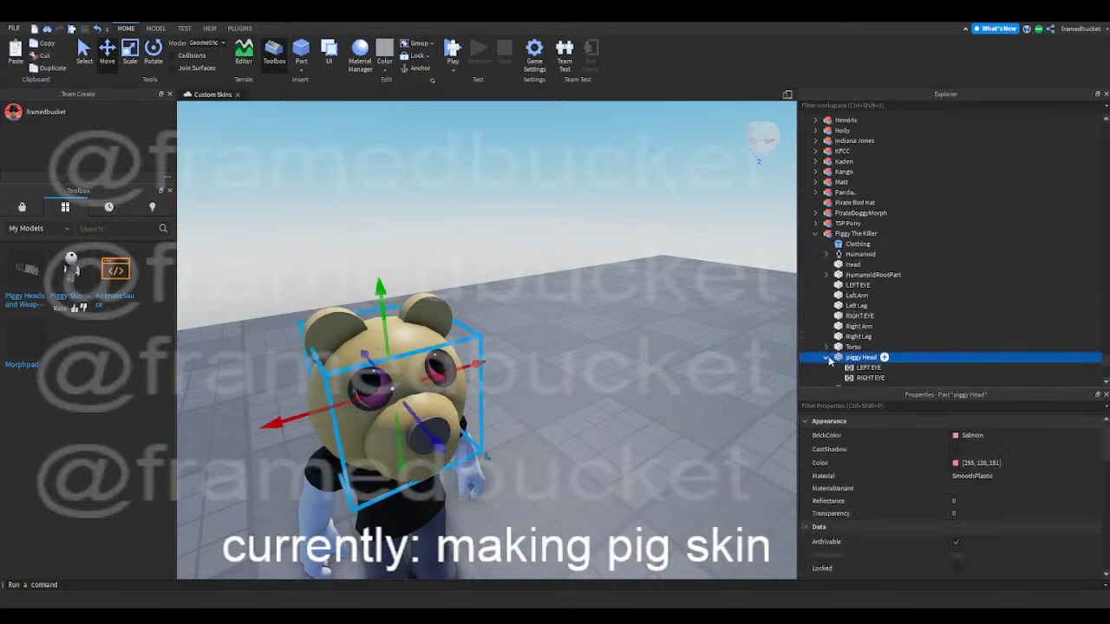
{"action": "scroll", "coordinate": [832, 362], "scroll_direction": "down", "scroll_amount": 1}
{"action": "left_click", "coordinate": [867, 349]}
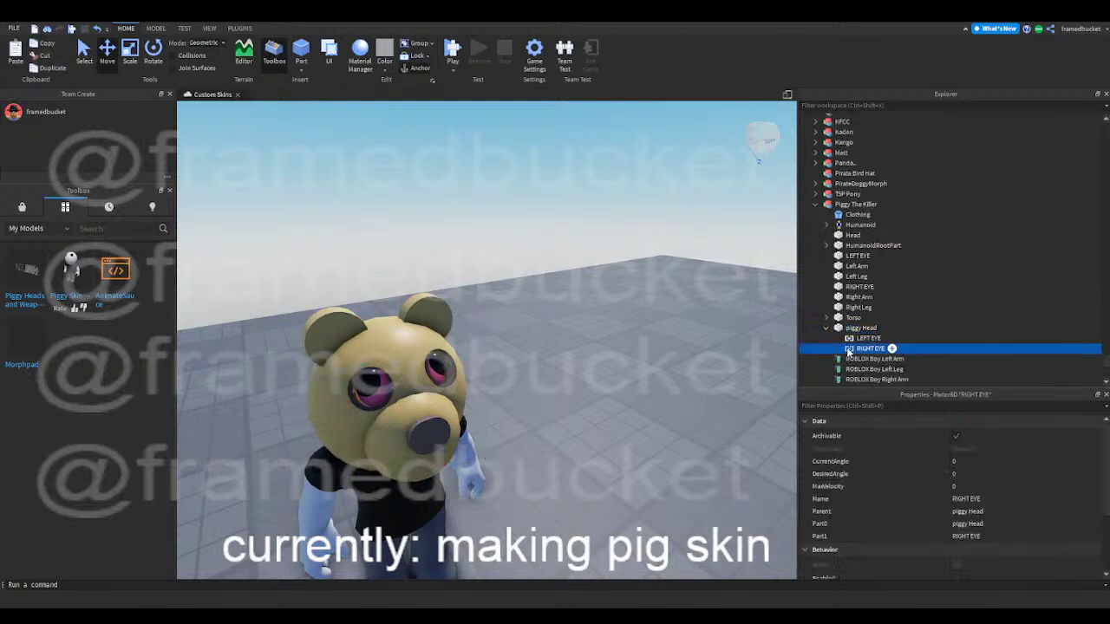
{"action": "key", "text": "Delete"}
{"action": "key", "text": "Delete"}
{"action": "left_click", "coordinate": [856, 327]}
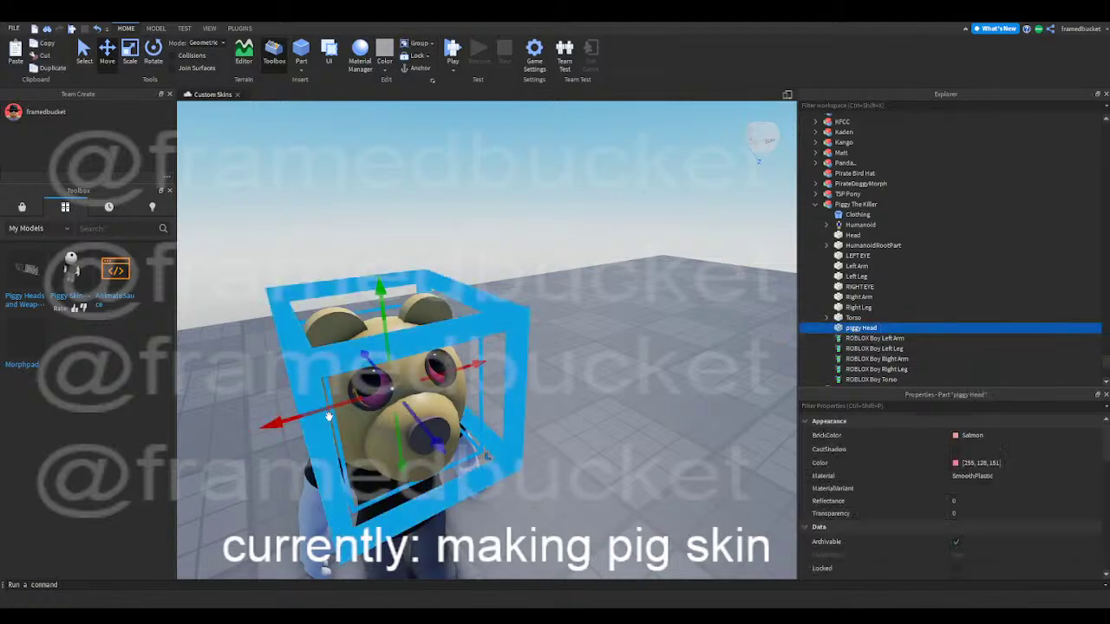
- Reposition the RIGHT EYE and LEFT EYE parts within the Bear Mask's eye openings
{"action": "left_click", "coordinate": [540, 406]}
{"action": "right_click_drag", "start_coordinate": [546, 404], "coordinate": [556, 400]}
{"action": "key", "text": "a"}
{"action": "key", "text": "w"}
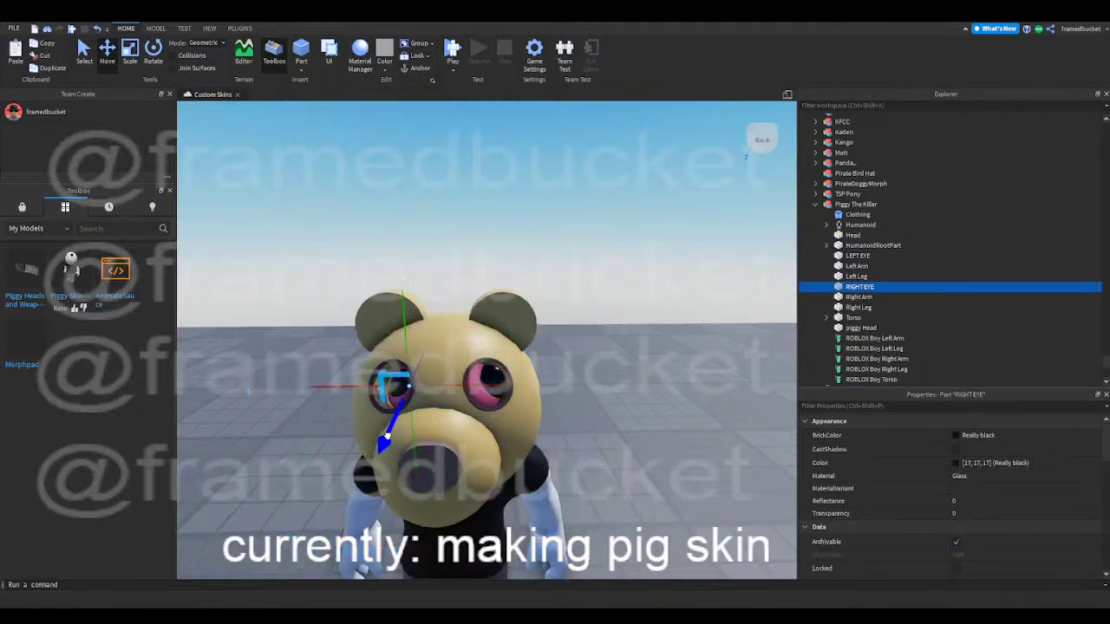
{"action": "left_click", "coordinate": [704, 424]}
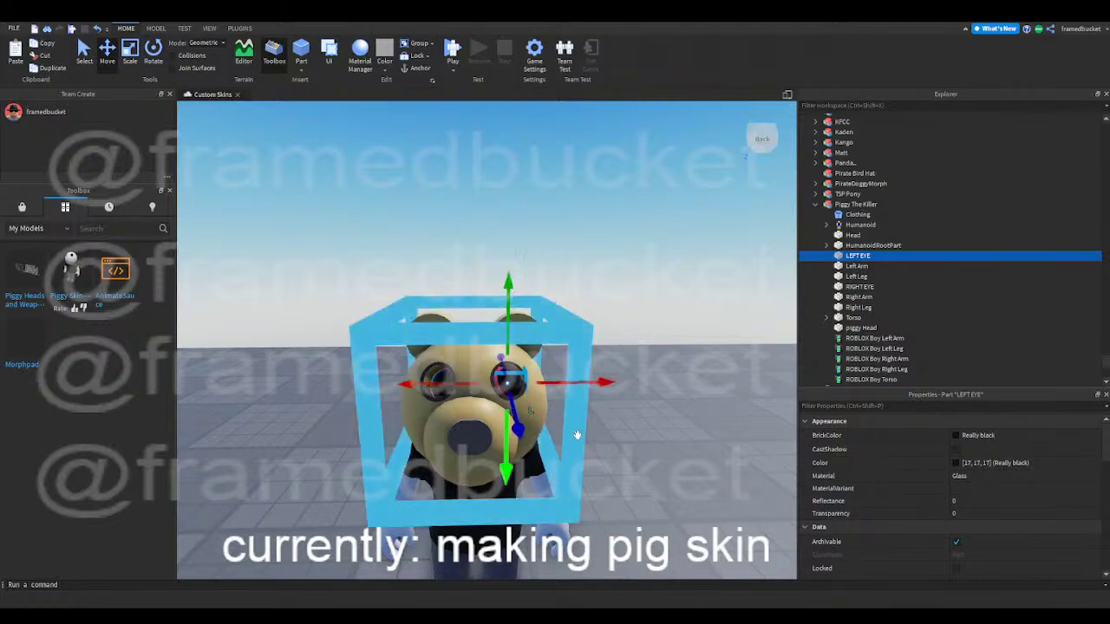
{"action": "left_click", "coordinate": [622, 450]}
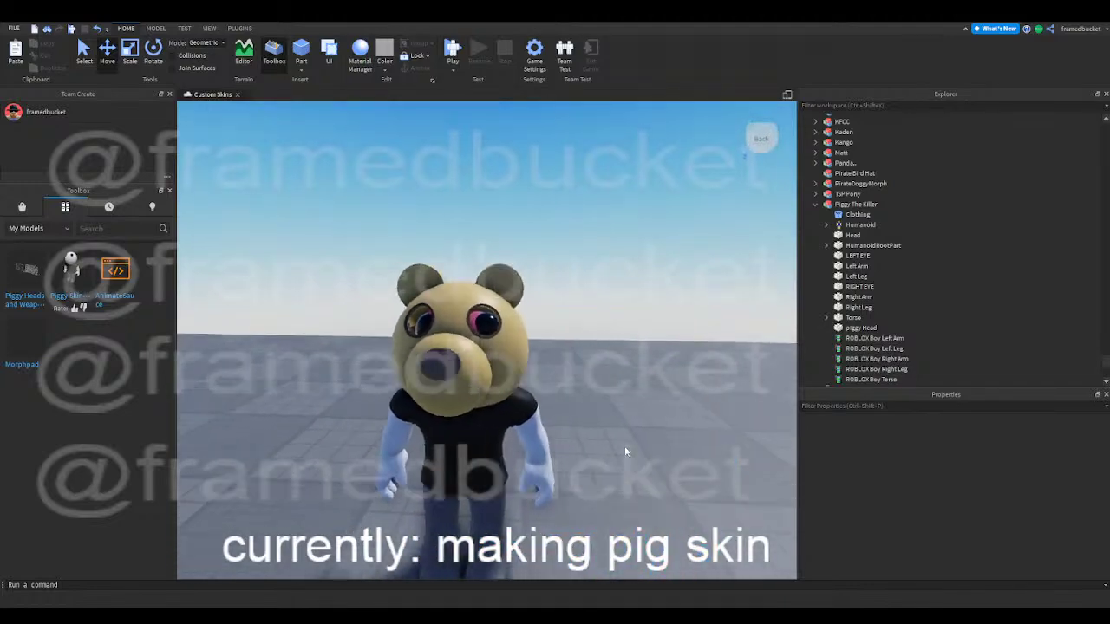
{"action": "right_click_drag", "start_coordinate": [625, 447], "coordinate": [630, 449]}
{"action": "left_click", "coordinate": [98, 228]}
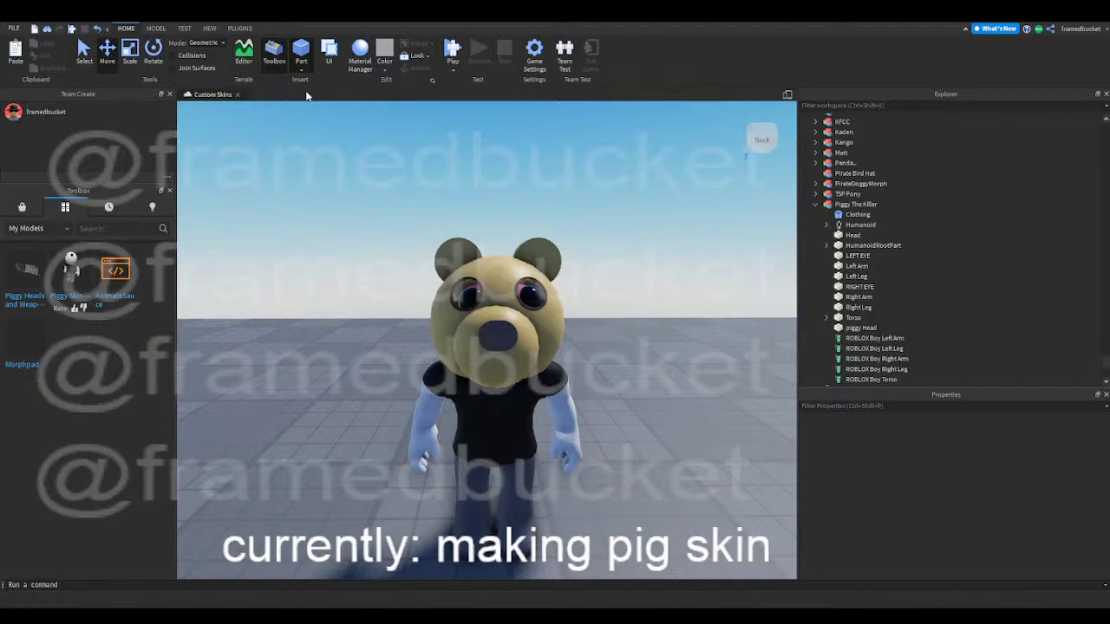
{"action": "left_click", "coordinate": [306, 93]}
{"action": "right_click_drag", "start_coordinate": [401, 203], "coordinate": [398, 204]}
{"action": "scroll", "coordinate": [399, 205], "scroll_direction": "down", "scroll_amount": 4}
{"action": "key", "text": "a"}
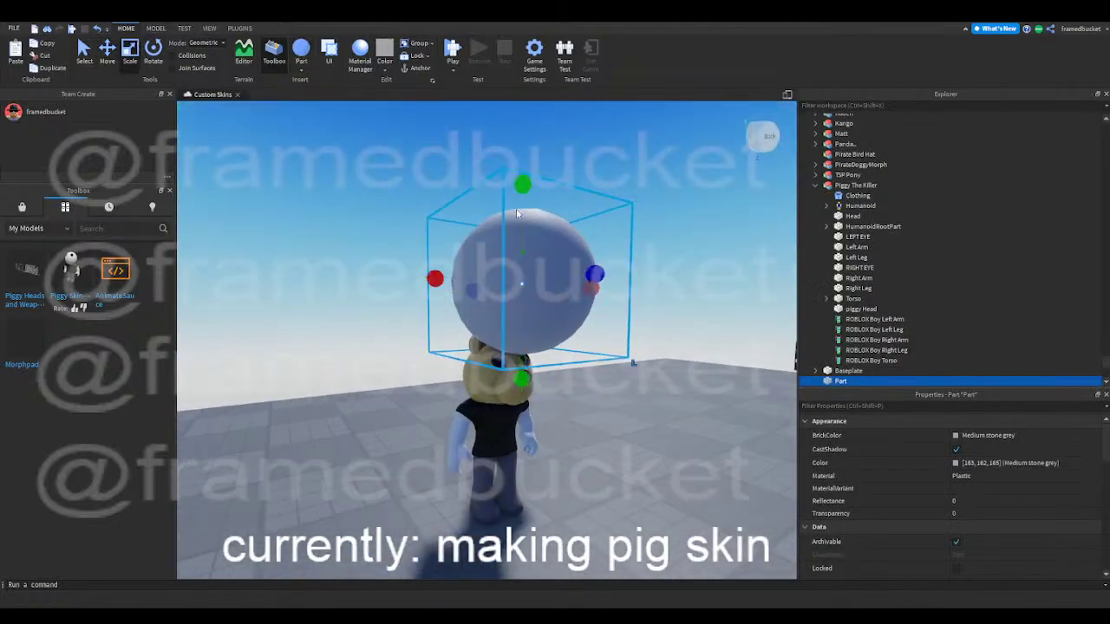
{"action": "left_click_drag", "start_coordinate": [522, 184], "coordinate": [527, 301]}
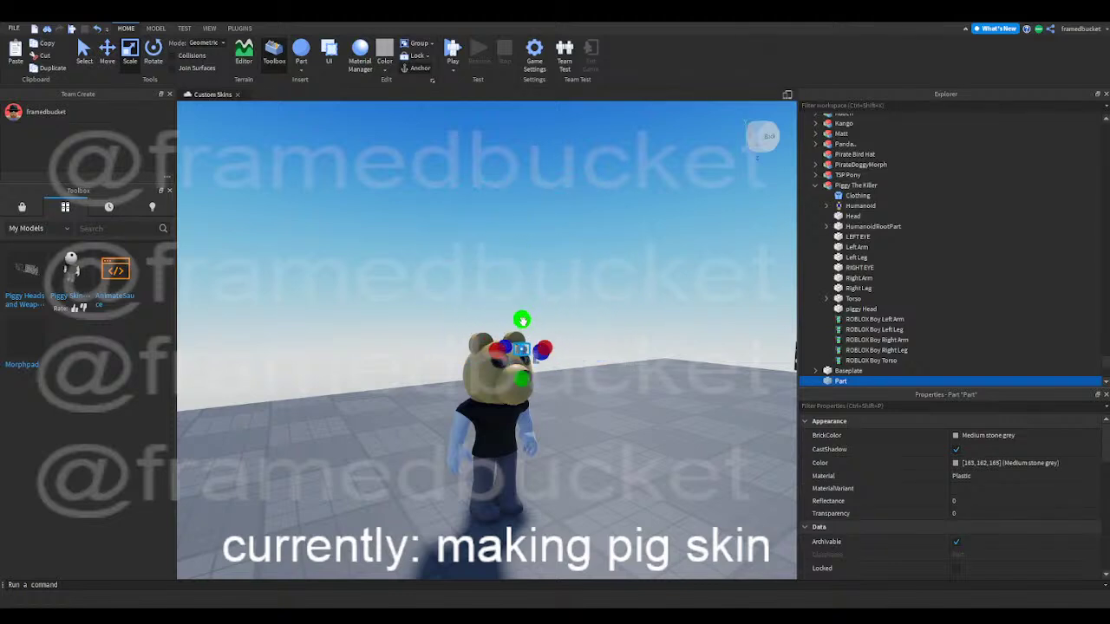
{"action": "key", "text": "Delete"}
- Copy the LeftPupil part from the Kango model and paste the copy into the workspace
{"action": "right_click_drag", "start_coordinate": [596, 303], "coordinate": [726, 302]}
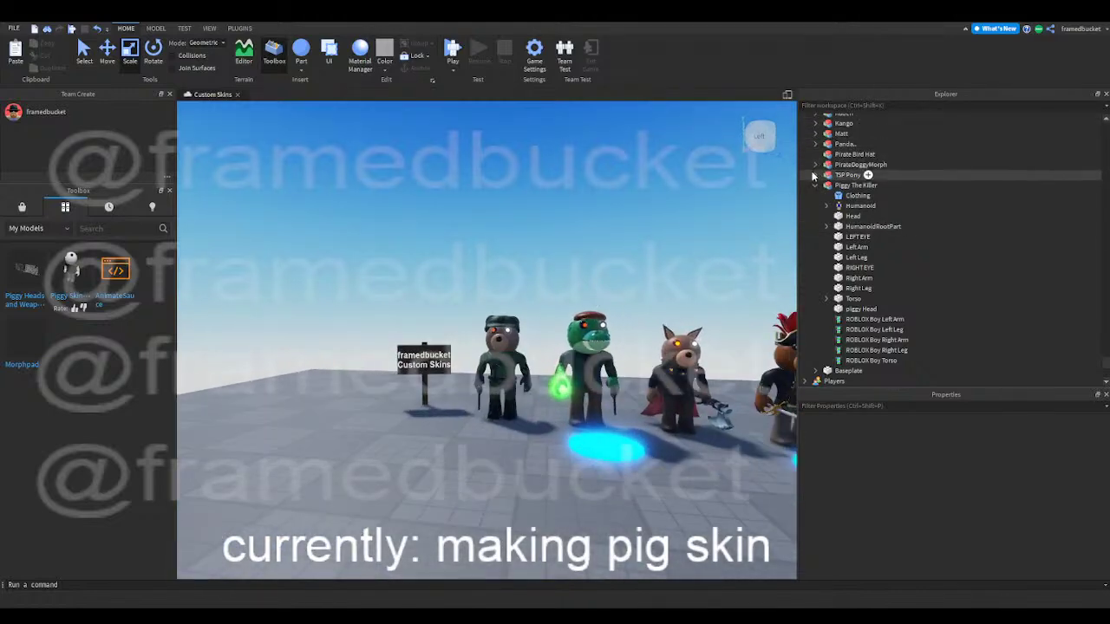
{"action": "right_click_drag", "start_coordinate": [732, 231], "coordinate": [784, 232]}
{"action": "scroll", "coordinate": [846, 160], "scroll_direction": "up", "scroll_amount": 3}
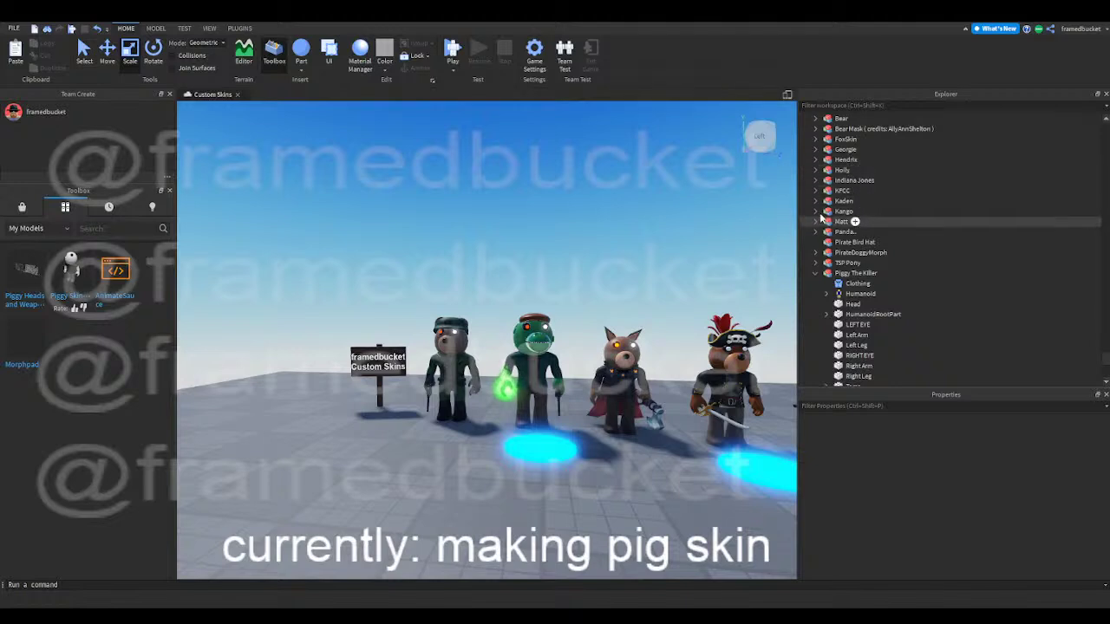
{"action": "left_click", "coordinate": [815, 212]}
{"action": "scroll", "coordinate": [845, 278], "scroll_direction": "down", "scroll_amount": 1}
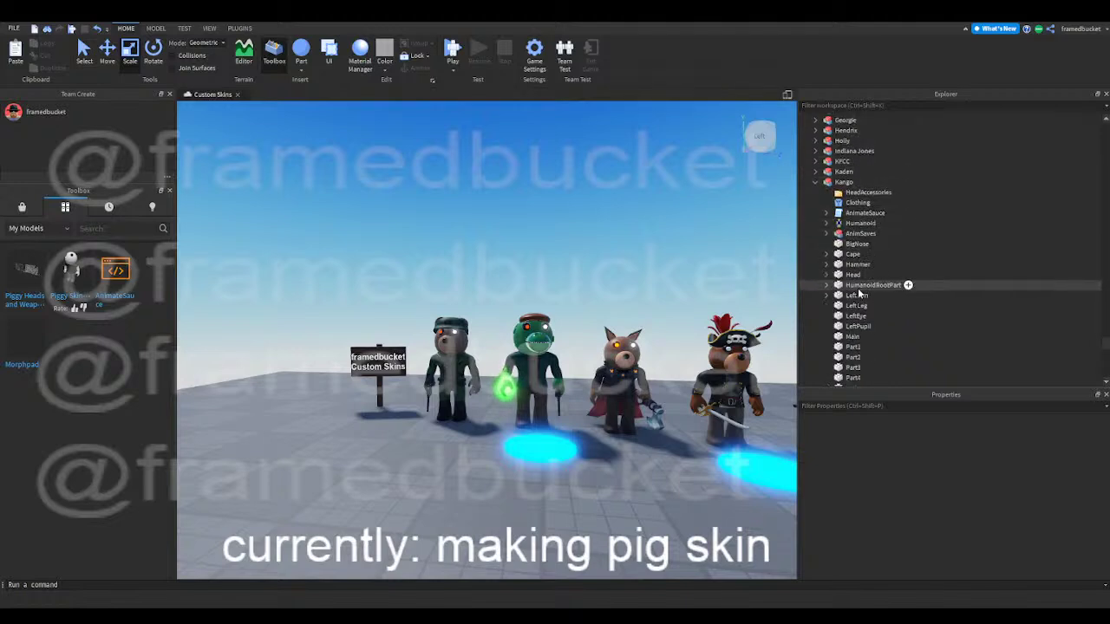
{"action": "left_click", "coordinate": [859, 330]}
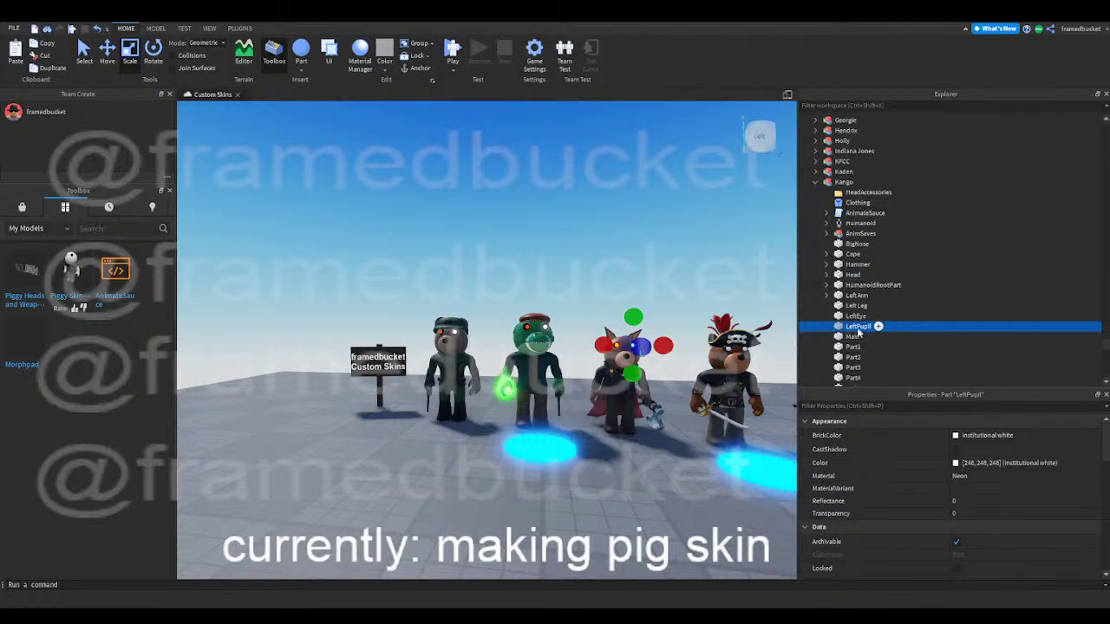
{"action": "key", "text": "ctrl+c"}
{"action": "key", "text": "ctrl+v"}
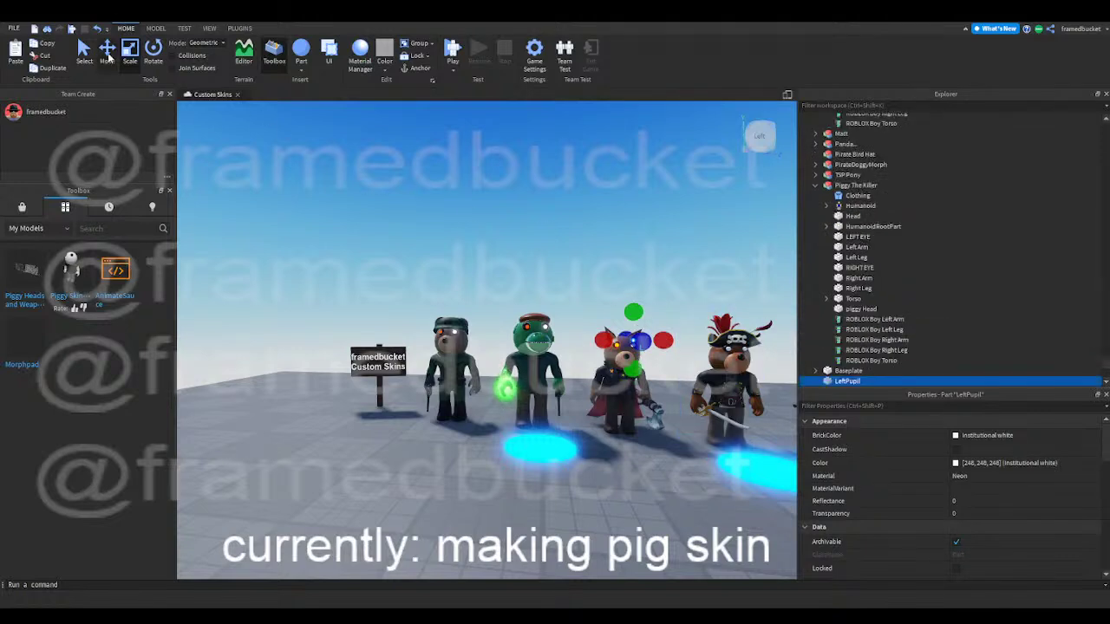
- Move the pasted LeftPupil across the map to the bear-masked character and put it inside the Piggy The Killer model
{"action": "left_click", "coordinate": [108, 52]}
{"action": "left_click_drag", "start_coordinate": [739, 363], "coordinate": [747, 365]}
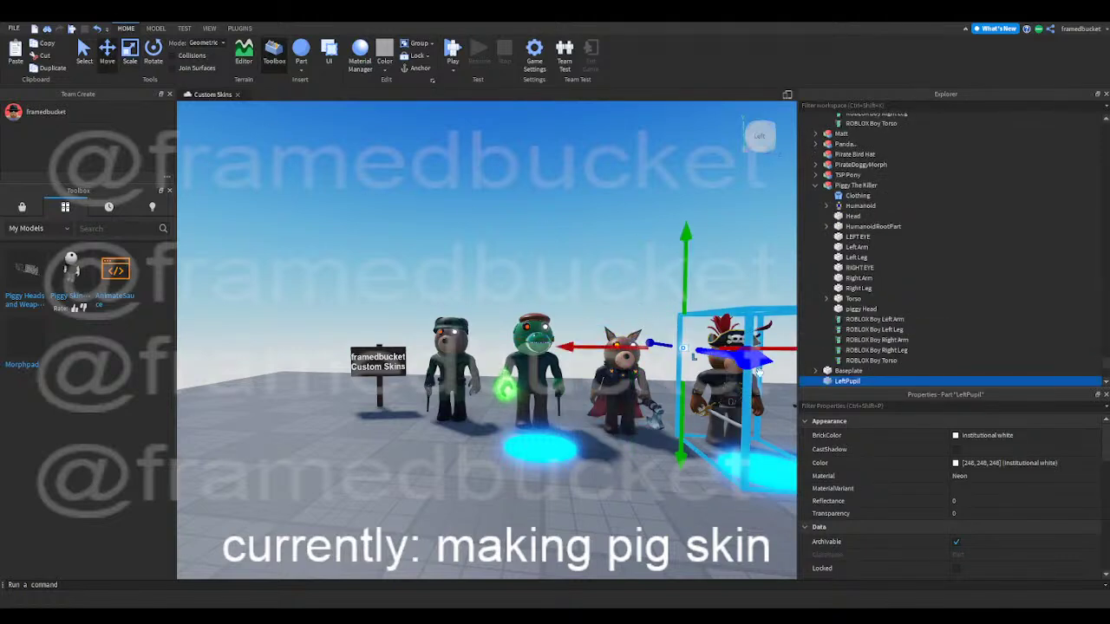
{"action": "scroll", "coordinate": [816, 372], "scroll_direction": "down", "scroll_amount": 1}
{"action": "right_click_drag", "start_coordinate": [683, 348], "coordinate": [579, 415]}
{"action": "key", "text": "w"}
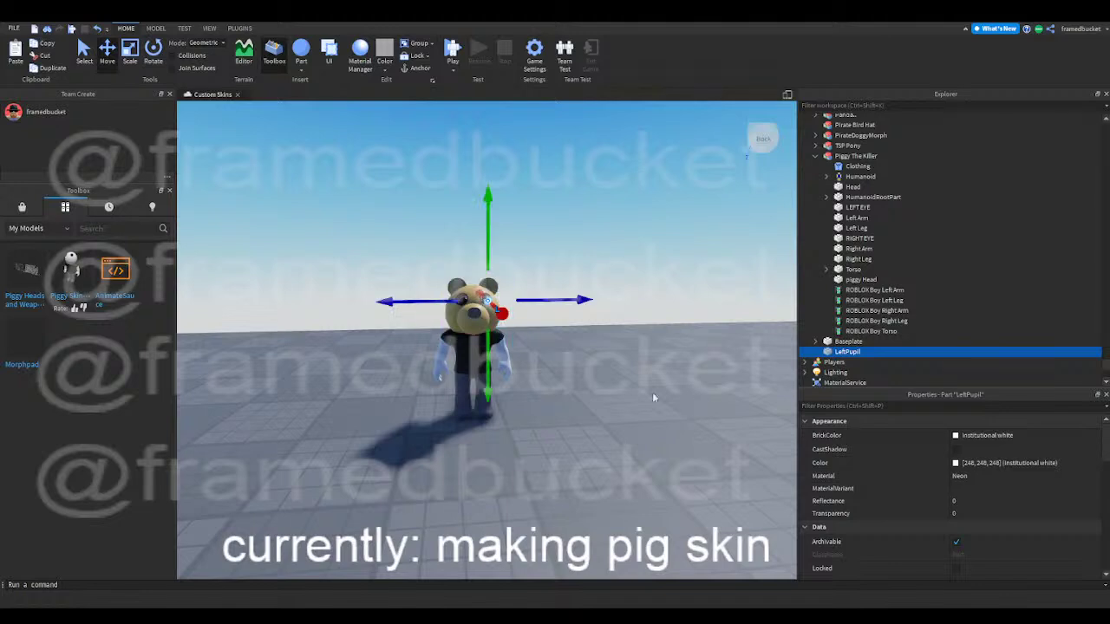
{"action": "left_click_drag", "start_coordinate": [867, 356], "coordinate": [854, 186]}
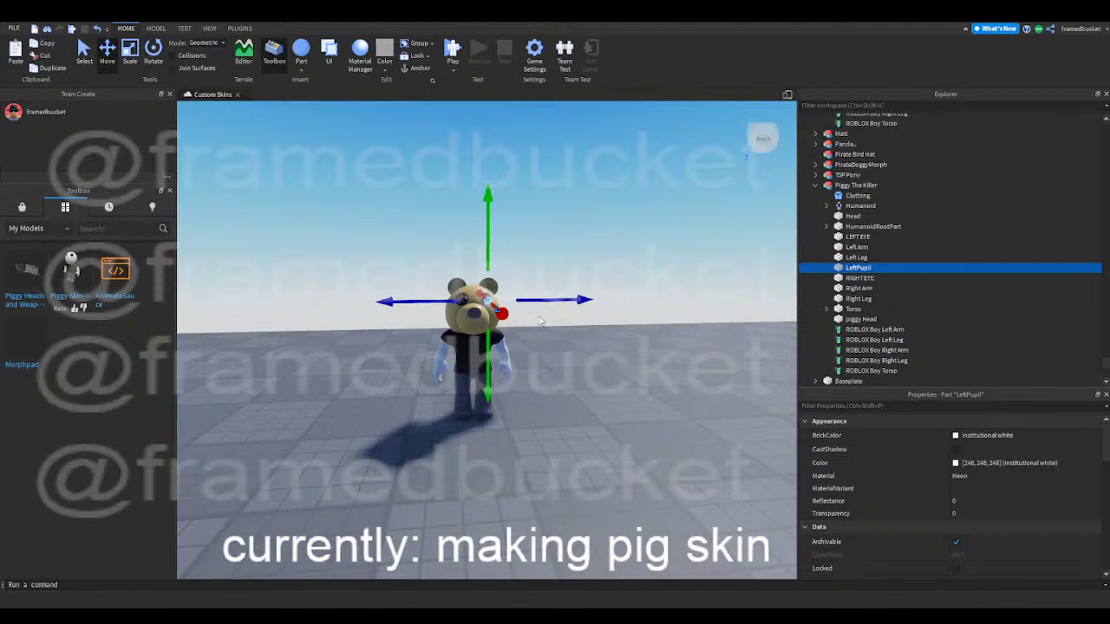
- Position LeftPupil over the left eye within the Bear Mask's eye opening
{"action": "key", "text": "d"}
{"action": "right_click_drag", "start_coordinate": [648, 343], "coordinate": [634, 332]}
{"action": "key", "text": "w"}
{"action": "key", "text": "w"}
{"action": "key", "text": "d"}
{"action": "left_click_drag", "start_coordinate": [609, 292], "coordinate": [624, 291]}
{"action": "key", "text": "a"}
{"action": "right_click_drag", "start_coordinate": [624, 291], "coordinate": [627, 293]}
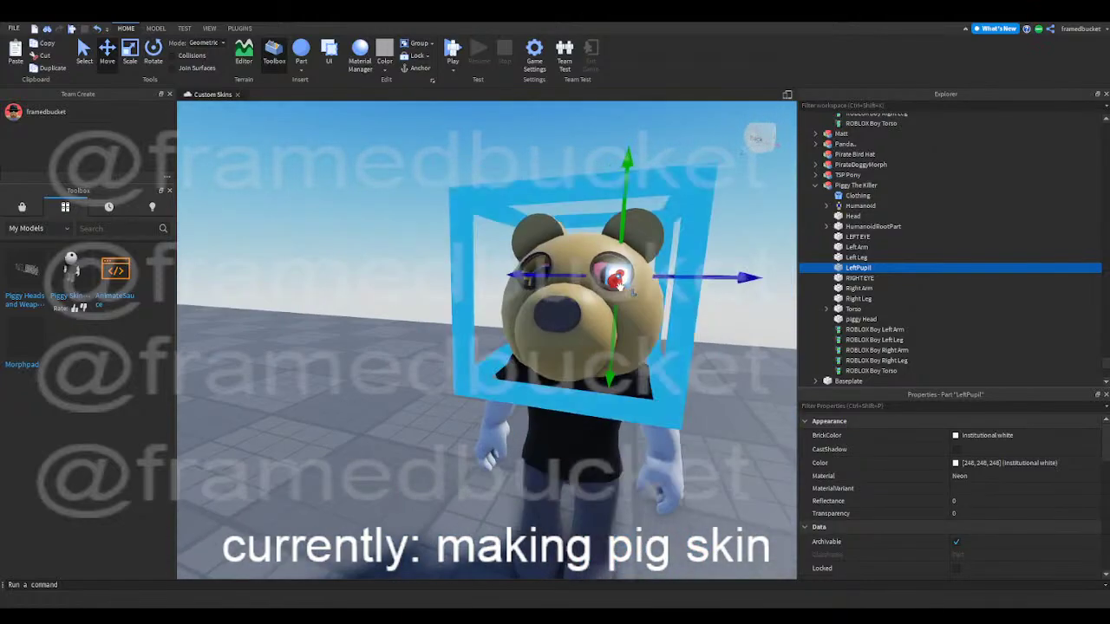
{"action": "left_click_drag", "start_coordinate": [550, 277], "coordinate": [542, 277]}
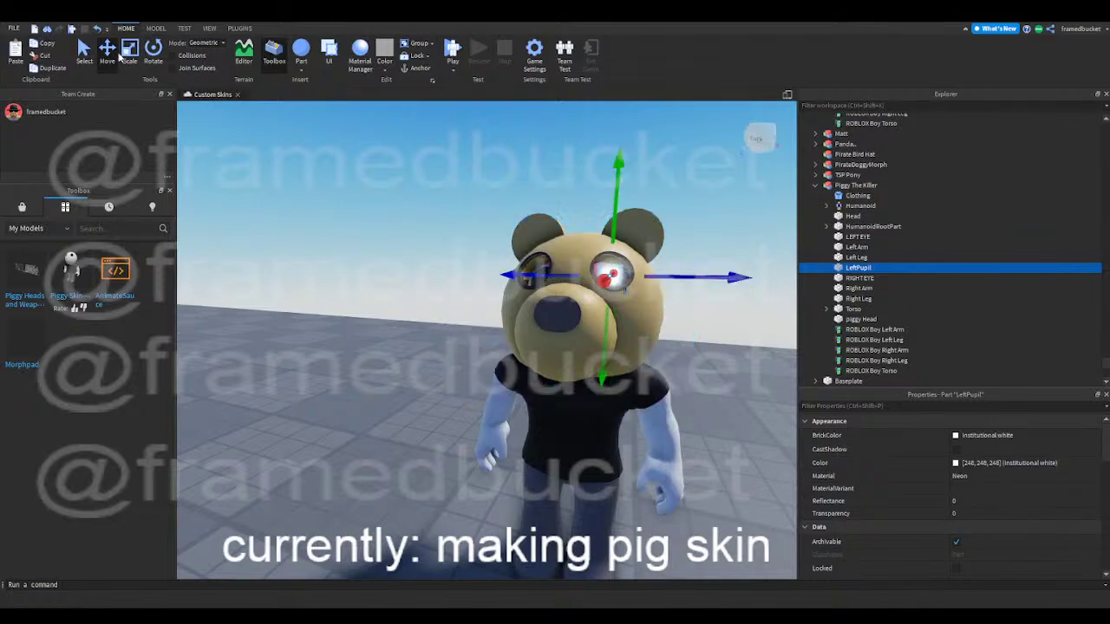
- Resize LeftPupil to fit the left eye and adjust its position from the side and front
{"action": "key", "text": "ctrl+3"}
{"action": "left_click_drag", "start_coordinate": [614, 238], "coordinate": [615, 238]}
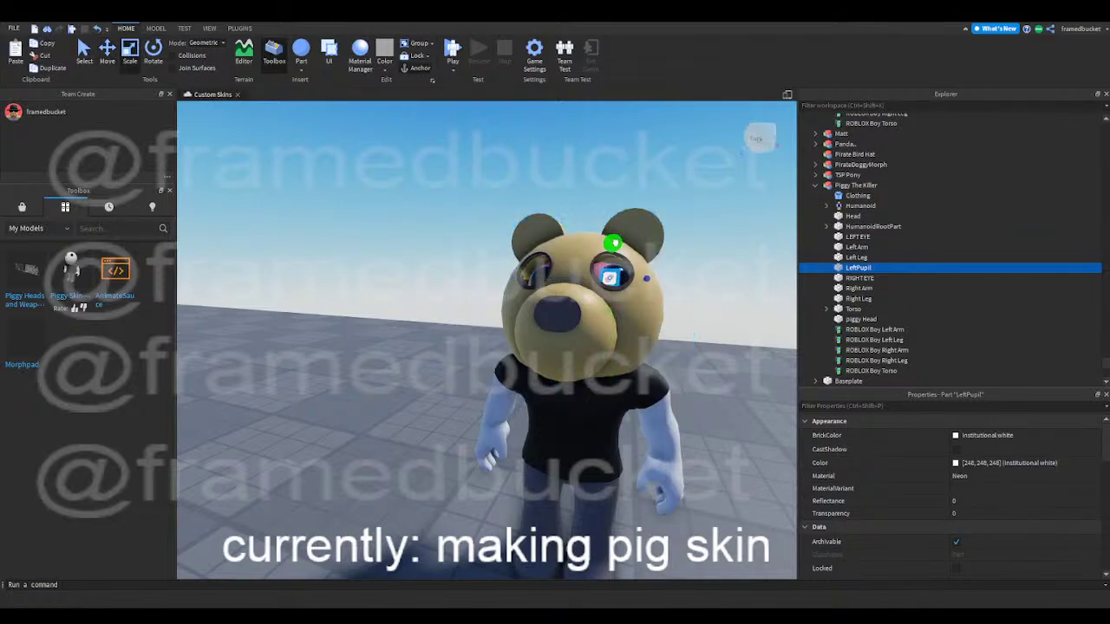
{"action": "left_click", "coordinate": [108, 53]}
{"action": "right_click_drag", "start_coordinate": [786, 336], "coordinate": [786, 337]}
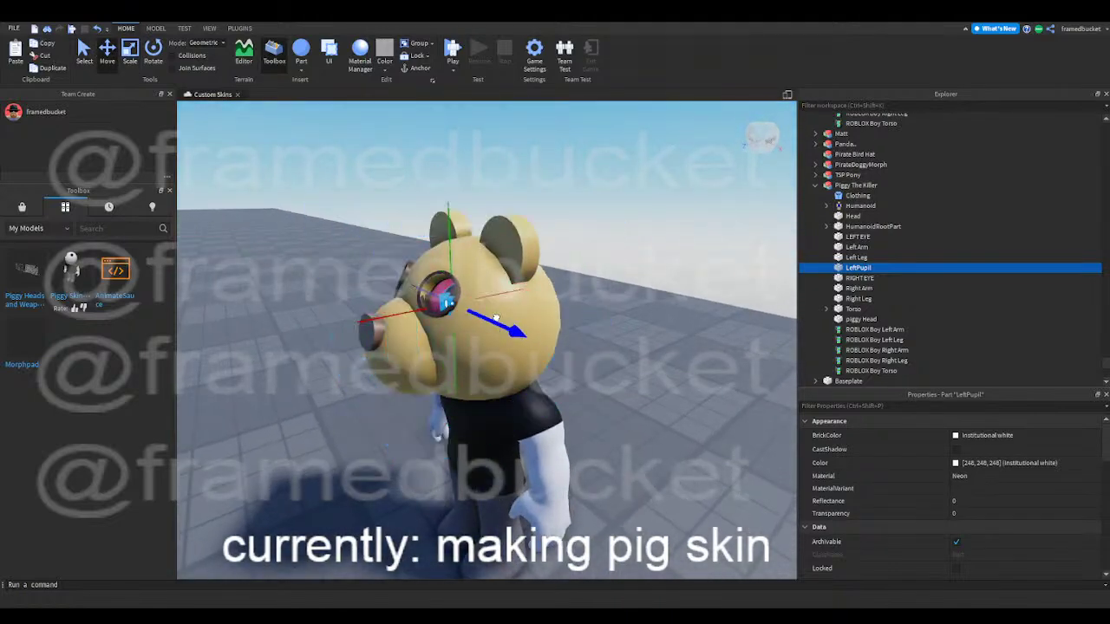
{"action": "right_click_drag", "start_coordinate": [494, 315], "coordinate": [739, 291]}
{"action": "left_click", "coordinate": [720, 297]}
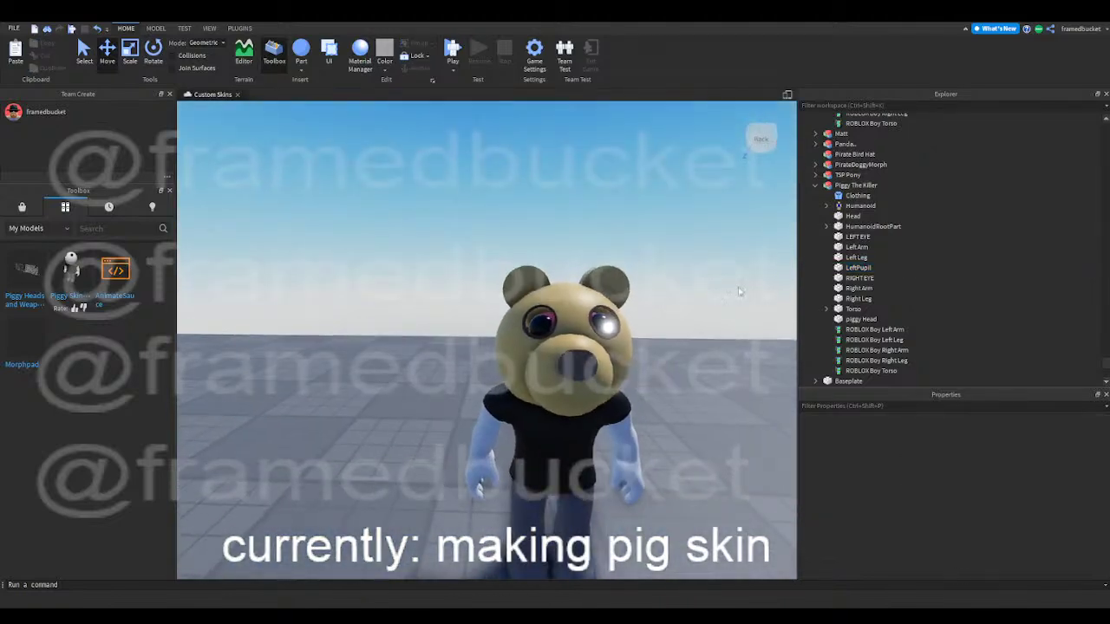
{"action": "left_click", "coordinate": [857, 268]}
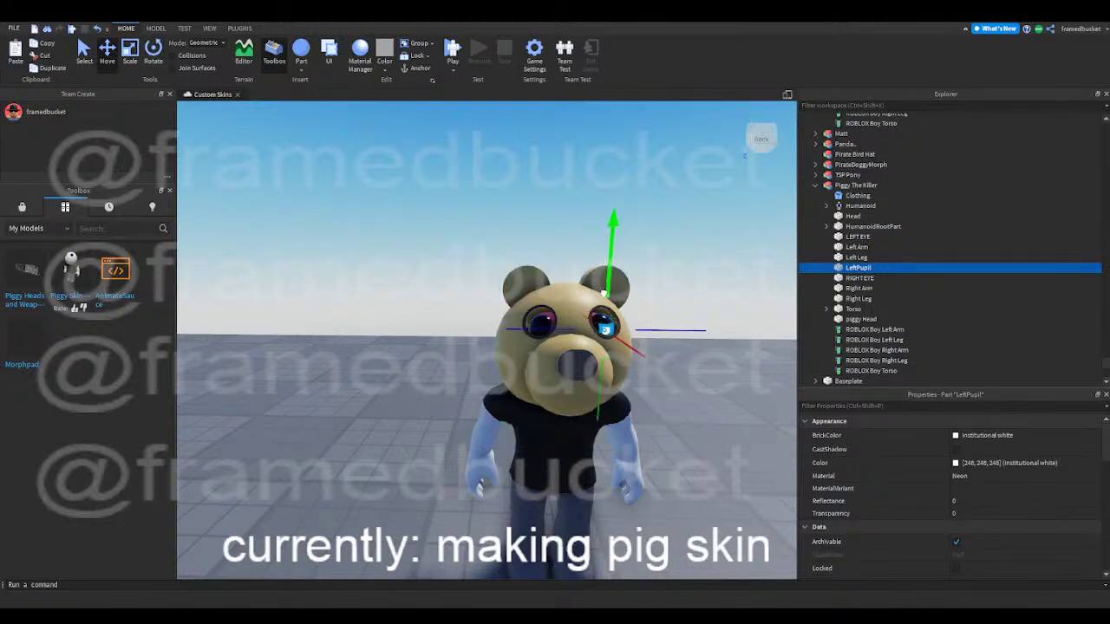
{"action": "left_click", "coordinate": [679, 297]}
{"action": "right_click_drag", "start_coordinate": [679, 297], "coordinate": [678, 301]}
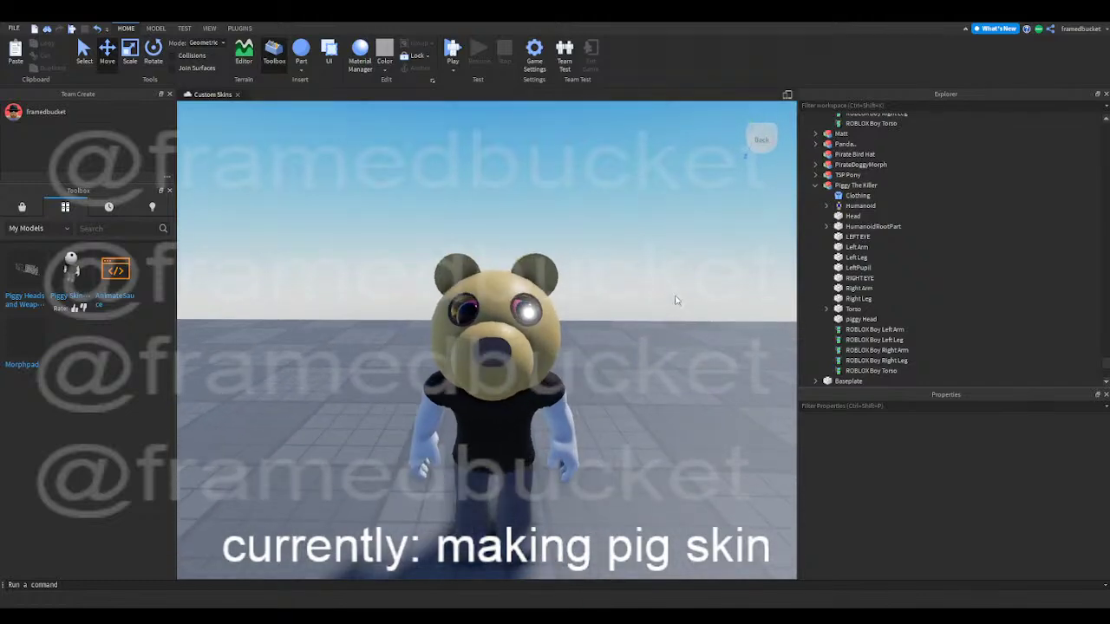
- Select LeftPupil and LEFT EYE together and shift both within the left eye opening
{"action": "right_click_drag", "start_coordinate": [775, 284], "coordinate": [776, 283]}
{"action": "left_click", "coordinate": [859, 278]}
{"action": "left_click", "coordinate": [858, 258]}
{"action": "left_click", "coordinate": [857, 250]}
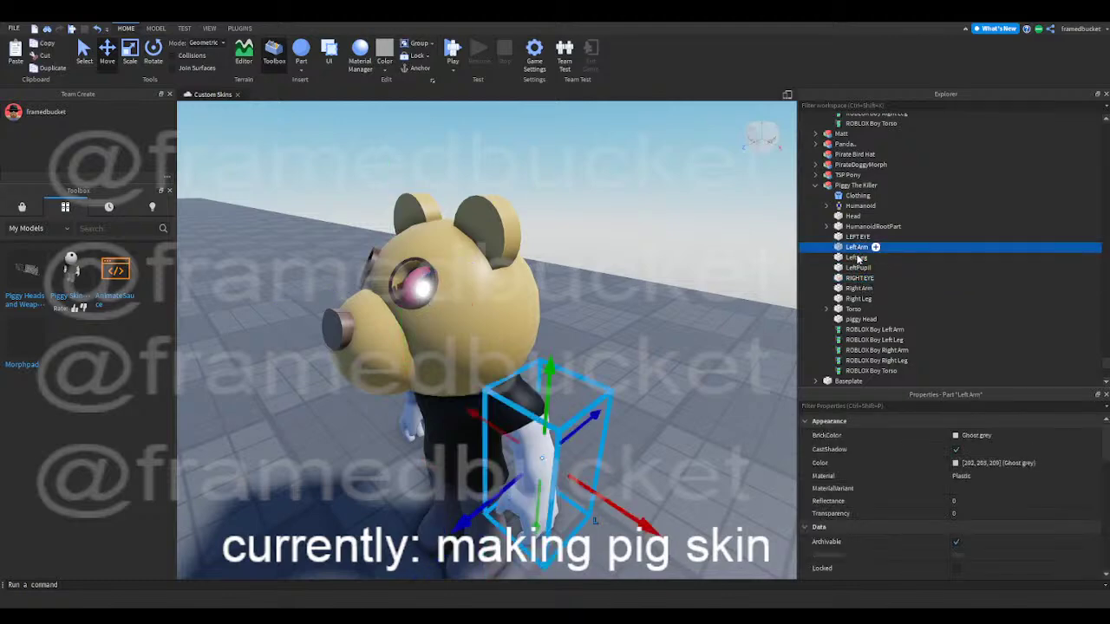
{"action": "left_click", "coordinate": [859, 268]}
{"action": "left_click", "coordinate": [859, 238], "text": "shift"}
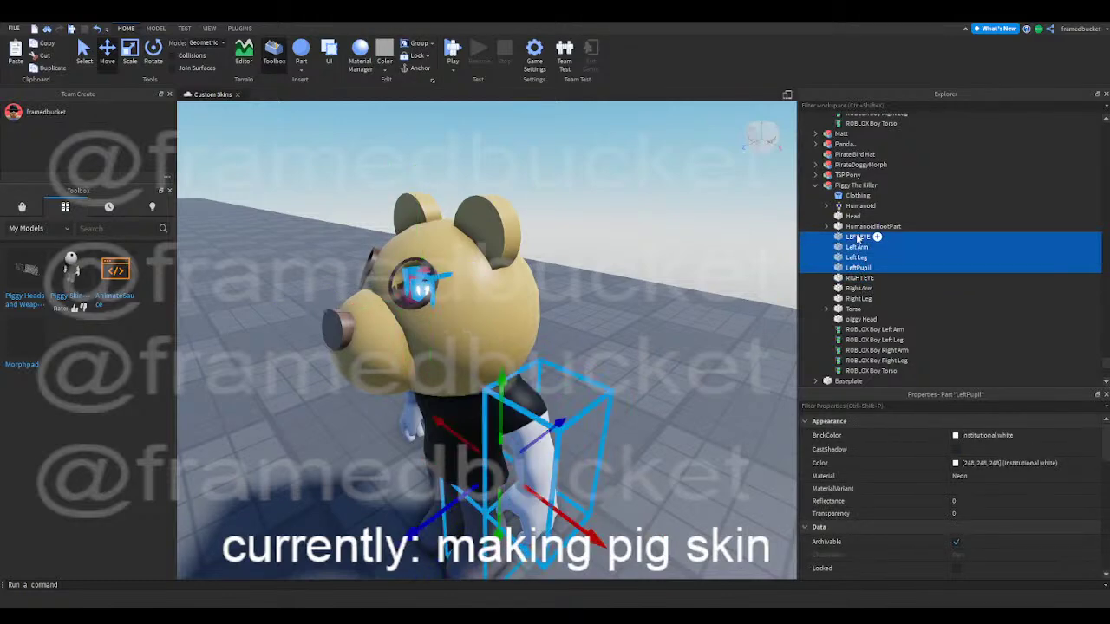
{"action": "left_click", "coordinate": [654, 265]}
{"action": "left_click", "coordinate": [839, 267]}
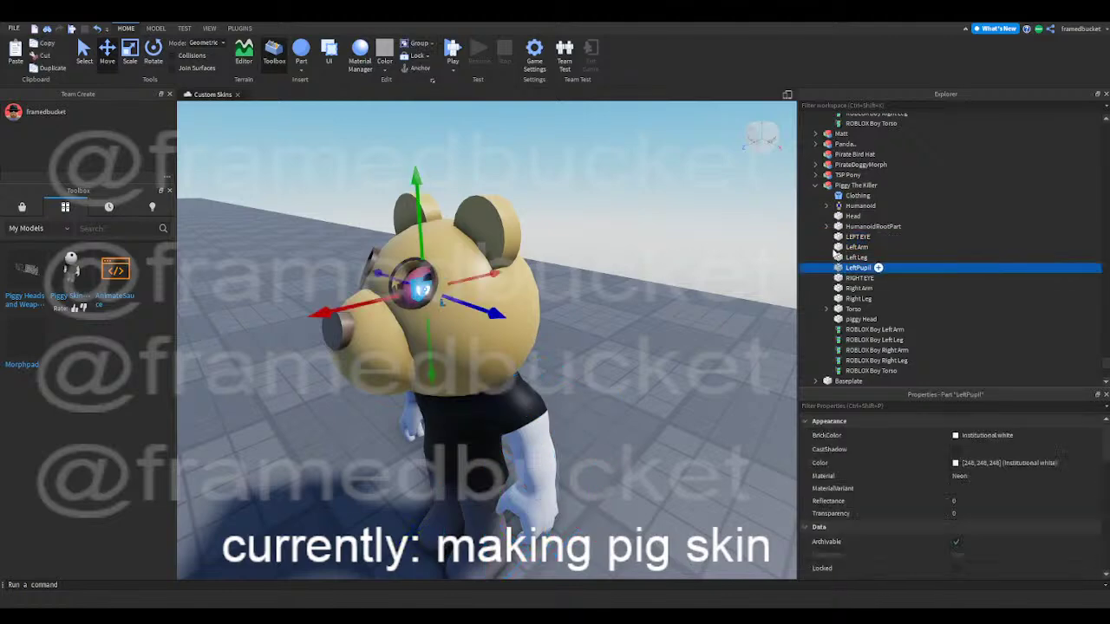
{"action": "left_click", "coordinate": [839, 237], "text": "ctrl"}
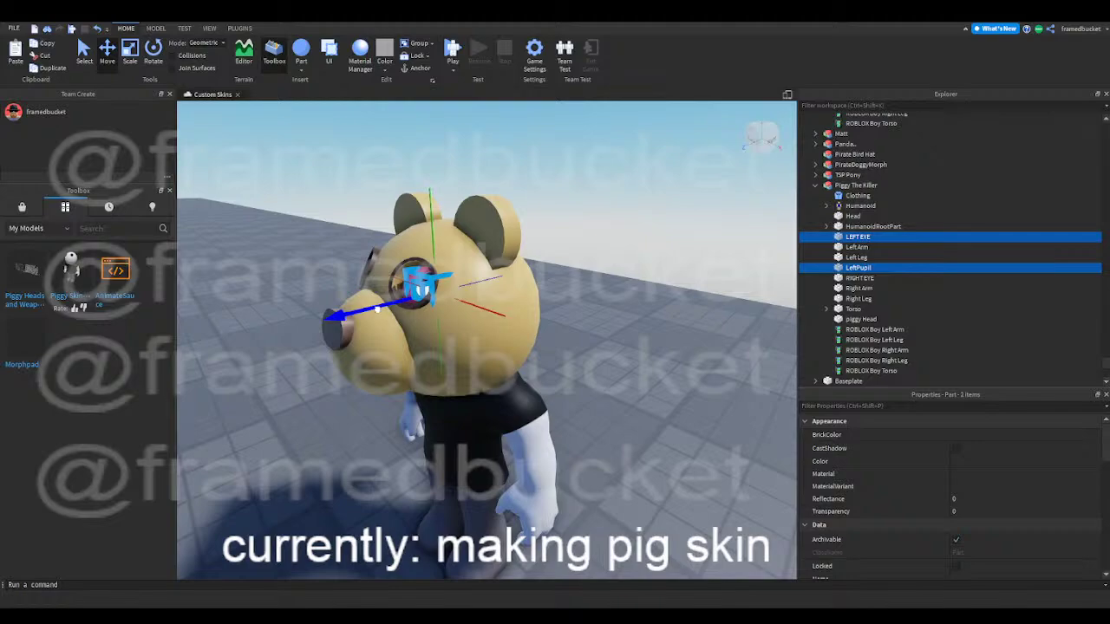
{"action": "left_click_drag", "start_coordinate": [376, 308], "coordinate": [379, 307]}
{"action": "key", "text": "a"}
{"action": "right_click_drag", "start_coordinate": [379, 307], "coordinate": [468, 310]}
{"action": "left_click_drag", "start_coordinate": [475, 313], "coordinate": [471, 314]}
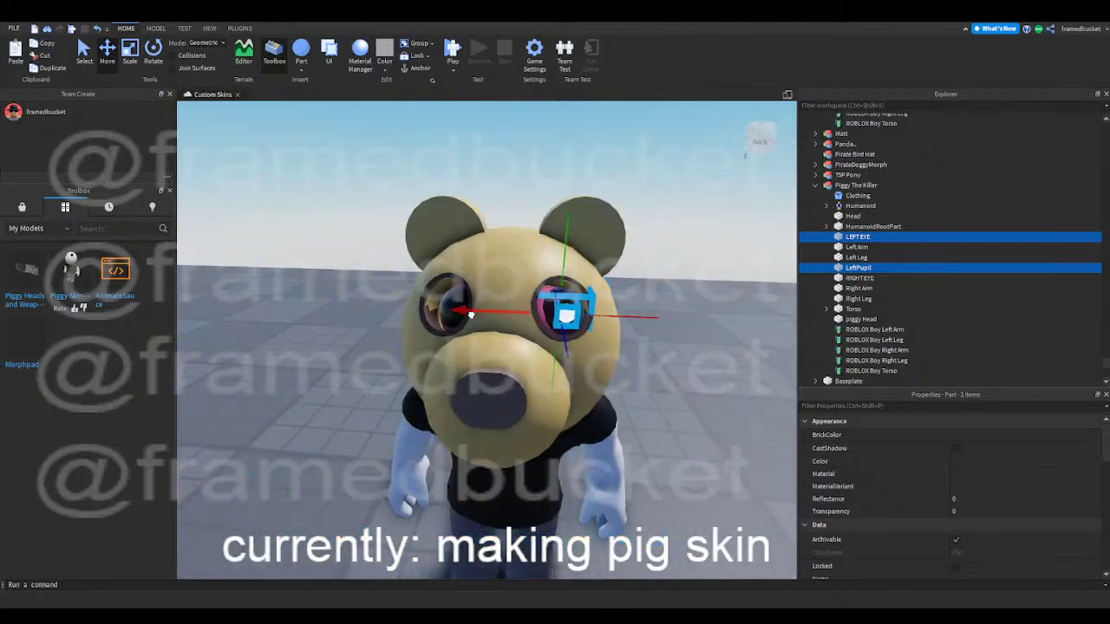
{"action": "left_click", "coordinate": [696, 348]}
{"action": "scroll", "coordinate": [696, 347], "scroll_direction": "down", "scroll_amount": 5}
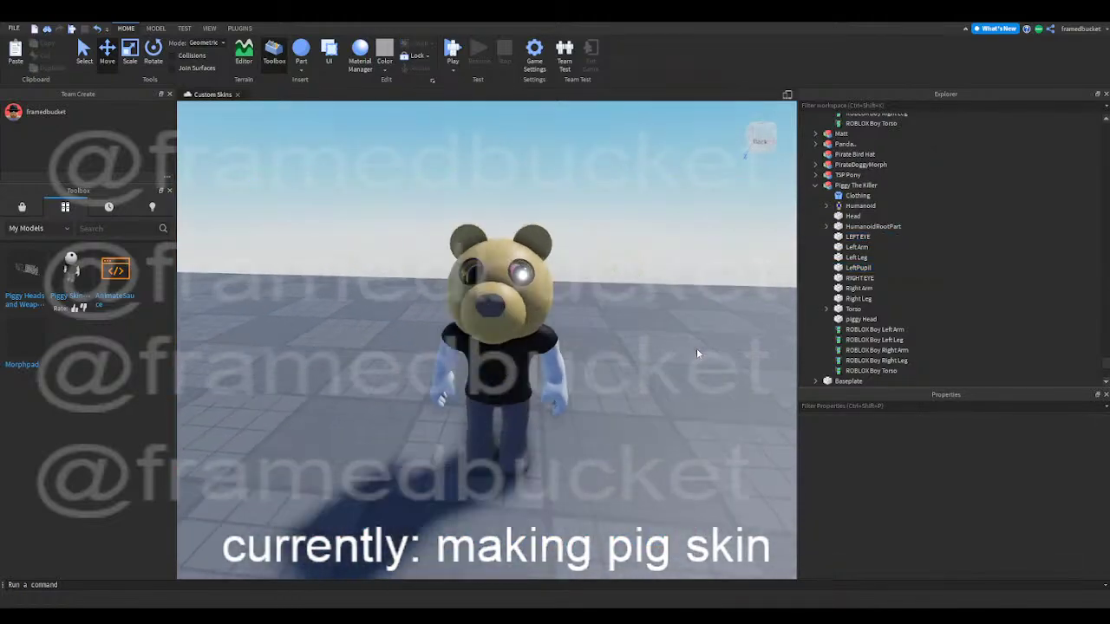
- Duplicate LeftPupil into the workspace and rename the copy RightPupil
{"action": "left_click", "coordinate": [848, 268]}
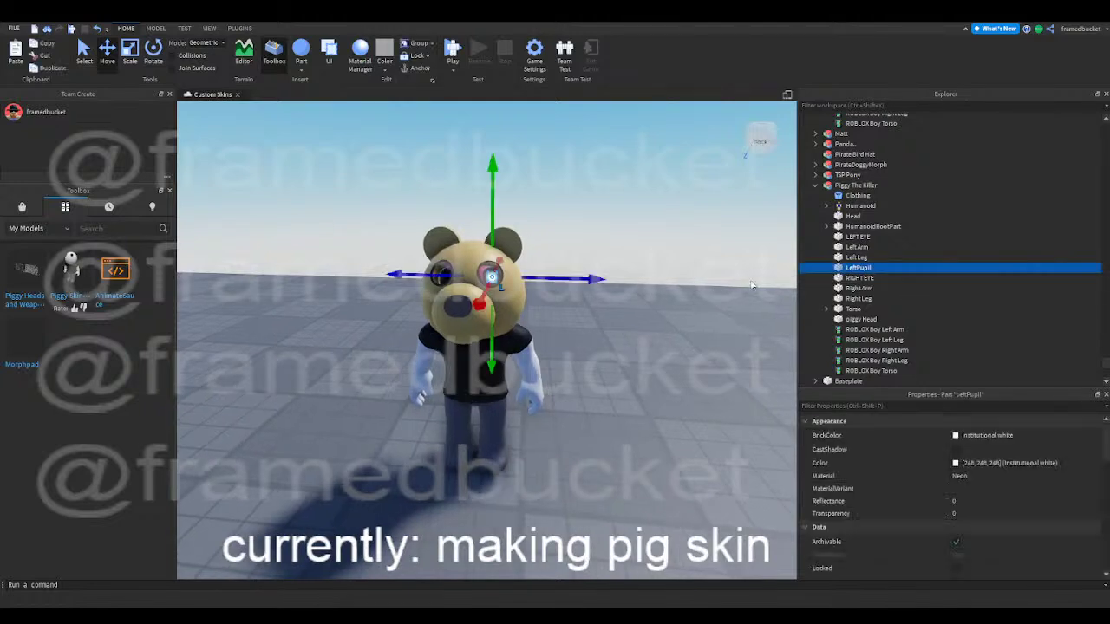
{"action": "left_click_drag", "start_coordinate": [847, 271], "coordinate": [839, 379]}
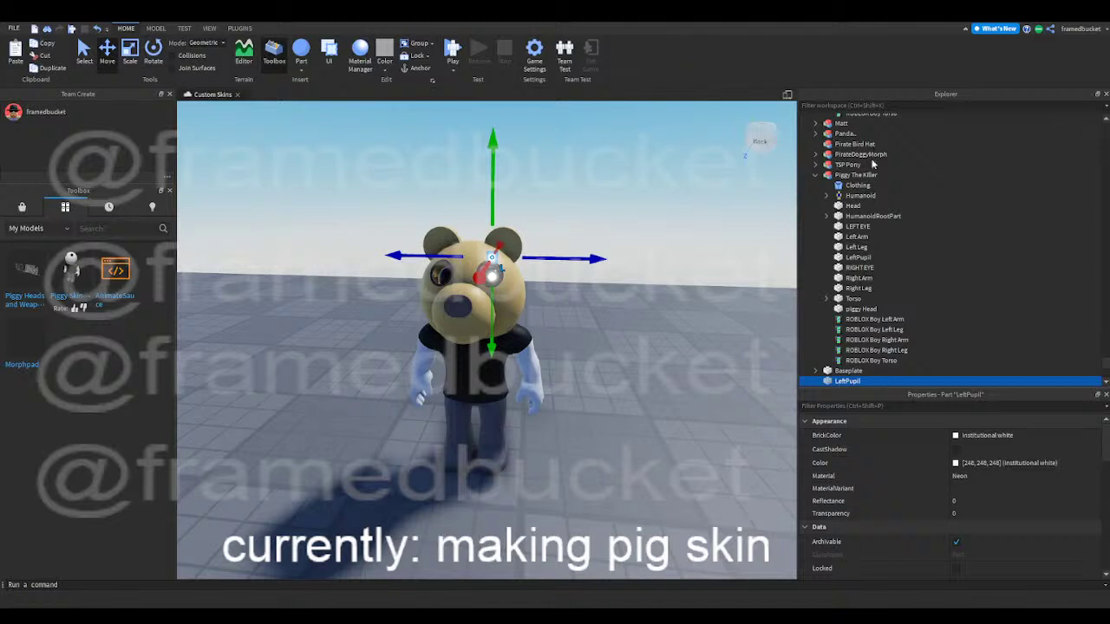
{"action": "key", "text": "F2"}
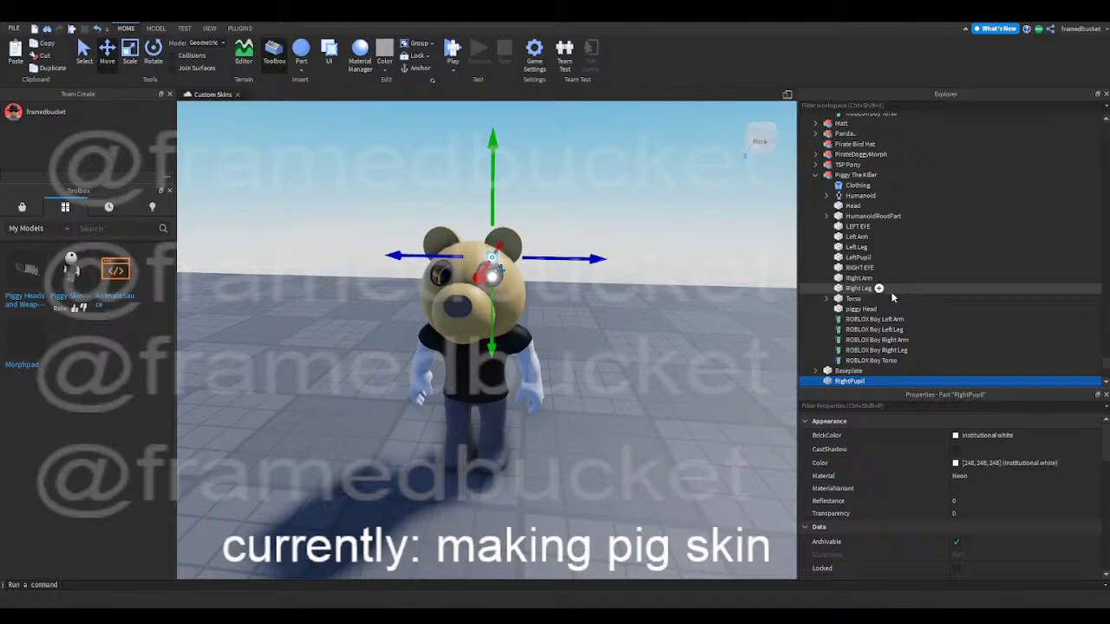
- Move RightPupil across the face and down into the right eye opening
{"action": "left_click_drag", "start_coordinate": [445, 257], "coordinate": [443, 259]}
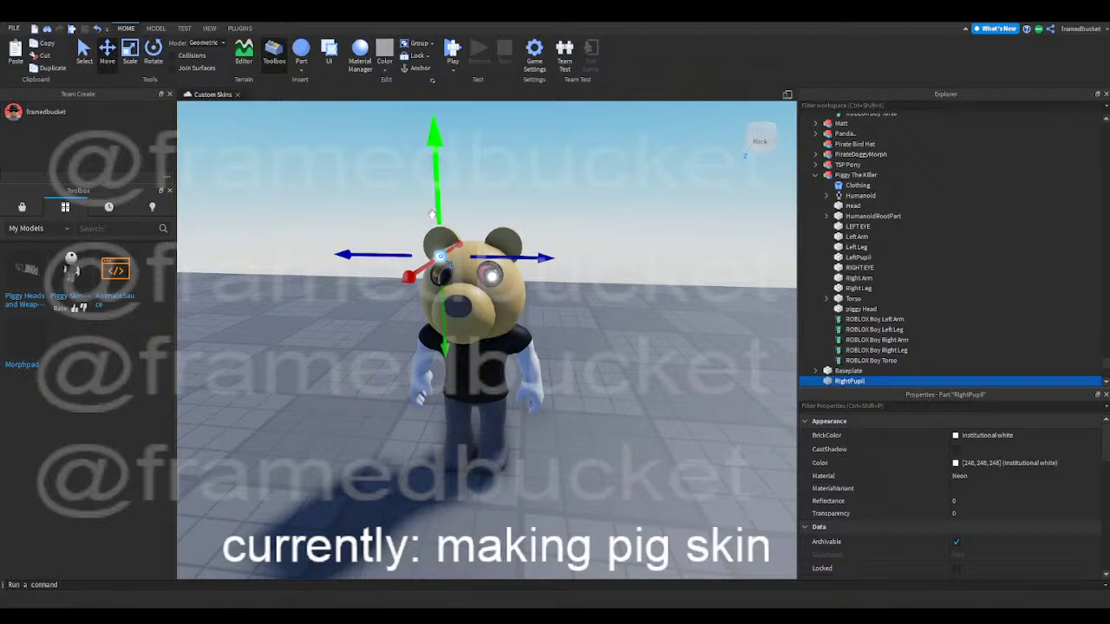
{"action": "scroll", "coordinate": [468, 264], "scroll_direction": "up", "scroll_amount": 2}
{"action": "right_click_drag", "start_coordinate": [468, 265], "coordinate": [496, 281]}
{"action": "left_click_drag", "start_coordinate": [519, 322], "coordinate": [513, 349]}
{"action": "right_click_drag", "start_coordinate": [514, 349], "coordinate": [513, 347]}
{"action": "left_click", "coordinate": [560, 334]}
{"action": "key", "text": "ctrl+y"}
{"action": "key", "text": "ctrl+z"}
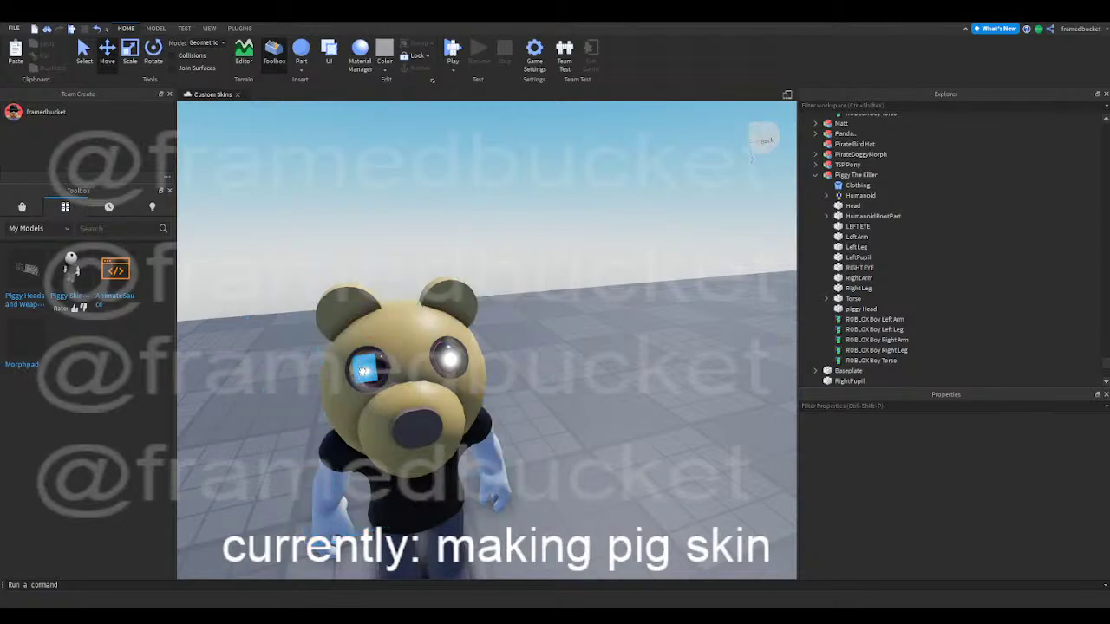
{"action": "key", "text": "ctrl+y"}
- Adjust RightPupil's sideways position and depth against the right eye, viewing the head from close up
{"action": "right_click_drag", "start_coordinate": [379, 380], "coordinate": [379, 379]}
{"action": "key", "text": "d"}
{"action": "key", "text": "w"}
{"action": "key", "text": "a"}
{"action": "left_click_drag", "start_coordinate": [620, 350], "coordinate": [621, 354]}
{"action": "right_click_drag", "start_coordinate": [624, 357], "coordinate": [622, 354]}
{"action": "key", "text": "d"}
{"action": "key", "text": "a"}
{"action": "left_click_drag", "start_coordinate": [608, 293], "coordinate": [613, 291]}
{"action": "left_click", "coordinate": [215, 254]}
{"action": "right_click_drag", "start_coordinate": [216, 254], "coordinate": [216, 254]}
{"action": "key", "text": "a"}
{"action": "scroll", "coordinate": [215, 253], "scroll_direction": "down", "scroll_amount": 2}
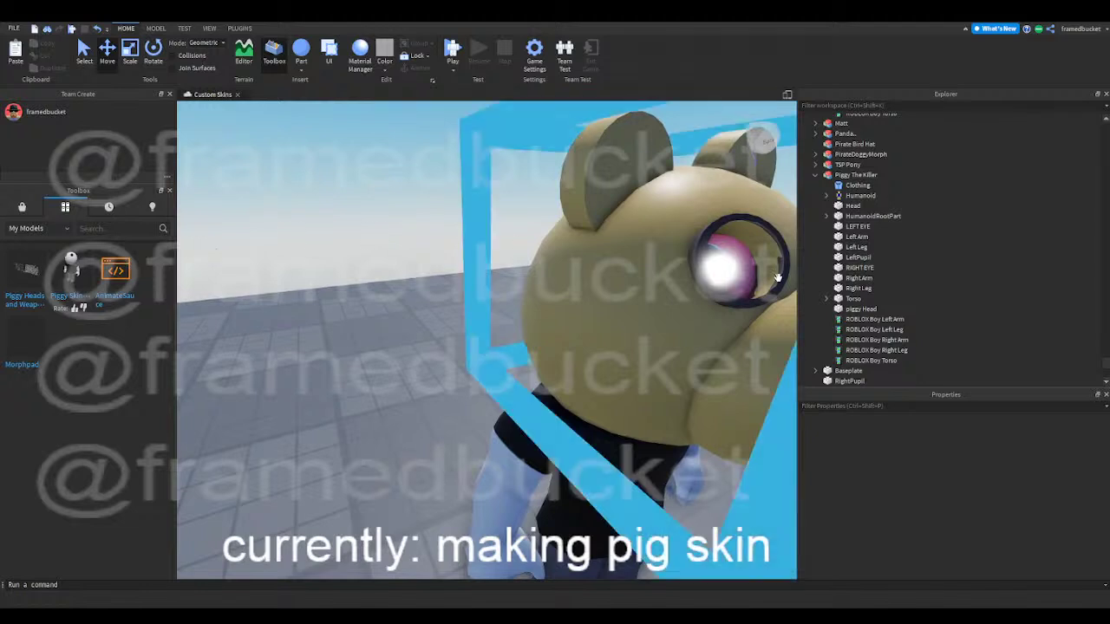
- Put RightPupil inside the Piggy The Killer model and shift it slightly on the right eye
{"action": "left_click", "coordinate": [855, 257]}
{"action": "left_click", "coordinate": [851, 268]}
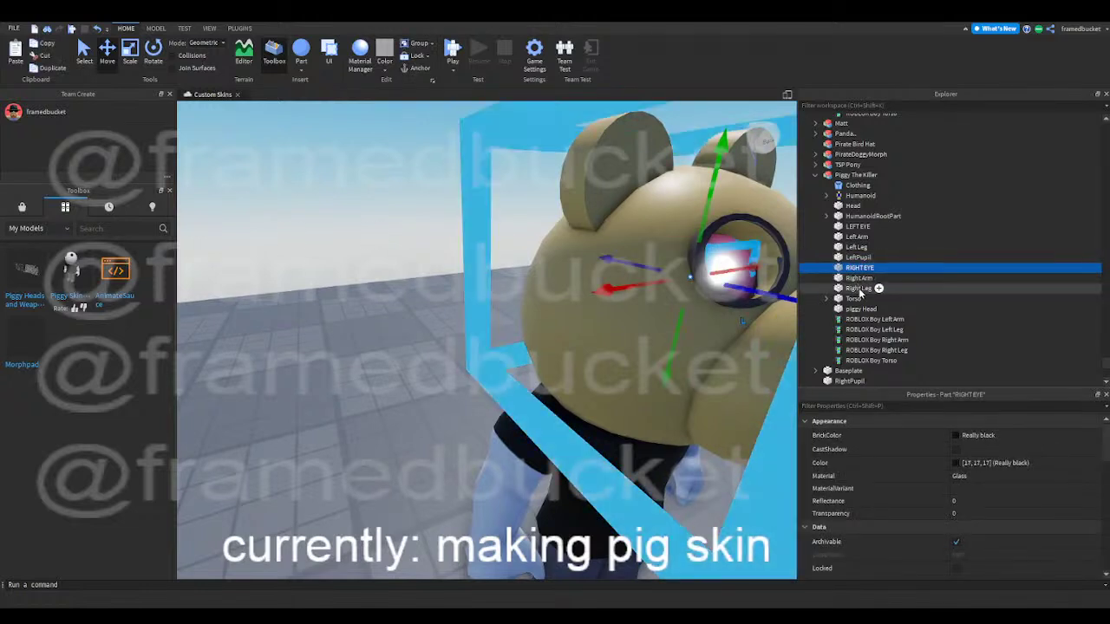
{"action": "left_click", "coordinate": [847, 380]}
{"action": "left_click_drag", "start_coordinate": [840, 366], "coordinate": [854, 175]}
{"action": "left_click_drag", "start_coordinate": [664, 261], "coordinate": [655, 259]}
{"action": "right_click_drag", "start_coordinate": [655, 258], "coordinate": [649, 257]}
{"action": "left_click", "coordinate": [647, 257]}
{"action": "key", "text": "s"}
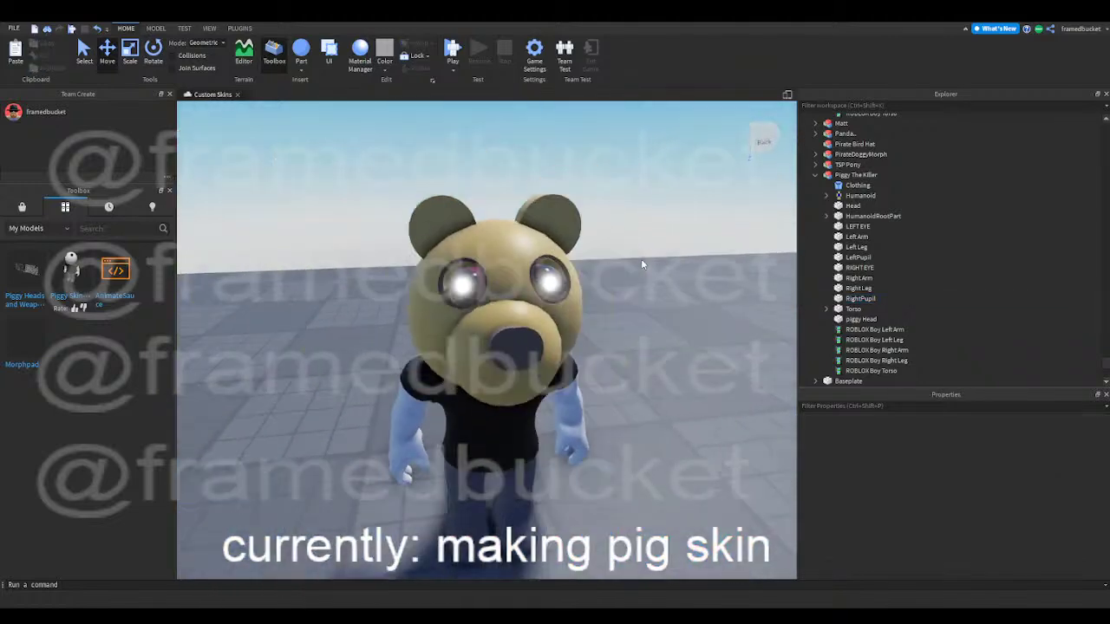
- Fine-tune RightPupil's height so it lines up with LeftPupil
{"action": "left_click", "coordinate": [860, 298]}
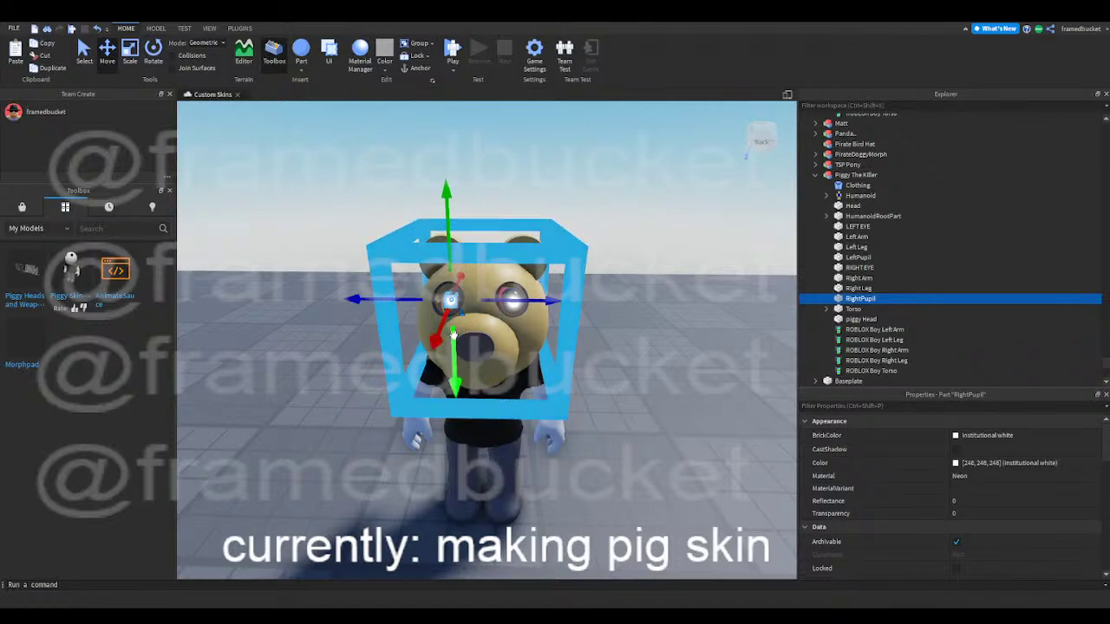
{"action": "left_click", "coordinate": [353, 208]}
{"action": "right_click_drag", "start_coordinate": [373, 198], "coordinate": [373, 198]}
{"action": "left_click", "coordinate": [867, 298]}
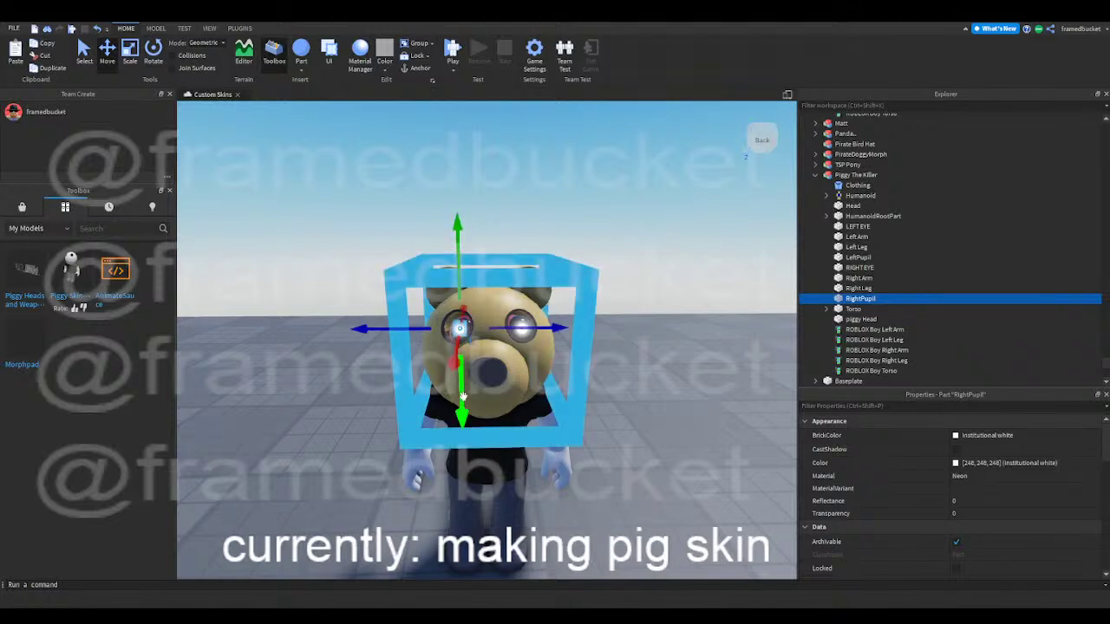
{"action": "left_click", "coordinate": [641, 374]}
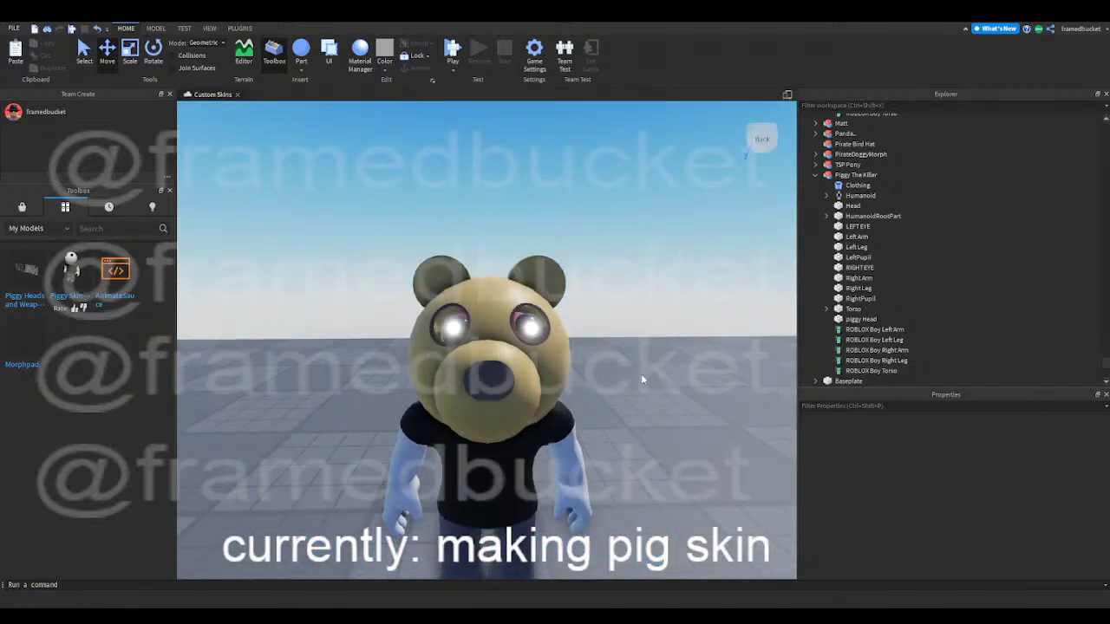
- Select the Bear Mask model and fine-tune its height over the pig head, checking the fit from the side
{"action": "key", "text": "s"}
{"action": "mouse_move", "coordinate": [642, 379]}
{"action": "right_mouse_down"}
{"action": "mouse_move", "coordinate": [685, 384]}
{"action": "mouse_move", "coordinate": [643, 379]}
{"action": "right_mouse_up"}
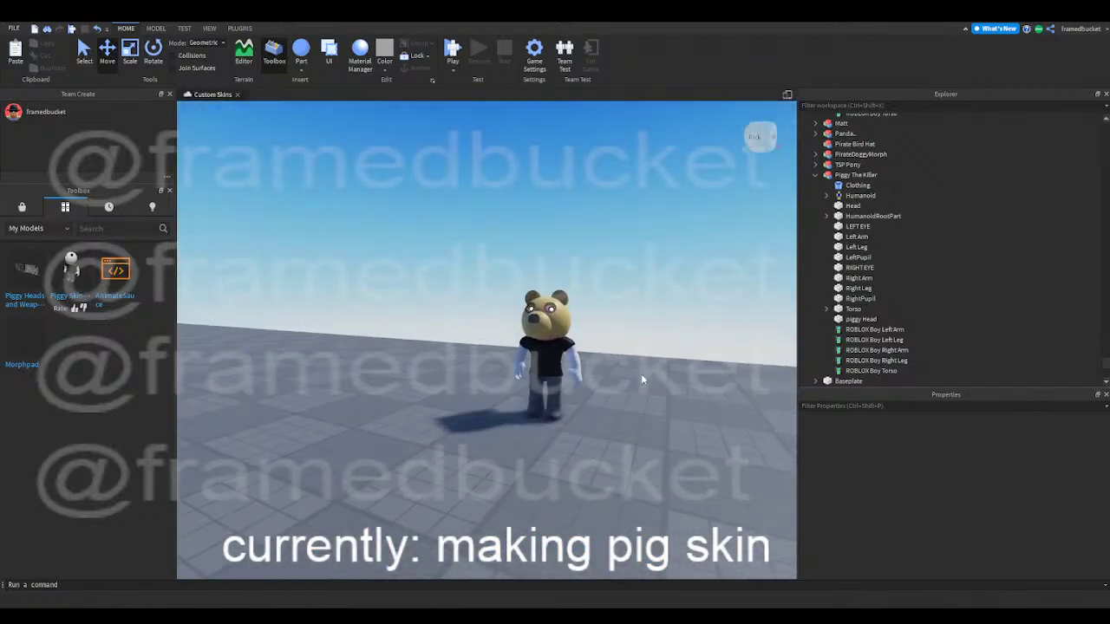
{"action": "scroll", "coordinate": [641, 374], "scroll_direction": "up", "scroll_amount": 5}
{"action": "right_click_drag", "start_coordinate": [644, 378], "coordinate": [608, 388]}
{"action": "key", "text": "w"}
{"action": "key", "text": "s"}
{"action": "key", "text": "d"}
{"action": "left_click", "coordinate": [505, 385]}
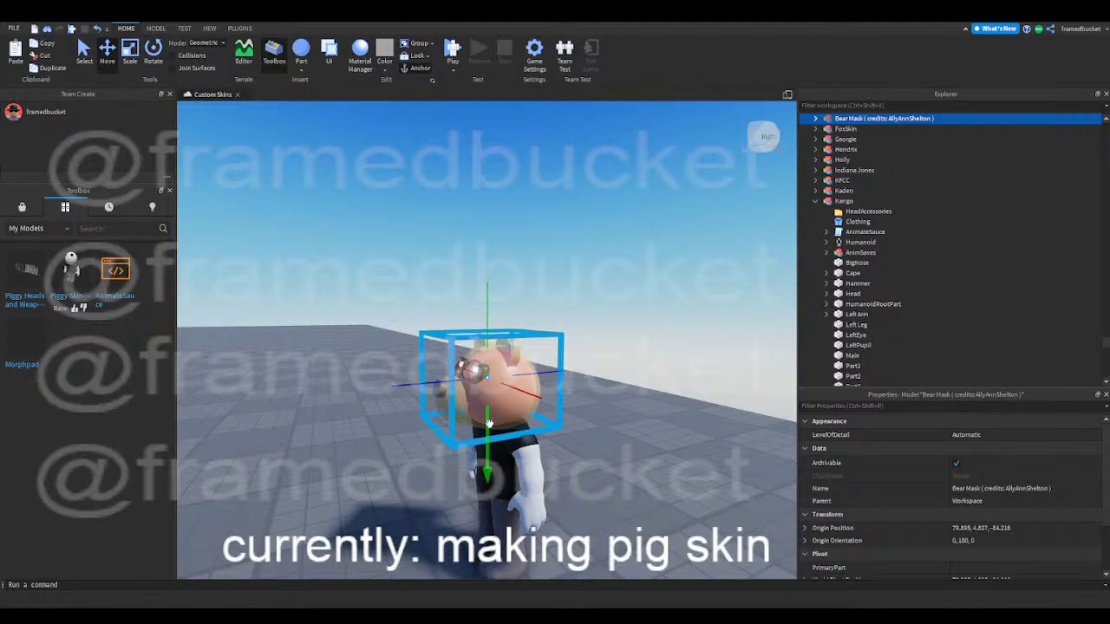
{"action": "left_click_drag", "start_coordinate": [488, 424], "coordinate": [488, 427]}
{"action": "left_click", "coordinate": [602, 427]}
- Raise the Bear Mask slightly so its eye openings line up with the glowing pupils seen from the front
{"action": "key", "text": "a"}
{"action": "right_click_drag", "start_coordinate": [604, 427], "coordinate": [606, 425]}
{"action": "left_click", "coordinate": [476, 340]}
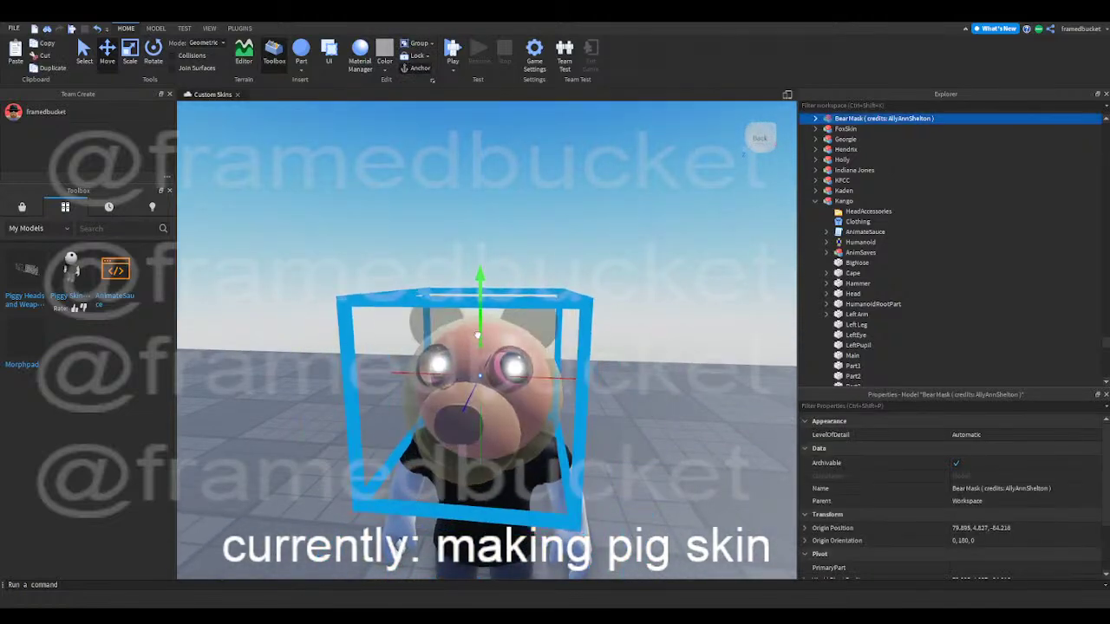
{"action": "left_click_drag", "start_coordinate": [476, 336], "coordinate": [476, 339]}
{"action": "left_click", "coordinate": [511, 266]}
{"action": "key", "text": "s"}
{"action": "right_click_drag", "start_coordinate": [510, 266], "coordinate": [510, 265]}
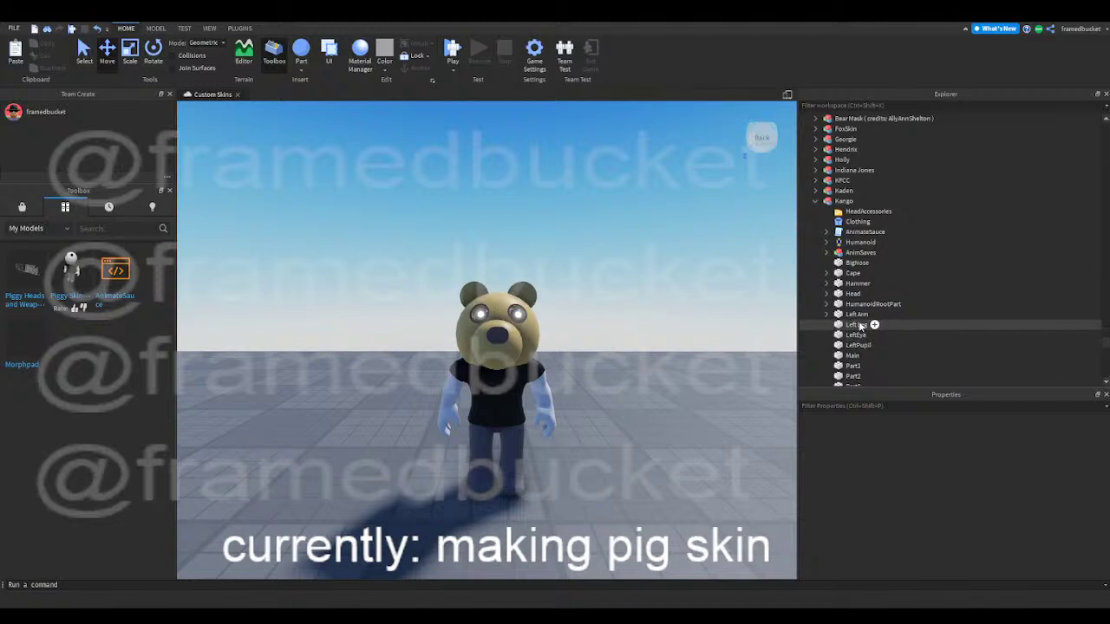
- Check the colour and material of RightEye and RightPupil in the Kango model, then collapse that model
{"action": "scroll", "coordinate": [857, 327], "scroll_direction": "down", "scroll_amount": 1}
{"action": "scroll", "coordinate": [856, 327], "scroll_direction": "down", "scroll_amount": 1}
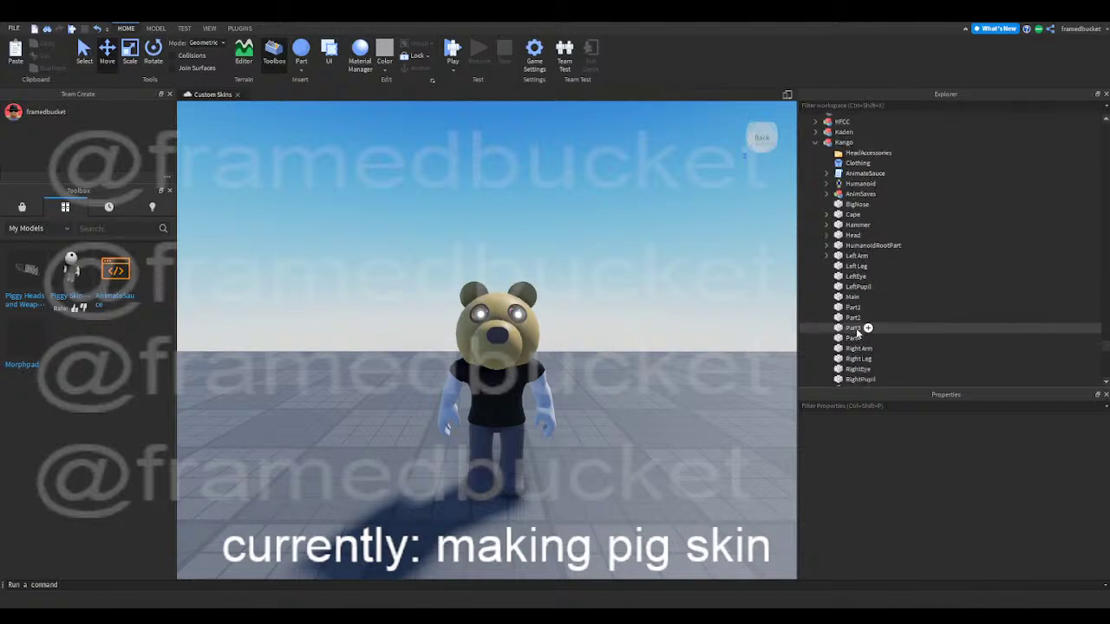
{"action": "left_click", "coordinate": [856, 369]}
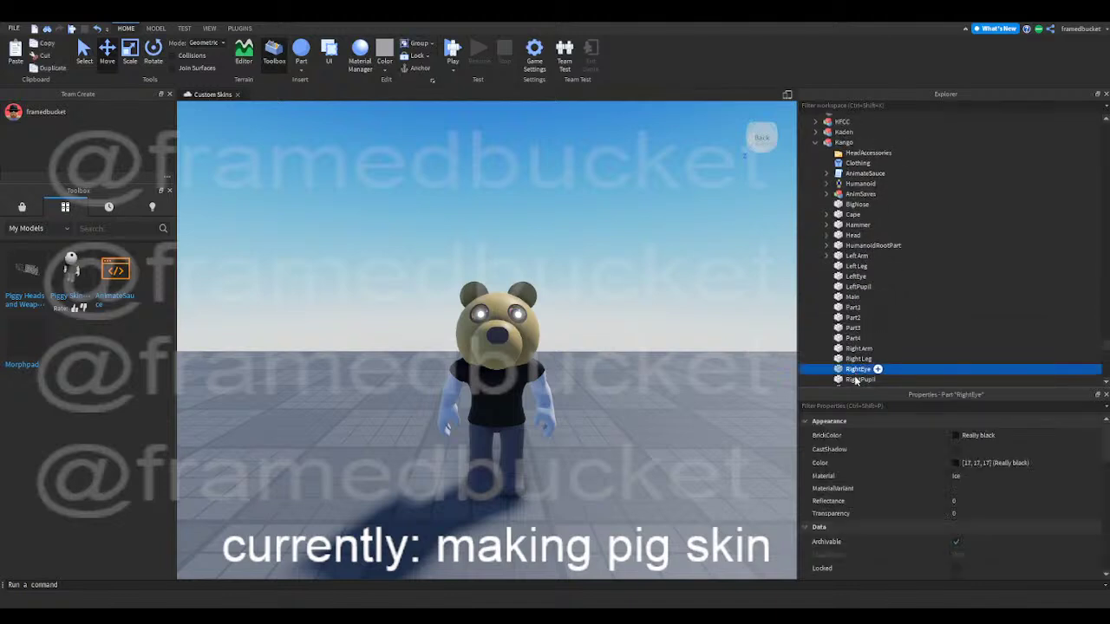
{"action": "left_click", "coordinate": [857, 378]}
{"action": "scroll", "coordinate": [865, 367], "scroll_direction": "down", "scroll_amount": 1}
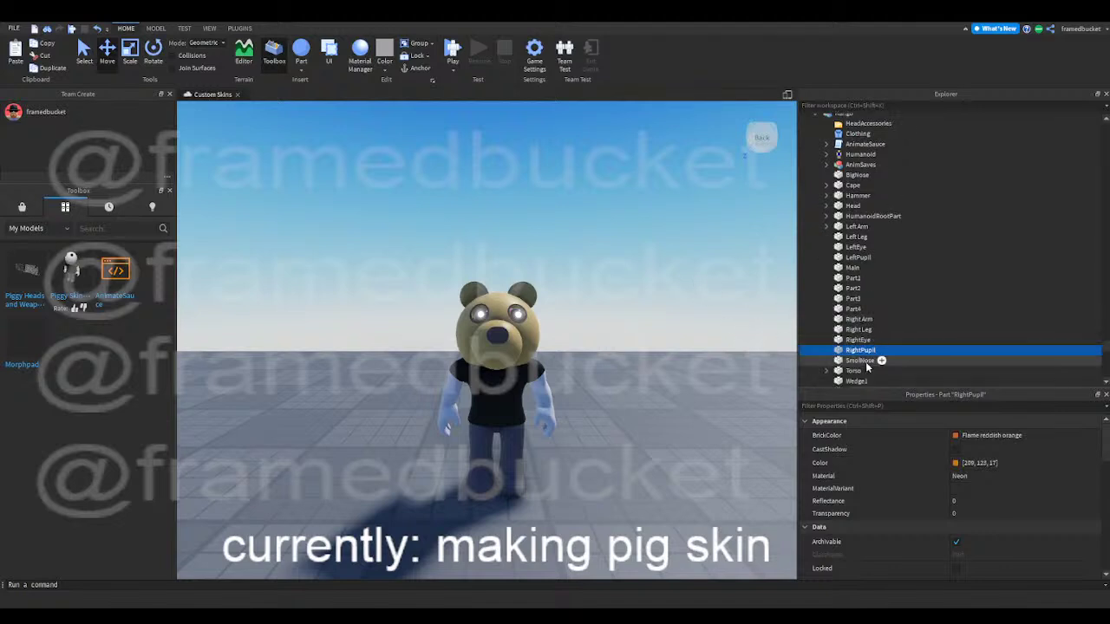
{"action": "scroll", "coordinate": [865, 345], "scroll_direction": "up", "scroll_amount": 4}
{"action": "left_click", "coordinate": [814, 231]}
- Recolour RightPupil in the Piggy The Killer model to Persimmon red
{"action": "scroll", "coordinate": [832, 278], "scroll_direction": "down", "scroll_amount": 4}
{"action": "left_click", "coordinate": [841, 299]}
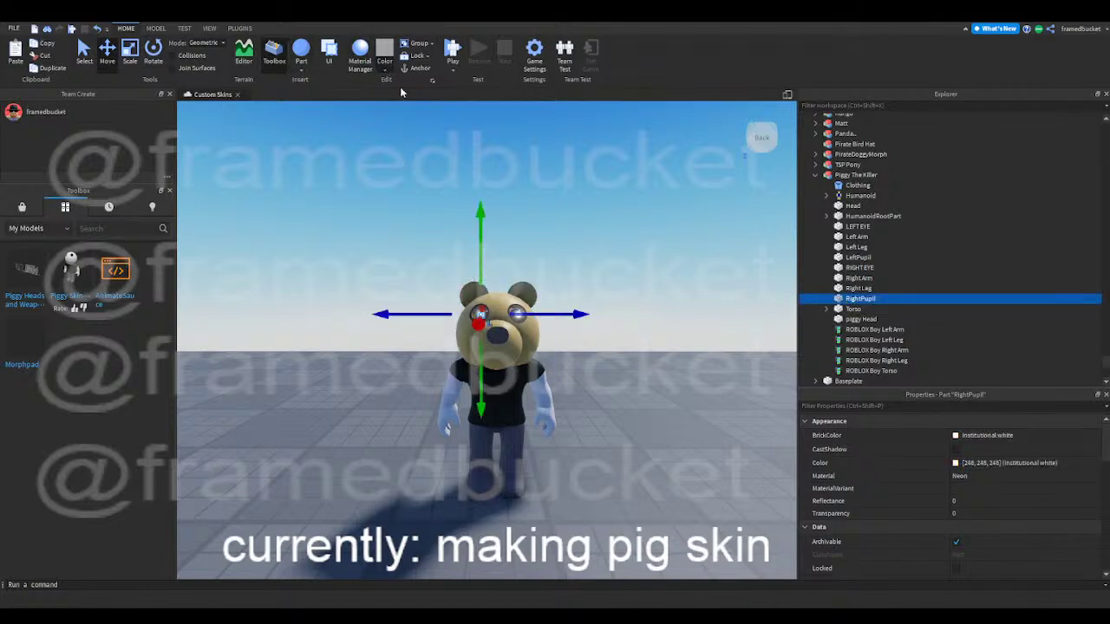
{"action": "left_click", "coordinate": [526, 166]}
{"action": "left_click", "coordinate": [553, 186]}
- Inspect the Bear Mask's fit and the two pupils from close up and from the front
{"action": "right_click_drag", "start_coordinate": [553, 185], "coordinate": [545, 194]}
{"action": "key", "text": "w"}
{"action": "key", "text": "w"}
{"action": "key", "text": "d"}
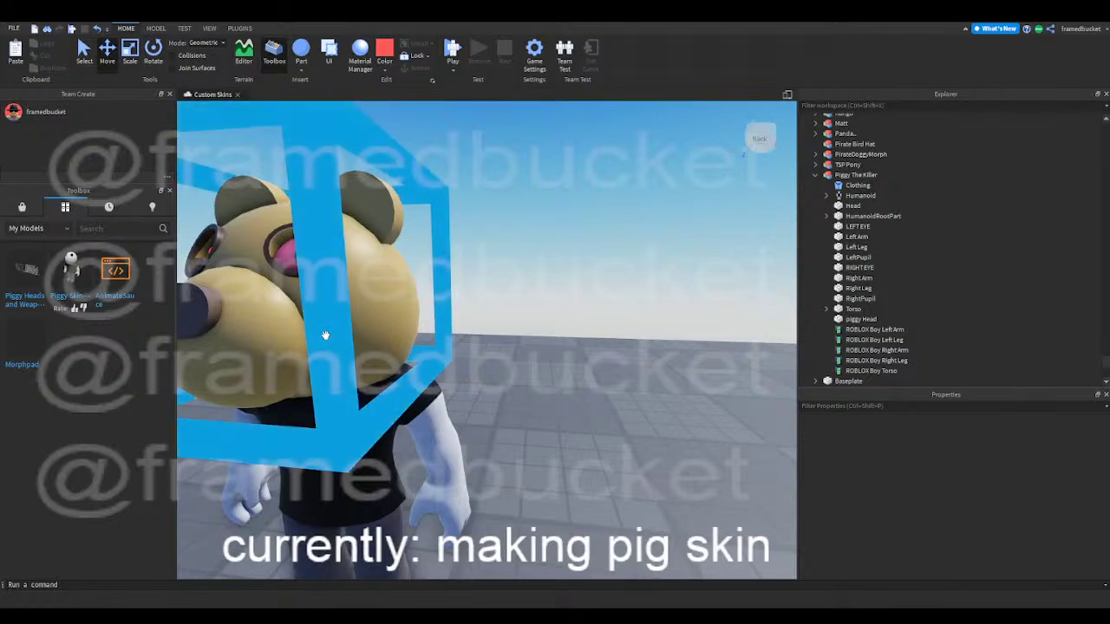
{"action": "left_click", "coordinate": [320, 362]}
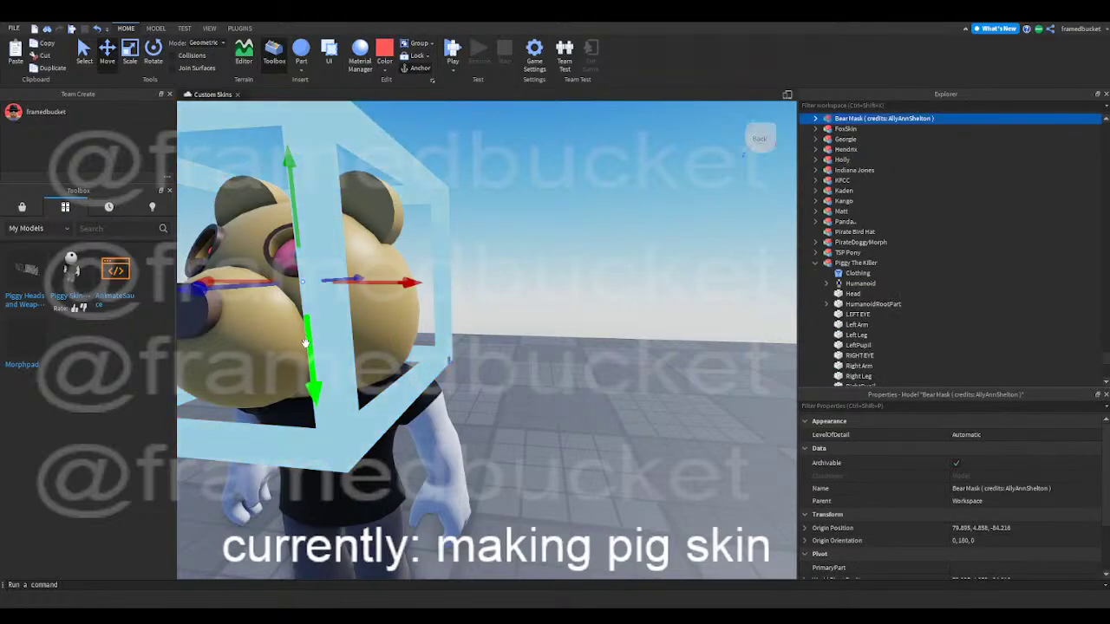
{"action": "left_click", "coordinate": [563, 312]}
{"action": "key", "text": "a"}
{"action": "key", "text": "s"}
{"action": "right_click_drag", "start_coordinate": [563, 312], "coordinate": [564, 309]}
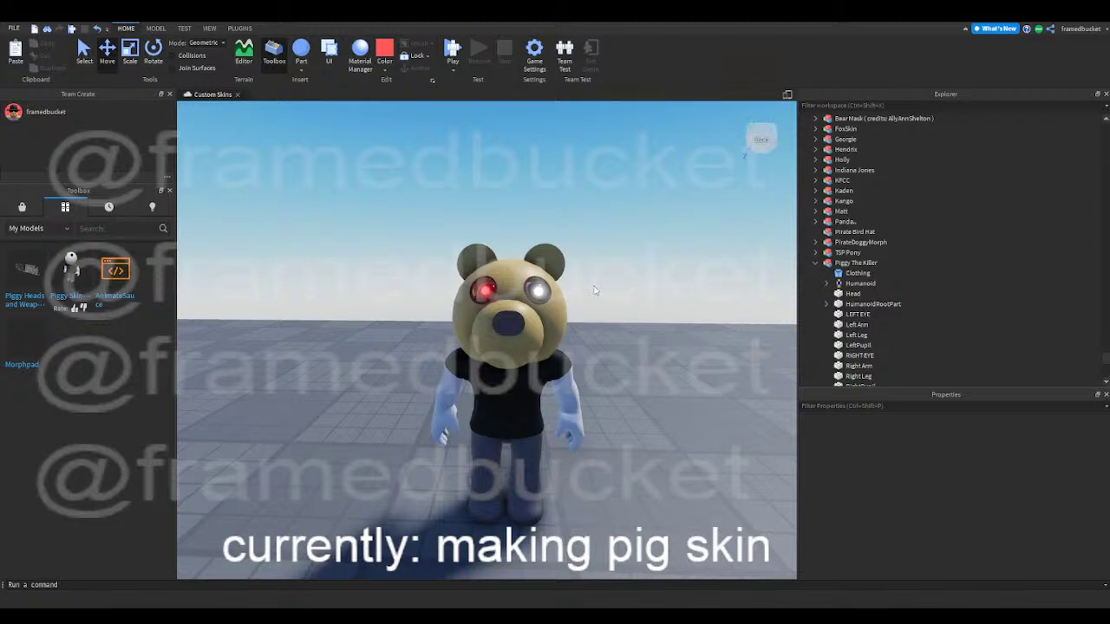
{"action": "scroll", "coordinate": [607, 286], "scroll_direction": "up", "scroll_amount": 3}
{"action": "left_click", "coordinate": [577, 269]}
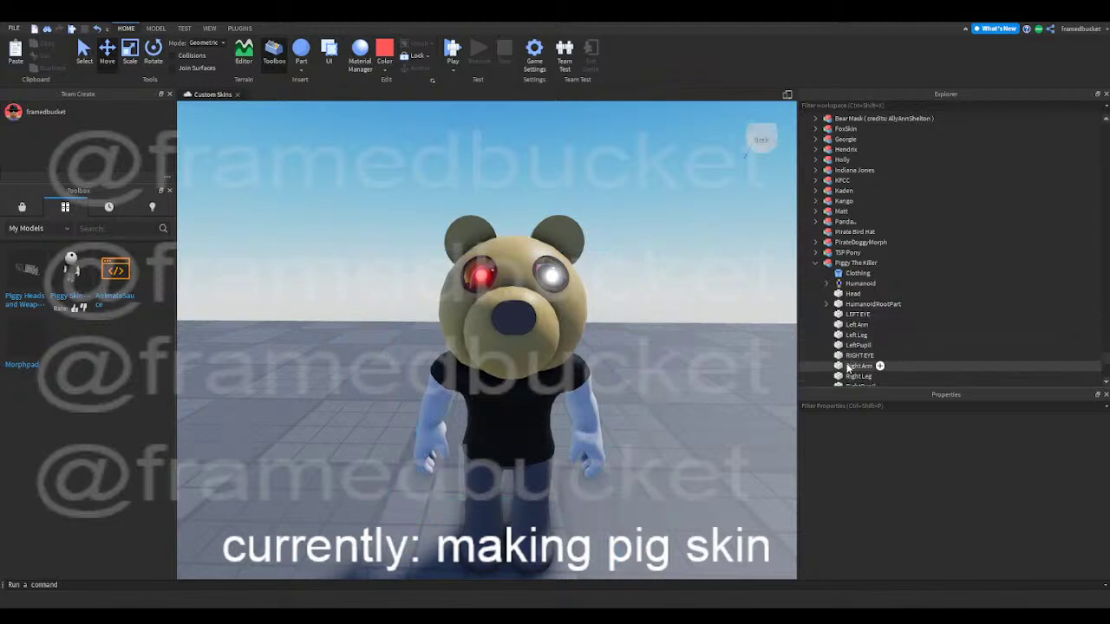
- Select the red RightPupil of Piggy The Killer and nudge it slightly upward in the right eye
{"action": "scroll", "coordinate": [848, 365], "scroll_direction": "down", "scroll_amount": 1}
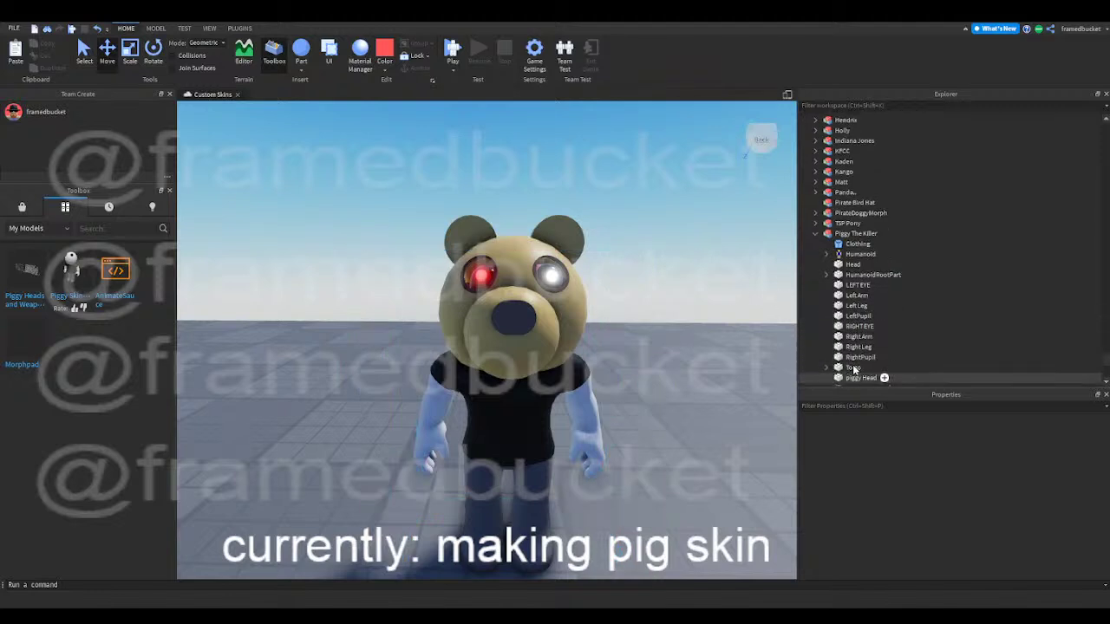
{"action": "left_click", "coordinate": [850, 378]}
{"action": "left_click", "coordinate": [475, 286]}
{"action": "left_click", "coordinate": [475, 286]}
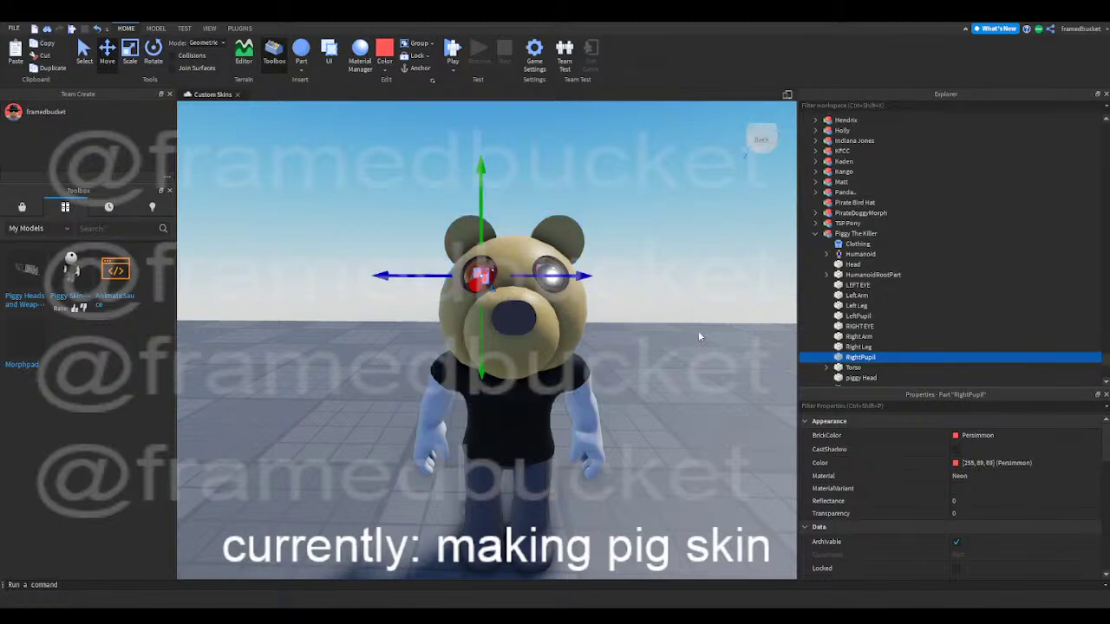
{"action": "left_click", "coordinate": [700, 336]}
{"action": "key", "text": "a"}
{"action": "mouse_move", "coordinate": [700, 337]}
{"action": "right_mouse_down"}
{"action": "mouse_move", "coordinate": [688, 335]}
{"action": "mouse_move", "coordinate": [701, 331]}
{"action": "right_mouse_up"}
{"action": "left_click", "coordinate": [863, 357]}
{"action": "right_click_drag", "start_coordinate": [428, 343], "coordinate": [425, 337]}
{"action": "left_click_drag", "start_coordinate": [473, 181], "coordinate": [469, 179]}
{"action": "left_click", "coordinate": [718, 343]}
- Rename the piggy Head part in the Piggy The Killer model to Main
{"action": "key", "text": "d"}
{"action": "left_click", "coordinate": [717, 344]}
{"action": "right_click_drag", "start_coordinate": [717, 344], "coordinate": [719, 344]}
{"action": "key", "text": "a"}
{"action": "key", "text": "s"}
{"action": "right_click_drag", "start_coordinate": [582, 365], "coordinate": [567, 330]}
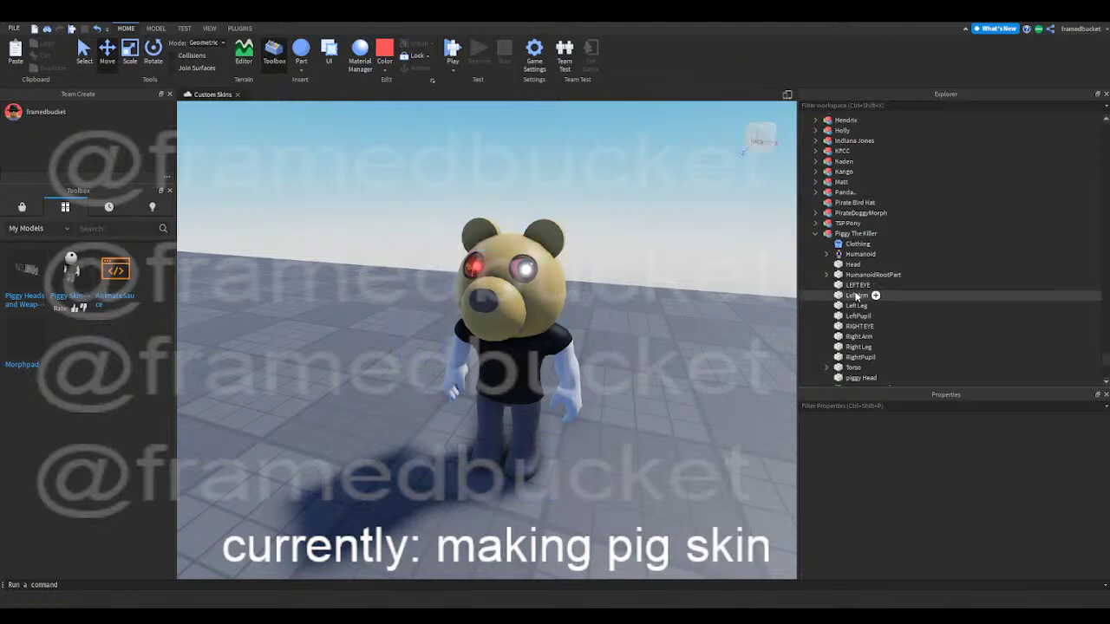
{"action": "scroll", "coordinate": [856, 296], "scroll_direction": "down", "scroll_amount": 1}
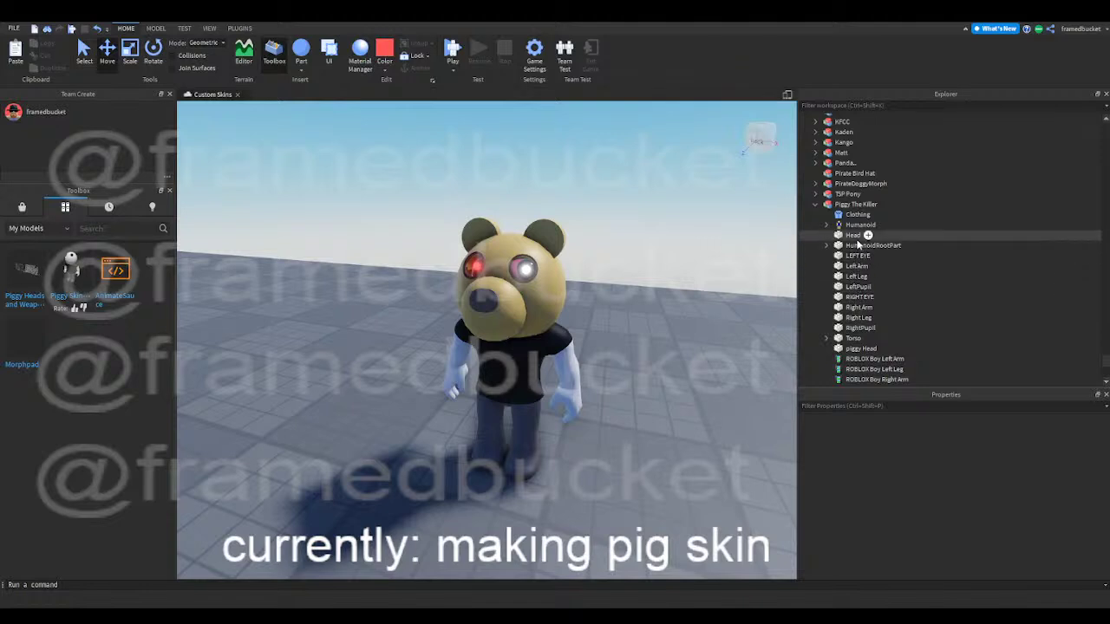
{"action": "left_click", "coordinate": [854, 348]}
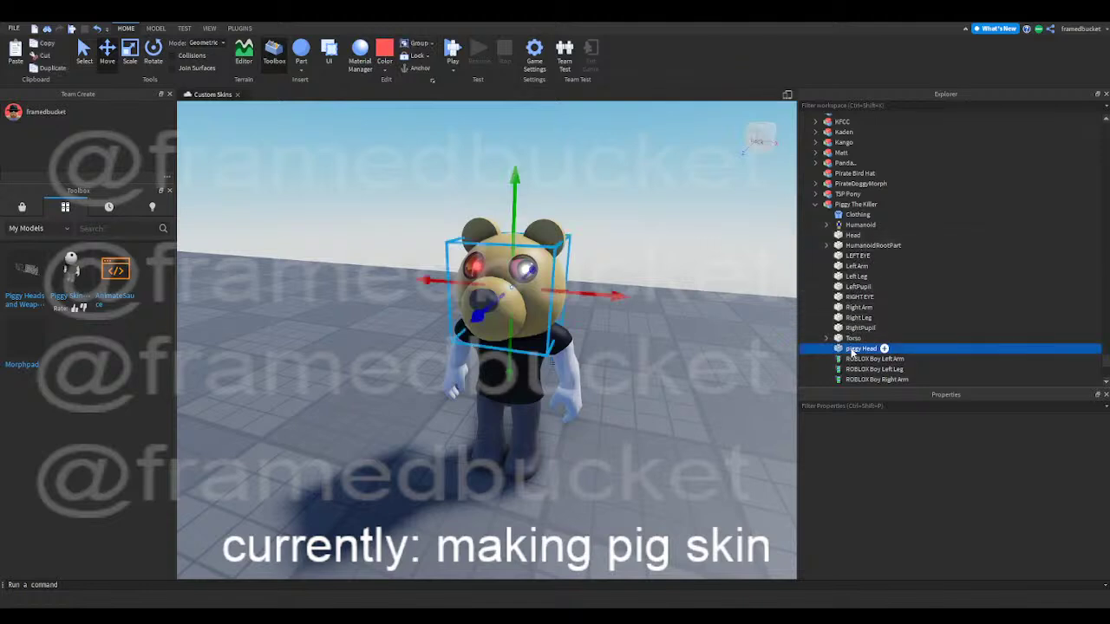
{"action": "key", "text": "F2"}
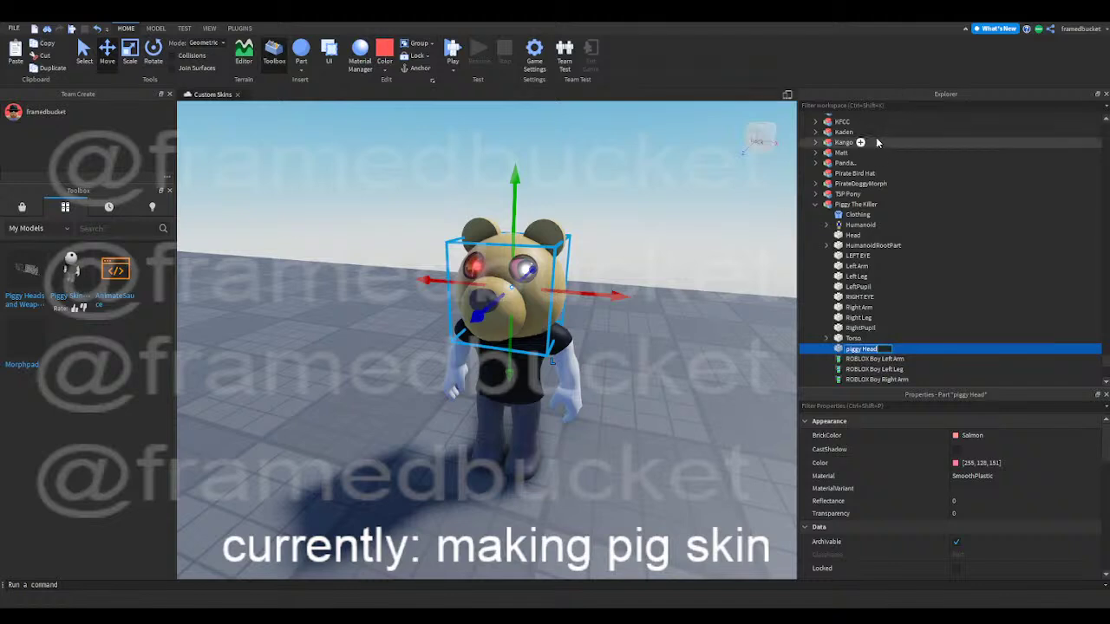
{"action": "type", "text": "Main"}
{"action": "key", "text": "Return"}
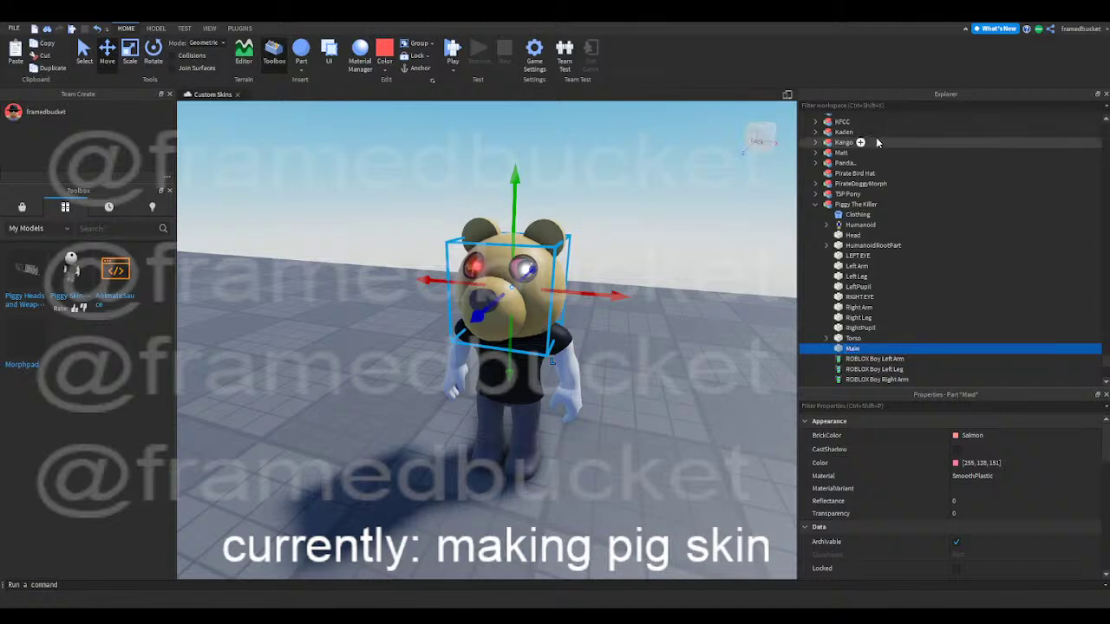
- Copy the Main part's colour and set the Right Arm's colour to 255, 128, 151
{"action": "left_click", "coordinate": [989, 462]}
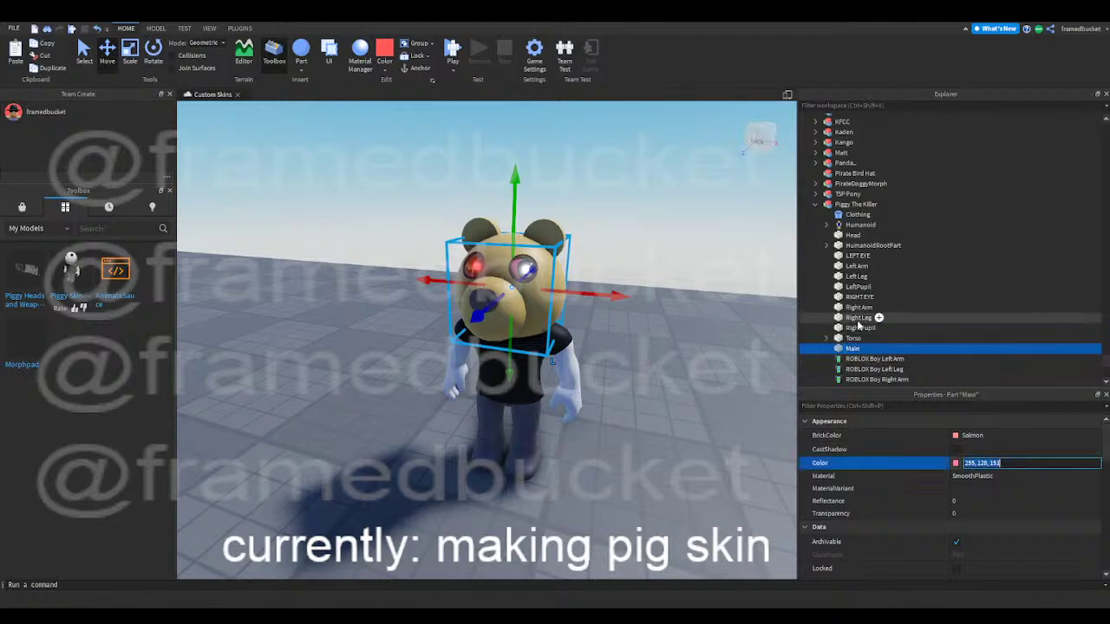
{"action": "left_click", "coordinate": [859, 307]}
{"action": "left_click", "coordinate": [993, 464]}
{"action": "type", "text": "255, 128, 151"}
{"action": "key", "text": "Return"}
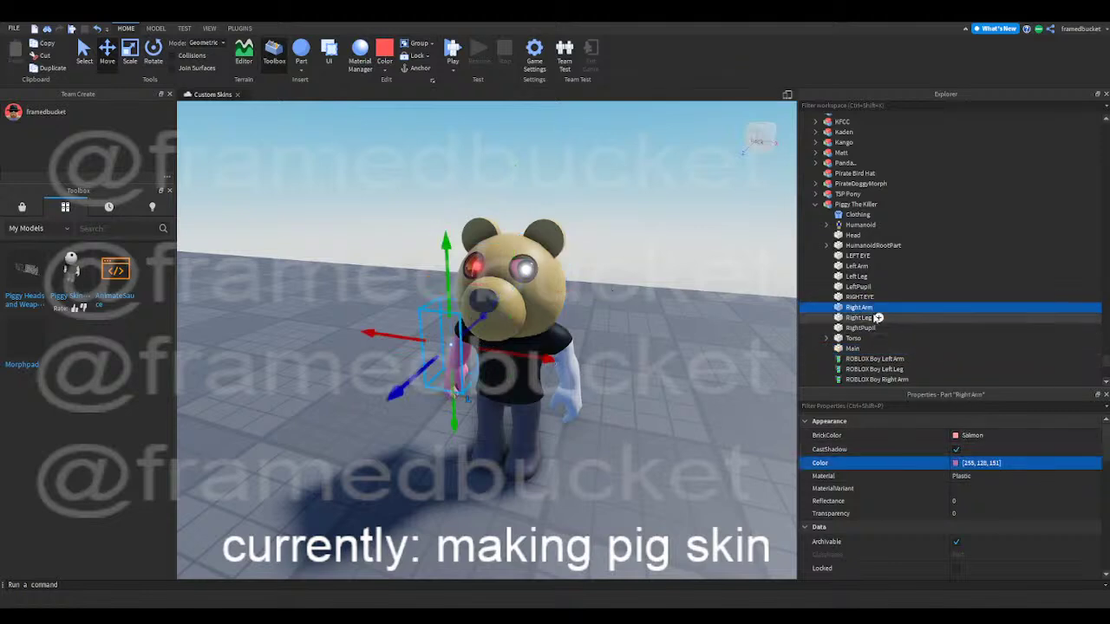
- Set the Left Arm's colour to the same pink, 255, 128, 151
{"action": "left_click", "coordinate": [853, 276]}
{"action": "left_click", "coordinate": [857, 266]}
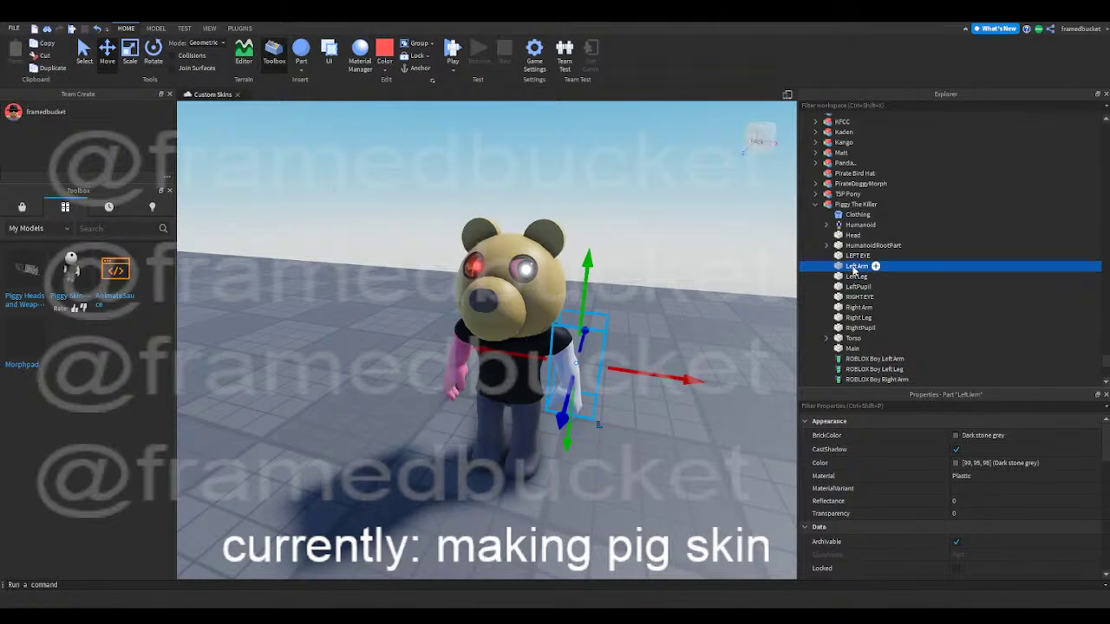
{"action": "left_click", "coordinate": [997, 464]}
{"action": "type", "text": "255, 128, 151"}
{"action": "key", "text": "Return"}
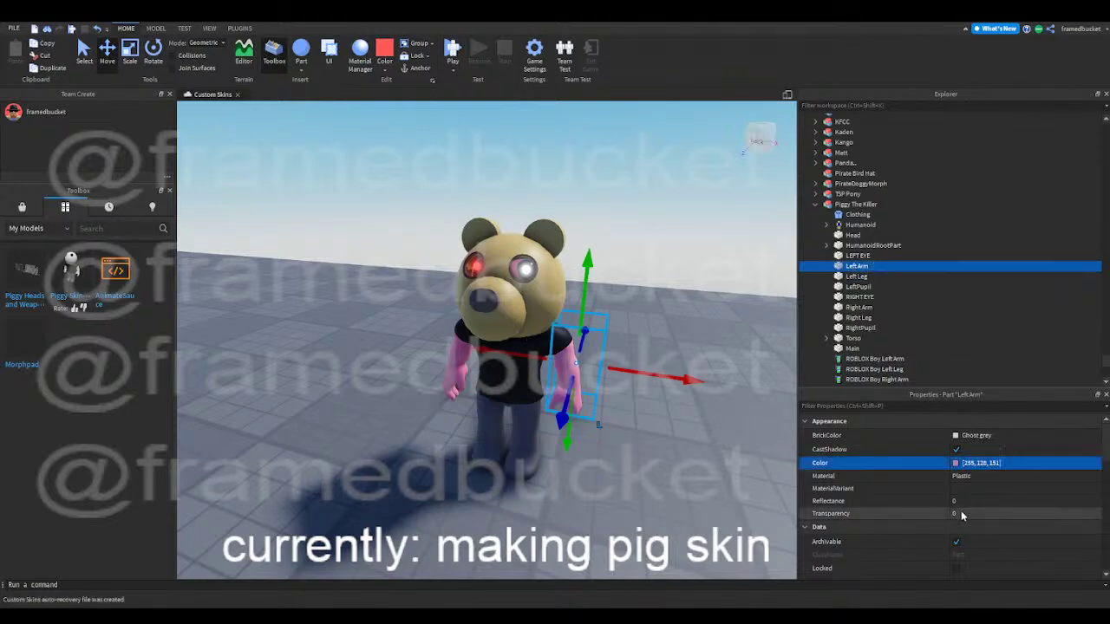
{"action": "left_click", "coordinate": [680, 441]}
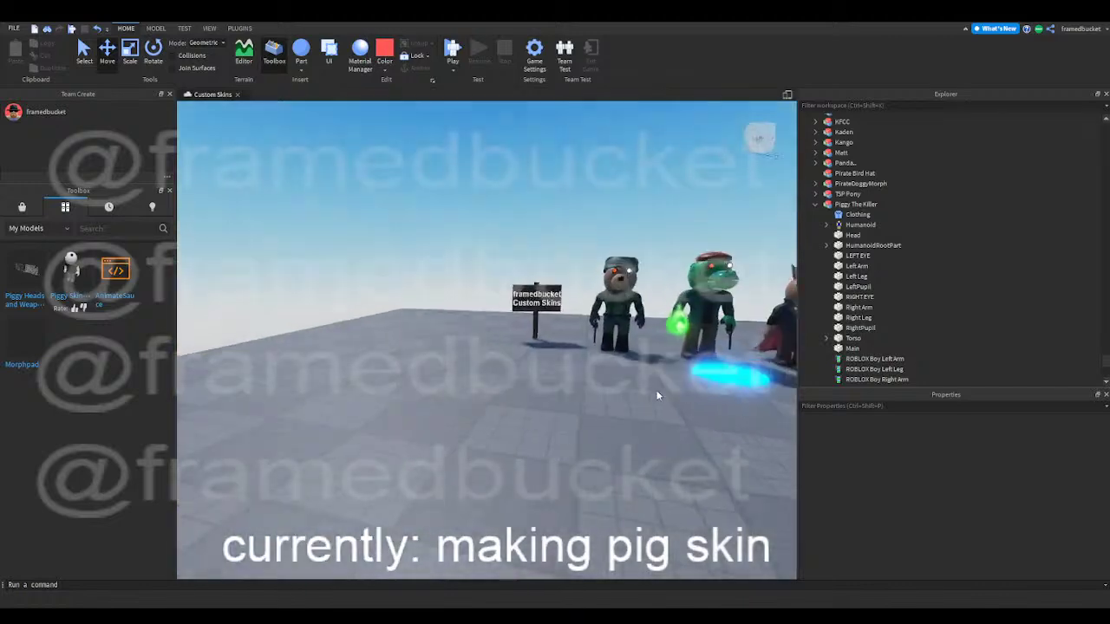
- Try a very dark green, 2, 17, 3, as the Torso's colour and undo it
{"action": "key", "text": "d"}
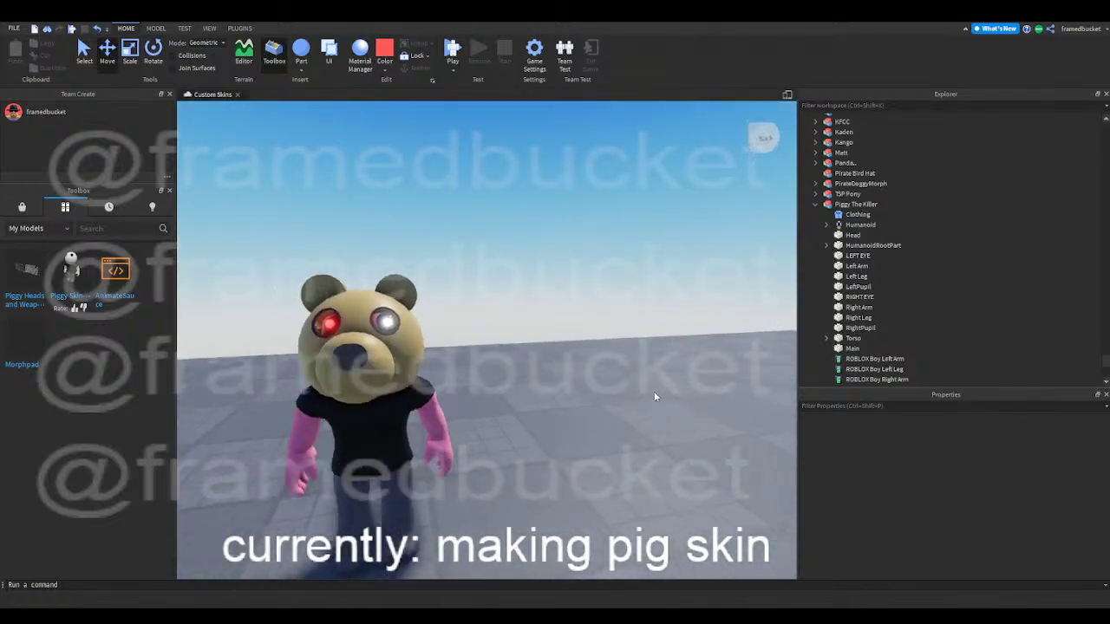
{"action": "left_click", "coordinate": [846, 338]}
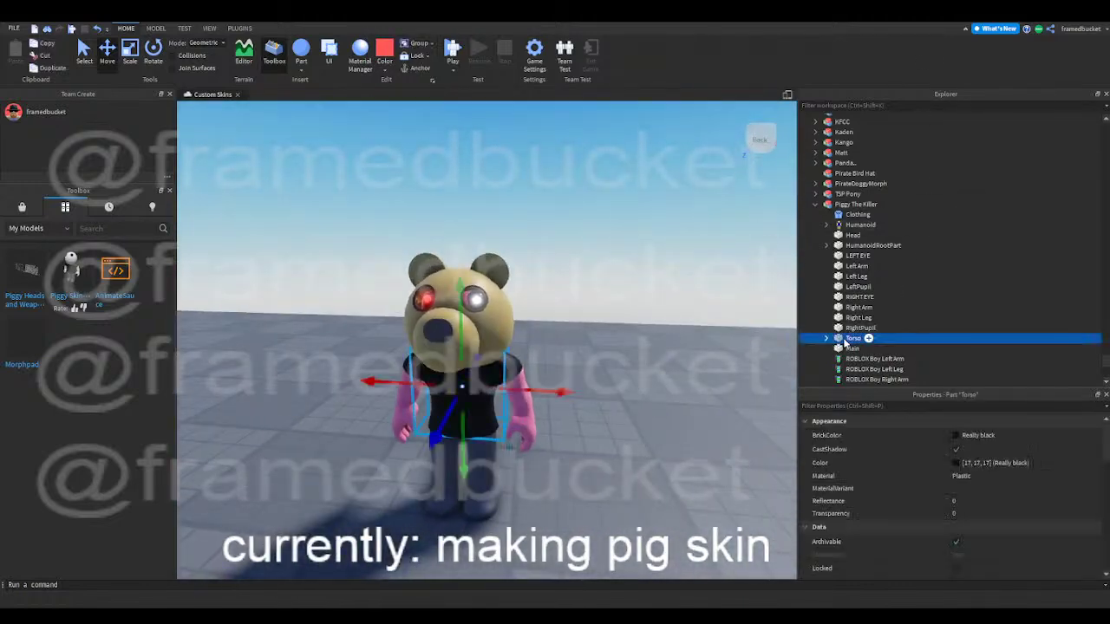
{"action": "left_click", "coordinate": [959, 466]}
{"action": "left_click_drag", "start_coordinate": [627, 267], "coordinate": [627, 240]}
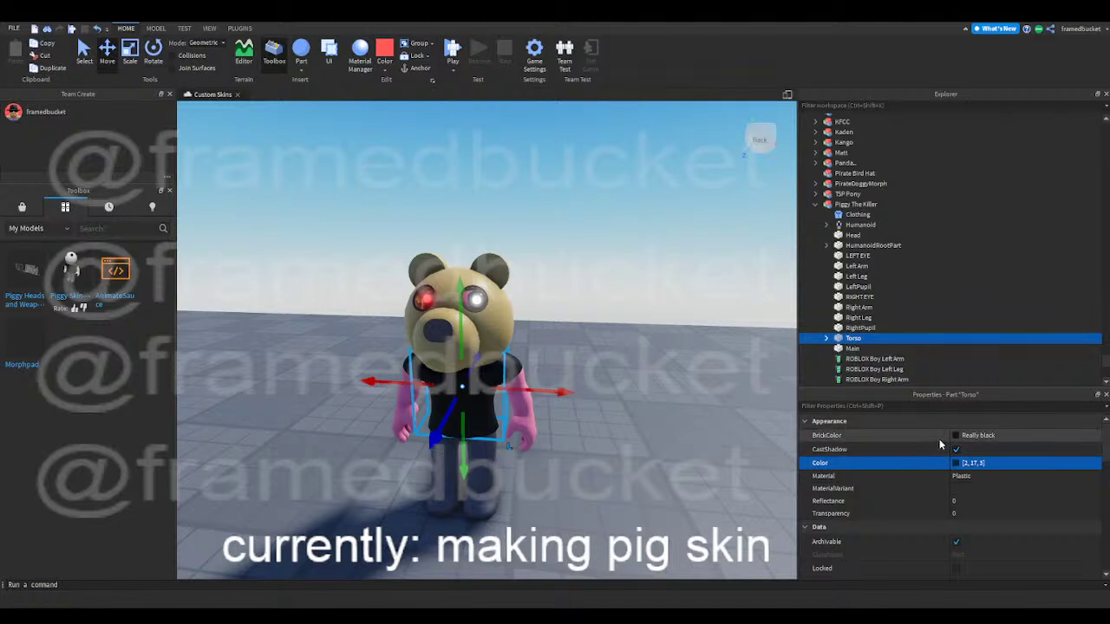
{"action": "key", "text": "ctrl+z"}
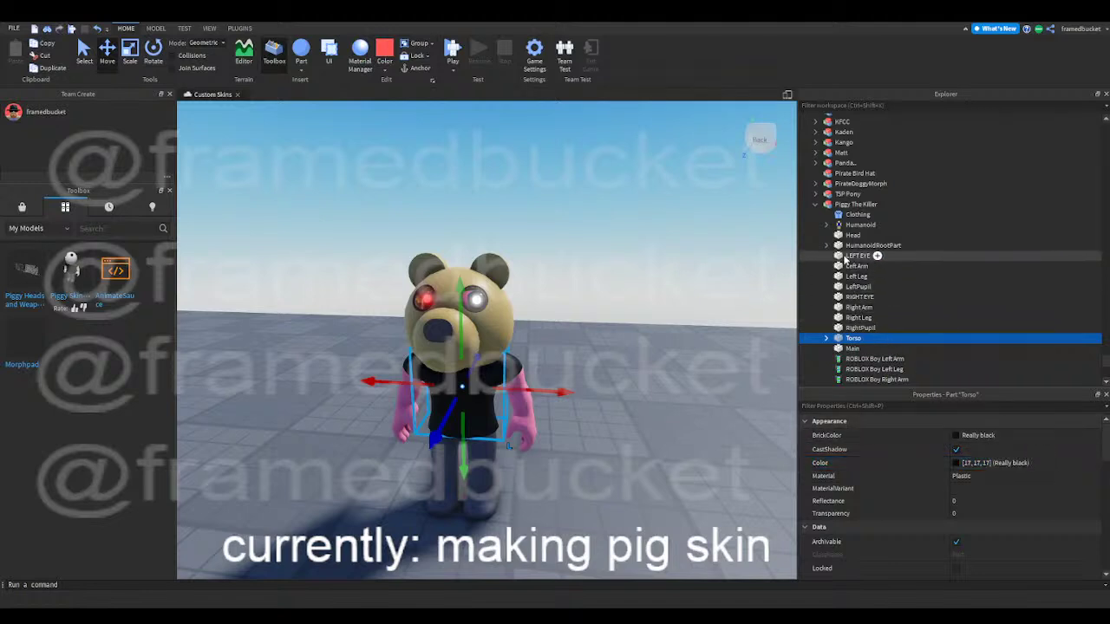
- Try a green tint of 79, 191, 30 on the Clothing shirt and undo it
{"action": "left_click", "coordinate": [845, 214]}
{"action": "left_click", "coordinate": [956, 434]}
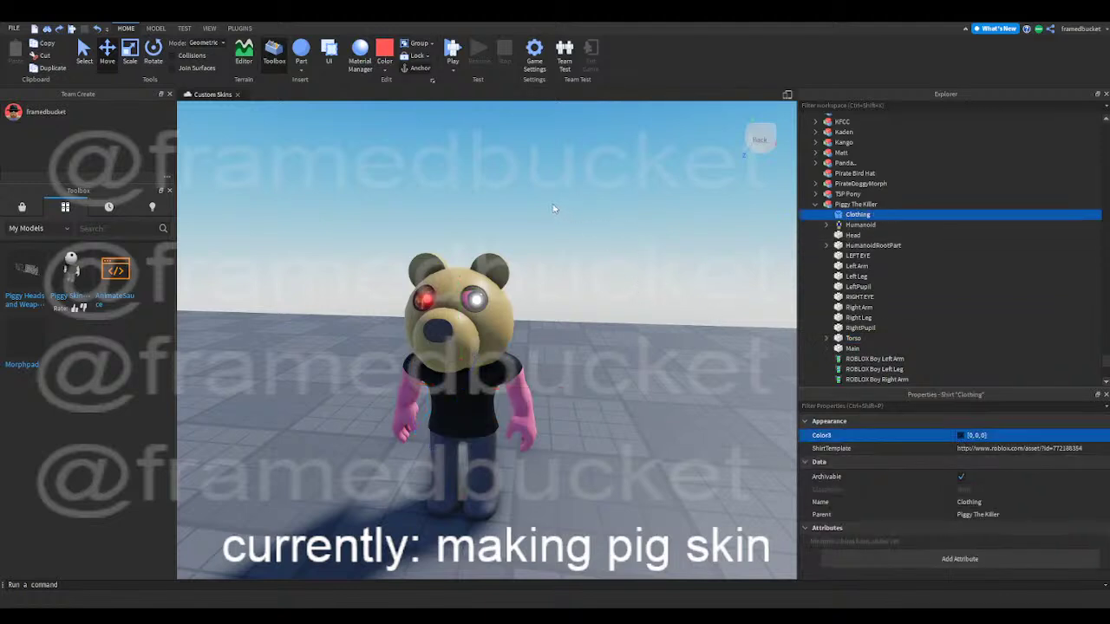
{"action": "left_click", "coordinate": [959, 435]}
{"action": "left_click", "coordinate": [959, 436]}
{"action": "left_click_drag", "start_coordinate": [686, 278], "coordinate": [673, 270]}
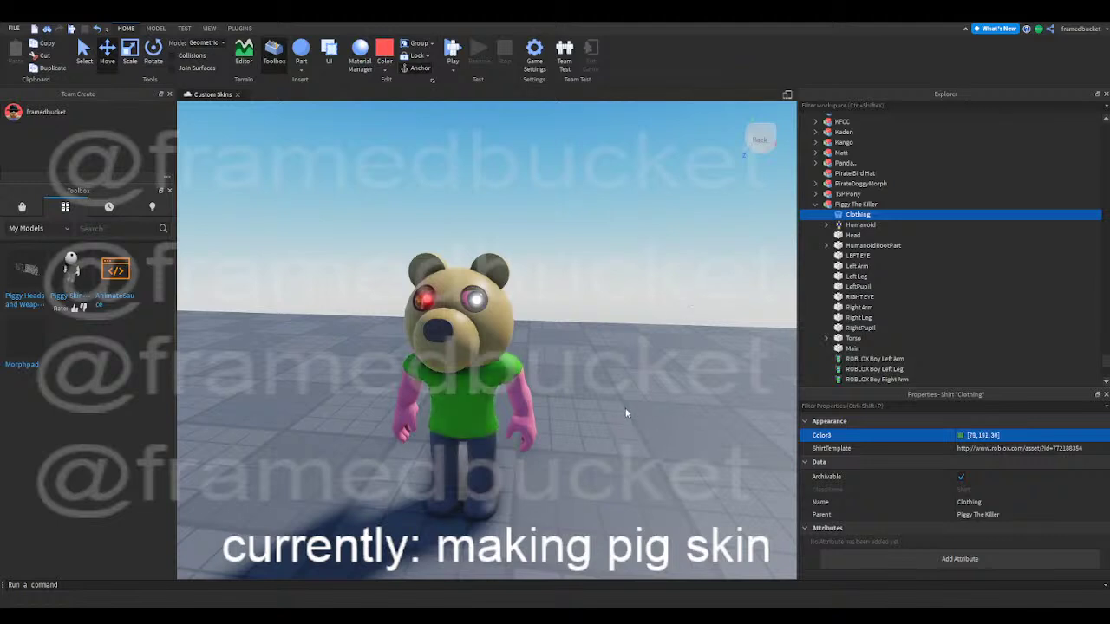
{"action": "right_click_drag", "start_coordinate": [627, 408], "coordinate": [627, 406]}
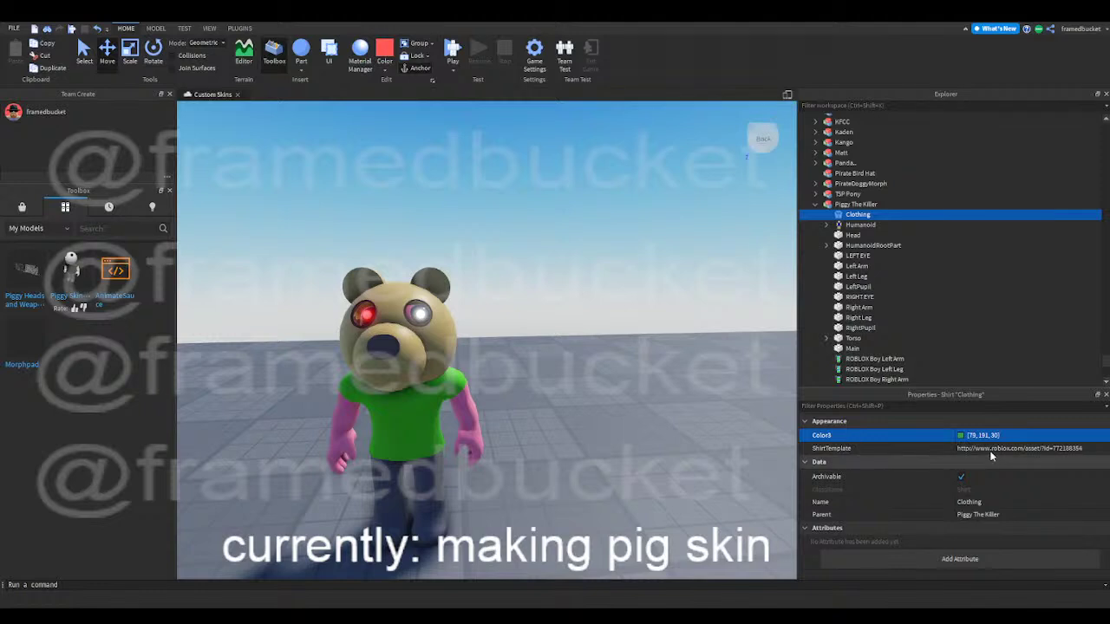
{"action": "key", "text": "ctrl+z"}
- Try deleting the Clothing shirt from Piggy The Killer, restore it, and select the whole model
{"action": "left_click", "coordinate": [671, 377]}
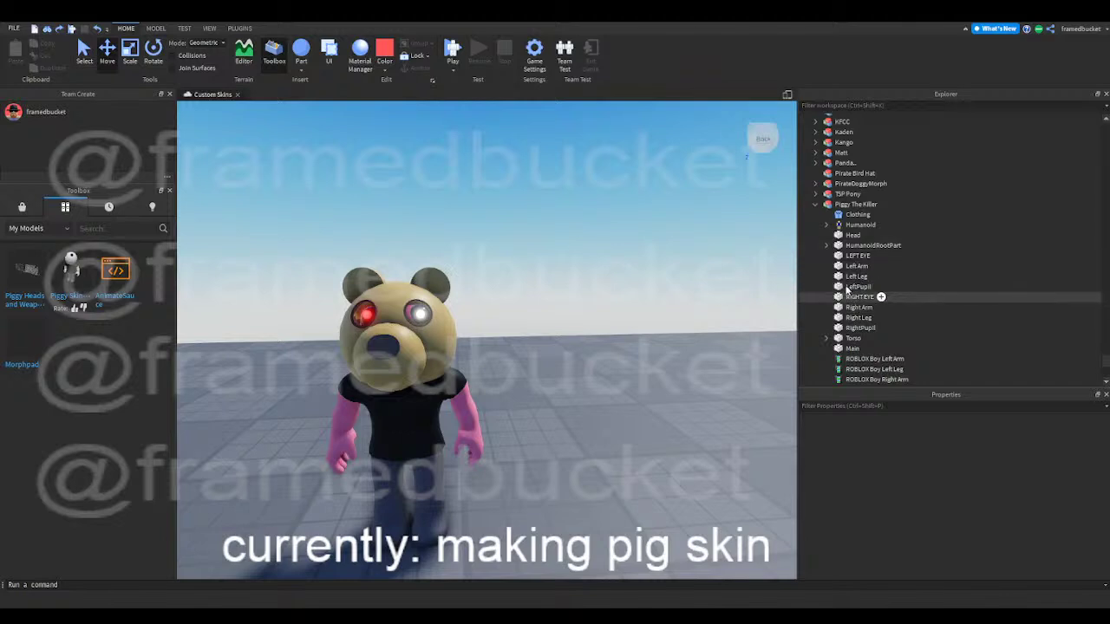
{"action": "left_click", "coordinate": [853, 338]}
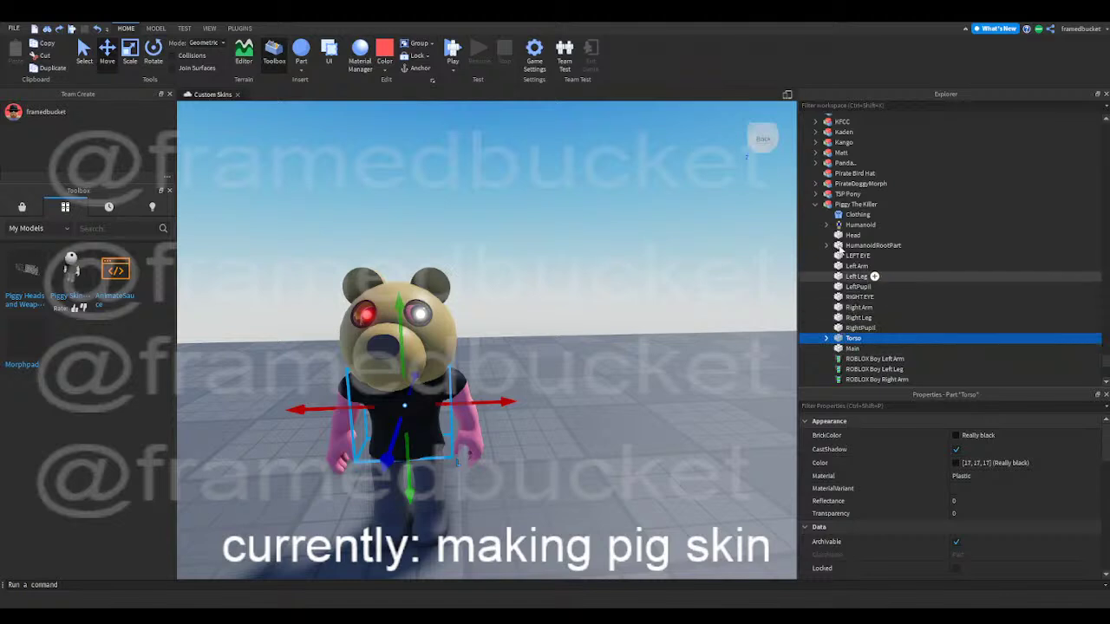
{"action": "left_click", "coordinate": [861, 215]}
{"action": "key", "text": "Delete"}
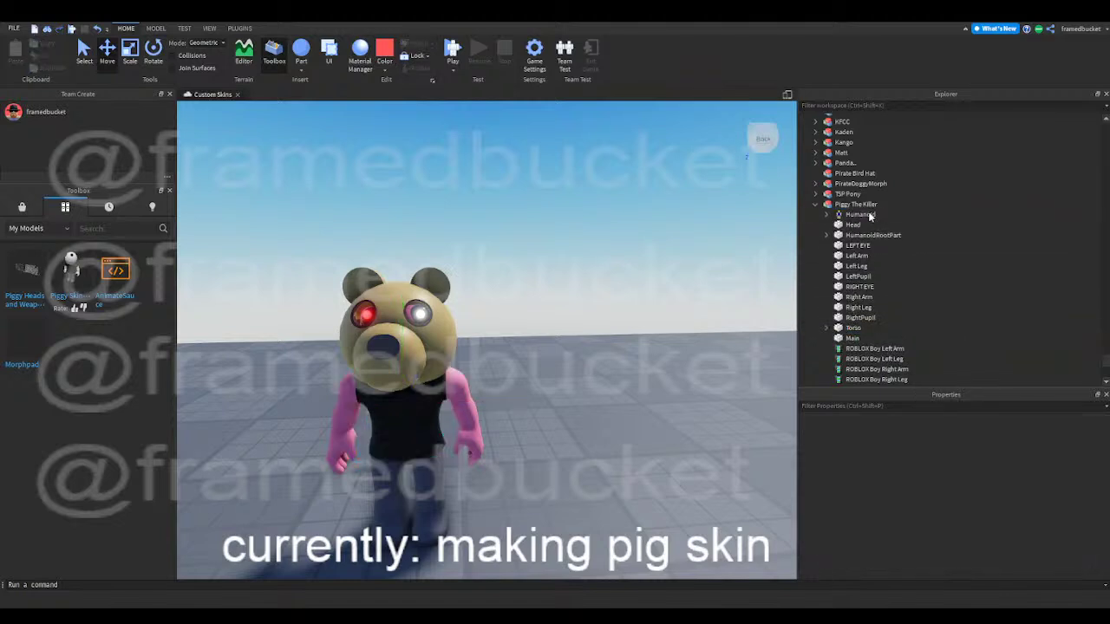
{"action": "left_click", "coordinate": [879, 204]}
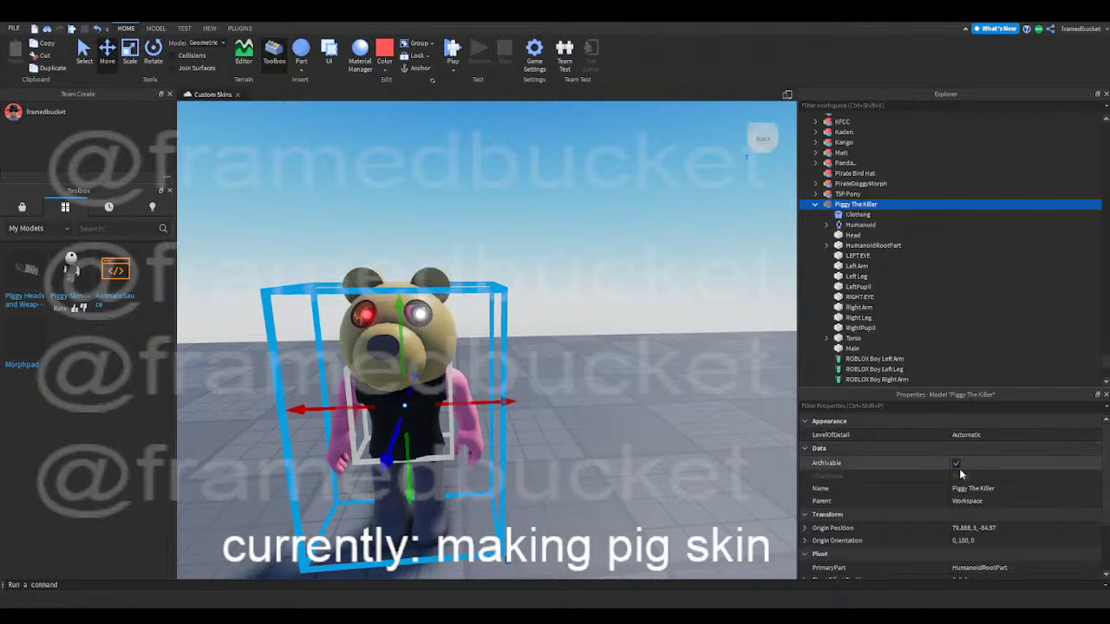
{"action": "key", "text": "ctrl+z"}
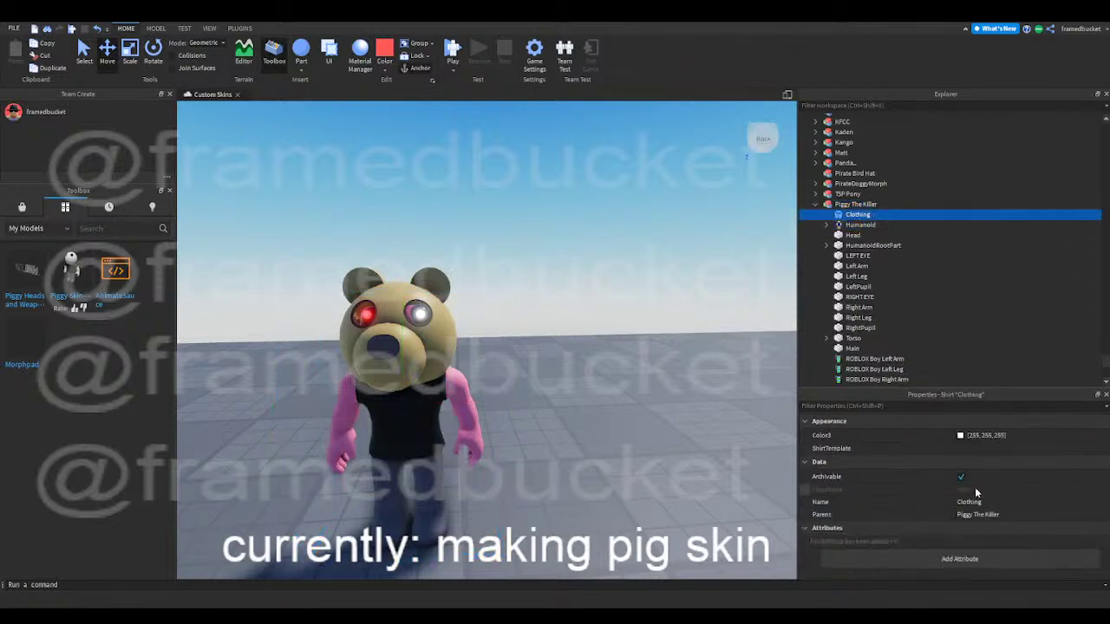
{"action": "left_click", "coordinate": [972, 448]}
{"action": "key", "text": "ctrl+v"}
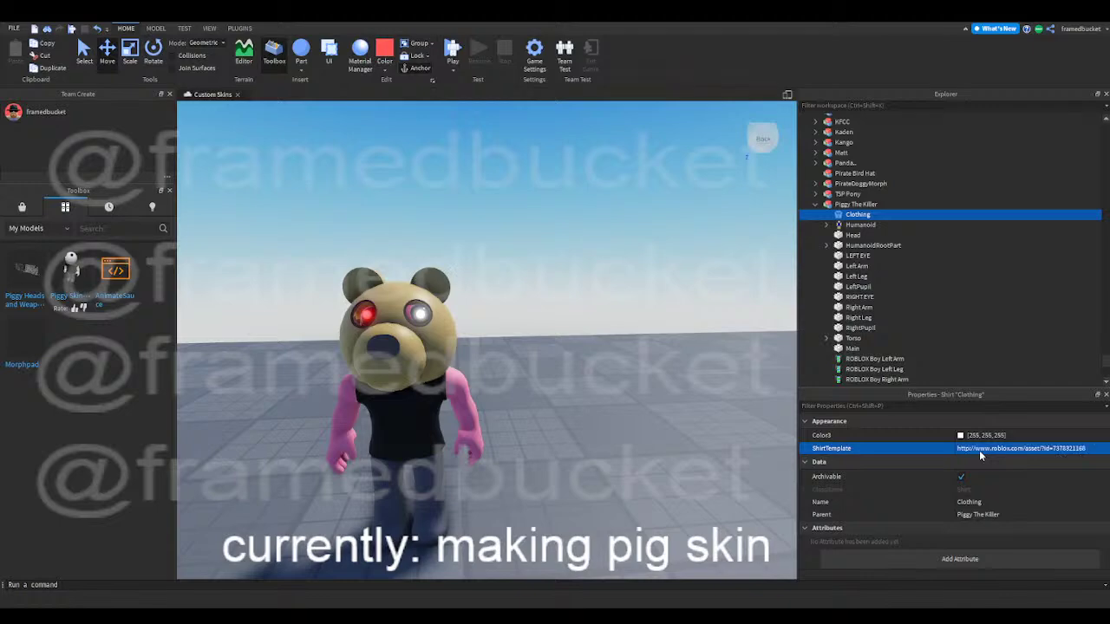
{"action": "key", "text": "Return"}
{"action": "left_click", "coordinate": [693, 340]}
{"action": "mouse_move", "coordinate": [692, 344]}
{"action": "right_mouse_down"}
{"action": "mouse_move", "coordinate": [703, 343]}
{"action": "mouse_move", "coordinate": [693, 343]}
{"action": "right_mouse_up"}
{"action": "key", "text": "a"}
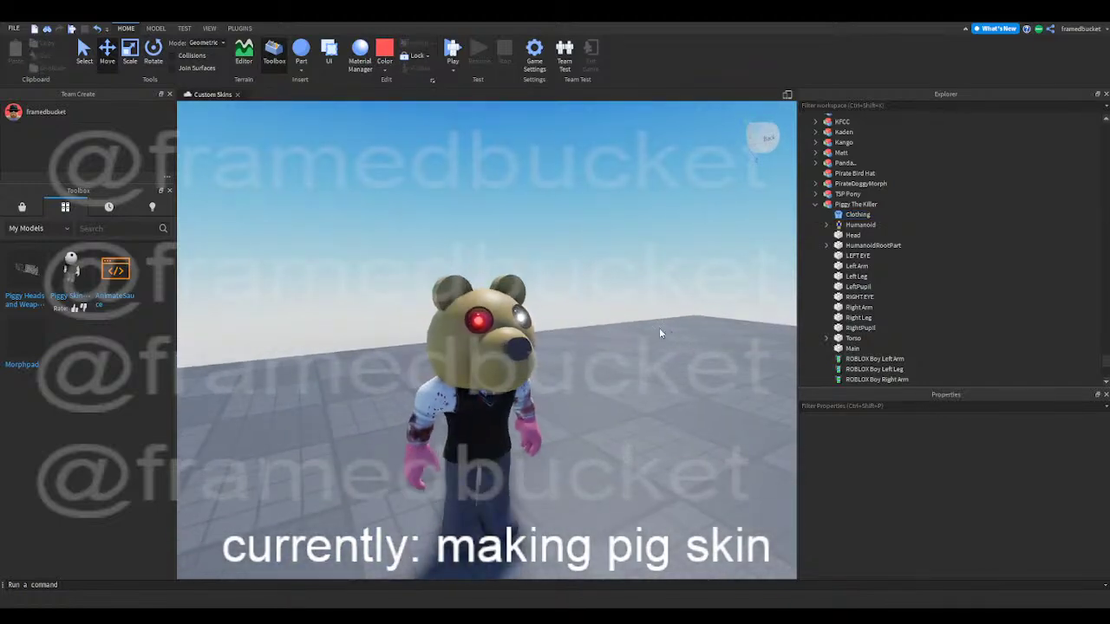
{"action": "key", "text": "q"}
{"action": "key", "text": "e"}
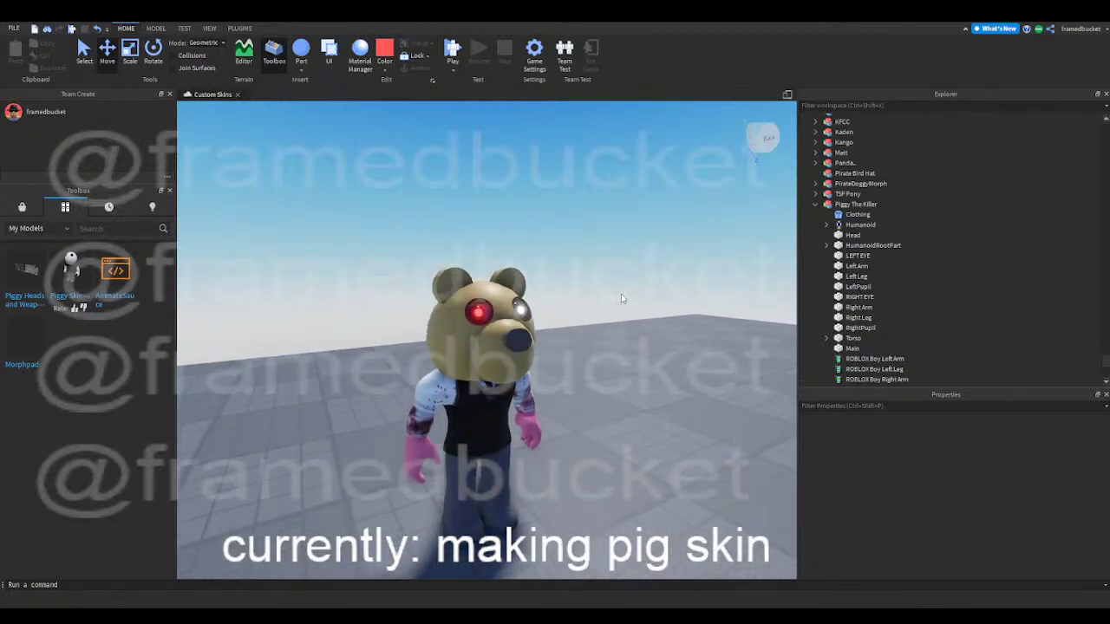
{"action": "key", "text": "d"}
{"action": "mouse_move", "coordinate": [622, 298]}
{"action": "right_mouse_down"}
{"action": "mouse_move", "coordinate": [612, 294]}
{"action": "mouse_move", "coordinate": [622, 297]}
{"action": "right_mouse_up"}
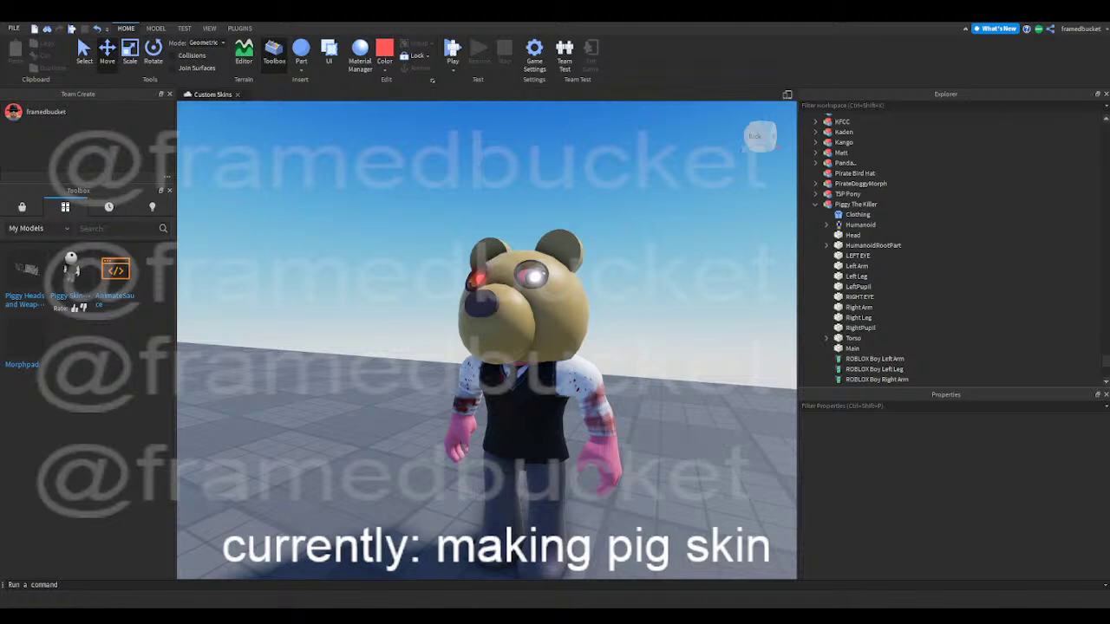
- Paste the copied Clothing pants into Piggy The Killer and fill their PantsTemplate with the copied asset link
{"action": "left_click", "coordinate": [880, 206]}
{"action": "key", "text": "ctrl+shift+v"}
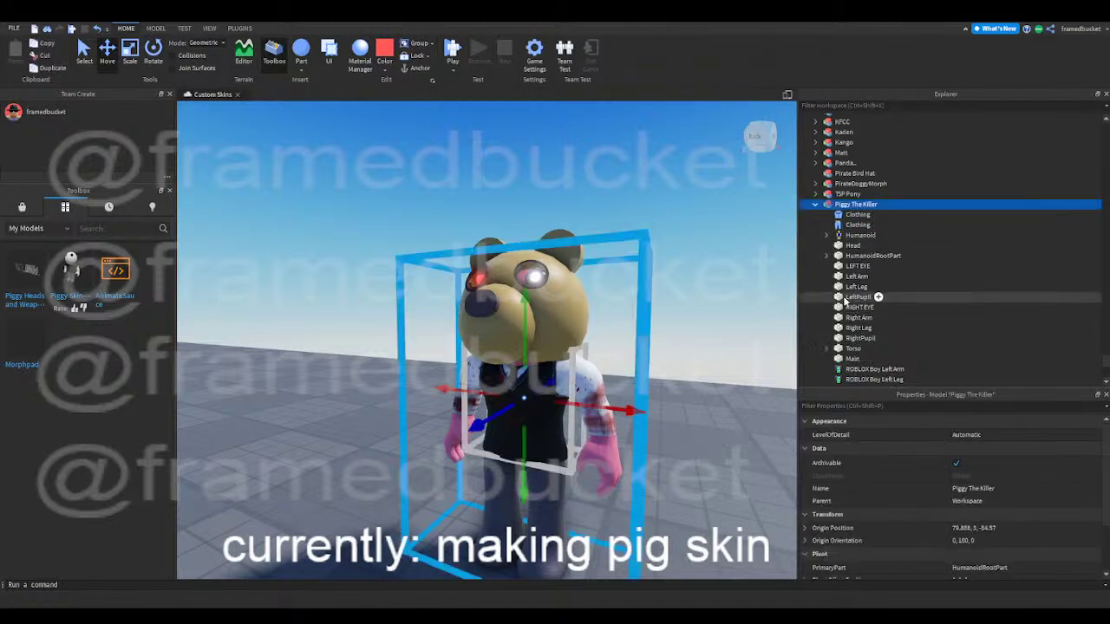
{"action": "left_click", "coordinate": [857, 215]}
{"action": "left_click", "coordinate": [857, 224]}
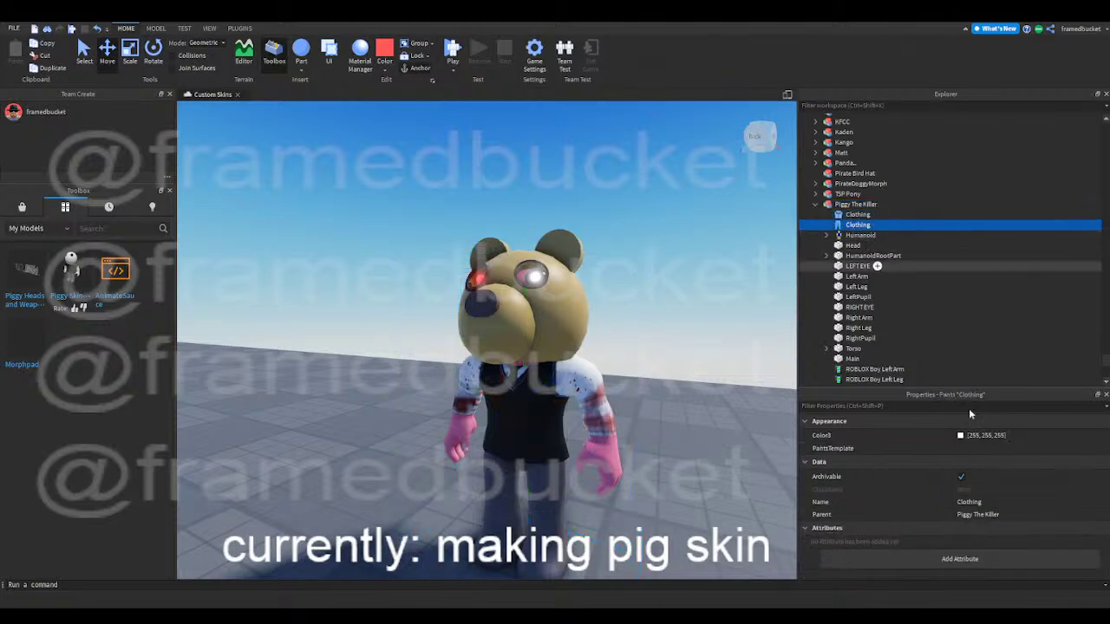
{"action": "left_click", "coordinate": [996, 449]}
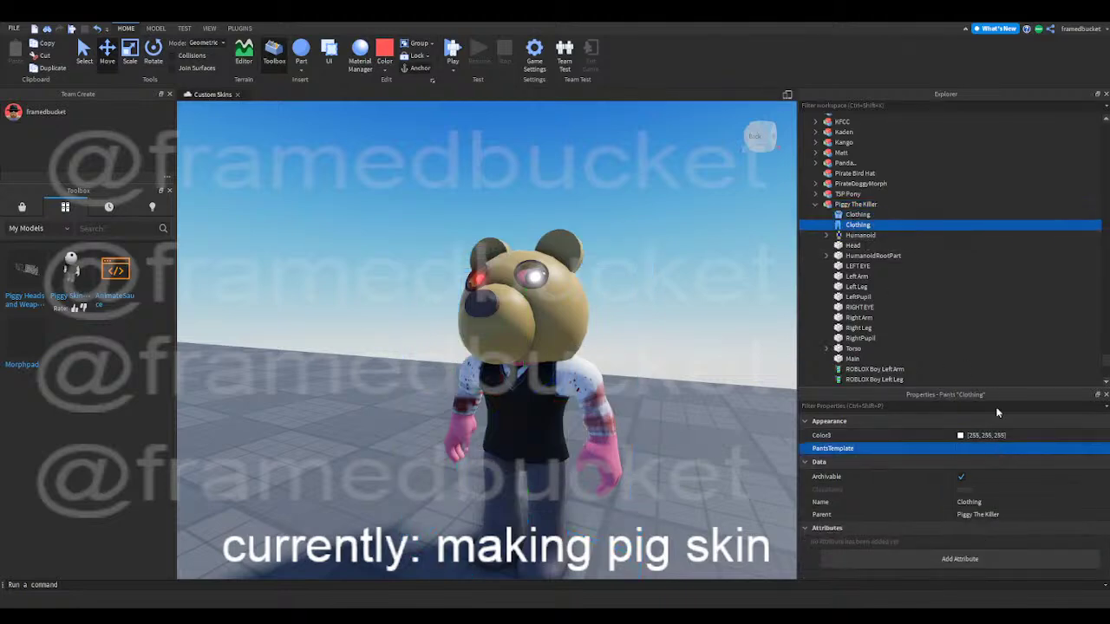
{"action": "key", "text": "ctrl+v"}
{"action": "key", "text": "Return"}
- Examine the fit of the shirt and pants on the character from the front and side
{"action": "left_click", "coordinate": [655, 325]}
{"action": "right_click_drag", "start_coordinate": [706, 304], "coordinate": [672, 372]}
{"action": "left_click", "coordinate": [510, 420]}
{"action": "right_click_drag", "start_coordinate": [510, 419], "coordinate": [616, 418]}
{"action": "scroll", "coordinate": [617, 418], "scroll_direction": "up", "scroll_amount": 2}
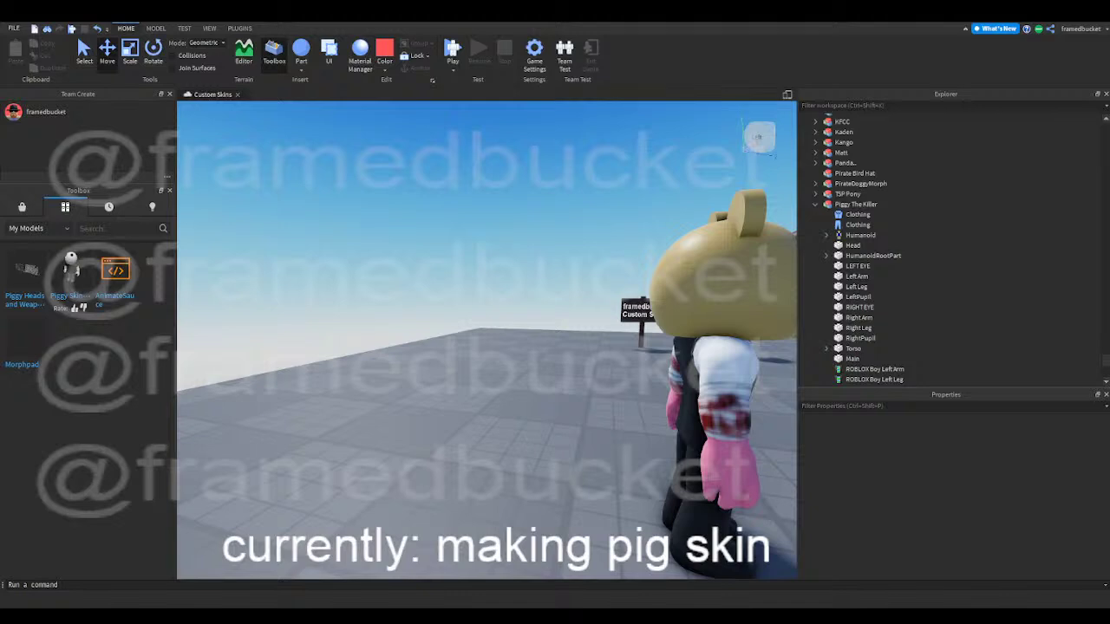
{"action": "key", "text": "d"}
{"action": "right_click_drag", "start_coordinate": [503, 238], "coordinate": [451, 239]}
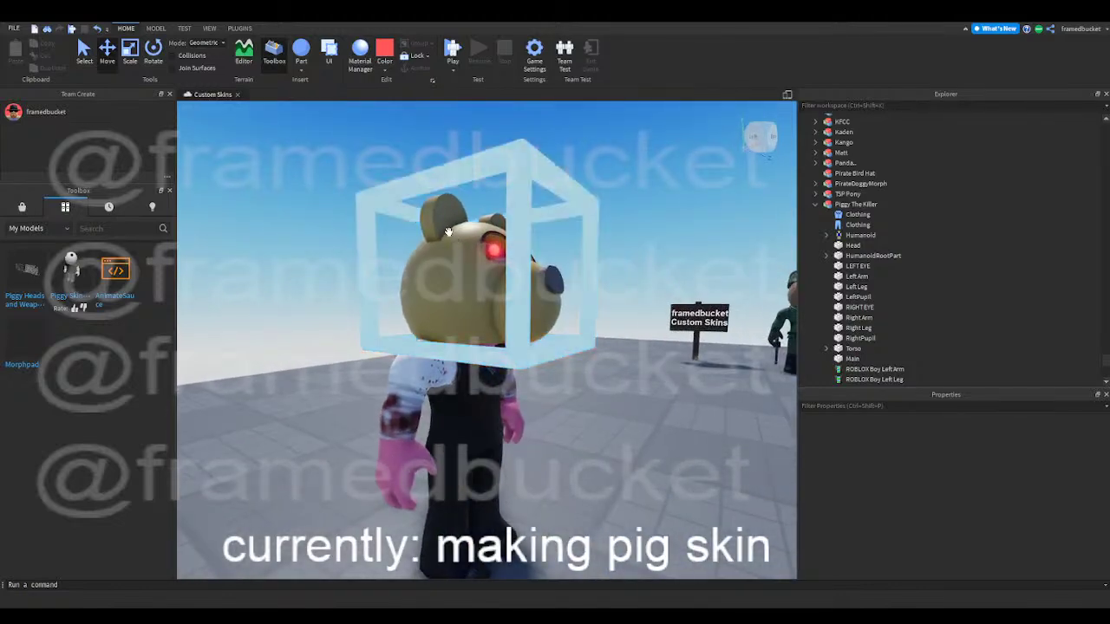
{"action": "right_click_drag", "start_coordinate": [447, 230], "coordinate": [447, 229]}
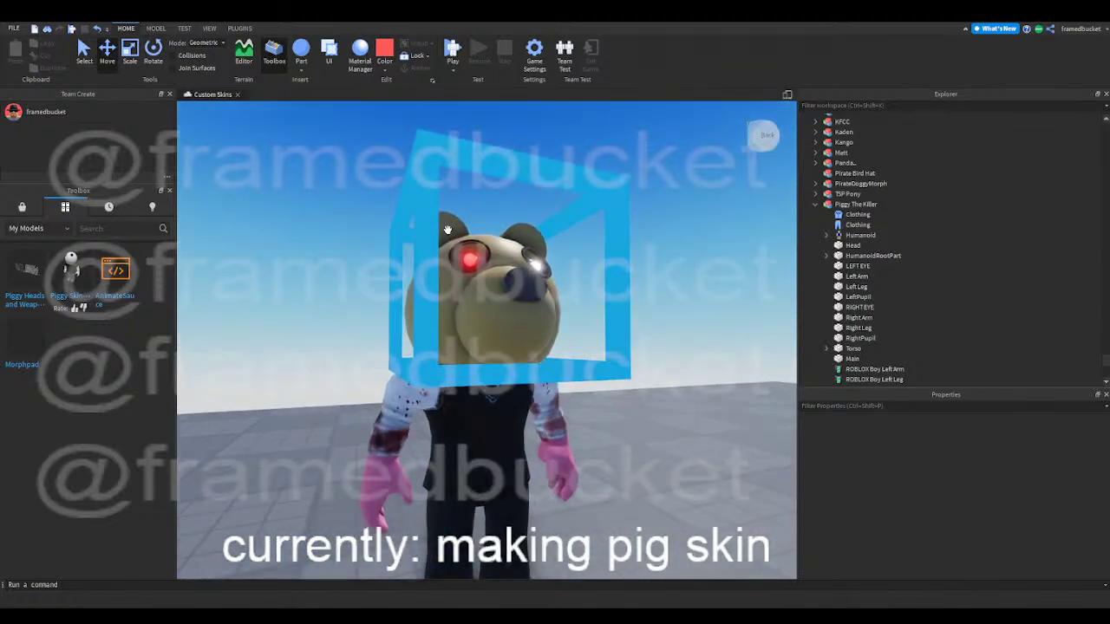
{"action": "right_click_drag", "start_coordinate": [345, 170], "coordinate": [344, 170]}
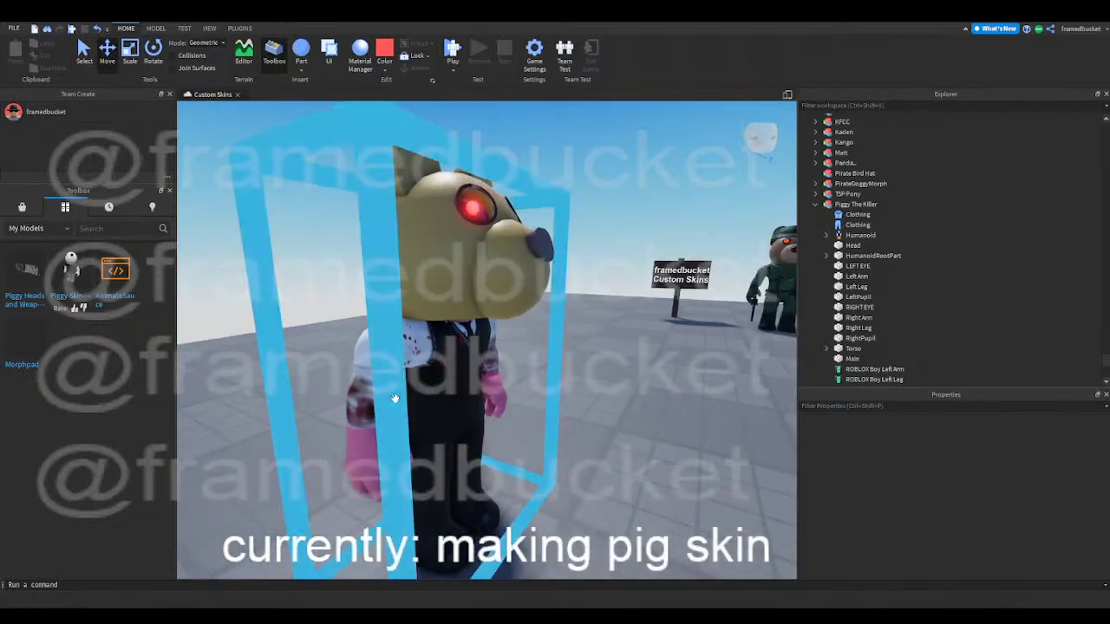
- Add a Decal to the Right Arm and set its Face to Right
{"action": "left_click", "coordinate": [854, 317]}
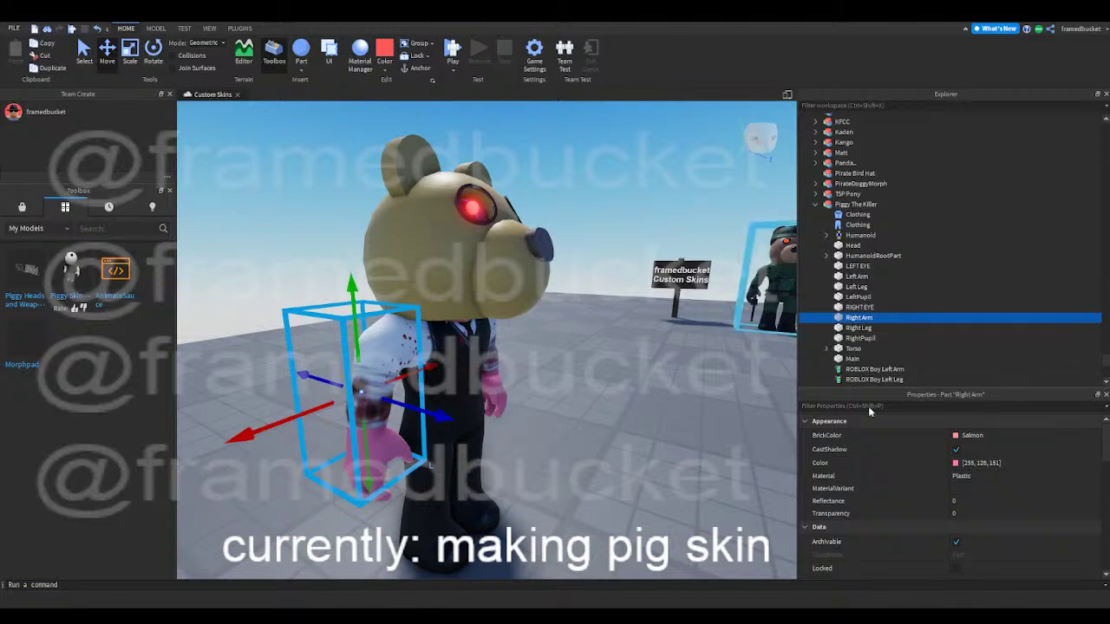
{"action": "left_click", "coordinate": [879, 319]}
{"action": "left_click", "coordinate": [858, 377]}
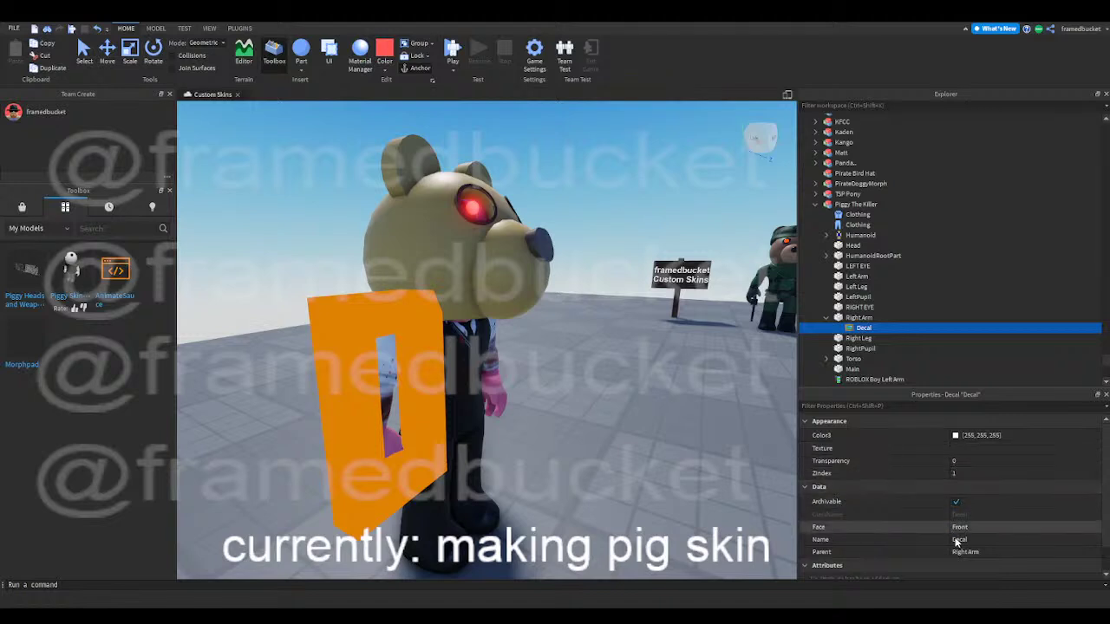
{"action": "left_click", "coordinate": [978, 528]}
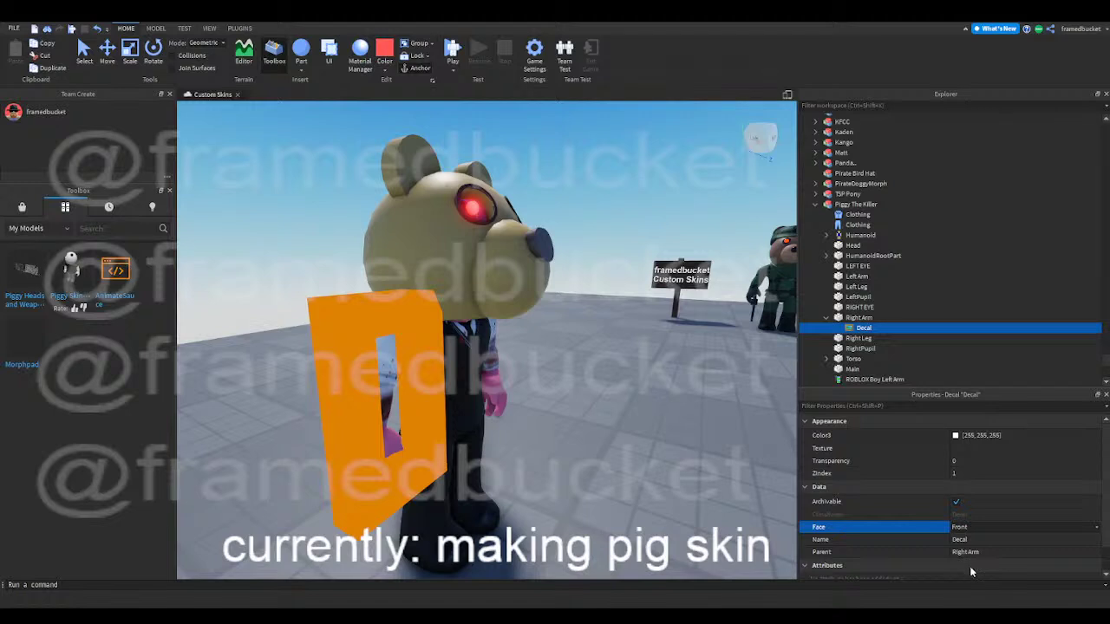
{"action": "left_click", "coordinate": [970, 567]}
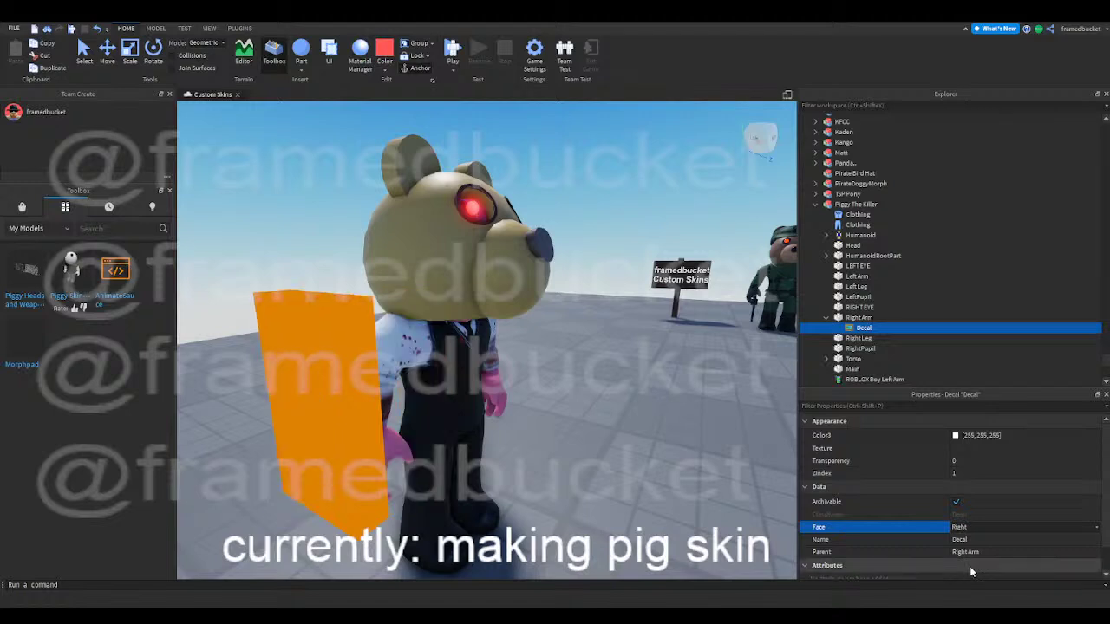
- Try the copied asset link with ID 281893254 as the Right Arm decal's texture and undo it
{"action": "left_click", "coordinate": [987, 448]}
{"action": "key", "text": "ctrl+v"}
{"action": "key", "text": "Return"}
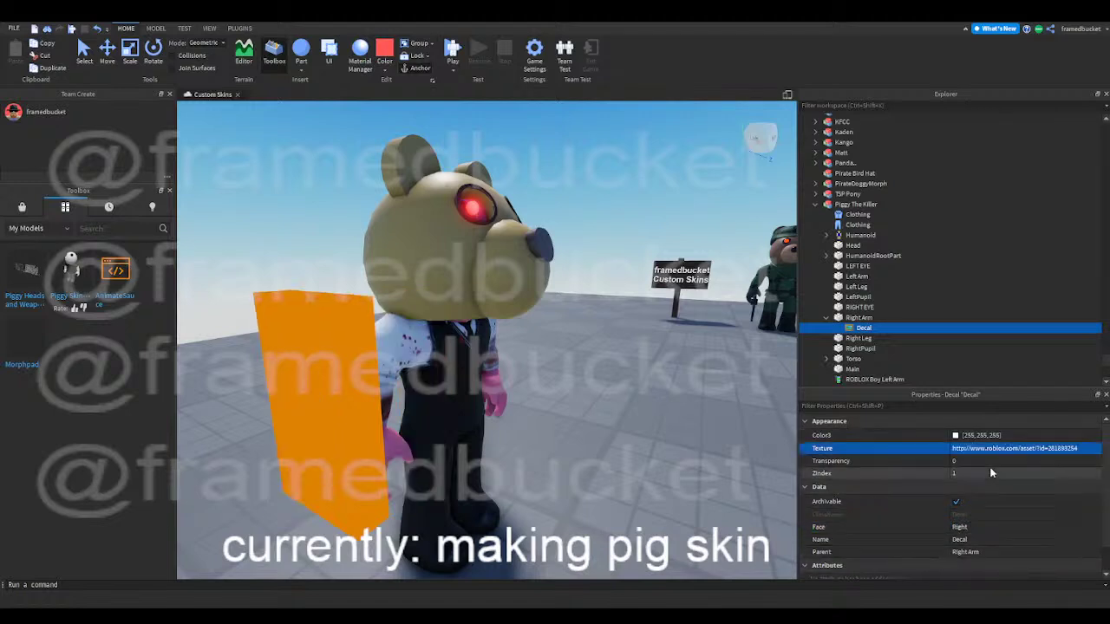
{"action": "left_click", "coordinate": [631, 408]}
{"action": "key", "text": "a"}
{"action": "mouse_move", "coordinate": [632, 413]}
{"action": "right_mouse_down"}
{"action": "mouse_move", "coordinate": [621, 414]}
{"action": "mouse_move", "coordinate": [631, 411]}
{"action": "right_mouse_up"}
{"action": "key", "text": "d"}
{"action": "left_click", "coordinate": [631, 405]}
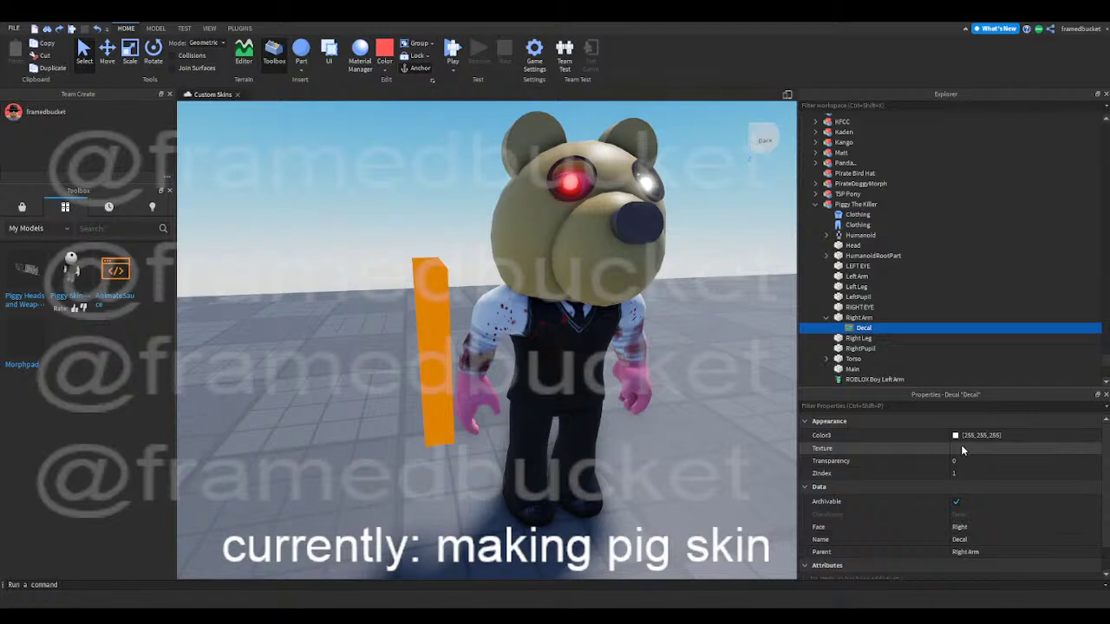
- Set the ZIndex of the Right Arm decal to 0
{"action": "left_click", "coordinate": [964, 474]}
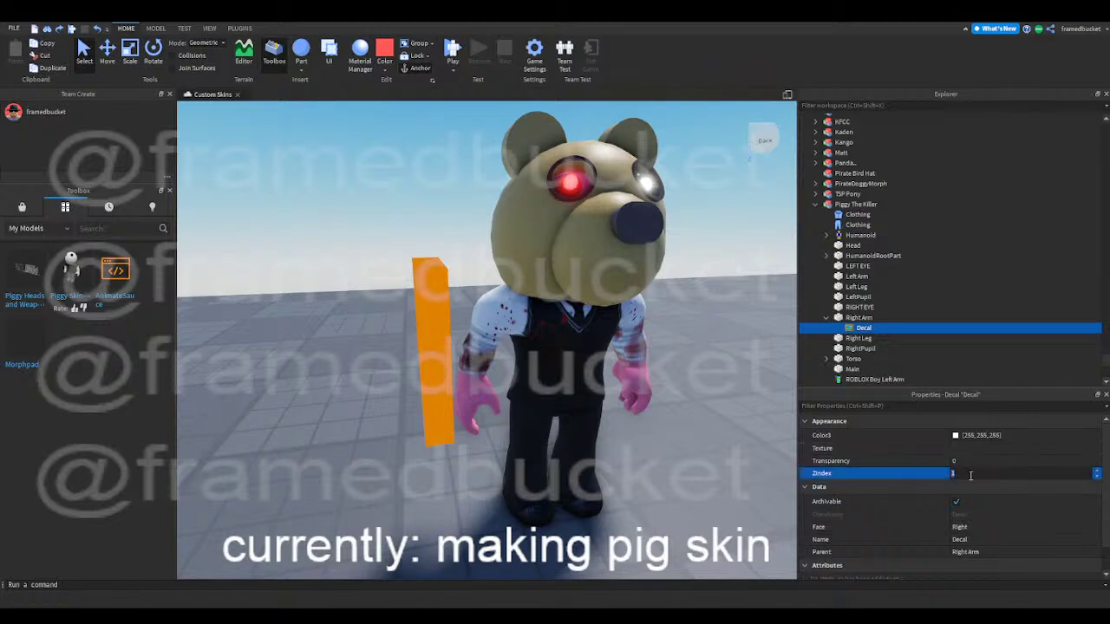
{"action": "key", "text": "Return"}
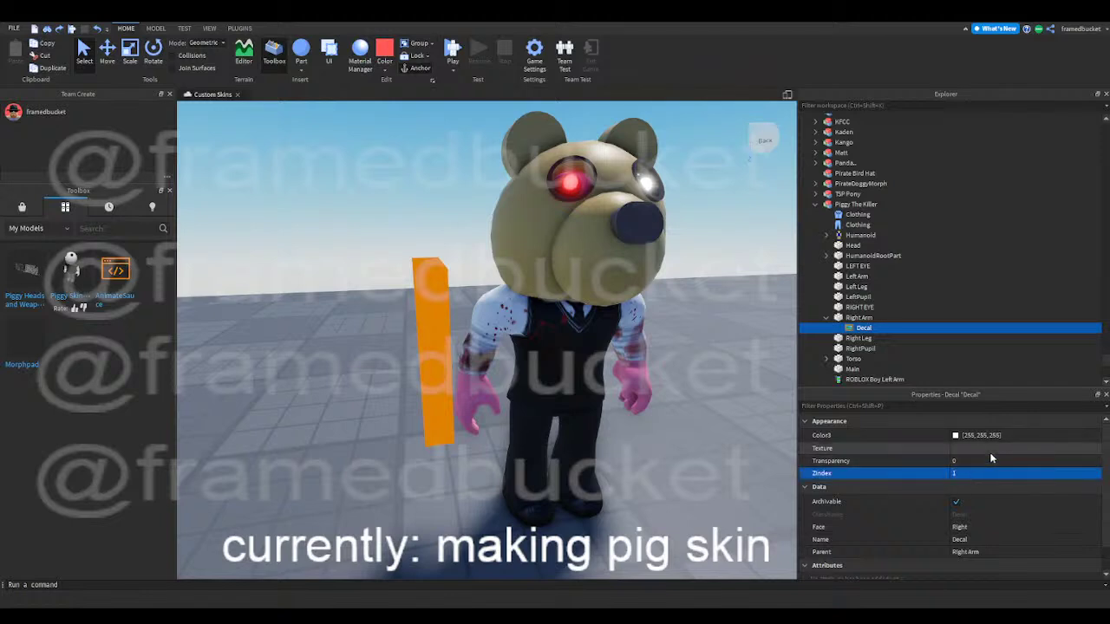
{"action": "left_click", "coordinate": [988, 473]}
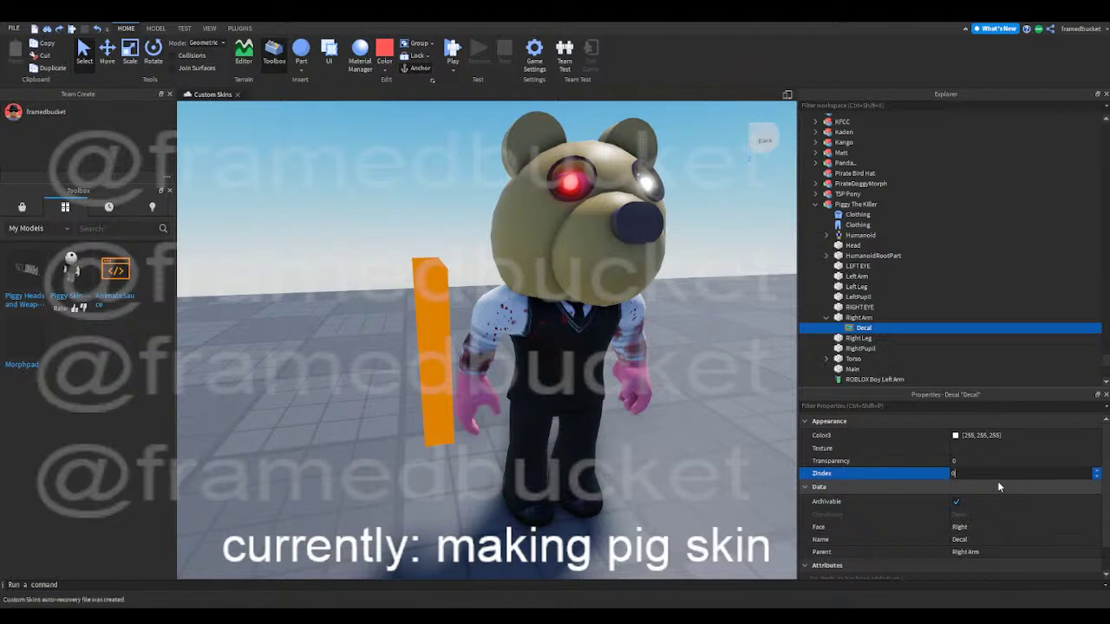
- Try texture 281893254 on the Right Arm decal again with the new ZIndex, and undo it
{"action": "left_click", "coordinate": [983, 449]}
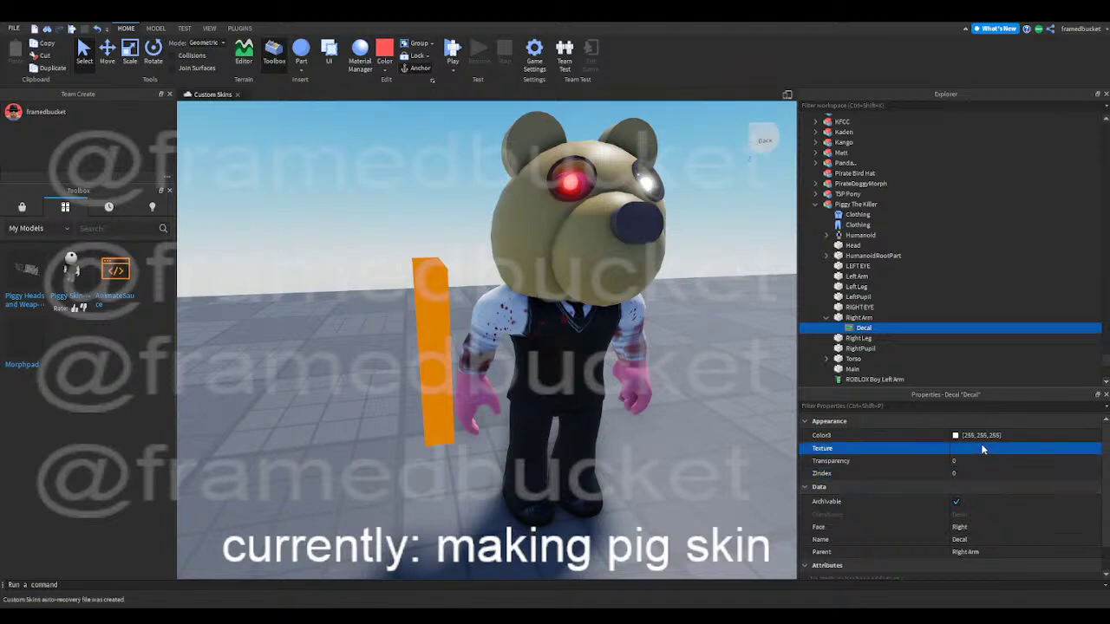
{"action": "type", "text": "http://www.roblox.com/asset/?id=281899254"}
{"action": "key", "text": "Return"}
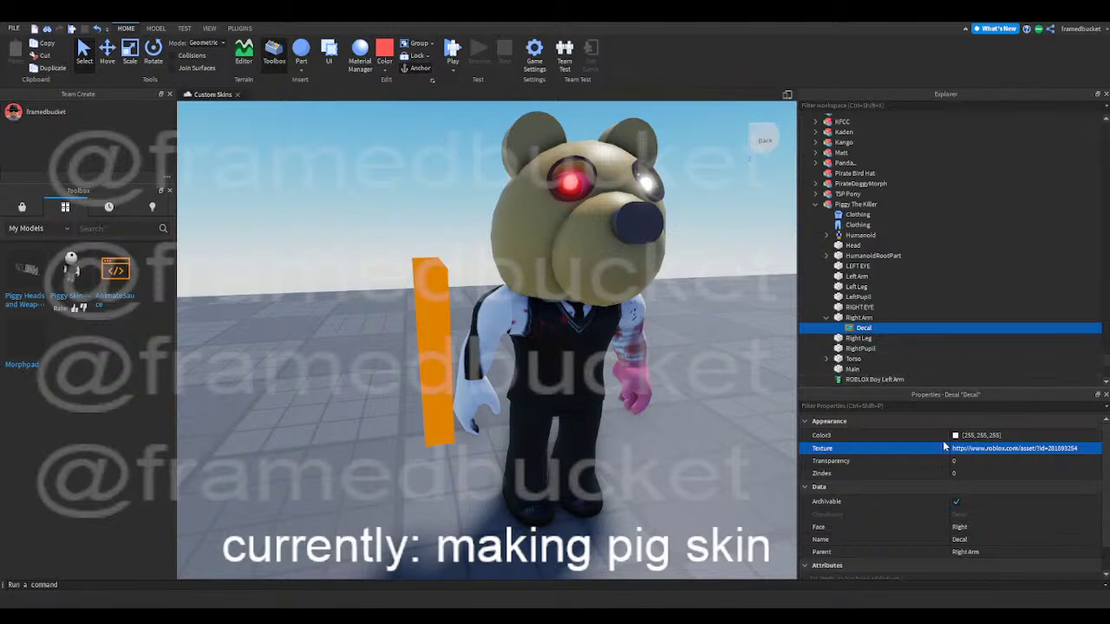
{"action": "key", "text": "ctrl+z"}
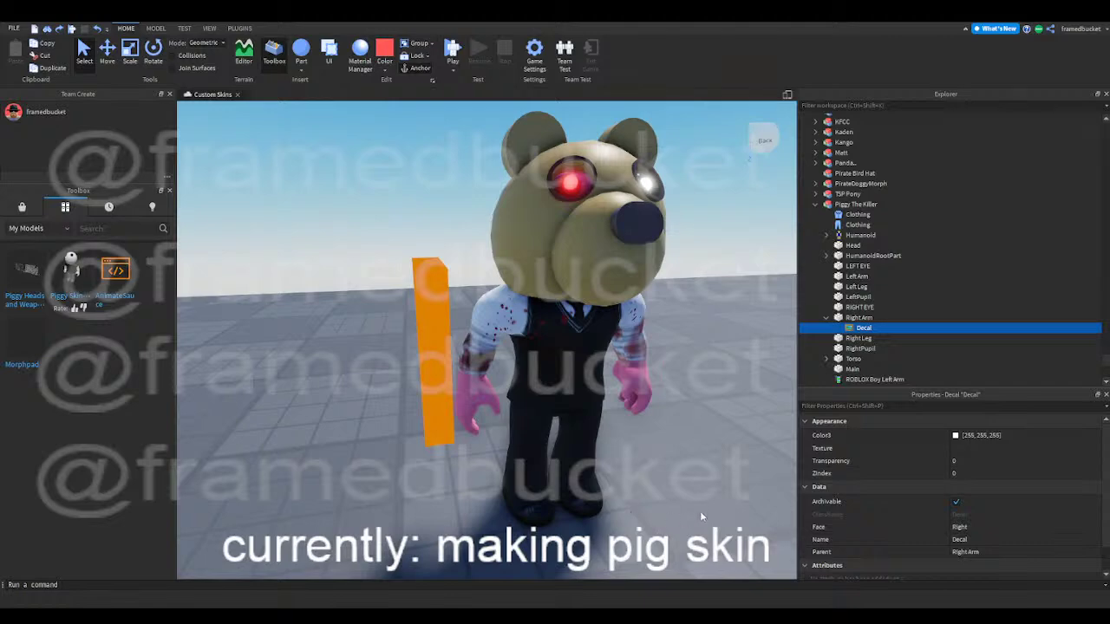
- Examine the parts listed in Piggy The Killer, including the Head and Torso
{"action": "left_click", "coordinate": [691, 446]}
{"action": "right_click_drag", "start_coordinate": [687, 427], "coordinate": [671, 420]}
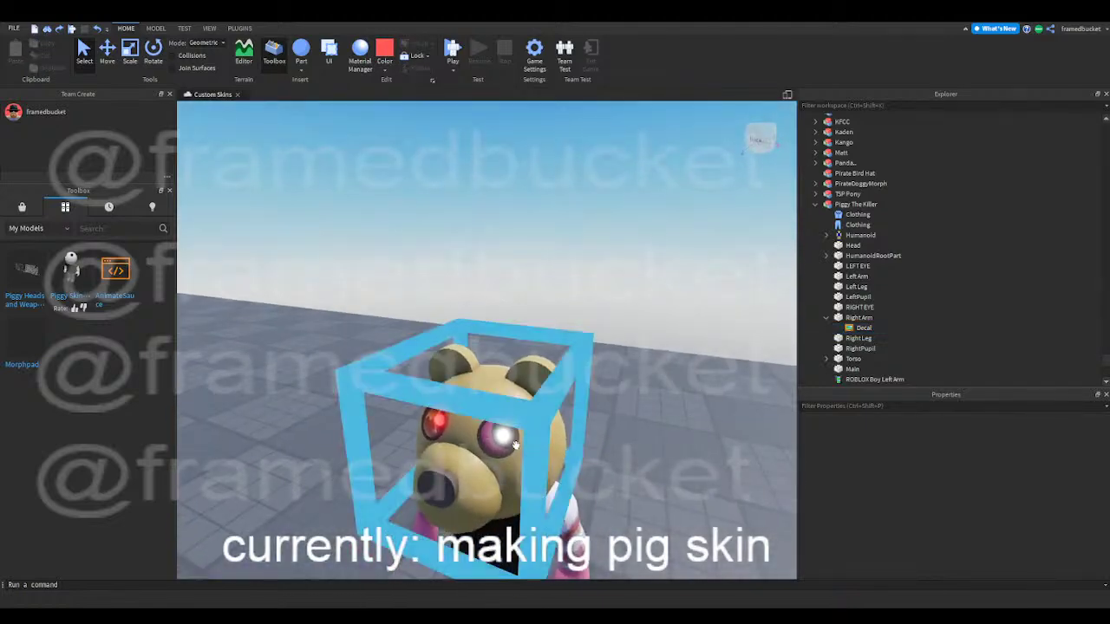
{"action": "left_click", "coordinate": [825, 317]}
{"action": "scroll", "coordinate": [827, 313], "scroll_direction": "down", "scroll_amount": 3}
{"action": "scroll", "coordinate": [828, 319], "scroll_direction": "up", "scroll_amount": 3}
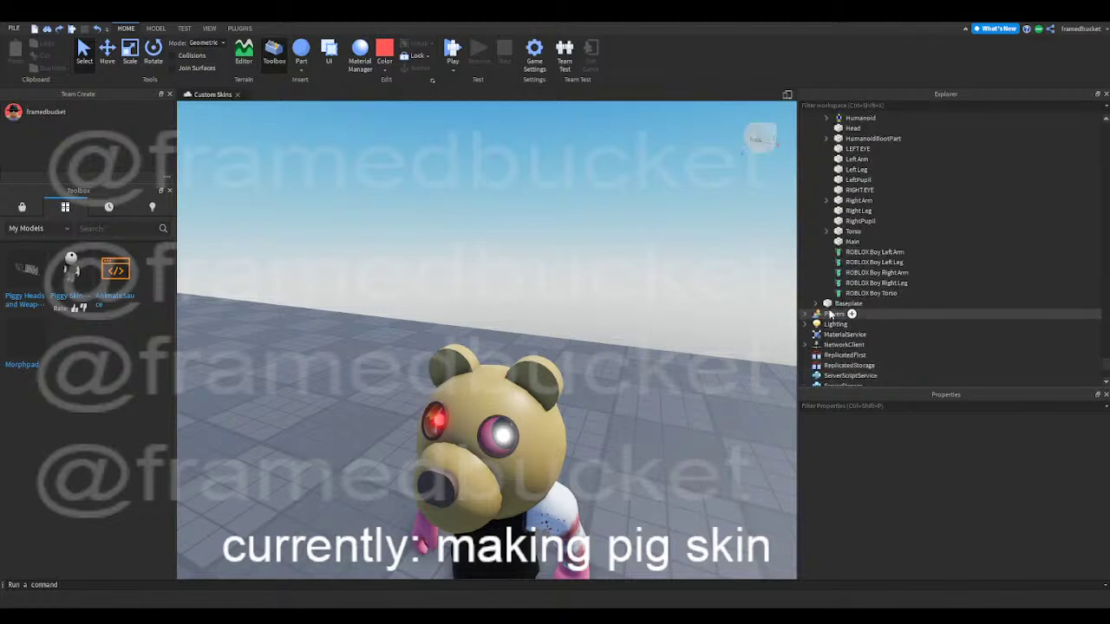
{"action": "left_click", "coordinate": [845, 216]}
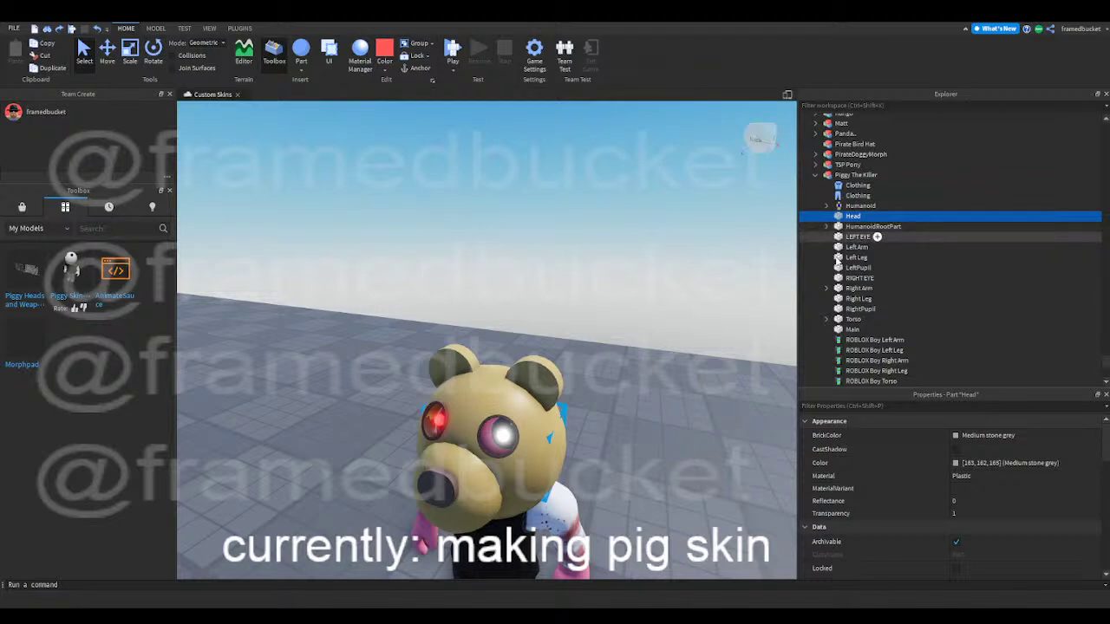
{"action": "left_click", "coordinate": [855, 319]}
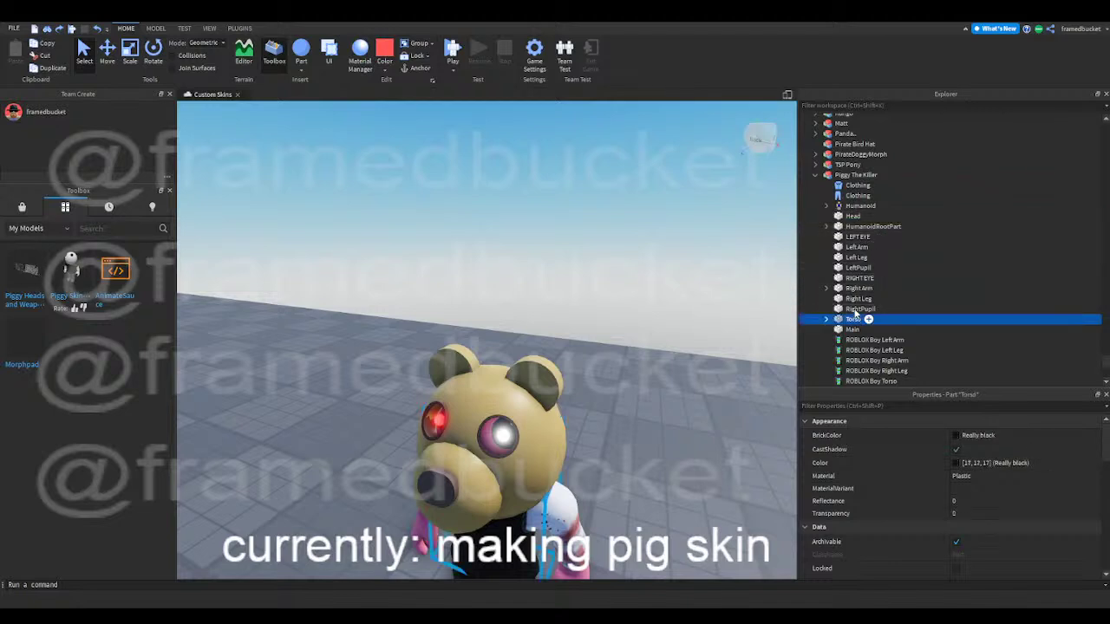
{"action": "scroll", "coordinate": [852, 291], "scroll_direction": "down", "scroll_amount": 2}
{"action": "scroll", "coordinate": [852, 286], "scroll_direction": "down", "scroll_amount": 1}
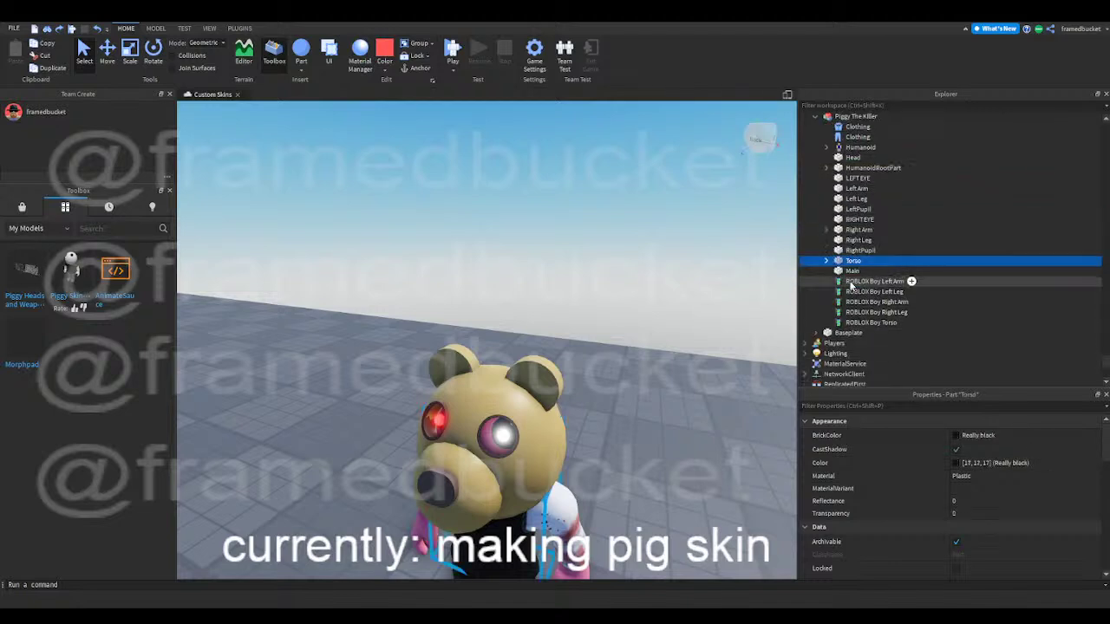
- Move the Bear Mask model into Piggy The Killer and ungroup it
{"action": "left_click", "coordinate": [546, 411]}
{"action": "left_click_drag", "start_coordinate": [936, 119], "coordinate": [858, 265]}
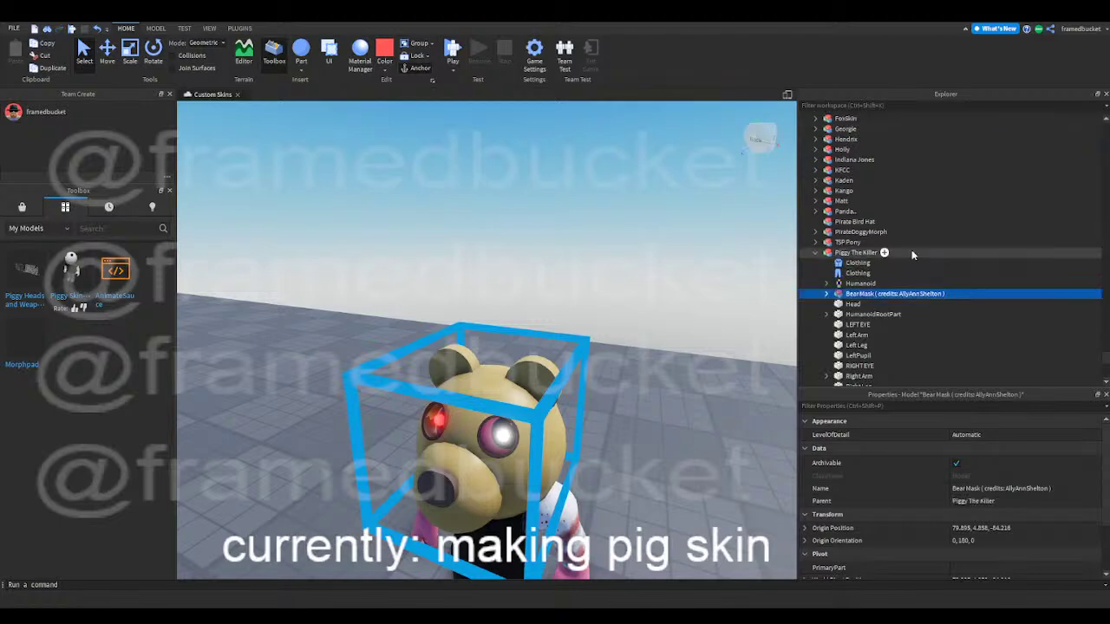
{"action": "key", "text": "ctrl+u"}
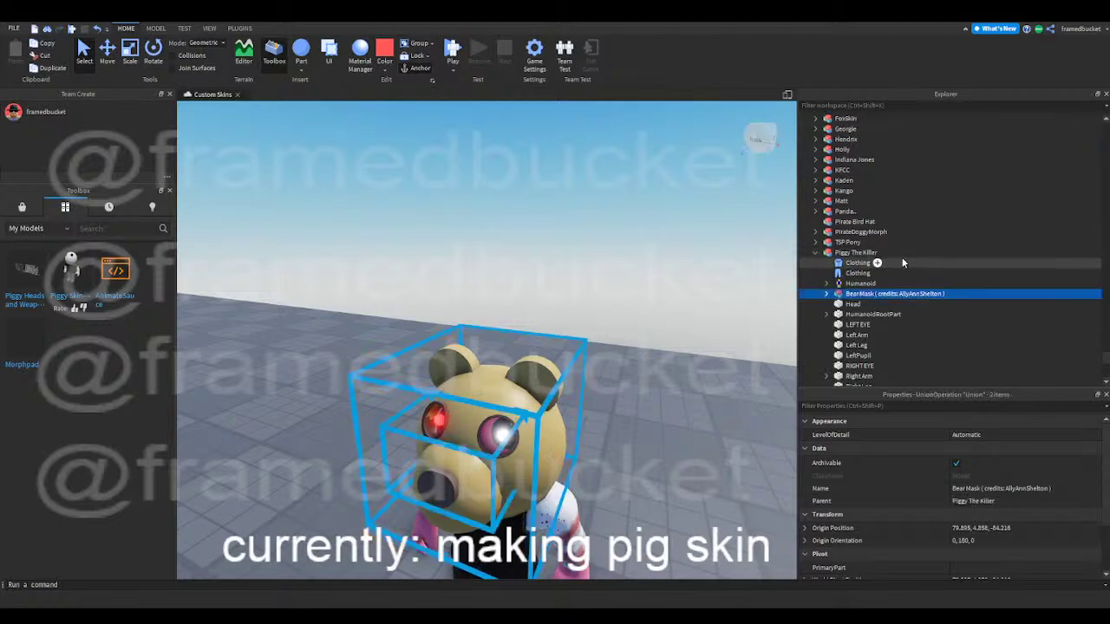
- Try moving the ungrouped mask's snout union sideways, undo the move, and select the union forming the rest of the head
{"action": "left_click", "coordinate": [854, 294]}
{"action": "left_click", "coordinate": [866, 324]}
{"action": "left_click", "coordinate": [853, 305]}
{"action": "left_click", "coordinate": [845, 287]}
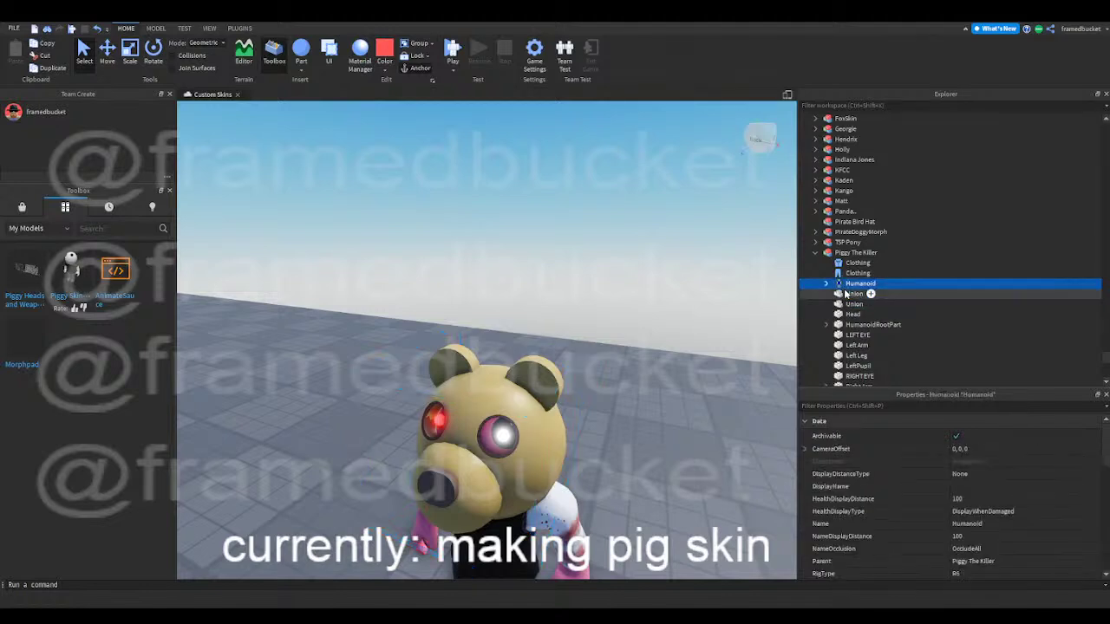
{"action": "left_click", "coordinate": [850, 294]}
{"action": "left_click", "coordinate": [108, 54]}
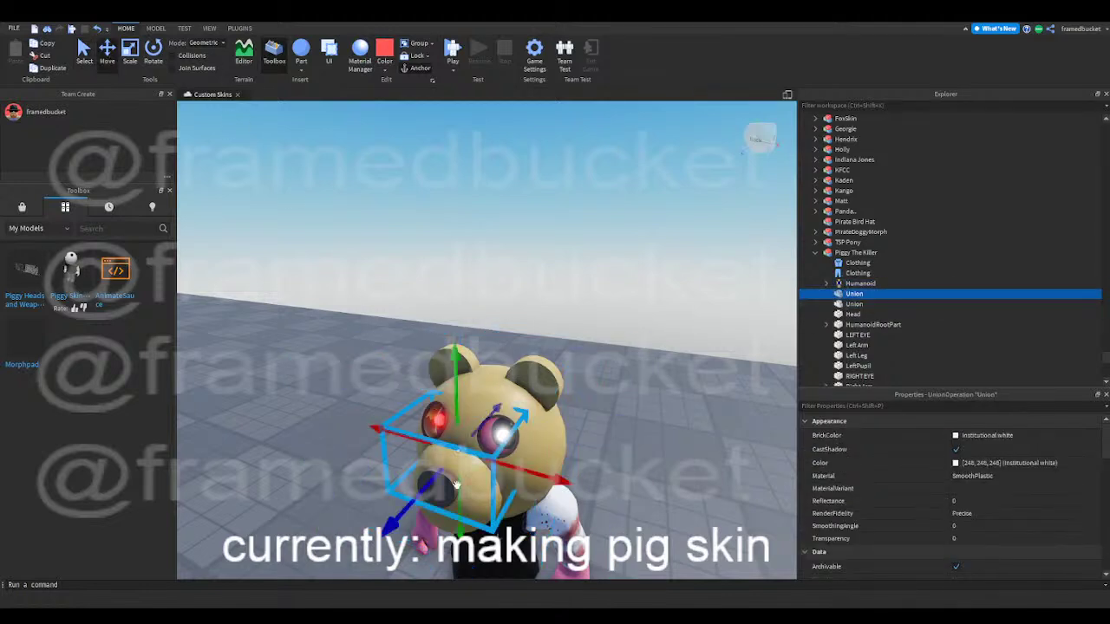
{"action": "left_click_drag", "start_coordinate": [410, 440], "coordinate": [325, 439]}
{"action": "key", "text": "ctrl+z"}
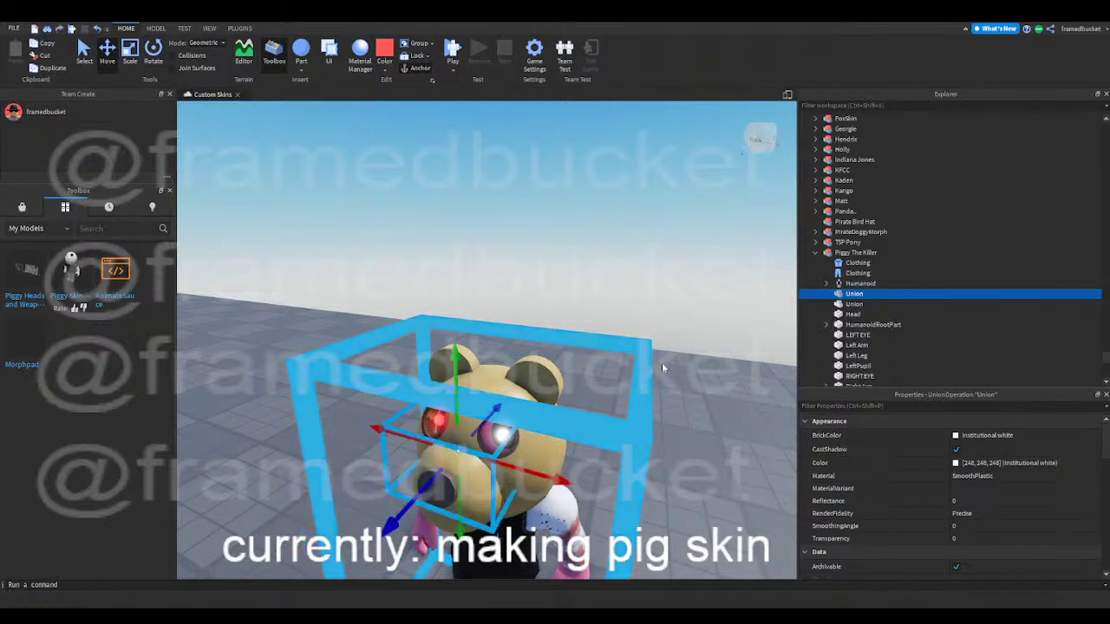
{"action": "left_click", "coordinate": [853, 304]}
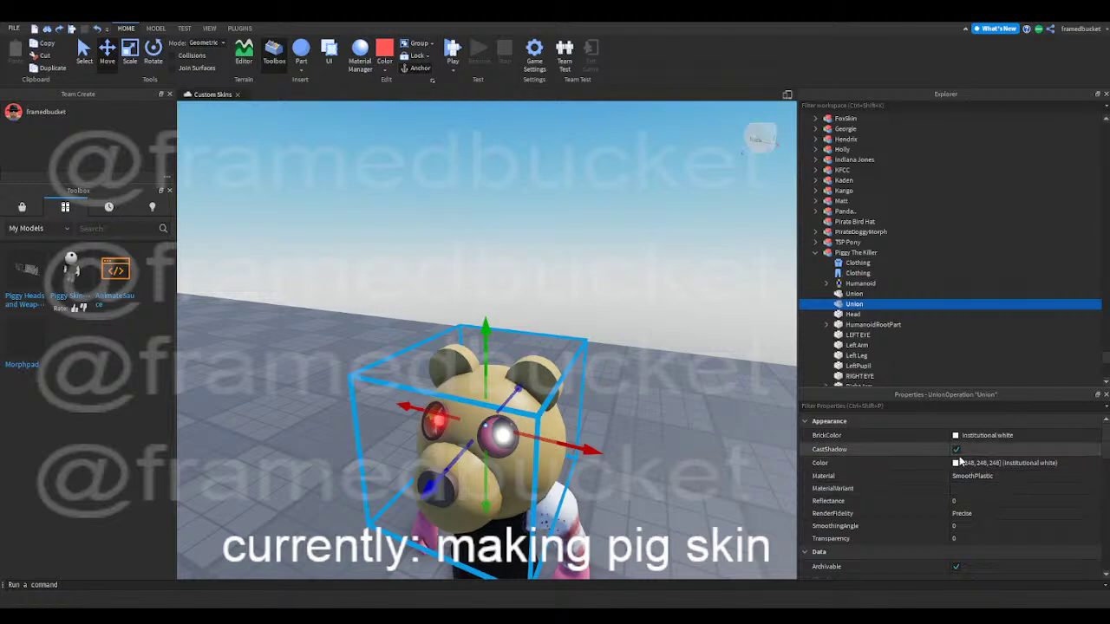
- Set the material of the selected bear mask union to Granite and check the head from several sides
{"action": "left_click", "coordinate": [984, 477]}
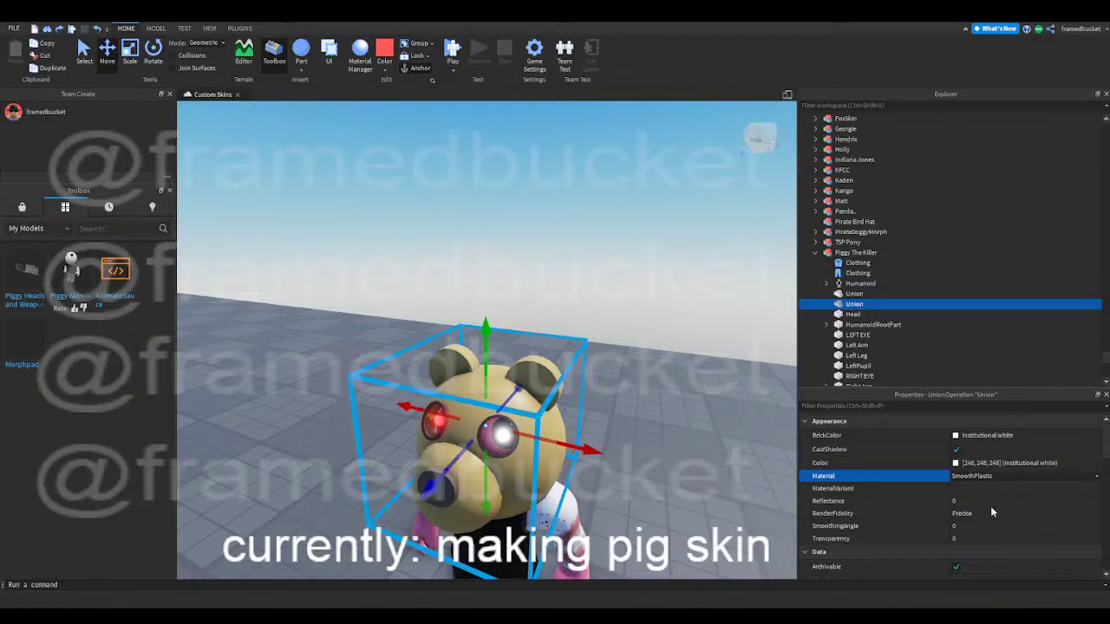
{"action": "left_click", "coordinate": [990, 506]}
{"action": "left_click", "coordinate": [998, 478]}
{"action": "left_click", "coordinate": [968, 530]}
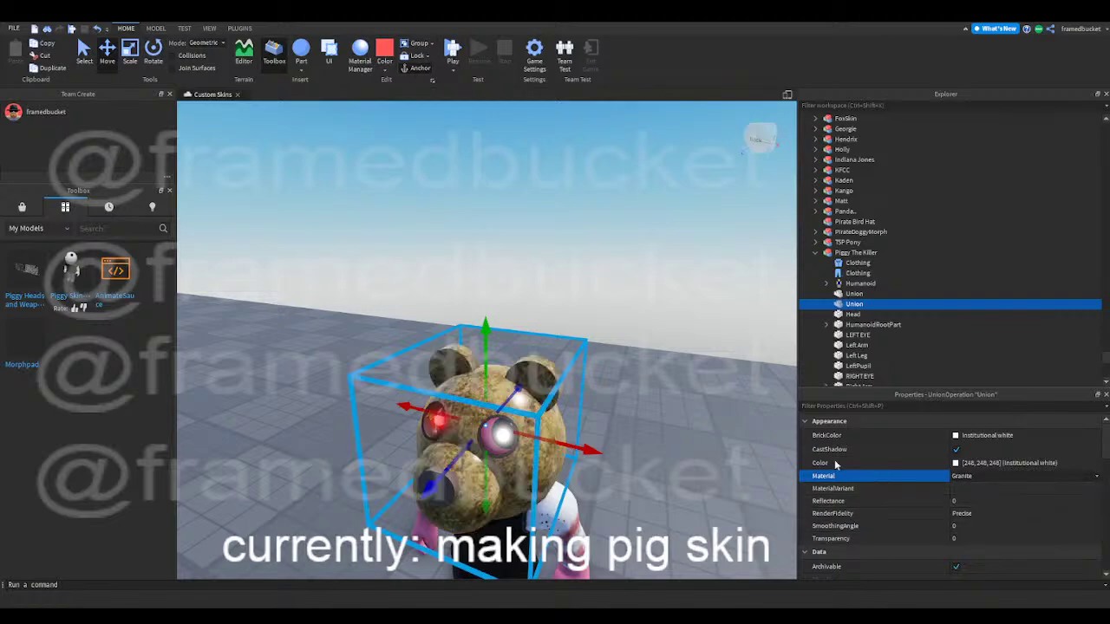
{"action": "key", "text": "d"}
{"action": "right_click_drag", "start_coordinate": [689, 408], "coordinate": [687, 402]}
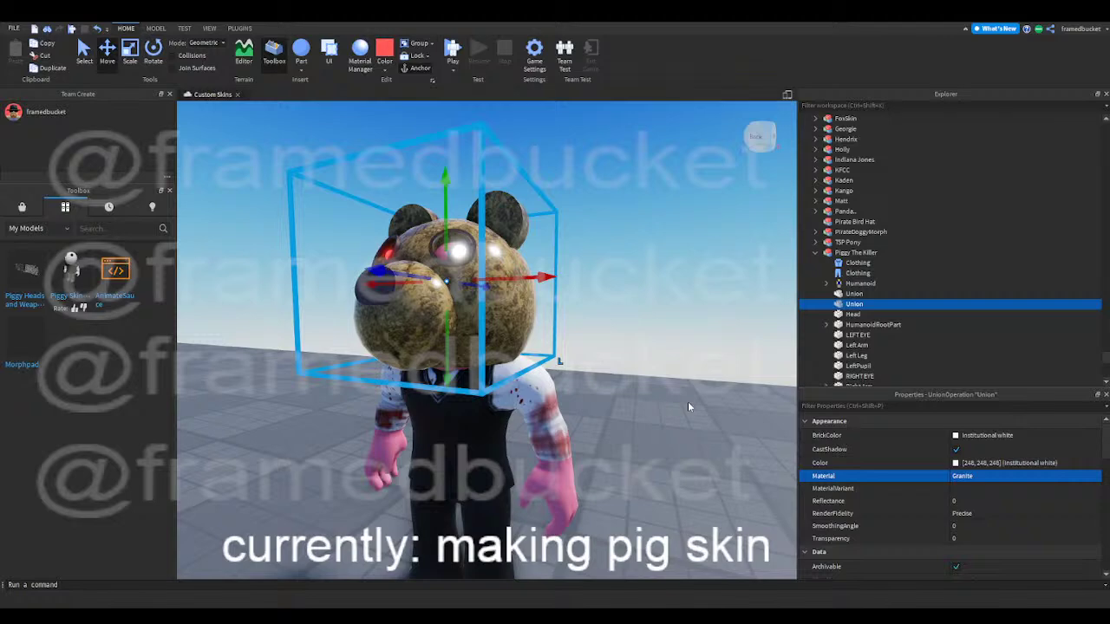
{"action": "left_click", "coordinate": [689, 406]}
{"action": "right_click_drag", "start_coordinate": [690, 406], "coordinate": [674, 334]}
{"action": "scroll", "coordinate": [693, 346], "scroll_direction": "up", "scroll_amount": 2}
{"action": "scroll", "coordinate": [689, 314], "scroll_direction": "down", "scroll_amount": 3}
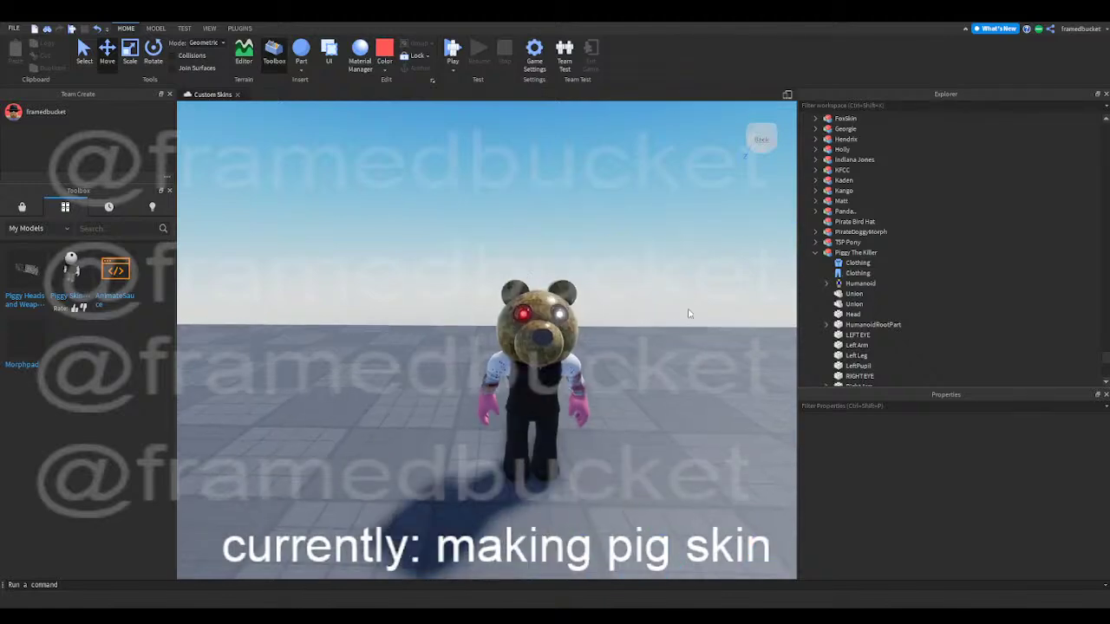
{"action": "right_click_drag", "start_coordinate": [689, 312], "coordinate": [686, 310]}
- Examine the wall of heads, weapons and accessories for an item that suits the skin
{"action": "scroll", "coordinate": [680, 308], "scroll_direction": "up", "scroll_amount": 4}
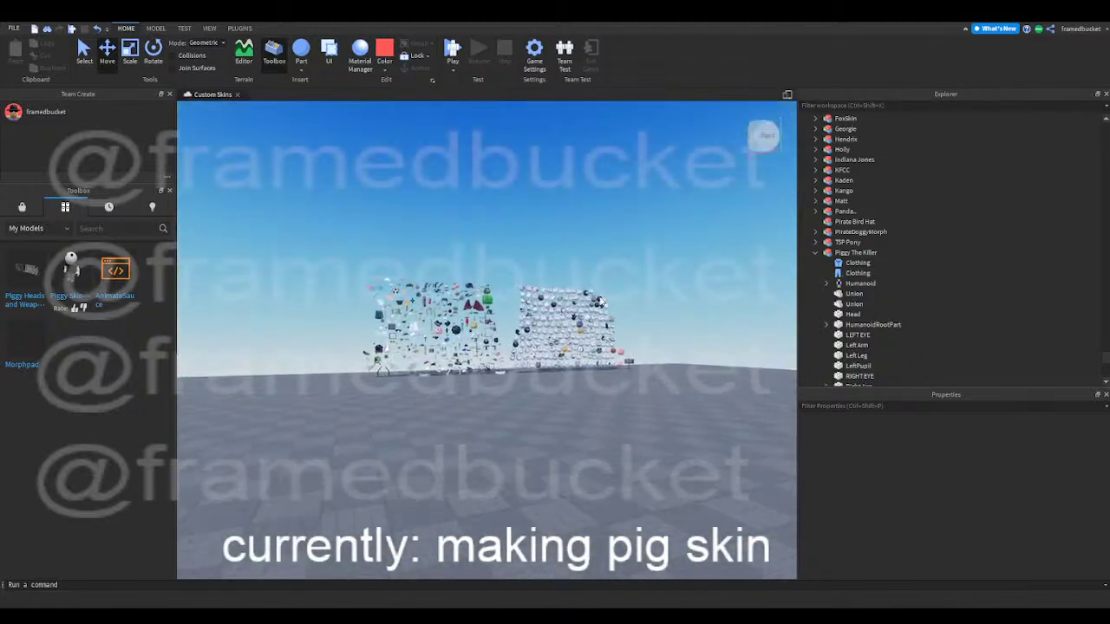
{"action": "scroll", "coordinate": [403, 324], "scroll_direction": "up", "scroll_amount": 5}
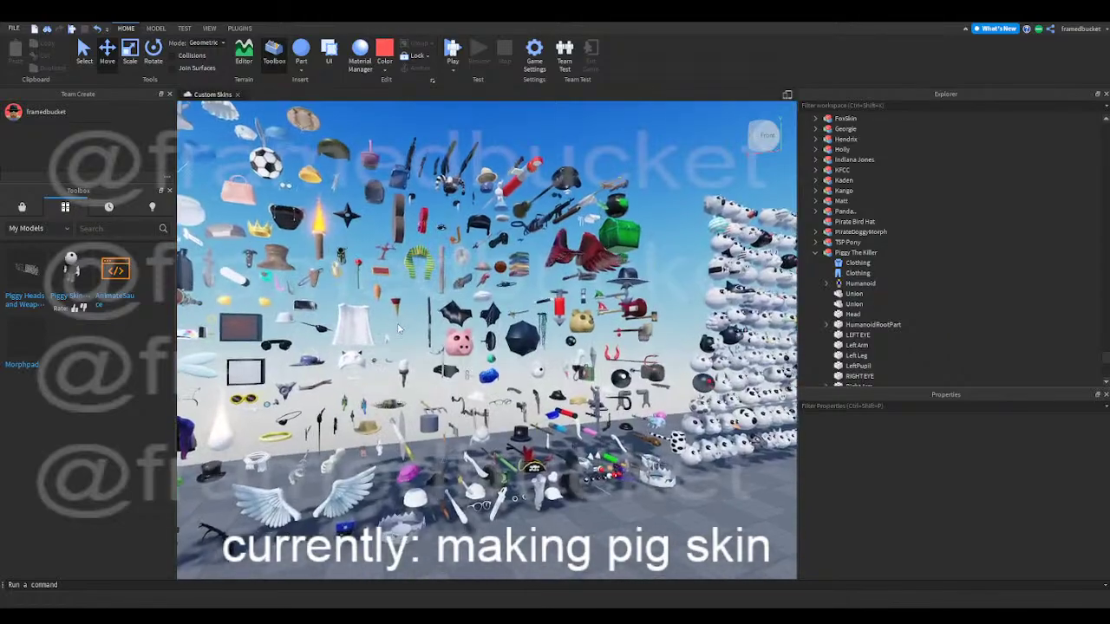
{"action": "scroll", "coordinate": [489, 326], "scroll_direction": "up", "scroll_amount": 5}
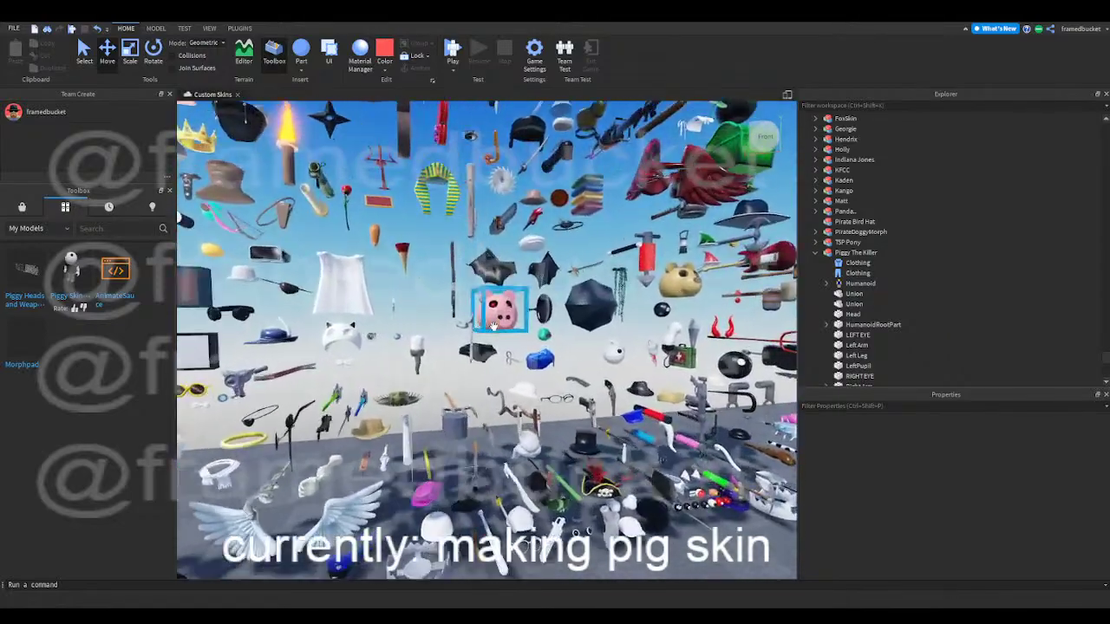
{"action": "key", "text": "w"}
{"action": "key", "text": "d"}
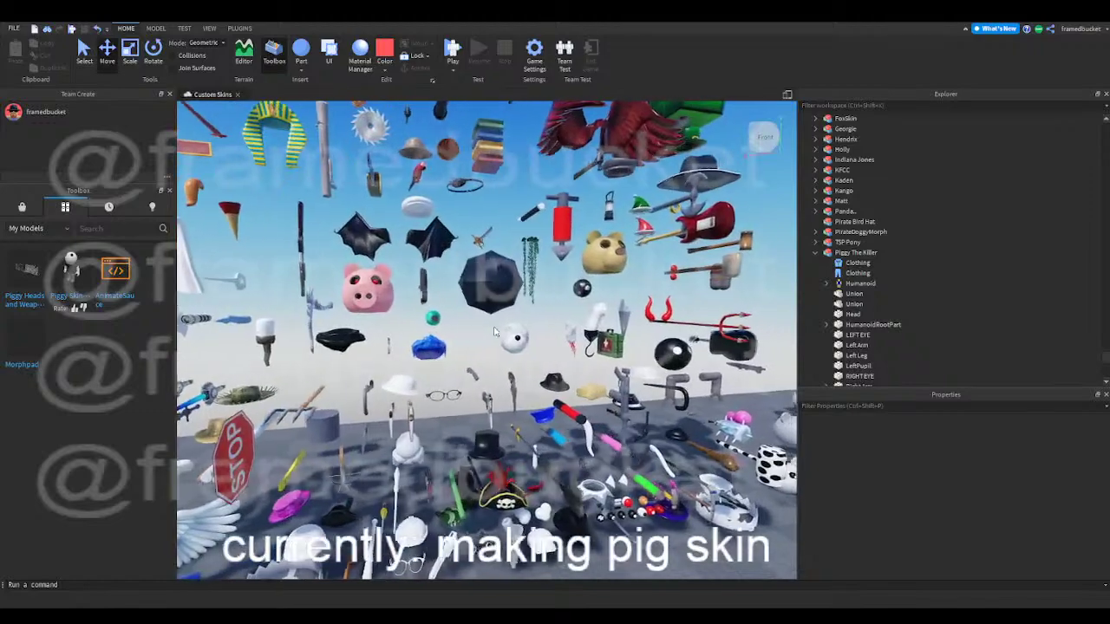
{"action": "key", "text": "d"}
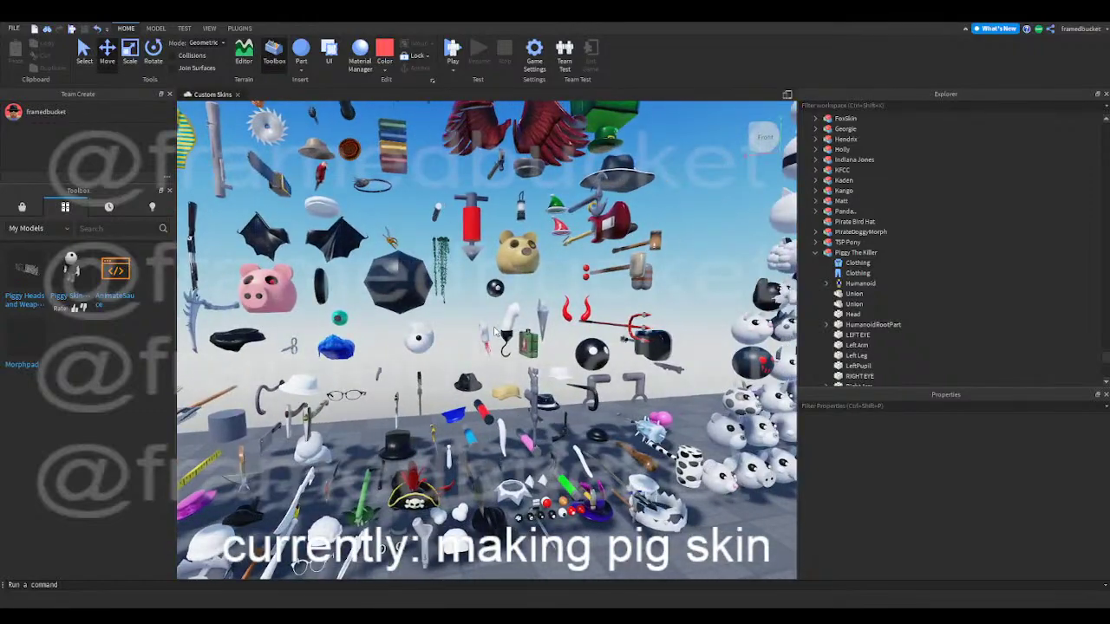
{"action": "key", "text": "a"}
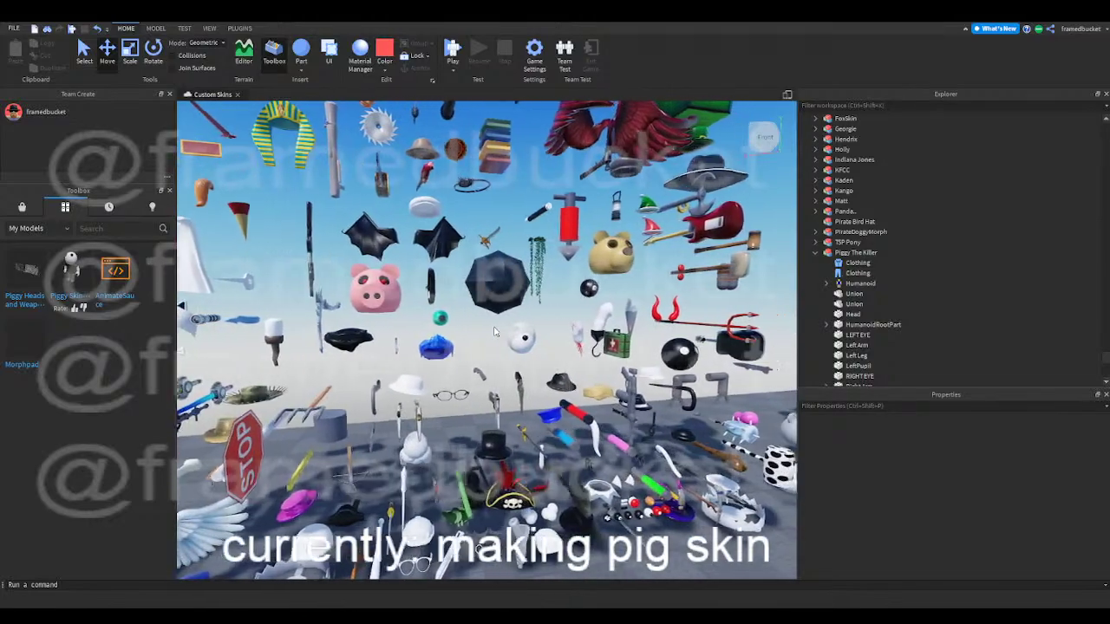
{"action": "key", "text": "d"}
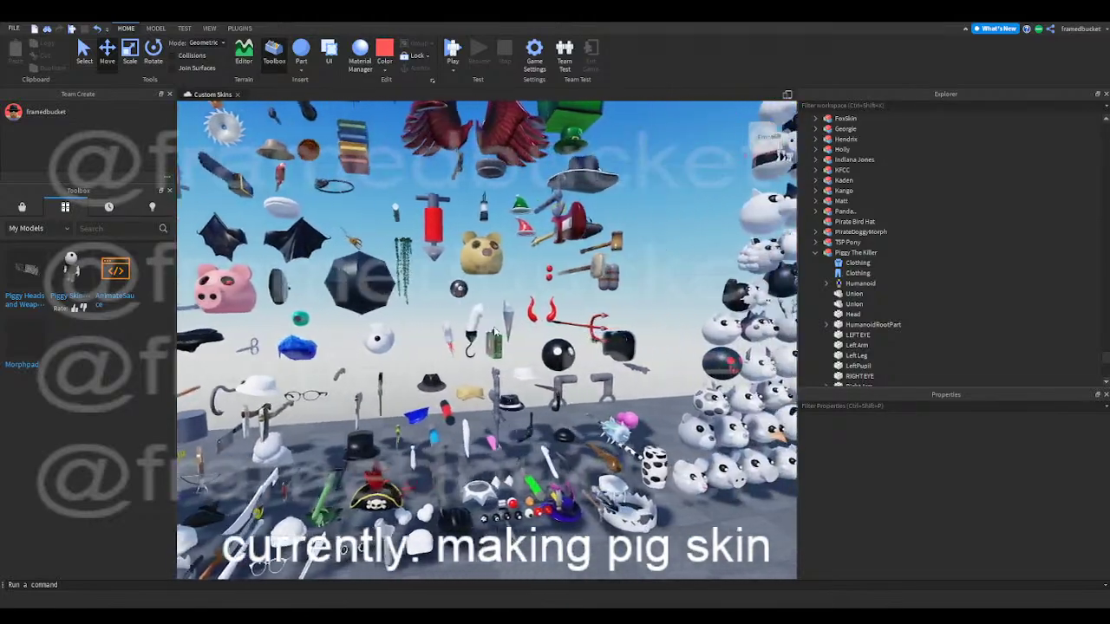
{"action": "key", "text": "a"}
{"action": "key", "text": "a"}
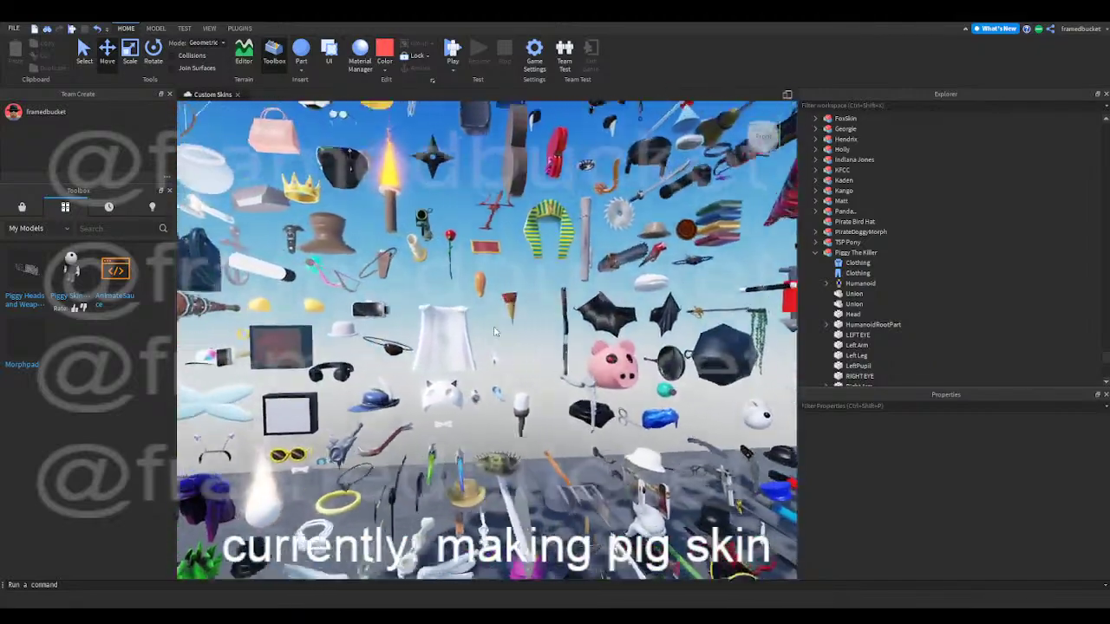
{"action": "key", "text": "a"}
{"action": "key", "text": "d"}
{"action": "right_click_drag", "start_coordinate": [494, 326], "coordinate": [531, 309]}
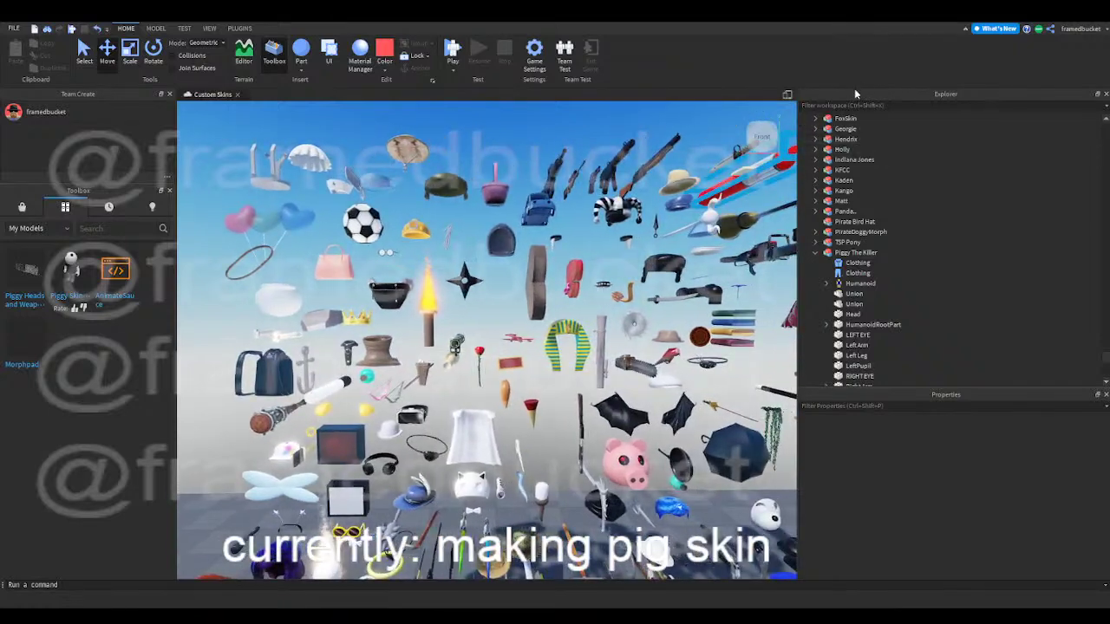
- Search the Explorer for "chain" and inspect the Chainsaw, Lowpoly Chainsaw and Worn Chainsaw models
{"action": "left_click", "coordinate": [855, 106]}
{"action": "type", "text": "chain"}
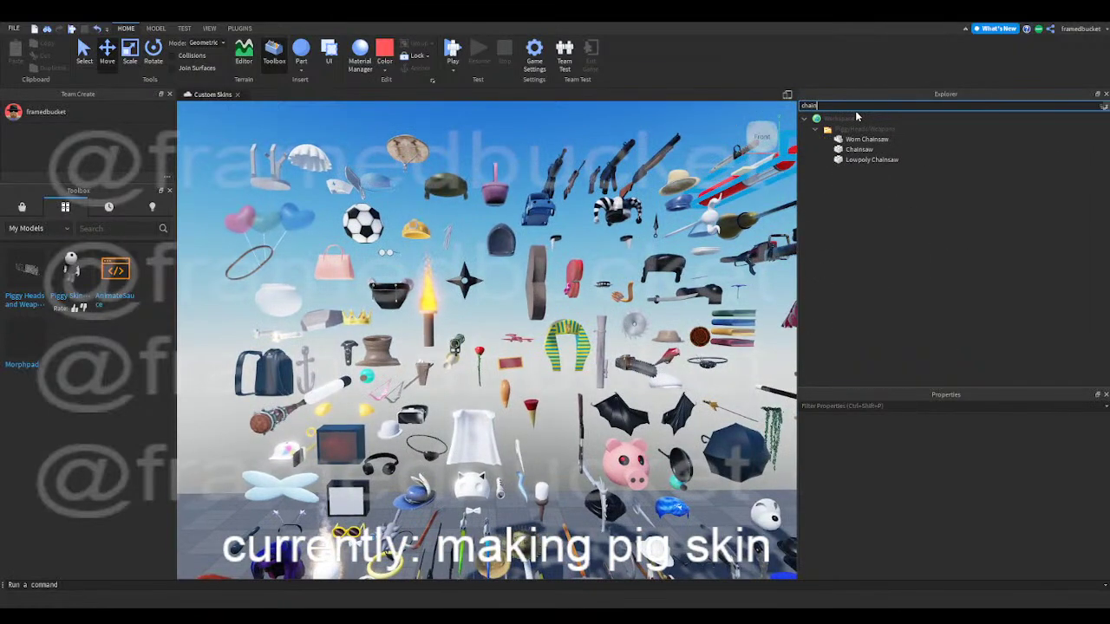
{"action": "left_click", "coordinate": [867, 149]}
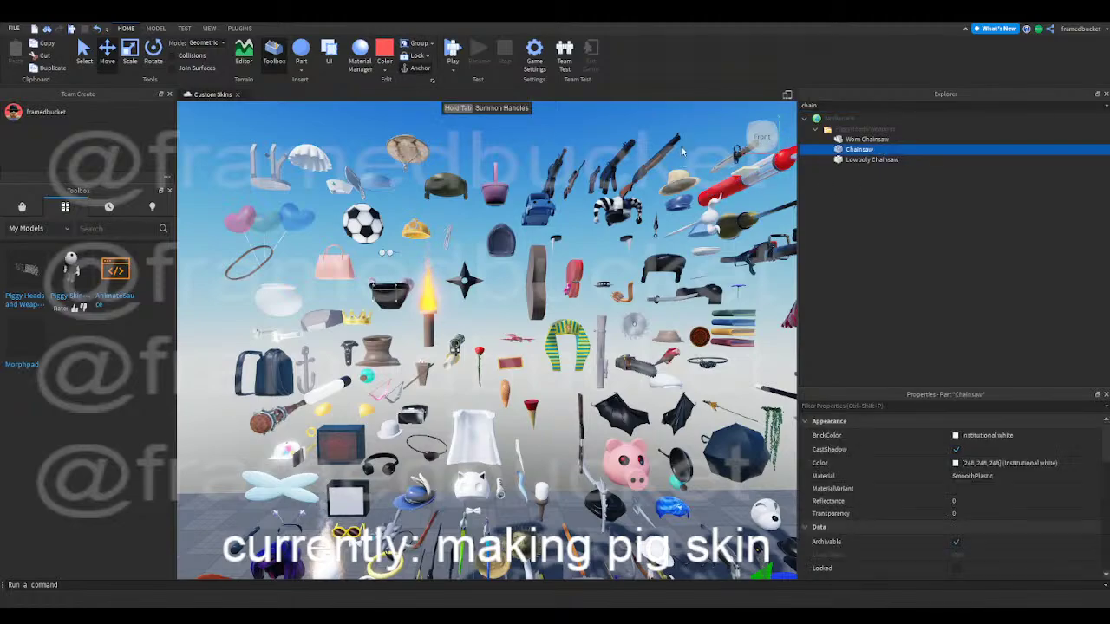
{"action": "key", "text": "f"}
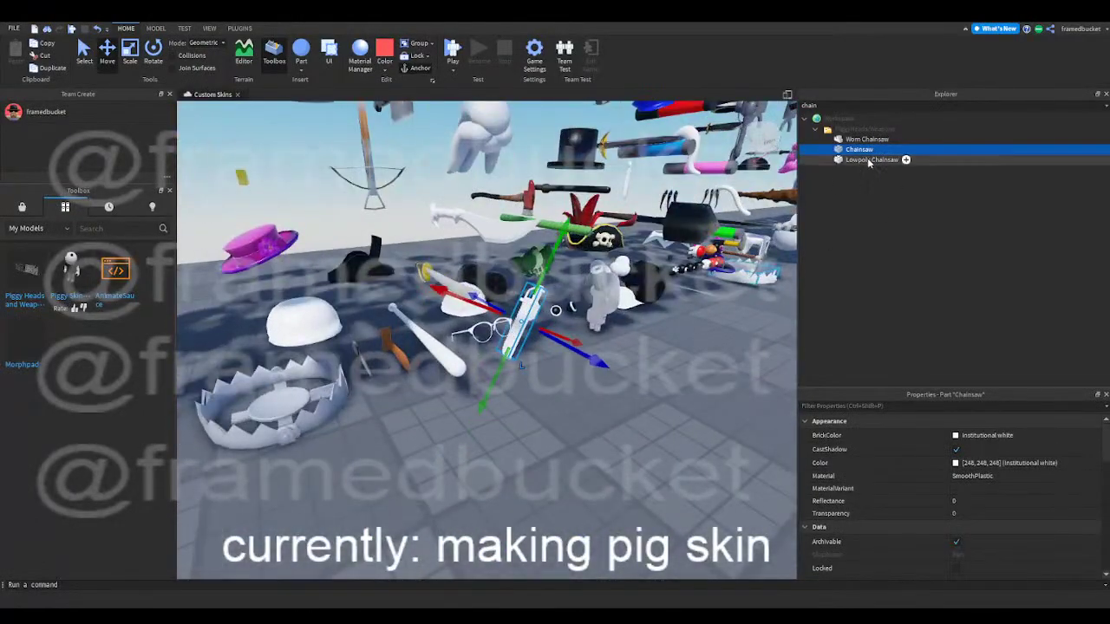
{"action": "left_click", "coordinate": [902, 159]}
{"action": "key", "text": "f"}
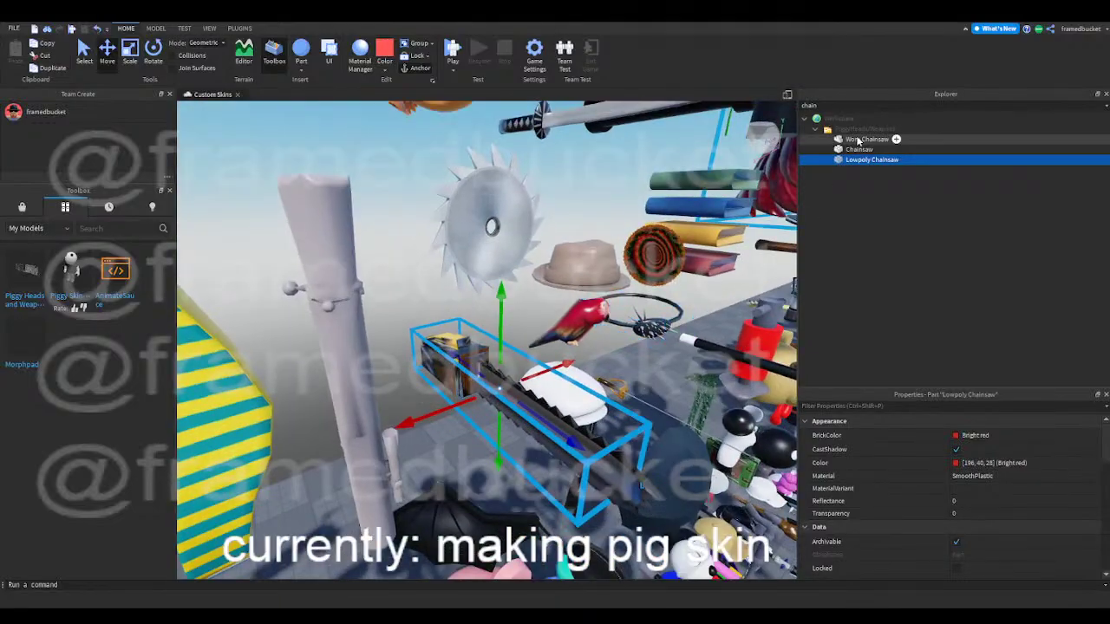
{"action": "left_click", "coordinate": [867, 139]}
{"action": "key", "text": "f"}
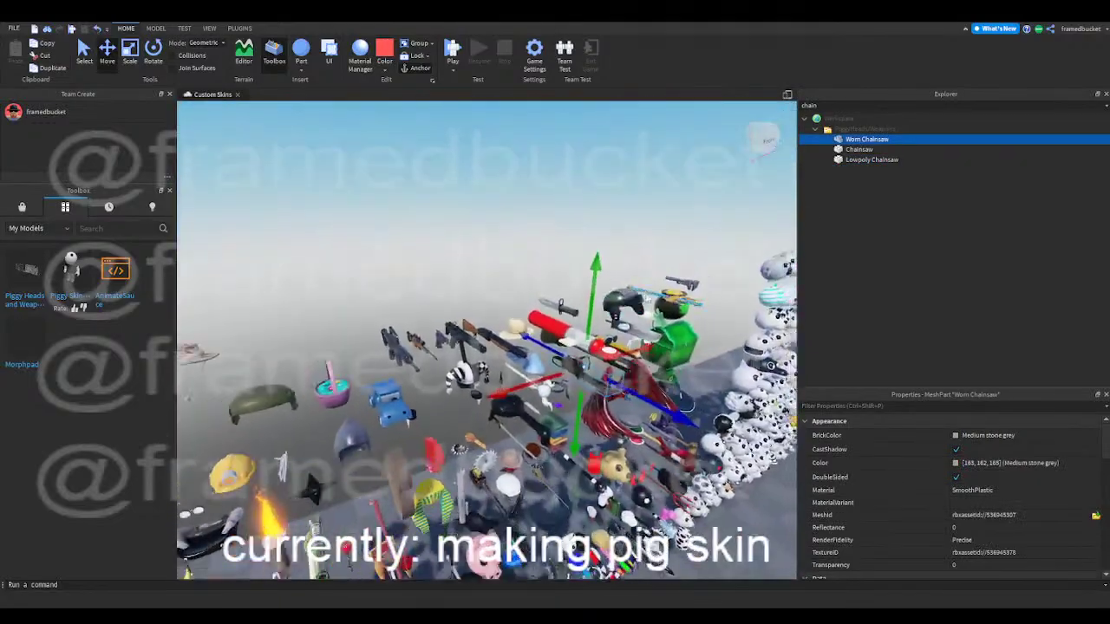
- Copy the Worn Chainsaw, paste it into the Workspace, and clear the "chain" filter from the Explorer
{"action": "key", "text": "ctrl+c"}
{"action": "key", "text": "ctrl+v"}
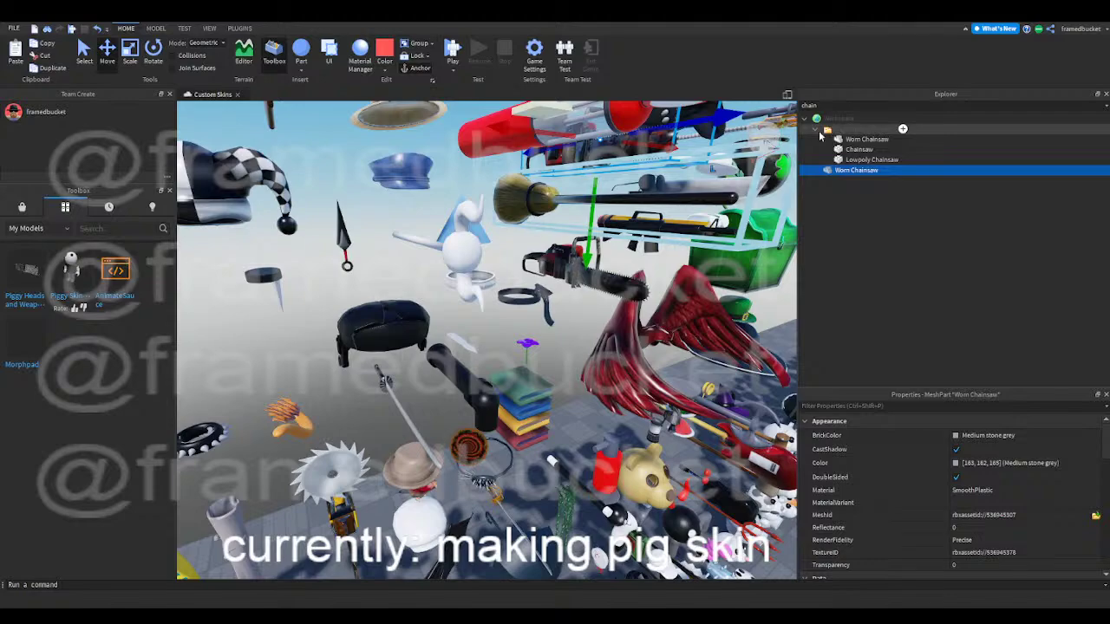
{"action": "double_click", "coordinate": [819, 106]}
{"action": "type", "text": "d"}
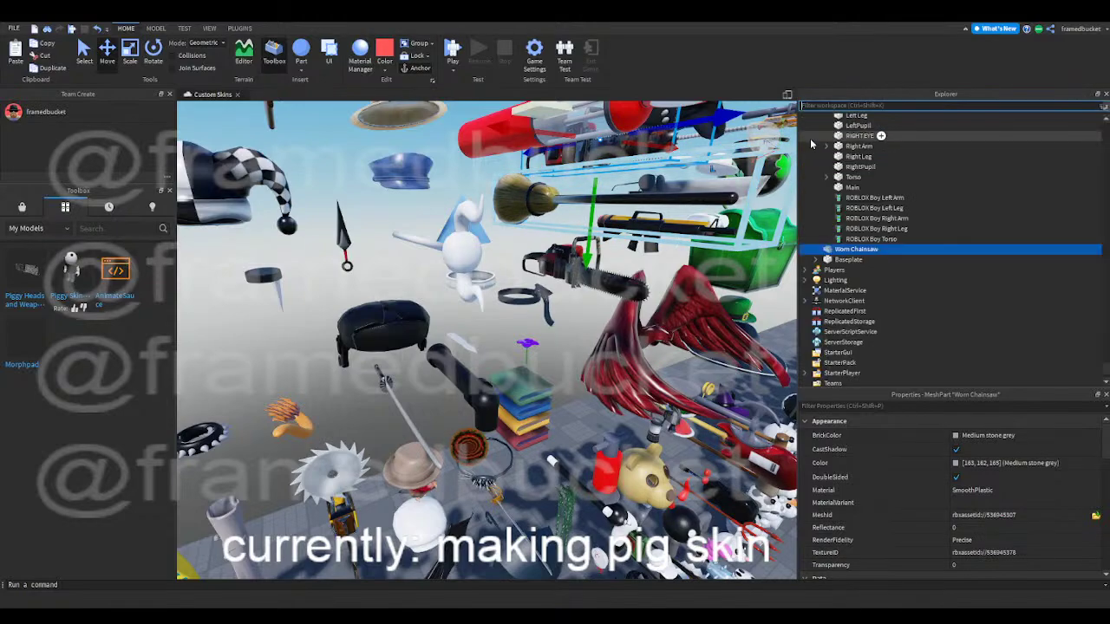
- Move the copied Worn Chainsaw away from the item wall onto the open baseplate
{"action": "key", "text": "s"}
{"action": "right_click_drag", "start_coordinate": [692, 174], "coordinate": [628, 219]}
{"action": "mouse_move", "coordinate": [577, 234]}
{"action": "left_mouse_down"}
{"action": "mouse_move", "coordinate": [639, 224]}
{"action": "mouse_move", "coordinate": [593, 231]}
{"action": "left_mouse_up"}
{"action": "right_click_drag", "start_coordinate": [639, 224], "coordinate": [593, 231]}
{"action": "key", "text": "w"}
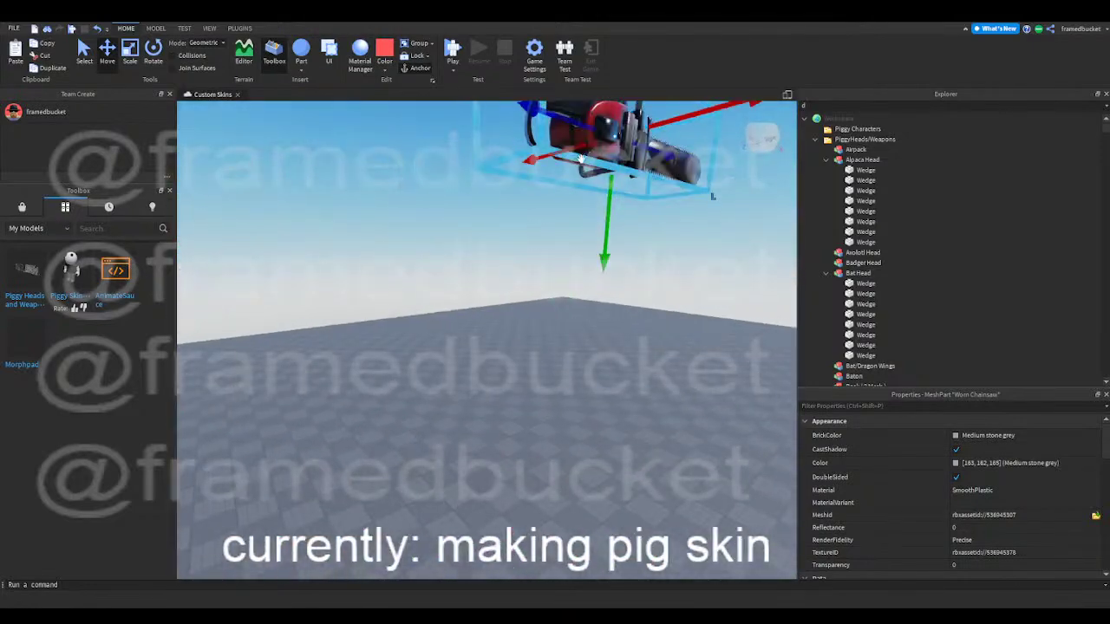
{"action": "left_click_drag", "start_coordinate": [579, 158], "coordinate": [599, 196]}
{"action": "right_click_drag", "start_coordinate": [579, 159], "coordinate": [599, 196]}
{"action": "left_click_drag", "start_coordinate": [599, 196], "coordinate": [590, 174]}
{"action": "right_click_drag", "start_coordinate": [599, 196], "coordinate": [590, 174]}
{"action": "left_click_drag", "start_coordinate": [590, 174], "coordinate": [600, 204]}
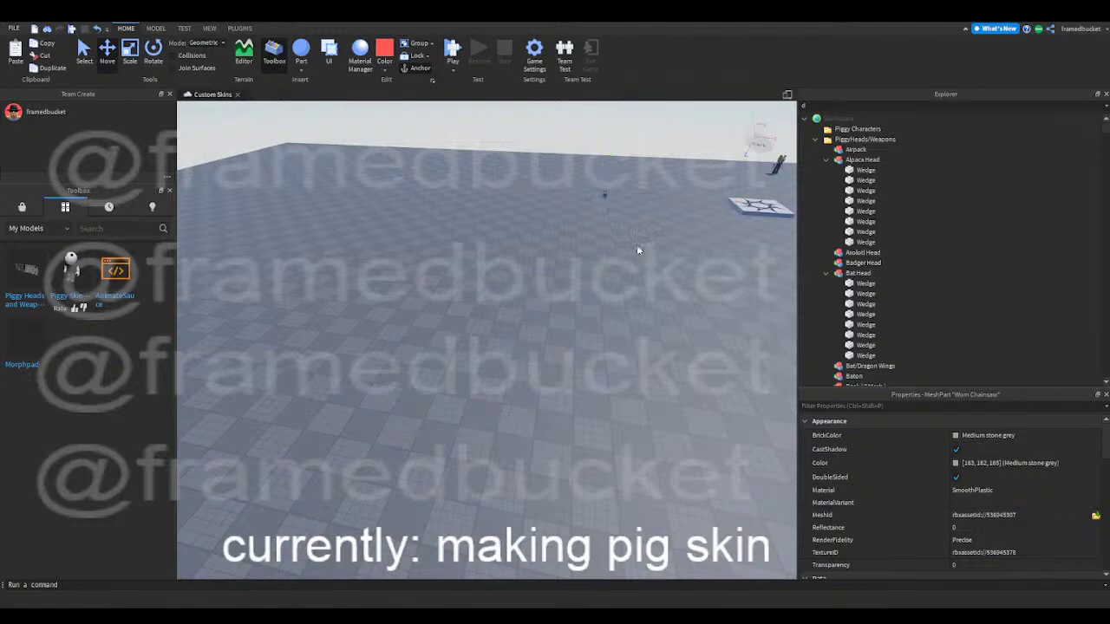
{"action": "left_click", "coordinate": [635, 249]}
- Clear the stray Explorer filter and bring the Worn Chainsaw farther across the baseplate towards Piggy The Killer
{"action": "left_click", "coordinate": [812, 105]}
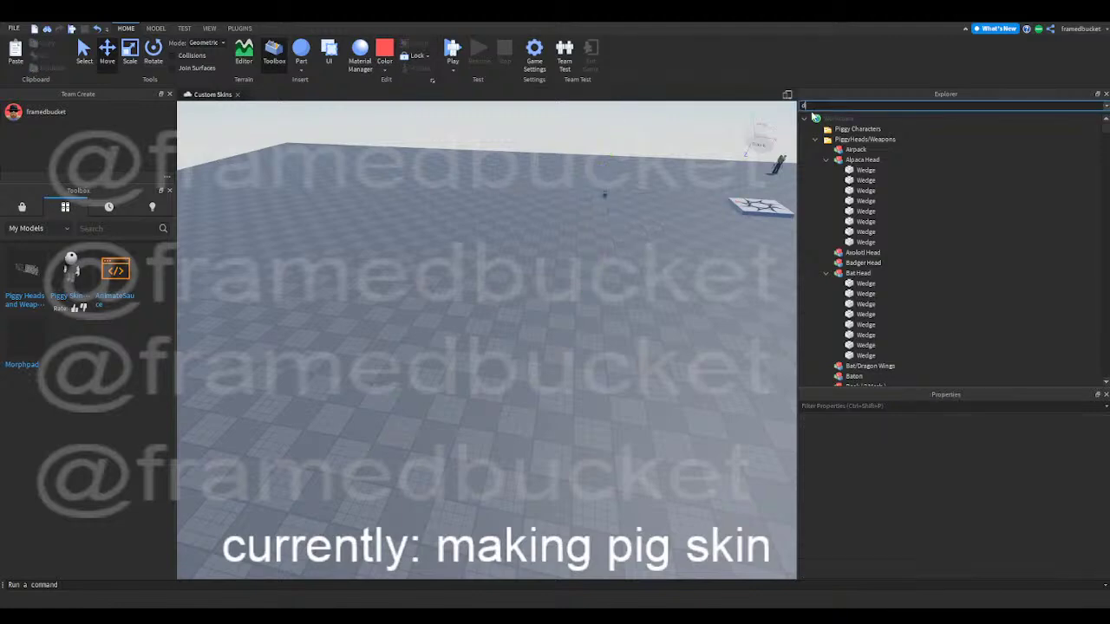
{"action": "key", "text": "BackSpace"}
{"action": "right_click_drag", "start_coordinate": [592, 240], "coordinate": [519, 254]}
{"action": "key", "text": "w"}
{"action": "key", "text": "w"}
{"action": "key", "text": "e"}
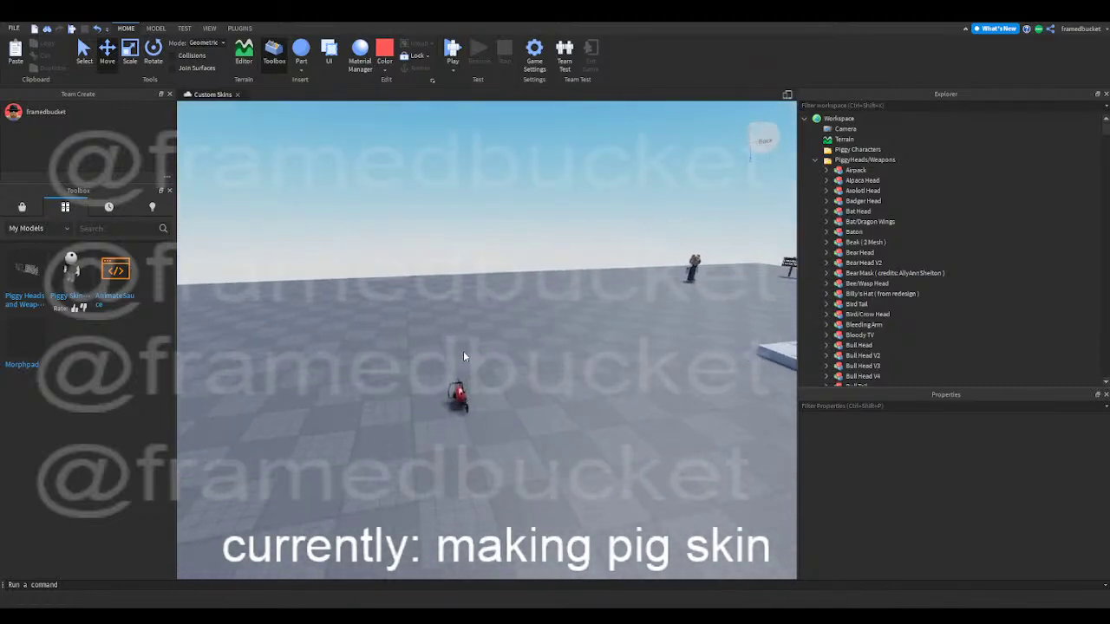
{"action": "key", "text": "w"}
{"action": "key", "text": "w"}
{"action": "left_click_drag", "start_coordinate": [447, 424], "coordinate": [667, 275]}
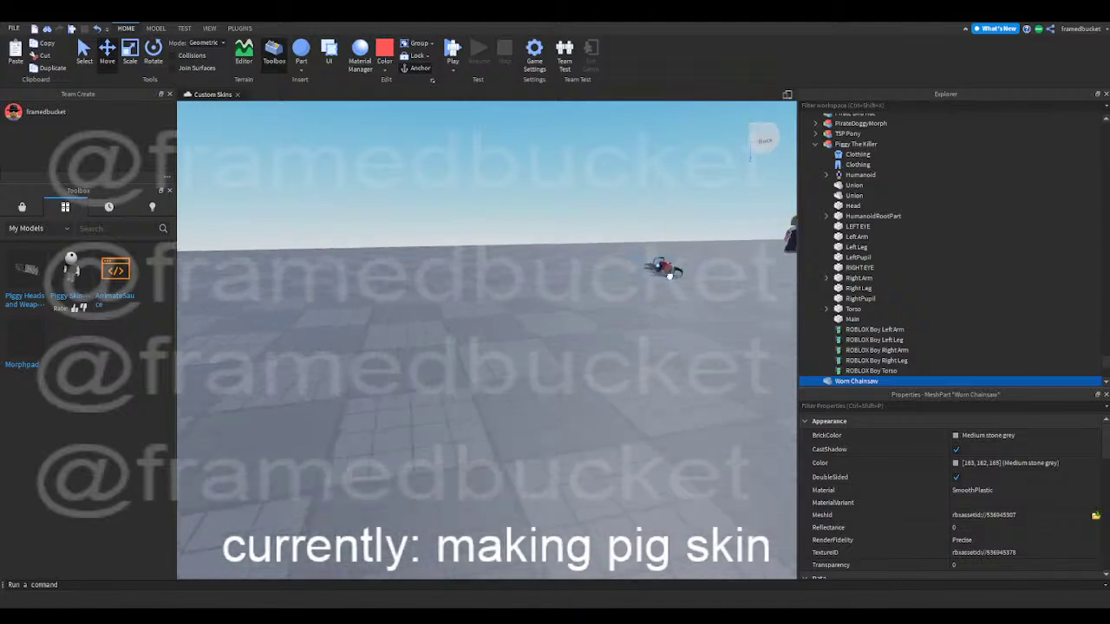
{"action": "key", "text": "f"}
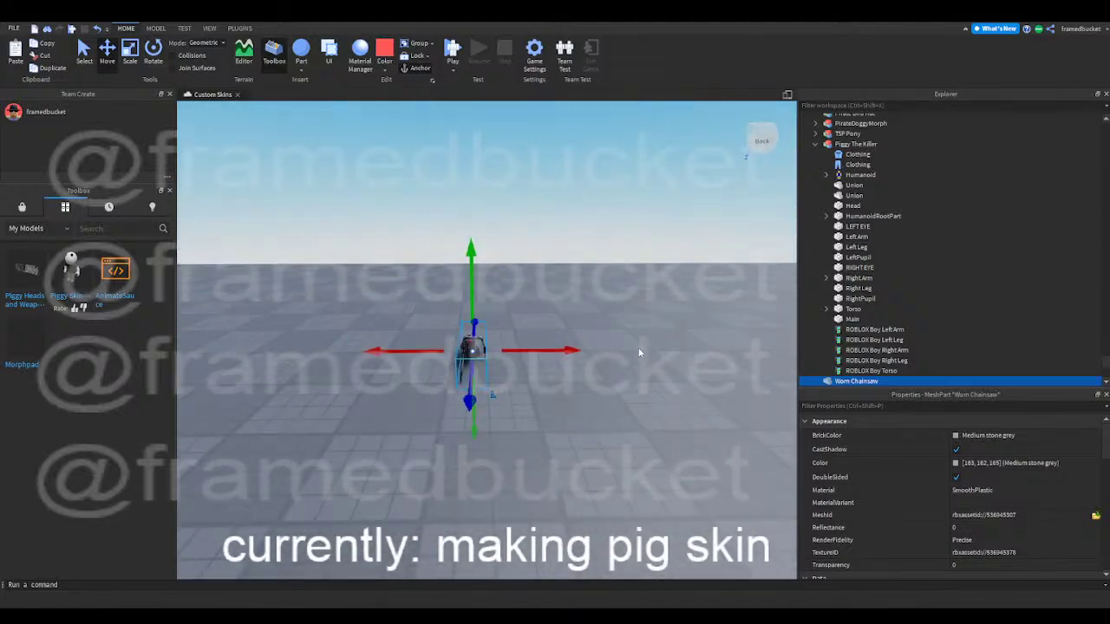
- Slide the Worn Chainsaw sideways along the floor until it lies in front of Piggy The Killer
{"action": "left_click_drag", "start_coordinate": [468, 346], "coordinate": [726, 340]}
{"action": "key", "text": "d"}
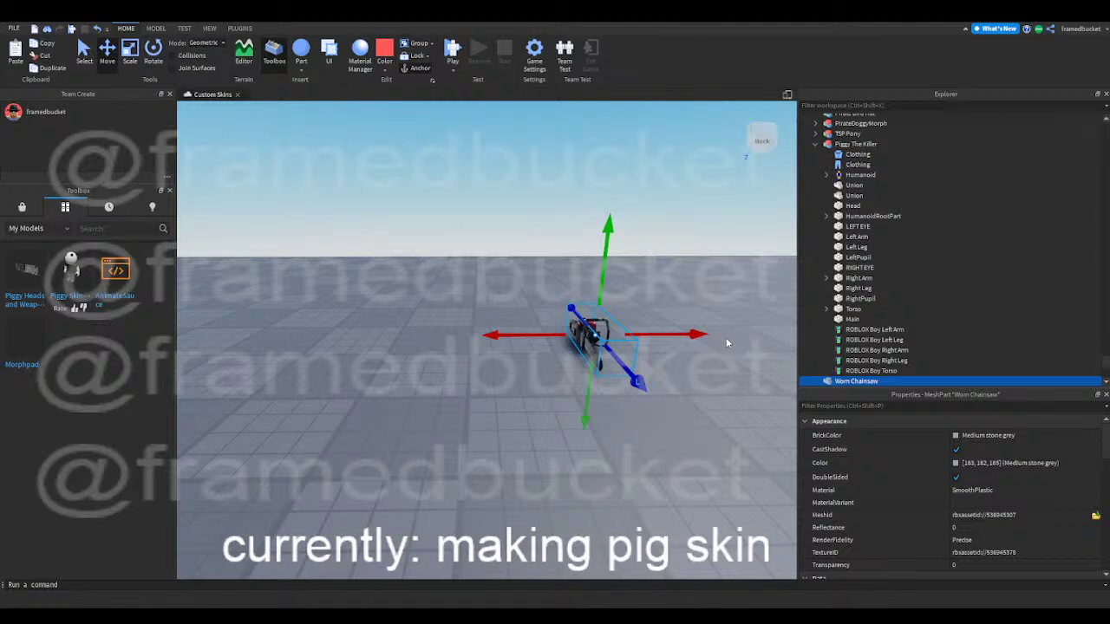
{"action": "key", "text": "d"}
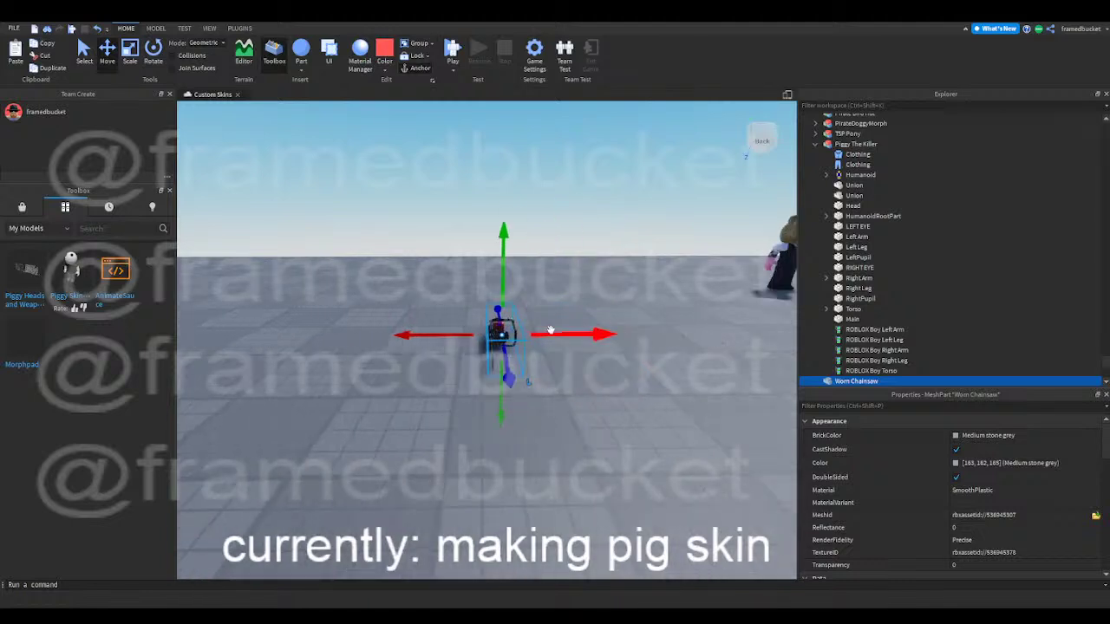
{"action": "left_click_drag", "start_coordinate": [554, 331], "coordinate": [666, 325]}
{"action": "right_click_drag", "start_coordinate": [665, 325], "coordinate": [666, 325]}
{"action": "left_click_drag", "start_coordinate": [666, 325], "coordinate": [664, 325]}
{"action": "right_click_drag", "start_coordinate": [666, 326], "coordinate": [665, 325]}
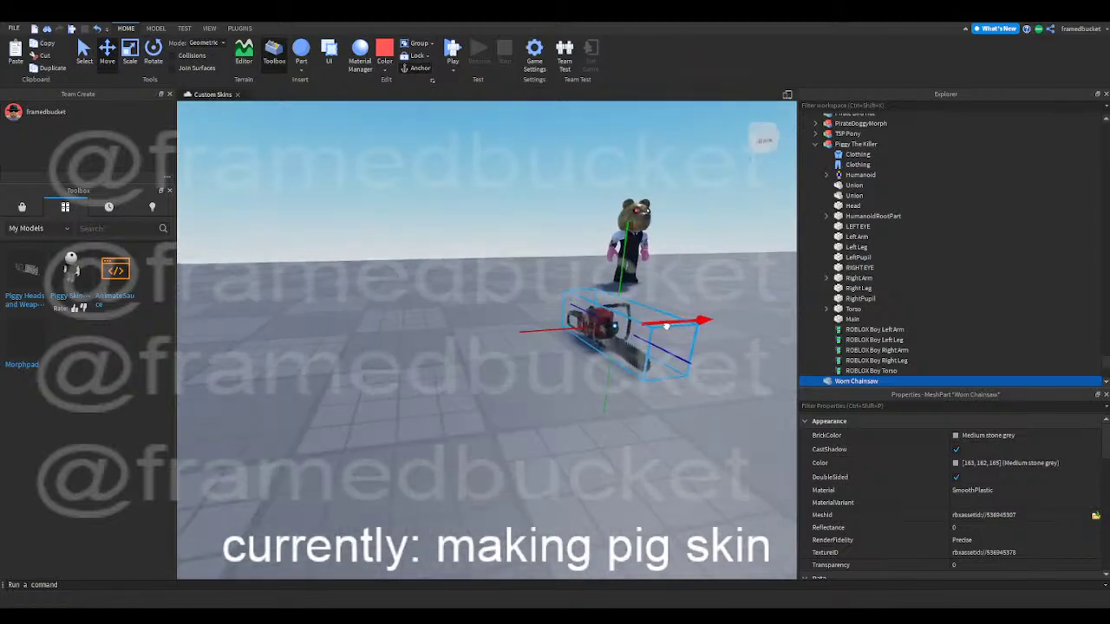
{"action": "left_click_drag", "start_coordinate": [665, 325], "coordinate": [666, 326]}
{"action": "right_click_drag", "start_coordinate": [664, 325], "coordinate": [666, 326]}
{"action": "left_click_drag", "start_coordinate": [666, 326], "coordinate": [704, 349]}
{"action": "left_click_drag", "start_coordinate": [623, 390], "coordinate": [563, 329]}
- Examine the Worn Chainsaw's size, orientation and handle in relation to Piggy The Killer
{"action": "right_click_drag", "start_coordinate": [692, 368], "coordinate": [692, 368]}
{"action": "key", "text": "w"}
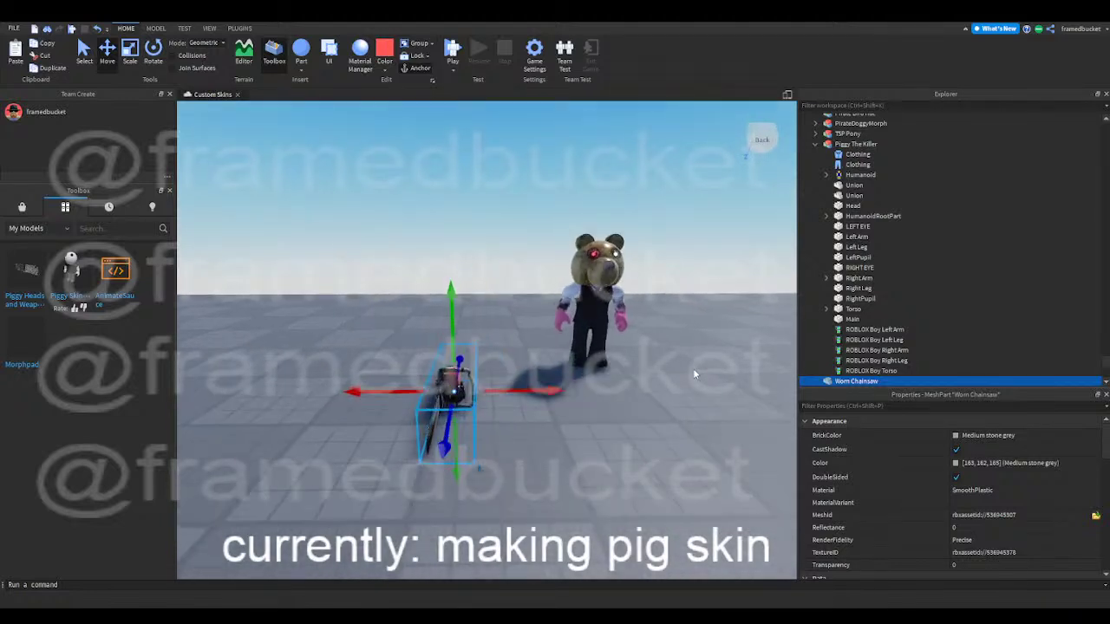
{"action": "key", "text": "w"}
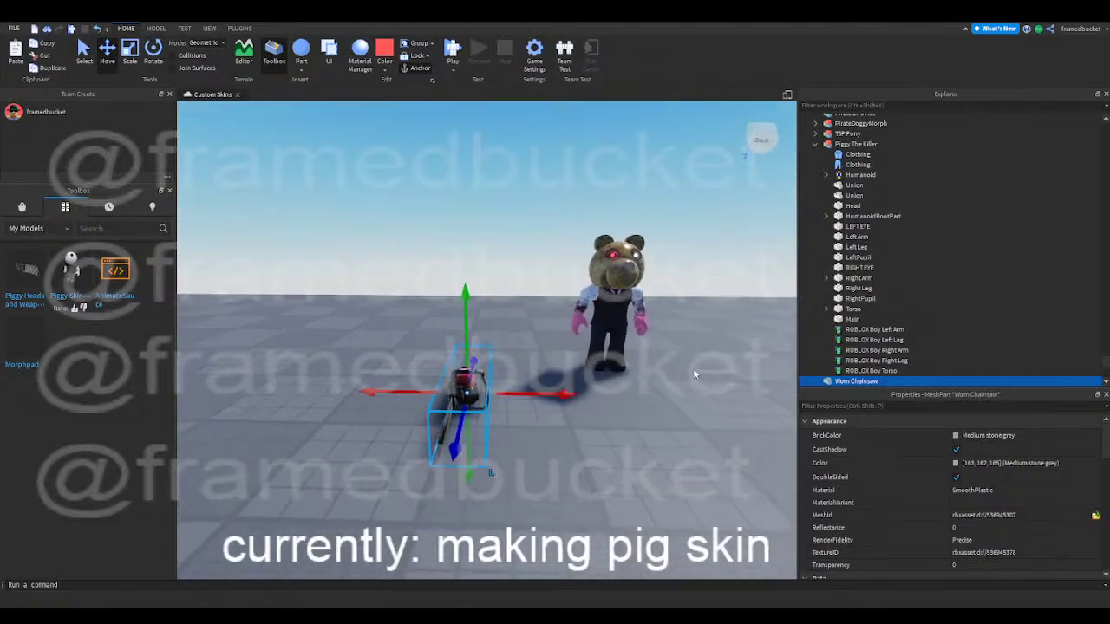
{"action": "key", "text": "w"}
{"action": "key", "text": "a"}
{"action": "right_click_drag", "start_coordinate": [670, 399], "coordinate": [669, 400]}
{"action": "key", "text": "d"}
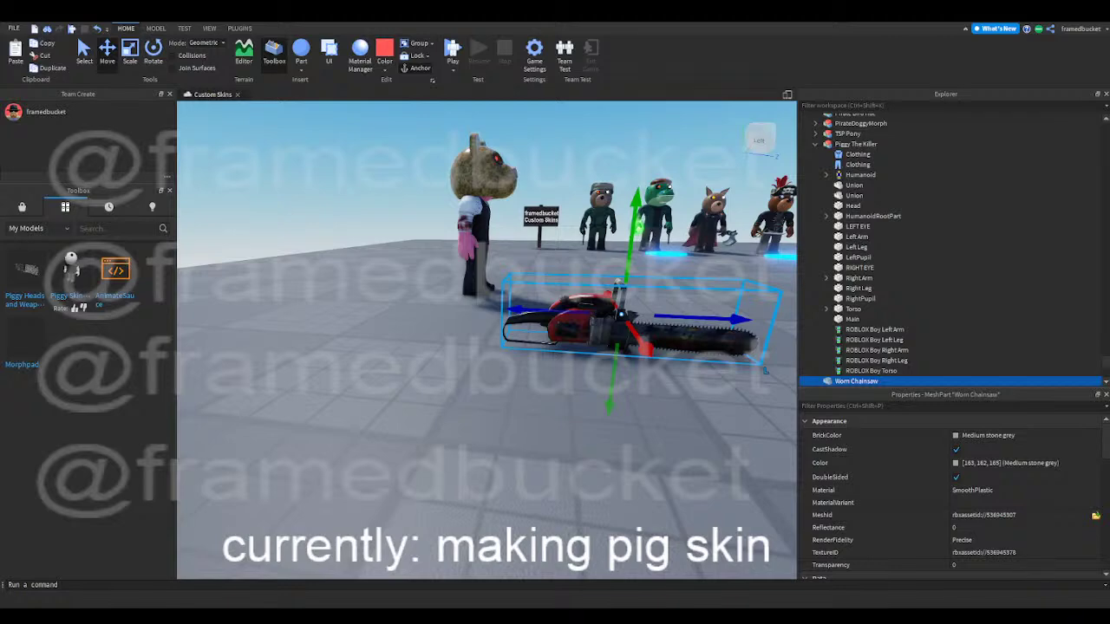
{"action": "right_click_drag", "start_coordinate": [556, 286], "coordinate": [559, 286]}
{"action": "key", "text": "w"}
{"action": "key", "text": "f"}
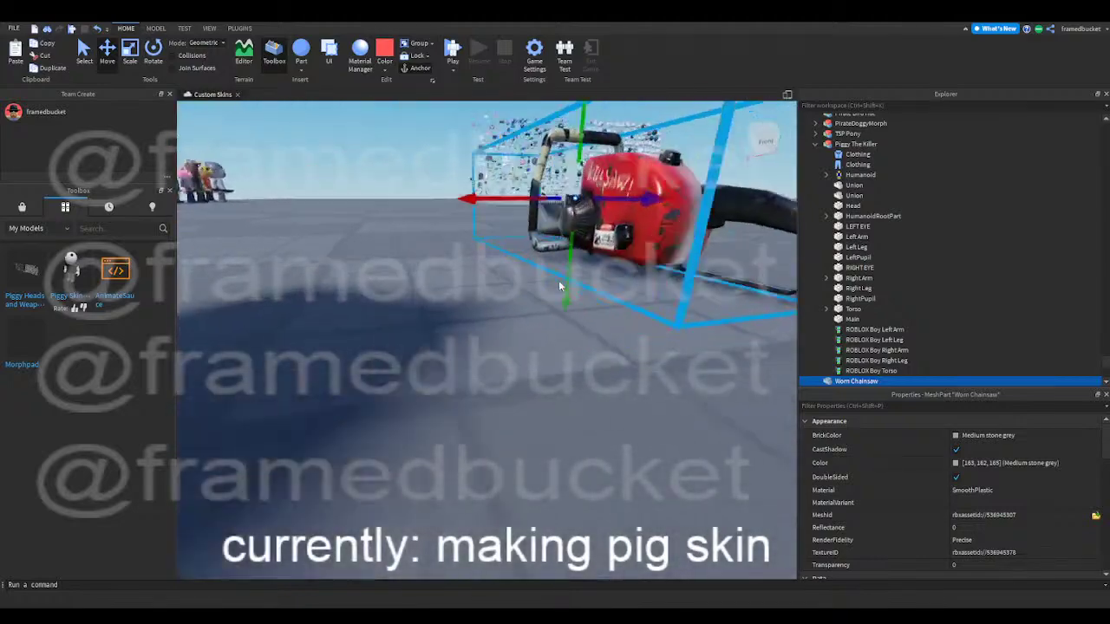
{"action": "key", "text": "q"}
{"action": "key", "text": "d"}
{"action": "key", "text": "s"}
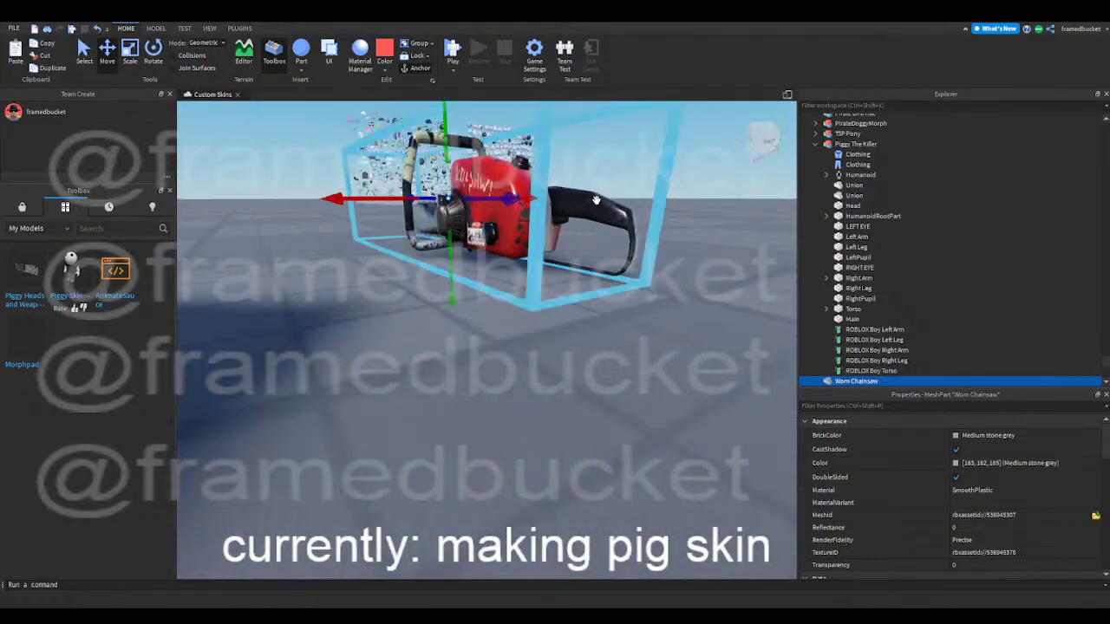
{"action": "key", "text": "e"}
- Move the Worn Chainsaw along the floor to beside Piggy The Killer's feet, near the hanging arm
{"action": "right_click_drag", "start_coordinate": [452, 238], "coordinate": [475, 337]}
{"action": "left_click_drag", "start_coordinate": [475, 335], "coordinate": [270, 347]}
{"action": "left_click", "coordinate": [415, 463]}
{"action": "key", "text": "d"}
{"action": "right_click_drag", "start_coordinate": [415, 462], "coordinate": [415, 462]}
{"action": "left_click_drag", "start_coordinate": [587, 317], "coordinate": [337, 377]}
{"action": "key", "text": "d"}
{"action": "right_click_drag", "start_coordinate": [424, 376], "coordinate": [429, 382]}
{"action": "key", "text": "w"}
{"action": "key", "text": "s"}
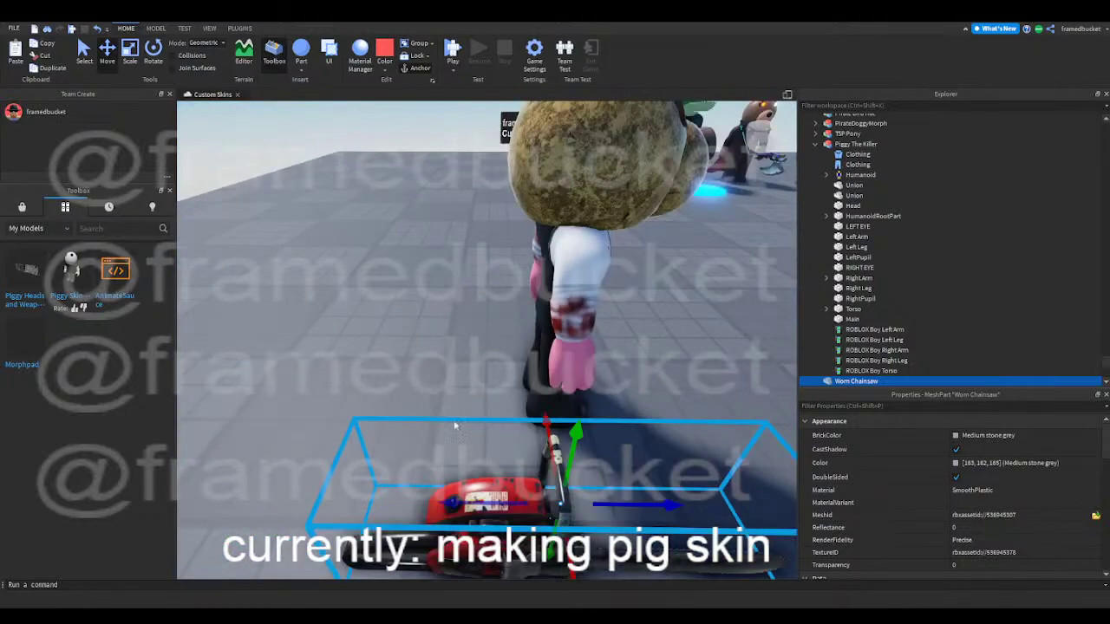
- Raise the Worn Chainsaw off the floor and shift it towards Piggy The Killer's hand
{"action": "left_click_drag", "start_coordinate": [572, 458], "coordinate": [572, 358]}
{"action": "right_click_drag", "start_coordinate": [572, 358], "coordinate": [571, 358]}
{"action": "key", "text": "s"}
{"action": "left_click_drag", "start_coordinate": [516, 404], "coordinate": [594, 441]}
- Scale down the Worn Chainsaw to suit Piggy The Killer and check its size from the front
{"action": "left_click", "coordinate": [130, 57]}
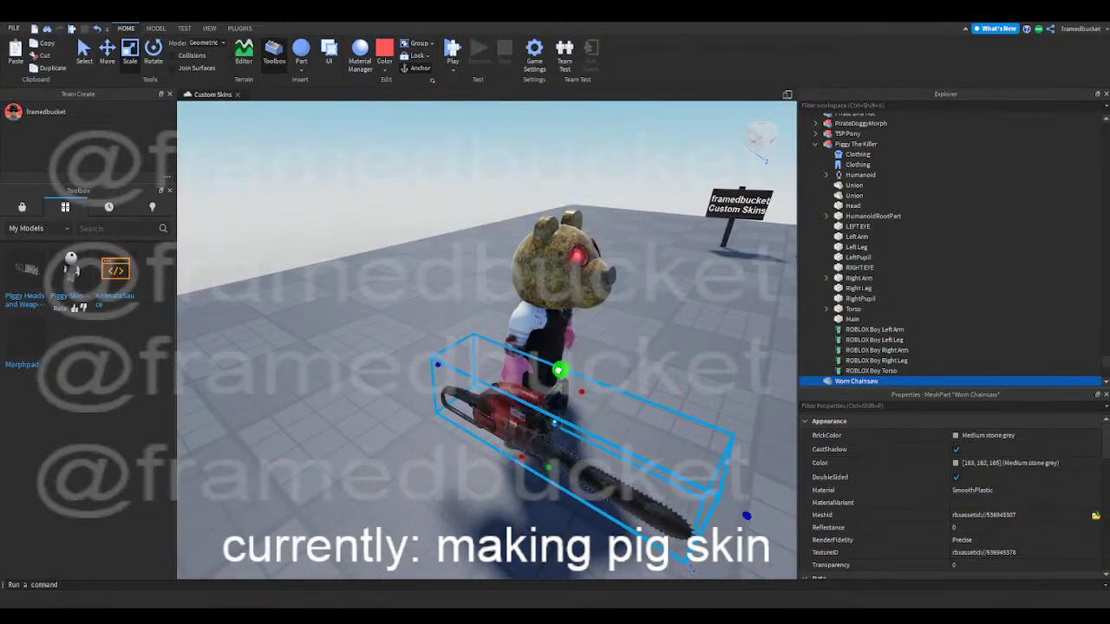
{"action": "right_click_drag", "start_coordinate": [563, 374], "coordinate": [570, 379]}
{"action": "scroll", "coordinate": [615, 407], "scroll_direction": "up", "scroll_amount": 4}
{"action": "key", "text": "q"}
{"action": "left_click_drag", "start_coordinate": [679, 341], "coordinate": [653, 335]}
{"action": "left_click_drag", "start_coordinate": [487, 261], "coordinate": [486, 271]}
{"action": "right_click_drag", "start_coordinate": [488, 274], "coordinate": [496, 280]}
{"action": "key", "text": "a"}
{"action": "left_click", "coordinate": [340, 315]}
{"action": "left_click", "coordinate": [429, 339]}
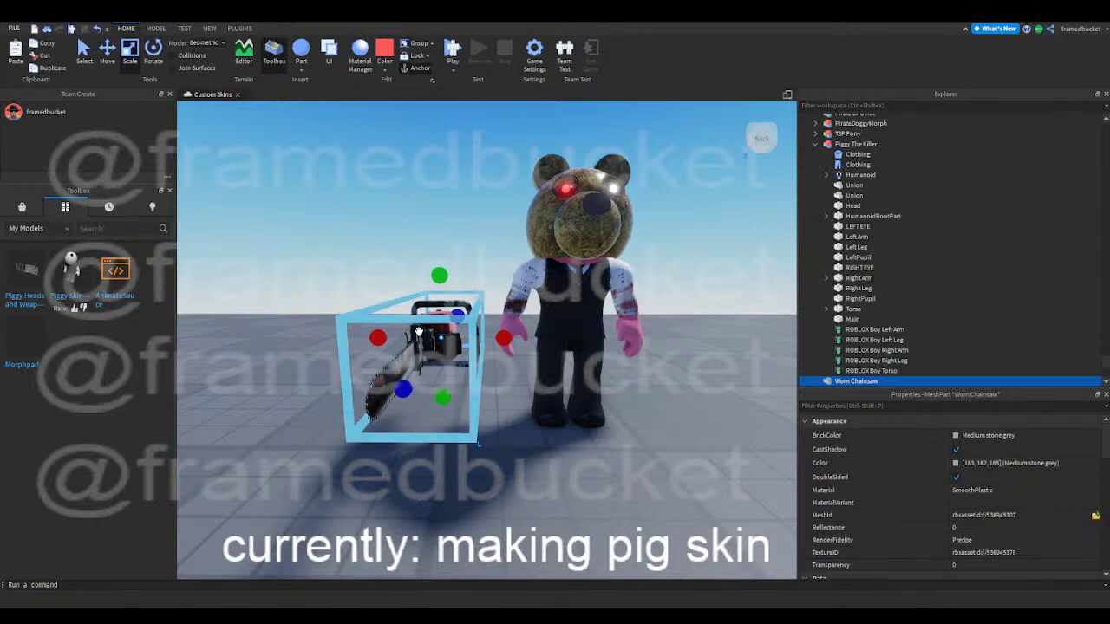
{"action": "left_click", "coordinate": [296, 331]}
- Search the marketplace models for "friend smile" and insert the Friend Smile model
{"action": "left_click", "coordinate": [21, 208]}
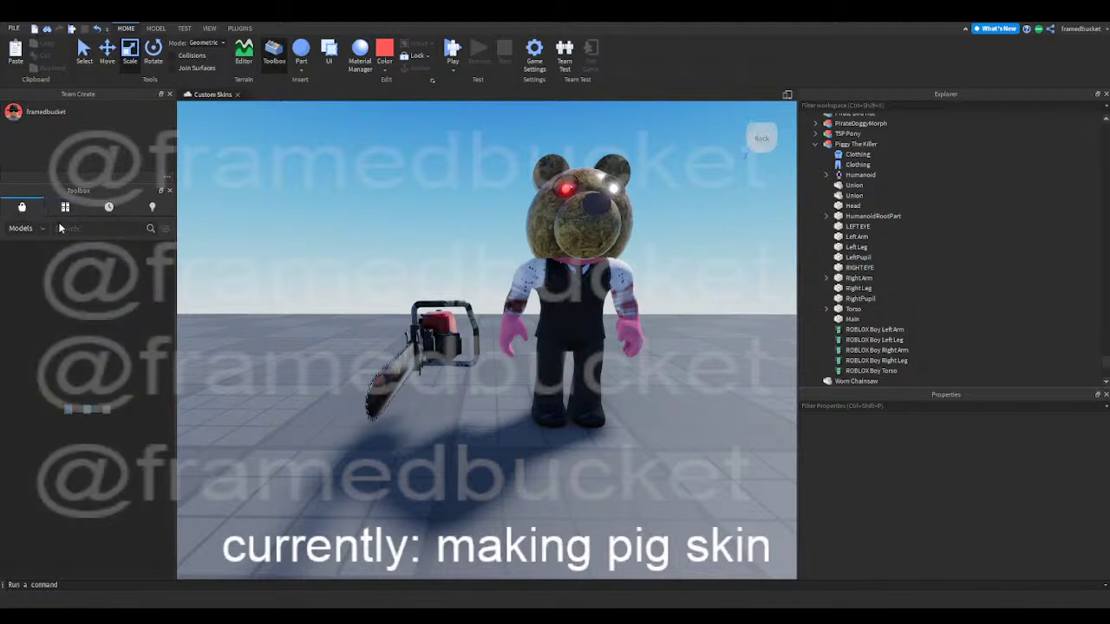
{"action": "type", "text": "friend o"}
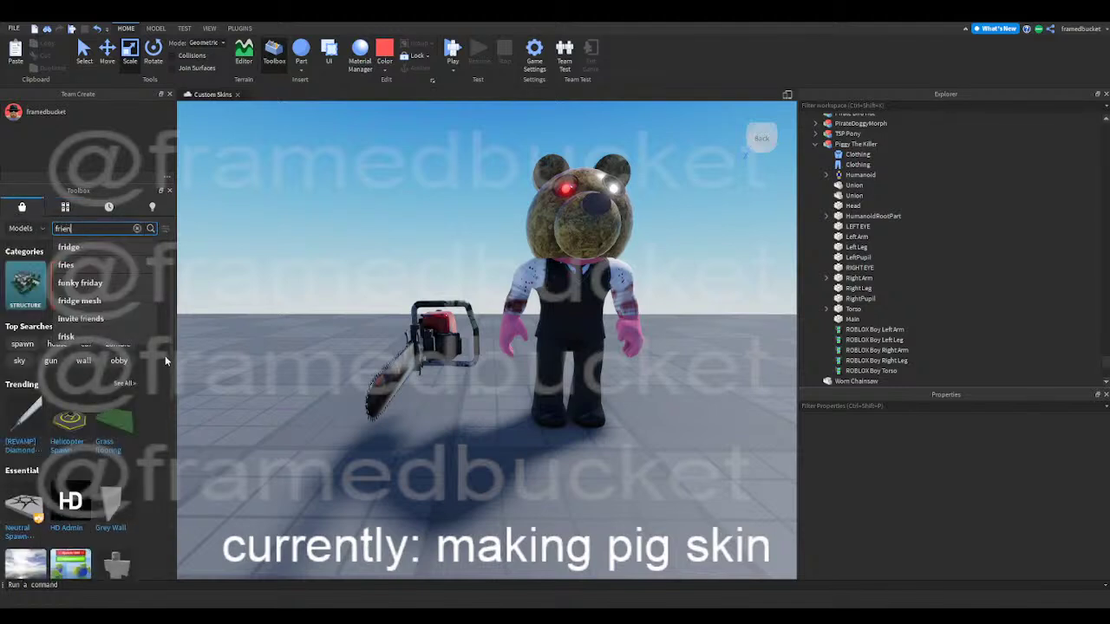
{"action": "key", "text": "BackSpace"}
{"action": "type", "text": "s"}
{"action": "key", "text": "BackSpace"}
{"action": "key", "text": "BackSpace"}
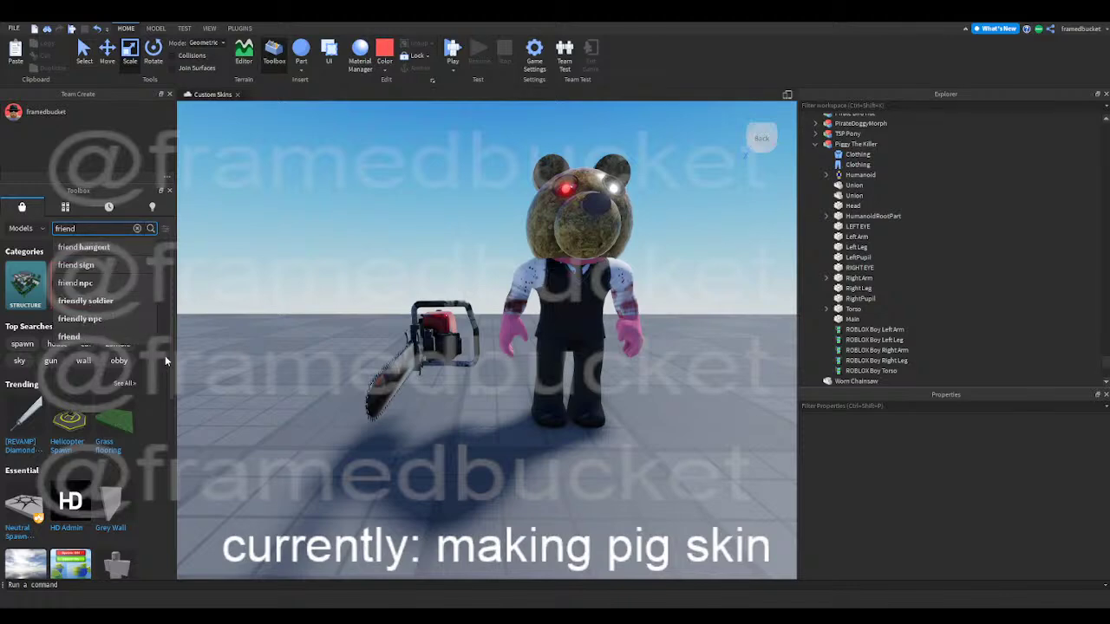
{"action": "type", "text": "smile"}
{"action": "key", "text": "Return"}
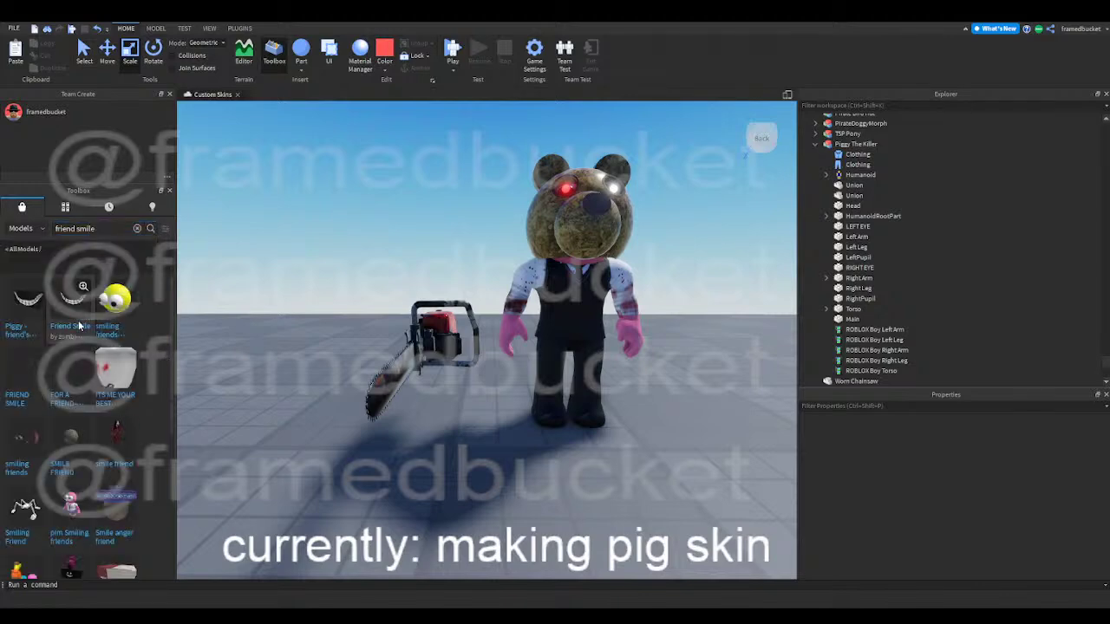
{"action": "left_click", "coordinate": [78, 325]}
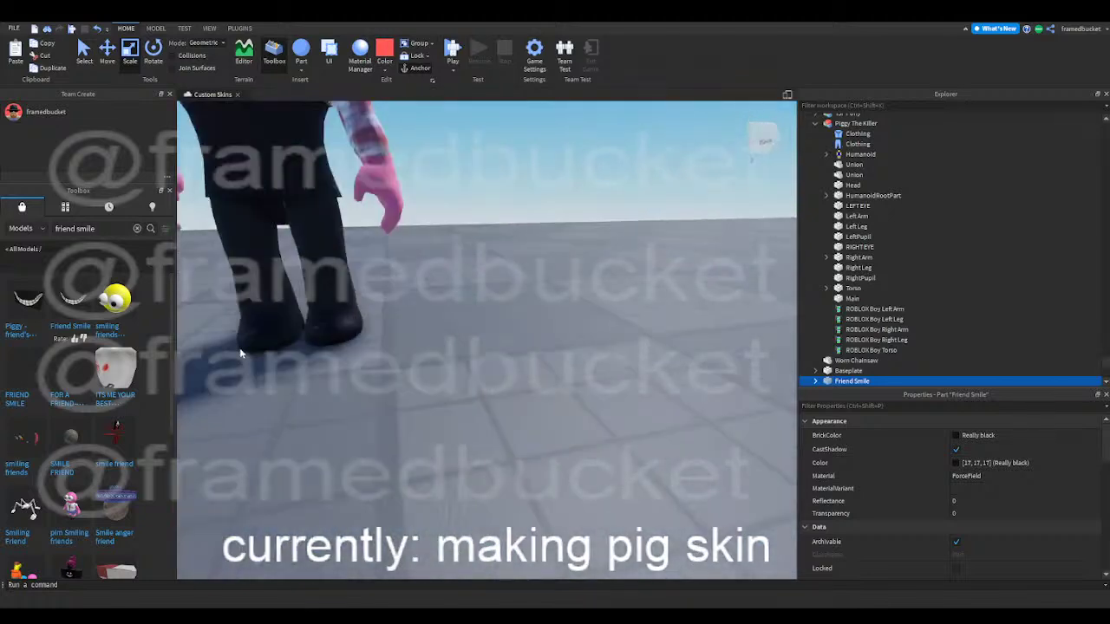
- Place the Friend Smile on the front of Piggy The Killer's bear mask, below the nose
{"action": "right_click_drag", "start_coordinate": [241, 352], "coordinate": [241, 353]}
{"action": "left_click_drag", "start_coordinate": [274, 321], "coordinate": [295, 348], "text": "shift"}
{"action": "left_click_drag", "start_coordinate": [368, 310], "coordinate": [365, 157]}
{"action": "key", "text": "e"}
{"action": "right_click_drag", "start_coordinate": [456, 210], "coordinate": [456, 211]}
{"action": "key", "text": "s"}
{"action": "key", "text": "q"}
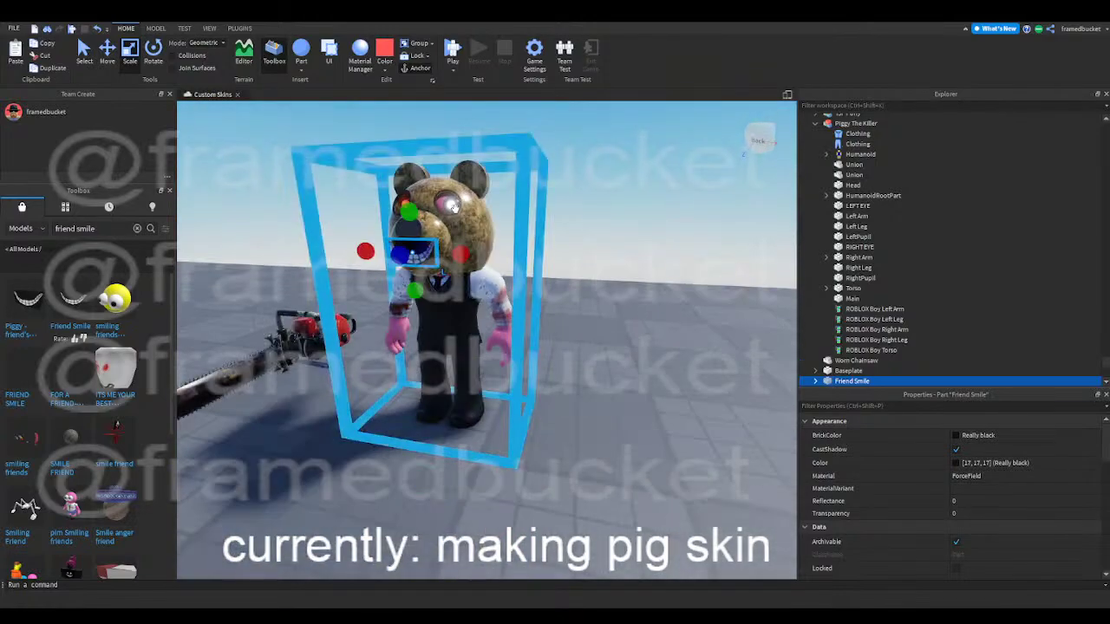
- Inspect how the Friend Smile fits the bear mask from several angles and delete it
{"action": "left_click", "coordinate": [740, 327]}
{"action": "key", "text": "w"}
{"action": "key", "text": "a"}
{"action": "right_click_drag", "start_coordinate": [697, 310], "coordinate": [697, 309]}
{"action": "key", "text": "e"}
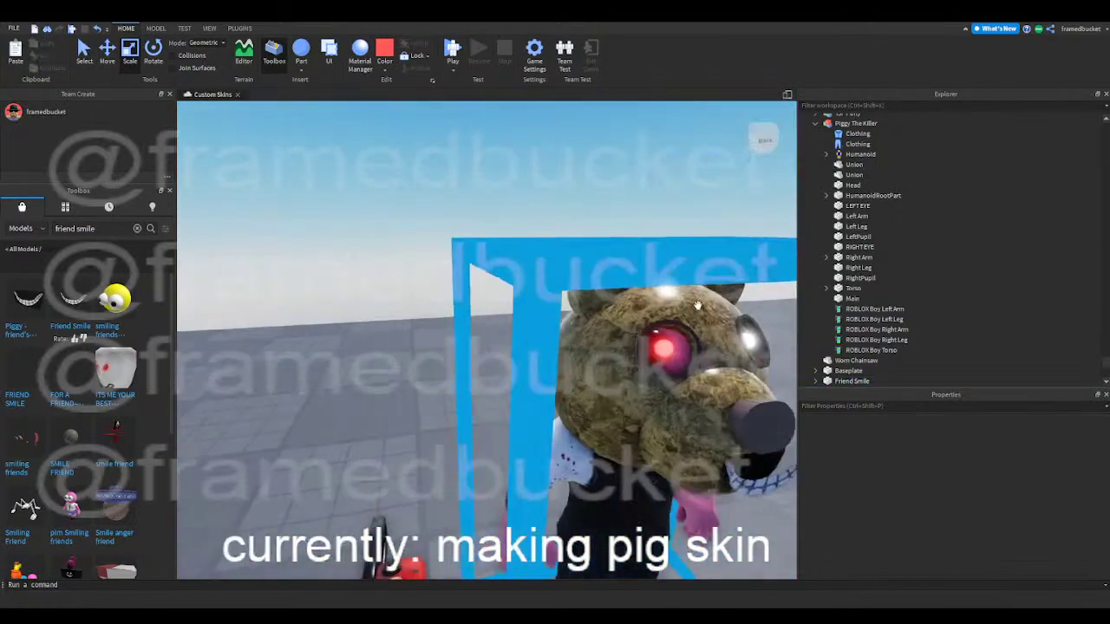
{"action": "key", "text": "s"}
{"action": "key", "text": "d"}
{"action": "key", "text": "q"}
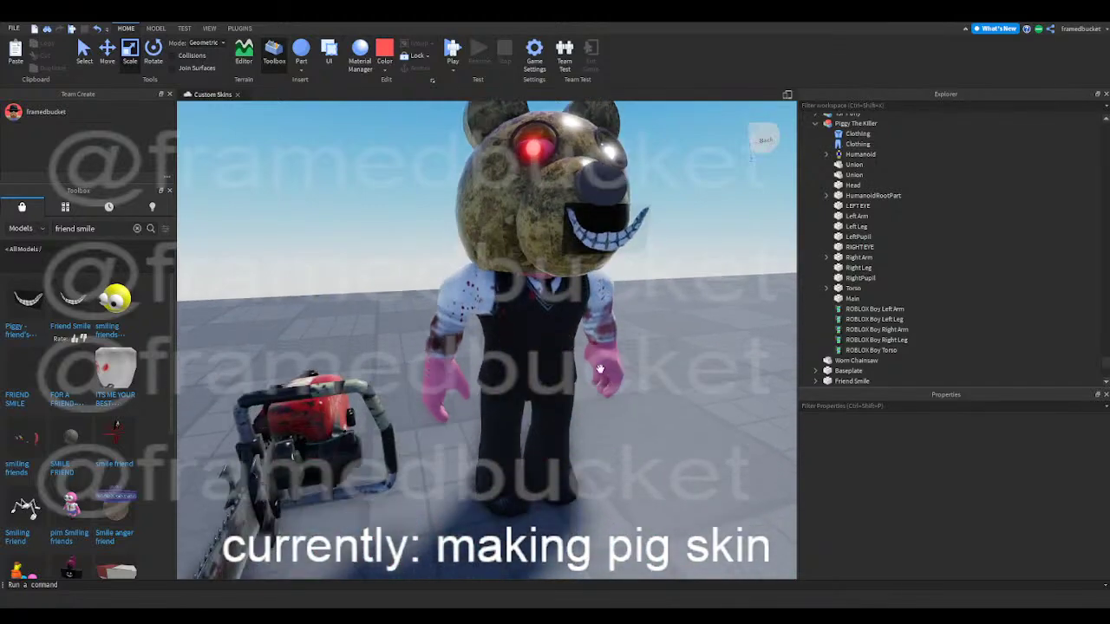
{"action": "left_click", "coordinate": [604, 251]}
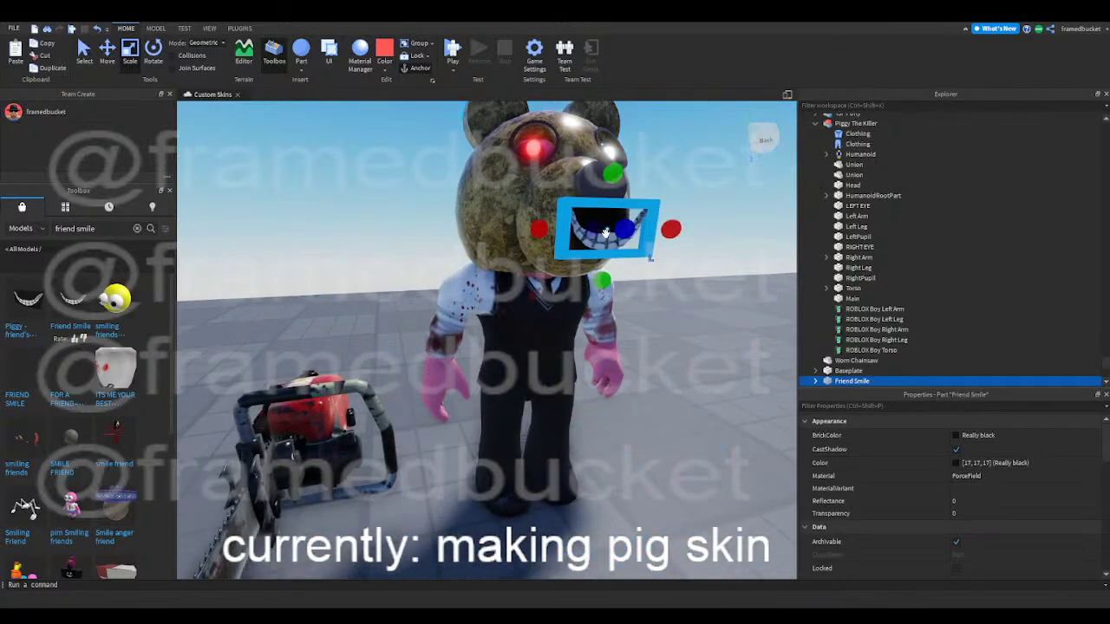
{"action": "key", "text": "Delete"}
- Search the marketplace models for "piggy friend skin"
{"action": "scroll", "coordinate": [555, 295], "scroll_direction": "down", "scroll_amount": 4}
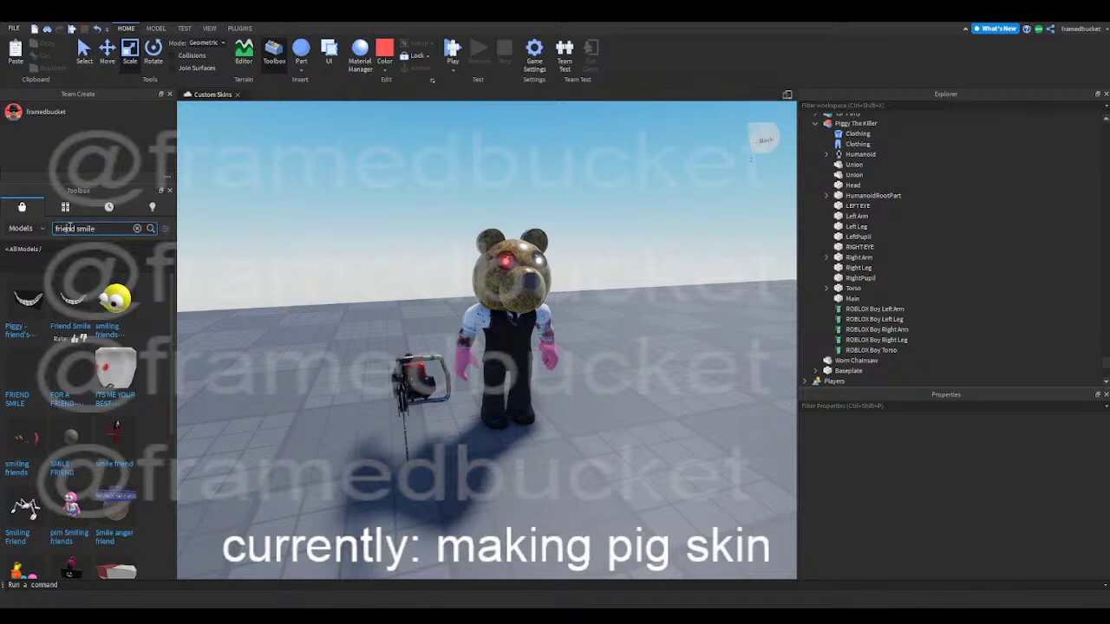
{"action": "type", "text": "piggy"}
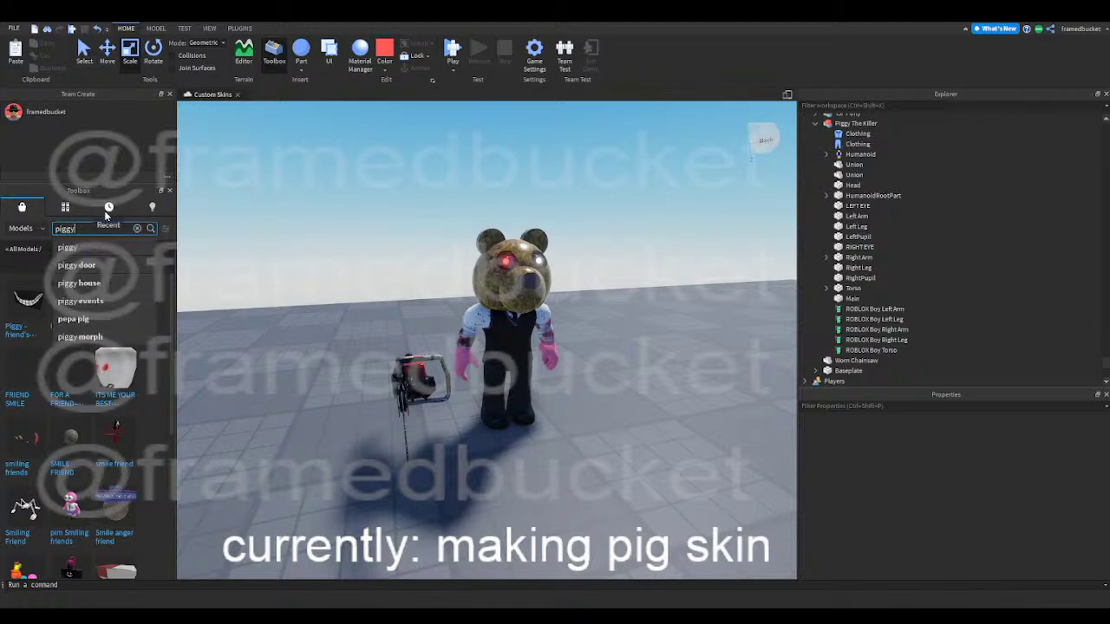
{"action": "type", "text": " friend"}
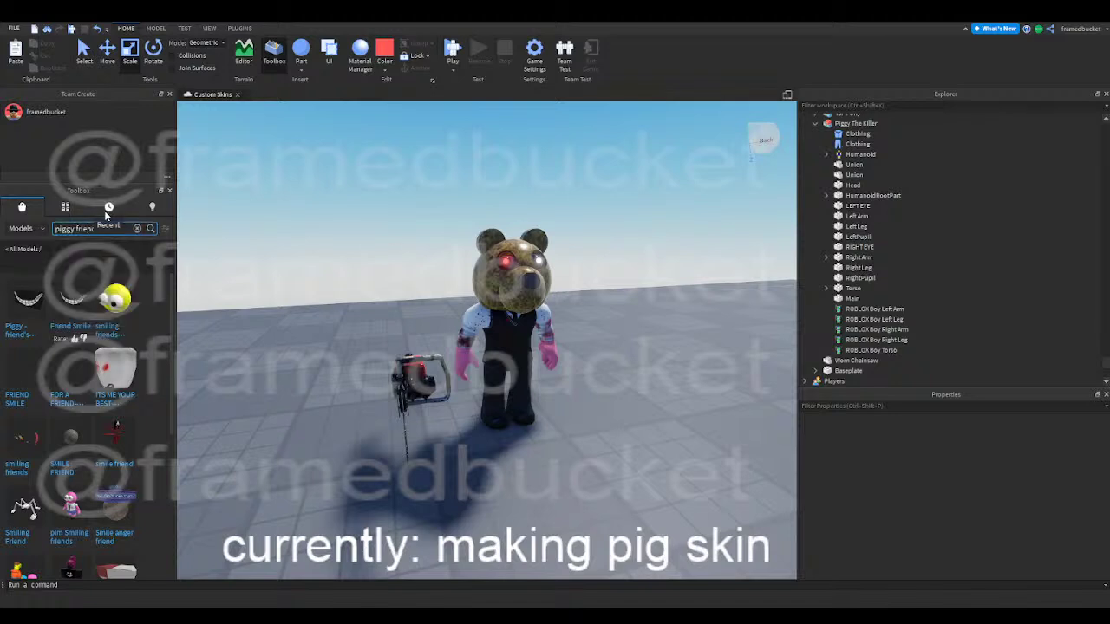
{"action": "key", "text": "Return"}
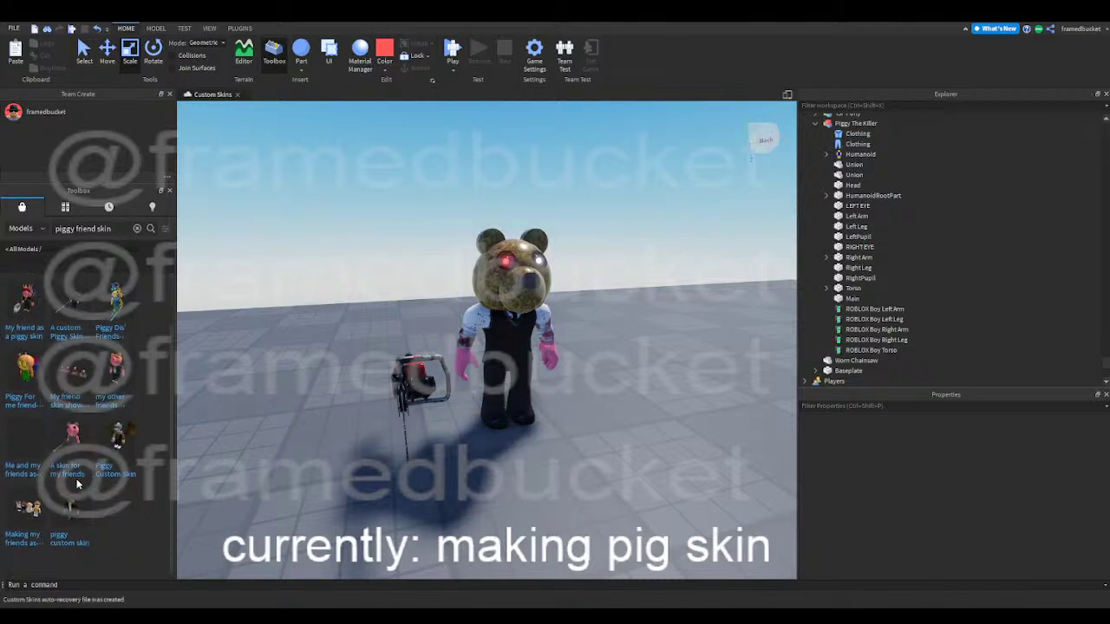
- Search the marketplace models for "creepy smile" and look through the models found
{"action": "double_click", "coordinate": [67, 229]}
{"action": "key", "text": "ctrl+a"}
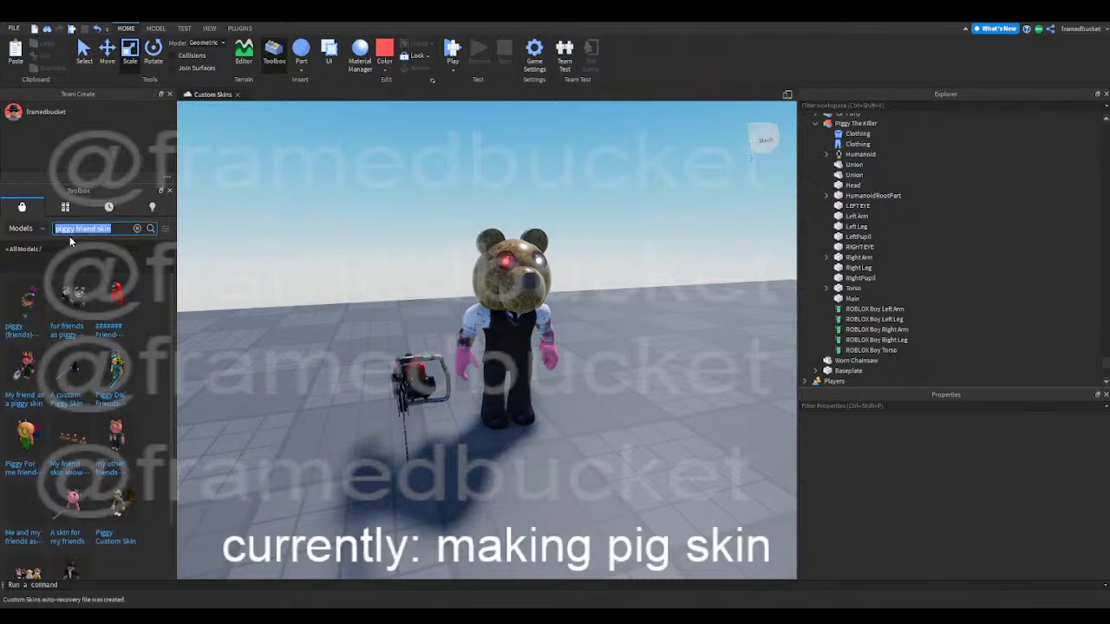
{"action": "type", "text": "creepy smile"}
{"action": "key", "text": "Return"}
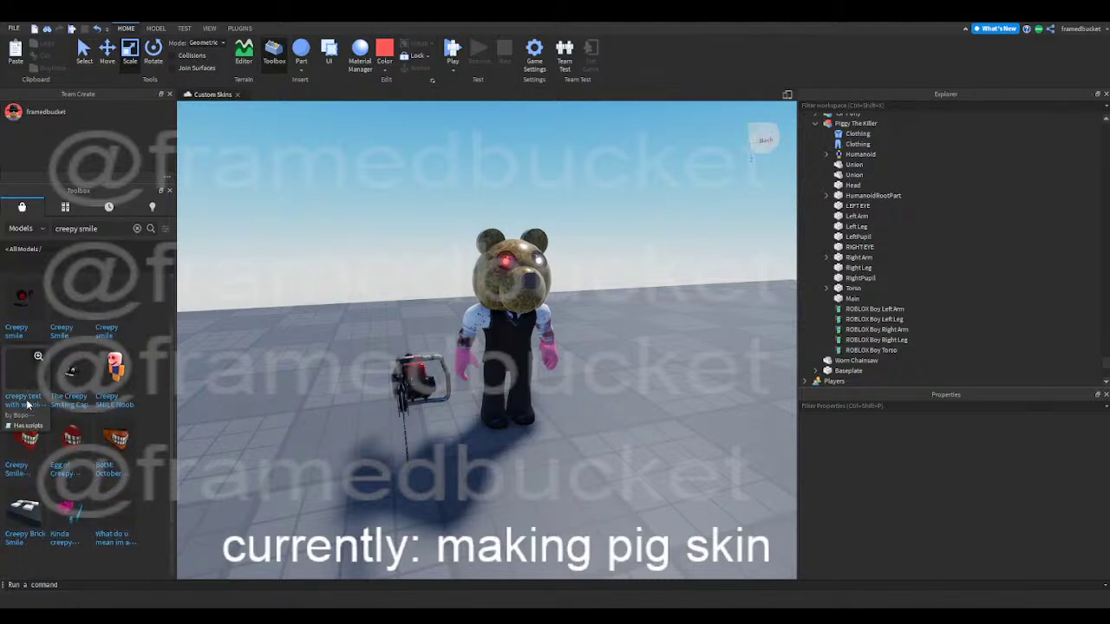
{"action": "scroll", "coordinate": [78, 456], "scroll_direction": "down", "scroll_amount": 2}
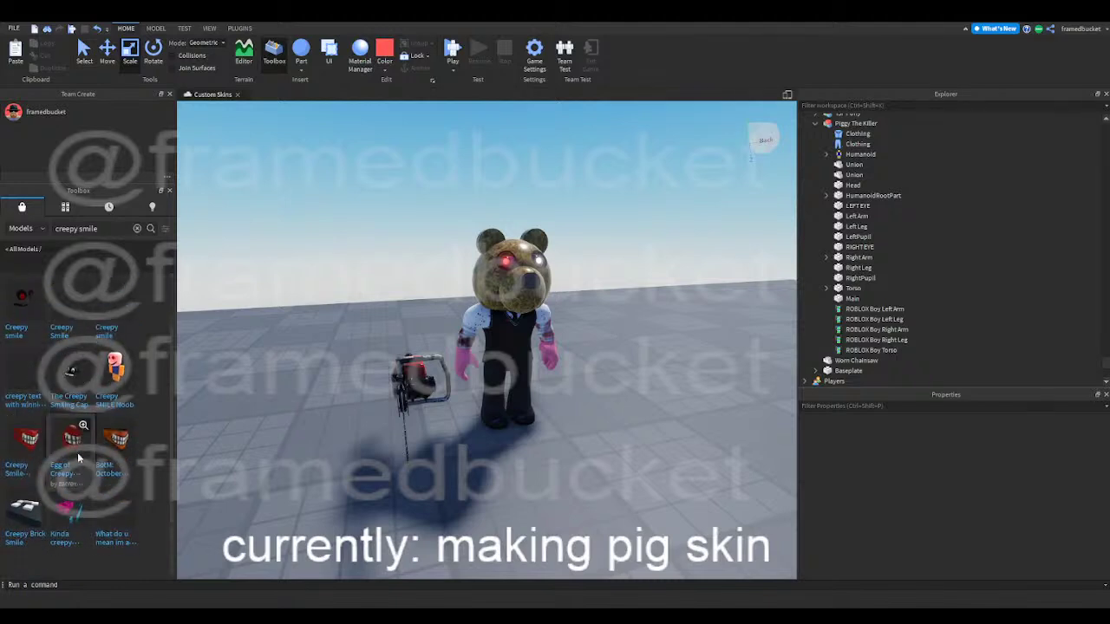
- Try out the Creepy Smile decal and the large glowing Creepy smile model, deleting each one
{"action": "left_click", "coordinate": [64, 319]}
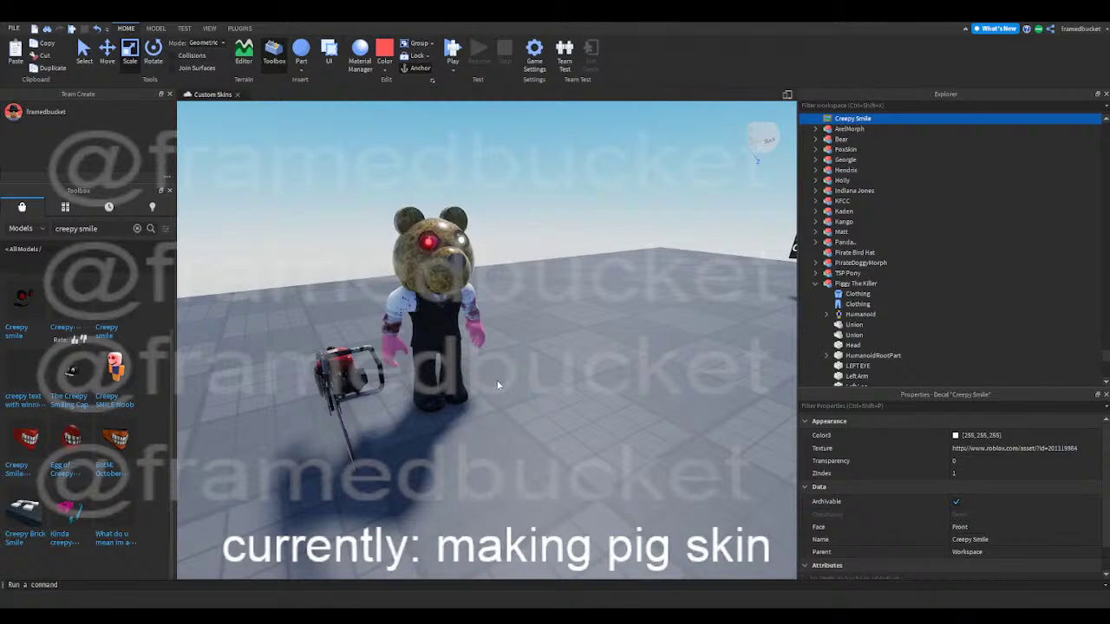
{"action": "key", "text": "Delete"}
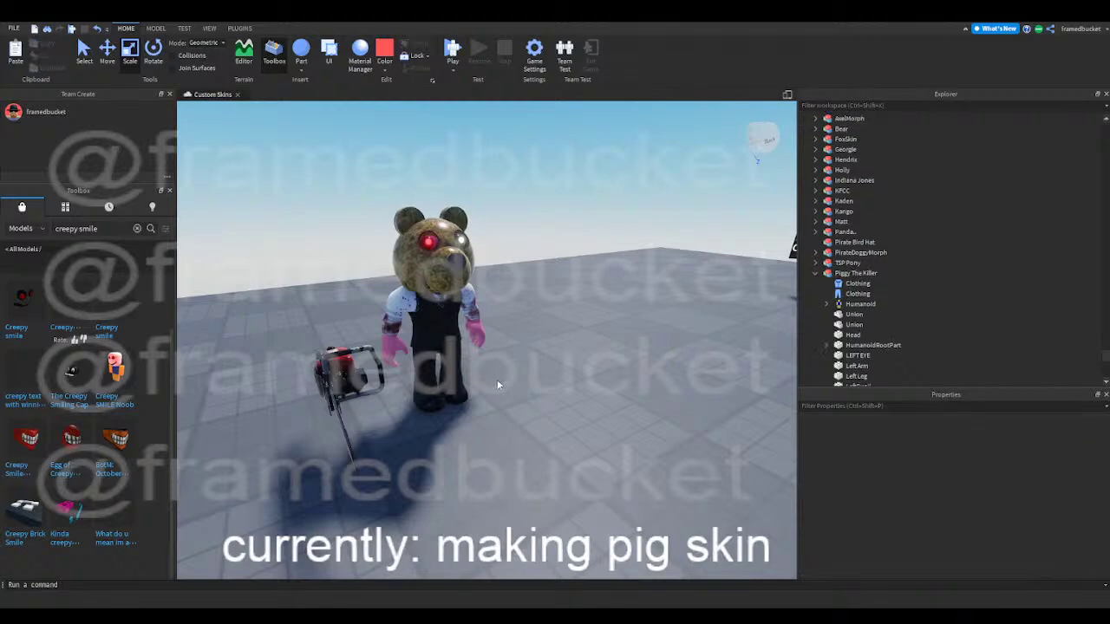
{"action": "left_click", "coordinate": [127, 333]}
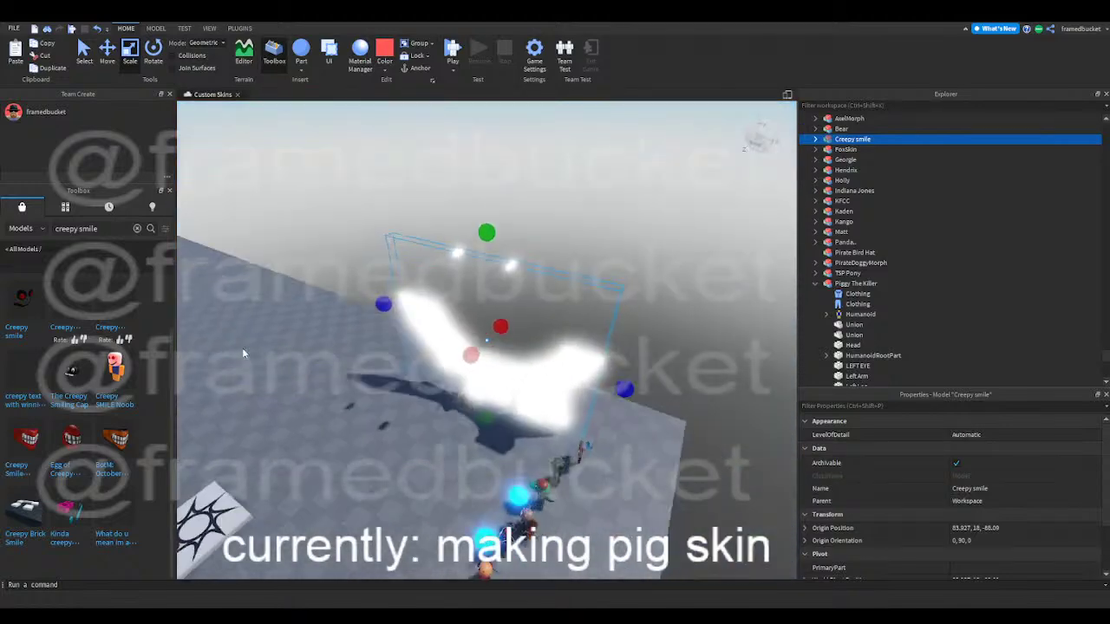
{"action": "right_click_drag", "start_coordinate": [243, 354], "coordinate": [298, 359]}
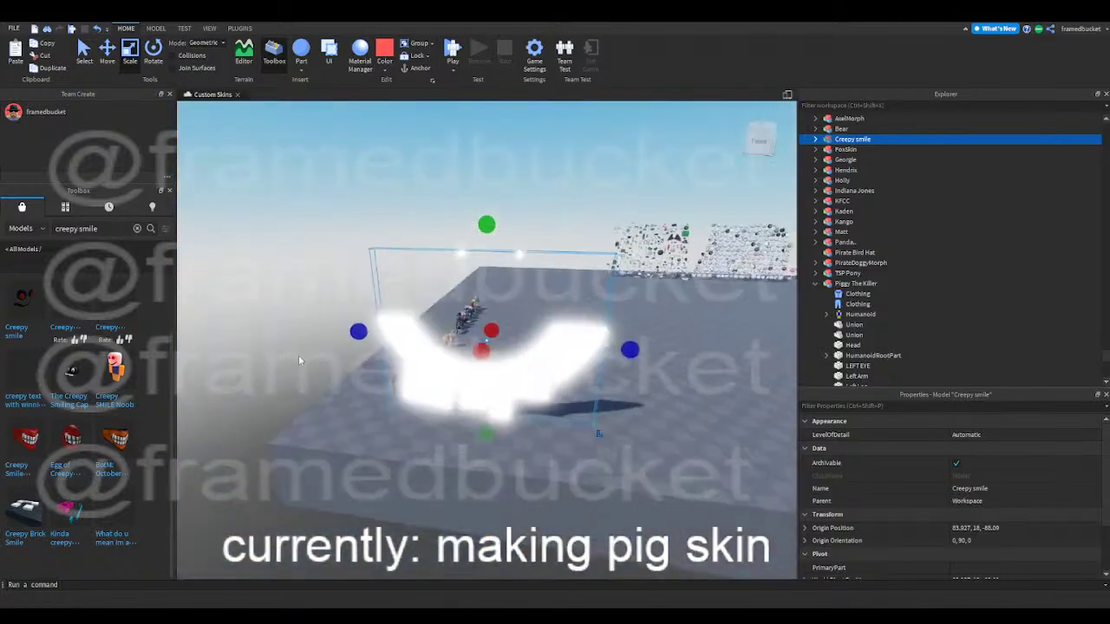
{"action": "key", "text": "Delete"}
- Insert the orange Creepy Smile Oct part and delete its HatHelperGuideGiverScript
{"action": "right_click_drag", "start_coordinate": [375, 333], "coordinate": [374, 333]}
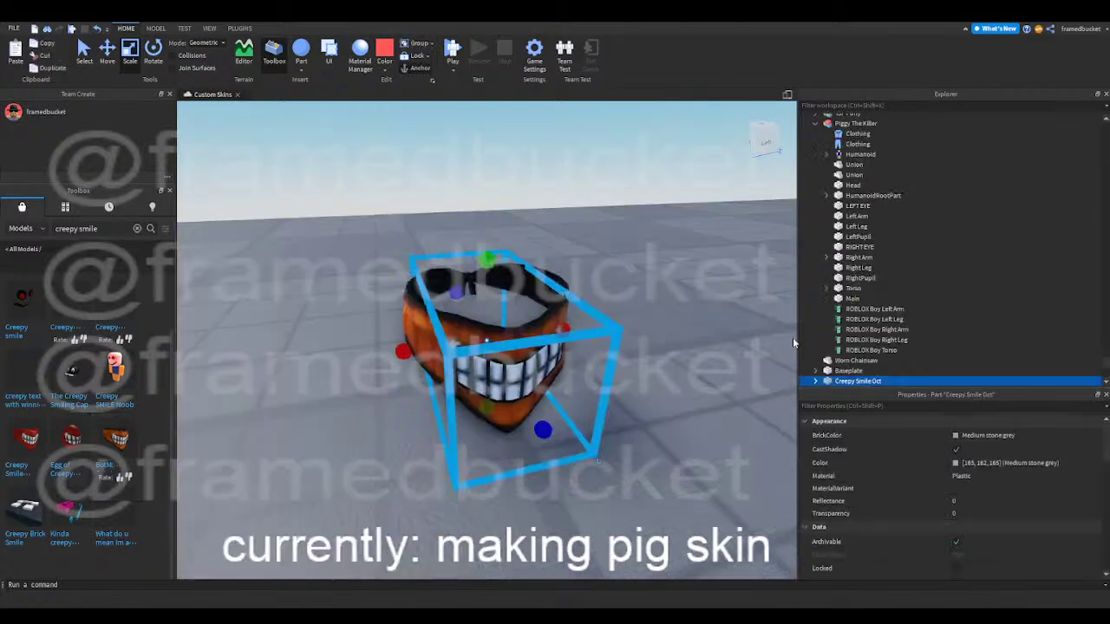
{"action": "scroll", "coordinate": [851, 332], "scroll_direction": "down", "scroll_amount": 3}
{"action": "left_click", "coordinate": [815, 323]}
{"action": "scroll", "coordinate": [845, 329], "scroll_direction": "down", "scroll_amount": 1}
{"action": "left_click", "coordinate": [839, 315]}
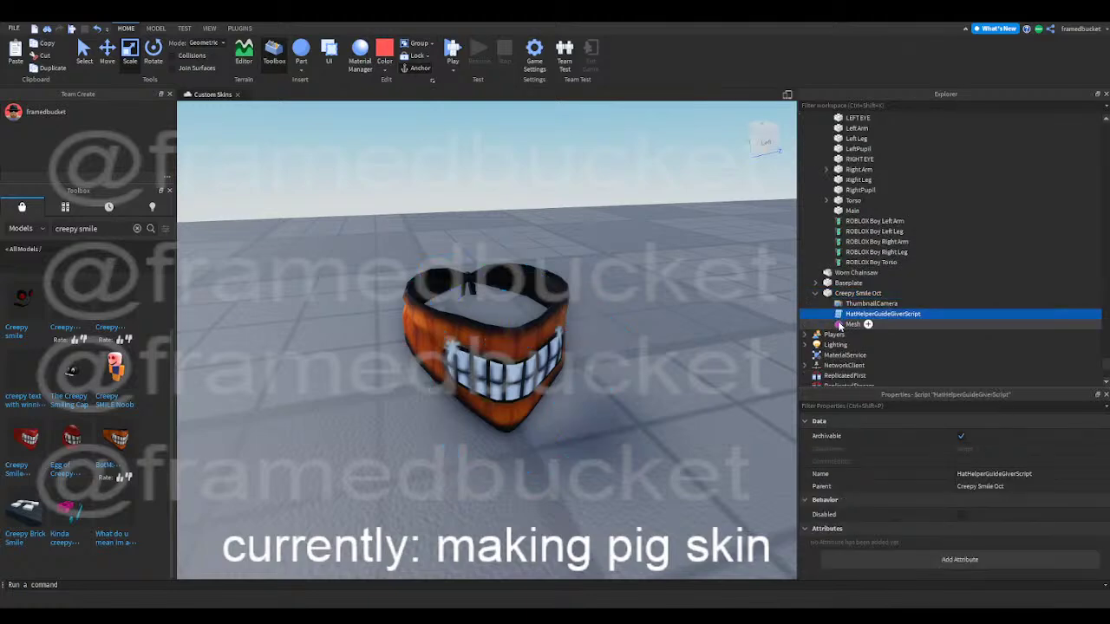
{"action": "key", "text": "Delete"}
- Move the Creepy Smile Oct across the baseplate to Piggy The Killer's feet
{"action": "left_click", "coordinate": [867, 295]}
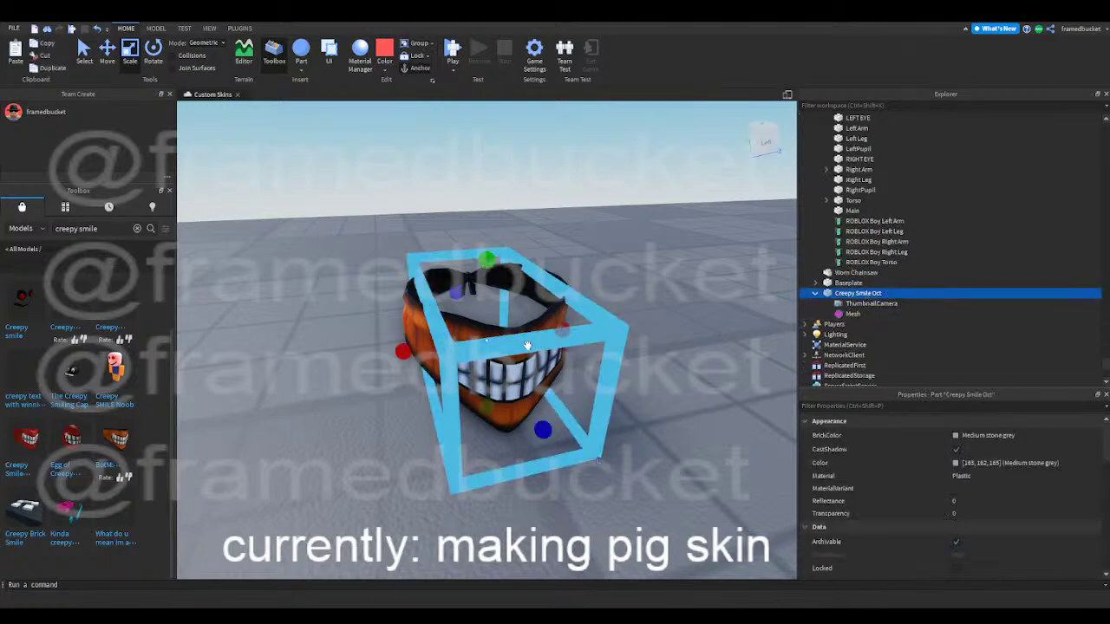
{"action": "left_click_drag", "start_coordinate": [527, 345], "coordinate": [486, 360]}
{"action": "right_click_drag", "start_coordinate": [486, 360], "coordinate": [482, 361]}
{"action": "left_click_drag", "start_coordinate": [482, 361], "coordinate": [486, 387]}
{"action": "scroll", "coordinate": [486, 388], "scroll_direction": "down", "scroll_amount": 1}
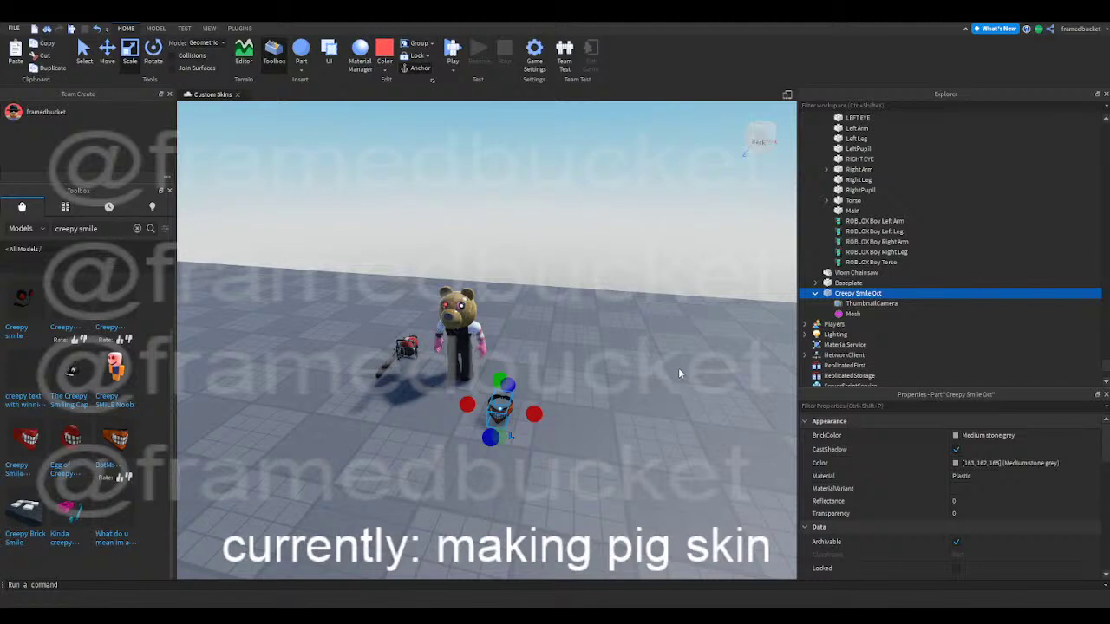
{"action": "left_click_drag", "start_coordinate": [504, 407], "coordinate": [482, 393]}
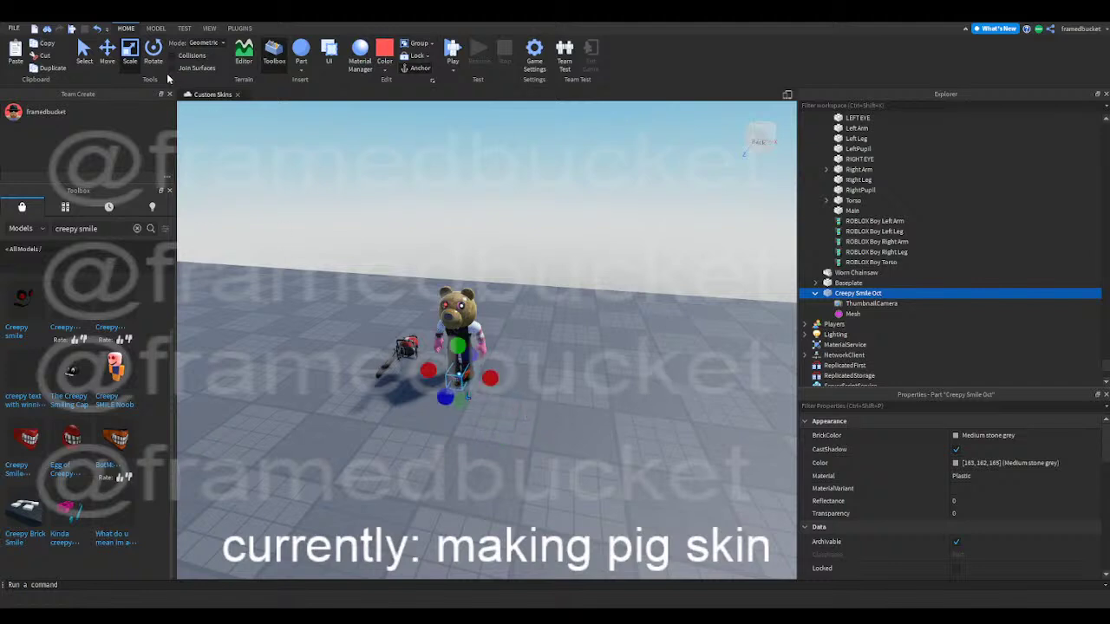
- Raise the Creepy Smile Oct to Piggy The Killer's face, just below the bear mask's nose
{"action": "left_click", "coordinate": [108, 51]}
{"action": "left_click_drag", "start_coordinate": [459, 317], "coordinate": [460, 269]}
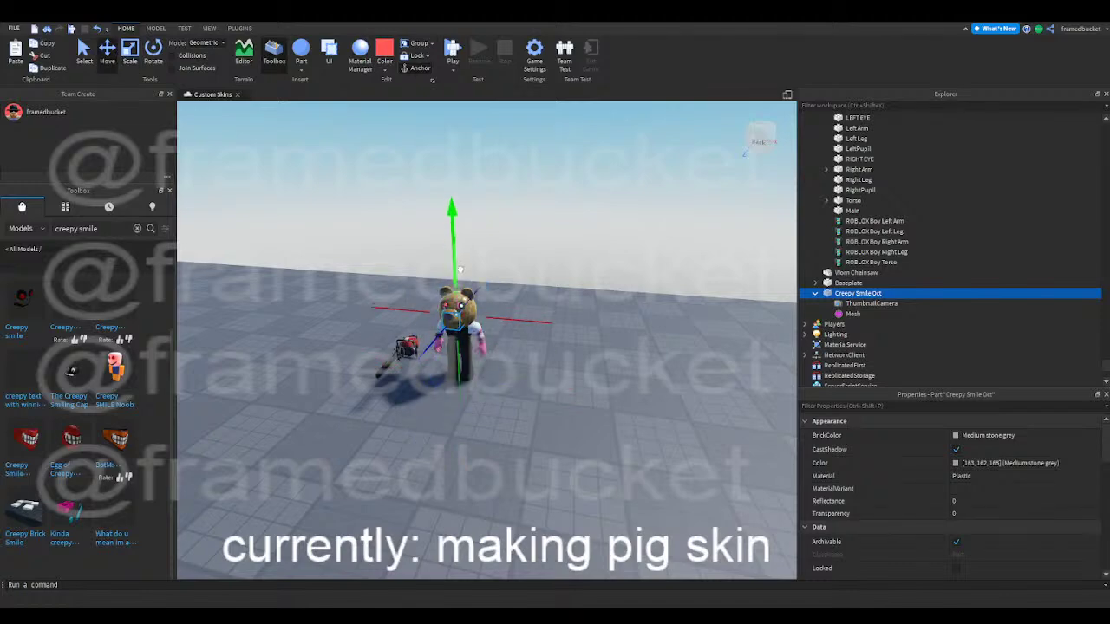
{"action": "right_click_drag", "start_coordinate": [495, 279], "coordinate": [524, 252]}
{"action": "scroll", "coordinate": [497, 280], "scroll_direction": "up", "scroll_amount": 3}
{"action": "scroll", "coordinate": [523, 253], "scroll_direction": "up", "scroll_amount": 2}
{"action": "right_click_drag", "start_coordinate": [371, 180], "coordinate": [376, 180]}
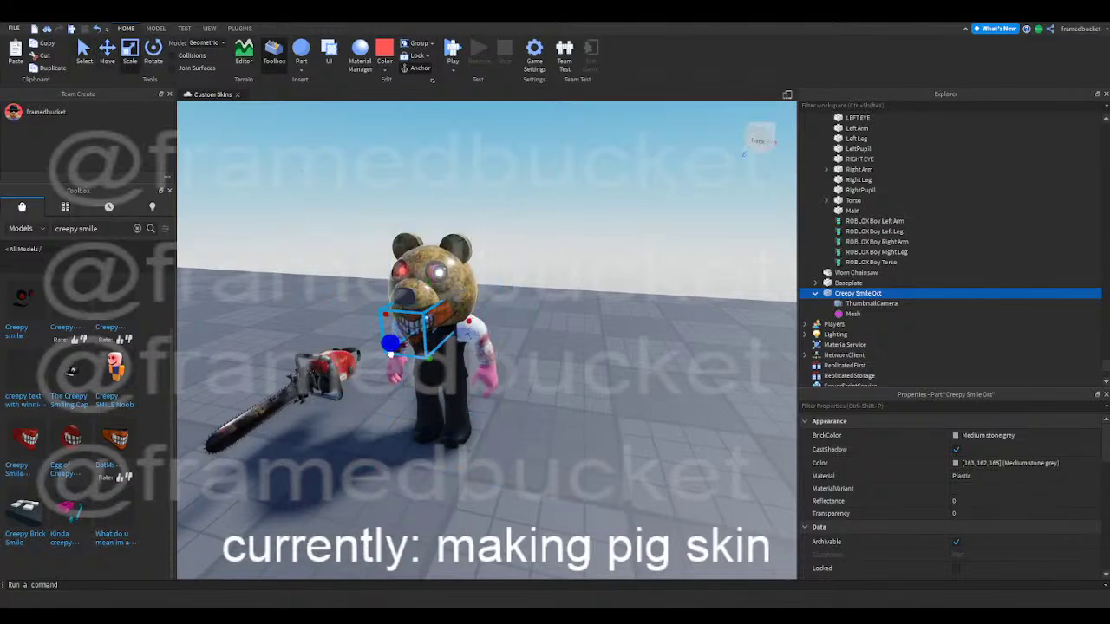
- Reposition the Creepy Smile part against the lower face of the bear-headed character, adjusting its depth and height
{"action": "right_click_drag", "start_coordinate": [390, 355], "coordinate": [442, 347]}
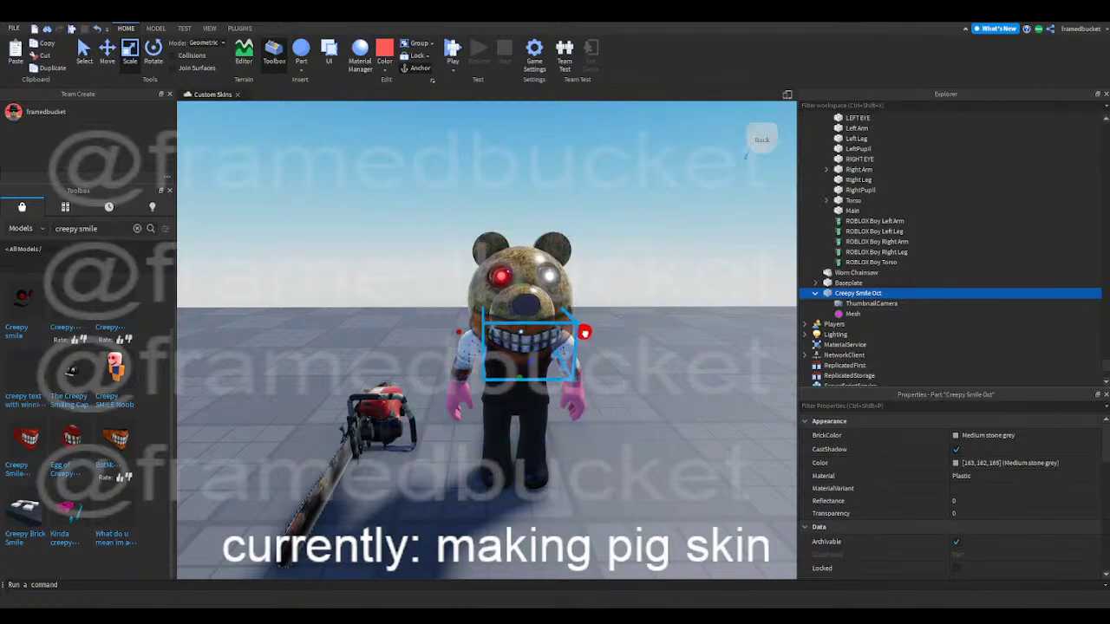
{"action": "right_click_drag", "start_coordinate": [523, 328], "coordinate": [479, 312]}
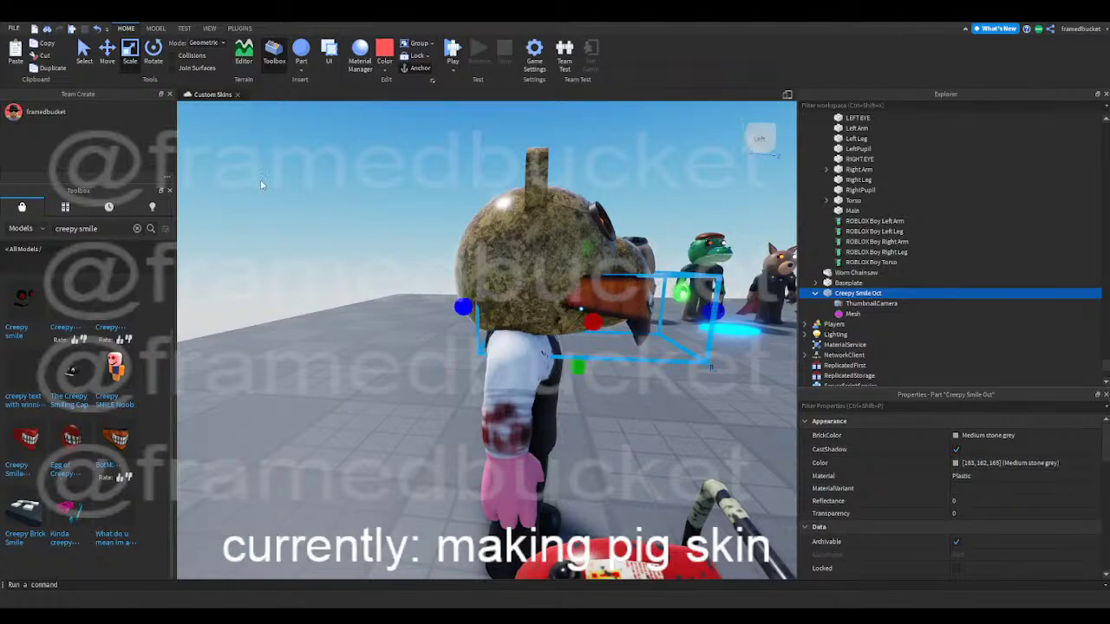
{"action": "left_click_drag", "start_coordinate": [471, 312], "coordinate": [461, 304]}
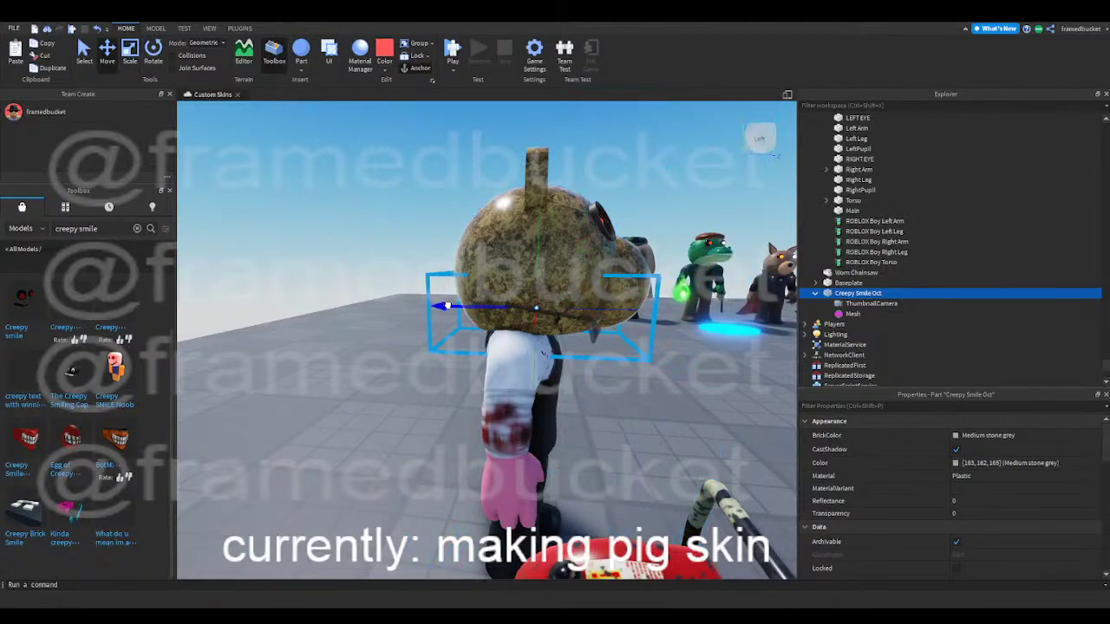
{"action": "right_click_drag", "start_coordinate": [471, 304], "coordinate": [510, 324]}
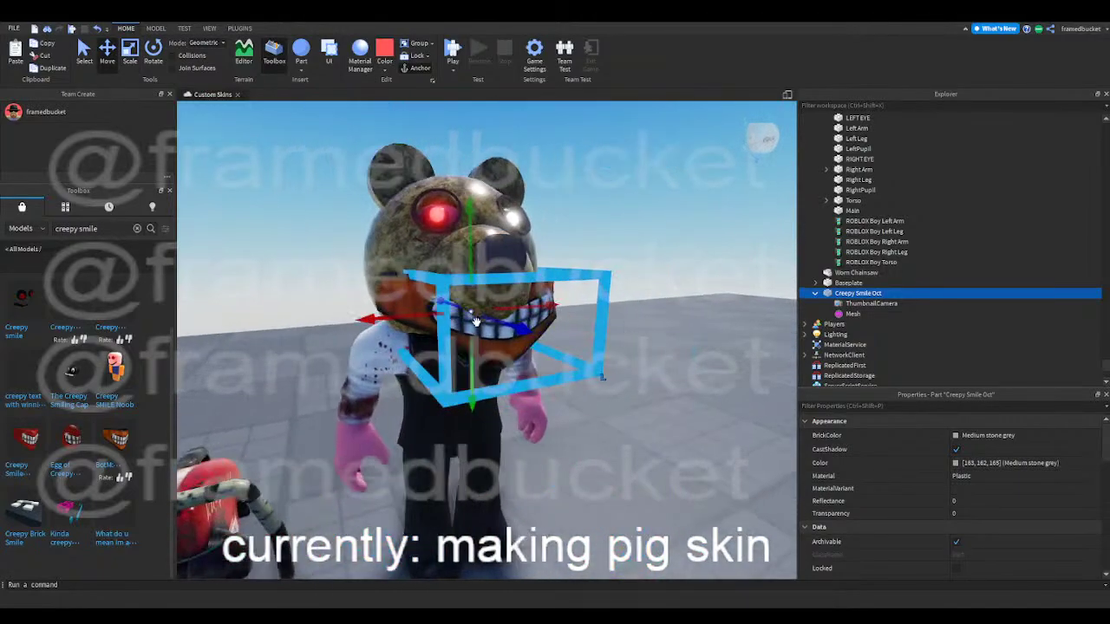
{"action": "mouse_move", "coordinate": [517, 330]}
{"action": "left_mouse_down"}
{"action": "mouse_move", "coordinate": [528, 336]}
{"action": "mouse_move", "coordinate": [518, 331]}
{"action": "left_mouse_up"}
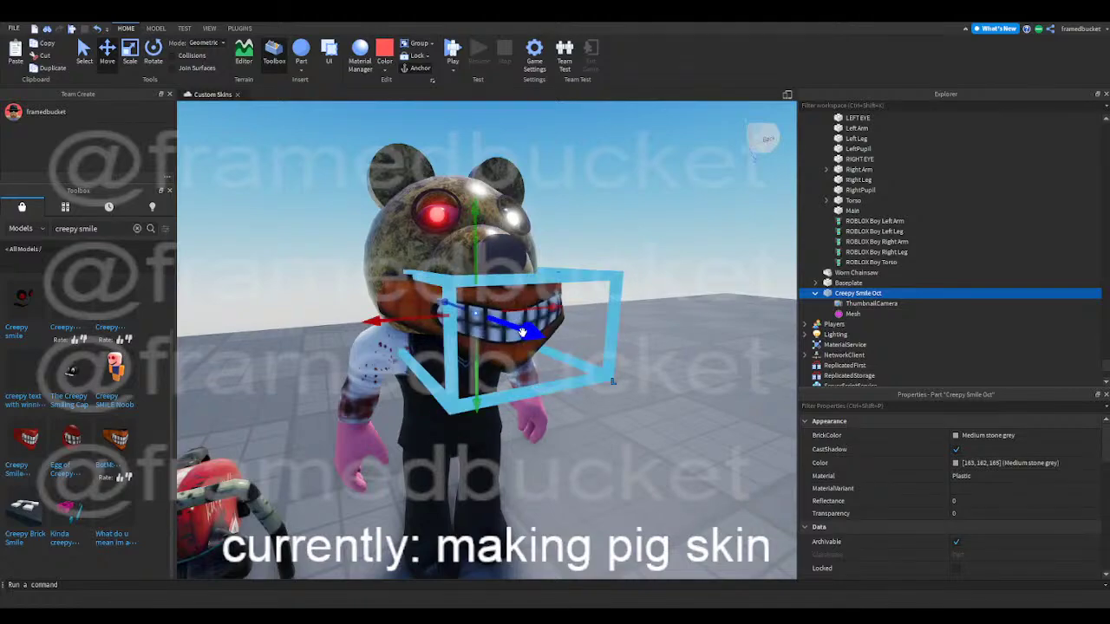
{"action": "left_click_drag", "start_coordinate": [476, 276], "coordinate": [475, 273]}
- Resize the Creepy Smile part in depth and width so it wraps around the character's head
{"action": "right_click_drag", "start_coordinate": [467, 278], "coordinate": [199, 131]}
{"action": "left_click", "coordinate": [128, 54]}
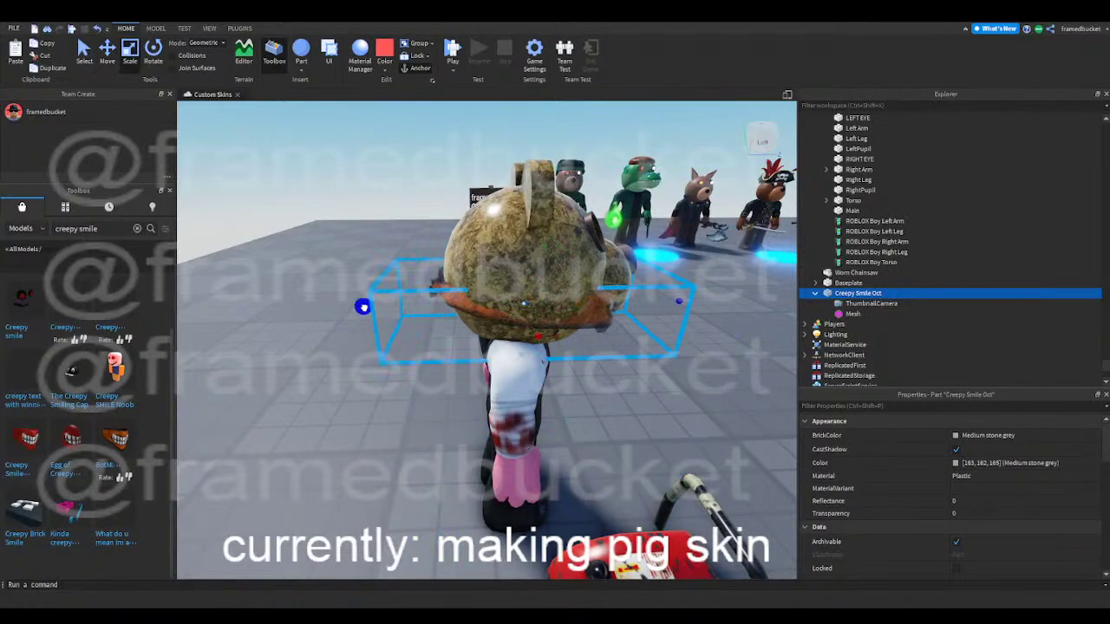
{"action": "right_click_drag", "start_coordinate": [525, 348], "coordinate": [518, 358]}
{"action": "left_click_drag", "start_coordinate": [522, 387], "coordinate": [512, 385]}
{"action": "right_click_drag", "start_coordinate": [512, 385], "coordinate": [497, 382]}
{"action": "left_click_drag", "start_coordinate": [490, 380], "coordinate": [425, 373]}
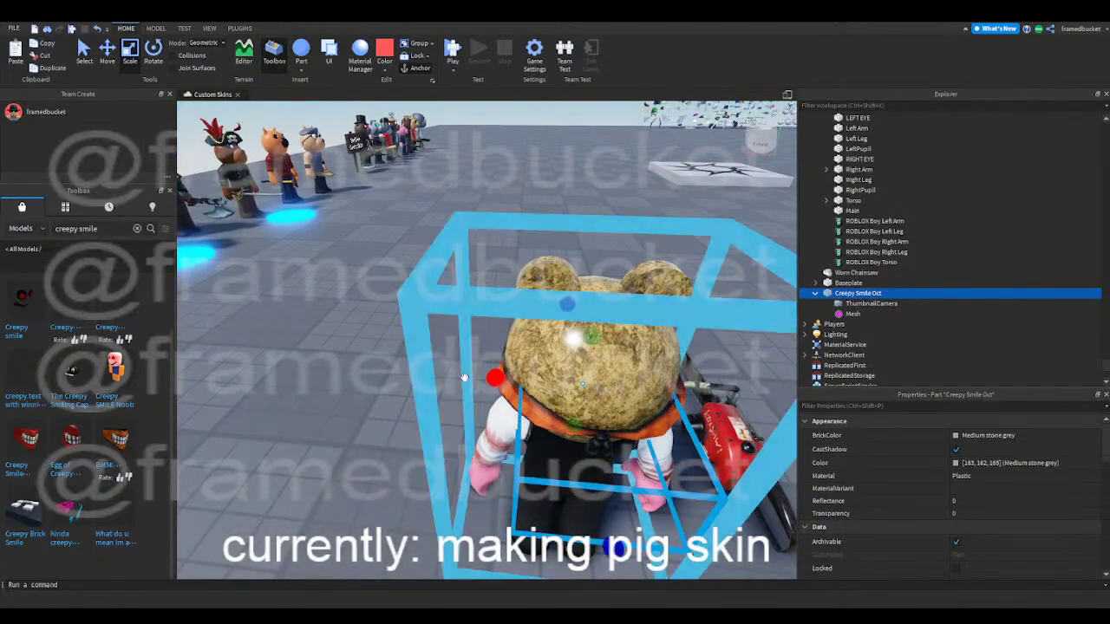
- Reselect the Creepy Smile part and fine-tune its position and depth below the snout
{"action": "left_click", "coordinate": [418, 371]}
{"action": "mouse_move", "coordinate": [419, 371]}
{"action": "right_mouse_down"}
{"action": "mouse_move", "coordinate": [449, 364]}
{"action": "mouse_move", "coordinate": [415, 372]}
{"action": "right_mouse_up"}
{"action": "key", "text": "s"}
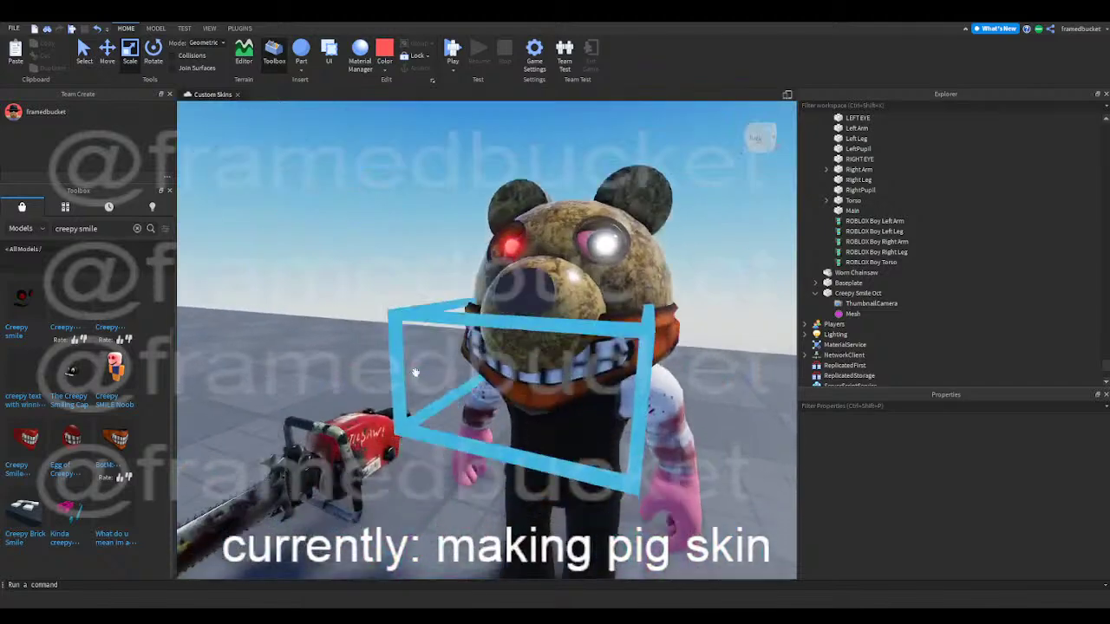
{"action": "left_click", "coordinate": [519, 369]}
{"action": "left_click_drag", "start_coordinate": [502, 358], "coordinate": [492, 355]}
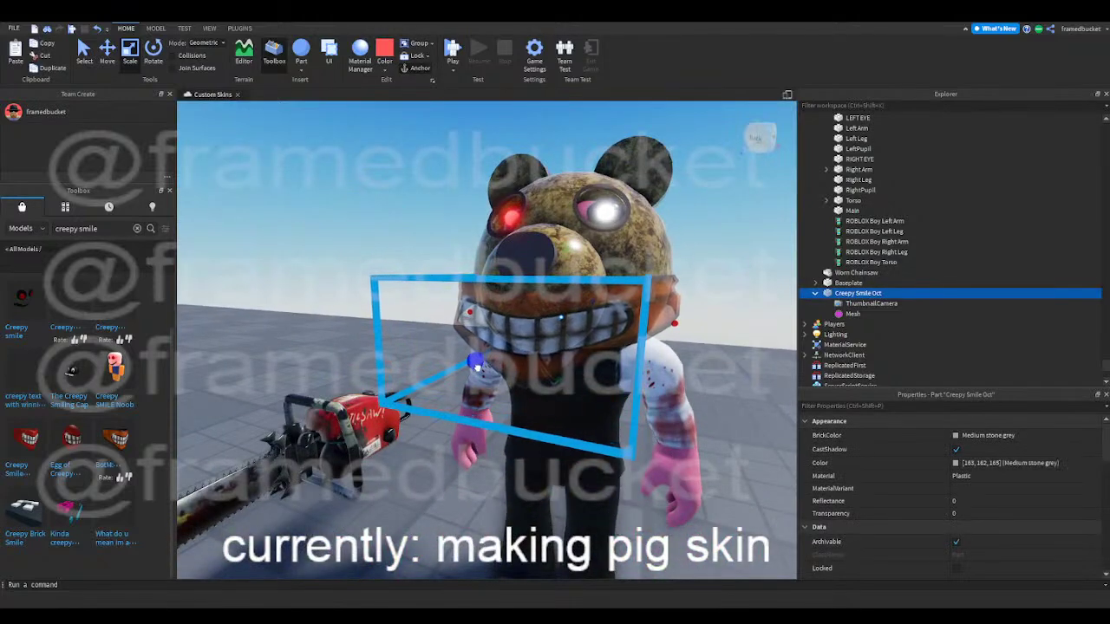
{"action": "left_click_drag", "start_coordinate": [472, 371], "coordinate": [468, 373]}
{"action": "left_click", "coordinate": [281, 288]}
{"action": "right_click_drag", "start_coordinate": [281, 288], "coordinate": [282, 298]}
{"action": "key", "text": "s"}
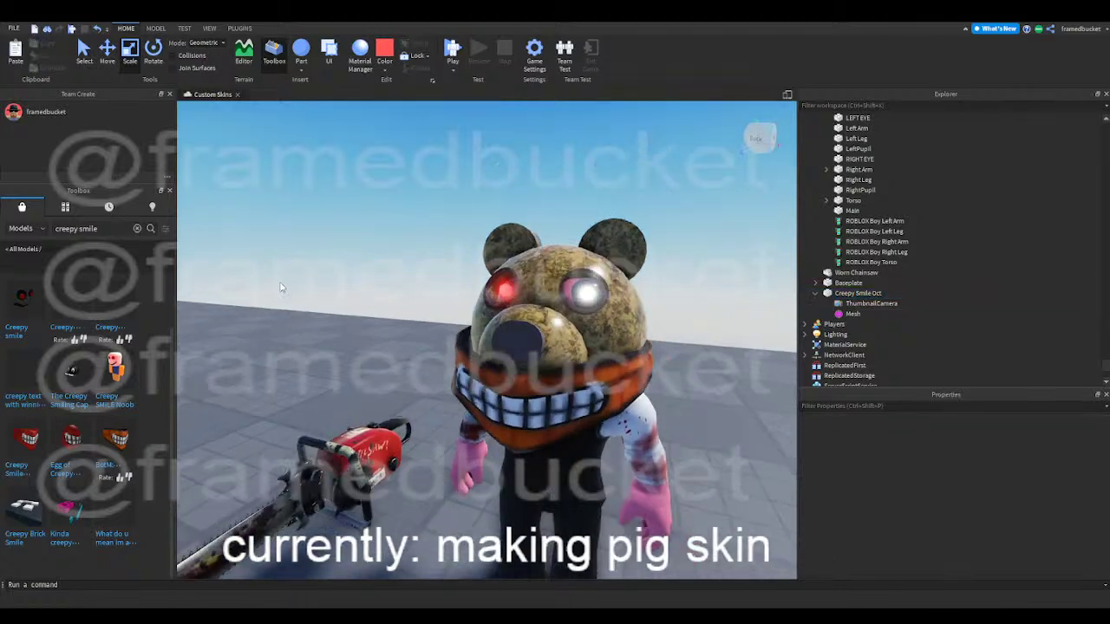
- Delete the Creepy Smile part from the bear-headed character
{"action": "scroll", "coordinate": [280, 288], "scroll_direction": "down", "scroll_amount": 3}
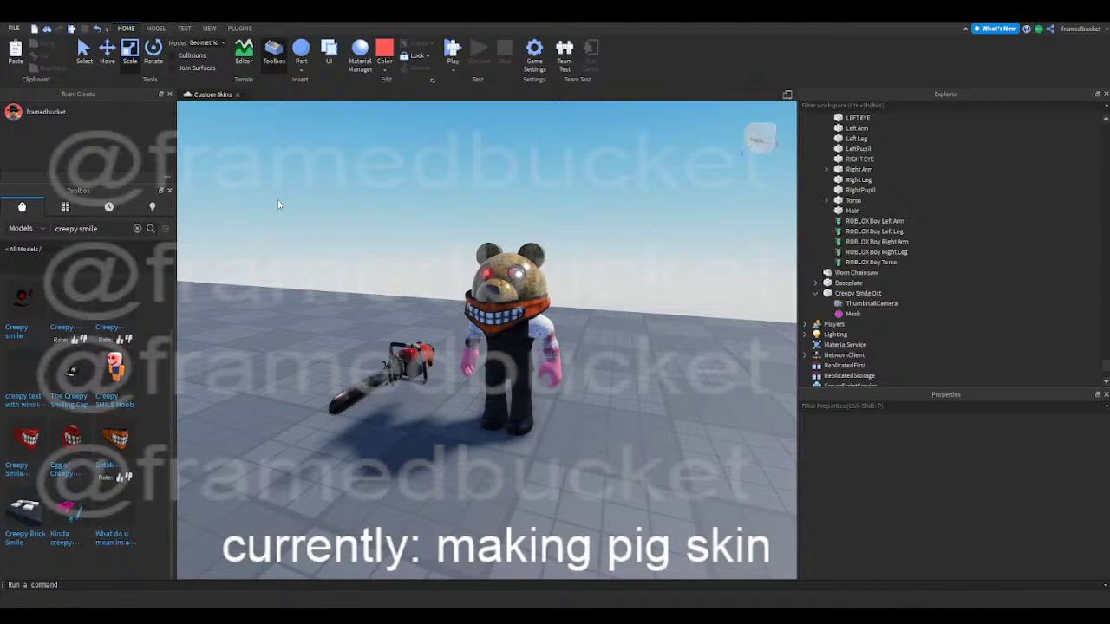
{"action": "key", "text": "w"}
{"action": "right_click_drag", "start_coordinate": [279, 205], "coordinate": [333, 222]}
{"action": "left_click", "coordinate": [384, 419]}
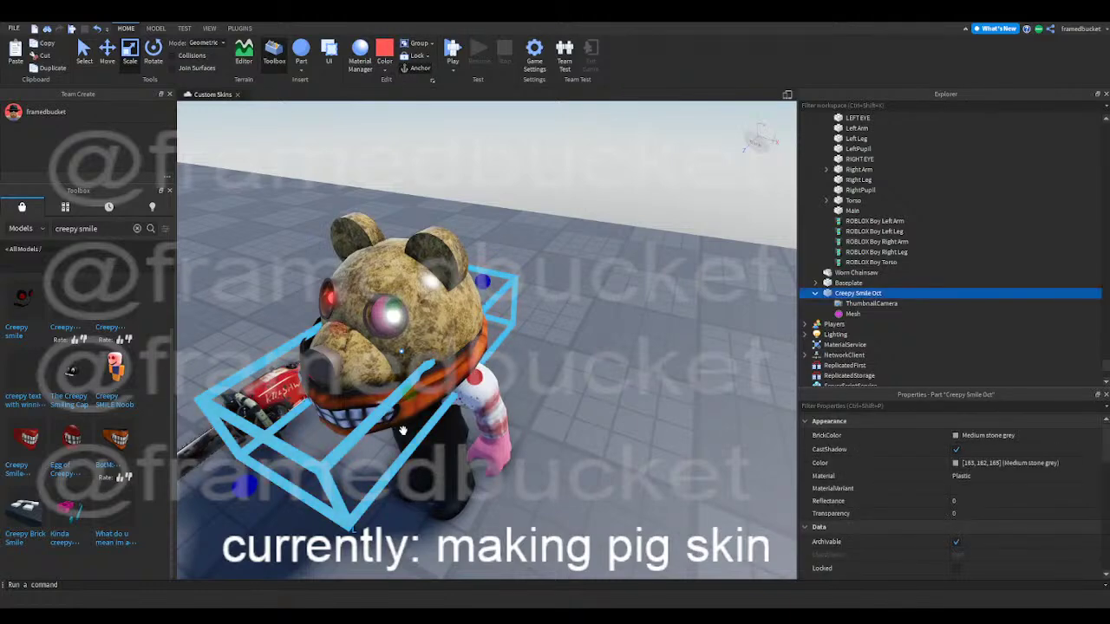
{"action": "key", "text": "Delete"}
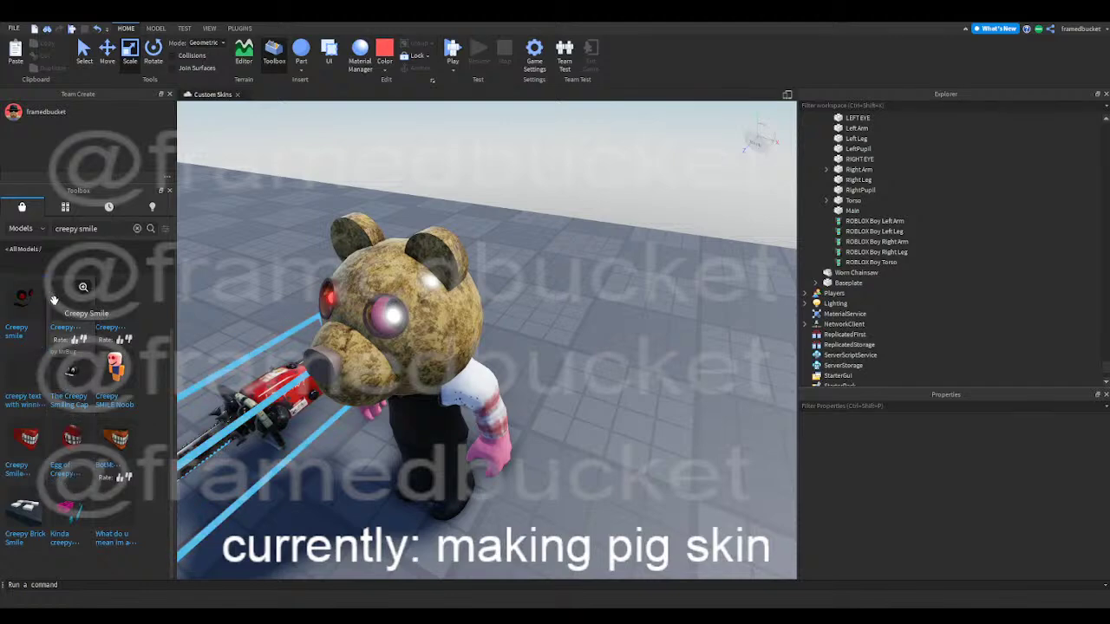
- Search the model library for "vhs tigry" and insert the first Tigry AI model into the scene
{"action": "right_click_drag", "start_coordinate": [523, 376], "coordinate": [511, 350]}
{"action": "scroll", "coordinate": [524, 379], "scroll_direction": "down", "scroll_amount": 3}
{"action": "right_click_drag", "start_coordinate": [524, 279], "coordinate": [505, 279]}
{"action": "key", "text": "a"}
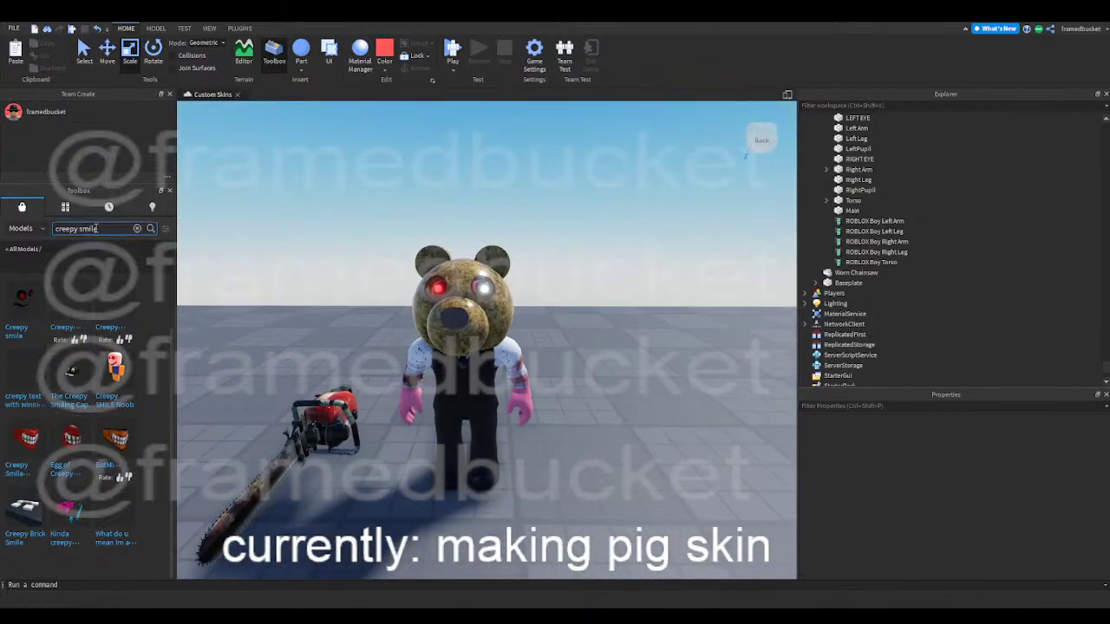
{"action": "right_click_drag", "start_coordinate": [247, 264], "coordinate": [229, 285]}
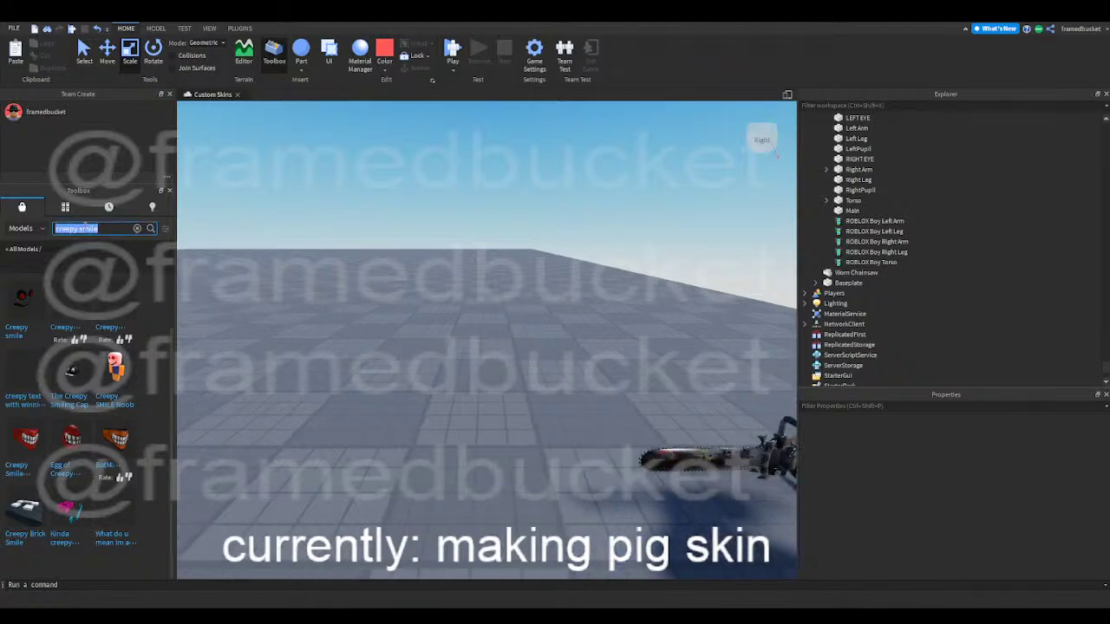
{"action": "type", "text": "s tigry"}
{"action": "key", "text": "Return"}
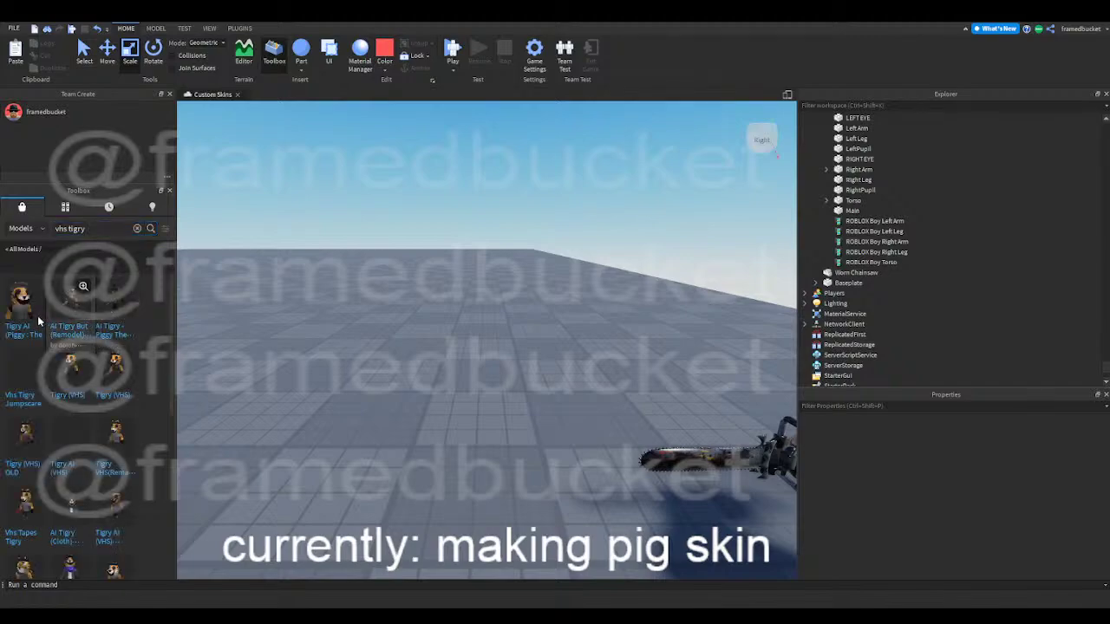
{"action": "left_click", "coordinate": [35, 321]}
{"action": "mouse_move", "coordinate": [258, 314]}
{"action": "right_mouse_down"}
{"action": "mouse_move", "coordinate": [298, 321]}
{"action": "mouse_move", "coordinate": [258, 319]}
{"action": "right_mouse_up"}
{"action": "key", "text": "s"}
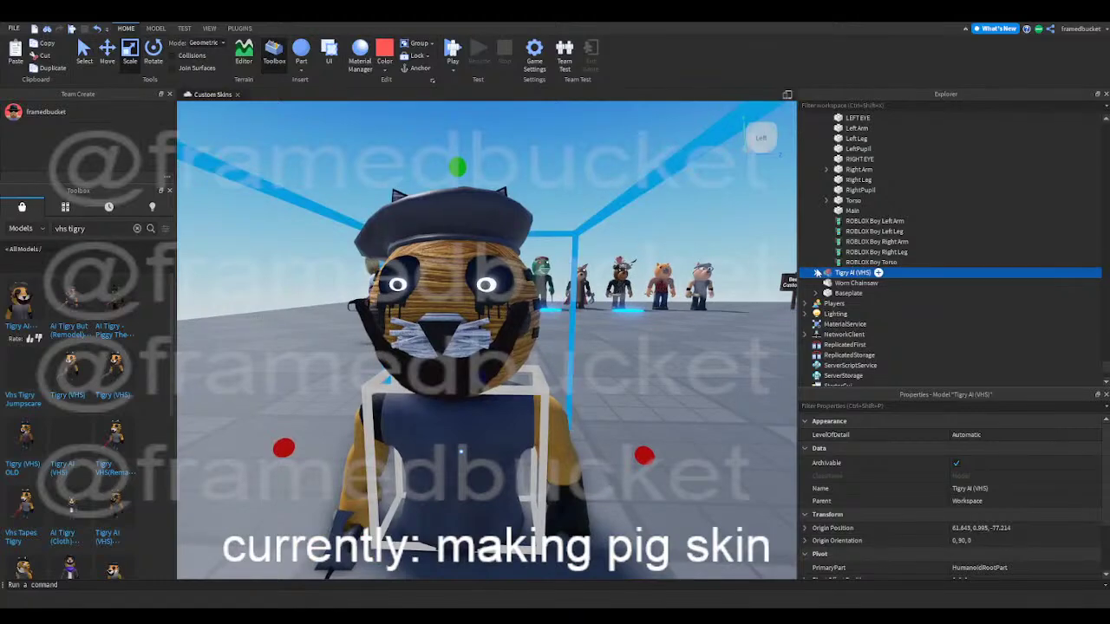
- Look through the Tigry AI (VHS) model's parts and its HeadAccessories folder to locate the mouth
{"action": "scroll", "coordinate": [853, 308], "scroll_direction": "down", "scroll_amount": 3}
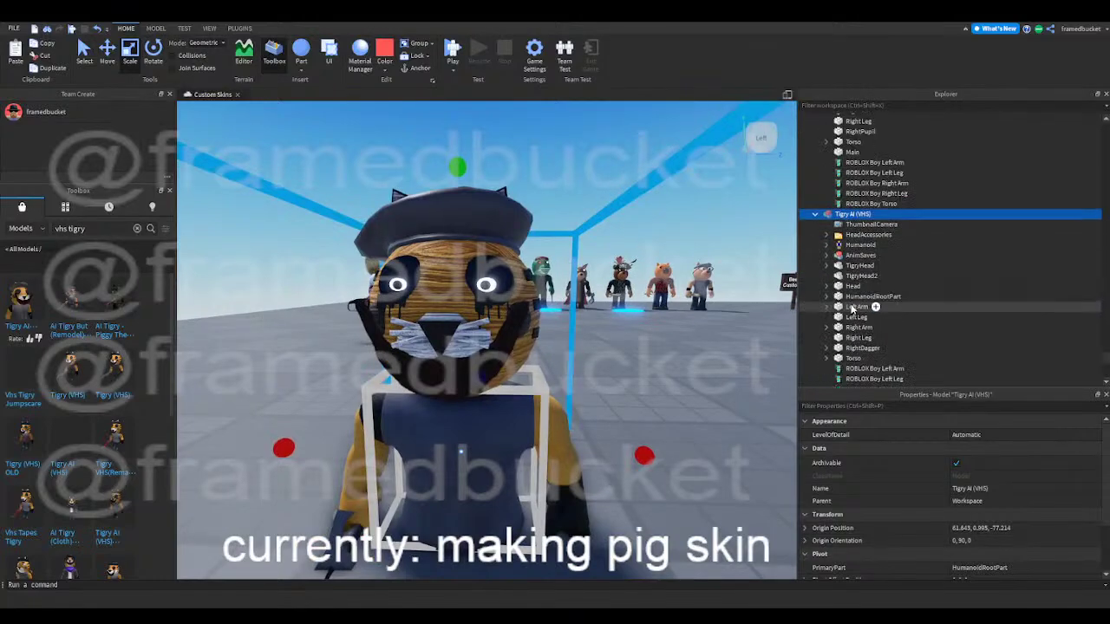
{"action": "left_click", "coordinate": [854, 246]}
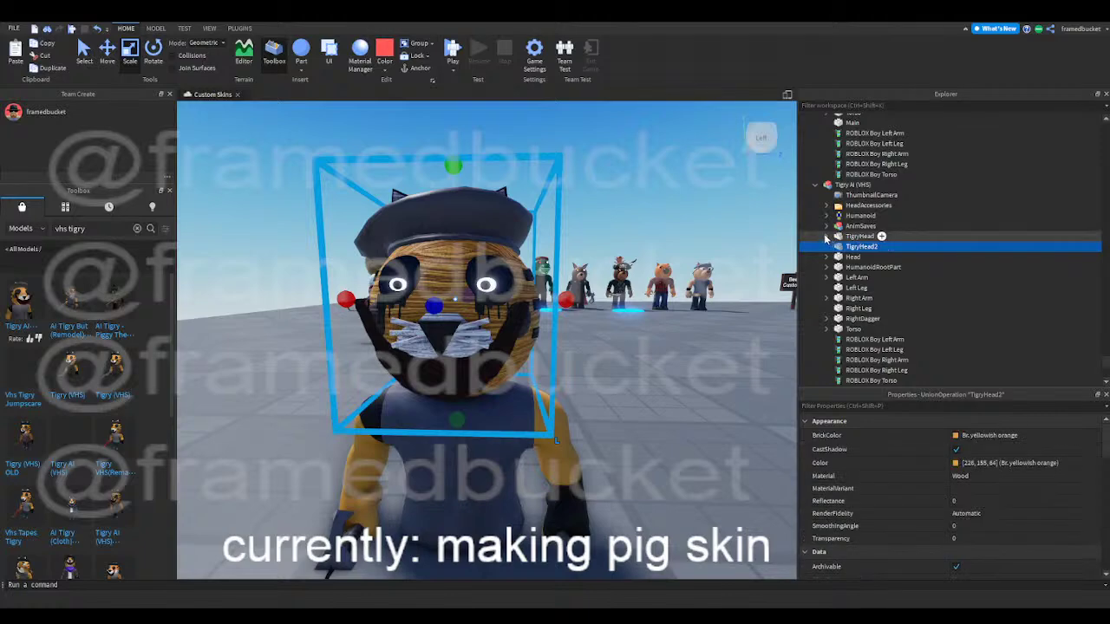
{"action": "left_click", "coordinate": [826, 237]}
{"action": "left_click", "coordinate": [827, 237]}
{"action": "left_click", "coordinate": [827, 176]}
{"action": "left_click", "coordinate": [849, 197]}
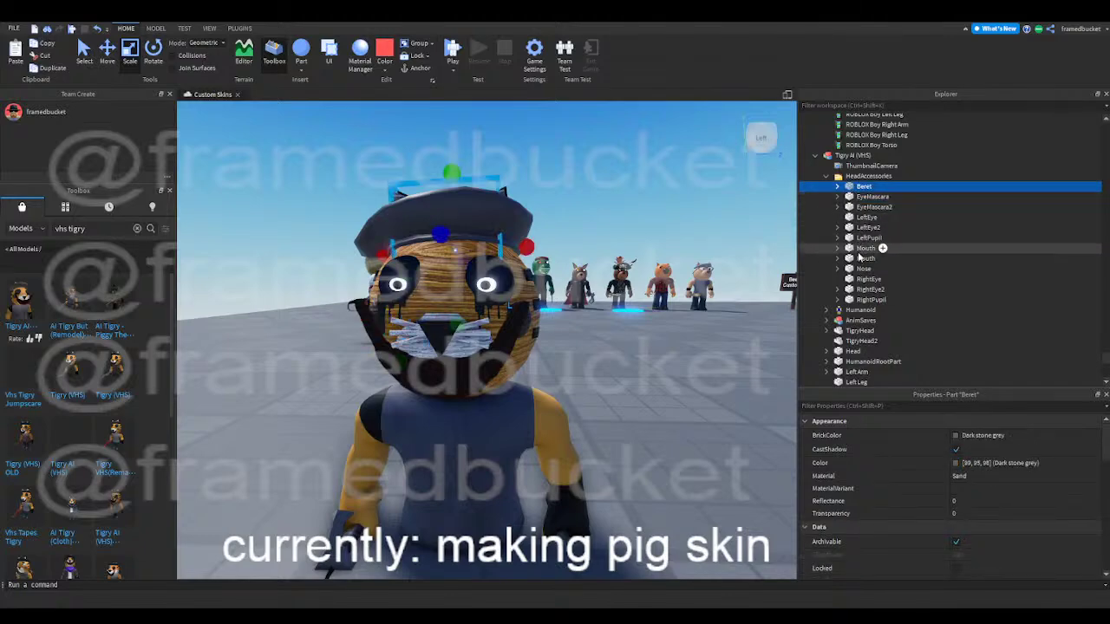
- Move both Mouth parts of the Tigry model sideways, well clear of its head
{"action": "left_click", "coordinate": [858, 250]}
{"action": "left_click", "coordinate": [107, 50]}
{"action": "left_click_drag", "start_coordinate": [554, 345], "coordinate": [390, 309]}
{"action": "key", "text": "d"}
{"action": "key", "text": "a"}
{"action": "key", "text": "a"}
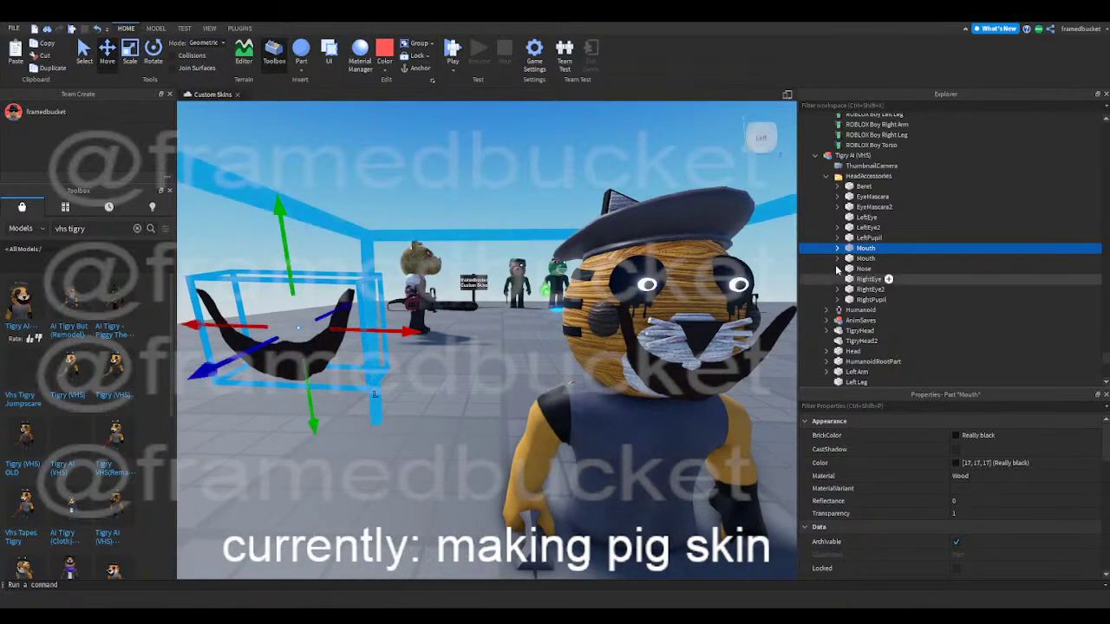
{"action": "left_click", "coordinate": [865, 258]}
{"action": "left_click_drag", "start_coordinate": [601, 346], "coordinate": [224, 345]}
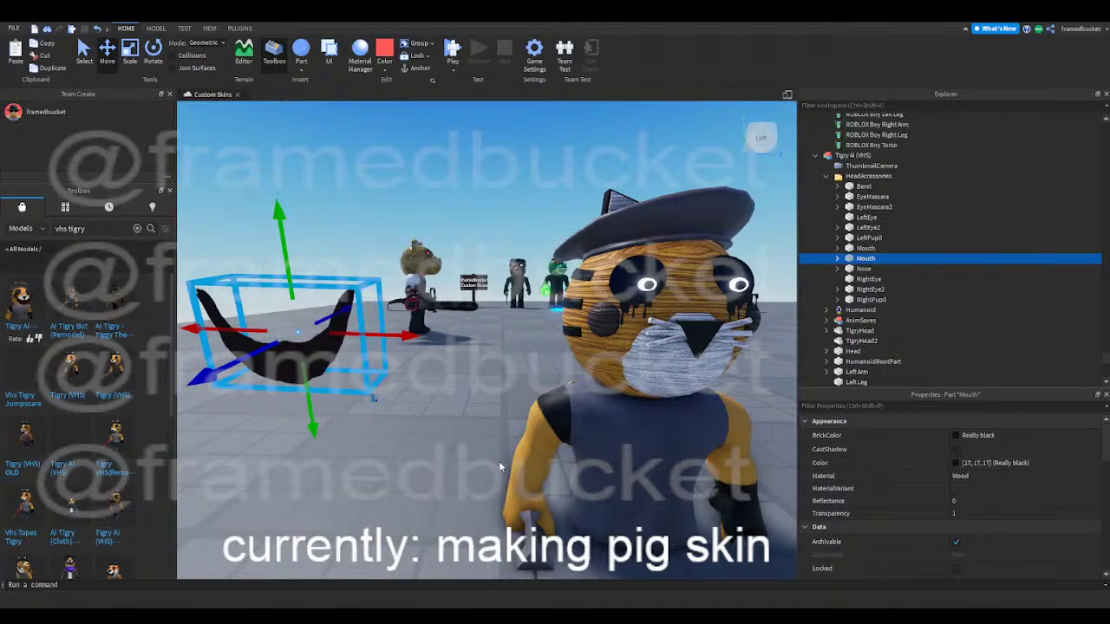
- Delete the whole Tigry AI (VHS) model and undo the deletion
{"action": "left_click", "coordinate": [592, 459]}
{"action": "left_click", "coordinate": [423, 457]}
{"action": "left_click", "coordinate": [854, 155]}
{"action": "key", "text": "Delete"}
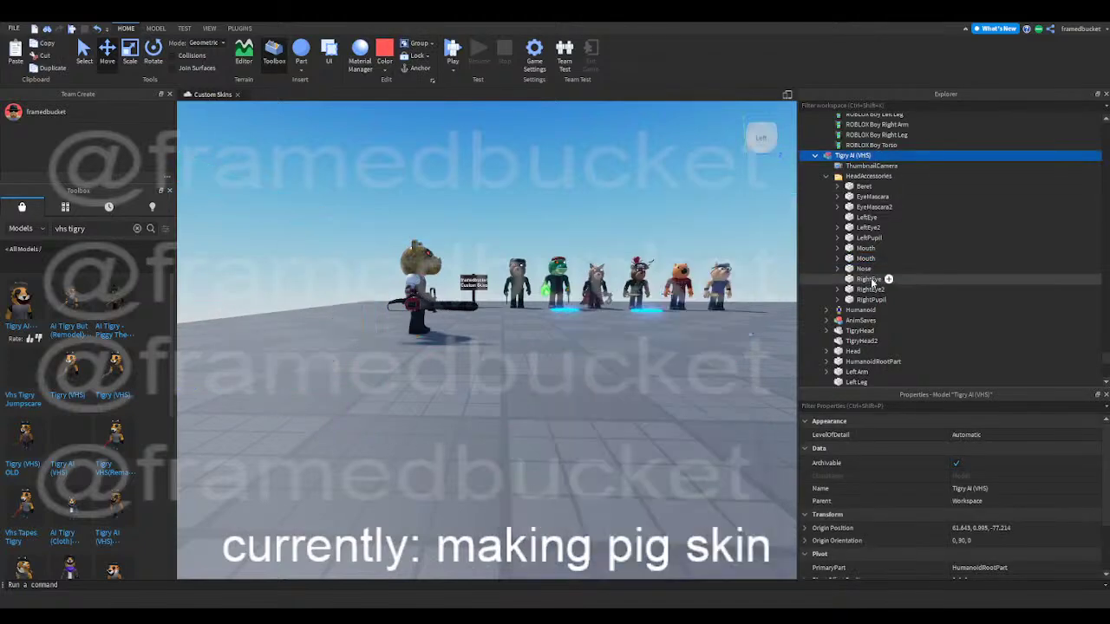
{"action": "key", "text": "ctrl+z"}
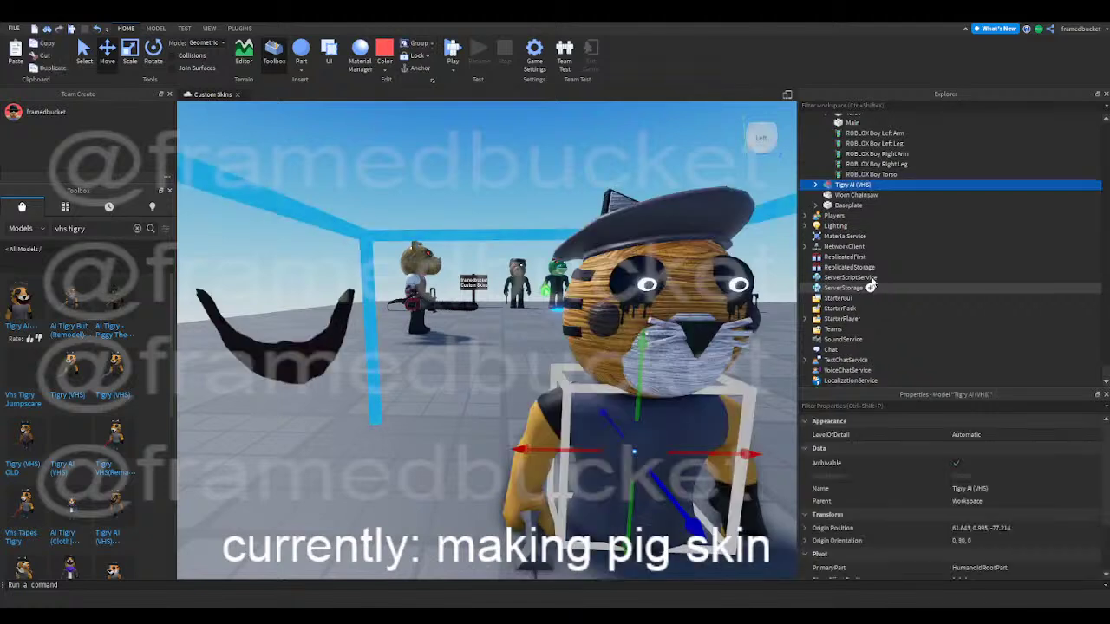
- Reparent both Mouth parts from the Tigry model's HeadAccessories folder to the Piggy The Killer model
{"action": "left_click", "coordinate": [815, 185]}
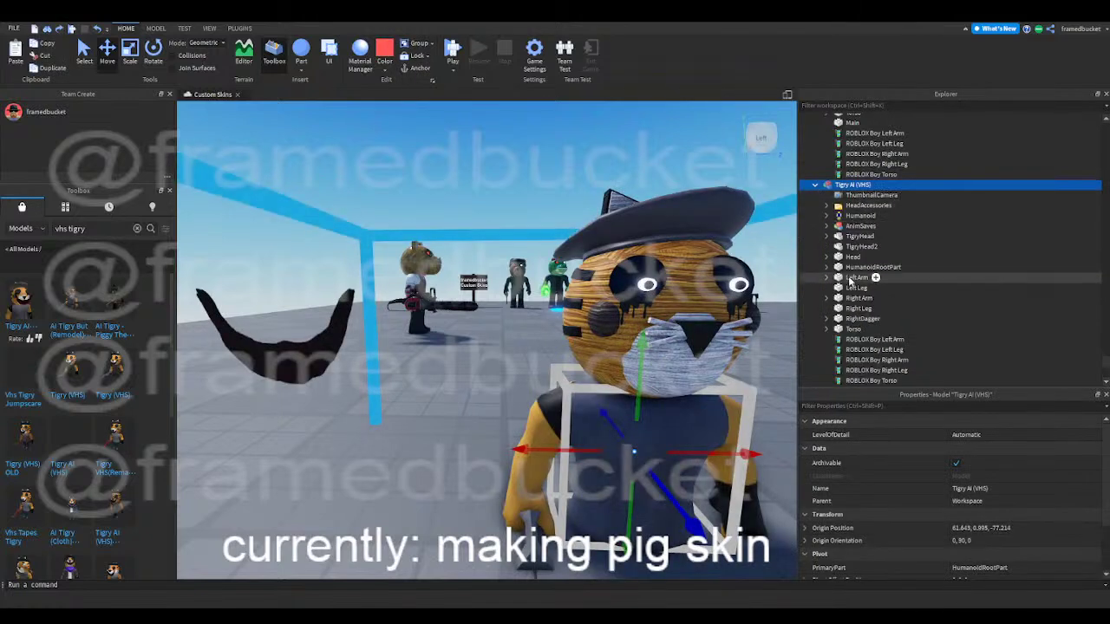
{"action": "left_click", "coordinate": [827, 206]}
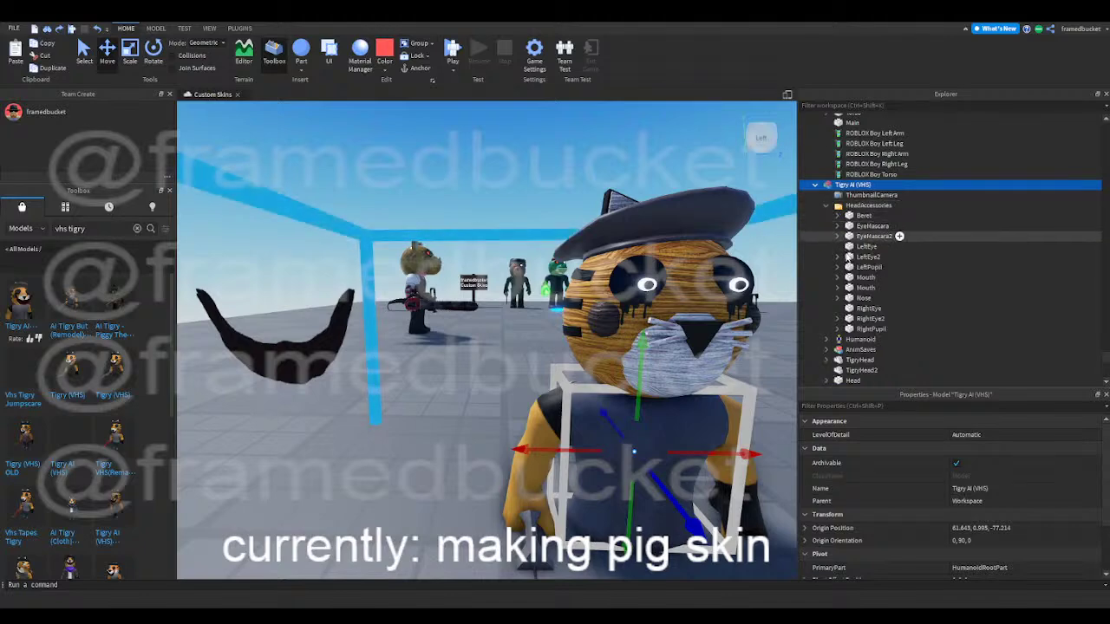
{"action": "left_click", "coordinate": [865, 288]}
{"action": "left_click", "coordinate": [865, 277], "text": "ctrl"}
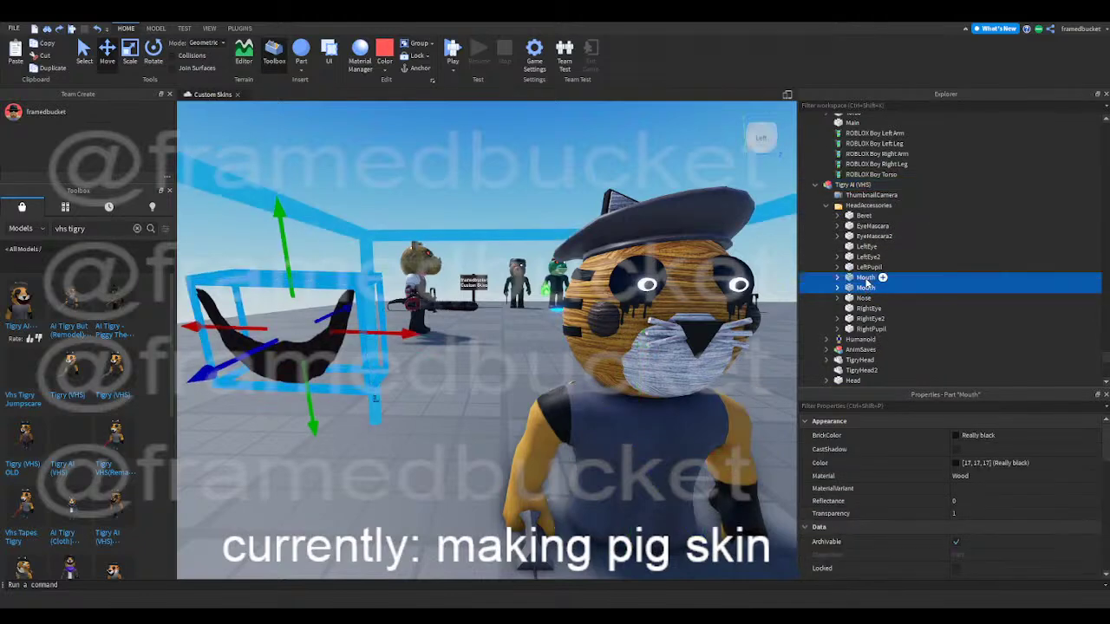
{"action": "left_click_drag", "start_coordinate": [865, 287], "coordinate": [878, 180]}
- Delete the Tigry AI (VHS) model, keep the detached mouth, and clear the selection
{"action": "left_click", "coordinate": [641, 440]}
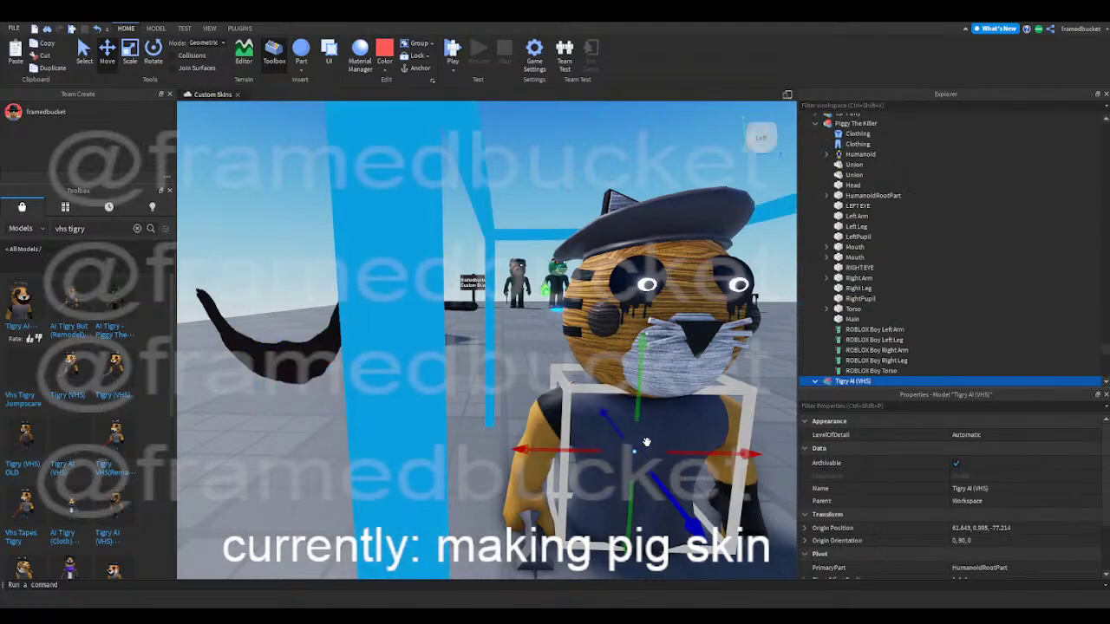
{"action": "key", "text": "Delete"}
{"action": "left_click", "coordinate": [284, 365]}
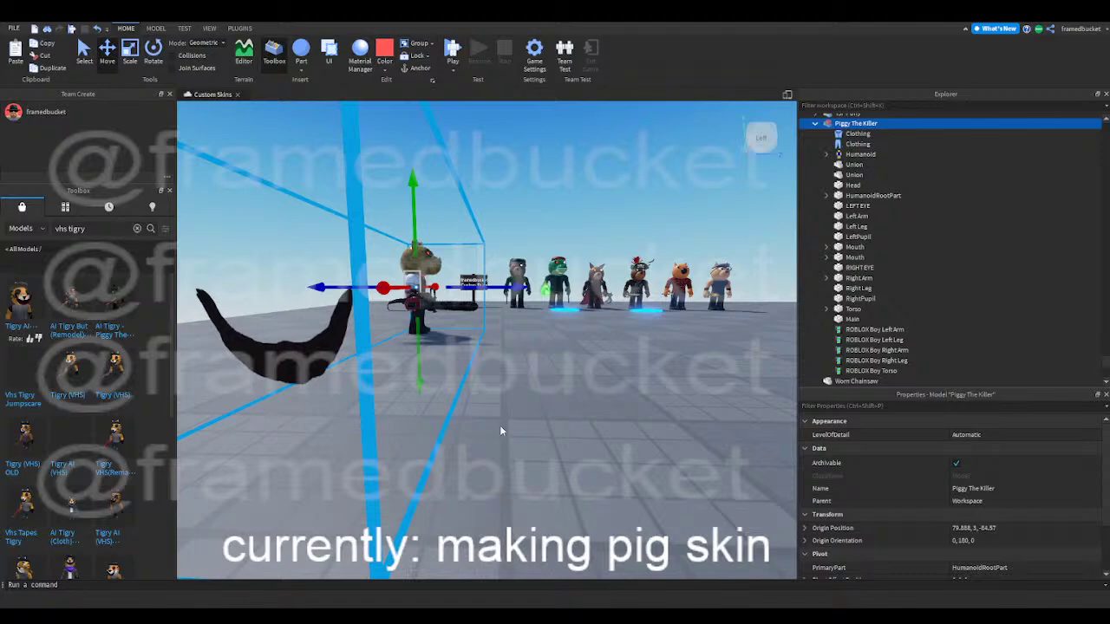
{"action": "left_click", "coordinate": [519, 416]}
{"action": "key", "text": "w"}
{"action": "right_click_drag", "start_coordinate": [519, 415], "coordinate": [677, 486]}
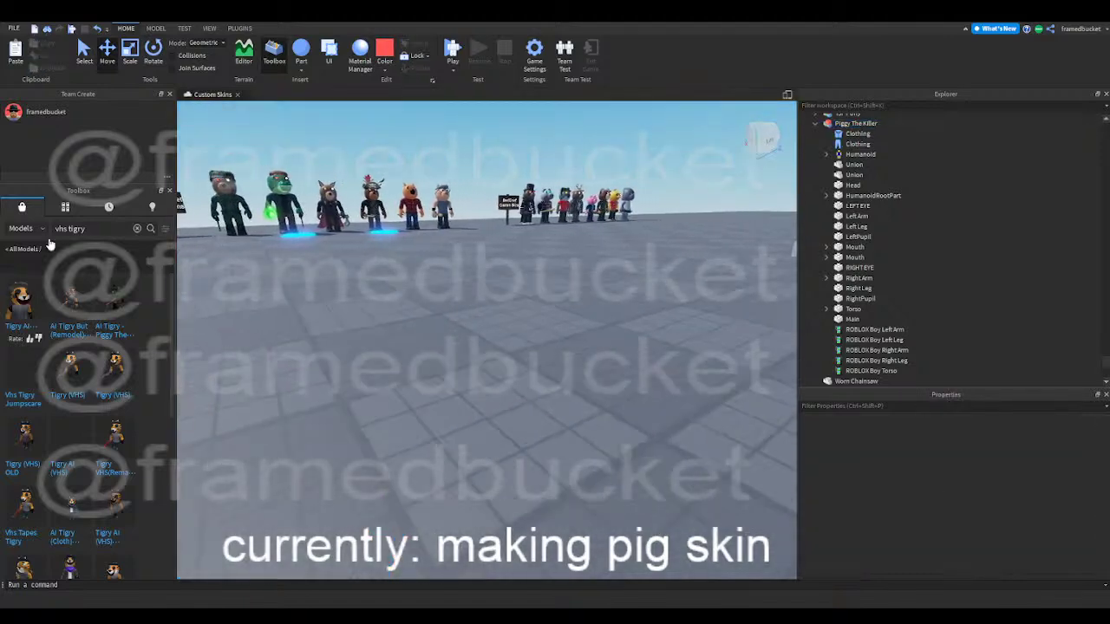
- Insert the third Tigry search result and raise the AI Tigry model out of the baseplate
{"action": "left_click", "coordinate": [112, 325]}
{"action": "key", "text": "f"}
{"action": "right_click_drag", "start_coordinate": [420, 399], "coordinate": [419, 399]}
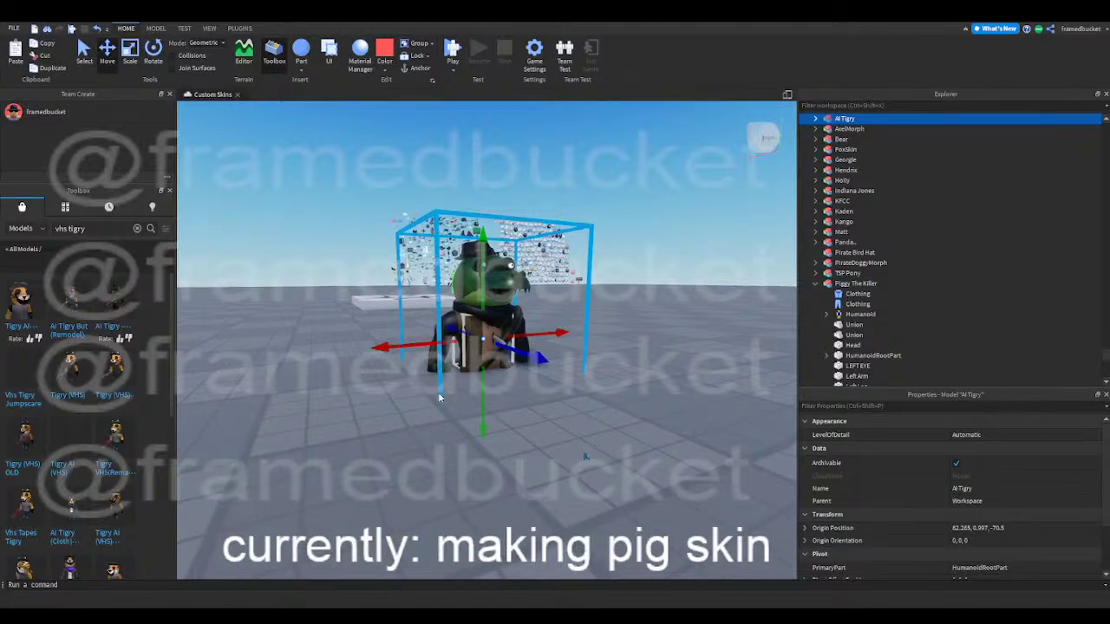
{"action": "left_click_drag", "start_coordinate": [468, 349], "coordinate": [426, 389]}
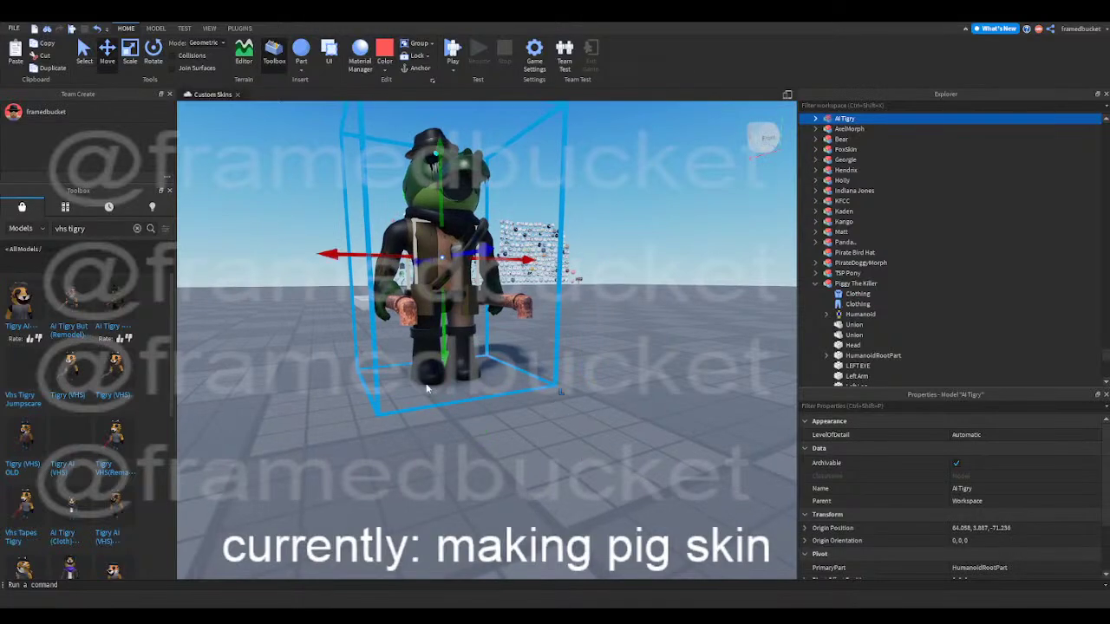
- Inspect the inserted AI Tigry model's face from several sides and delete the model
{"action": "key", "text": "e"}
{"action": "key", "text": "a"}
{"action": "right_click_drag", "start_coordinate": [426, 384], "coordinate": [321, 345]}
{"action": "key", "text": "w"}
{"action": "key", "text": "d"}
{"action": "scroll", "coordinate": [426, 370], "scroll_direction": "down", "scroll_amount": 3}
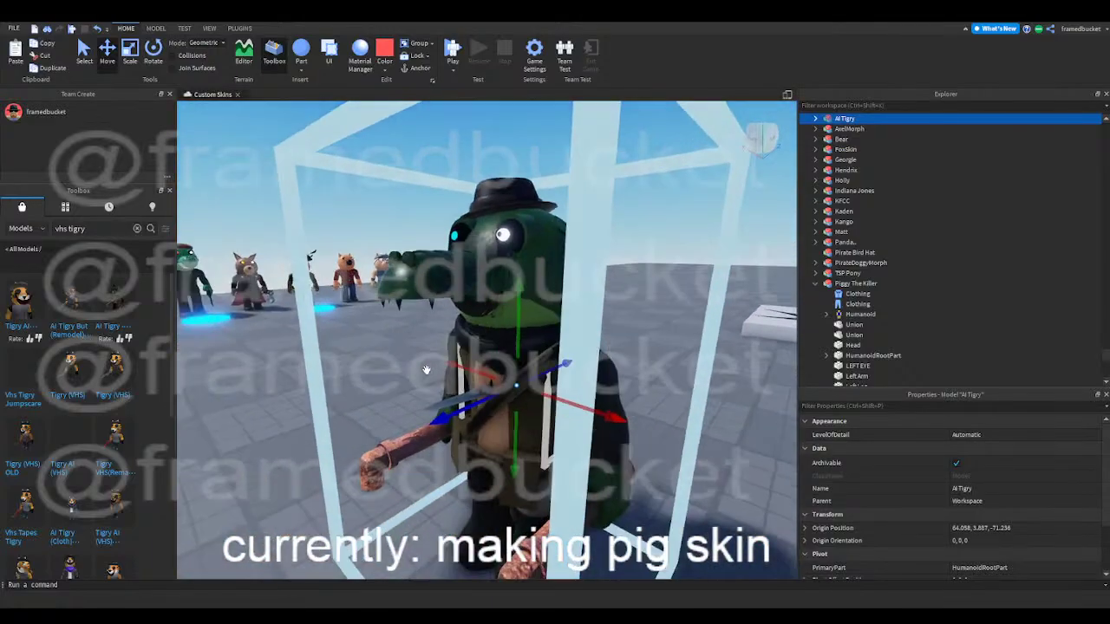
{"action": "scroll", "coordinate": [426, 371], "scroll_direction": "down", "scroll_amount": 3}
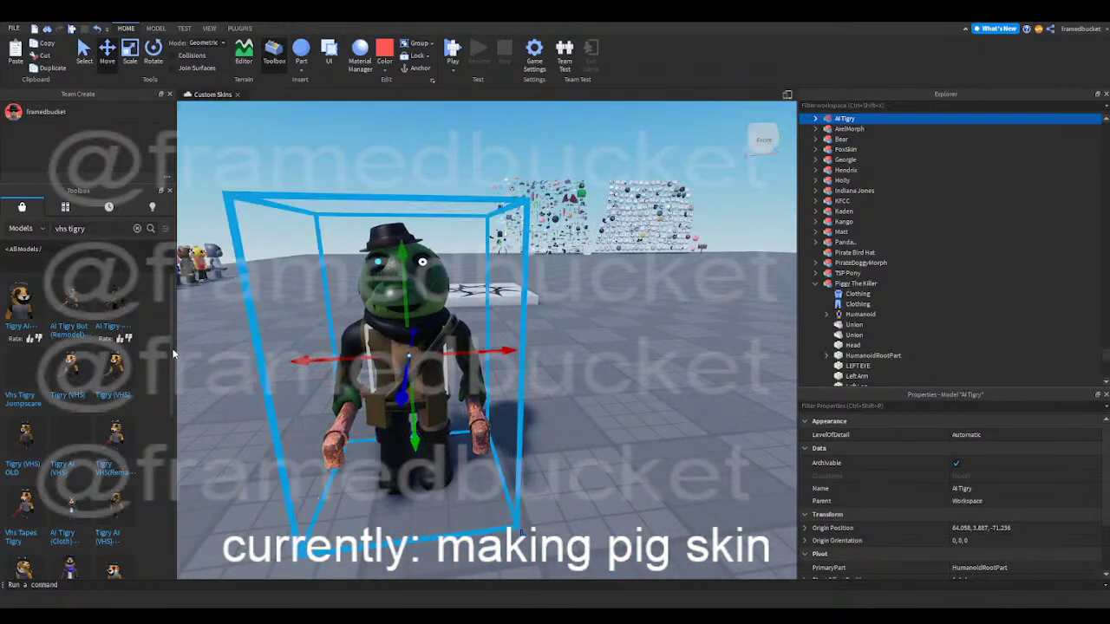
{"action": "key", "text": "Delete"}
{"action": "right_click_drag", "start_coordinate": [349, 435], "coordinate": [385, 432]}
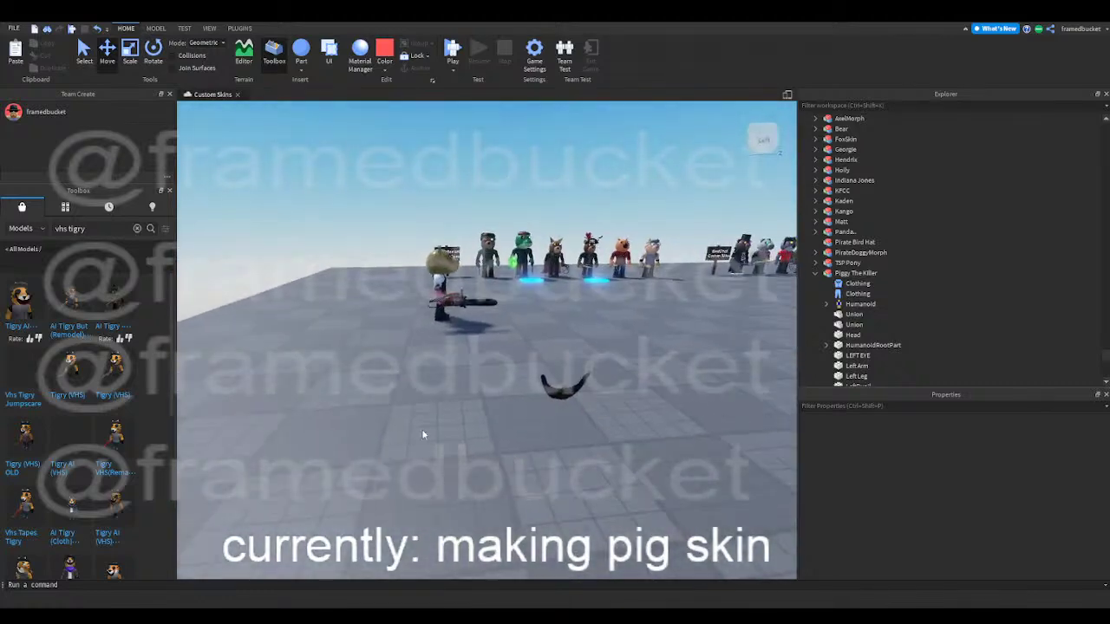
- Rename the second Mouth part in the Piggy The Killer model as Mouth2
{"action": "left_click", "coordinate": [451, 299]}
{"action": "scroll", "coordinate": [852, 315], "scroll_direction": "down", "scroll_amount": 3}
{"action": "left_click", "coordinate": [854, 290]}
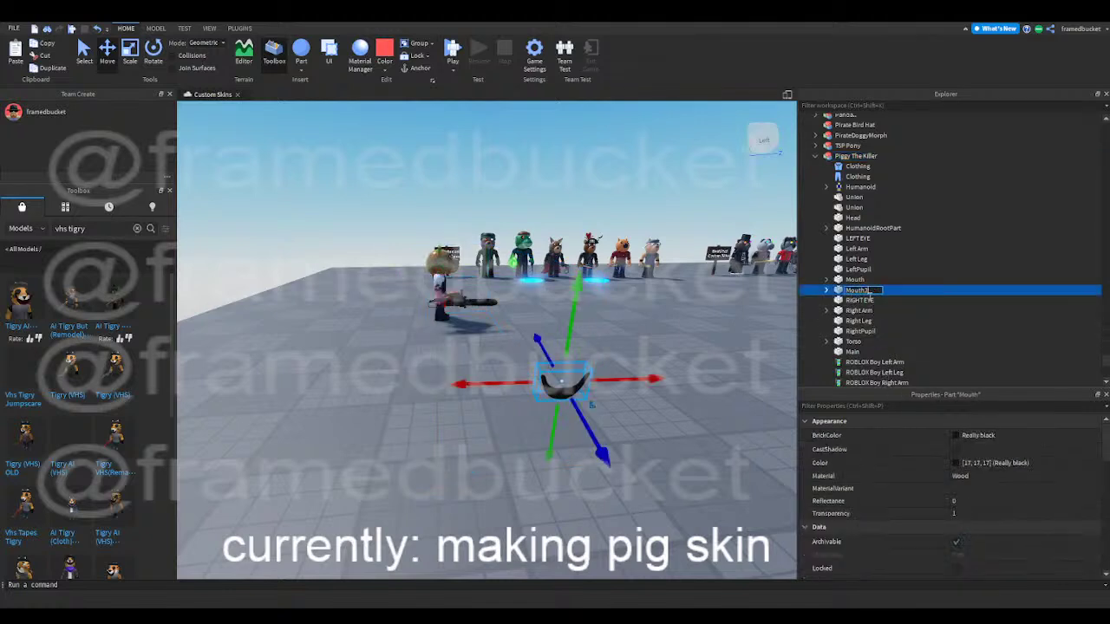
{"action": "left_click", "coordinate": [850, 301]}
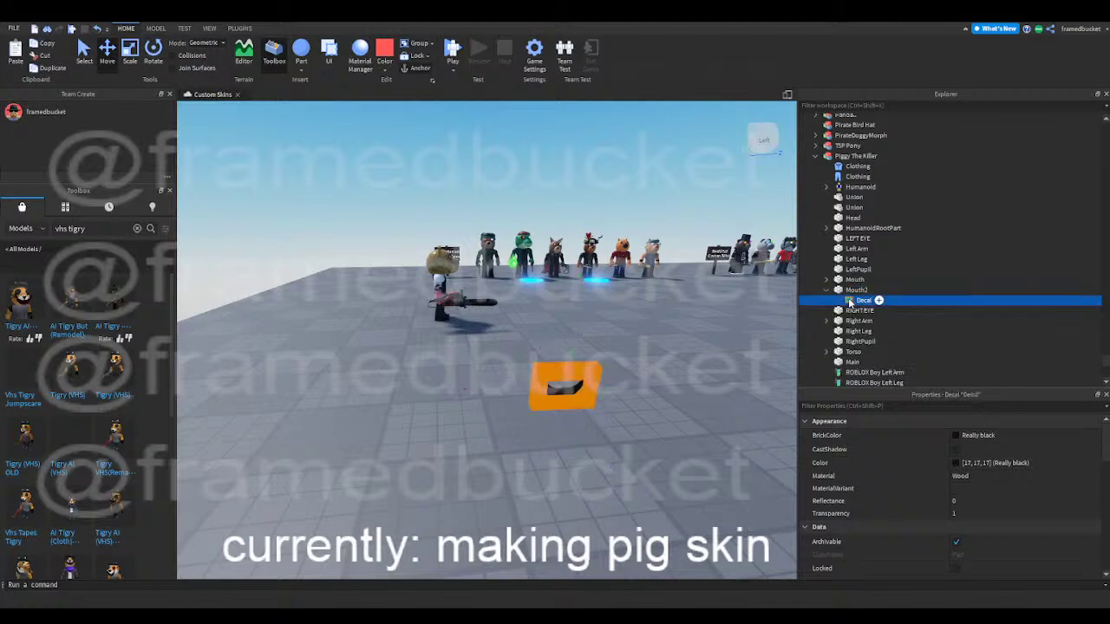
{"action": "left_click", "coordinate": [827, 290]}
- Select the Mouth and Mouth2 parts together and move them across the baseplate and up to the bear head
{"action": "left_click", "coordinate": [836, 279]}
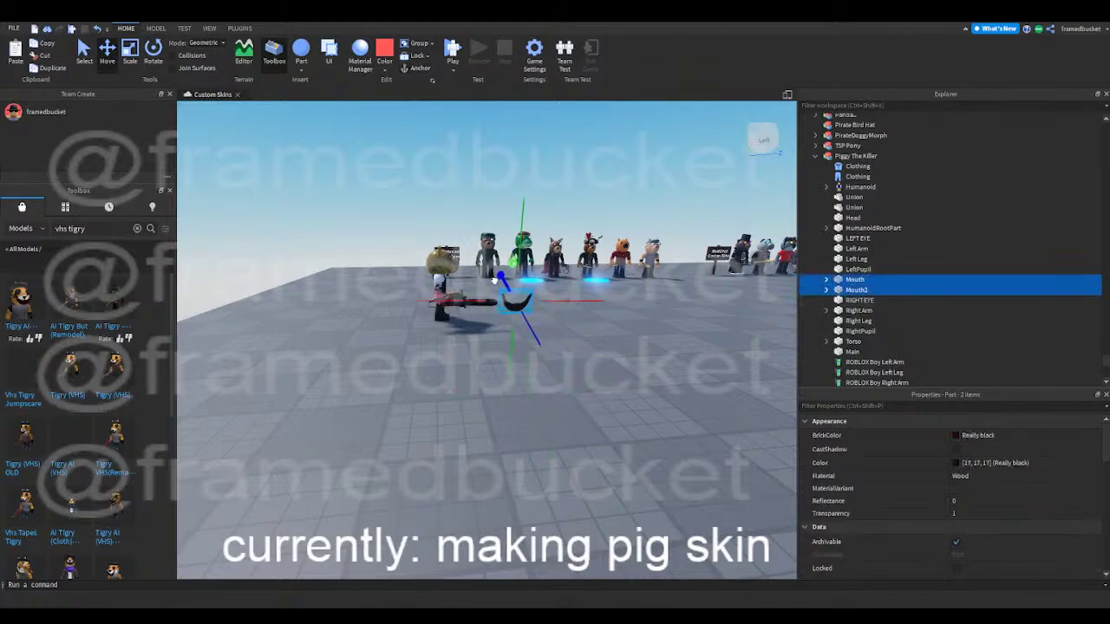
{"action": "key", "text": "f"}
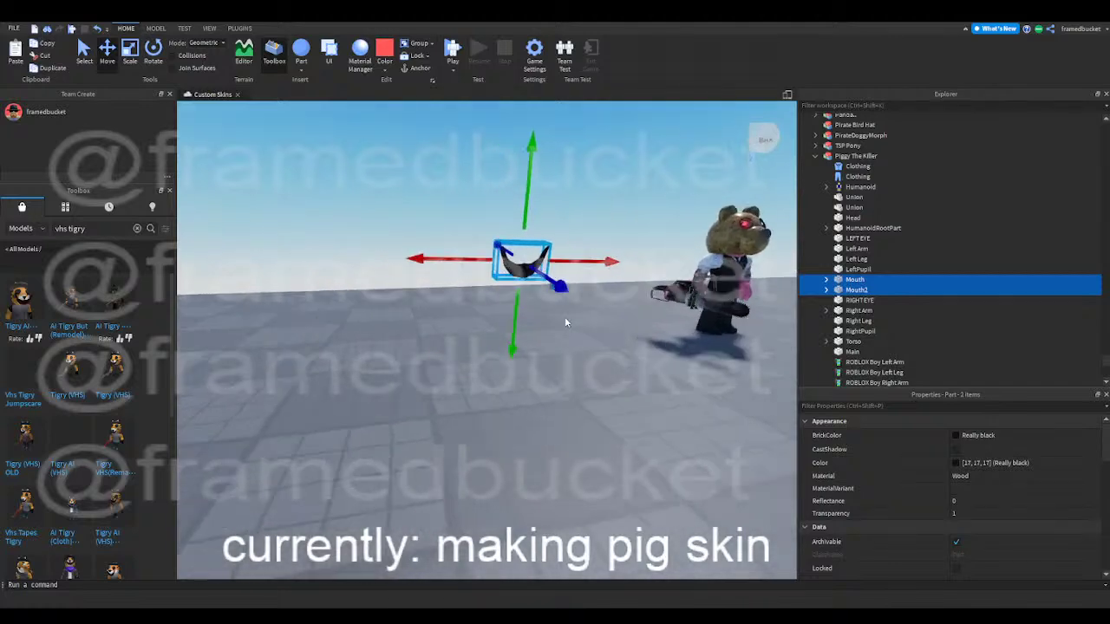
{"action": "scroll", "coordinate": [641, 286], "scroll_direction": "down", "scroll_amount": 5}
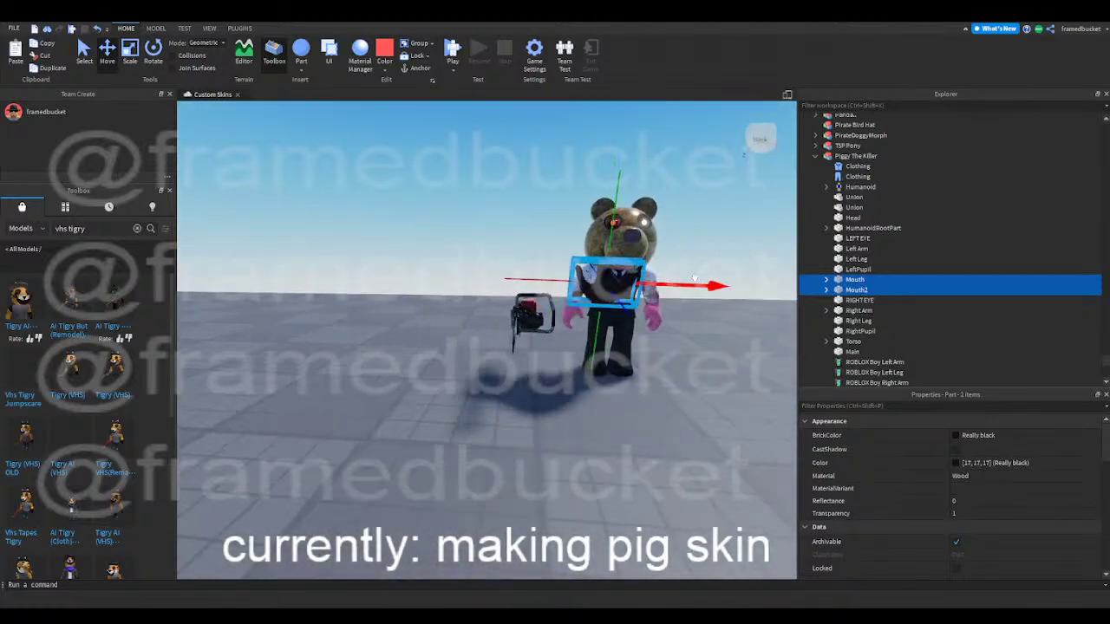
{"action": "left_click_drag", "start_coordinate": [632, 238], "coordinate": [633, 207]}
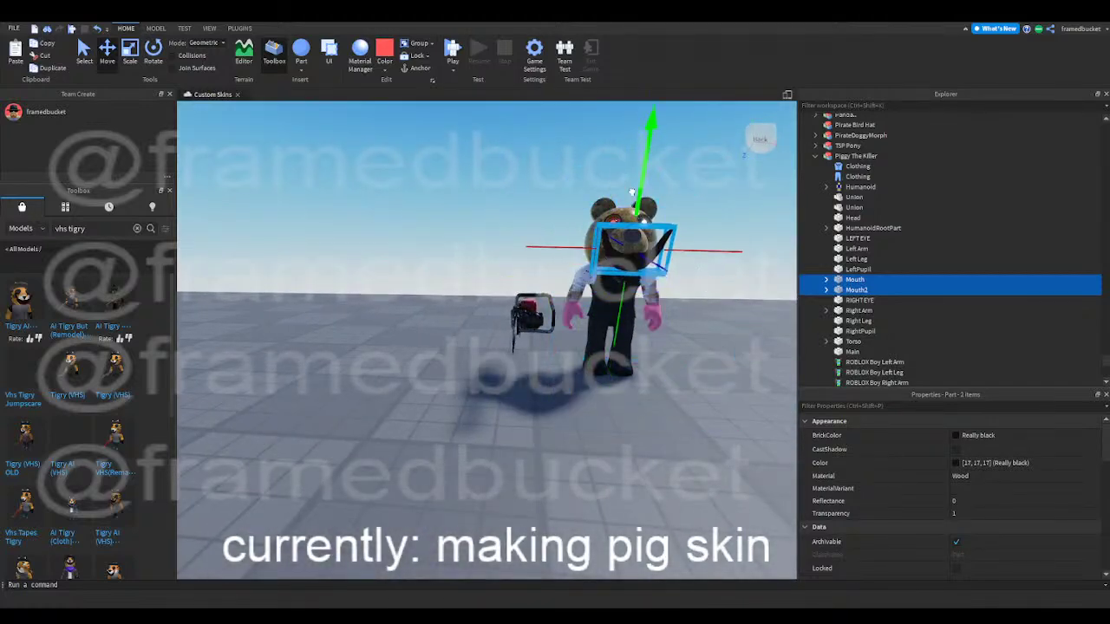
{"action": "key", "text": "e"}
{"action": "right_click_drag", "start_coordinate": [632, 206], "coordinate": [638, 208]}
{"action": "left_click_drag", "start_coordinate": [545, 325], "coordinate": [431, 280]}
{"action": "right_click_drag", "start_coordinate": [427, 277], "coordinate": [428, 276]}
{"action": "left_click_drag", "start_coordinate": [491, 325], "coordinate": [491, 325]}
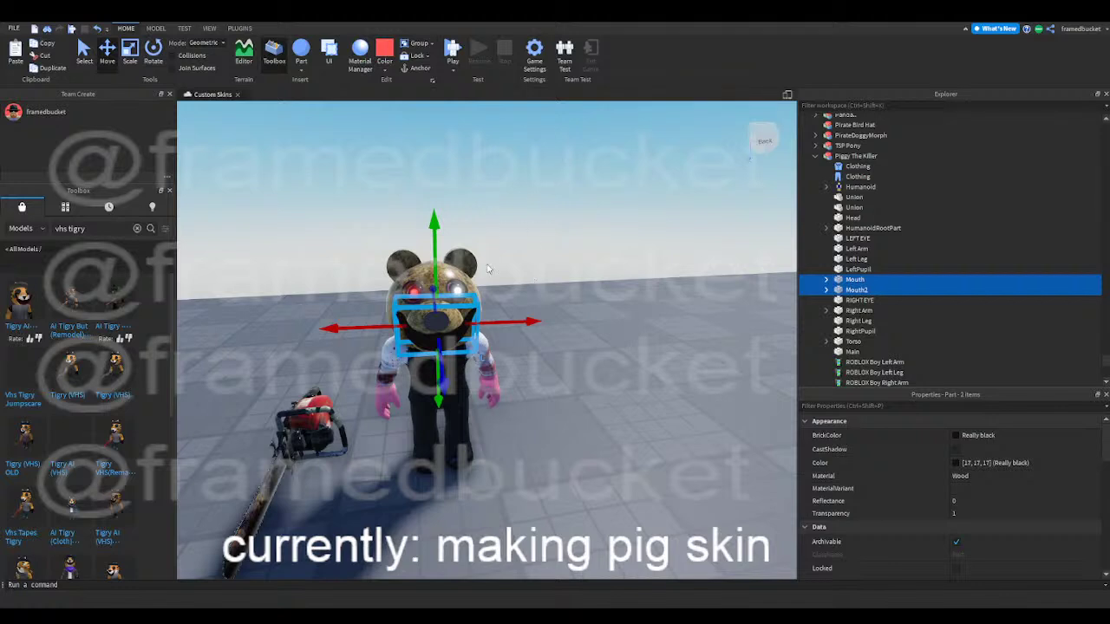
- Fit both mouth parts against the bear head below the snout, check them from the side, and clear the selection
{"action": "key", "text": "w"}
{"action": "key", "text": "a"}
{"action": "right_click_drag", "start_coordinate": [508, 322], "coordinate": [508, 322]}
{"action": "left_click_drag", "start_coordinate": [543, 392], "coordinate": [528, 429]}
{"action": "key", "text": "d"}
{"action": "right_click_drag", "start_coordinate": [522, 428], "coordinate": [523, 428]}
{"action": "key", "text": "w"}
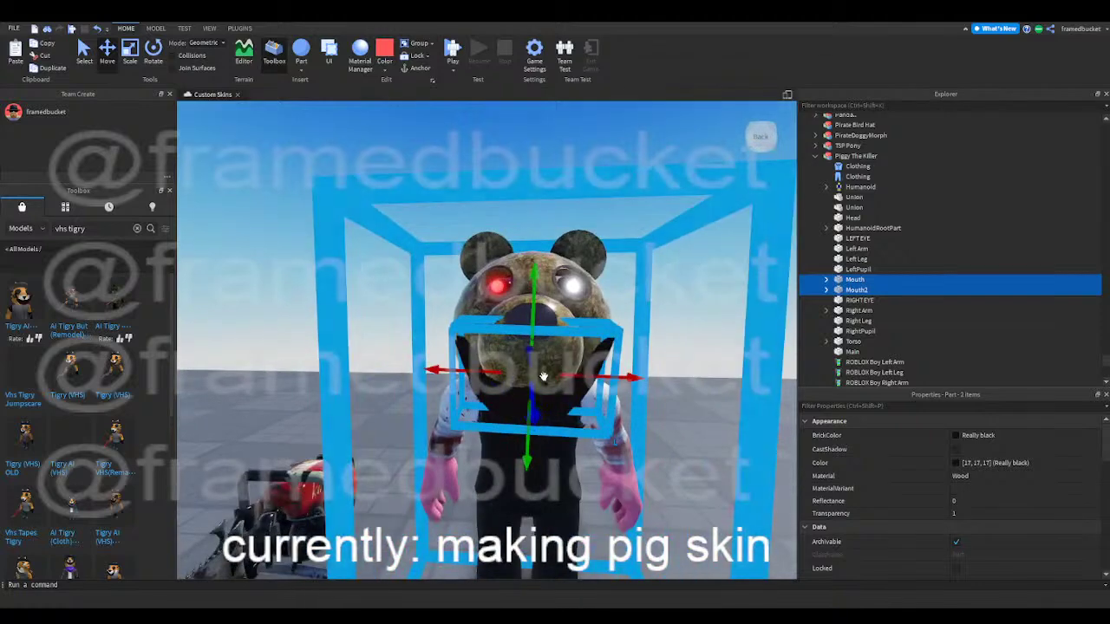
{"action": "right_click_drag", "start_coordinate": [530, 358], "coordinate": [529, 351]}
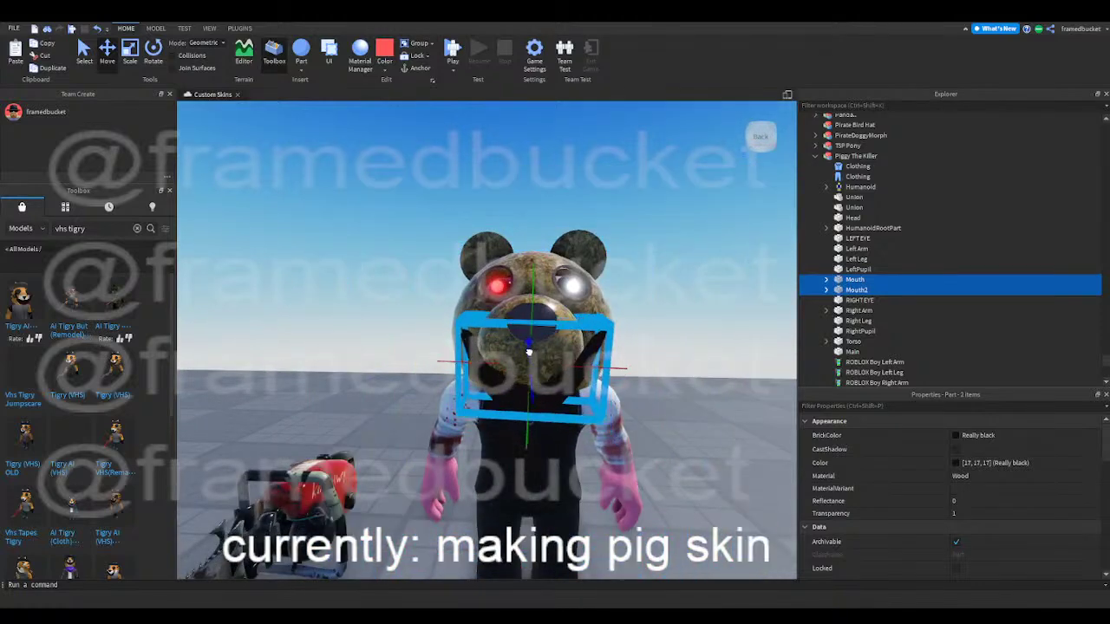
{"action": "left_click_drag", "start_coordinate": [527, 355], "coordinate": [531, 301]}
{"action": "left_click_drag", "start_coordinate": [535, 364], "coordinate": [533, 371]}
{"action": "left_click", "coordinate": [668, 439]}
{"action": "right_click_drag", "start_coordinate": [669, 438], "coordinate": [671, 441]}
{"action": "key", "text": "d"}
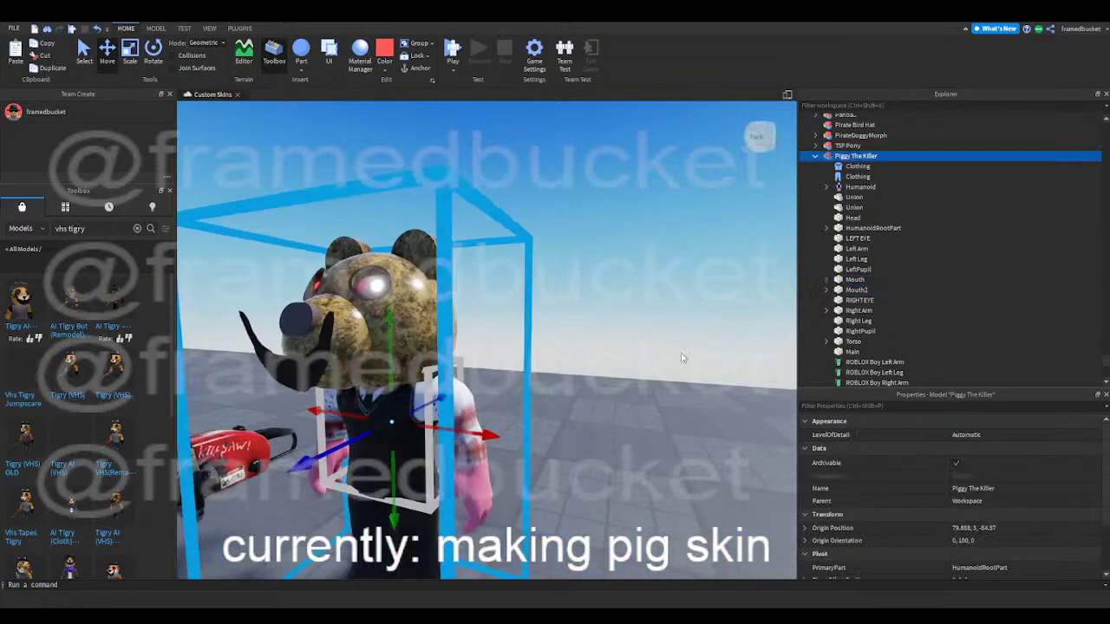
{"action": "left_click", "coordinate": [682, 354]}
- Try to shift the union holding the nose and eye rims sideways on the bear head, and undo the move
{"action": "scroll", "coordinate": [845, 174], "scroll_direction": "down", "scroll_amount": 1}
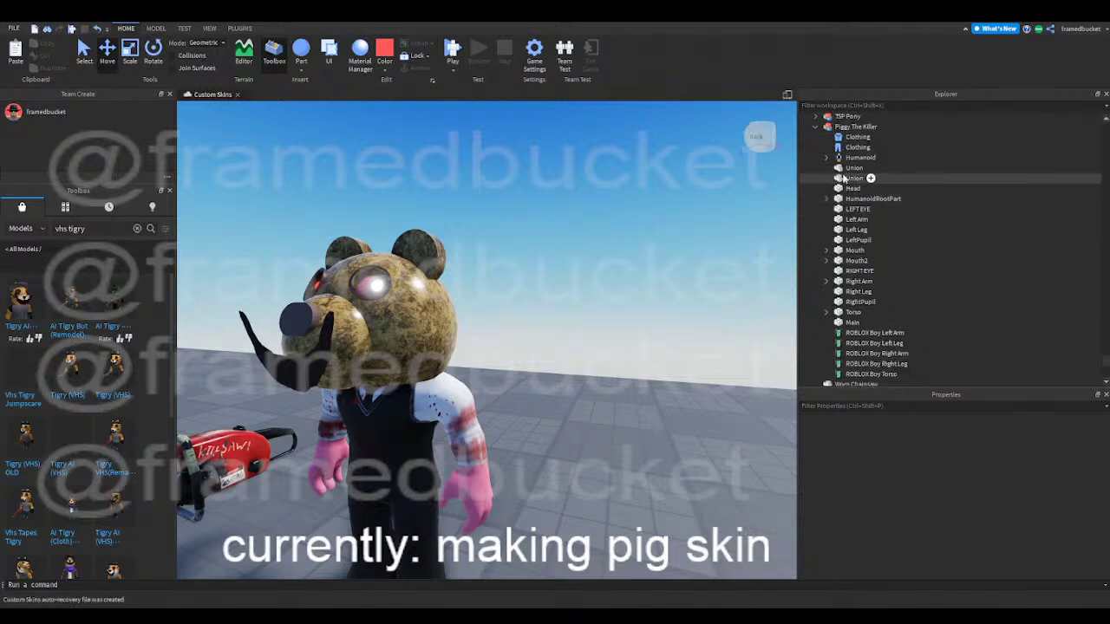
{"action": "scroll", "coordinate": [845, 173], "scroll_direction": "down", "scroll_amount": 3}
{"action": "scroll", "coordinate": [845, 165], "scroll_direction": "up", "scroll_amount": 3}
{"action": "scroll", "coordinate": [845, 164], "scroll_direction": "up", "scroll_amount": 5}
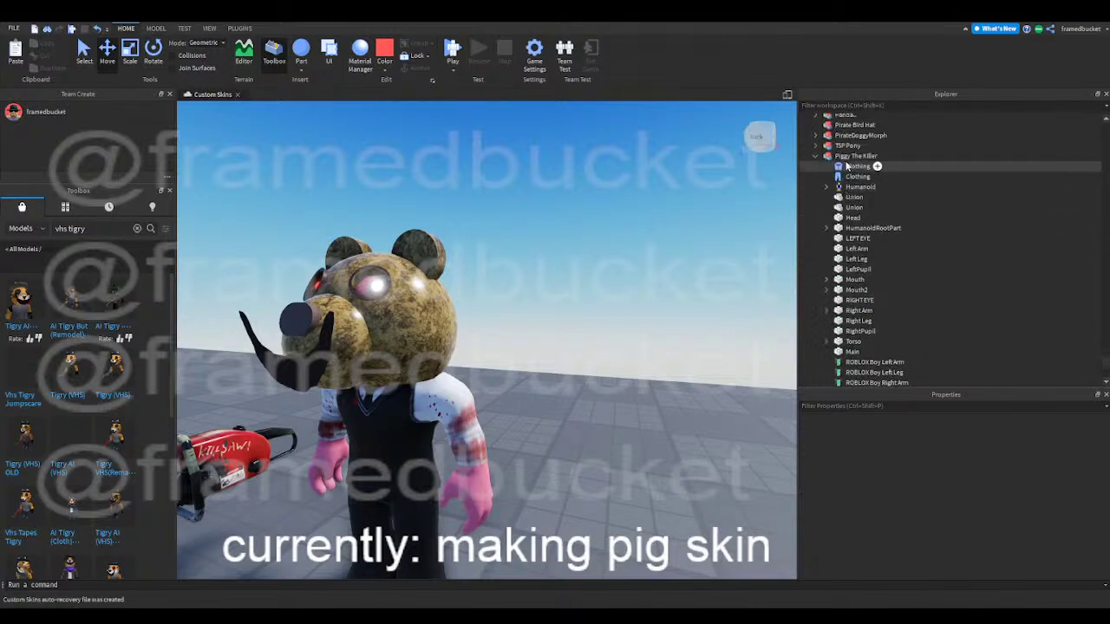
{"action": "scroll", "coordinate": [856, 169], "scroll_direction": "up", "scroll_amount": 2}
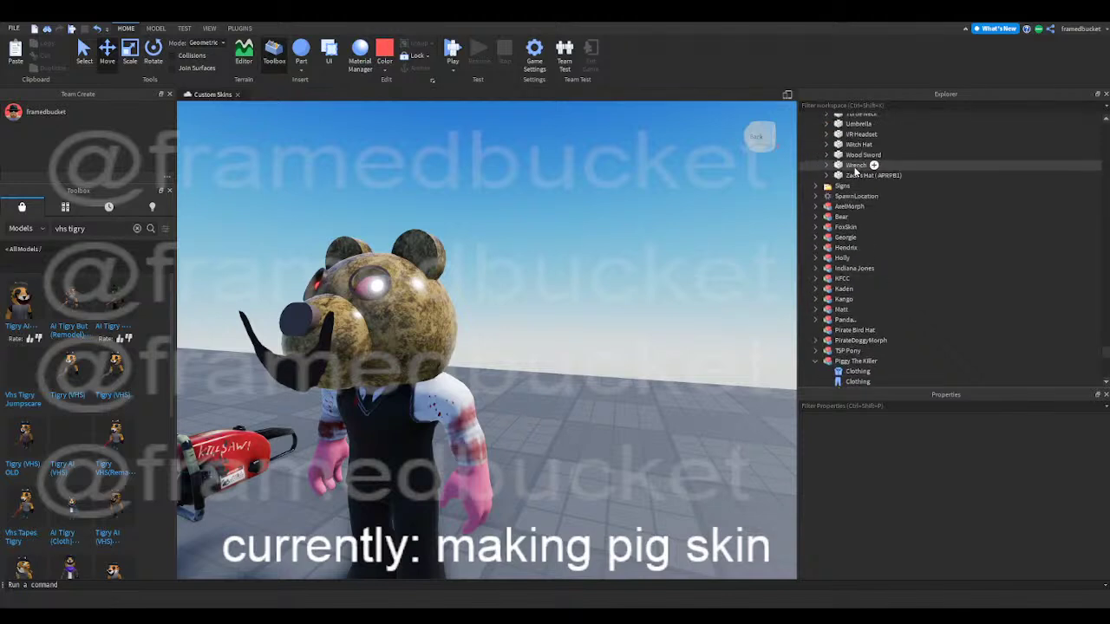
{"action": "scroll", "coordinate": [856, 171], "scroll_direction": "down", "scroll_amount": 5}
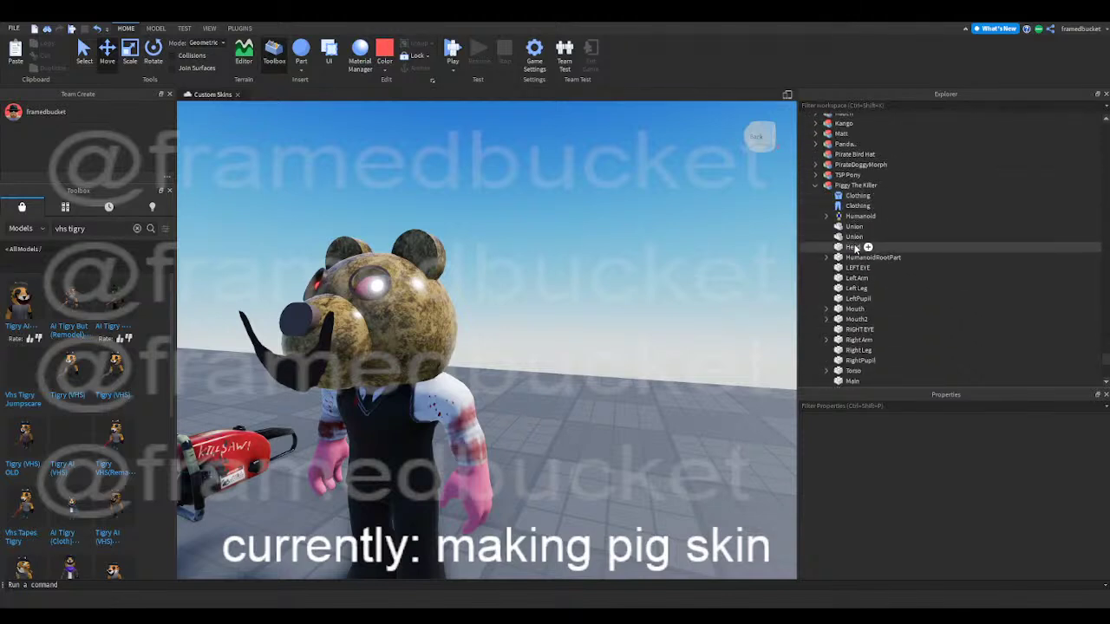
{"action": "left_click", "coordinate": [854, 237]}
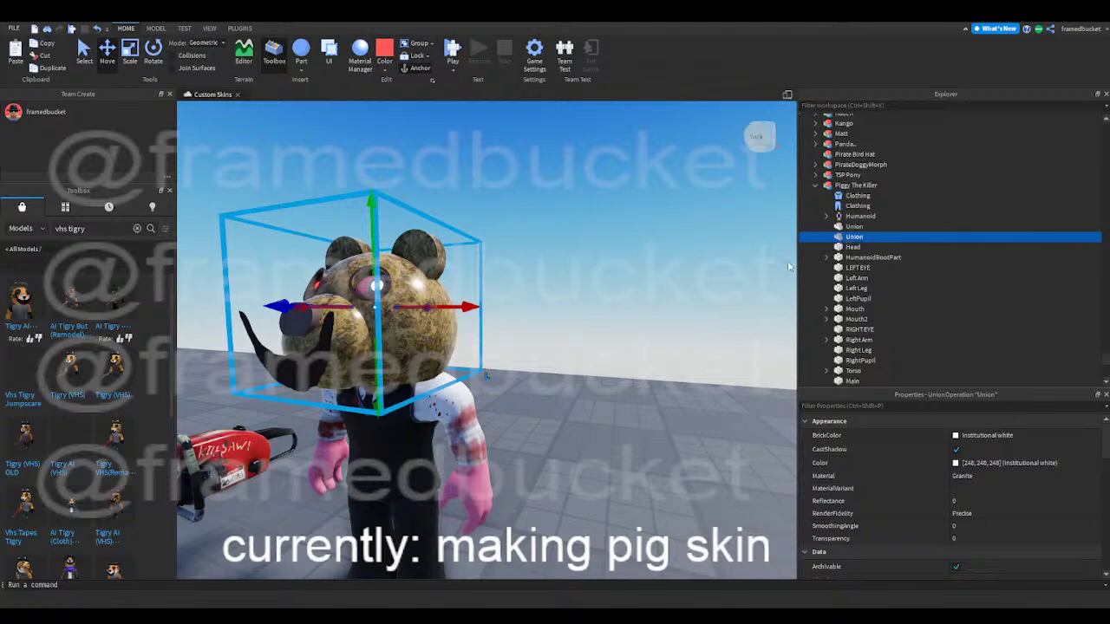
{"action": "left_click", "coordinate": [852, 227]}
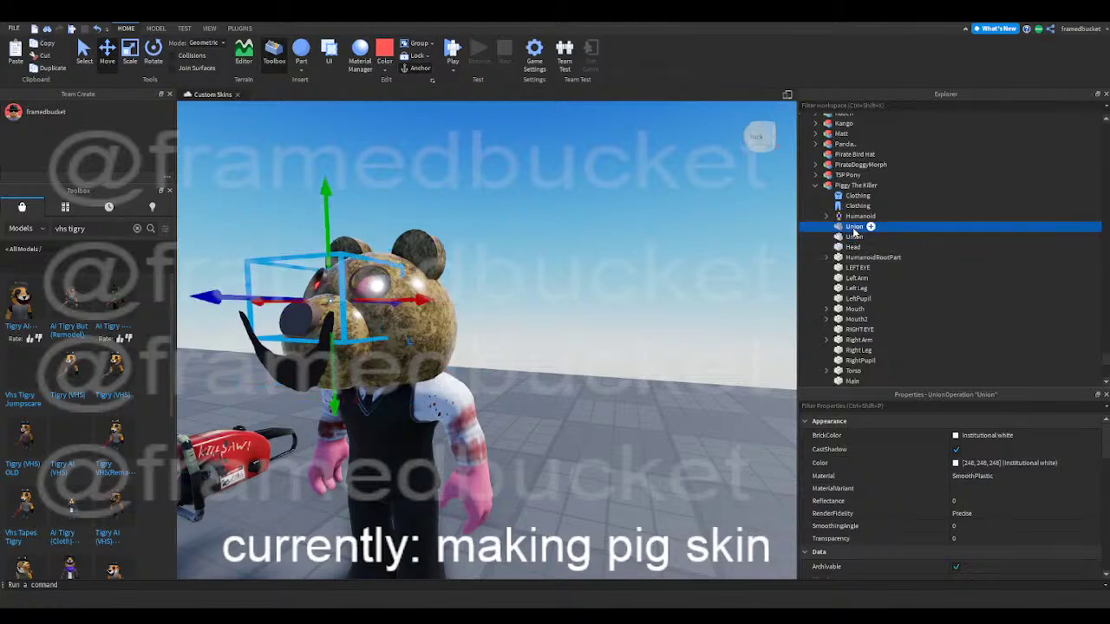
{"action": "left_click_drag", "start_coordinate": [398, 299], "coordinate": [514, 310]}
{"action": "left_click", "coordinate": [840, 237]}
{"action": "key", "text": "ctrl+z"}
{"action": "key", "text": "ctrl+z"}
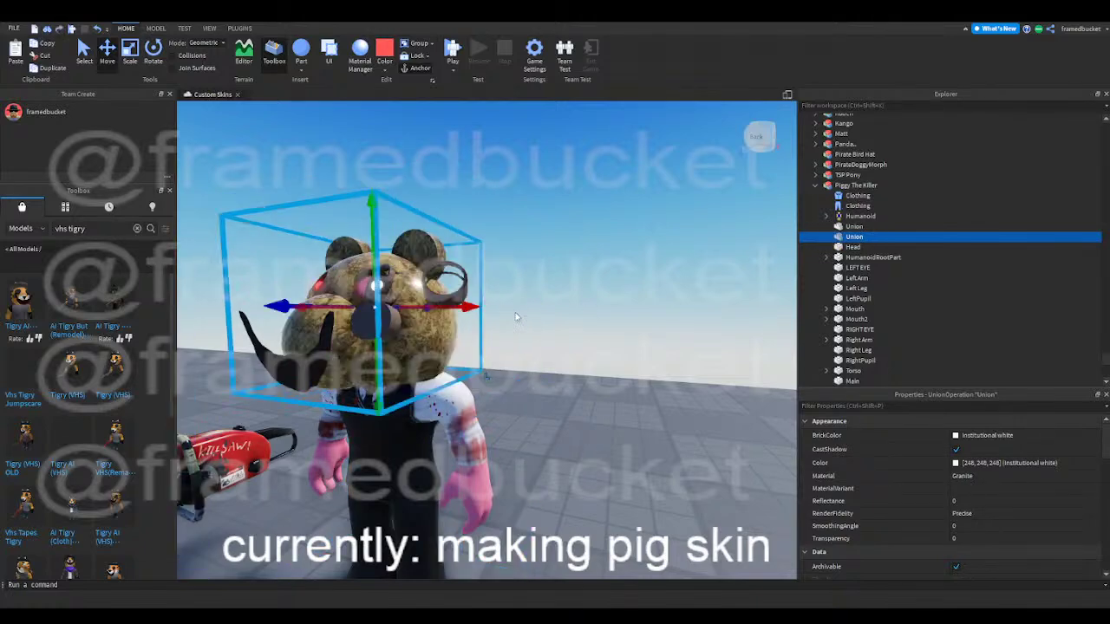
{"action": "left_click", "coordinate": [576, 305]}
{"action": "right_click_drag", "start_coordinate": [583, 296], "coordinate": [574, 284]}
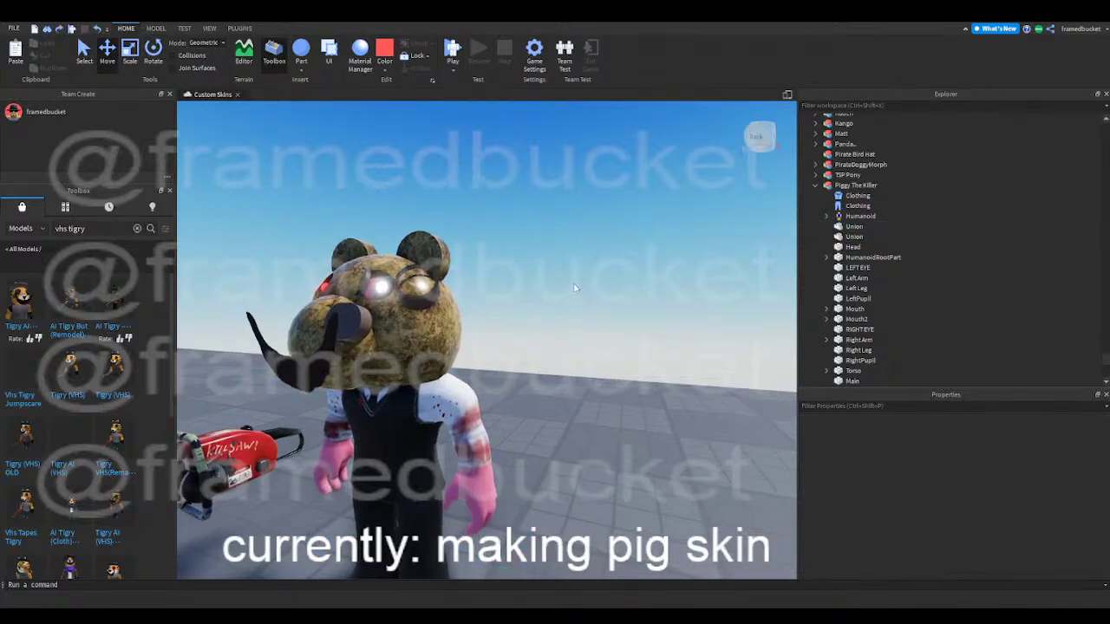
{"action": "key", "text": "ctrl+z"}
{"action": "left_click", "coordinate": [574, 285]}
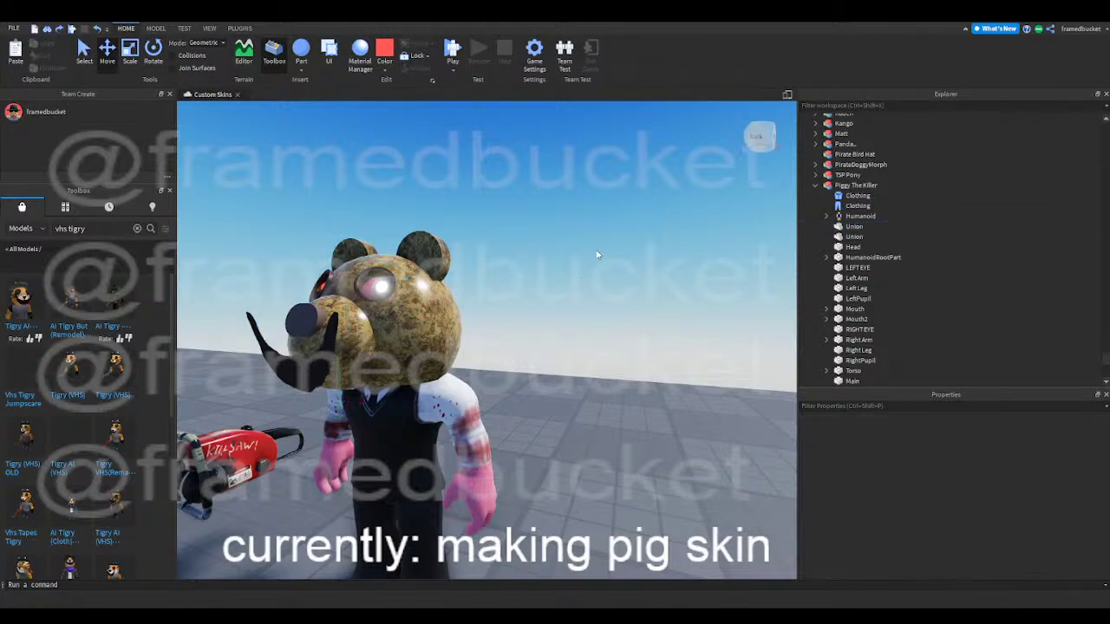
- Reselect the Mouth and Mouth2 parts and adjust their position around the bear's snout
{"action": "right_click_drag", "start_coordinate": [596, 254], "coordinate": [555, 256]}
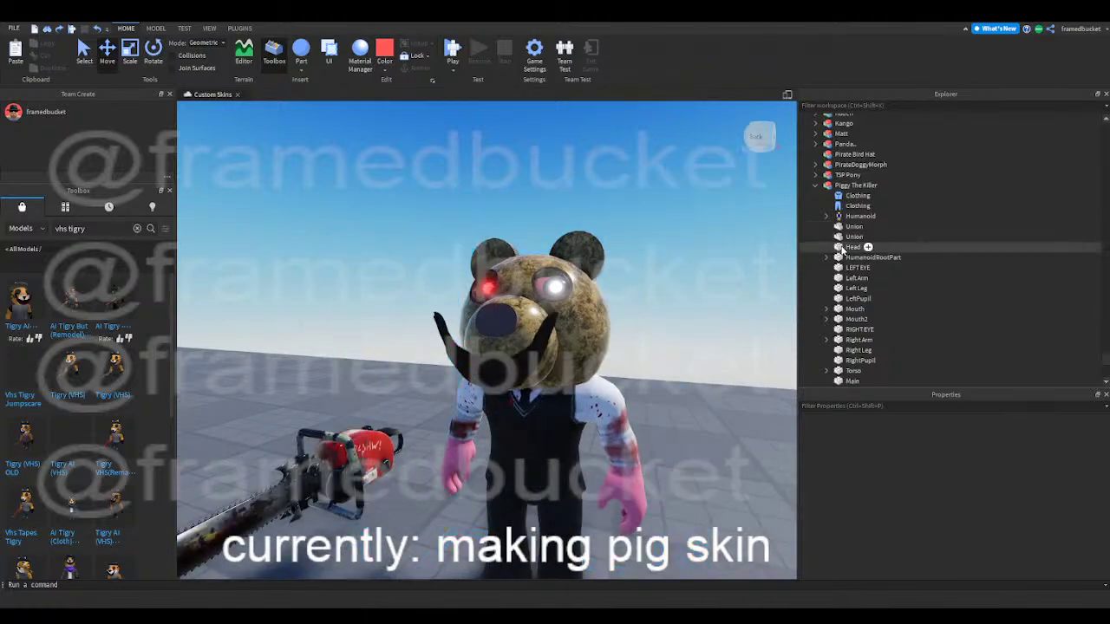
{"action": "left_click", "coordinate": [825, 236]}
{"action": "left_click", "coordinate": [837, 248]}
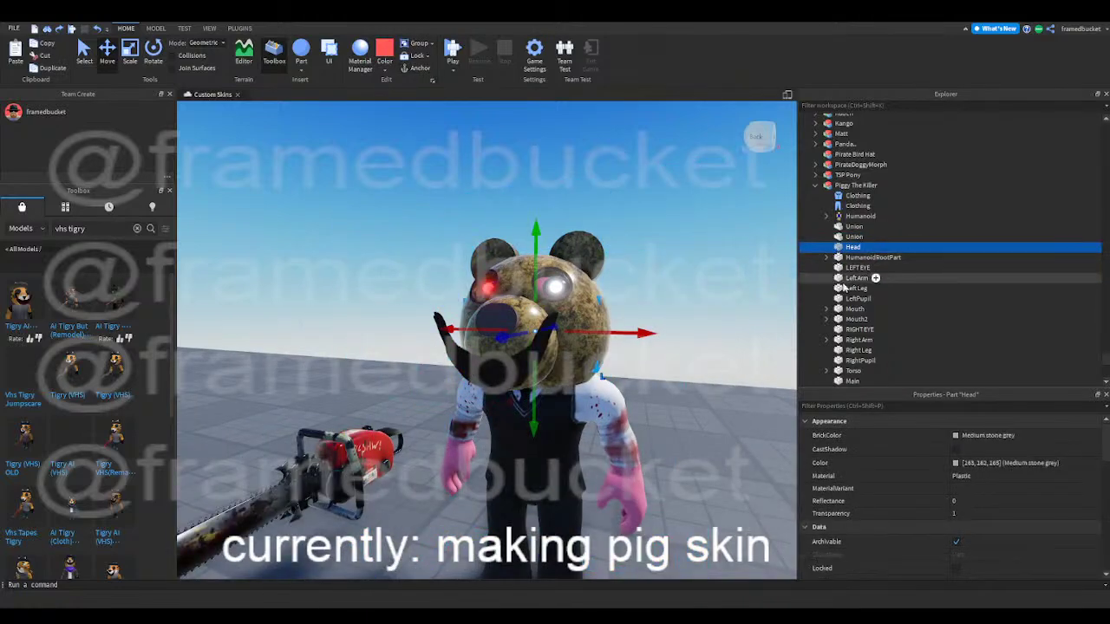
{"action": "left_click", "coordinate": [853, 319]}
{"action": "left_click", "coordinate": [854, 308], "text": "ctrl"}
{"action": "right_click_drag", "start_coordinate": [684, 337], "coordinate": [684, 337]}
{"action": "left_click_drag", "start_coordinate": [507, 300], "coordinate": [509, 297]}
{"action": "right_click_drag", "start_coordinate": [509, 297], "coordinate": [588, 298]}
{"action": "key", "text": "s"}
{"action": "left_click", "coordinate": [586, 298]}
{"action": "key", "text": "a"}
{"action": "left_click", "coordinate": [587, 297]}
{"action": "key", "text": "w"}
{"action": "key", "text": "d"}
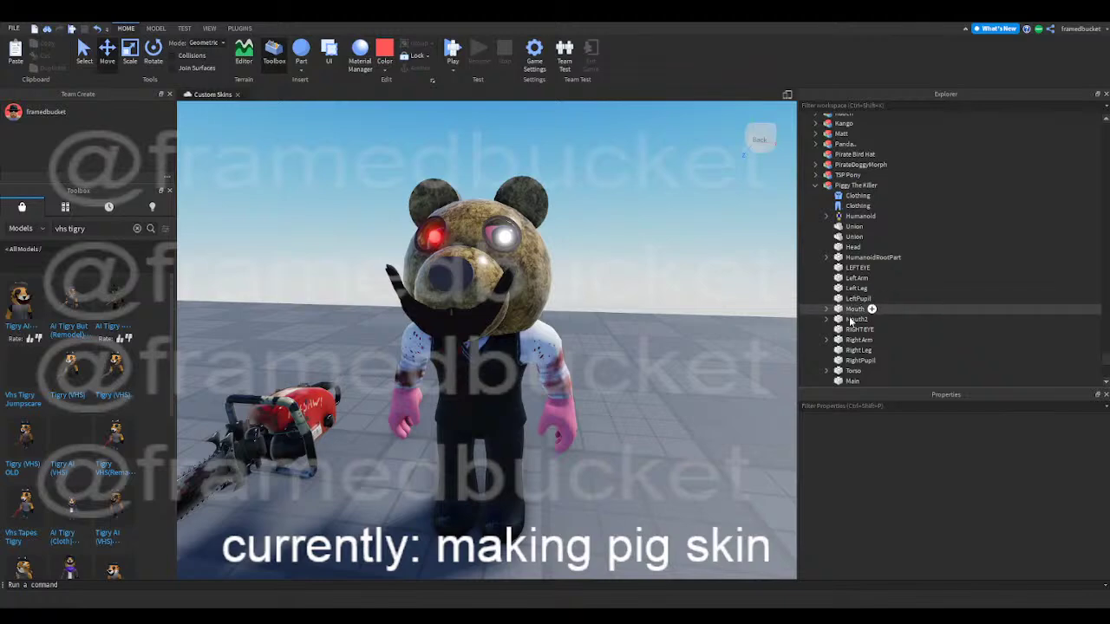
- Nudge both mouth parts sideways to centre them on the snout, and clear the selection
{"action": "left_click", "coordinate": [854, 309]}
{"action": "left_click", "coordinate": [855, 319], "text": "shift"}
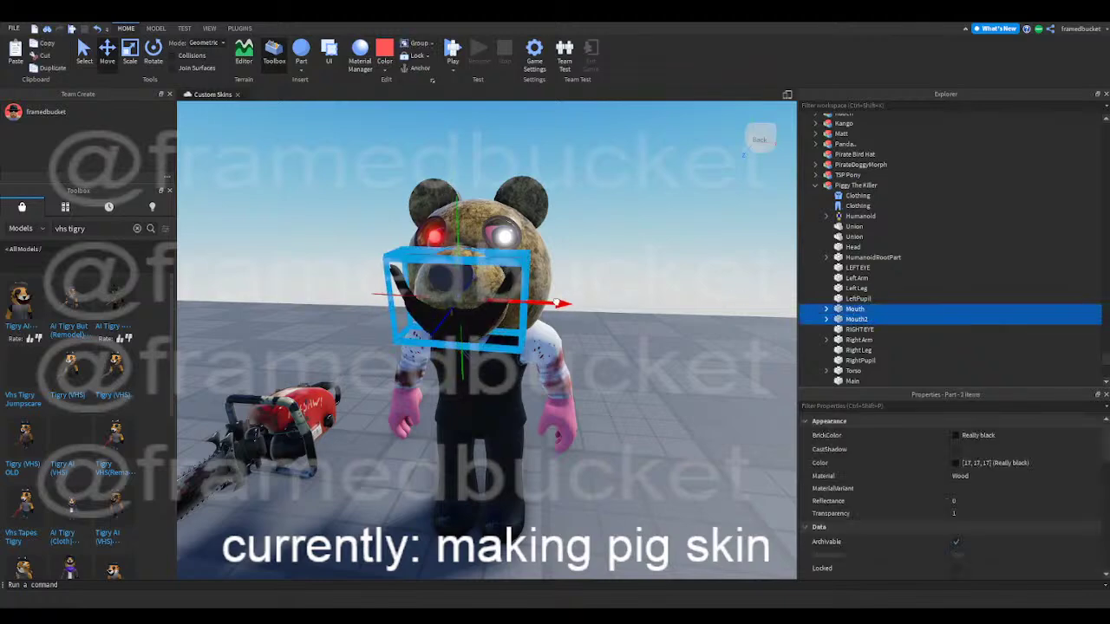
{"action": "left_click", "coordinate": [681, 358]}
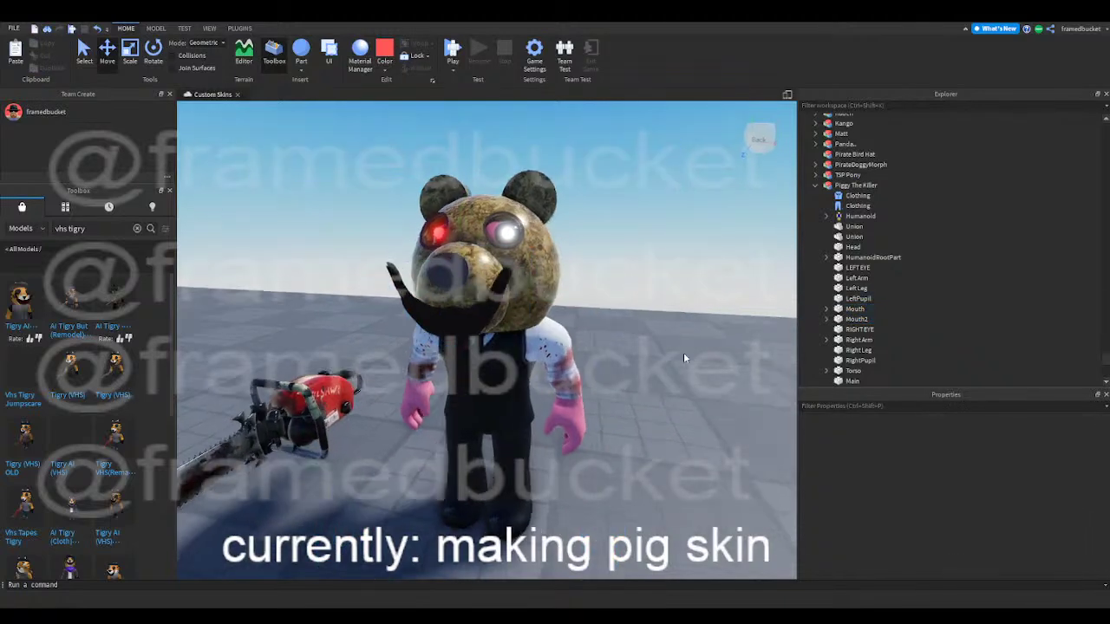
{"action": "right_click_drag", "start_coordinate": [681, 358], "coordinate": [686, 356]}
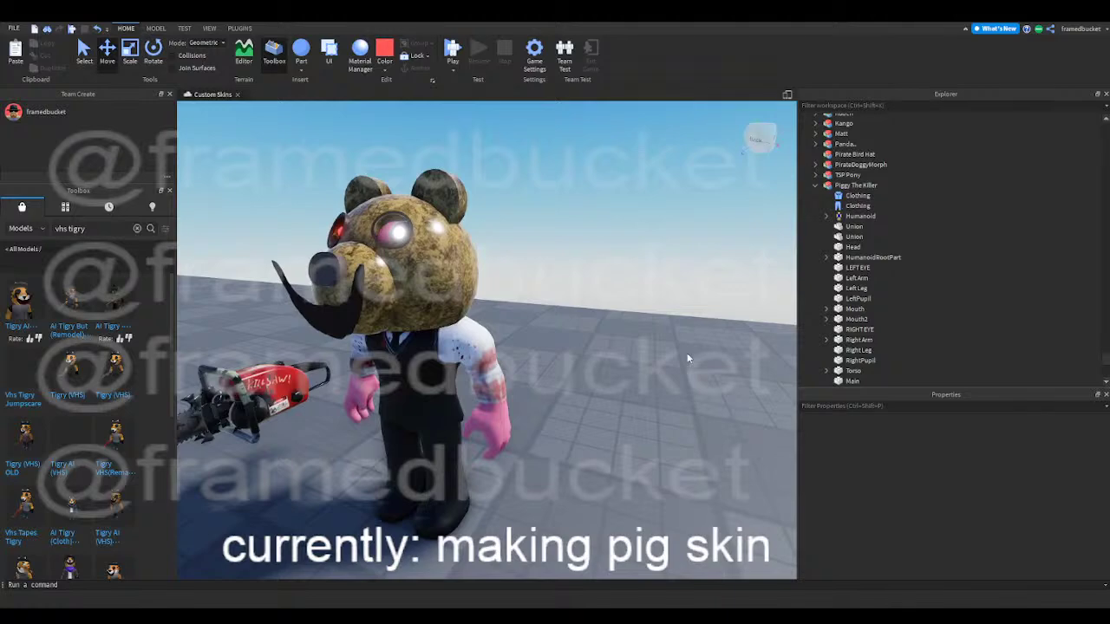
- Select the Worn Chainsaw and slide it sideways toward the Piggy character's right hand
{"action": "right_click_drag", "start_coordinate": [688, 358], "coordinate": [689, 358]}
{"action": "key", "text": "a"}
{"action": "key", "text": "s"}
{"action": "key", "text": "s"}
{"action": "scroll", "coordinate": [445, 334], "scroll_direction": "up", "scroll_amount": 2}
{"action": "left_click", "coordinate": [447, 334]}
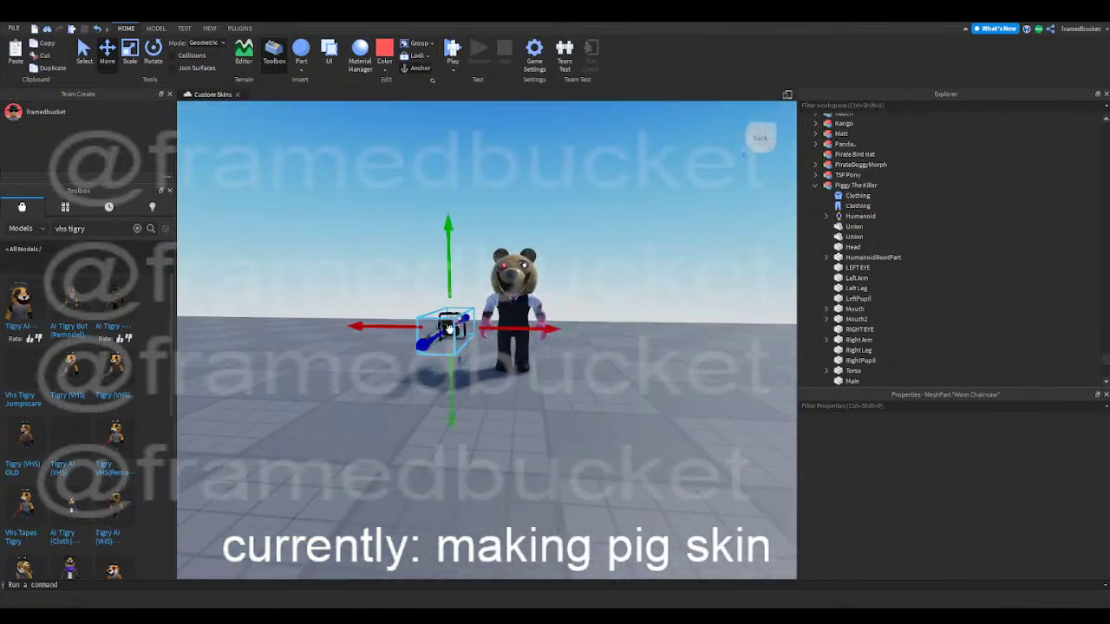
{"action": "key", "text": "w"}
{"action": "key", "text": "a"}
{"action": "right_click_drag", "start_coordinate": [478, 370], "coordinate": [482, 370]}
{"action": "key", "text": "s"}
{"action": "key", "text": "d"}
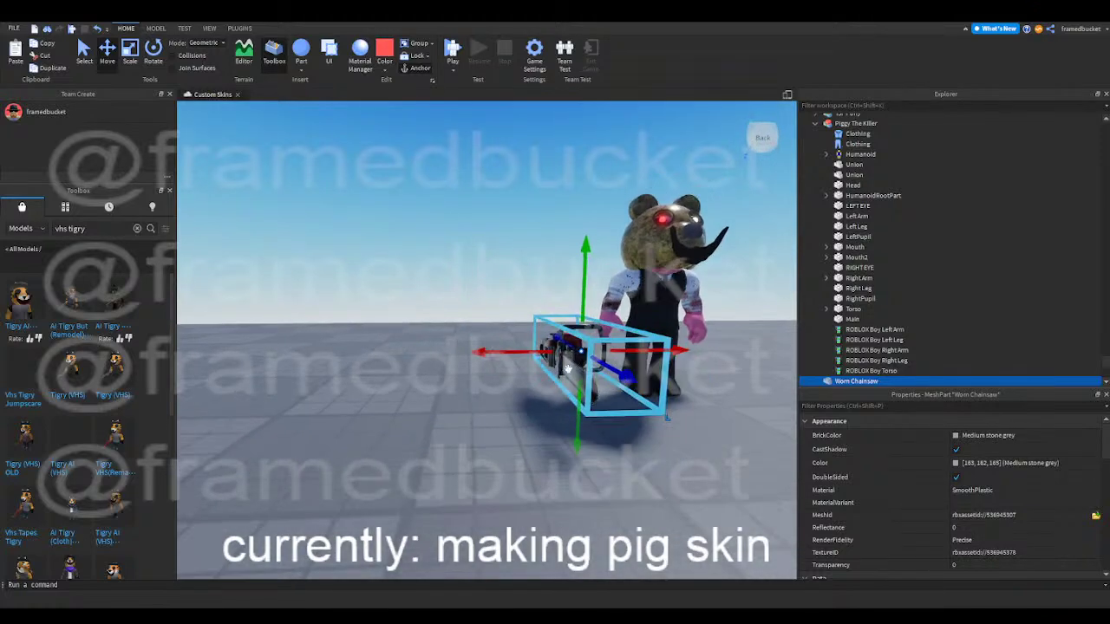
{"action": "left_click_drag", "start_coordinate": [577, 355], "coordinate": [619, 357]}
- Adjust the Worn Chainsaw's height to line it up with the character's right hand
{"action": "key", "text": "w"}
{"action": "key", "text": "a"}
{"action": "right_click_drag", "start_coordinate": [623, 358], "coordinate": [615, 361]}
{"action": "key", "text": "a"}
{"action": "key", "text": "e"}
{"action": "key", "text": "d"}
{"action": "left_click_drag", "start_coordinate": [490, 386], "coordinate": [493, 304]}
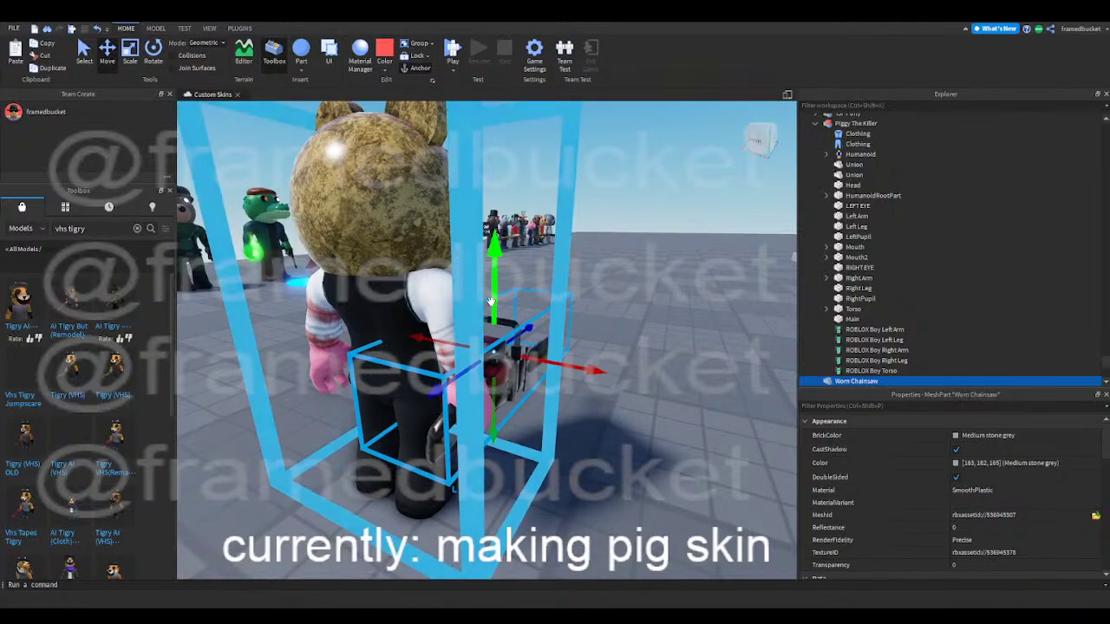
- Shift the Worn Chainsaw slightly forward and up so the hand grips its handle, and clear the selection
{"action": "key", "text": "d"}
{"action": "right_click_drag", "start_coordinate": [423, 206], "coordinate": [419, 312]}
{"action": "key", "text": "w"}
{"action": "right_click_drag", "start_coordinate": [665, 334], "coordinate": [620, 343]}
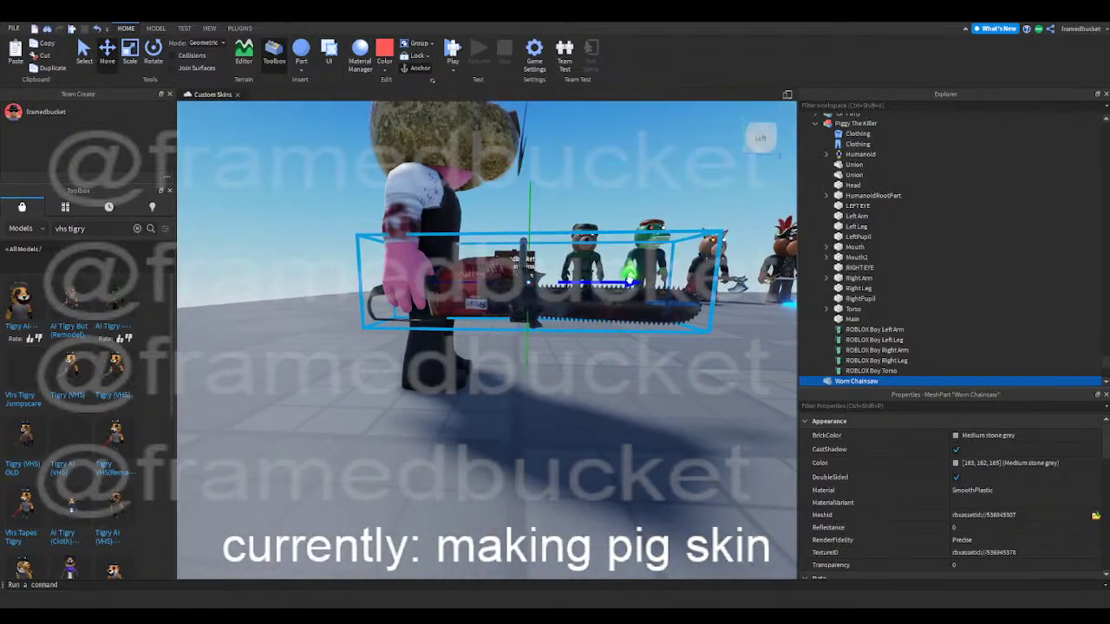
{"action": "left_click_drag", "start_coordinate": [627, 281], "coordinate": [635, 282]}
{"action": "left_click_drag", "start_coordinate": [532, 236], "coordinate": [531, 232]}
{"action": "right_click_drag", "start_coordinate": [582, 432], "coordinate": [524, 444]}
{"action": "left_click", "coordinate": [525, 444]}
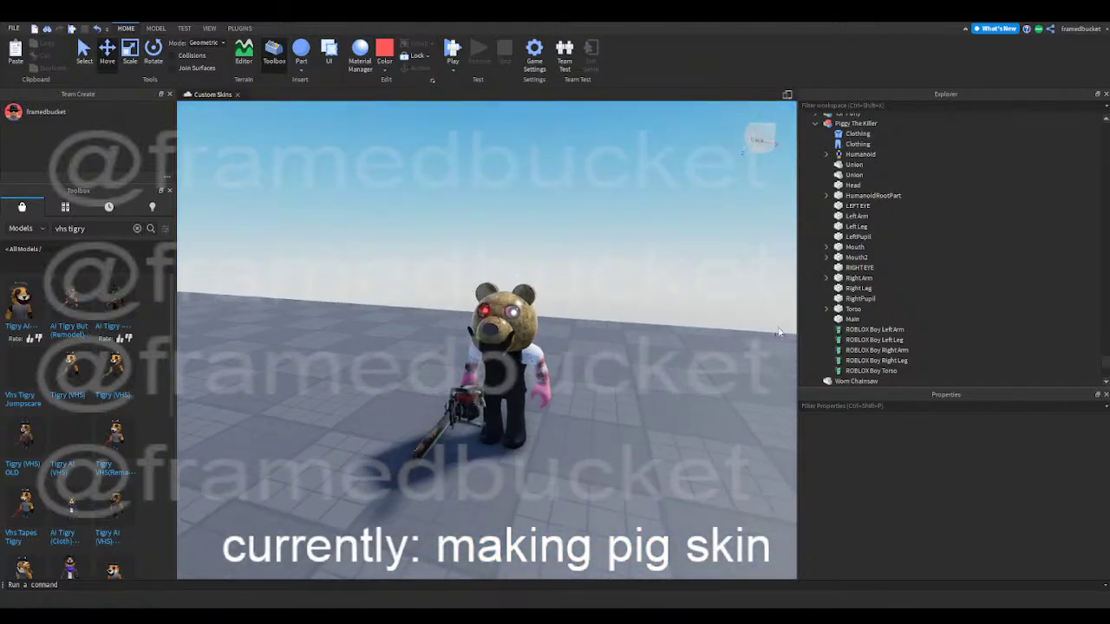
- Rename the two unions in the Piggy The Killer model as Union1 and Union2
{"action": "left_click", "coordinate": [854, 165]}
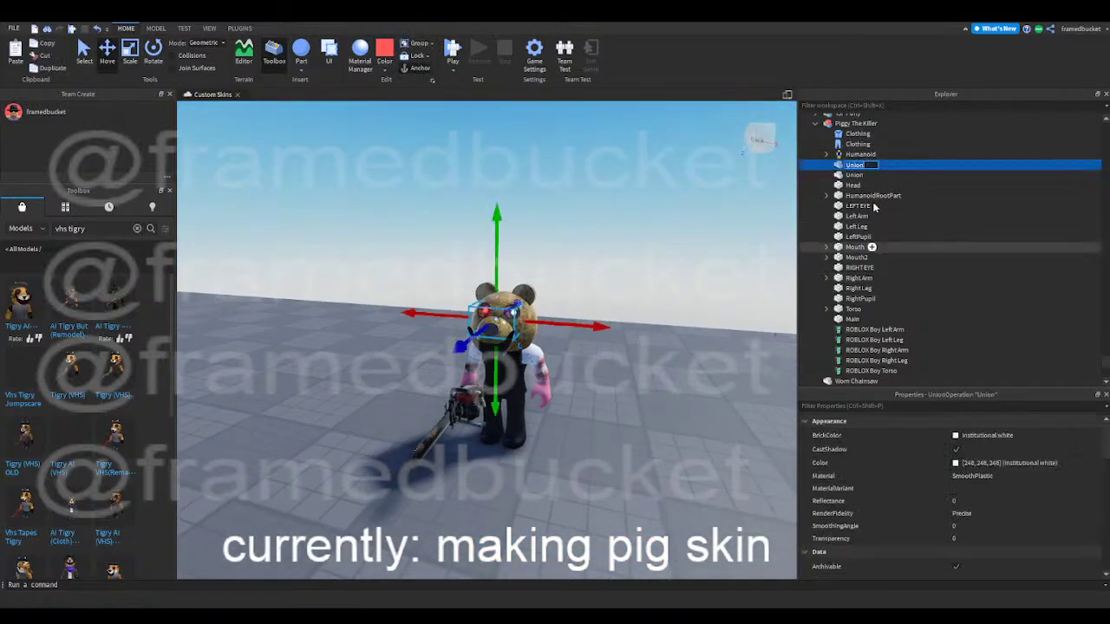
{"action": "type", "text": "1"}
{"action": "left_click", "coordinate": [855, 175]}
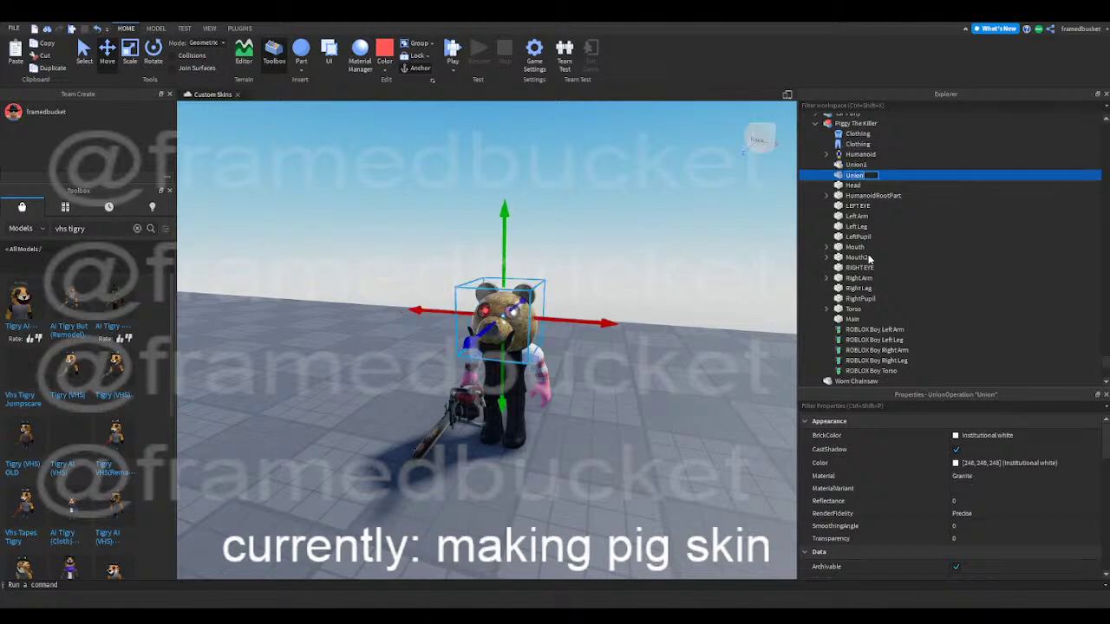
{"action": "type", "text": "2"}
{"action": "key", "text": "Return"}
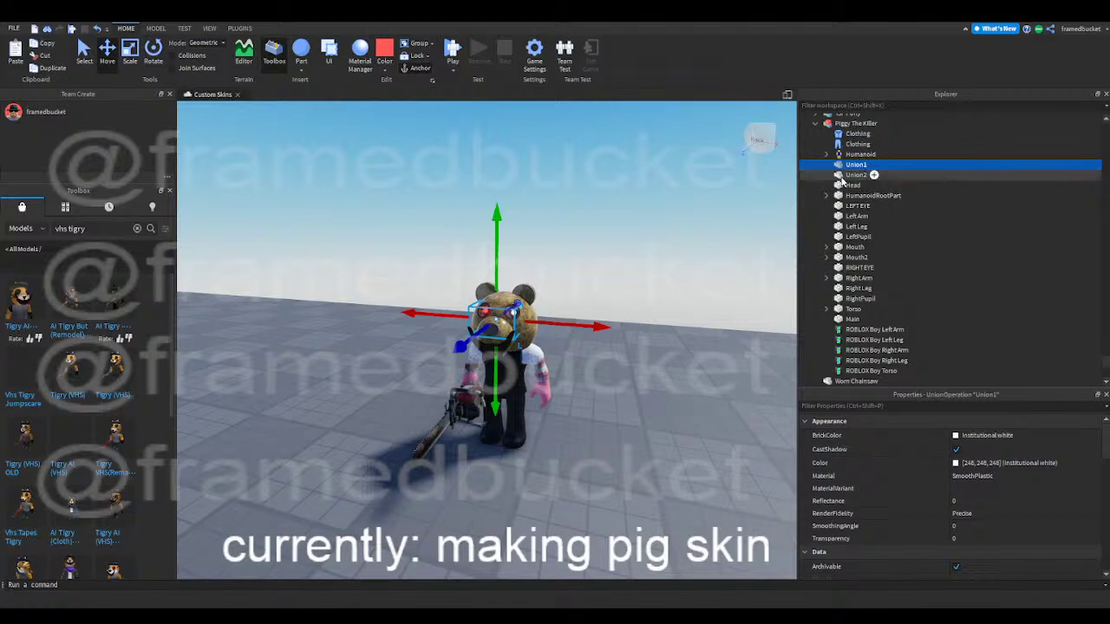
- Go through the Piggy The Killer model's parts for duplicate names and rename the Mouth part as Mouth1
{"action": "left_click", "coordinate": [842, 186]}
{"action": "left_click", "coordinate": [841, 196]}
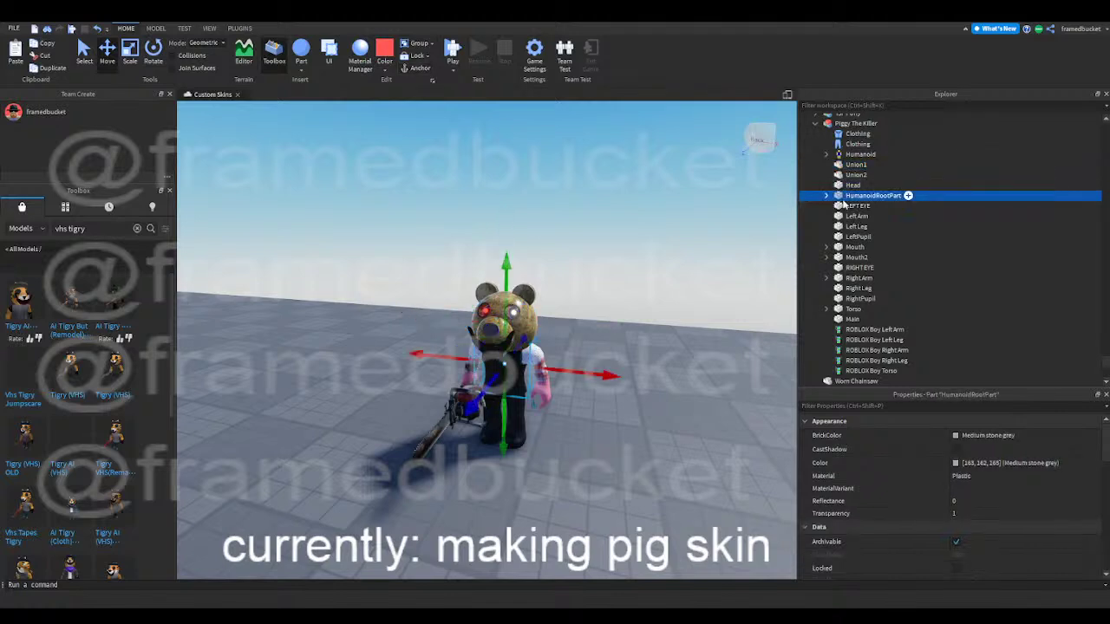
{"action": "left_click", "coordinate": [842, 206]}
{"action": "left_click", "coordinate": [844, 216]}
{"action": "left_click", "coordinate": [846, 226]}
{"action": "left_click", "coordinate": [846, 237]}
{"action": "left_click", "coordinate": [847, 247]}
{"action": "left_click", "coordinate": [848, 258]}
{"action": "left_click", "coordinate": [852, 250]}
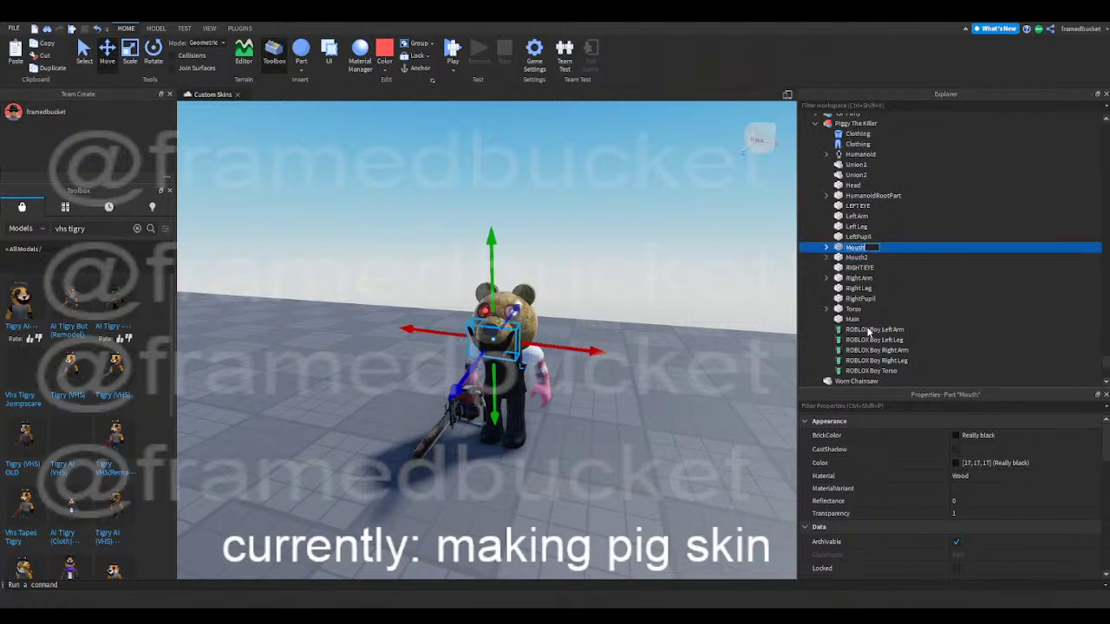
{"action": "type", "text": "1"}
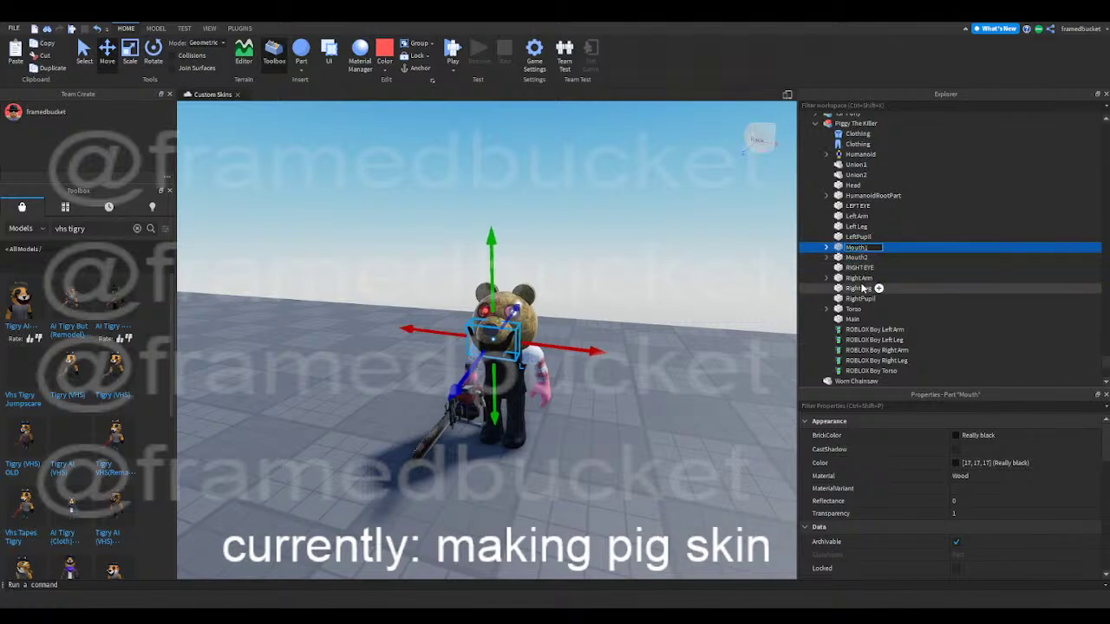
{"action": "left_click", "coordinate": [852, 319]}
{"action": "left_click_drag", "start_coordinate": [598, 336], "coordinate": [645, 333]}
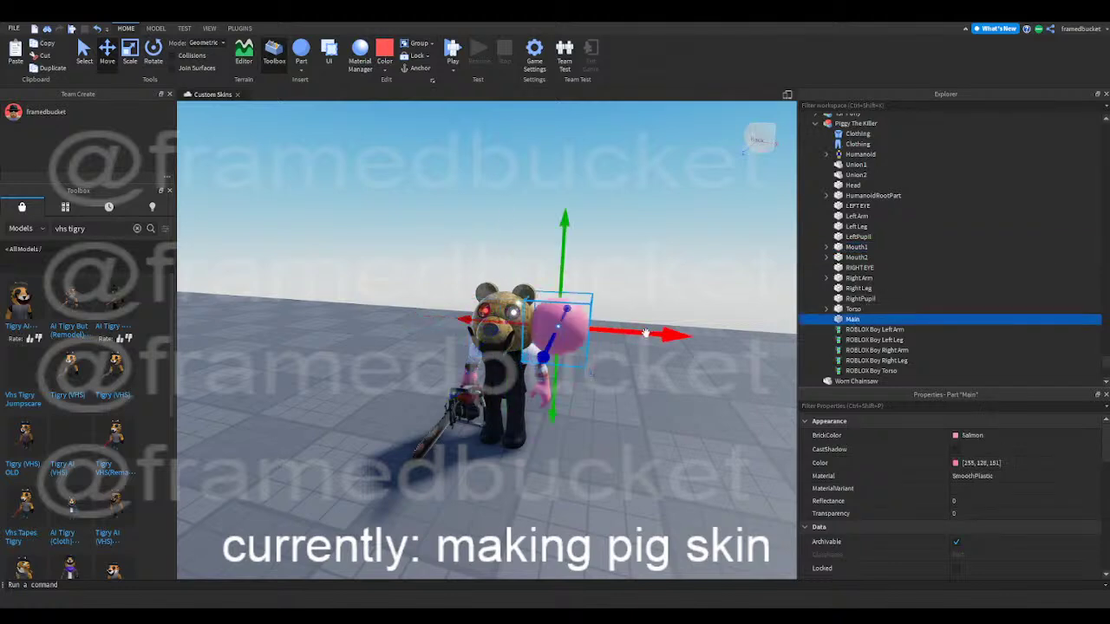
{"action": "key", "text": "ctrl+z"}
{"action": "left_click", "coordinate": [652, 398]}
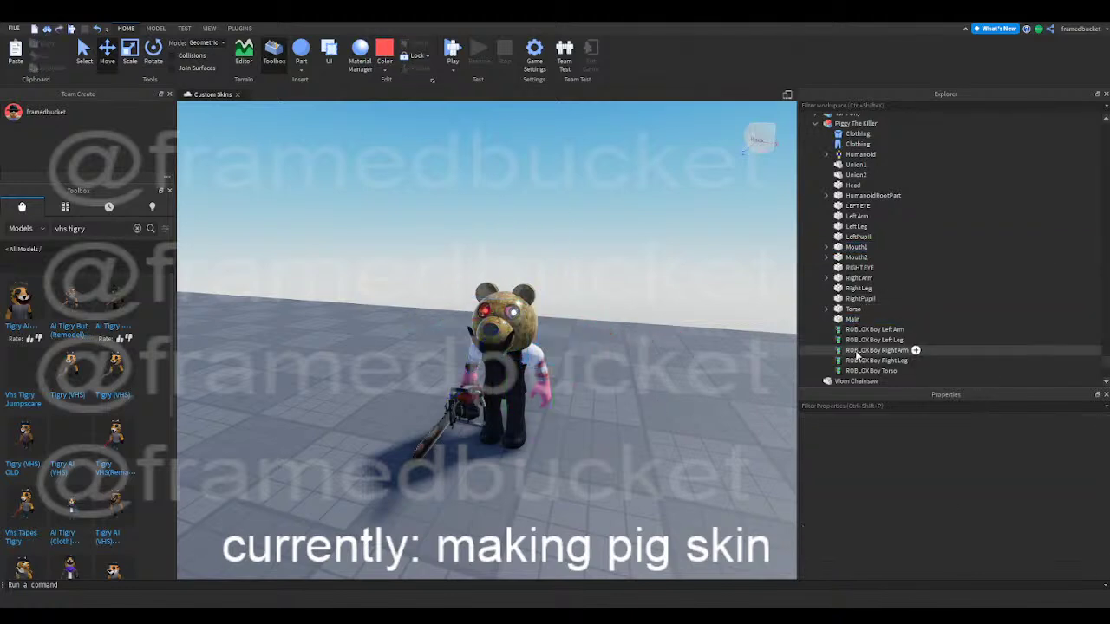
{"action": "scroll", "coordinate": [856, 354], "scroll_direction": "down", "scroll_amount": 1}
{"action": "left_click", "coordinate": [856, 352]}
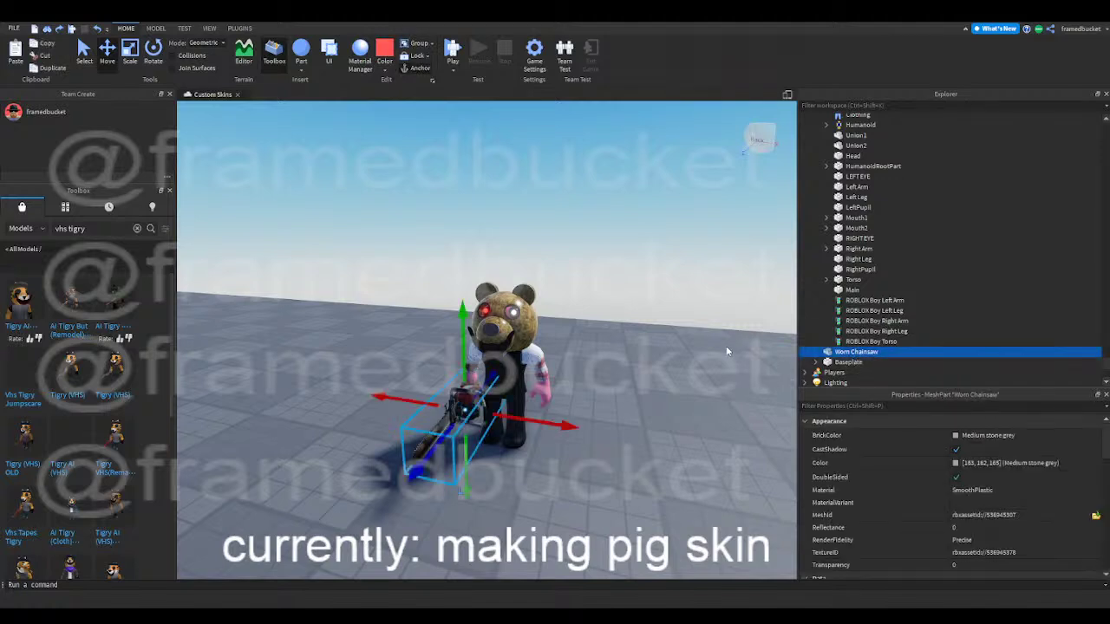
{"action": "scroll", "coordinate": [855, 353], "scroll_direction": "up", "scroll_amount": 3}
{"action": "left_click", "coordinate": [685, 325]}
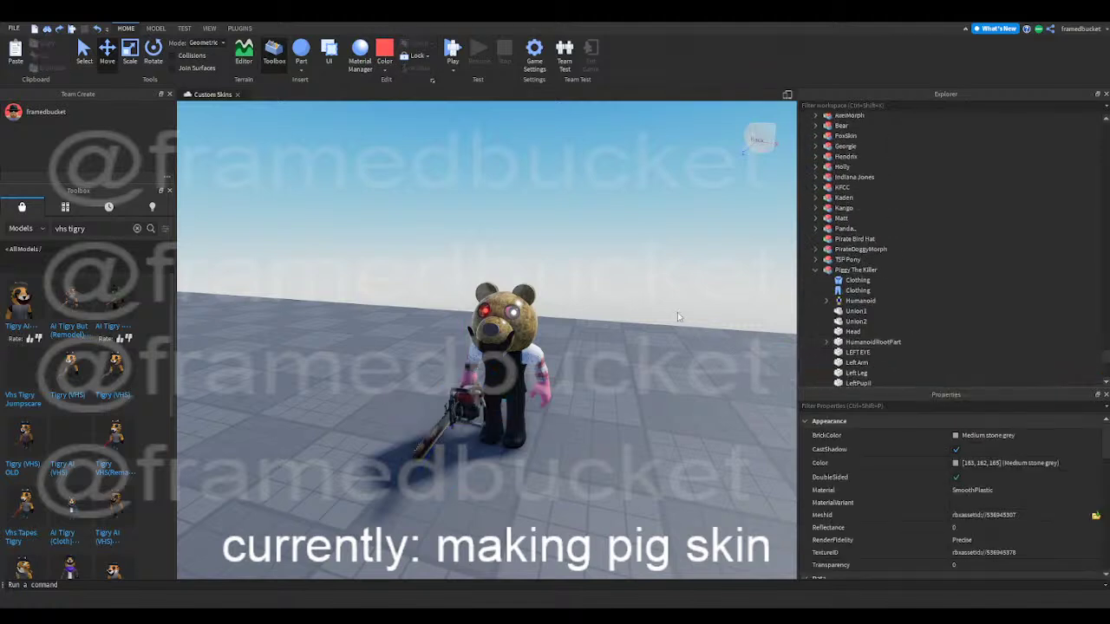
- Open the Piggy The Killer model for rig editing with RigEdit Lite
{"action": "right_click_drag", "start_coordinate": [685, 325], "coordinate": [649, 289]}
{"action": "left_click", "coordinate": [240, 29]}
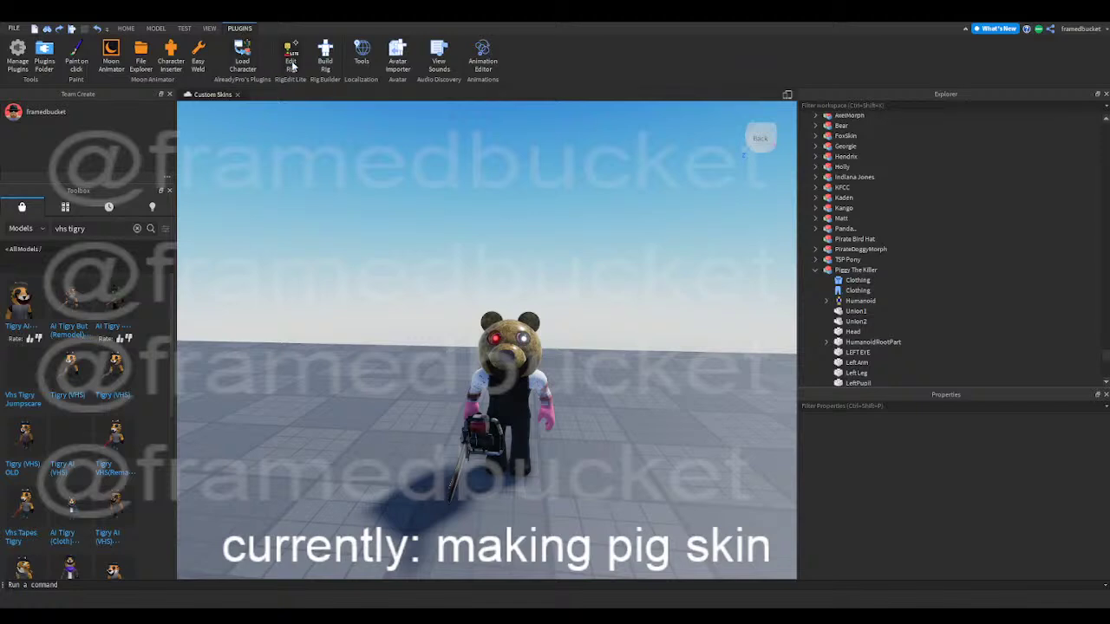
{"action": "left_click", "coordinate": [519, 360]}
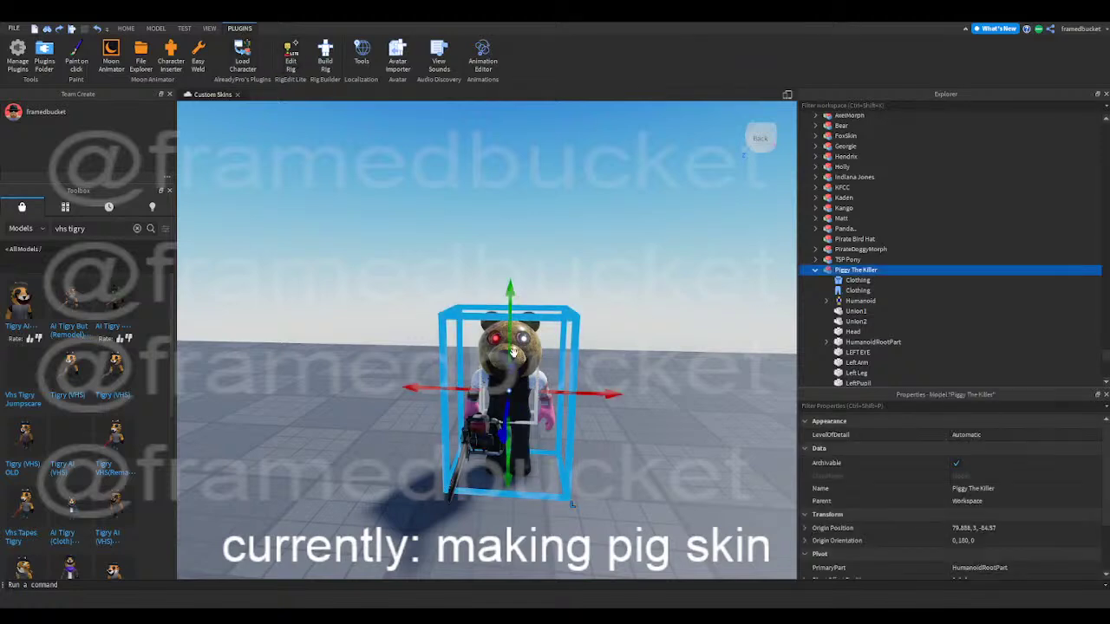
{"action": "left_click", "coordinate": [283, 59]}
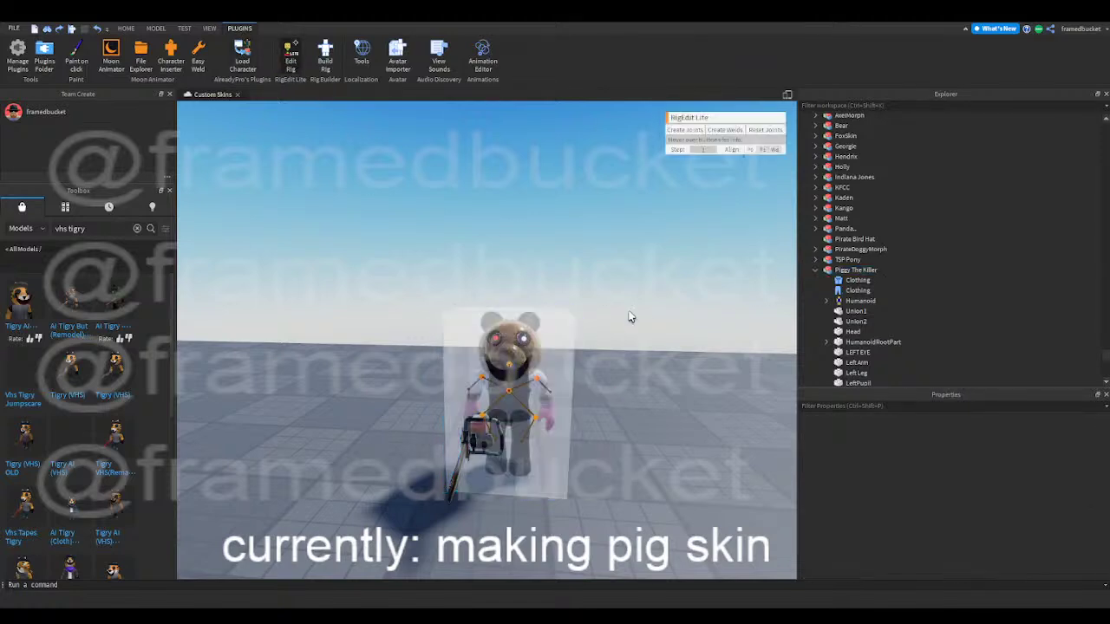
- Delete all existing joints of the Piggy The Killer rig, including the Root Hip, neck, shoulders and hips
{"action": "left_click", "coordinate": [503, 387]}
{"action": "key", "text": "Delete"}
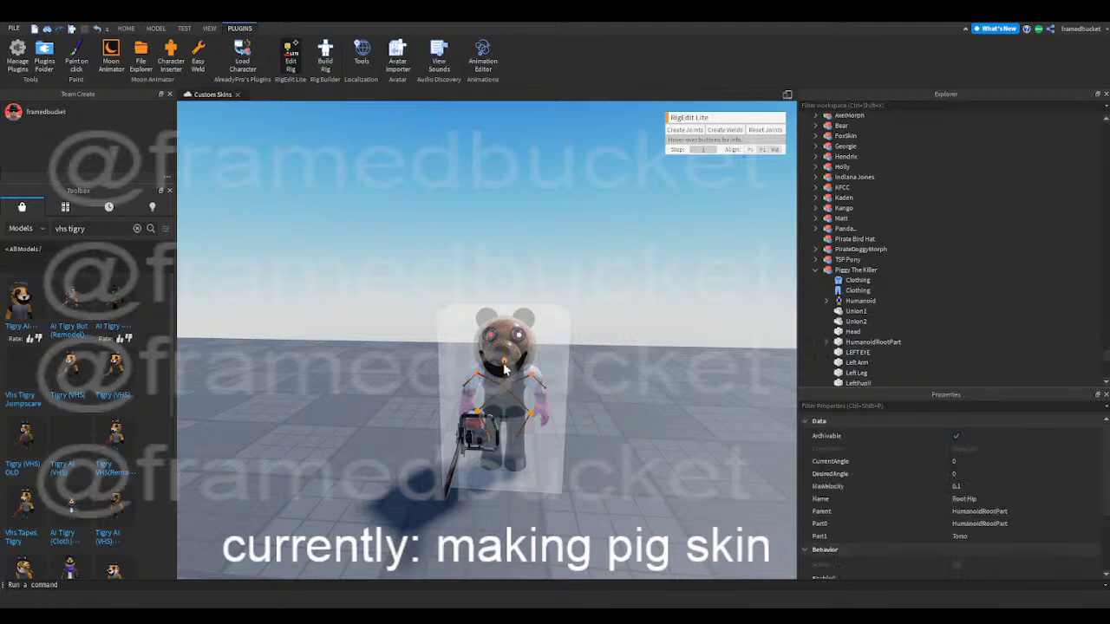
{"action": "left_click", "coordinate": [504, 361]}
{"action": "key", "text": "Delete"}
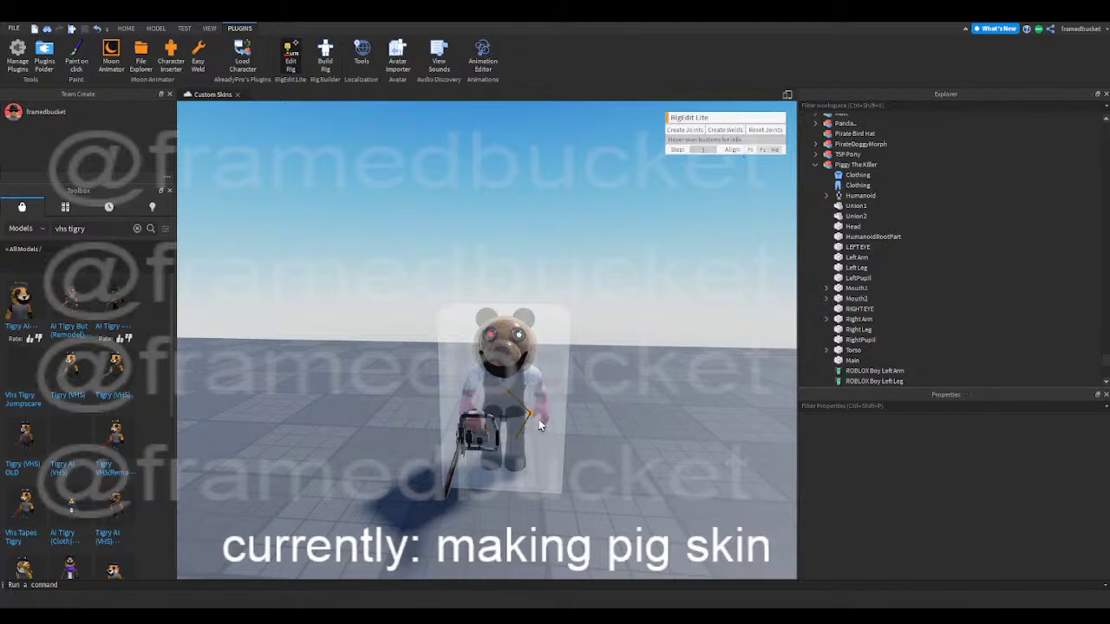
{"action": "key", "text": "Delete"}
- Create joints from the Torso to the Right Leg and from the Torso to the Right Arm
{"action": "scroll", "coordinate": [549, 409], "scroll_direction": "up", "scroll_amount": 5}
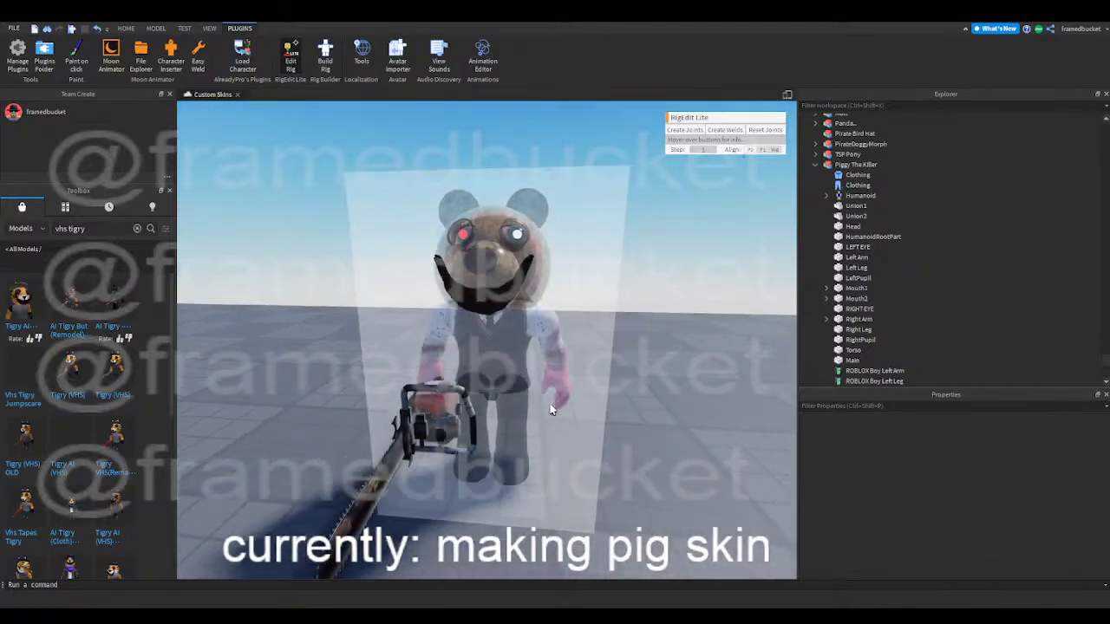
{"action": "scroll", "coordinate": [549, 409], "scroll_direction": "up", "scroll_amount": 3}
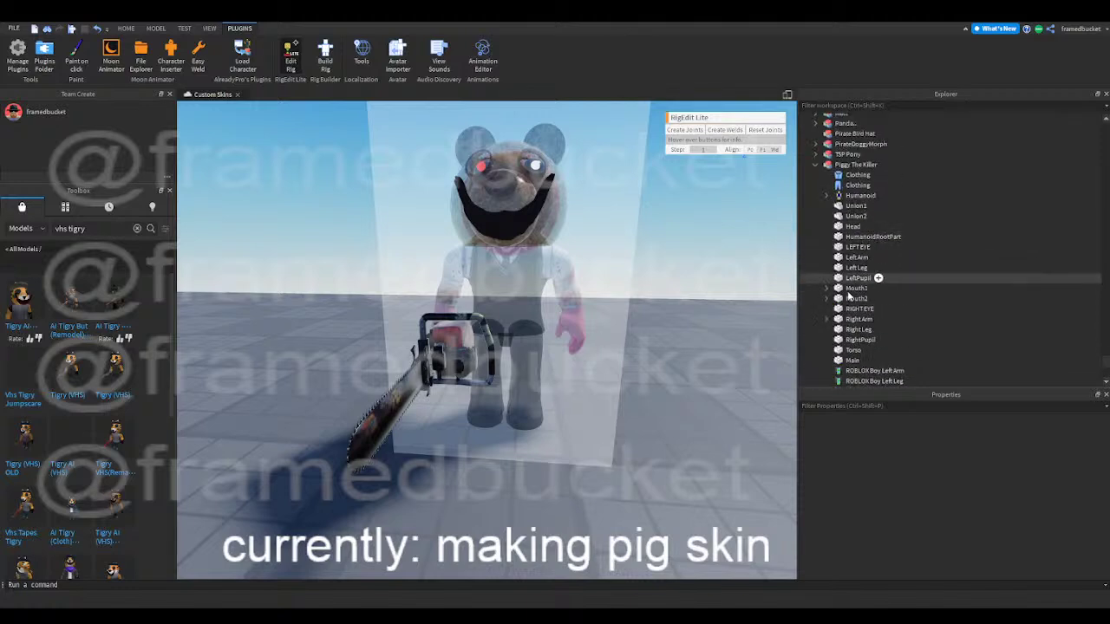
{"action": "left_click", "coordinate": [853, 349]}
{"action": "left_click", "coordinate": [858, 330], "text": "ctrl"}
{"action": "left_click", "coordinate": [684, 129]}
{"action": "left_click", "coordinate": [853, 350]}
{"action": "left_click", "coordinate": [858, 319], "text": "ctrl"}
{"action": "left_click", "coordinate": [684, 129]}
- Create joints from the Torso to the Left Leg and from the Torso to the Left Arm
{"action": "left_click", "coordinate": [853, 349]}
{"action": "left_click", "coordinate": [857, 279], "text": "ctrl"}
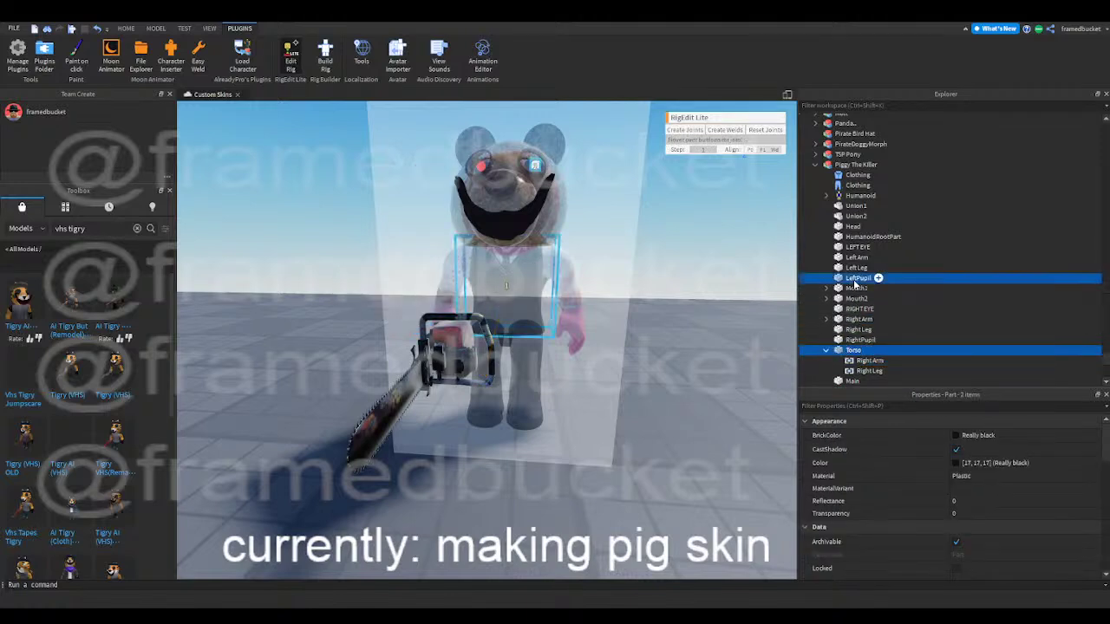
{"action": "left_click", "coordinate": [856, 279], "text": "ctrl"}
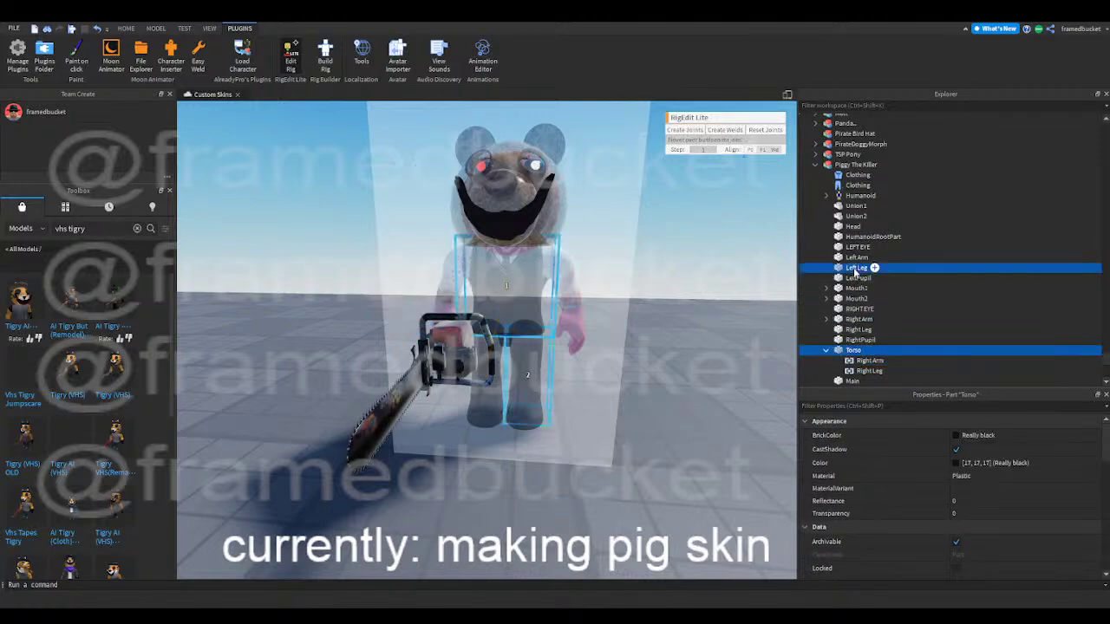
{"action": "left_click", "coordinate": [855, 268], "text": "ctrl"}
{"action": "left_click", "coordinate": [684, 129]}
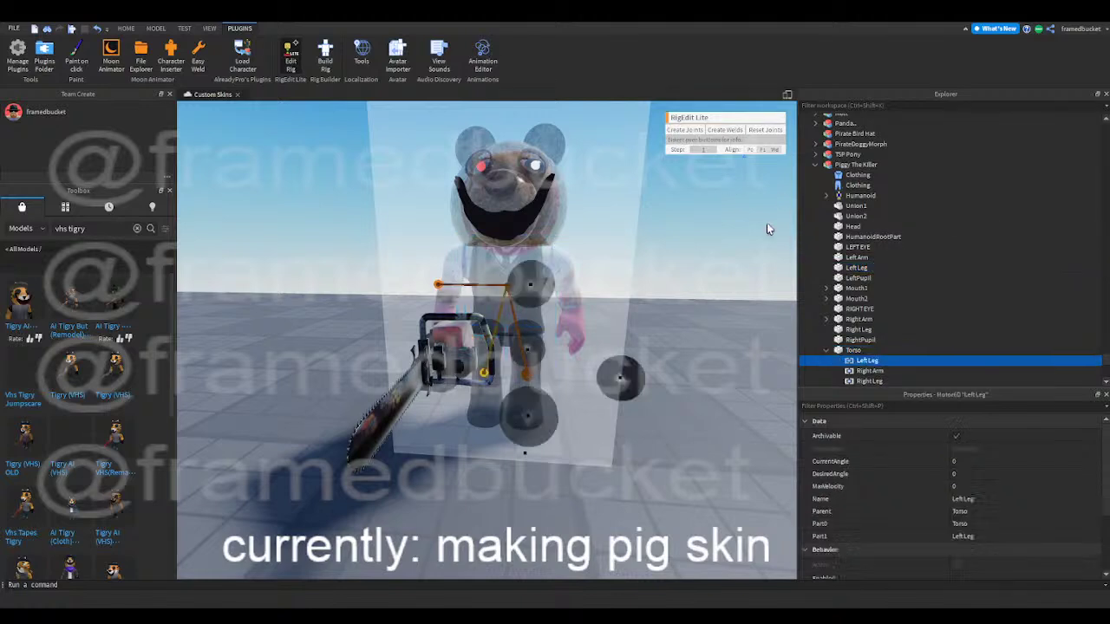
{"action": "left_click", "coordinate": [853, 349]}
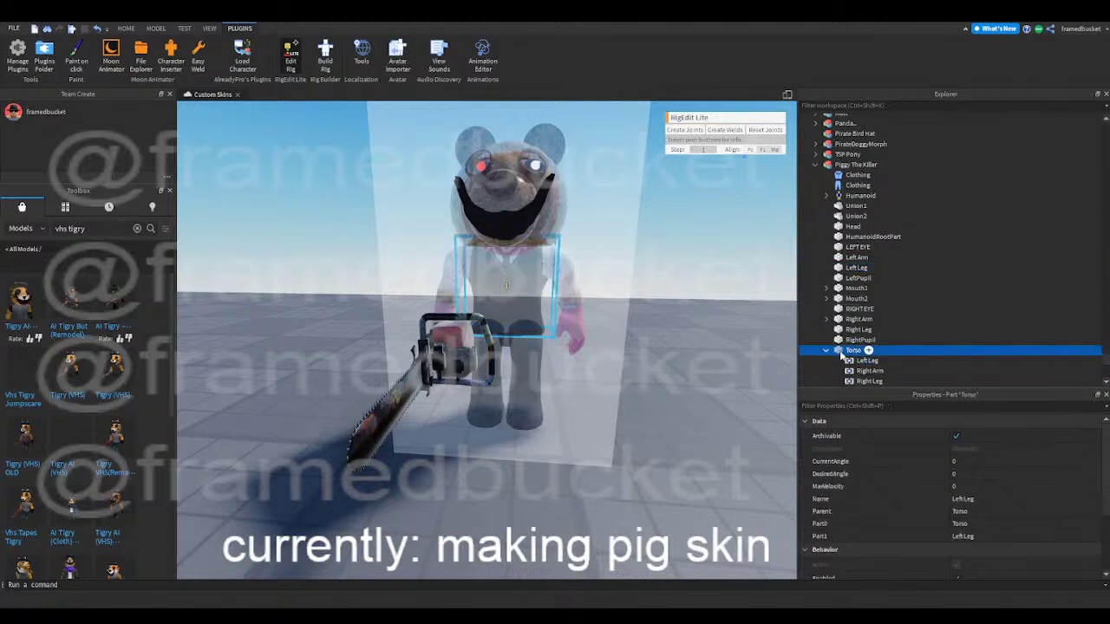
{"action": "left_click", "coordinate": [854, 258], "text": "ctrl"}
{"action": "left_click", "coordinate": [684, 129]}
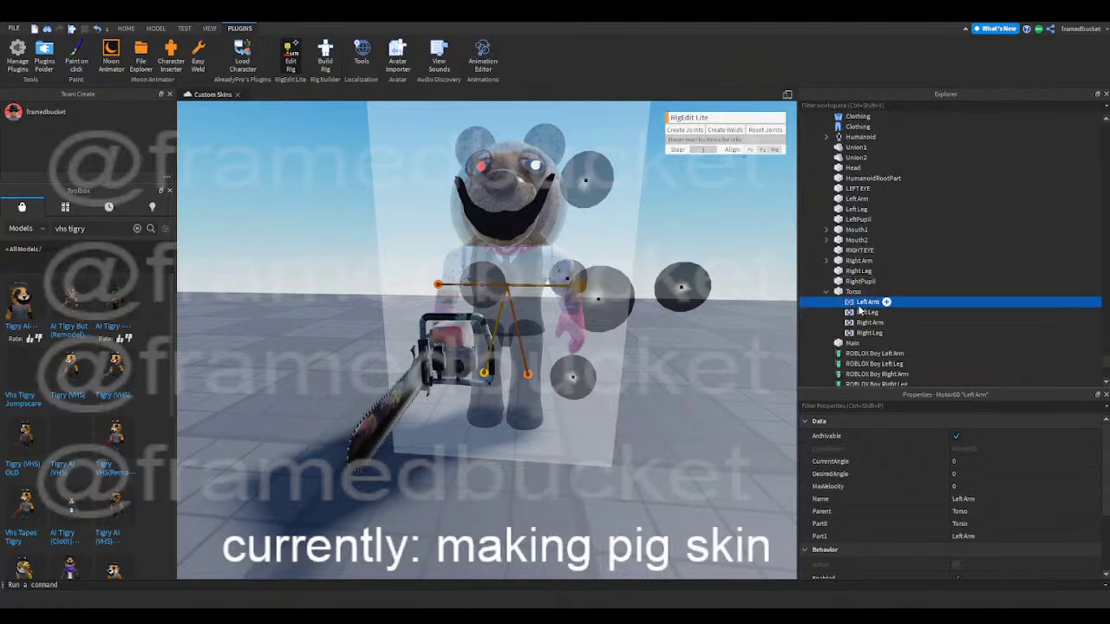
- Rename the Torso's two leg joints as Left Hip and Right Hip
{"action": "left_click", "coordinate": [863, 312]}
{"action": "left_click", "coordinate": [981, 501]}
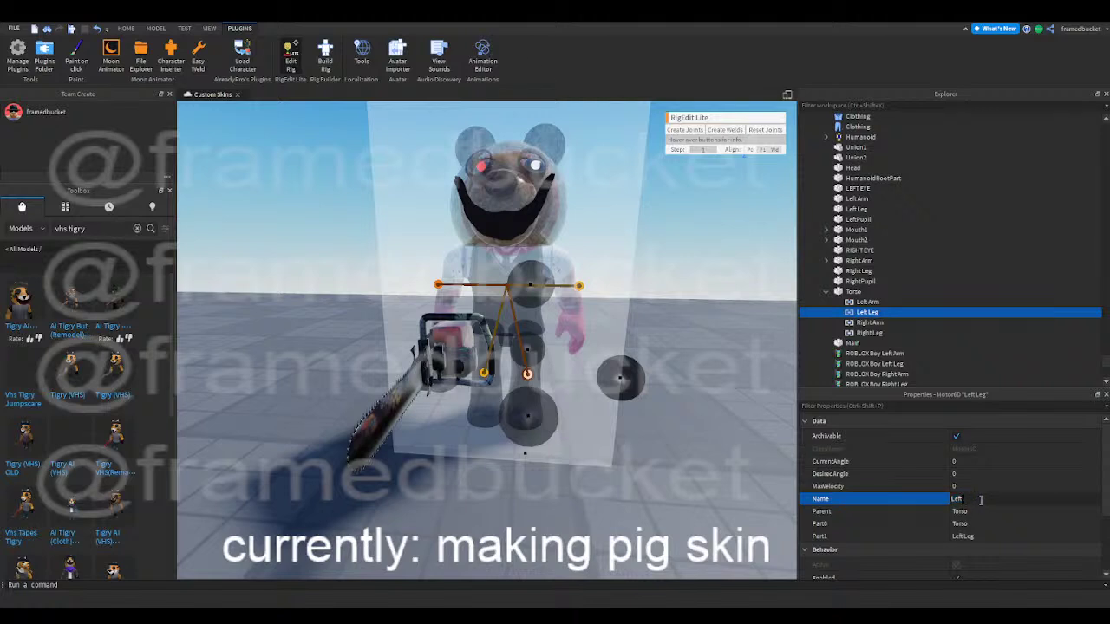
{"action": "key", "text": "Return"}
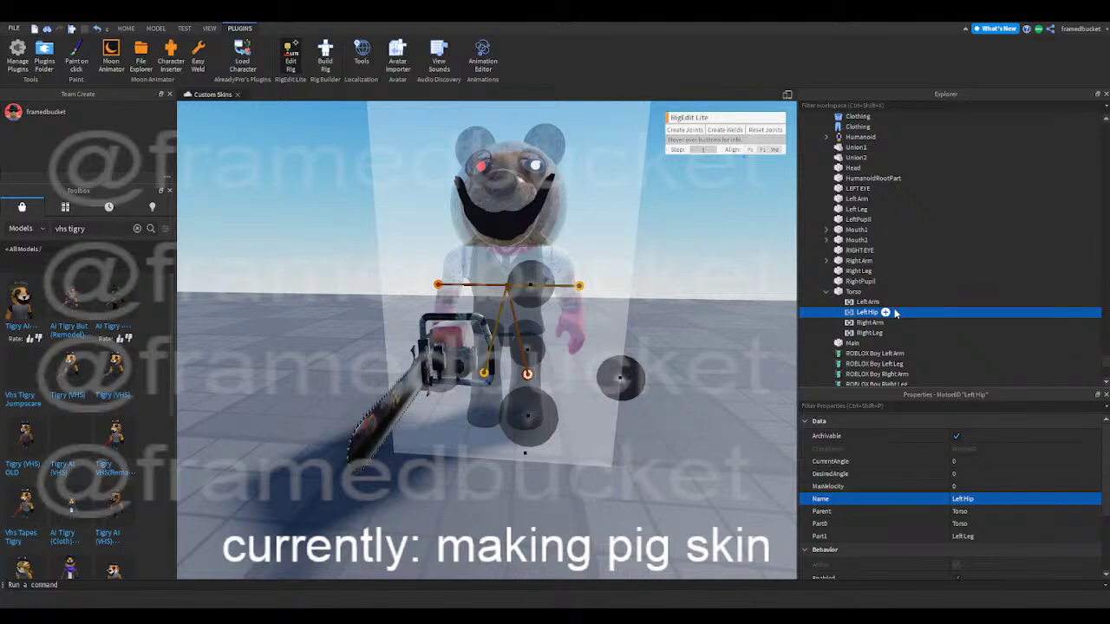
{"action": "left_click", "coordinate": [877, 333]}
{"action": "left_click", "coordinate": [987, 498]}
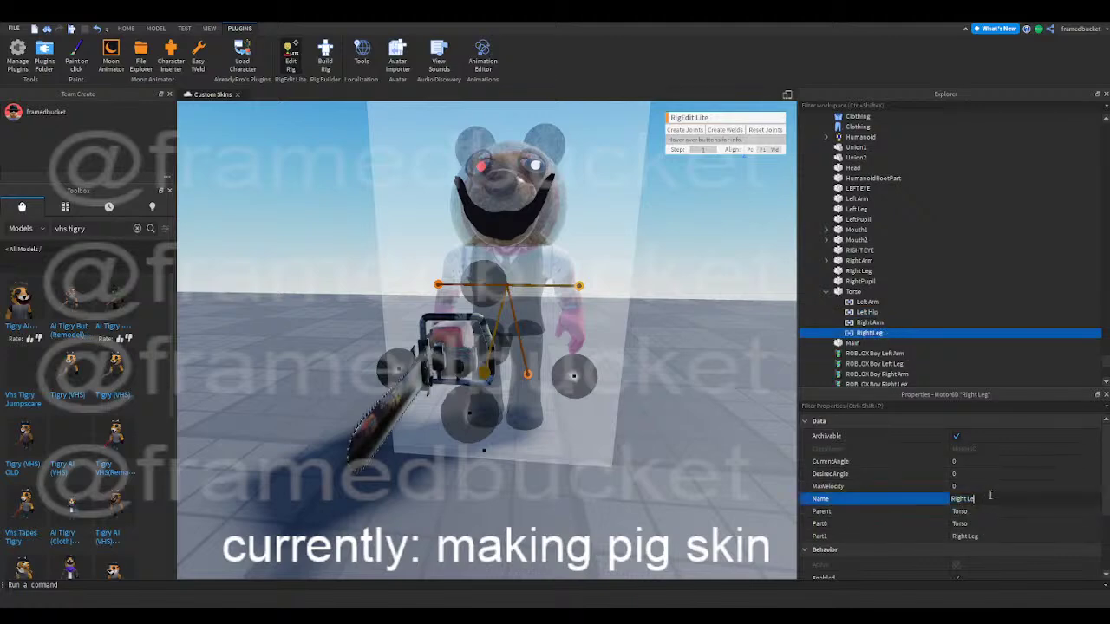
{"action": "key", "text": "Return"}
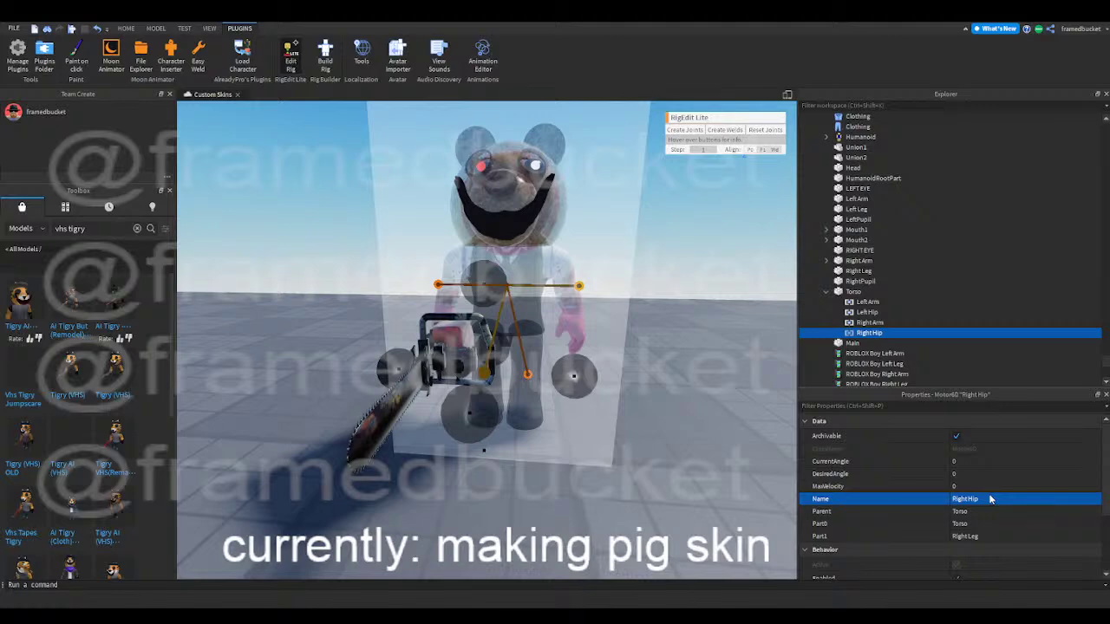
- Rename the Torso's two arm joints as Right Shoulder and Left Shoulder
{"action": "left_click", "coordinate": [874, 323]}
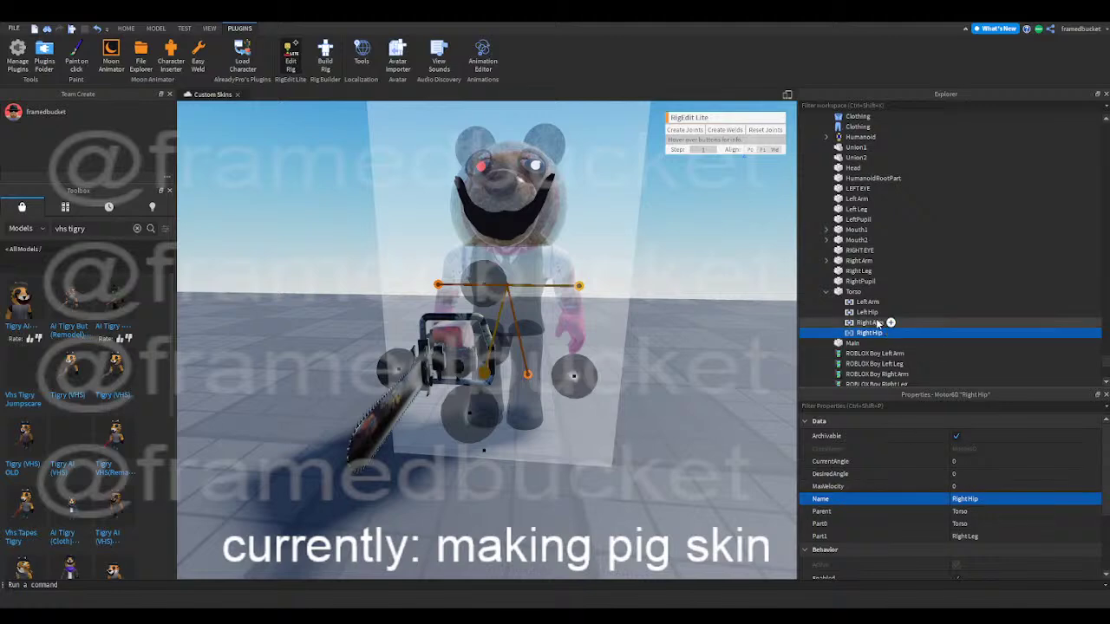
{"action": "left_click", "coordinate": [984, 500]}
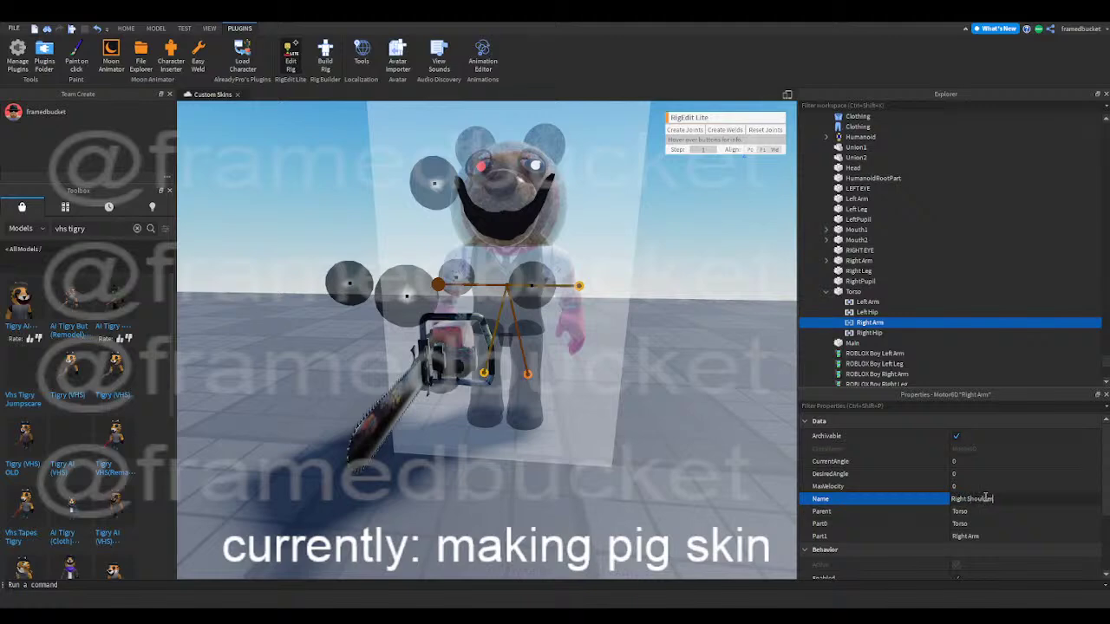
{"action": "key", "text": "Return"}
{"action": "left_click", "coordinate": [867, 302]}
{"action": "left_click", "coordinate": [1014, 501]}
{"action": "type", "text": "Lef"}
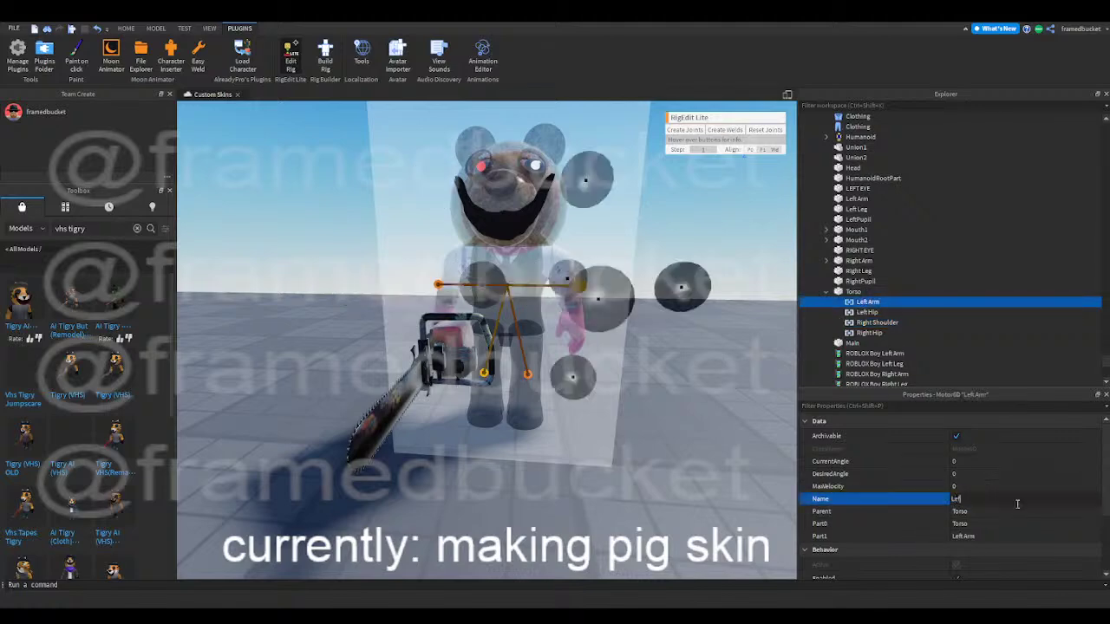
{"action": "type", "text": "t Shoulder"}
{"action": "key", "text": "Return"}
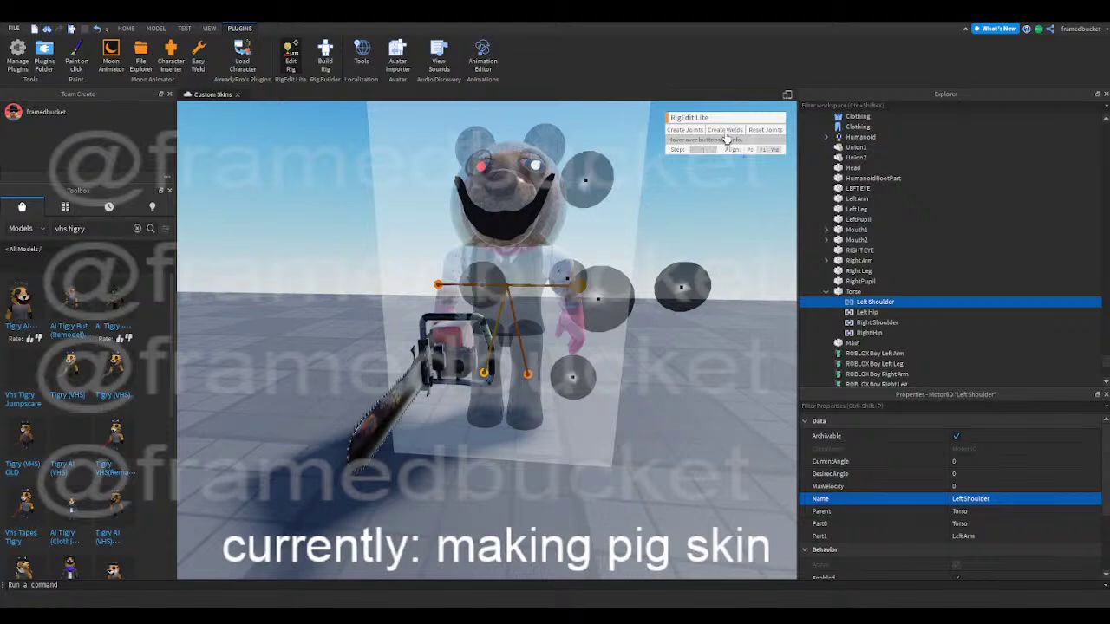
- With the RigEdit step at 0, move the Left Shoulder and Right Shoulder joints inward and up to the character's shoulders
{"action": "left_click_drag", "start_coordinate": [476, 289], "coordinate": [451, 287]}
{"action": "right_click_drag", "start_coordinate": [452, 291], "coordinate": [528, 188]}
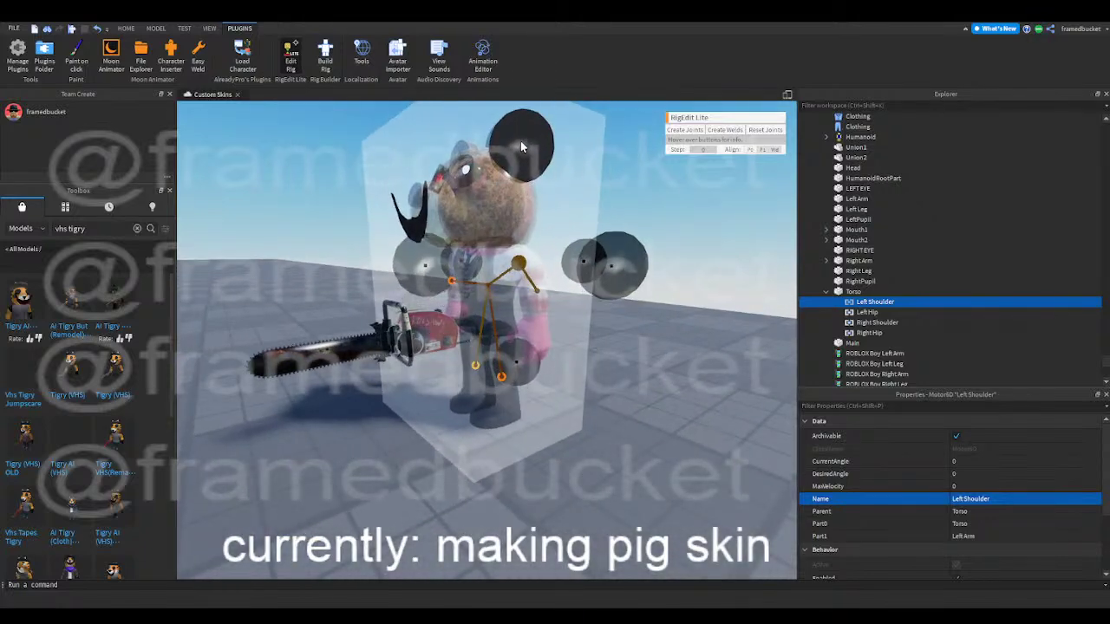
{"action": "left_click", "coordinate": [853, 322]}
{"action": "right_click_drag", "start_coordinate": [571, 360], "coordinate": [564, 357]}
{"action": "right_click_drag", "start_coordinate": [571, 201], "coordinate": [571, 201]}
{"action": "left_click_drag", "start_coordinate": [544, 181], "coordinate": [548, 156]}
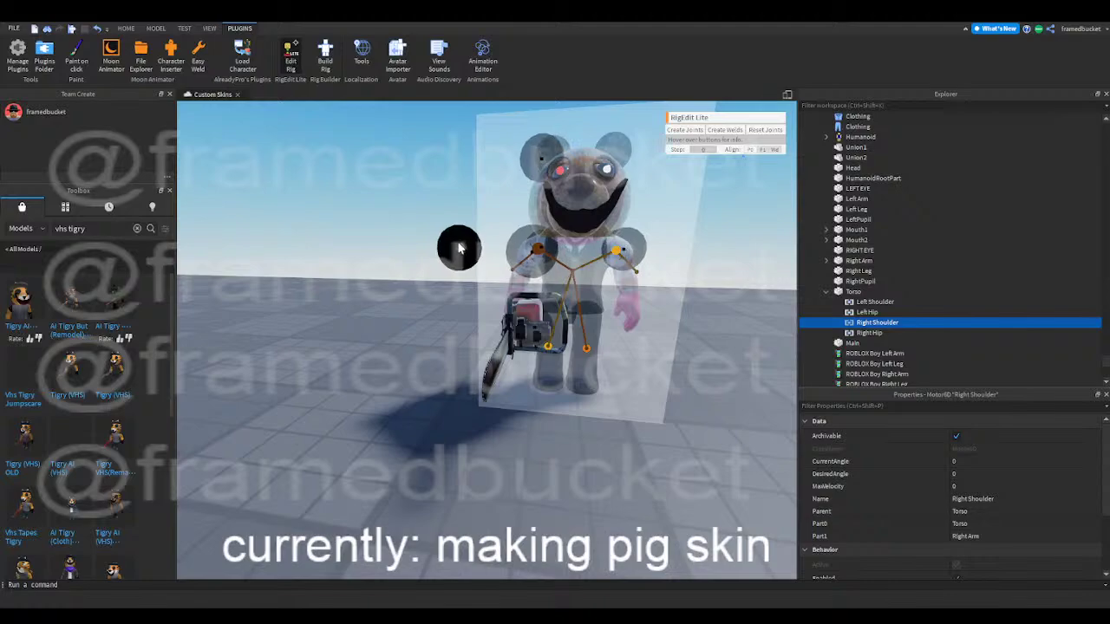
{"action": "left_click", "coordinate": [368, 294]}
{"action": "right_click_drag", "start_coordinate": [368, 293], "coordinate": [365, 300]}
{"action": "right_click_drag", "start_coordinate": [642, 359], "coordinate": [642, 359]}
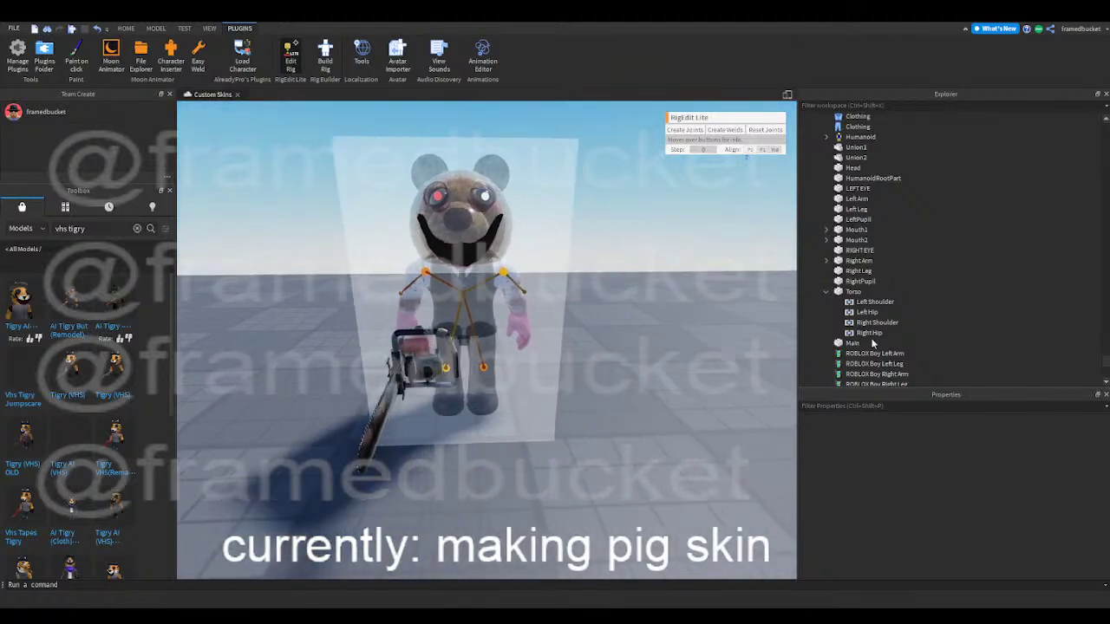
- Create a joint from the HumanoidRootPart to the Torso and rename it Root Hip
{"action": "left_click", "coordinate": [857, 292]}
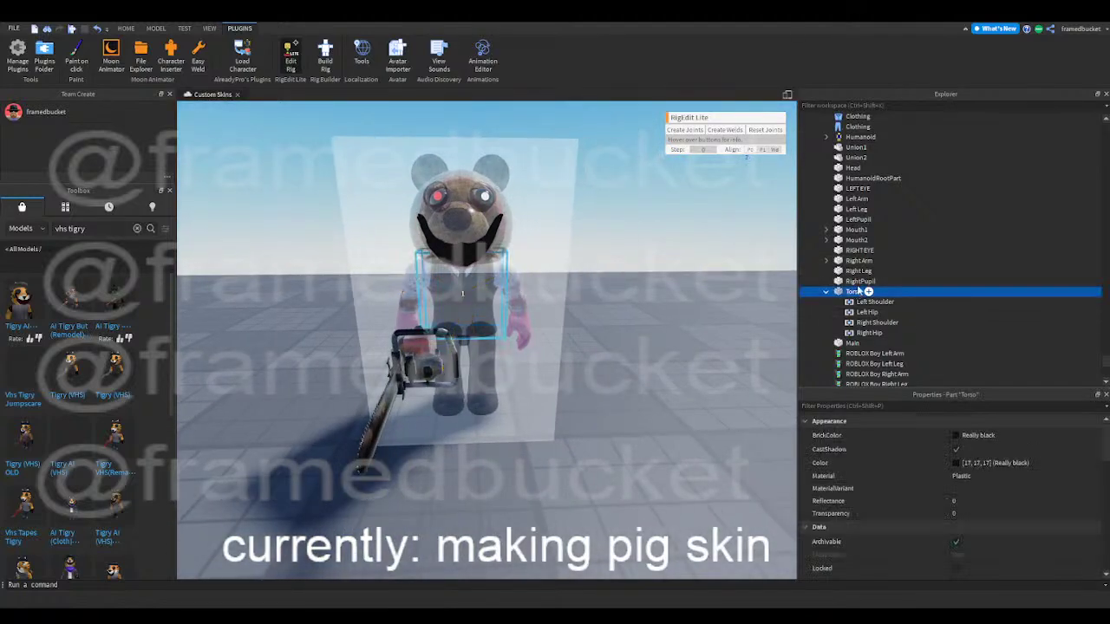
{"action": "scroll", "coordinate": [860, 264], "scroll_direction": "up", "scroll_amount": 1}
{"action": "left_click", "coordinate": [858, 208]}
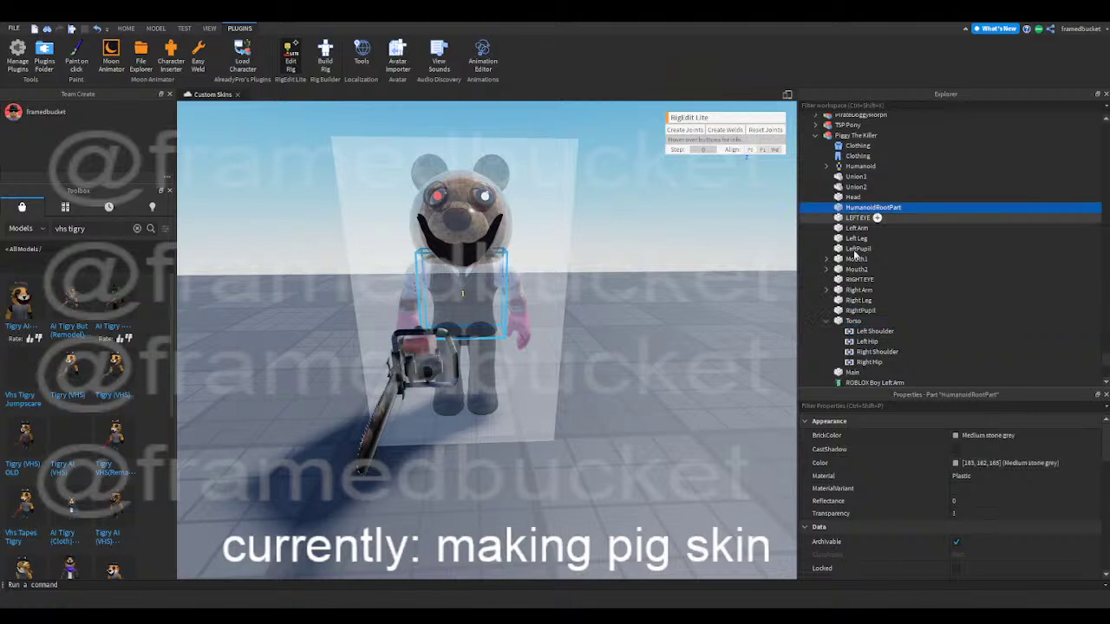
{"action": "left_click", "coordinate": [852, 320], "text": "ctrl"}
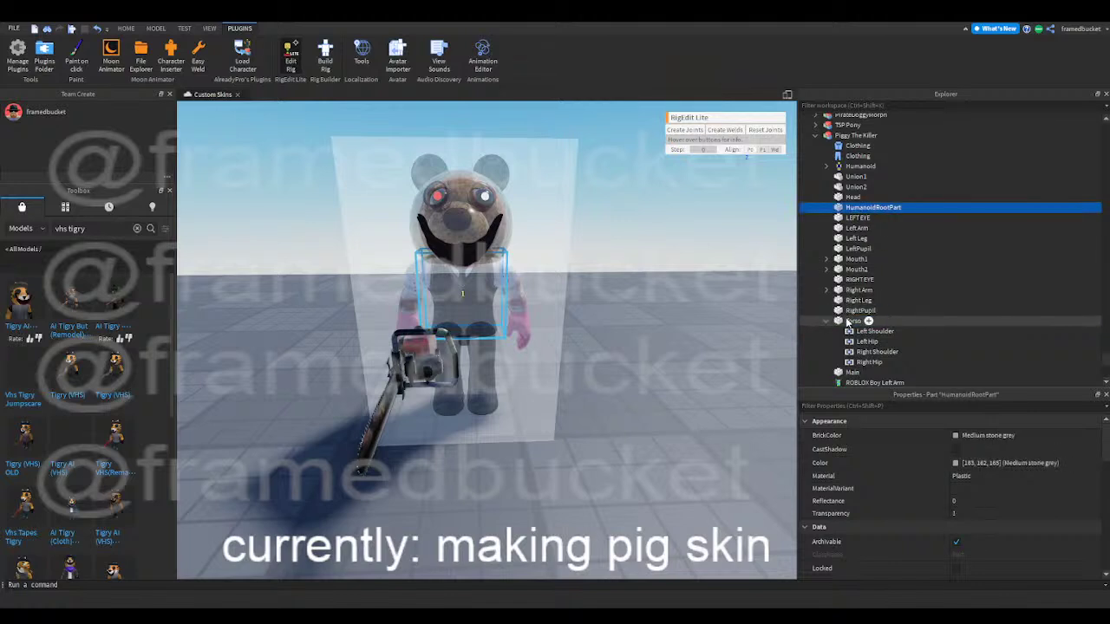
{"action": "left_click", "coordinate": [684, 130]}
{"action": "key", "text": "F2"}
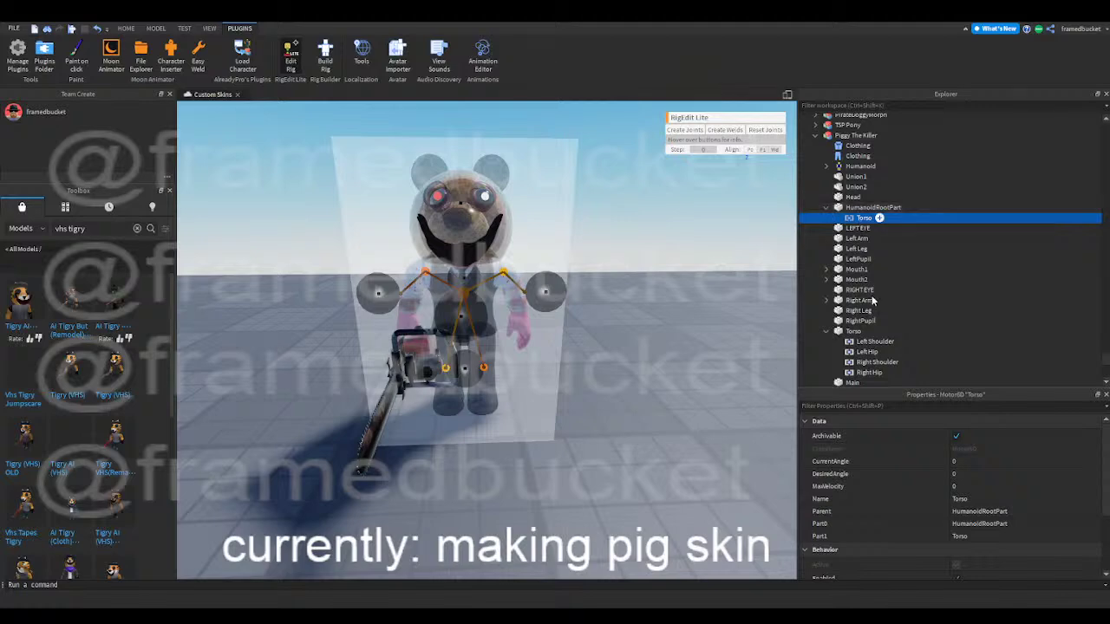
{"action": "type", "text": "Root"}
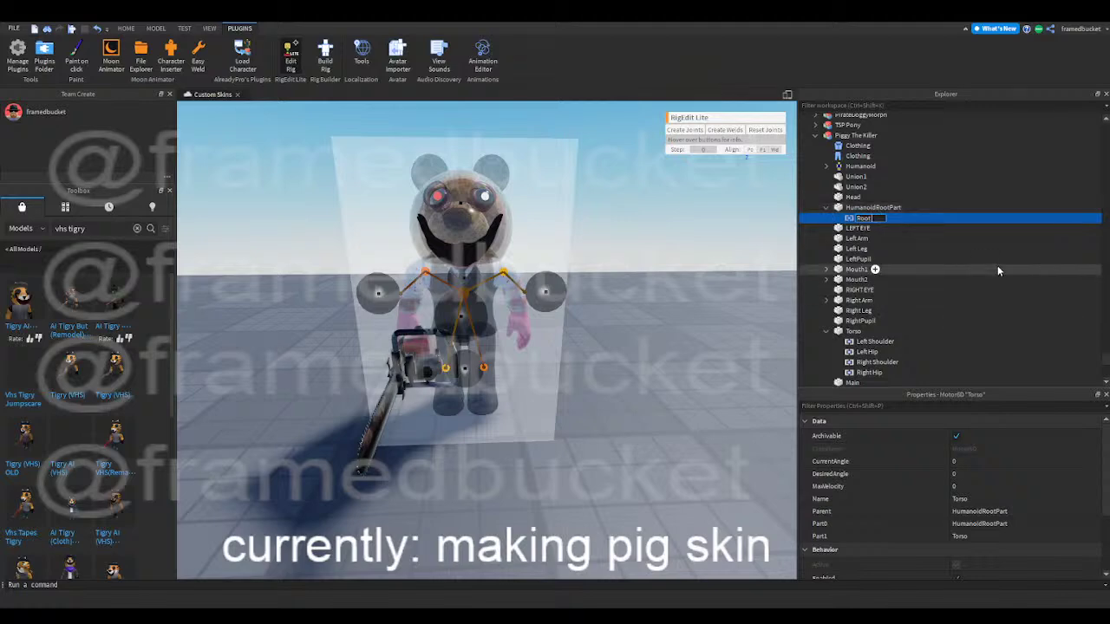
{"action": "type", "text": " Hip"}
{"action": "key", "text": "Return"}
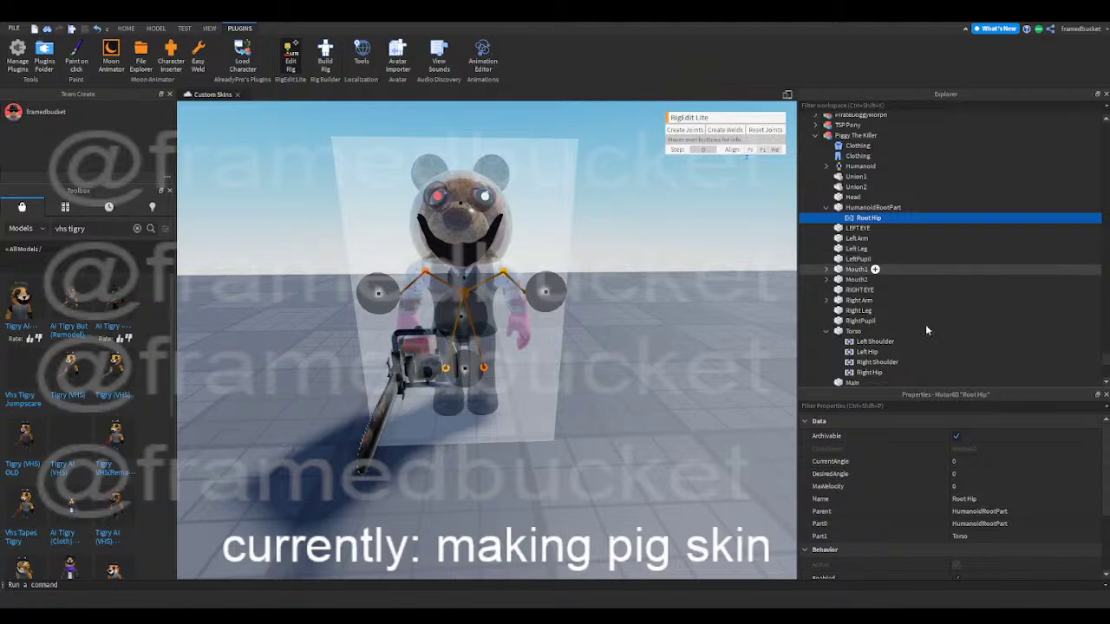
- Create a joint from the Torso to the Head and rename it Neck
{"action": "left_click", "coordinate": [853, 331]}
{"action": "left_click", "coordinate": [852, 198], "text": "ctrl"}
{"action": "left_click", "coordinate": [676, 130]}
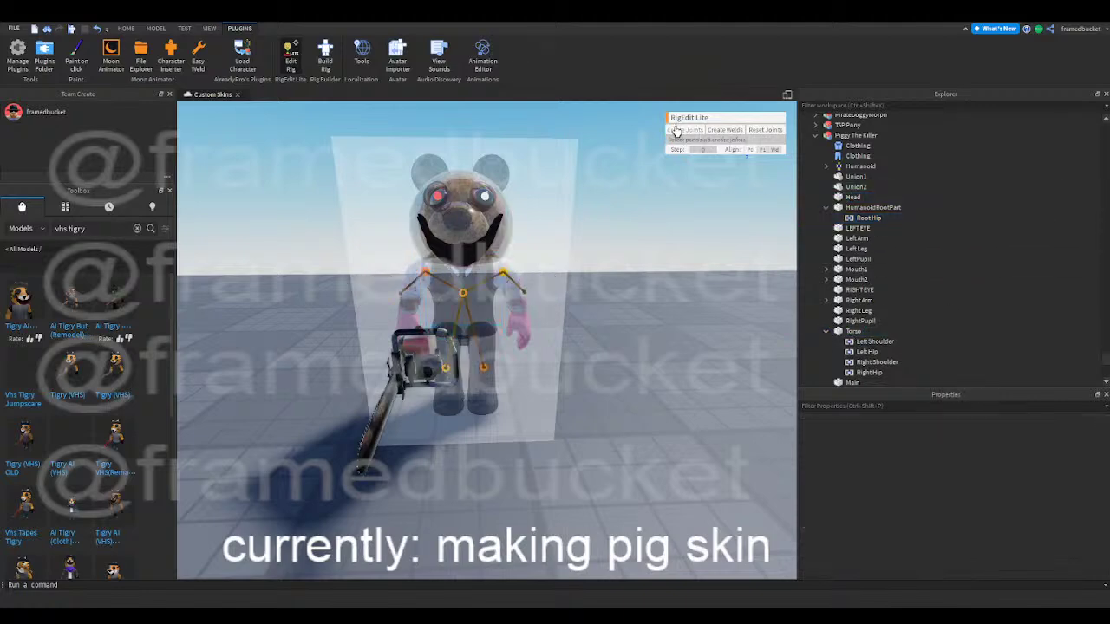
{"action": "left_click", "coordinate": [853, 331]}
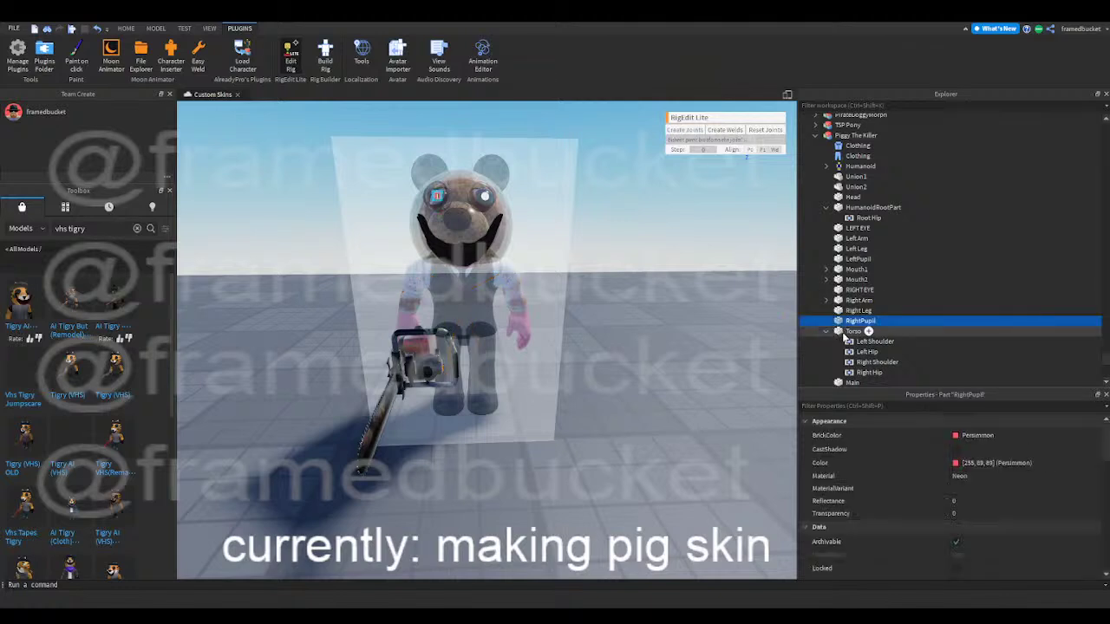
{"action": "left_click", "coordinate": [852, 198], "text": "ctrl"}
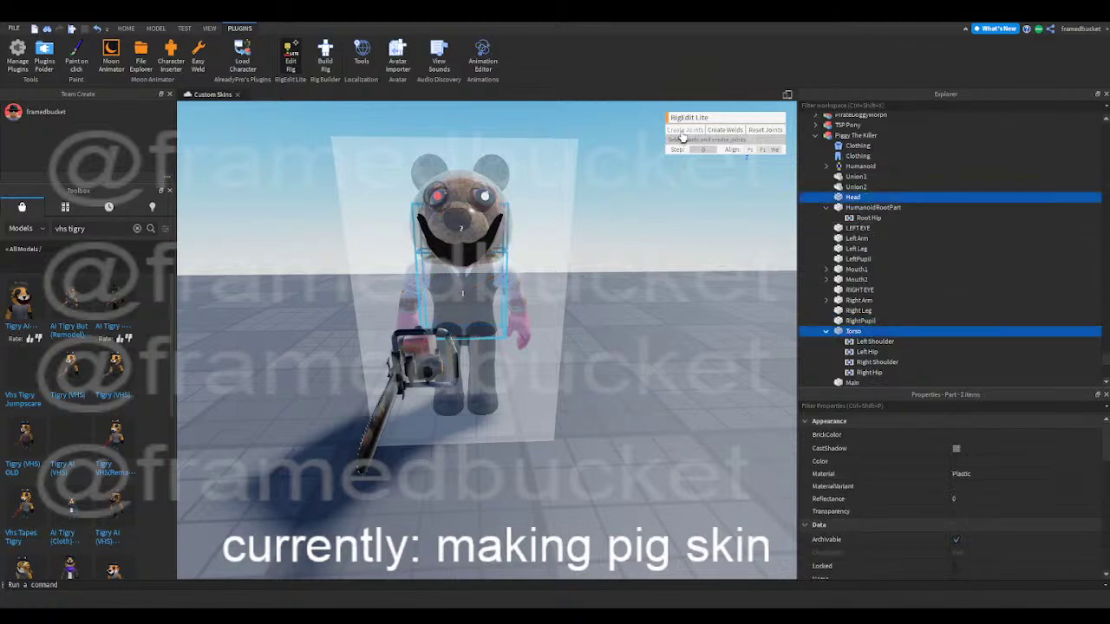
{"action": "left_click", "coordinate": [684, 130]}
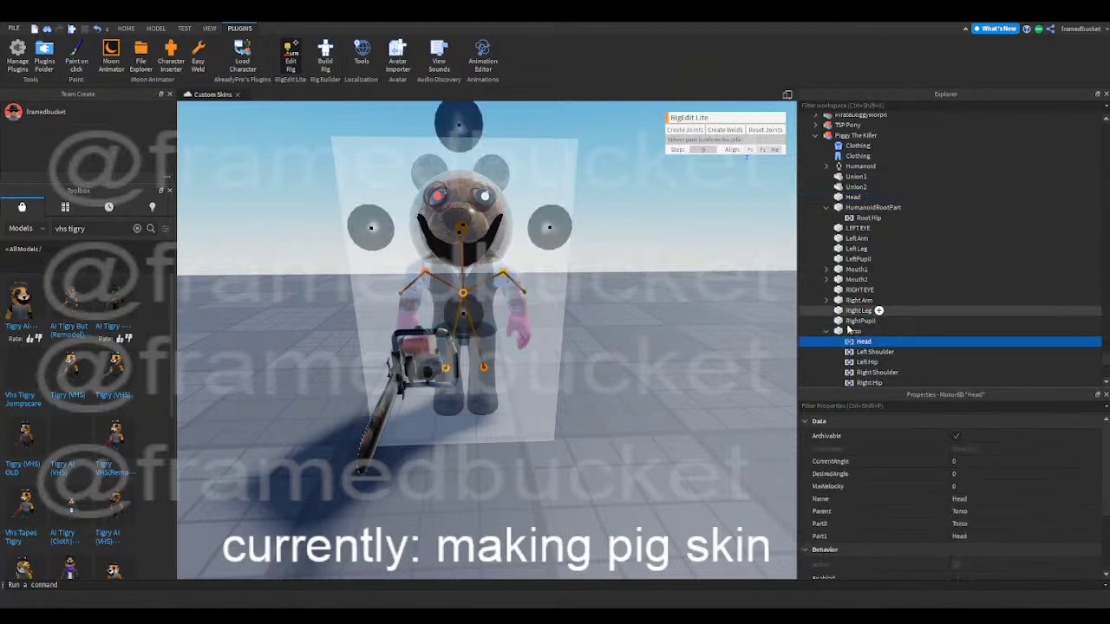
{"action": "left_click", "coordinate": [963, 498]}
{"action": "type", "text": "Neck"}
{"action": "key", "text": "Return"}
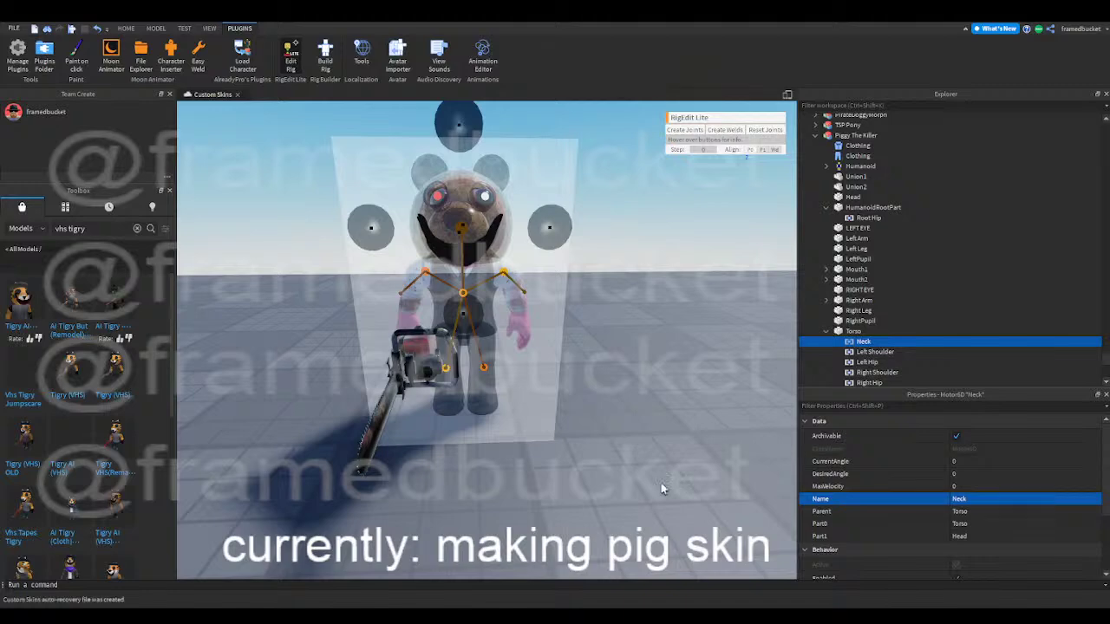
- Clear the model search in the Toolbox
{"action": "left_click", "coordinate": [137, 228]}
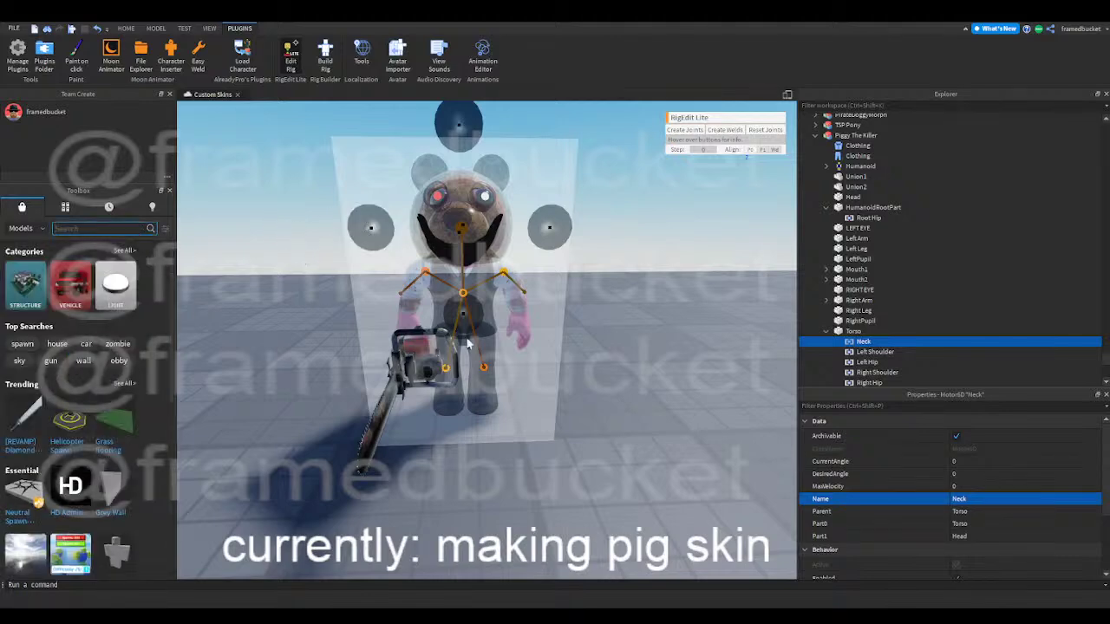
{"action": "left_click", "coordinate": [848, 332]}
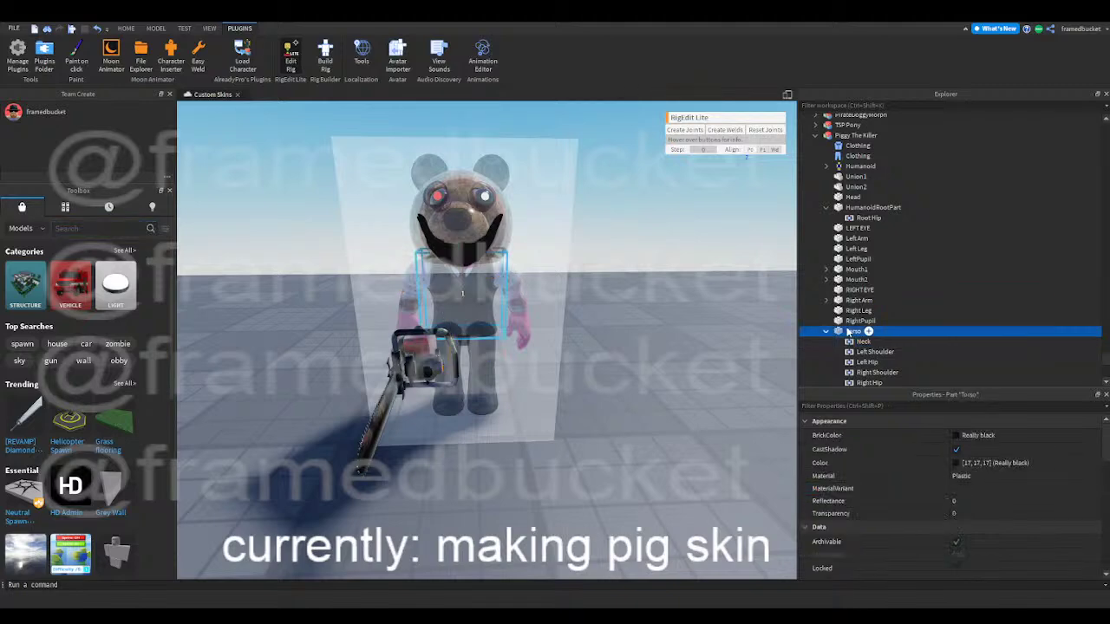
{"action": "scroll", "coordinate": [850, 333], "scroll_direction": "up", "scroll_amount": 3}
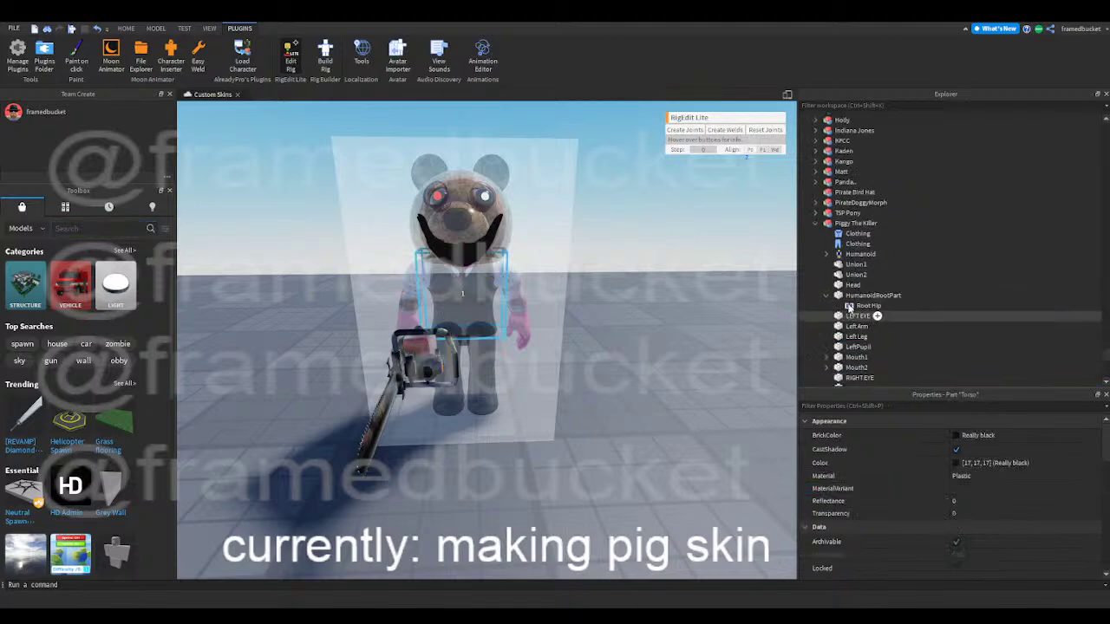
{"action": "left_click", "coordinate": [852, 285]}
{"action": "scroll", "coordinate": [851, 290], "scroll_direction": "down", "scroll_amount": 1}
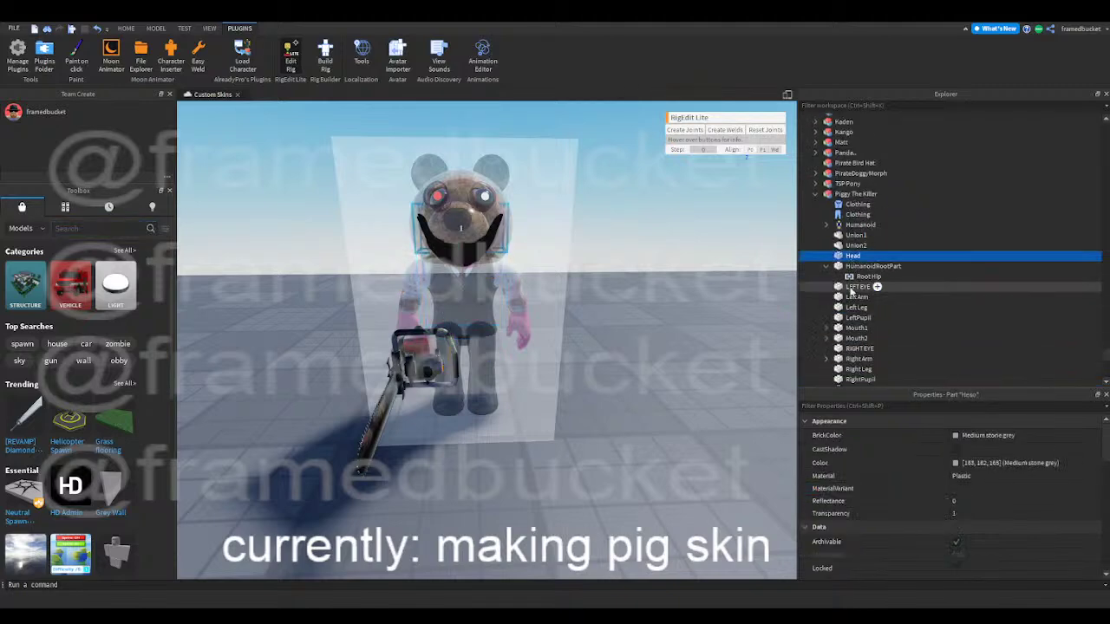
{"action": "scroll", "coordinate": [851, 293], "scroll_direction": "down", "scroll_amount": 2}
{"action": "scroll", "coordinate": [859, 321], "scroll_direction": "down", "scroll_amount": 3}
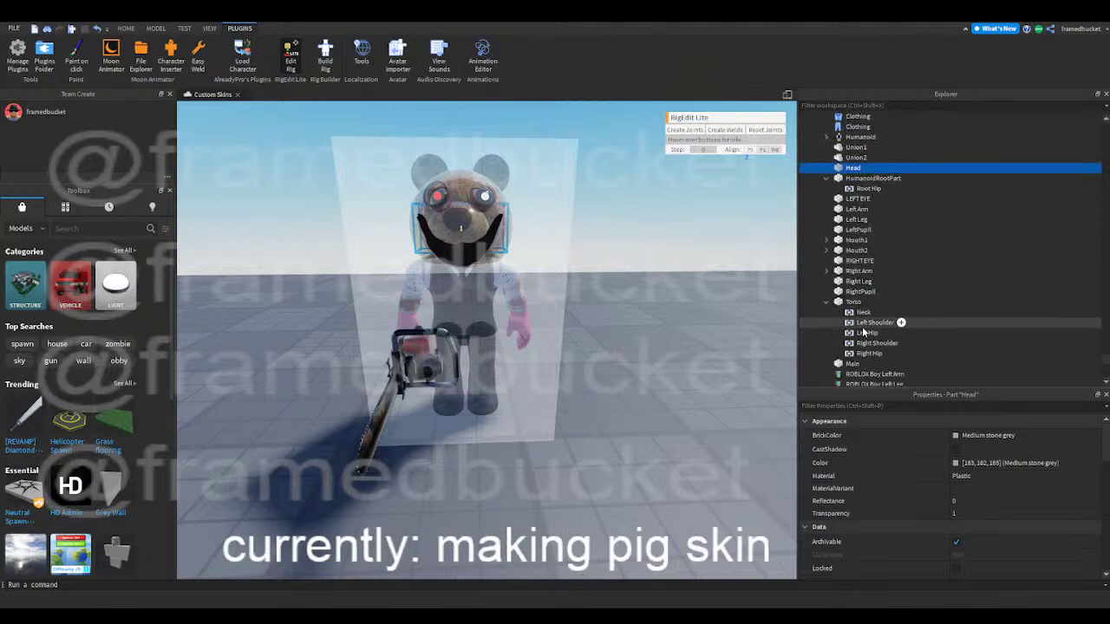
- Create joints from the Main part to the RightPupil and from Main to the RIGHT EYE
{"action": "left_click", "coordinate": [853, 305]}
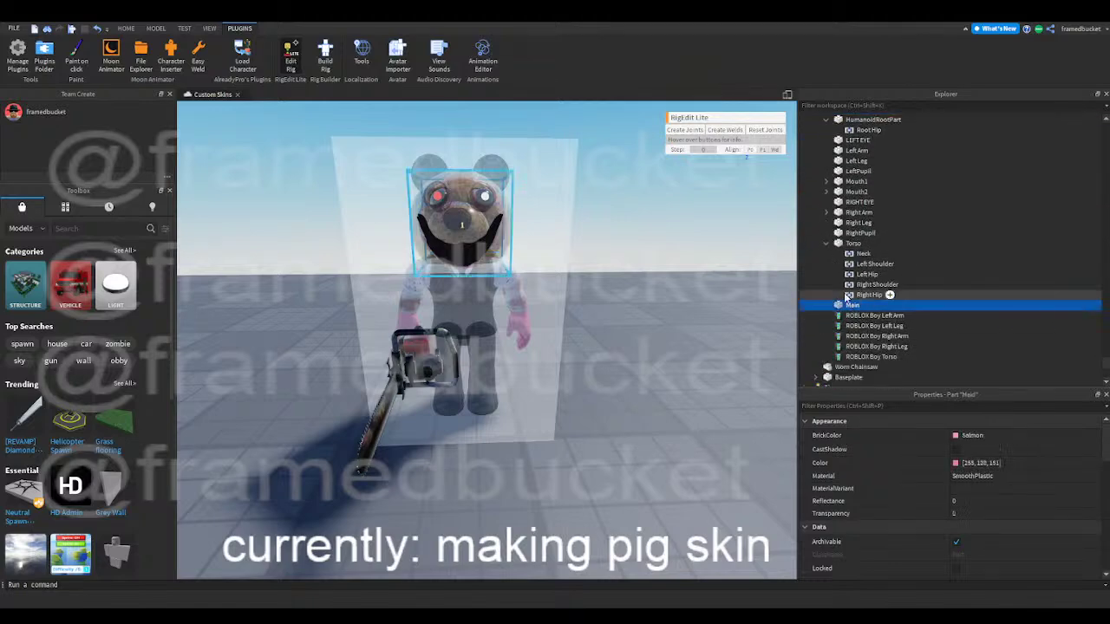
{"action": "scroll", "coordinate": [845, 294], "scroll_direction": "up", "scroll_amount": 1}
{"action": "left_click", "coordinate": [851, 264], "text": "ctrl"}
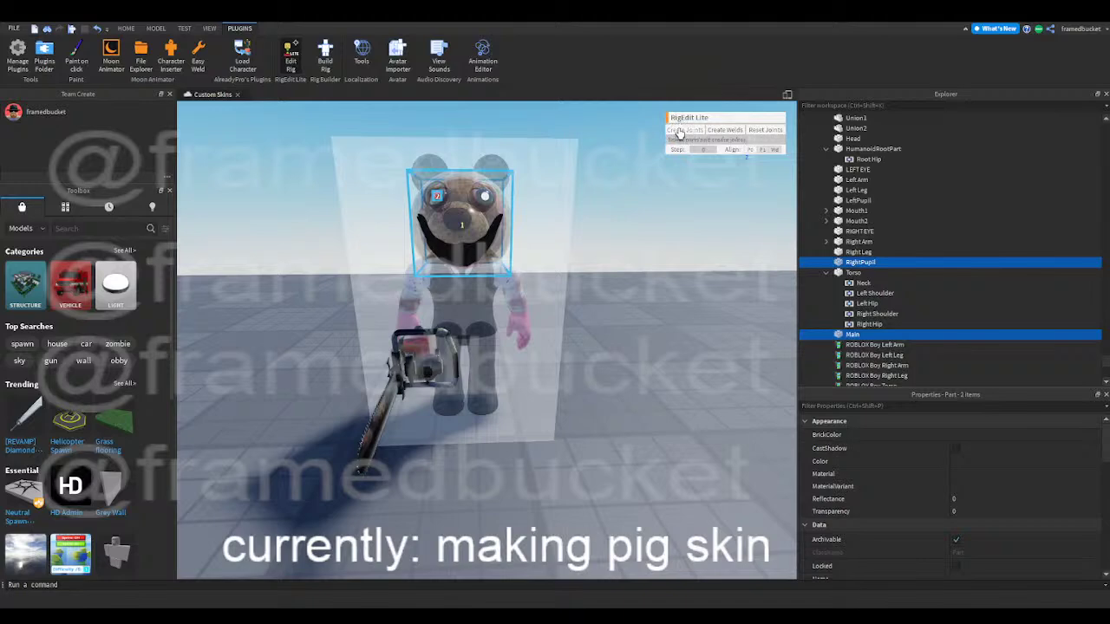
{"action": "left_click", "coordinate": [681, 131]}
{"action": "left_click", "coordinate": [852, 334]}
{"action": "left_click", "coordinate": [854, 252], "text": "ctrl"}
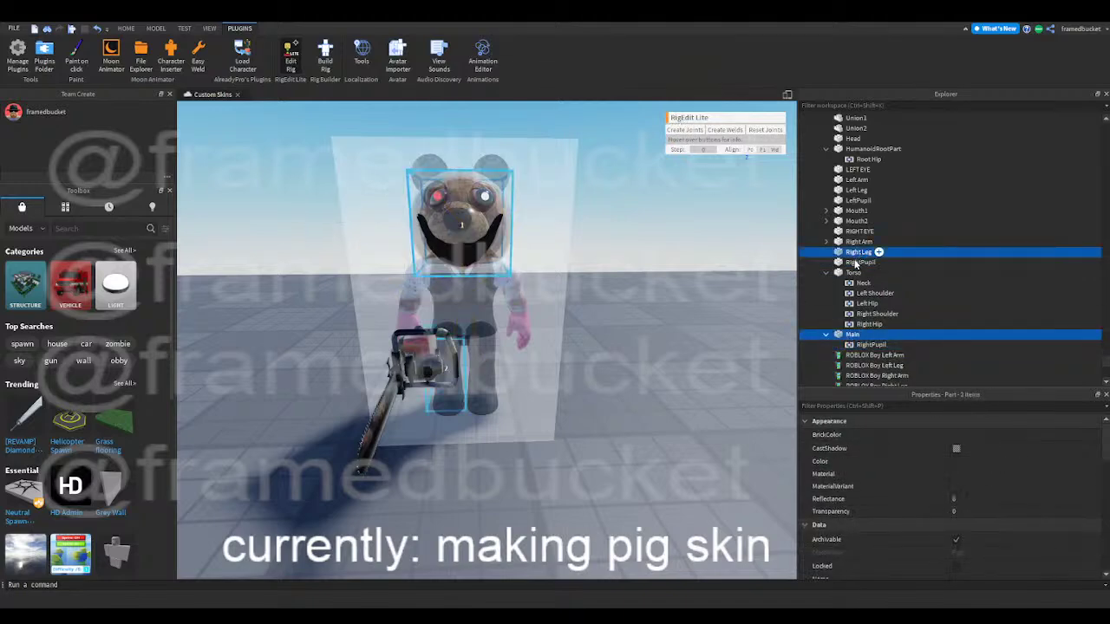
{"action": "left_click", "coordinate": [839, 253], "text": "ctrl"}
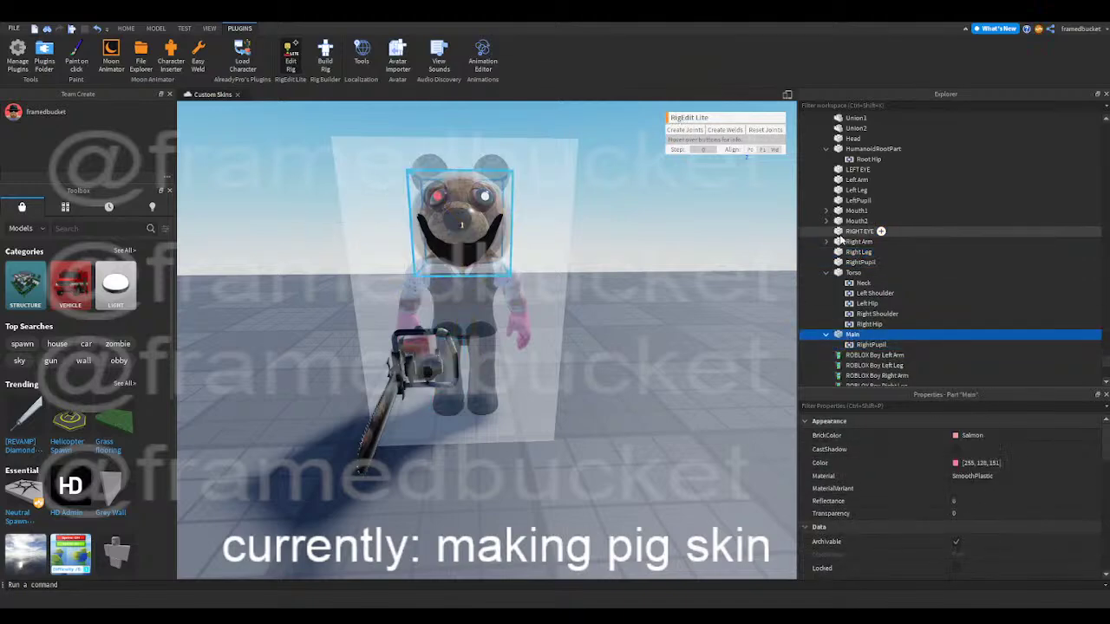
{"action": "left_click", "coordinate": [859, 232], "text": "ctrl"}
{"action": "left_click", "coordinate": [684, 130]}
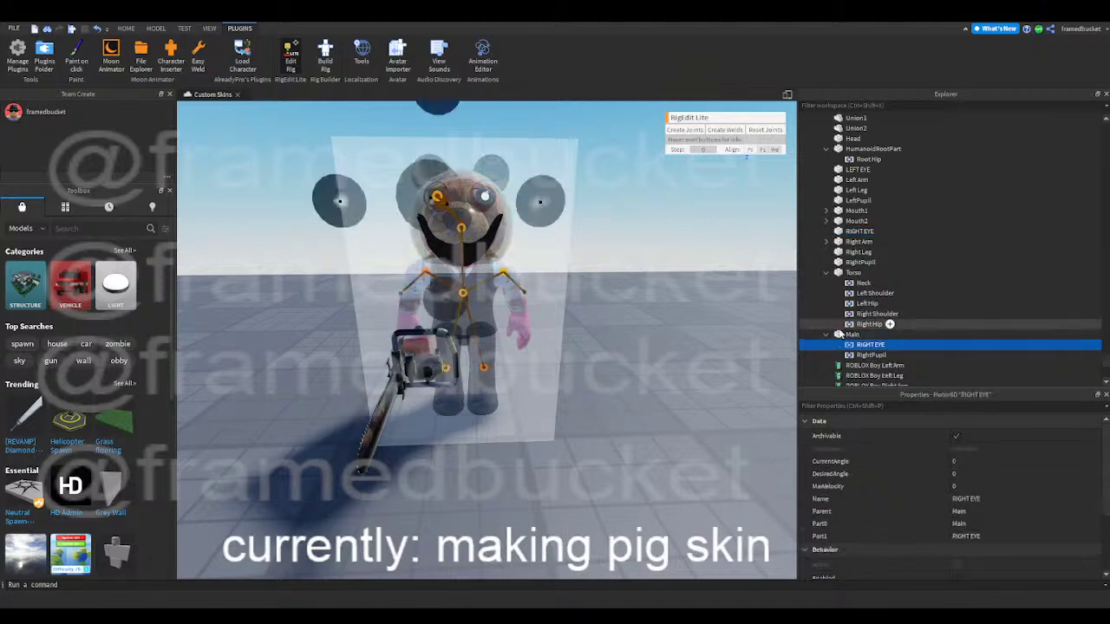
- Create joints from the Main part to Mouth2 and from Main to Mouth1
{"action": "left_click", "coordinate": [852, 334]}
{"action": "left_click", "coordinate": [856, 221], "text": "ctrl"}
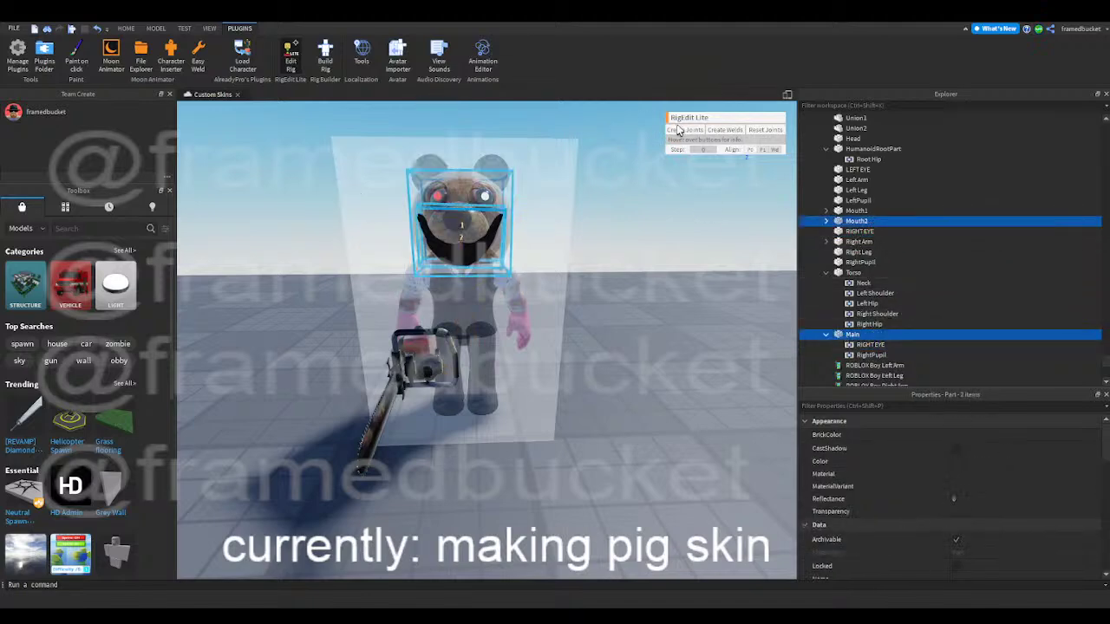
{"action": "left_click", "coordinate": [684, 129]}
{"action": "left_click", "coordinate": [852, 334]}
{"action": "left_click", "coordinate": [856, 211], "text": "ctrl"}
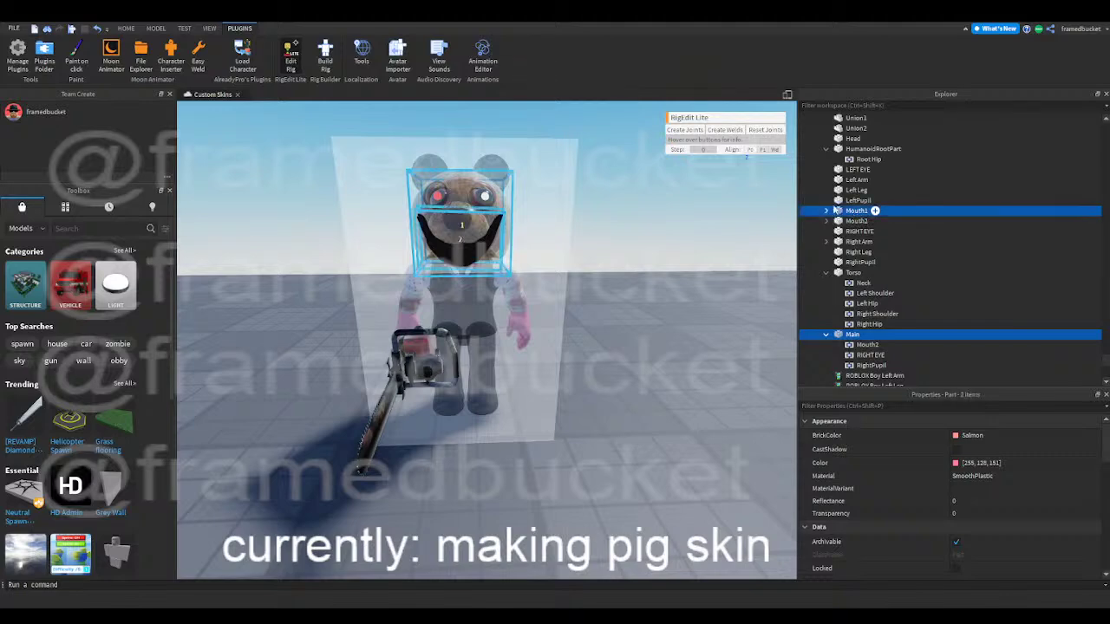
- Create joints from the Main part to the LeftPupil and from Main to the LEFT EYE
{"action": "left_click", "coordinate": [852, 334]}
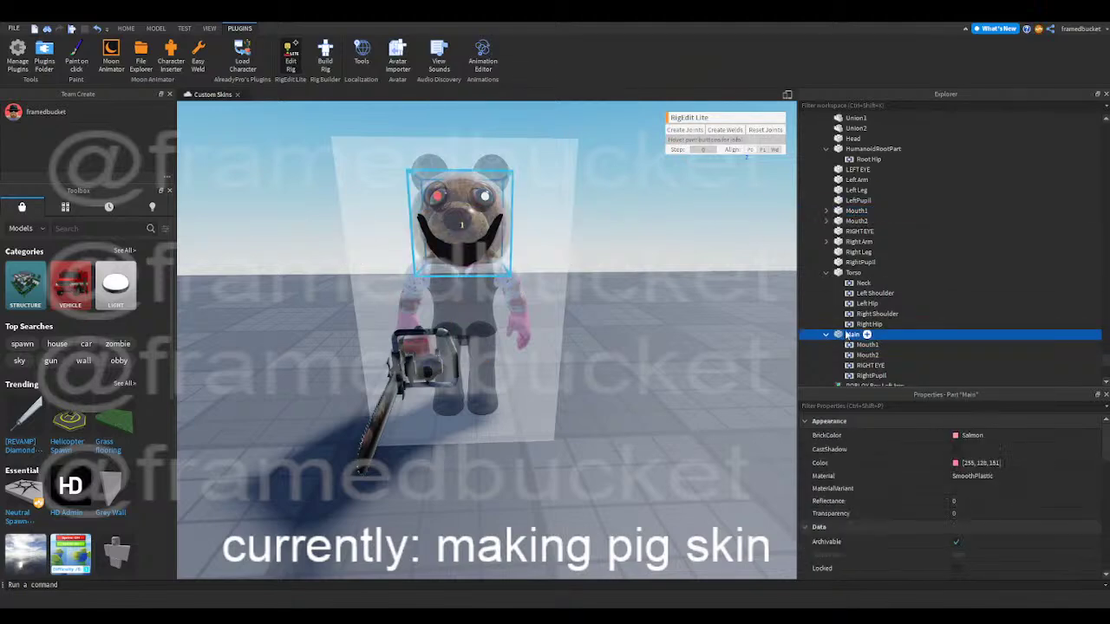
{"action": "left_click", "coordinate": [856, 200], "text": "ctrl"}
{"action": "left_click", "coordinate": [684, 129]}
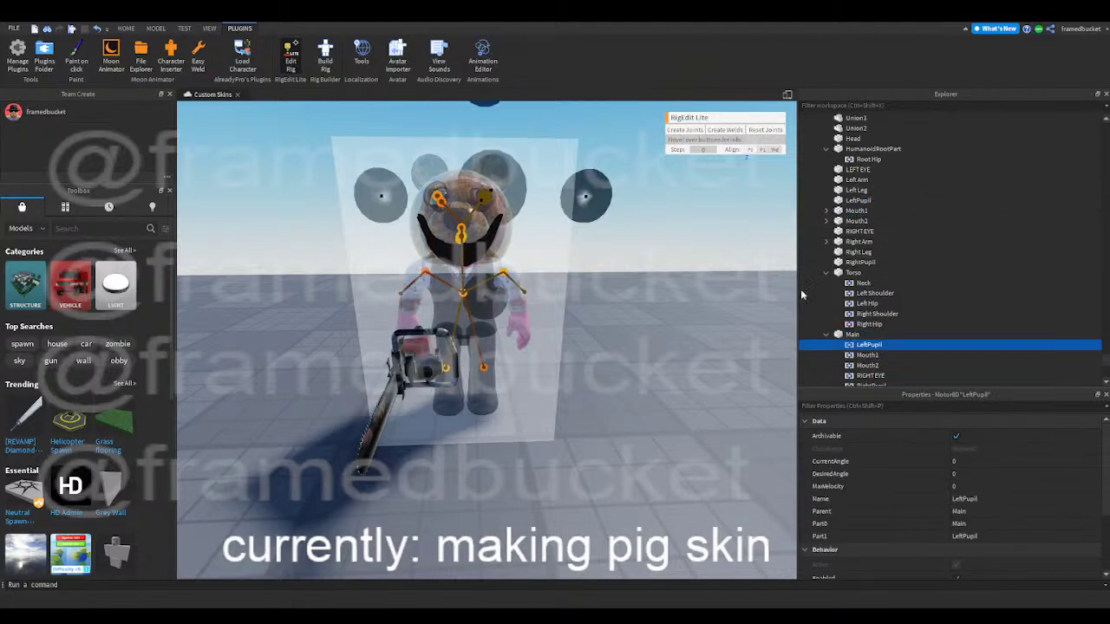
{"action": "left_click", "coordinate": [845, 335]}
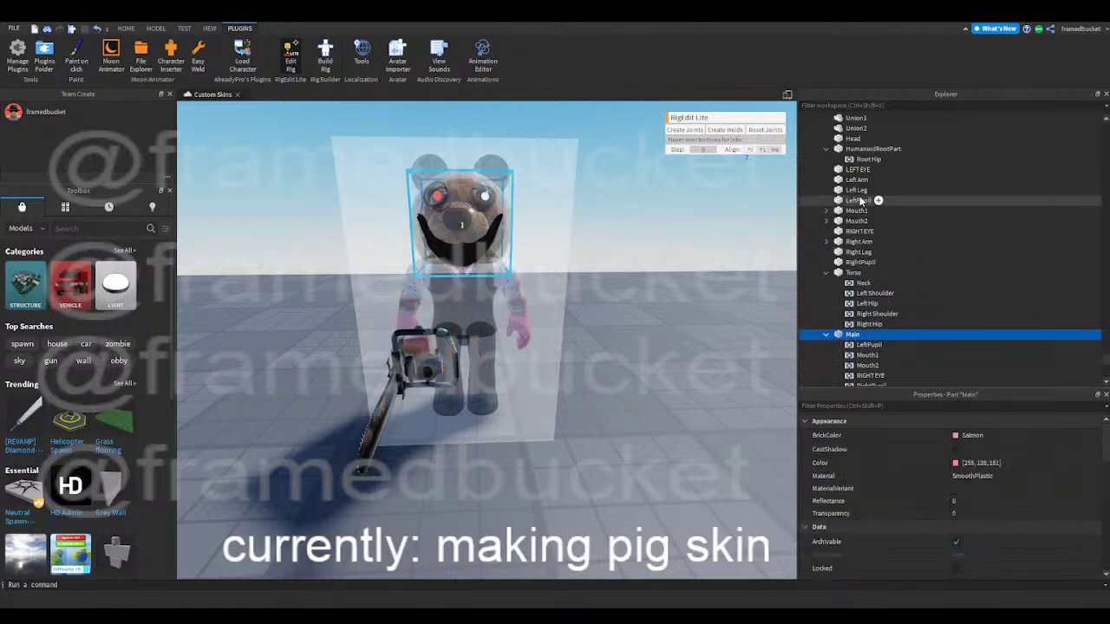
{"action": "left_click", "coordinate": [856, 190], "text": "ctrl"}
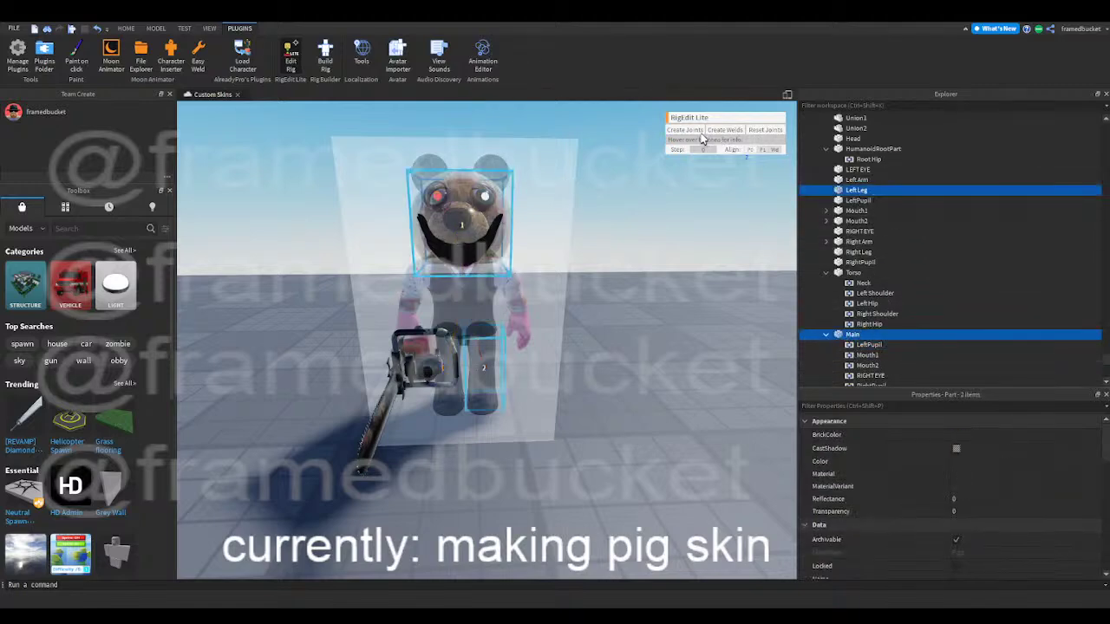
{"action": "left_click", "coordinate": [856, 190], "text": "ctrl"}
{"action": "left_click", "coordinate": [856, 169], "text": "ctrl"}
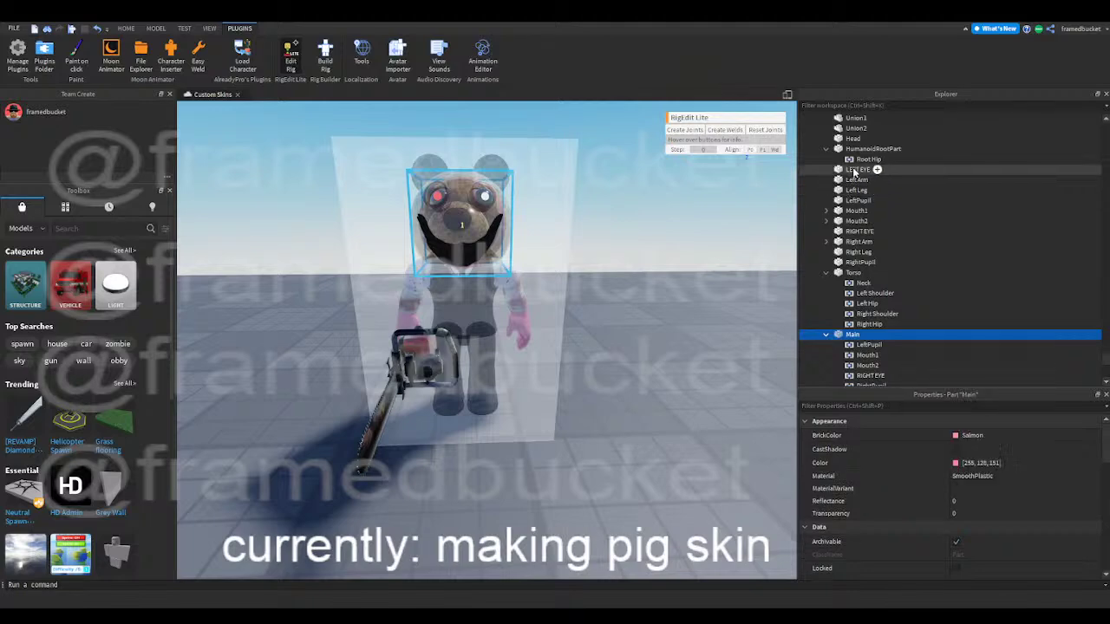
{"action": "left_click", "coordinate": [685, 129]}
- Try to create a joint from the Main part to the Head
{"action": "scroll", "coordinate": [881, 255], "scroll_direction": "down", "scroll_amount": 1}
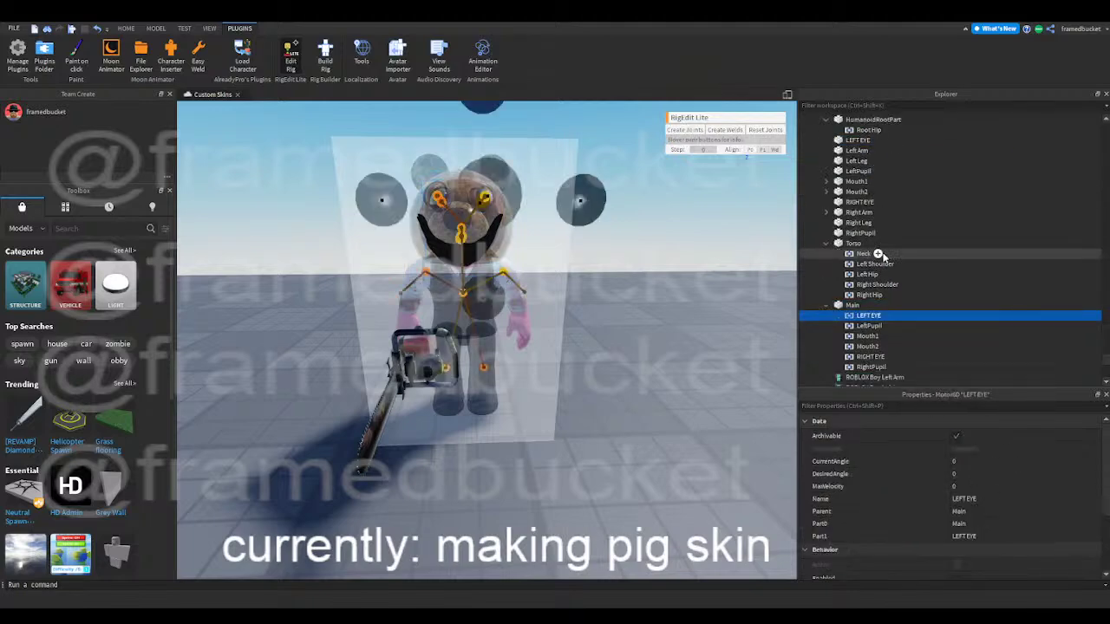
{"action": "left_click", "coordinate": [851, 306]}
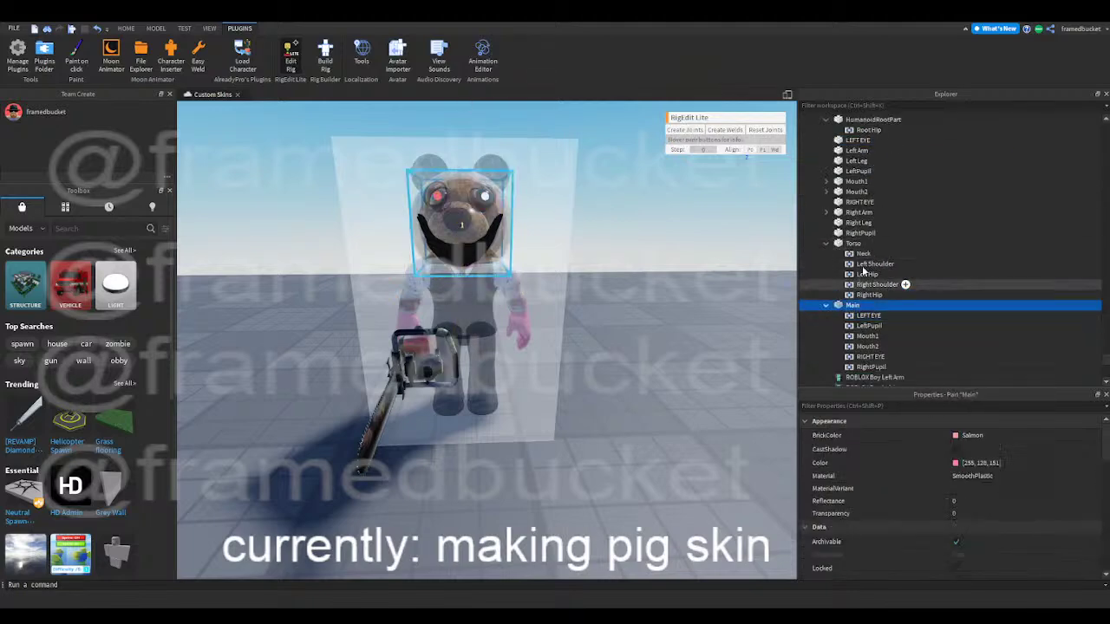
{"action": "scroll", "coordinate": [865, 243], "scroll_direction": "up", "scroll_amount": 1}
{"action": "scroll", "coordinate": [862, 181], "scroll_direction": "up", "scroll_amount": 1}
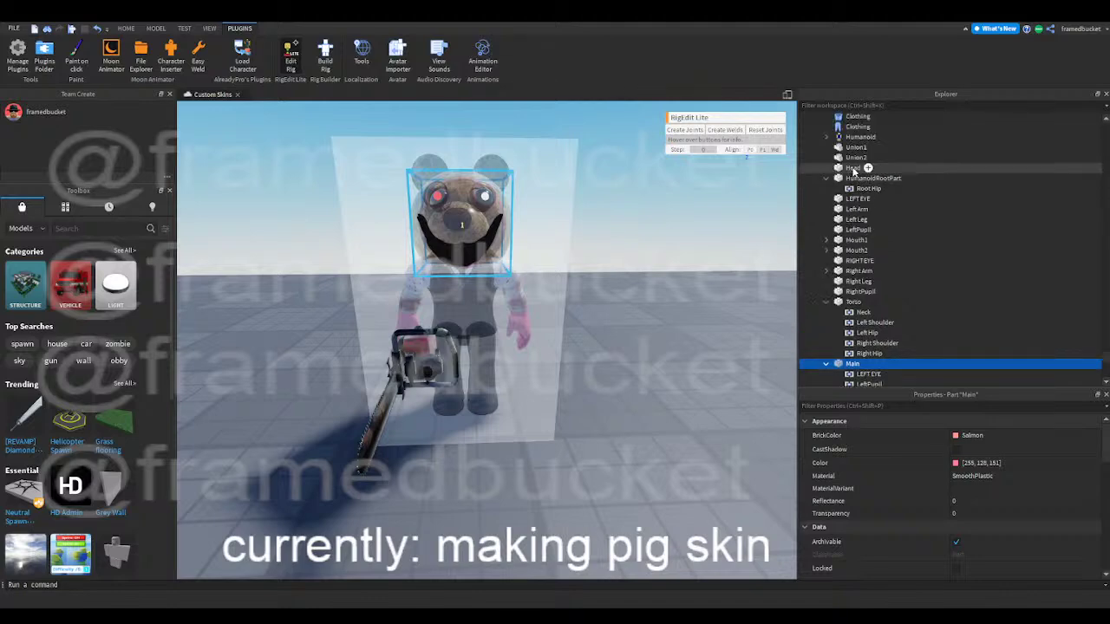
{"action": "left_click", "coordinate": [854, 167], "text": "ctrl"}
{"action": "left_click", "coordinate": [694, 134]}
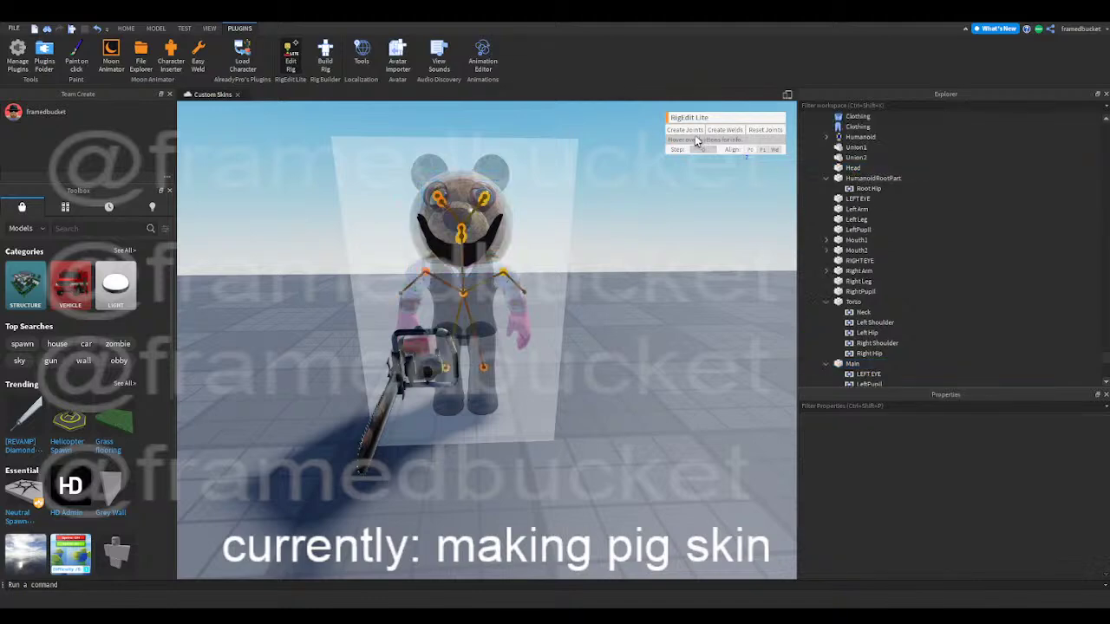
- Move the Head part and the torso's Right Hip joint into the Main part
{"action": "right_click_drag", "start_coordinate": [683, 307], "coordinate": [685, 309]}
{"action": "scroll", "coordinate": [685, 308], "scroll_direction": "up", "scroll_amount": 3}
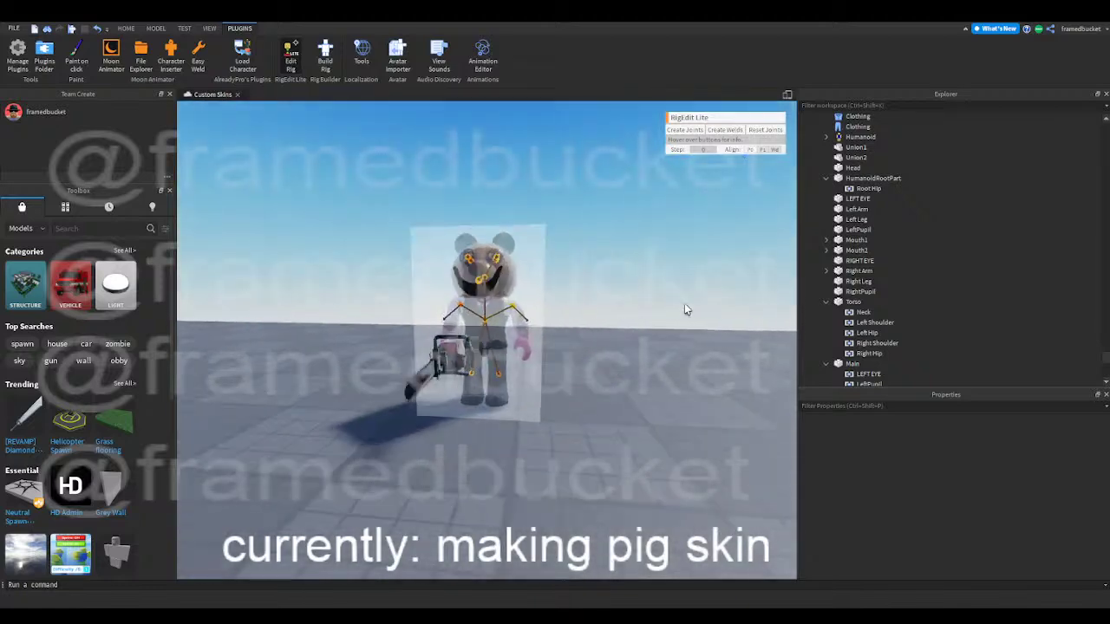
{"action": "left_click", "coordinate": [849, 364]}
{"action": "scroll", "coordinate": [841, 362], "scroll_direction": "down", "scroll_amount": 3}
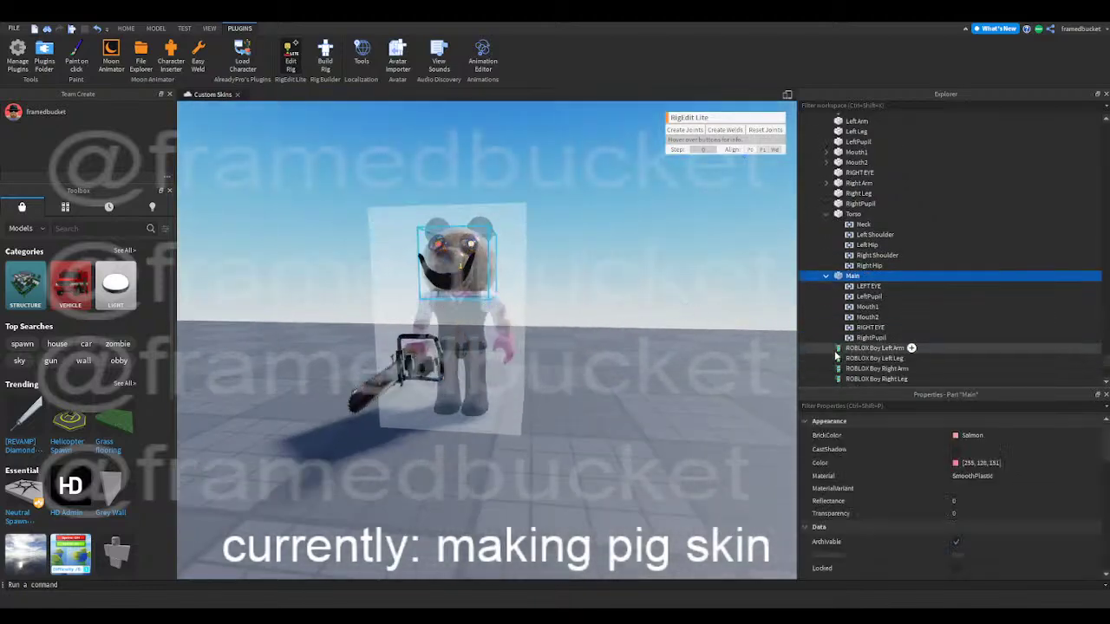
{"action": "scroll", "coordinate": [834, 355], "scroll_direction": "up", "scroll_amount": 3}
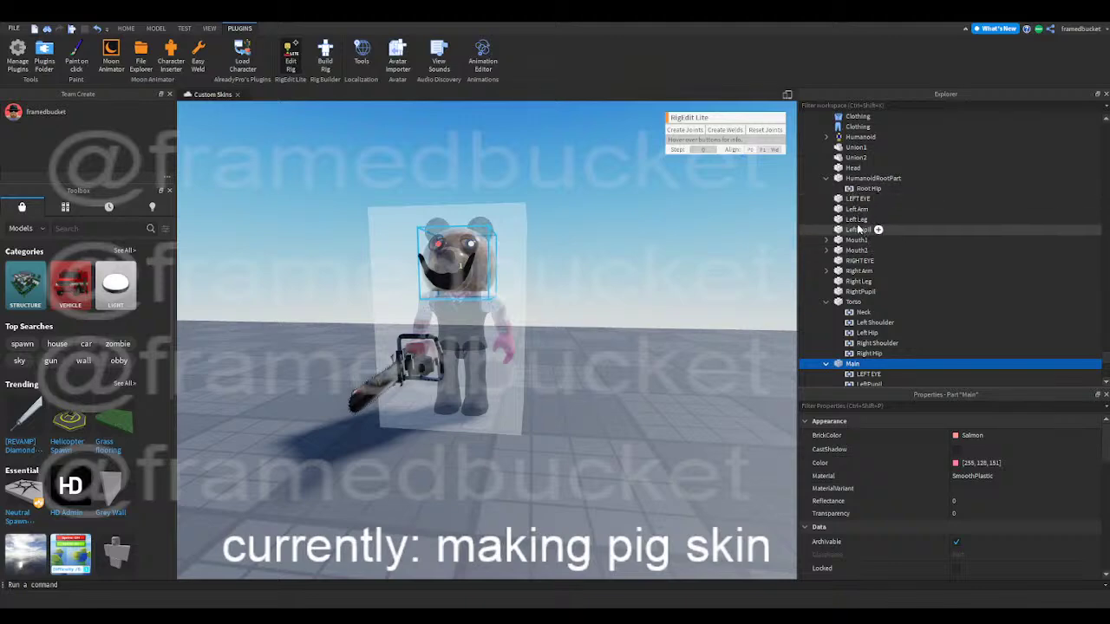
{"action": "left_click", "coordinate": [856, 219]}
{"action": "left_click", "coordinate": [853, 167]}
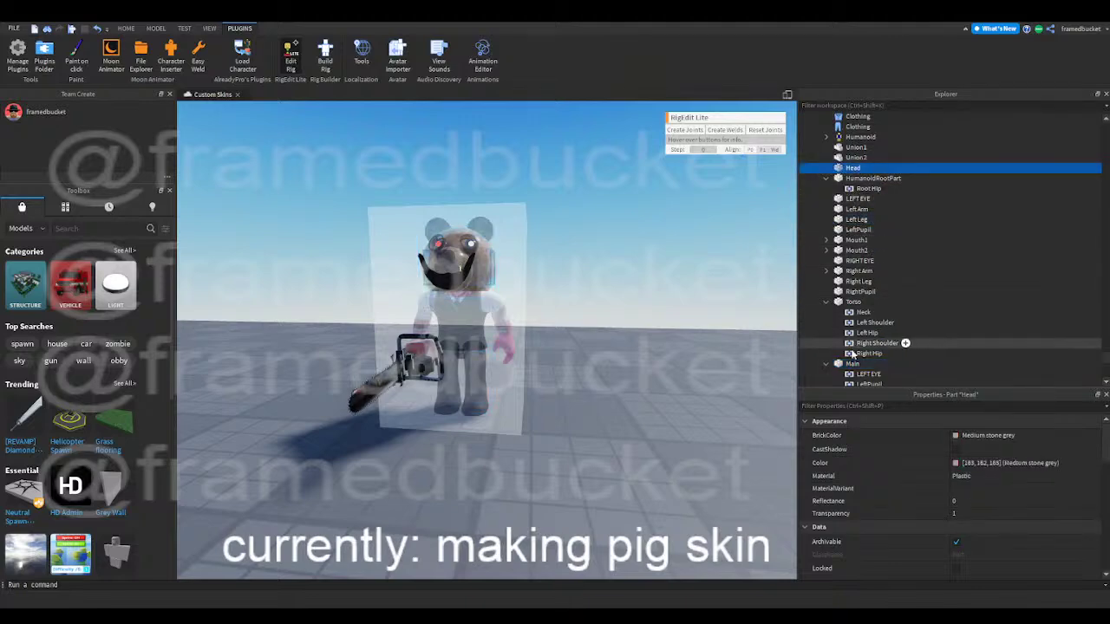
{"action": "left_click", "coordinate": [867, 353], "text": "ctrl"}
{"action": "left_click_drag", "start_coordinate": [867, 352], "coordinate": [854, 363]}
- Return the Head part to the top level of the Piggy The Killer model
{"action": "left_click", "coordinate": [863, 319]}
{"action": "scroll", "coordinate": [866, 290], "scroll_direction": "up", "scroll_amount": 3}
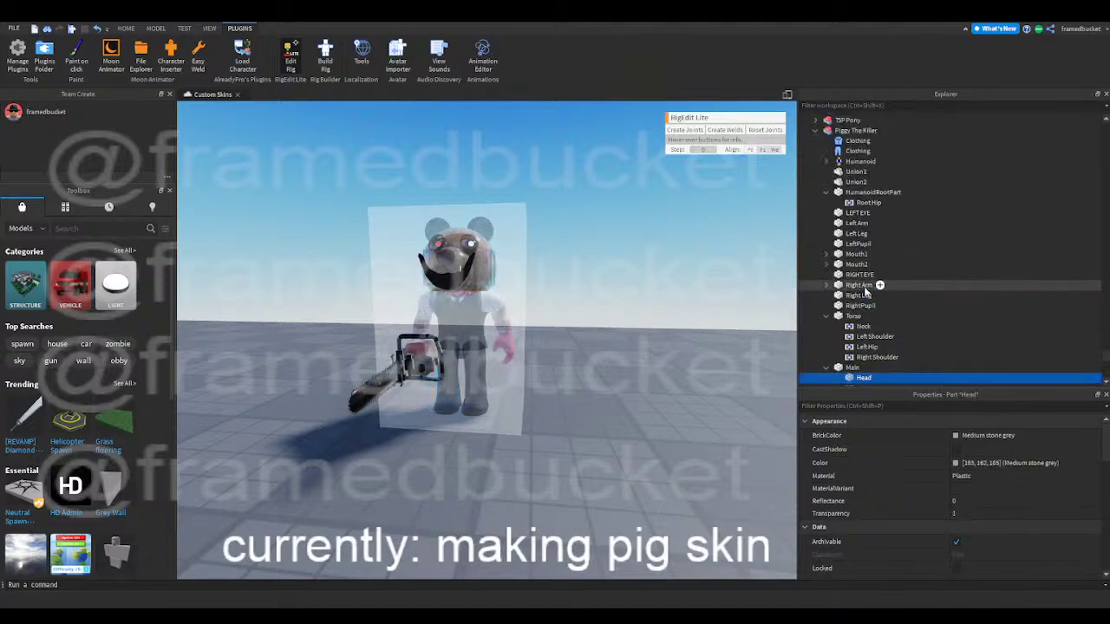
{"action": "left_click_drag", "start_coordinate": [857, 379], "coordinate": [842, 131]}
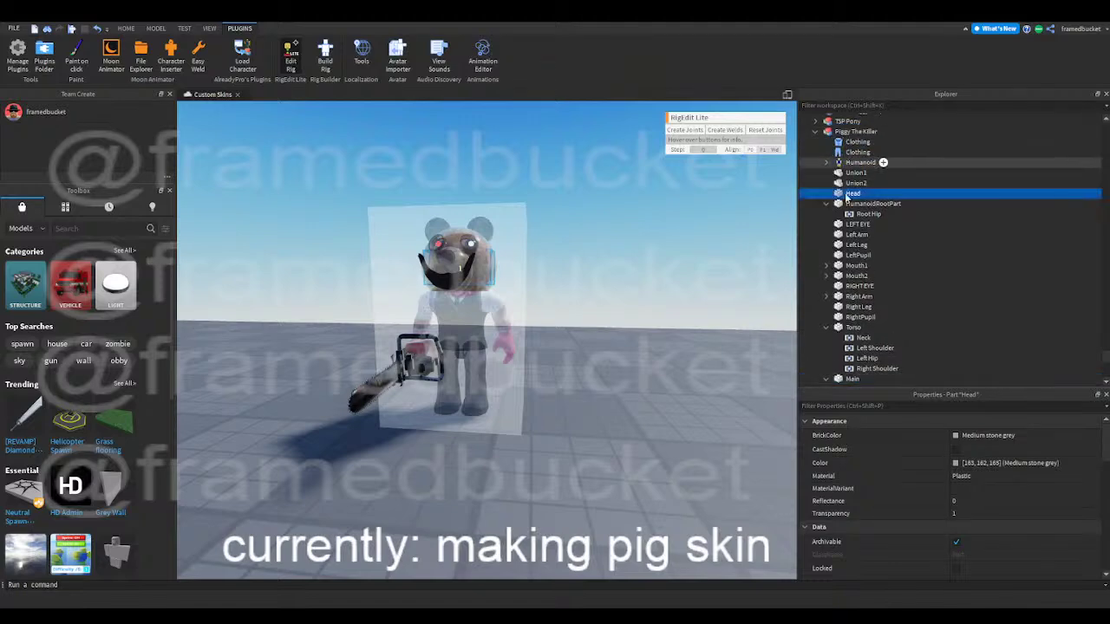
- Create a joint from the Head to the Main part
{"action": "left_click", "coordinate": [852, 379], "text": "ctrl"}
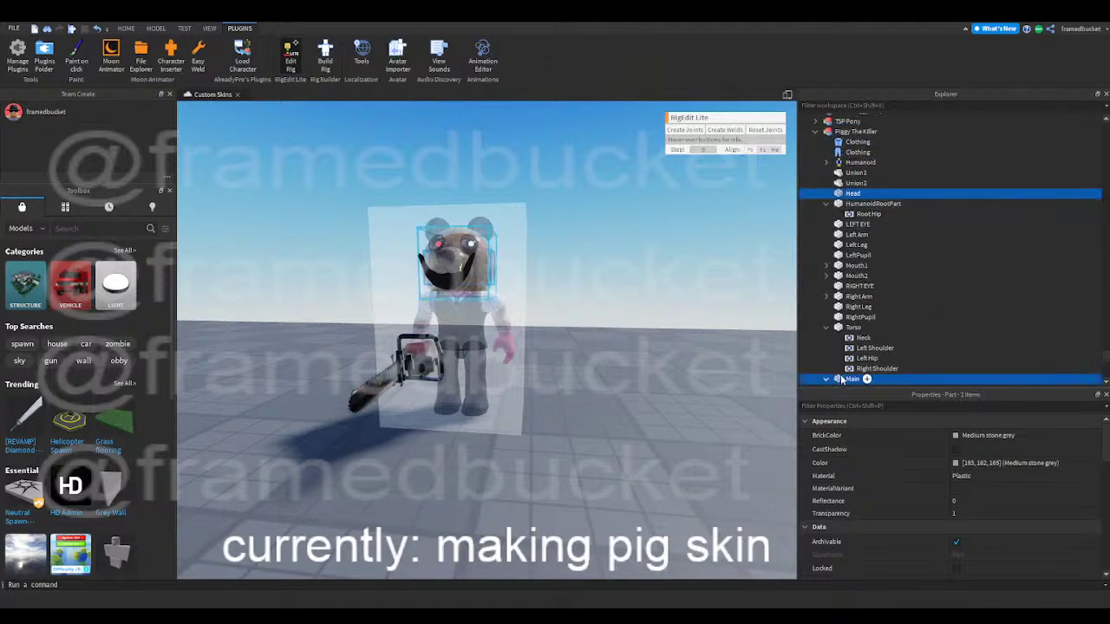
{"action": "left_click", "coordinate": [687, 130]}
{"action": "left_click", "coordinate": [870, 286]}
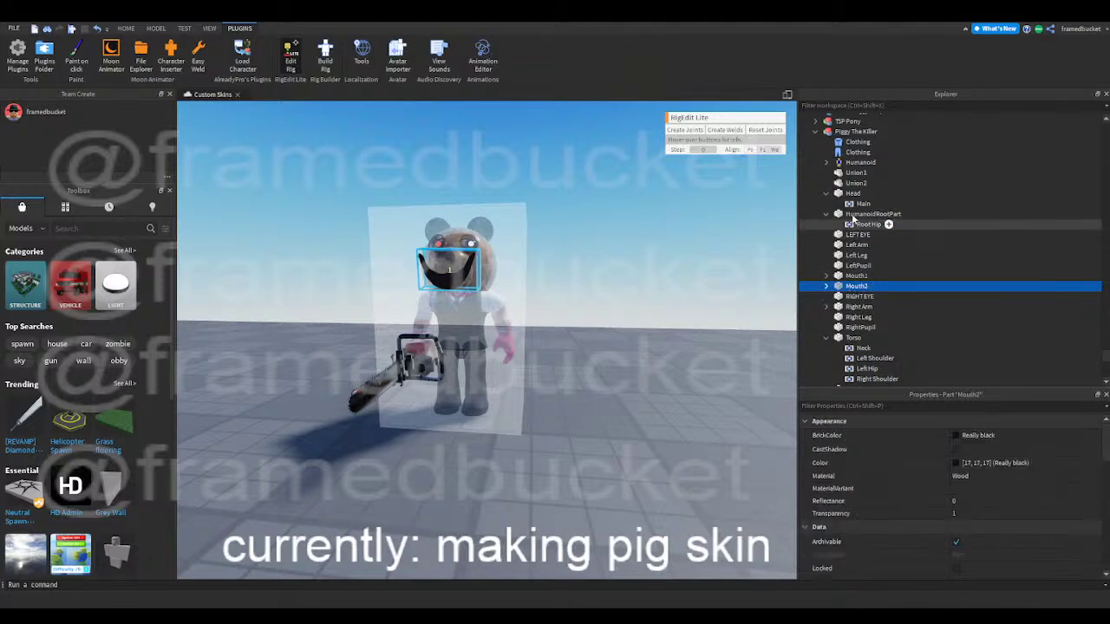
- Create joints from the Main part to Union1 and from Main to Union2
{"action": "scroll", "coordinate": [842, 341], "scroll_direction": "down", "scroll_amount": 2}
{"action": "left_click", "coordinate": [851, 331]}
{"action": "scroll", "coordinate": [862, 234], "scroll_direction": "up", "scroll_amount": 1}
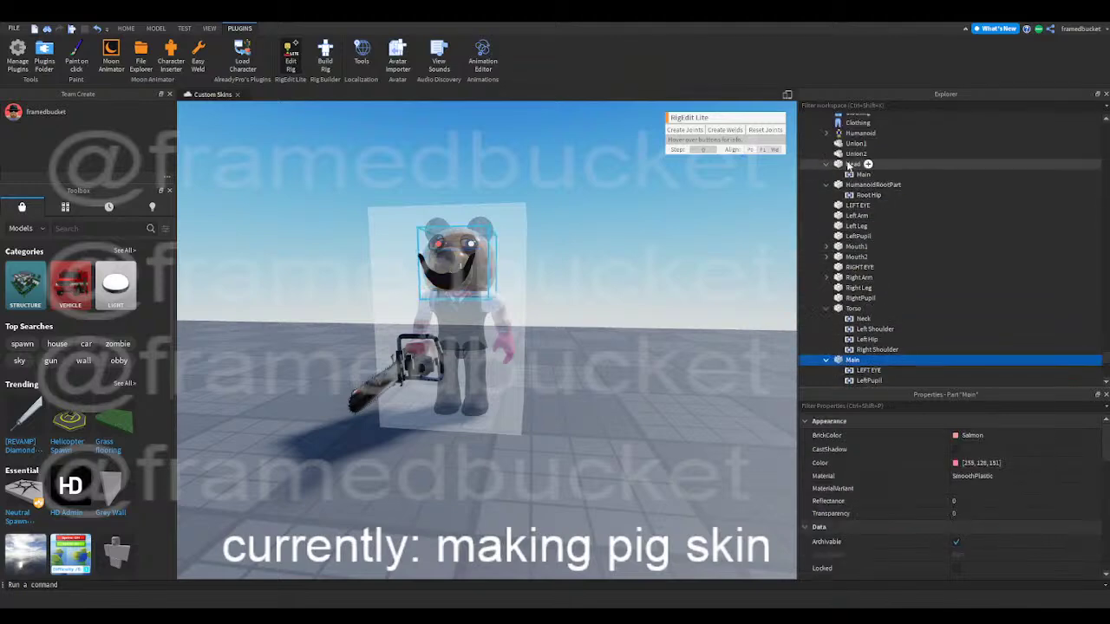
{"action": "left_click", "coordinate": [858, 143], "text": "ctrl"}
{"action": "left_click", "coordinate": [685, 130]}
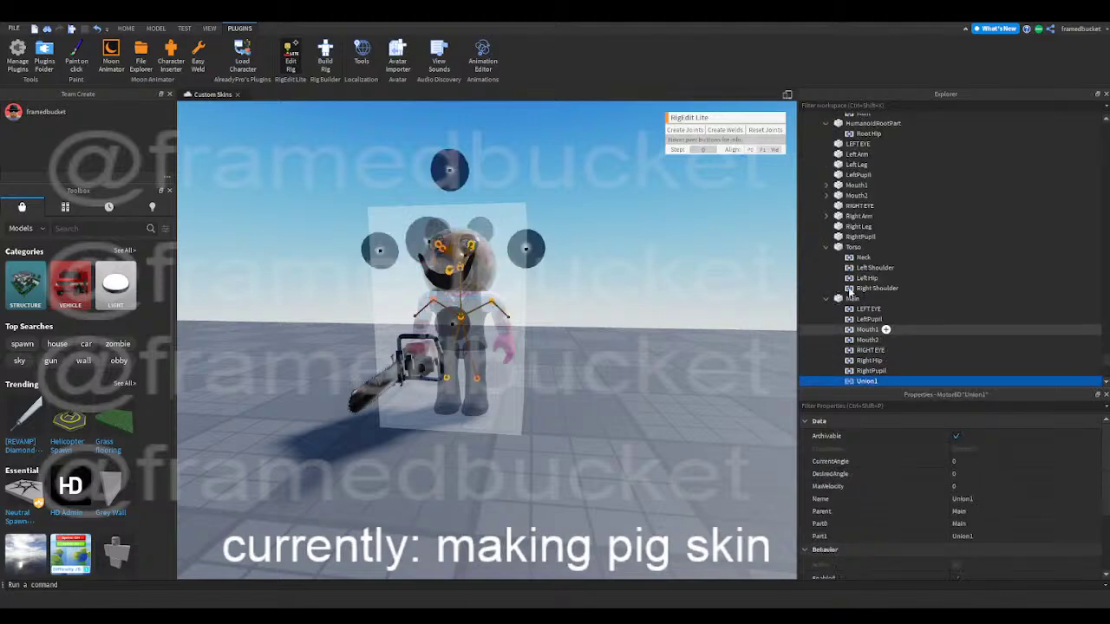
{"action": "left_click", "coordinate": [855, 121], "text": "ctrl"}
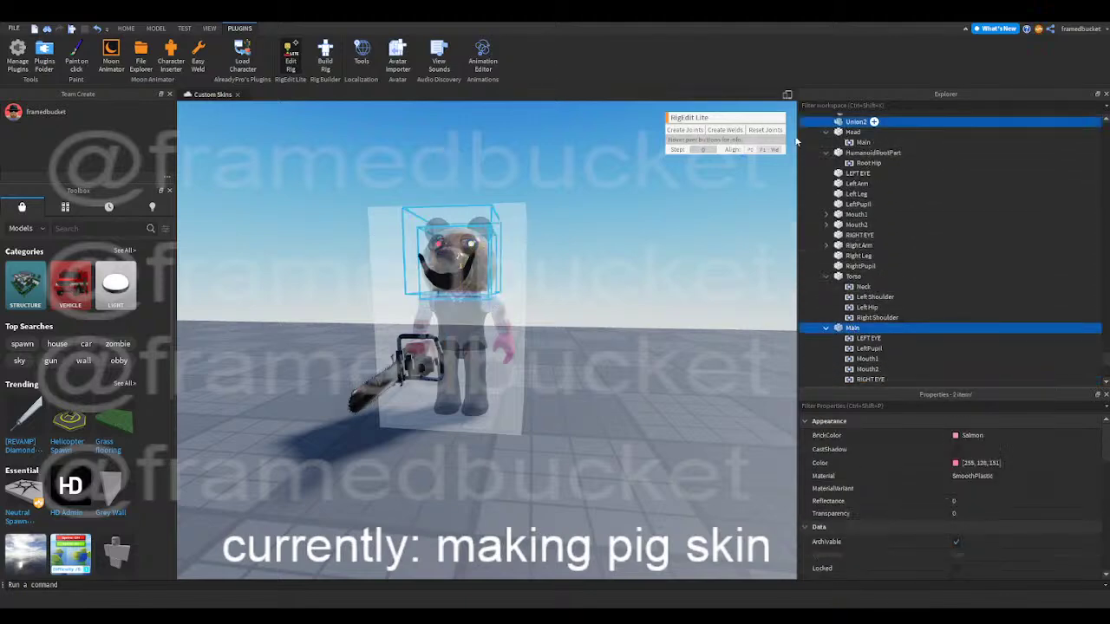
{"action": "left_click", "coordinate": [683, 131]}
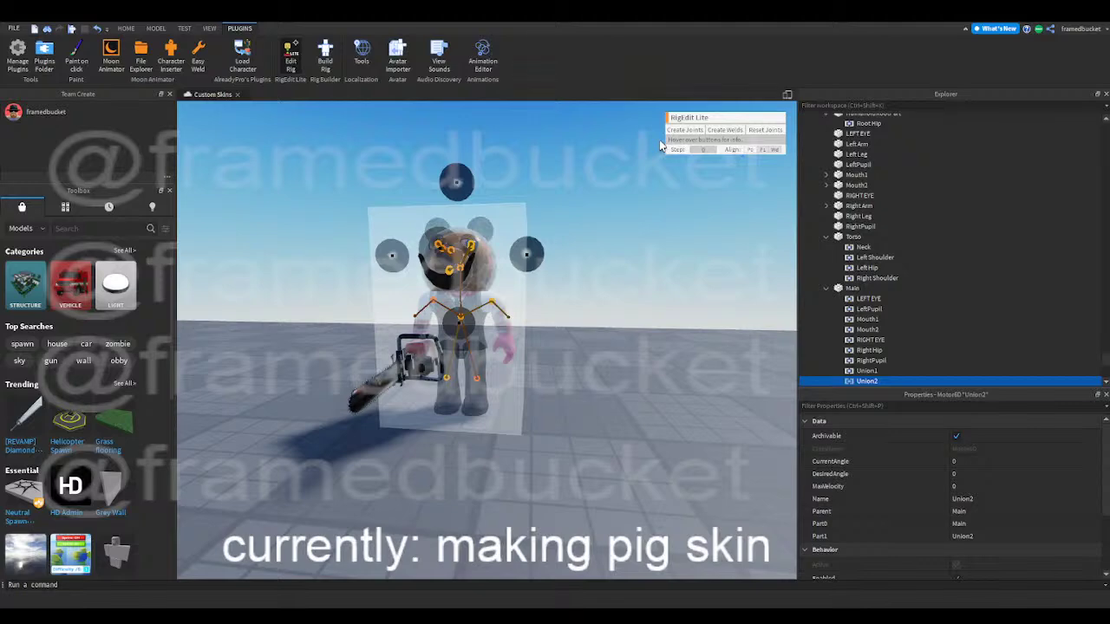
- Review the character's joints in the hierarchy and on the model, and leave rig editing
{"action": "scroll", "coordinate": [956, 268], "scroll_direction": "up", "scroll_amount": 3}
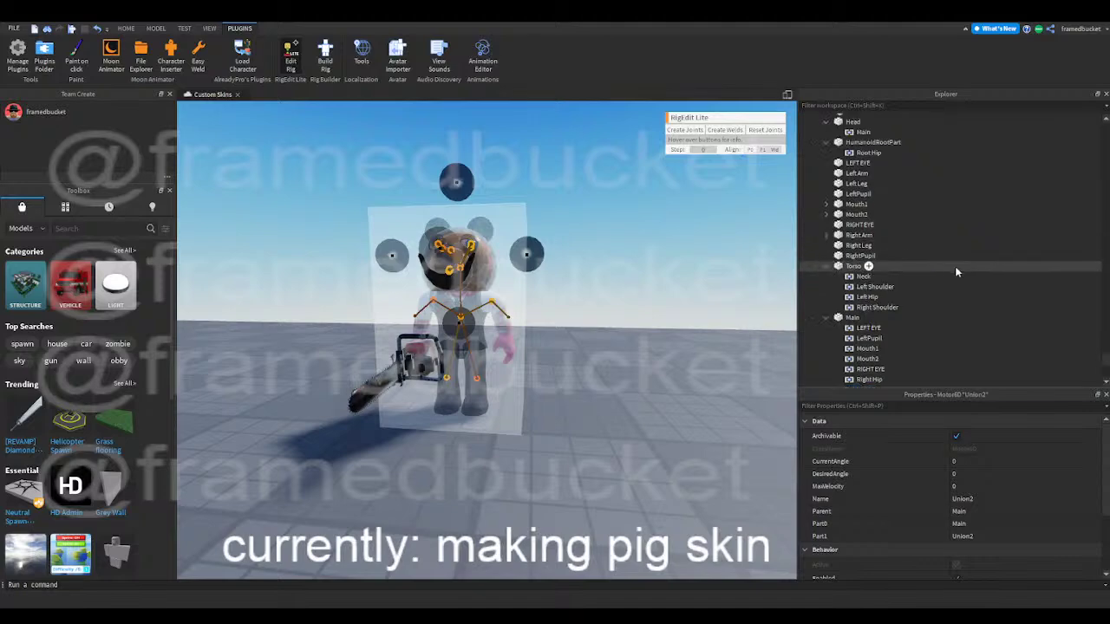
{"action": "scroll", "coordinate": [956, 272], "scroll_direction": "up", "scroll_amount": 1}
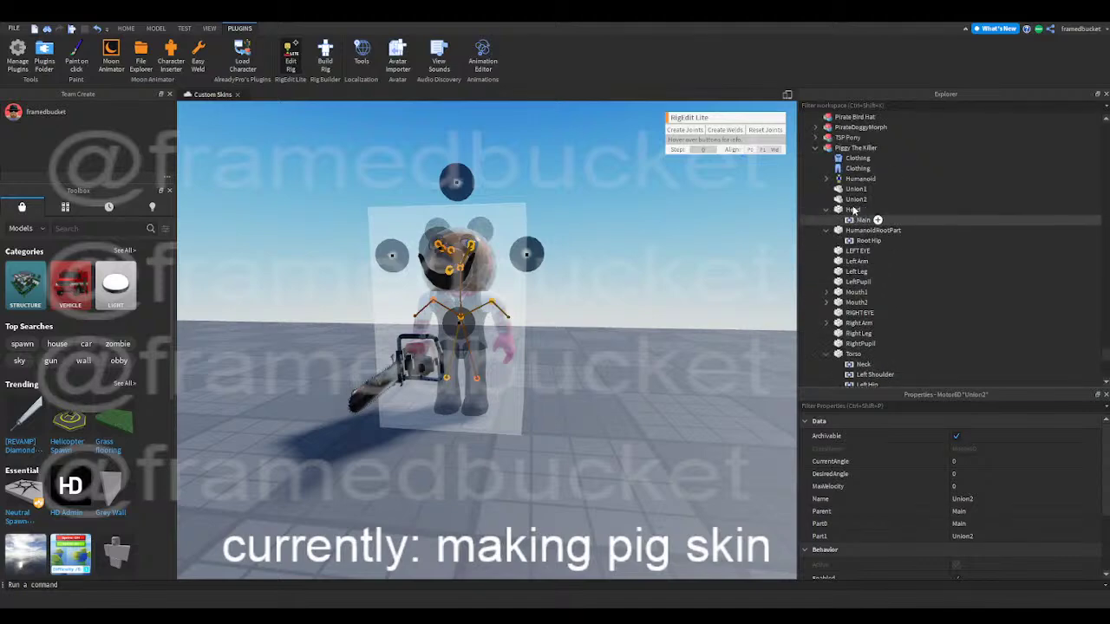
{"action": "scroll", "coordinate": [866, 326], "scroll_direction": "down", "scroll_amount": 1}
{"action": "scroll", "coordinate": [869, 324], "scroll_direction": "down", "scroll_amount": 4}
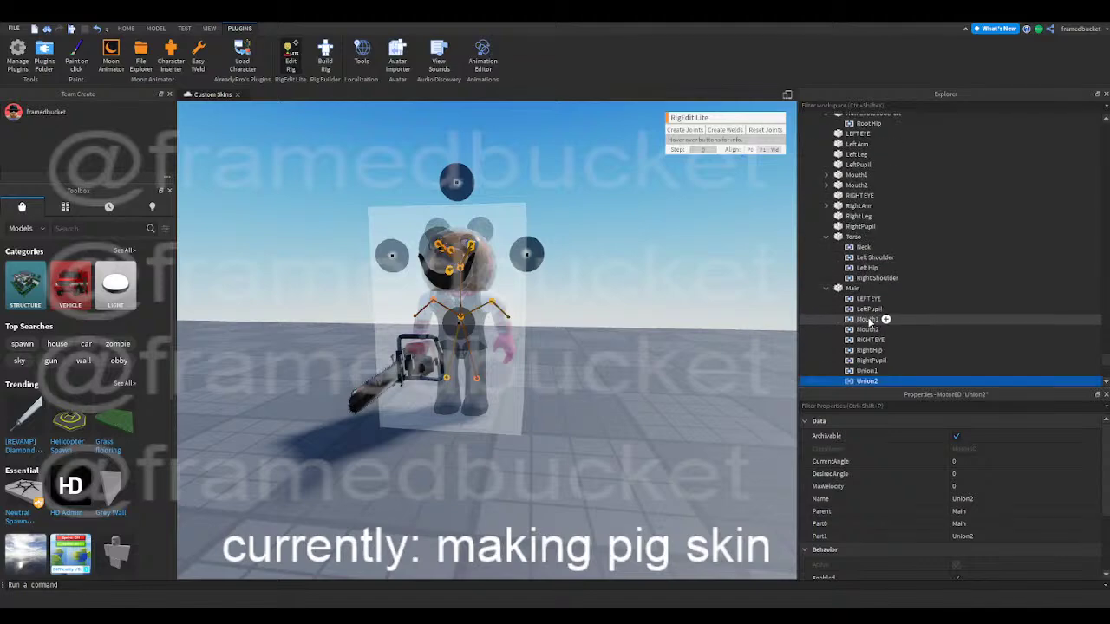
{"action": "left_click", "coordinate": [681, 332]}
{"action": "right_click_drag", "start_coordinate": [679, 332], "coordinate": [645, 334]}
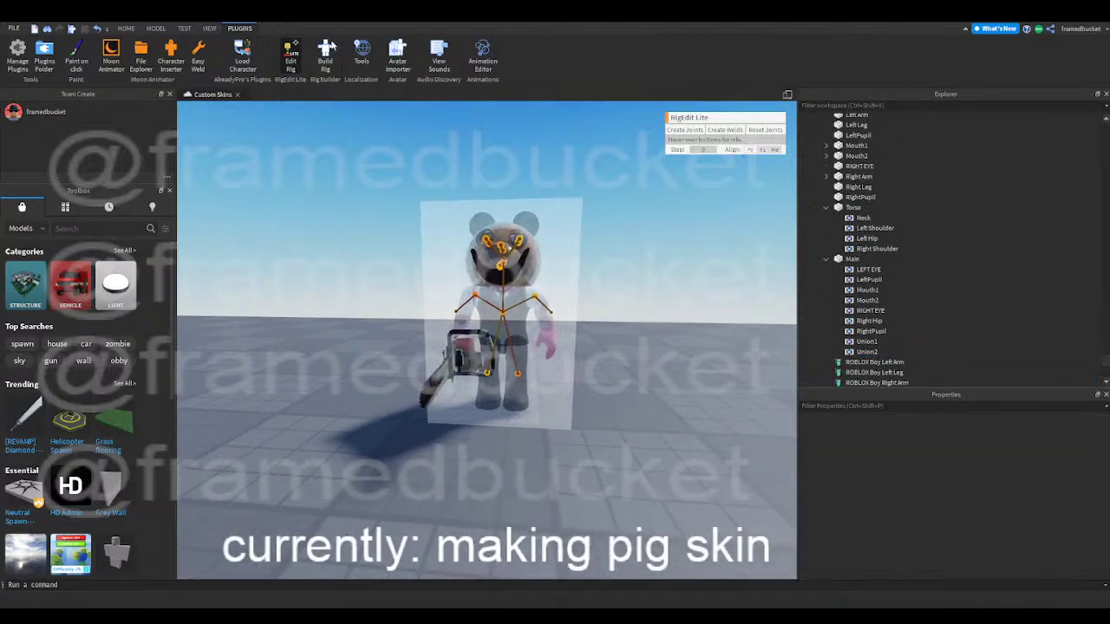
{"action": "left_click", "coordinate": [292, 62]}
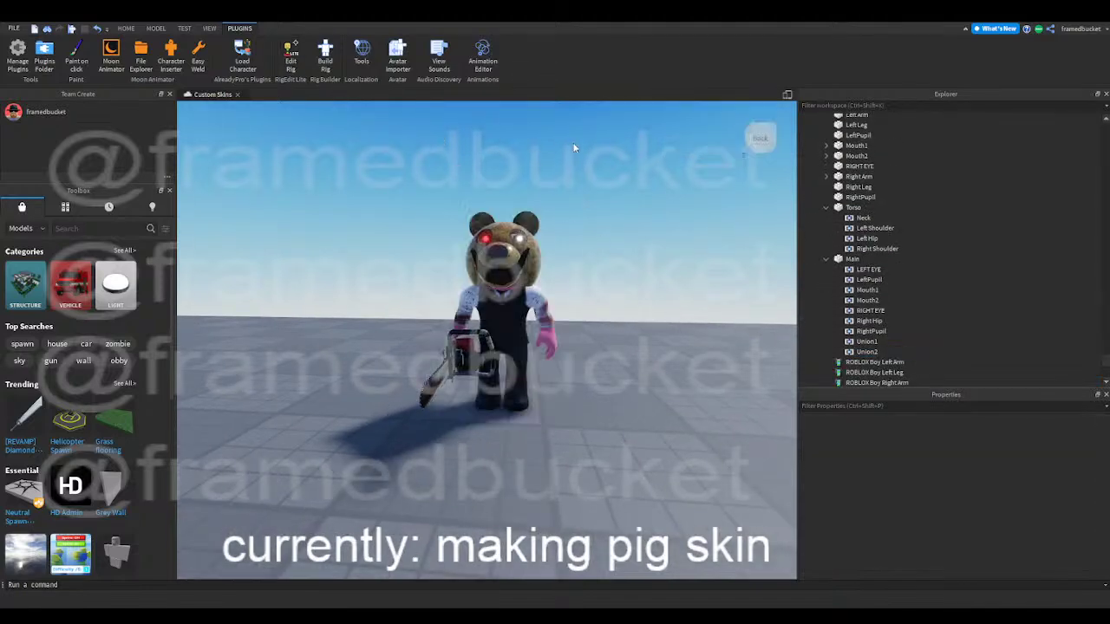
- Create a joint from the Right Arm to the Worn Chainsaw and leave rig editing
{"action": "left_click", "coordinate": [852, 259]}
{"action": "scroll", "coordinate": [851, 230], "scroll_direction": "up", "scroll_amount": 1}
{"action": "scroll", "coordinate": [851, 230], "scroll_direction": "up", "scroll_amount": 1}
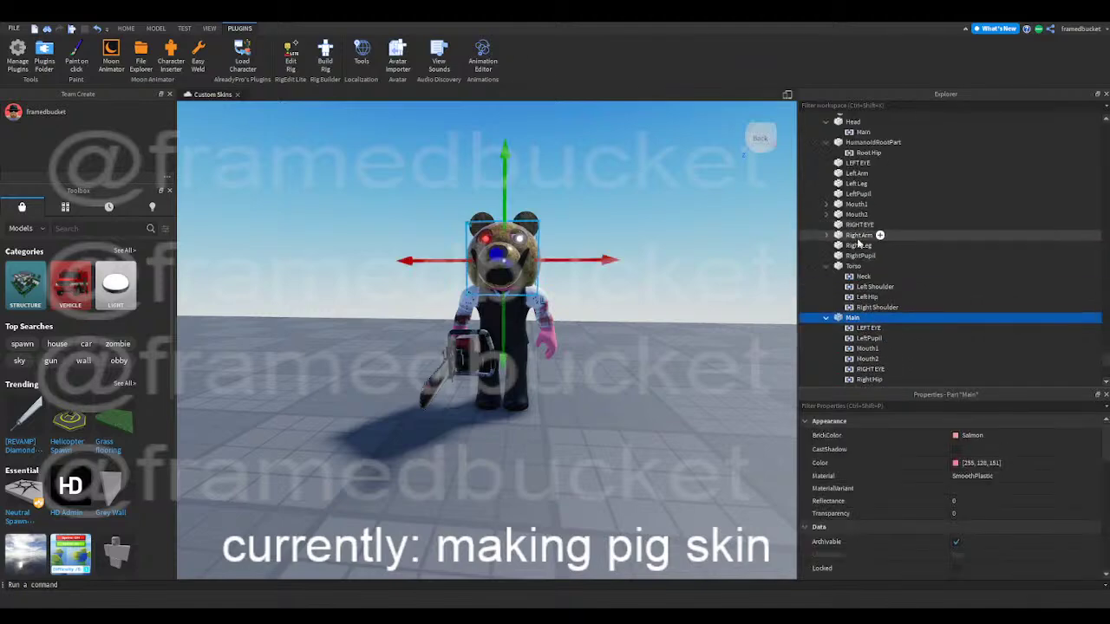
{"action": "left_click", "coordinate": [859, 235]}
{"action": "left_click", "coordinate": [293, 61]}
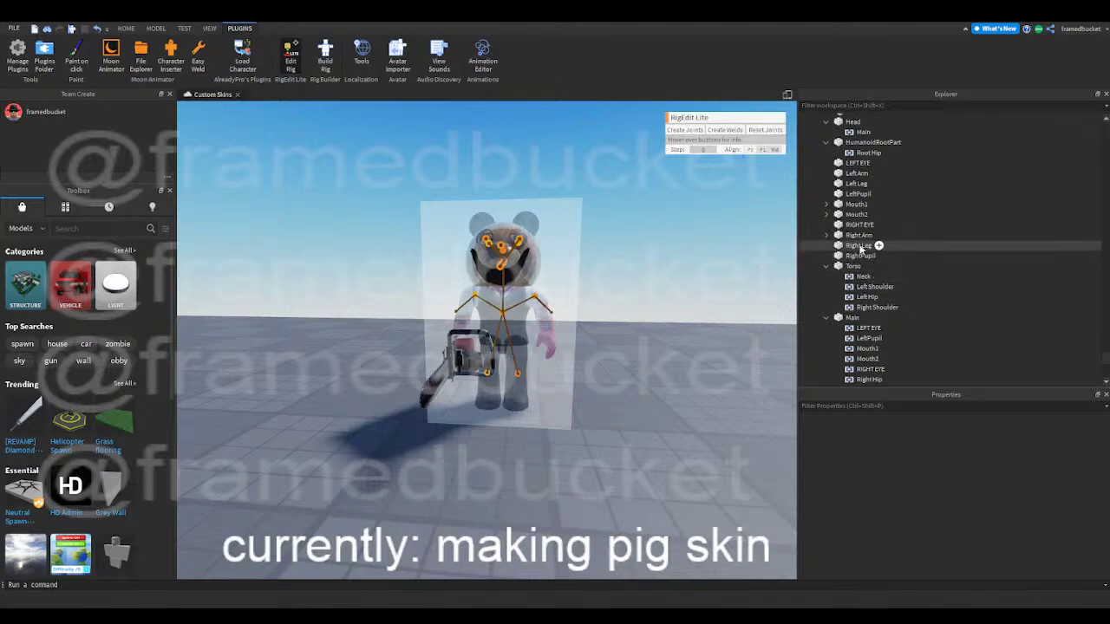
{"action": "left_click", "coordinate": [859, 234]}
{"action": "scroll", "coordinate": [862, 246], "scroll_direction": "down", "scroll_amount": 3}
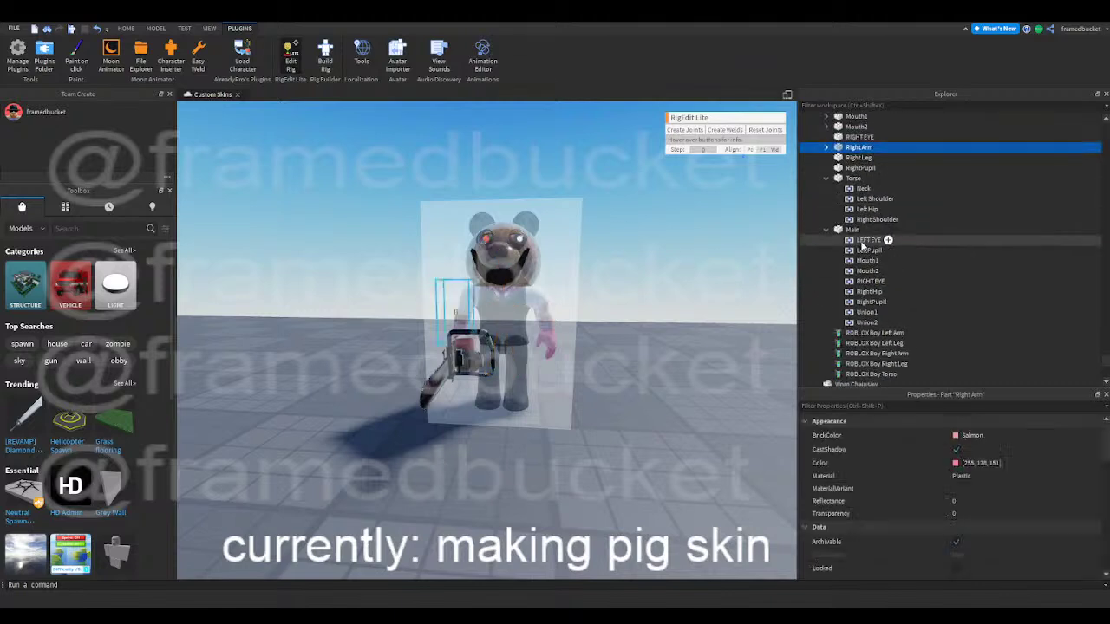
{"action": "scroll", "coordinate": [858, 351], "scroll_direction": "down", "scroll_amount": 2}
{"action": "left_click", "coordinate": [856, 326], "text": "ctrl"}
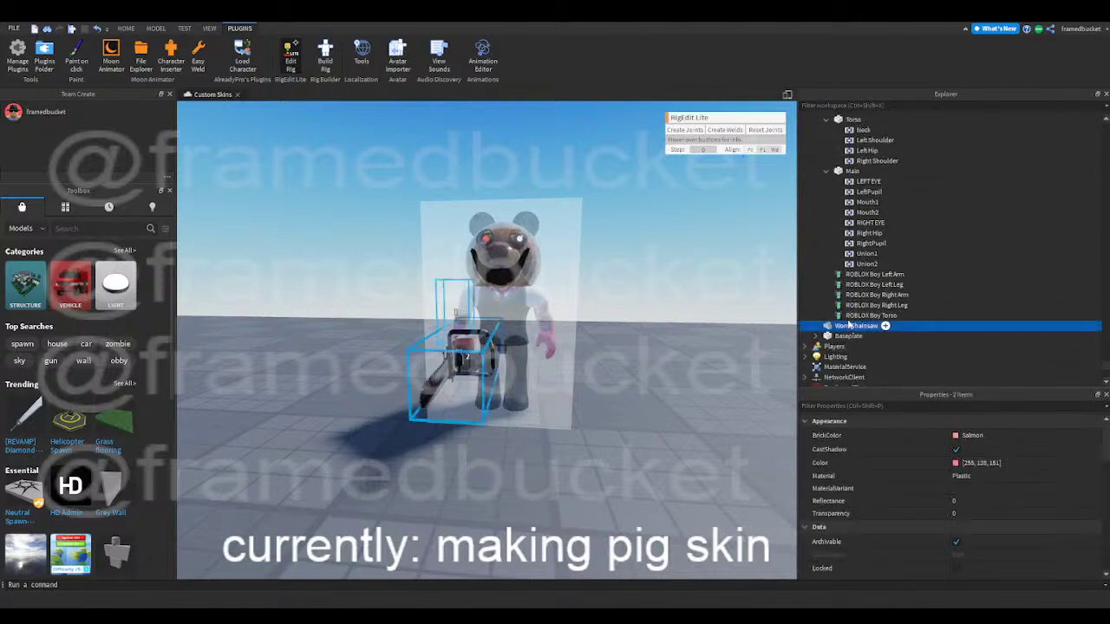
{"action": "left_click", "coordinate": [685, 130]}
{"action": "right_click_drag", "start_coordinate": [621, 282], "coordinate": [643, 240]}
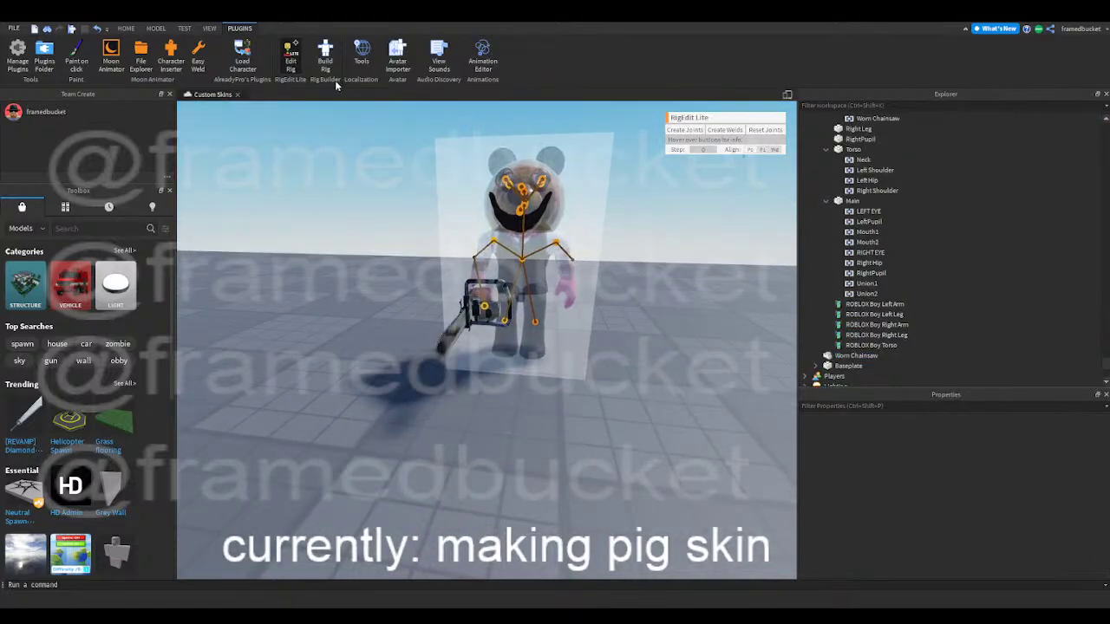
{"action": "left_click", "coordinate": [292, 55]}
- Run a test of the place to inspect the rigged character, and stop it
{"action": "left_click", "coordinate": [126, 29]}
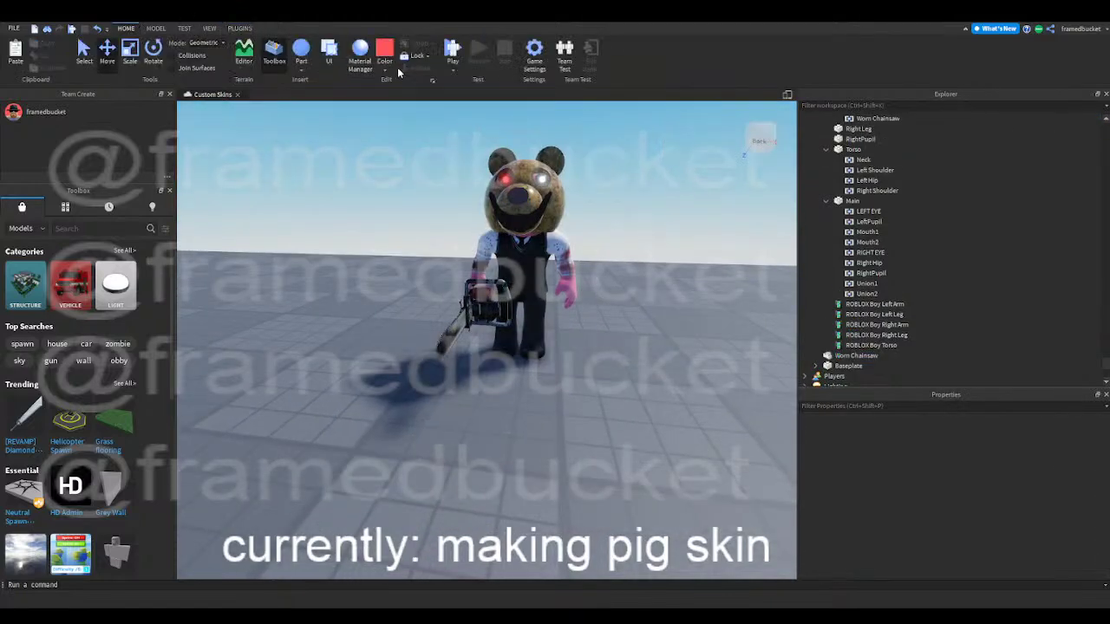
{"action": "left_click", "coordinate": [452, 52]}
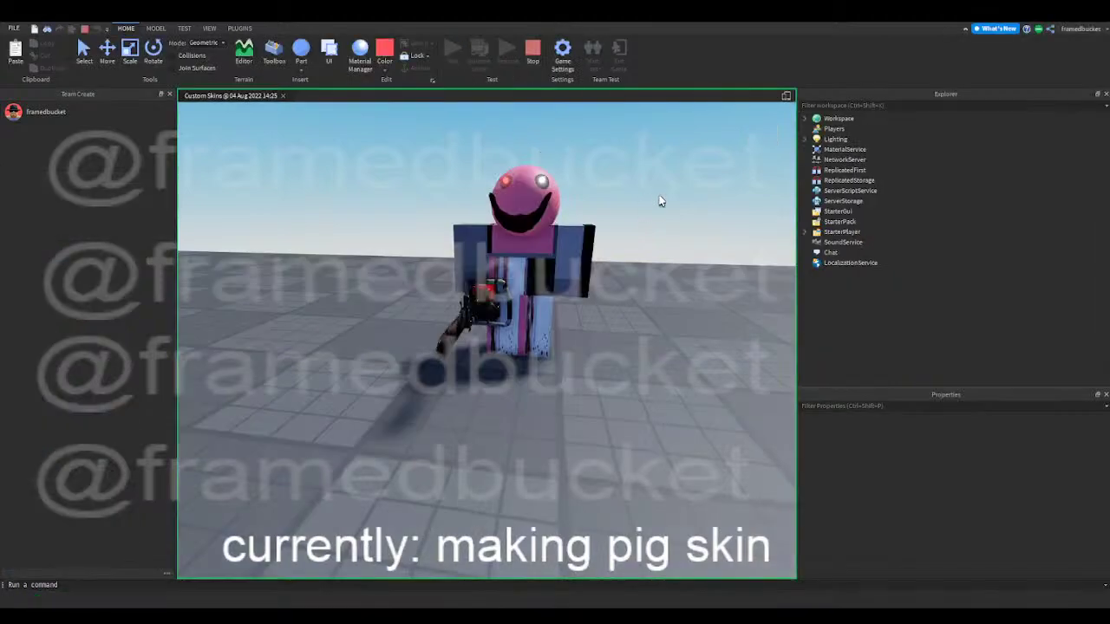
{"action": "right_click_drag", "start_coordinate": [658, 201], "coordinate": [645, 172]}
{"action": "left_click", "coordinate": [532, 57]}
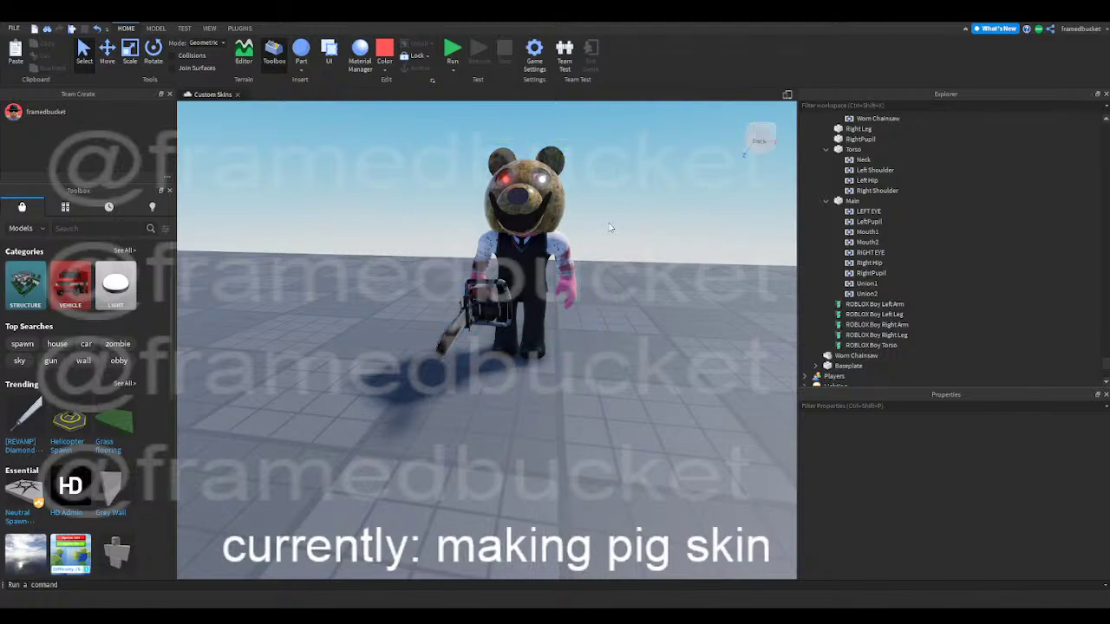
- Collapse the Piggy The Killer model in the hierarchy and try to move the whole model across the baseplate
{"action": "left_click", "coordinate": [572, 235]}
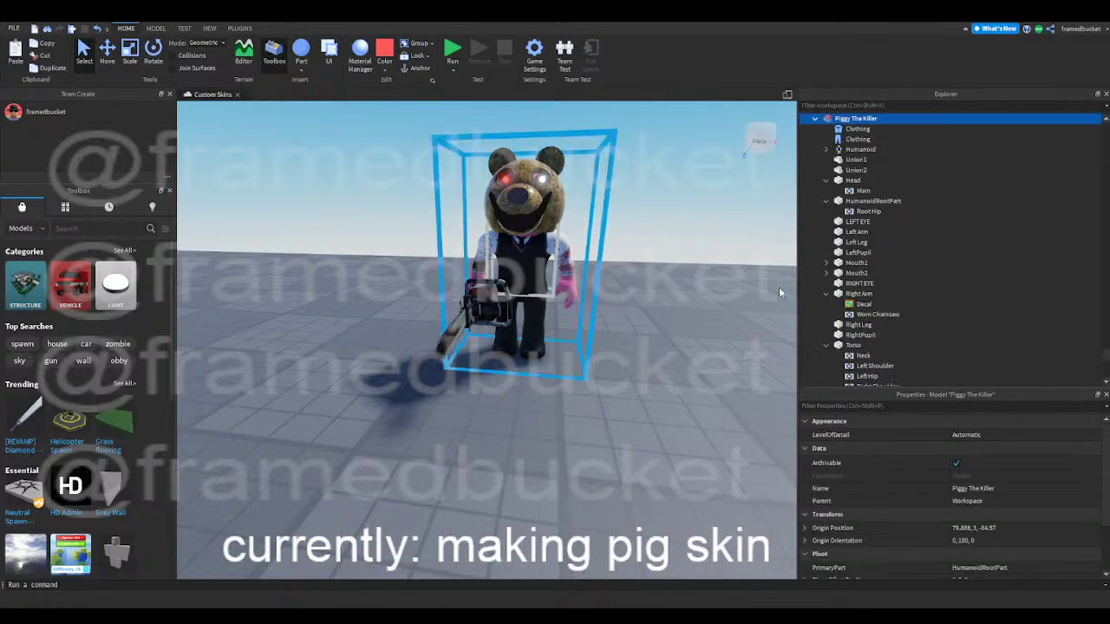
{"action": "left_click", "coordinate": [816, 120]}
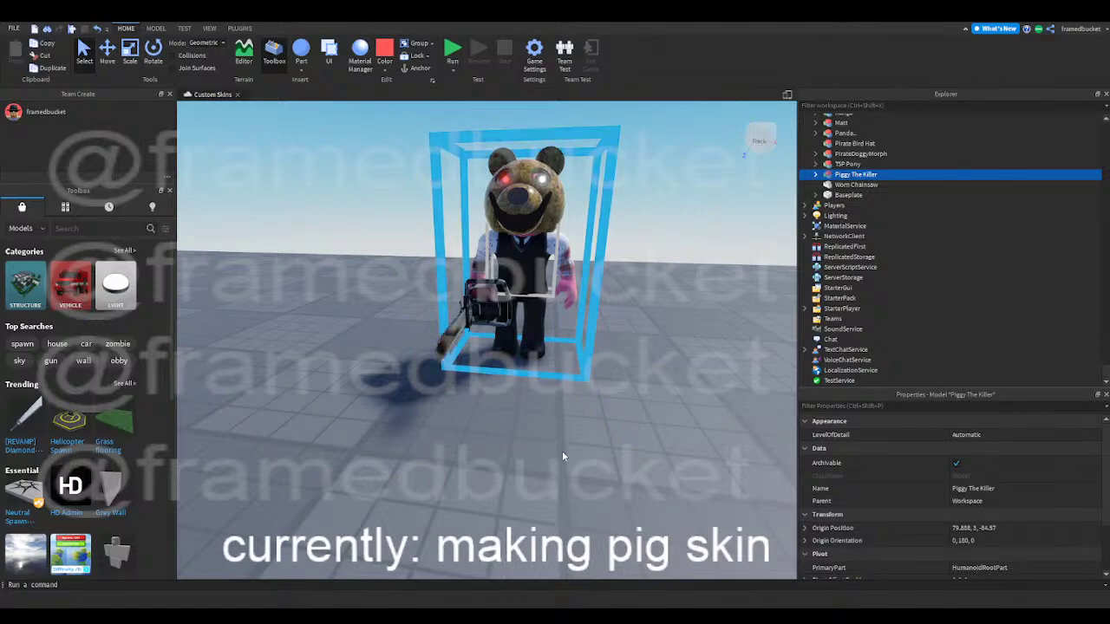
{"action": "left_click_drag", "start_coordinate": [559, 303], "coordinate": [381, 316]}
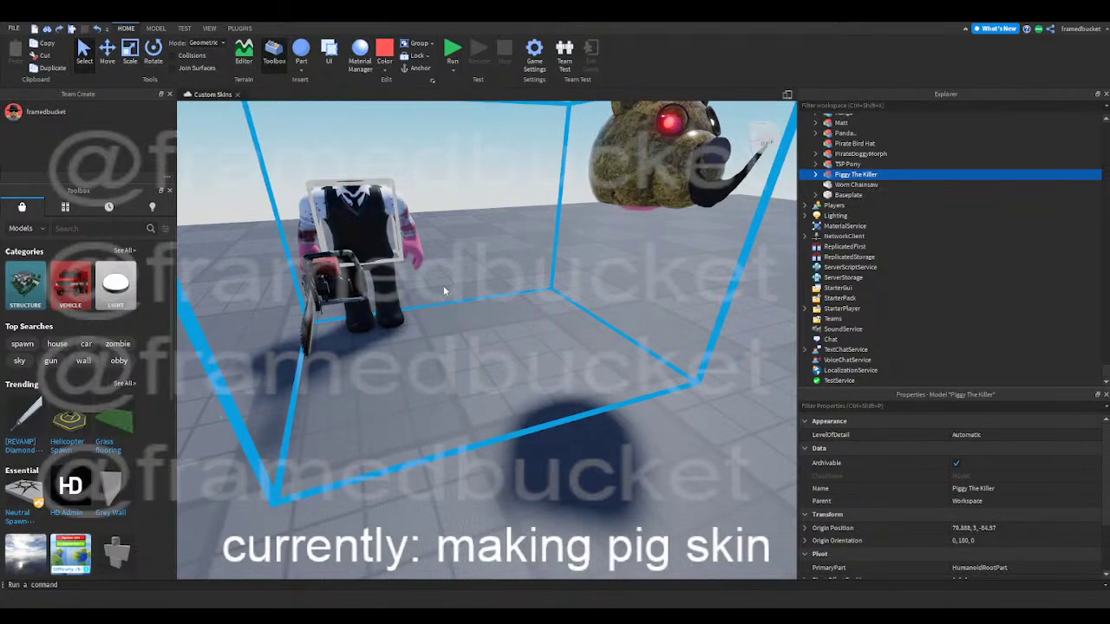
- Move the Head part out of Main to the top level of the Piggy The Killer model
{"action": "left_click", "coordinate": [343, 161], "text": "alt"}
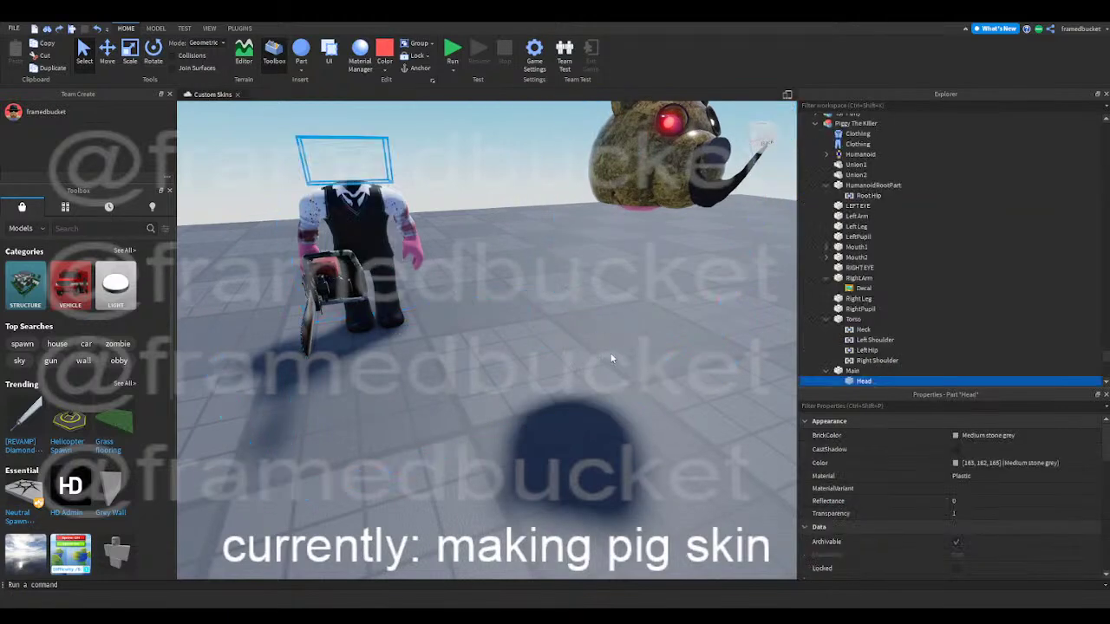
{"action": "scroll", "coordinate": [864, 326], "scroll_direction": "down", "scroll_amount": 2}
{"action": "left_click_drag", "start_coordinate": [862, 323], "coordinate": [856, 132]}
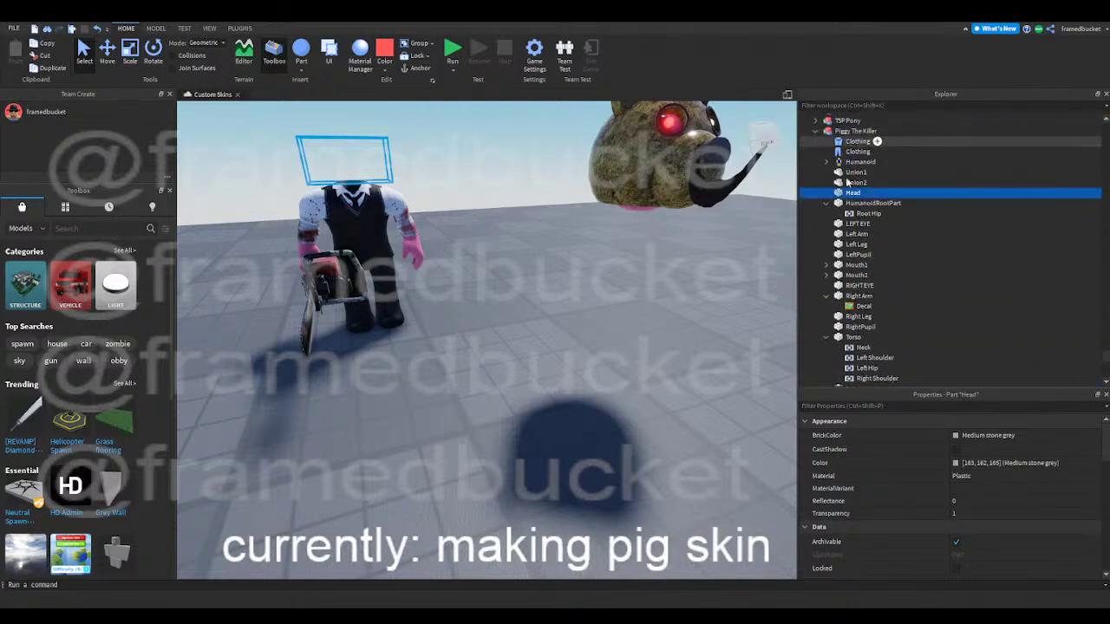
- Open the Piggy The Killer rig for editing to examine its Head and Main joints, and leave rig editing
{"action": "left_click", "coordinate": [856, 131]}
{"action": "scroll", "coordinate": [821, 275], "scroll_direction": "down", "scroll_amount": 3}
{"action": "scroll", "coordinate": [836, 252], "scroll_direction": "up", "scroll_amount": 3}
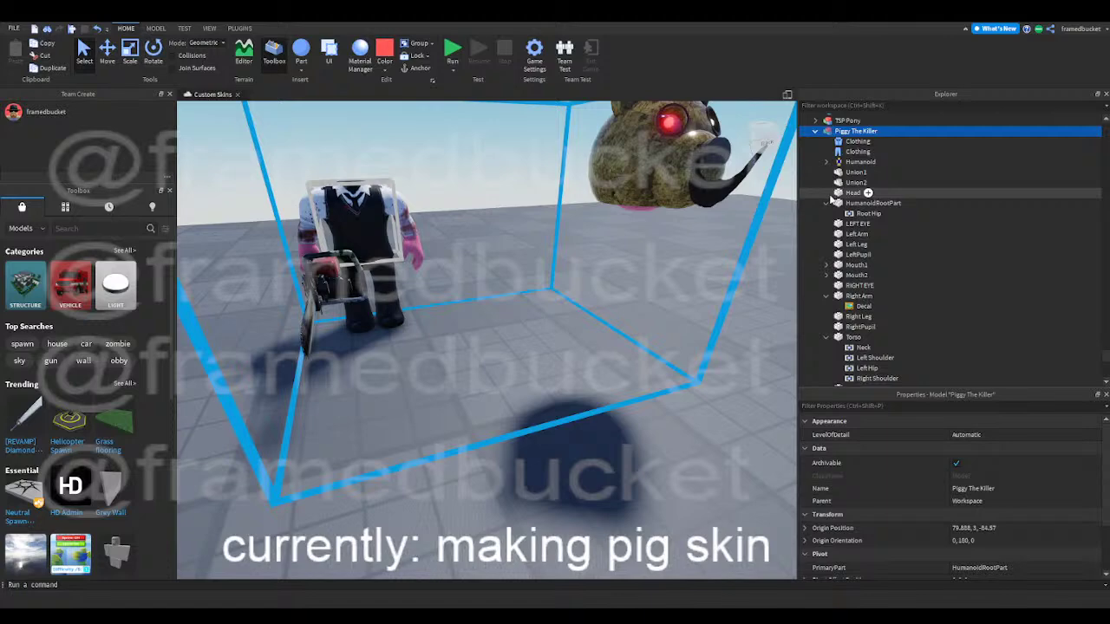
{"action": "left_click", "coordinate": [839, 194]}
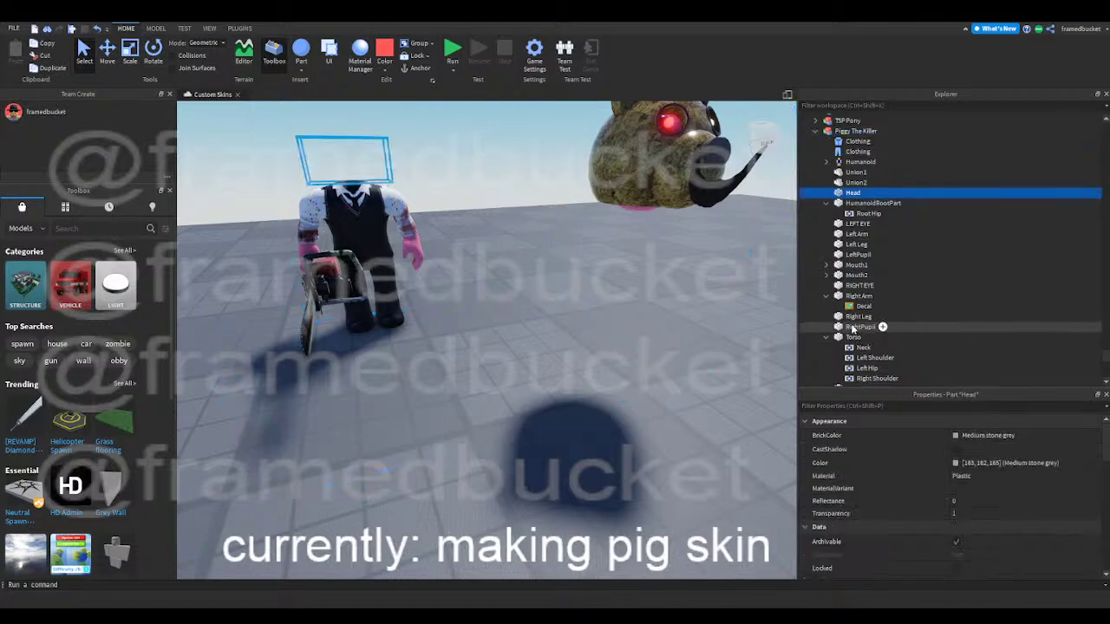
{"action": "scroll", "coordinate": [859, 328], "scroll_direction": "down", "scroll_amount": 2}
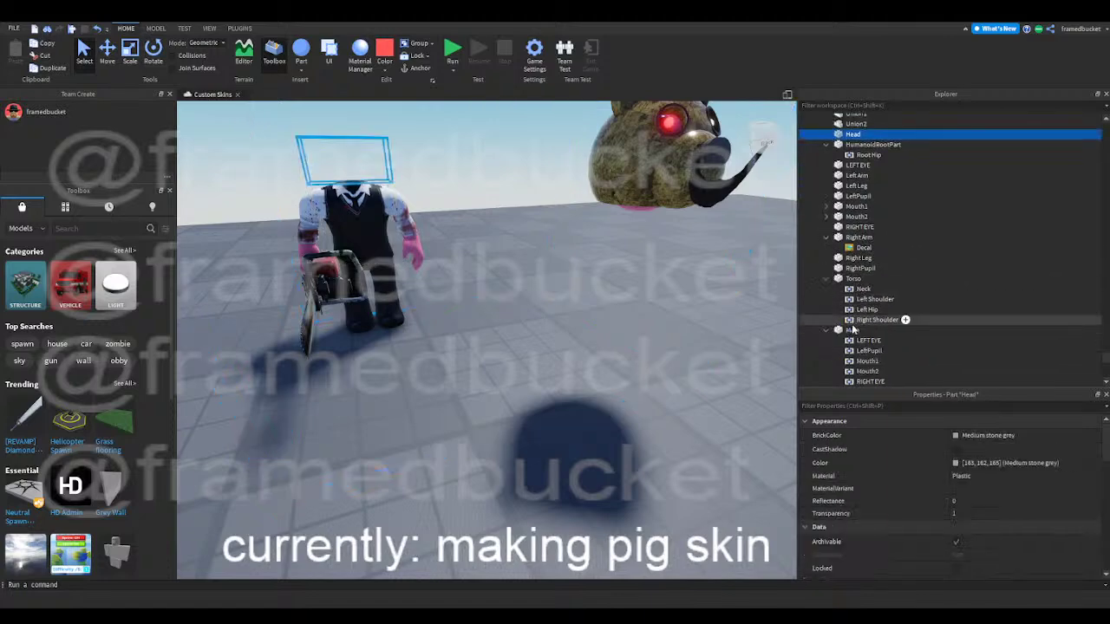
{"action": "left_click", "coordinate": [850, 330], "text": "ctrl"}
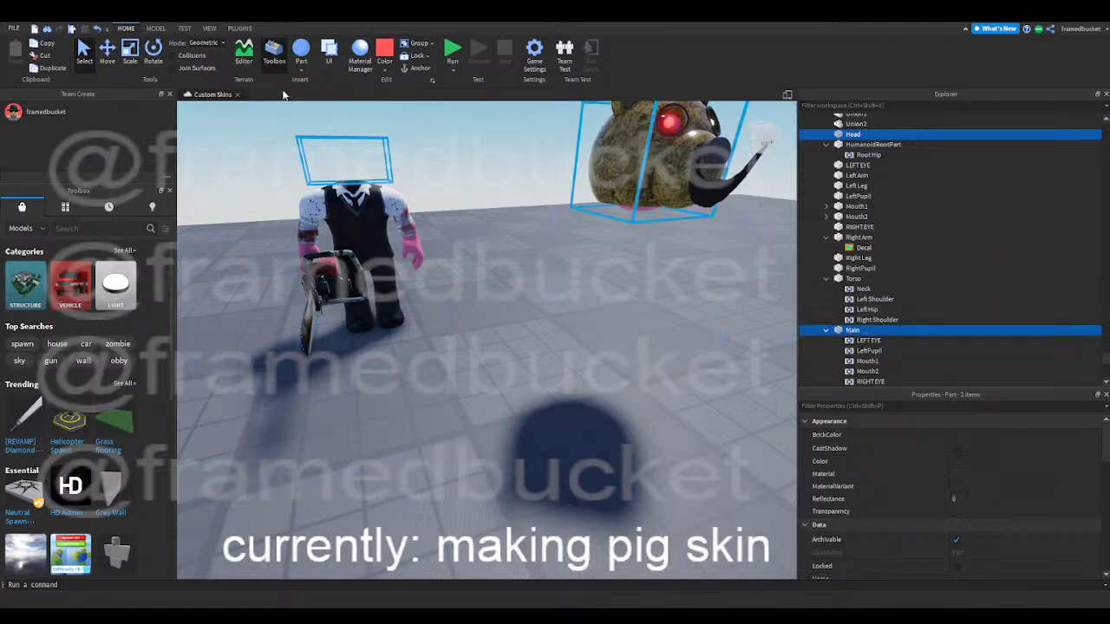
{"action": "left_click", "coordinate": [241, 29]}
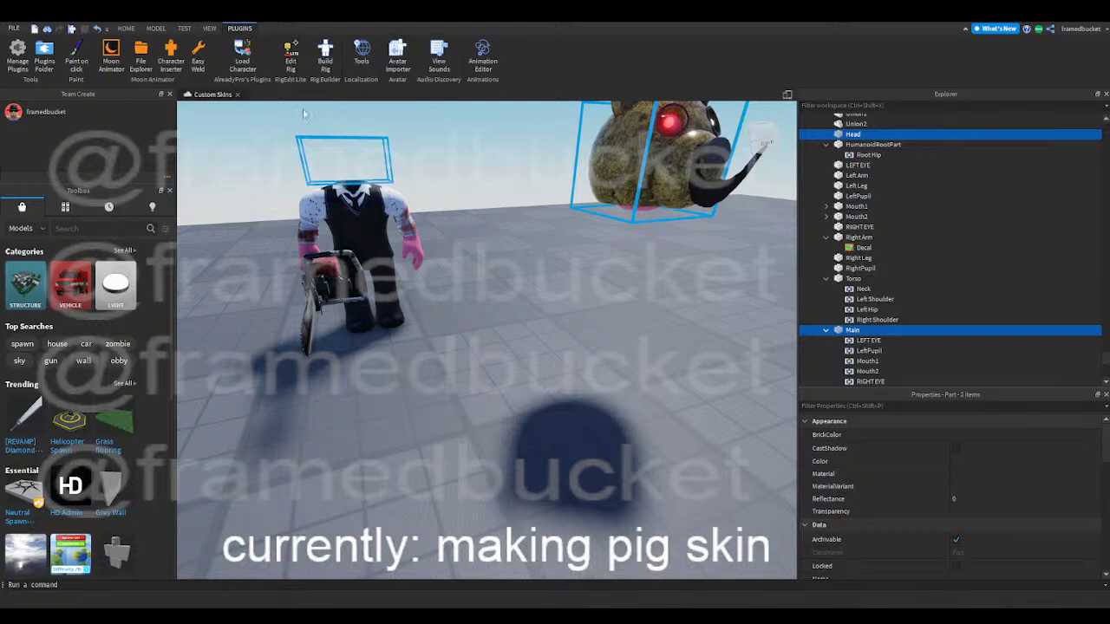
{"action": "left_click", "coordinate": [314, 141]}
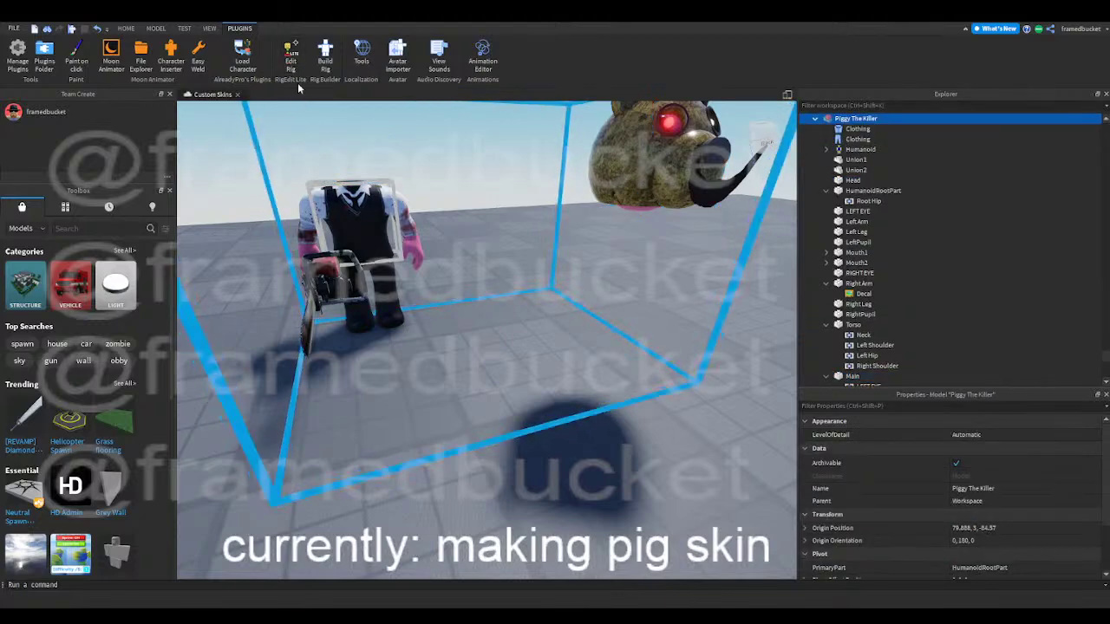
{"action": "left_click", "coordinate": [290, 57]}
{"action": "right_click_drag", "start_coordinate": [554, 460], "coordinate": [554, 460]}
{"action": "scroll", "coordinate": [826, 315], "scroll_direction": "down", "scroll_amount": 5}
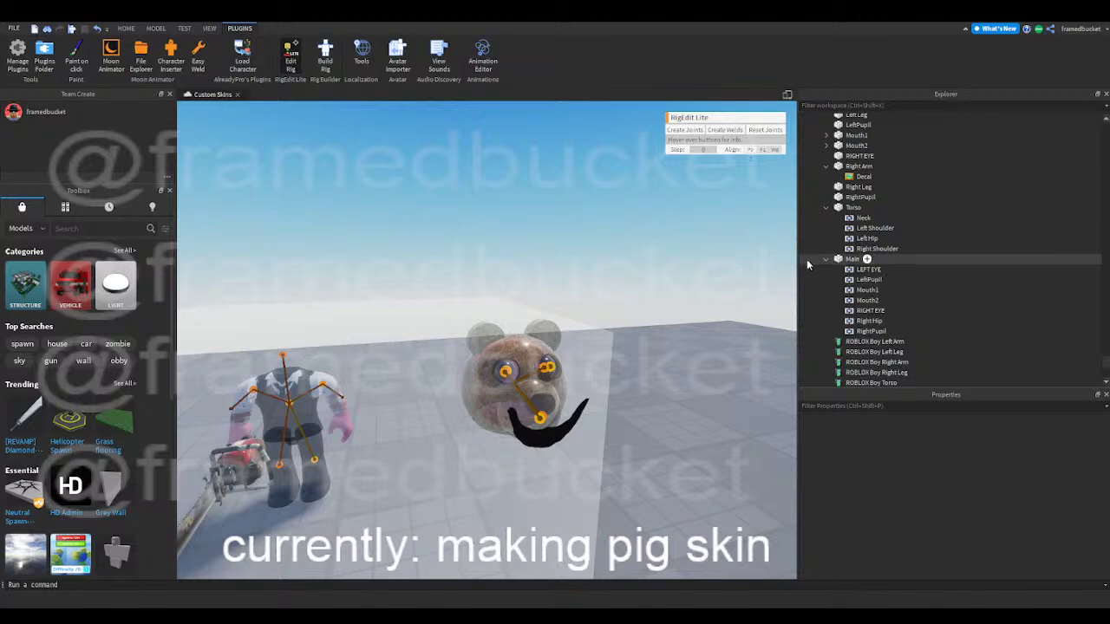
{"action": "scroll", "coordinate": [825, 255], "scroll_direction": "up", "scroll_amount": 4}
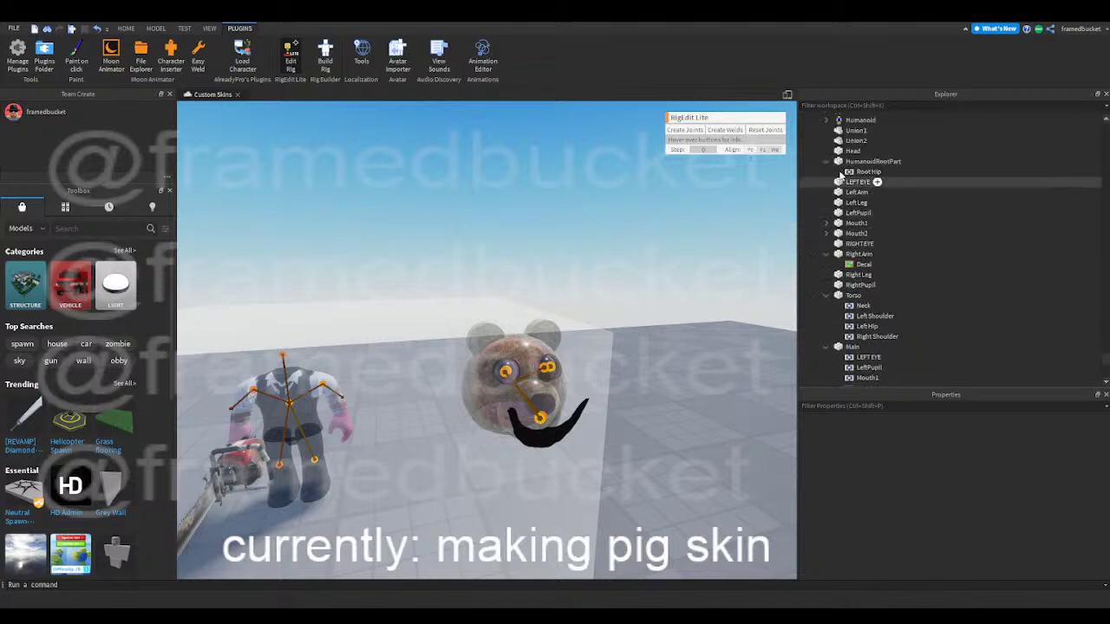
{"action": "left_click", "coordinate": [853, 151]}
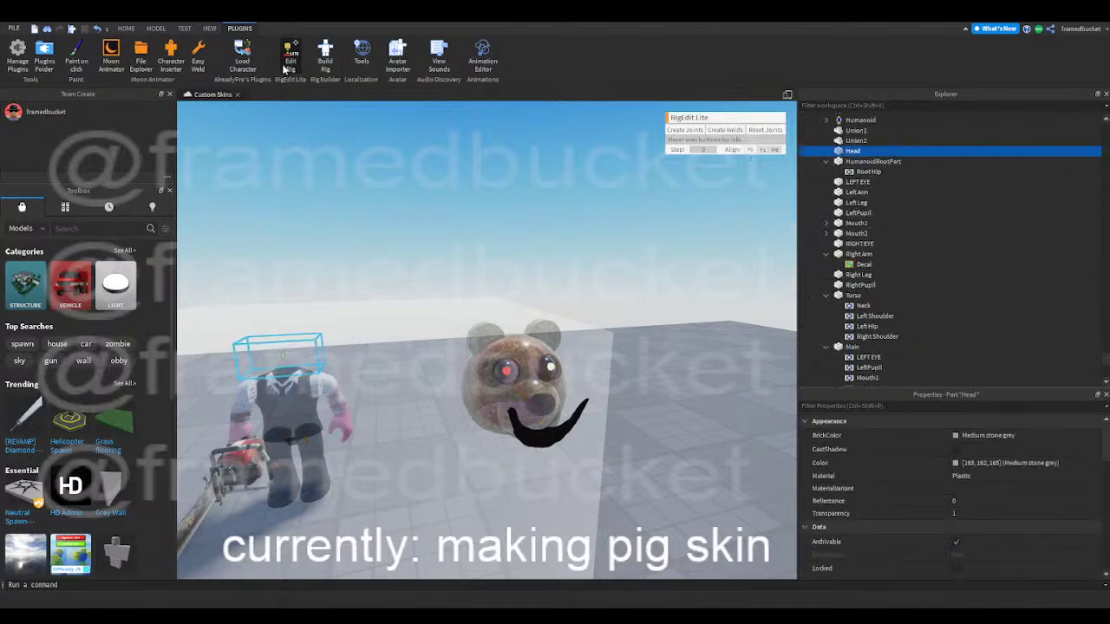
{"action": "left_click", "coordinate": [287, 68]}
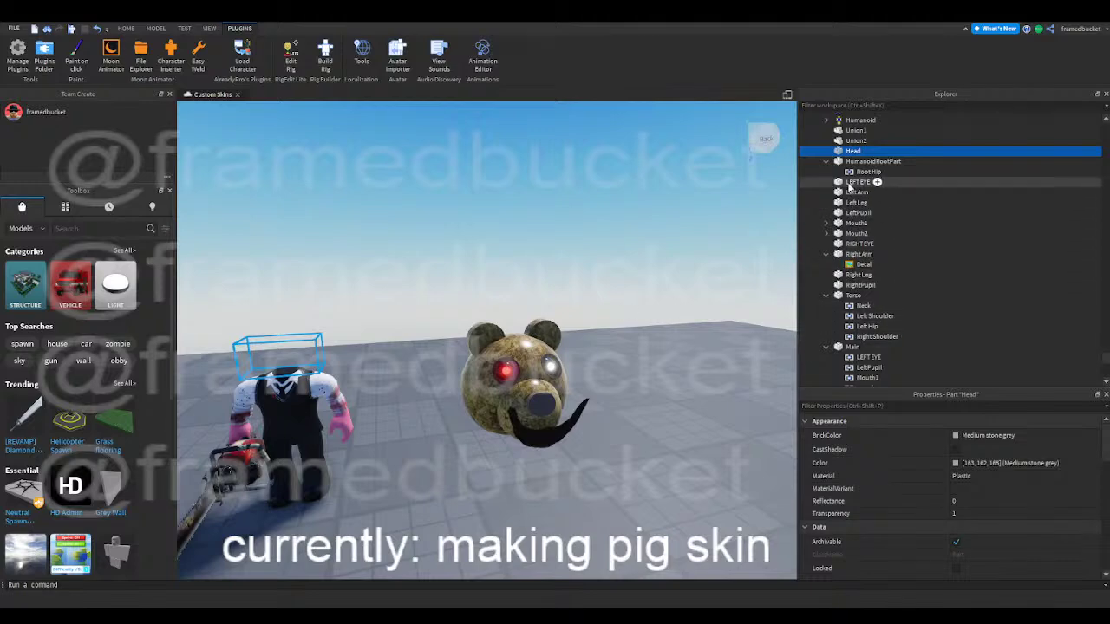
- Delete the Piggy The Killer model and the loose Worn Chainsaw from the baseplate
{"action": "left_click", "coordinate": [537, 412]}
{"action": "key", "text": "Delete"}
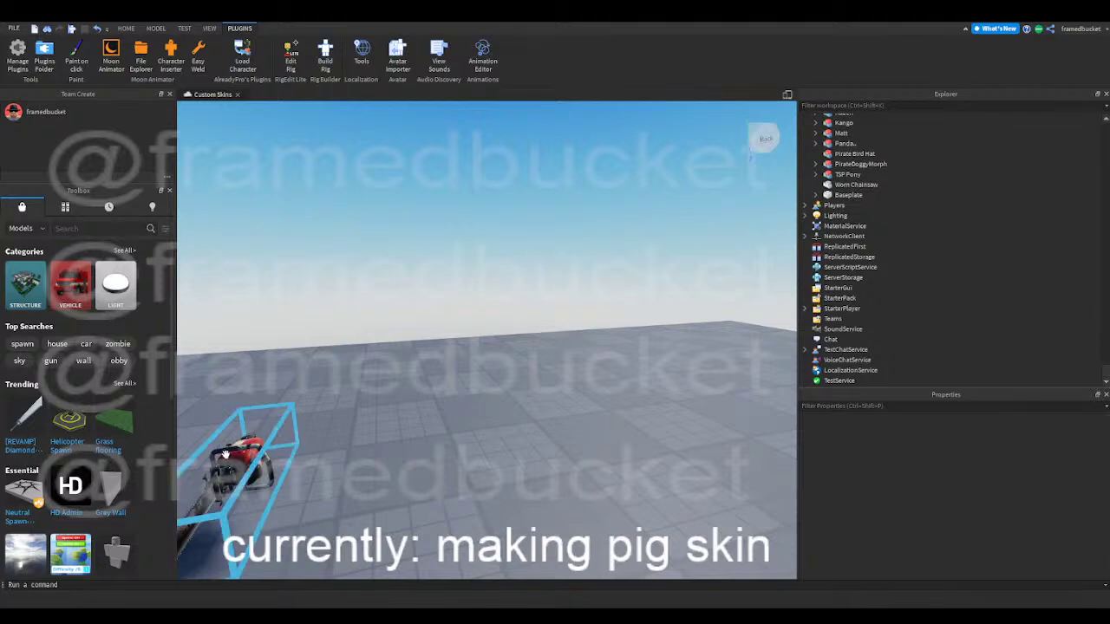
{"action": "left_click", "coordinate": [230, 454]}
{"action": "key", "text": "Delete"}
- Insert the saved Piggy The Killer model from My Models into the place
{"action": "left_click", "coordinate": [71, 207]}
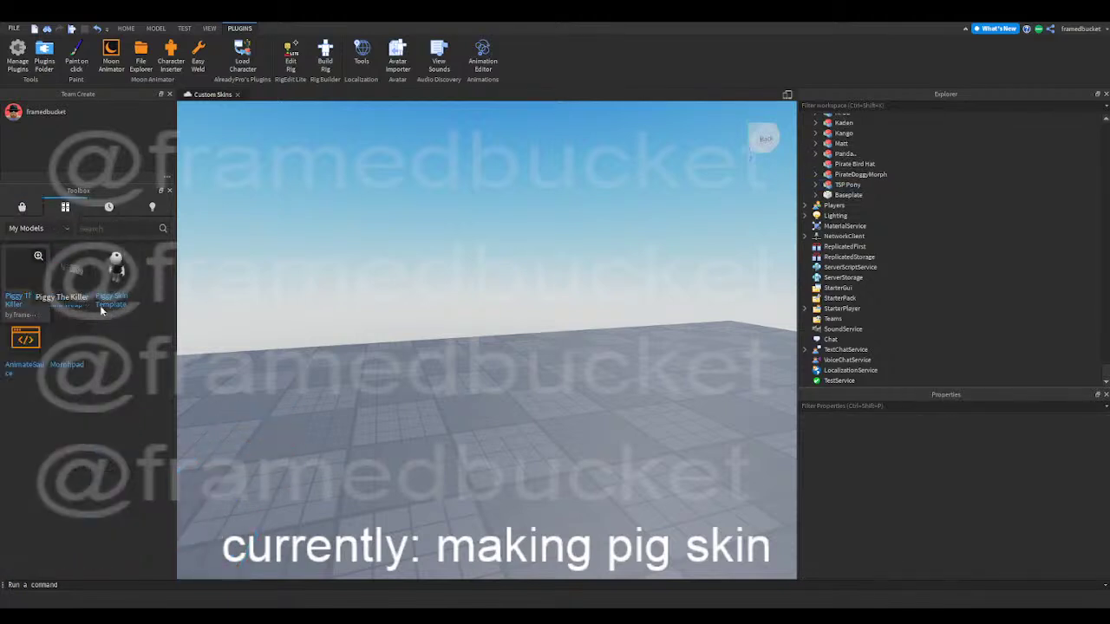
{"action": "left_click", "coordinate": [59, 301]}
{"action": "scroll", "coordinate": [570, 388], "scroll_direction": "up", "scroll_amount": 5}
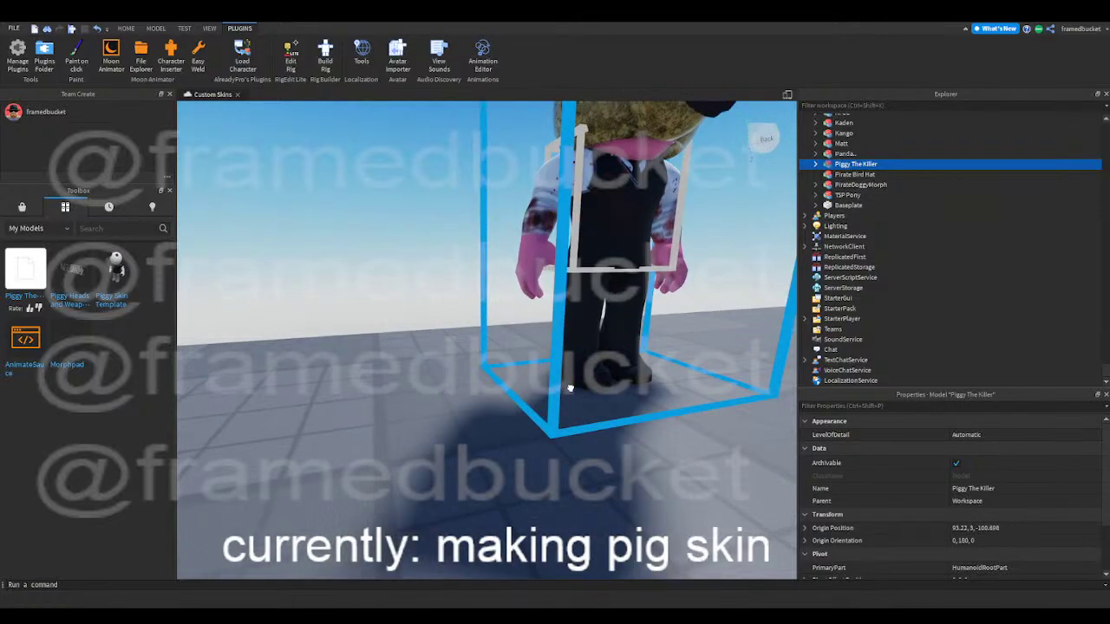
{"action": "left_click", "coordinate": [346, 402]}
{"action": "key", "text": "e"}
{"action": "key", "text": "s"}
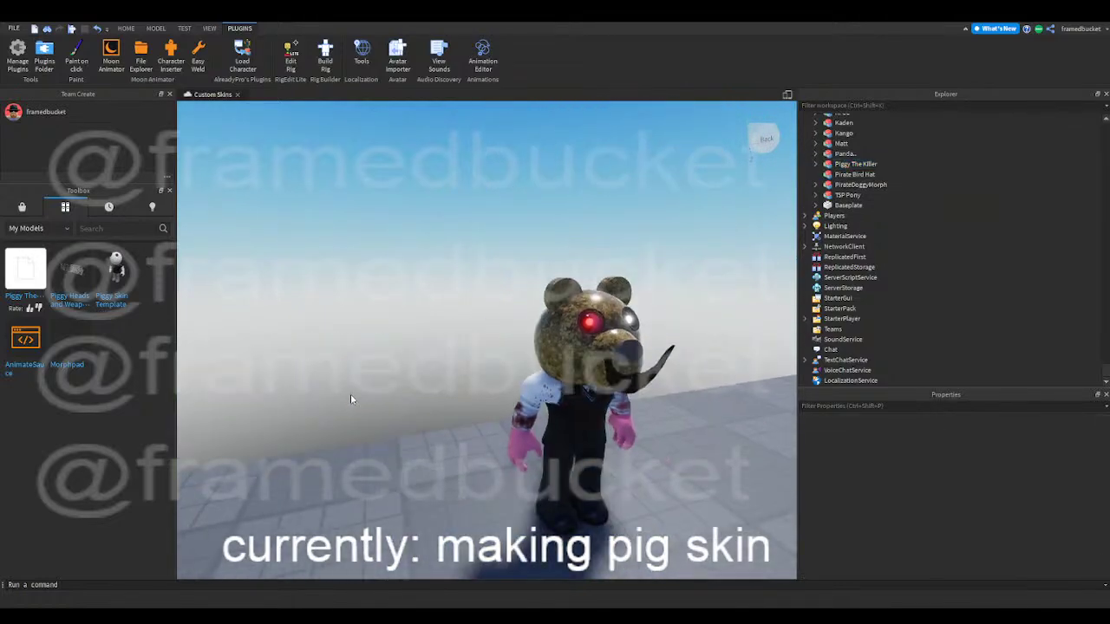
{"action": "right_click_drag", "start_coordinate": [350, 398], "coordinate": [341, 377]}
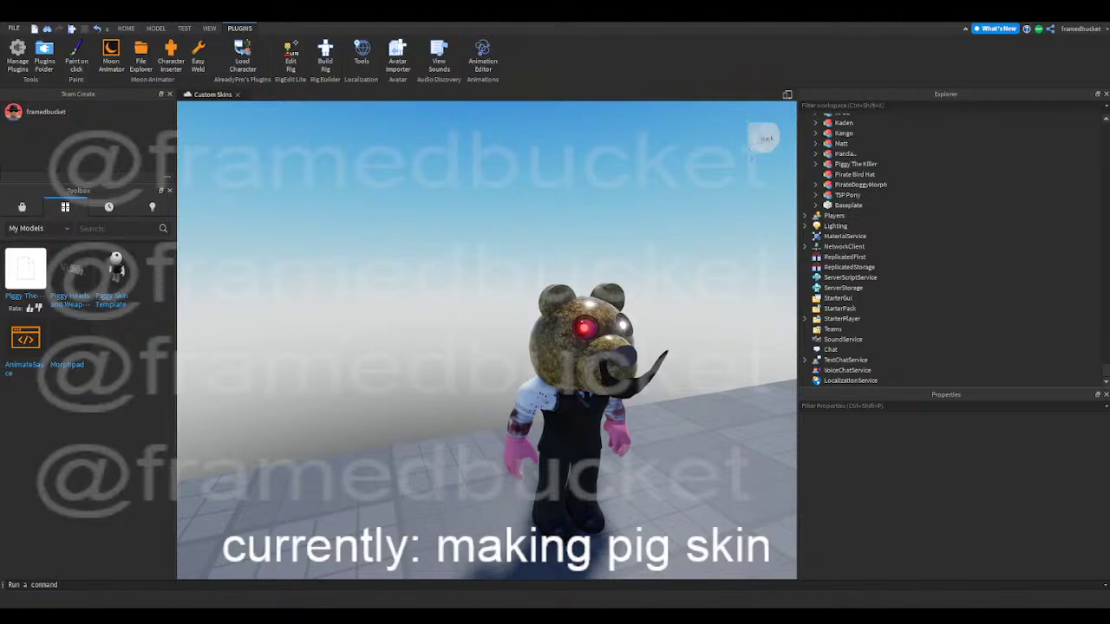
- Move the Piggy The Killer model into the row of skins, between the blue-capped pig and the BeefChief Custom Skins sign
{"action": "left_click", "coordinate": [598, 400]}
{"action": "scroll", "coordinate": [600, 400], "scroll_direction": "down", "scroll_amount": 3}
{"action": "right_click_drag", "start_coordinate": [600, 400], "coordinate": [595, 404]}
{"action": "left_click_drag", "start_coordinate": [595, 403], "coordinate": [472, 339]}
{"action": "left_click", "coordinate": [475, 334]}
{"action": "left_click", "coordinate": [480, 398]}
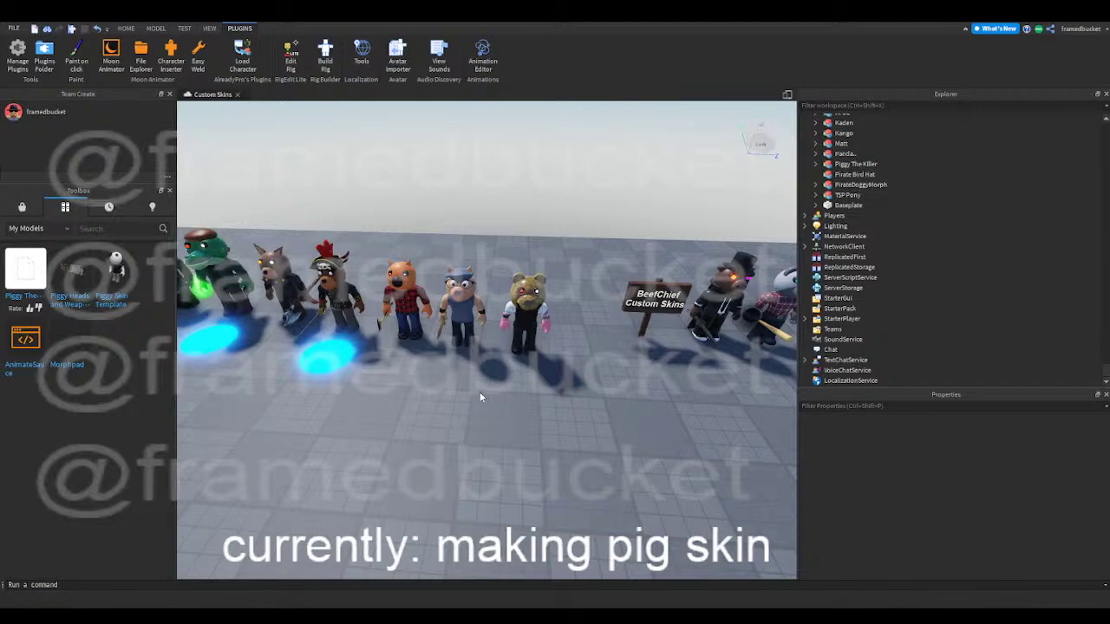
{"action": "left_click_drag", "start_coordinate": [512, 344], "coordinate": [507, 348]}
{"action": "left_click", "coordinate": [514, 389]}
- Filter the hierarchy for "worn" and paste a copy of the PiggyHeads/Weapons Worn Chainsaw into the Workspace
{"action": "mouse_move", "coordinate": [514, 389]}
{"action": "right_mouse_down"}
{"action": "mouse_move", "coordinate": [478, 384]}
{"action": "mouse_move", "coordinate": [508, 387]}
{"action": "right_mouse_up"}
{"action": "key", "text": "d"}
{"action": "scroll", "coordinate": [508, 384], "scroll_direction": "up", "scroll_amount": 10}
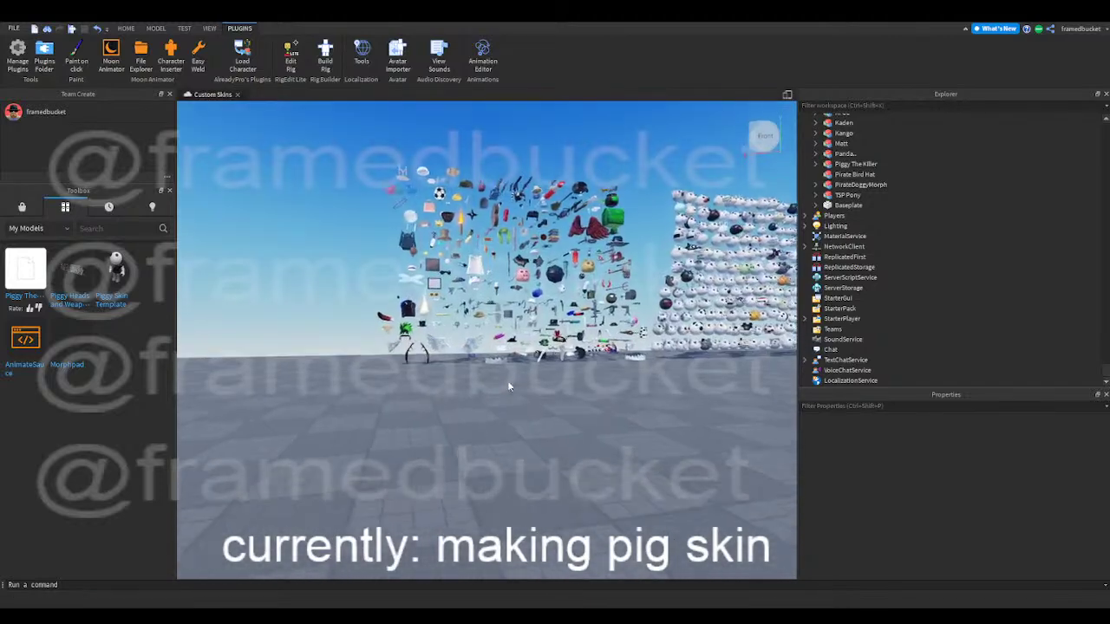
{"action": "left_click", "coordinate": [824, 104]}
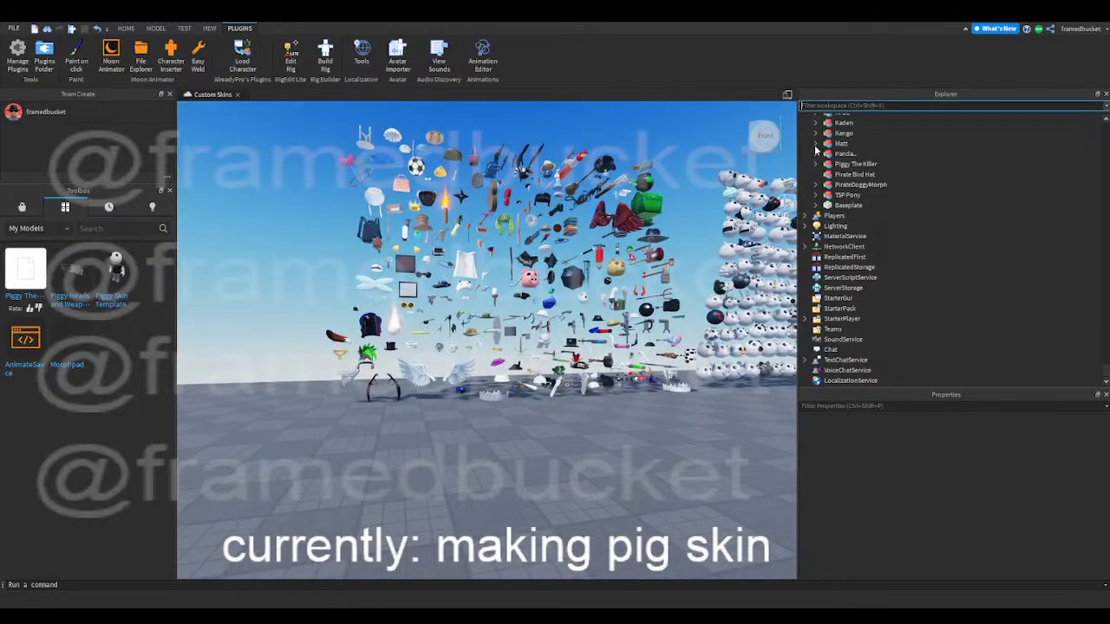
{"action": "type", "text": "worm"}
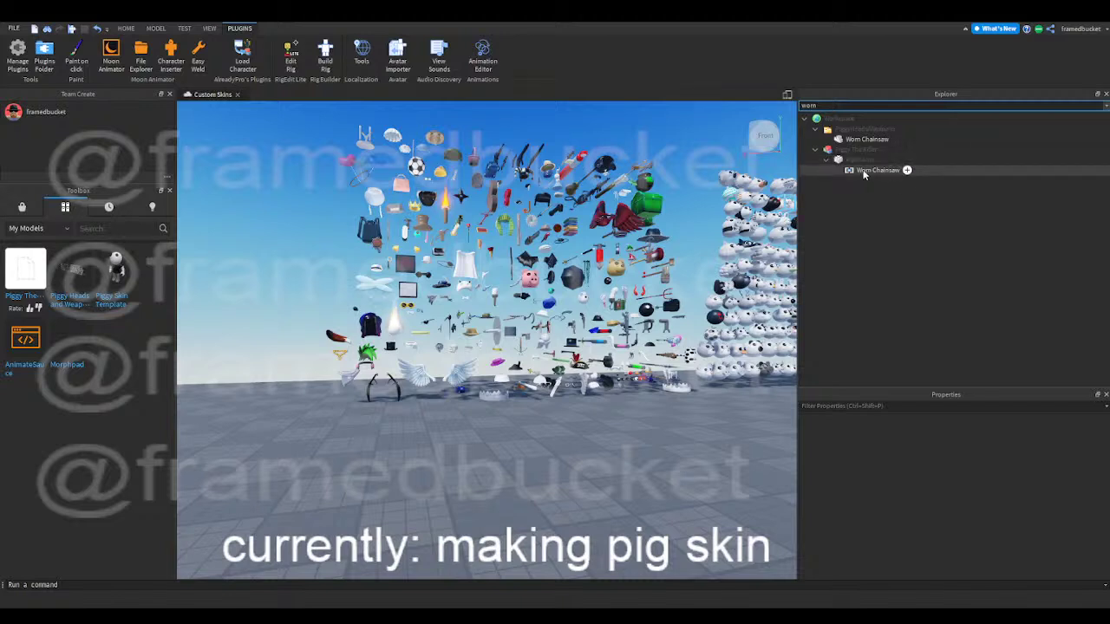
{"action": "left_click", "coordinate": [860, 140]}
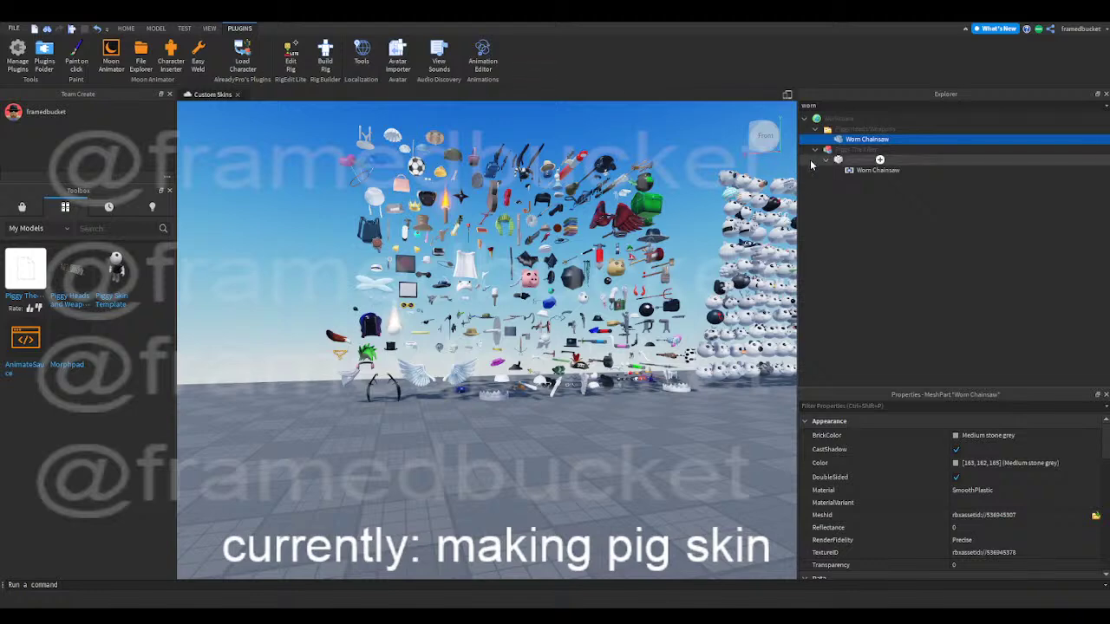
{"action": "key", "text": "ctrl+v"}
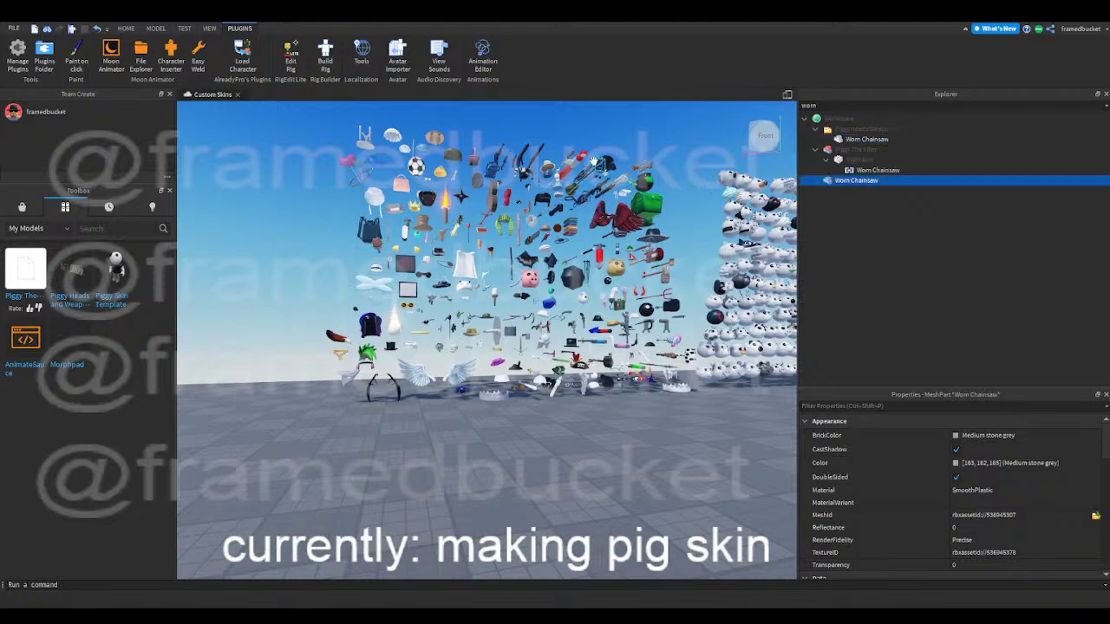
- Move the copied Worn Chainsaw from the accessory wall down to the floor in front of the skin row
{"action": "left_click", "coordinate": [125, 28]}
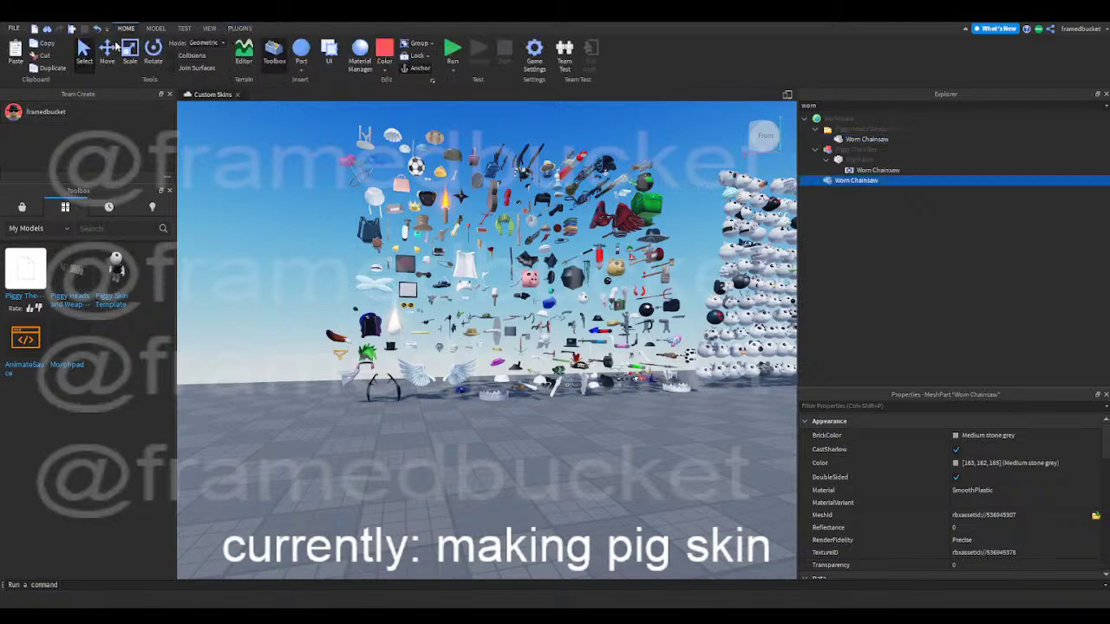
{"action": "left_click", "coordinate": [106, 52]}
{"action": "mouse_move", "coordinate": [615, 150]}
{"action": "left_mouse_down"}
{"action": "mouse_move", "coordinate": [661, 111]}
{"action": "mouse_move", "coordinate": [609, 143]}
{"action": "left_mouse_up"}
{"action": "right_click_drag", "start_coordinate": [620, 135], "coordinate": [609, 143]}
{"action": "left_click_drag", "start_coordinate": [608, 144], "coordinate": [619, 137]}
{"action": "right_click_drag", "start_coordinate": [609, 143], "coordinate": [619, 137]}
{"action": "left_click_drag", "start_coordinate": [619, 137], "coordinate": [621, 137]}
{"action": "key", "text": "w"}
{"action": "key", "text": "w"}
{"action": "right_click_drag", "start_coordinate": [623, 139], "coordinate": [621, 137]}
{"action": "left_click_drag", "start_coordinate": [621, 137], "coordinate": [609, 234]}
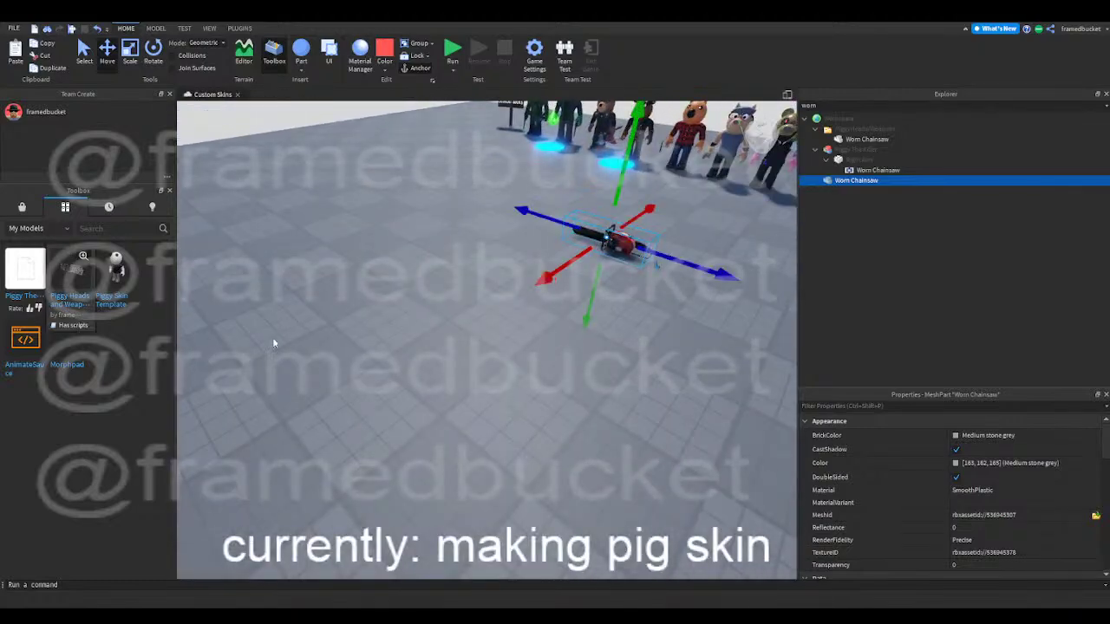
- Bring the Worn Chainsaw in front of the new skin and place it inside the Piggy The Killer model
{"action": "right_click_drag", "start_coordinate": [229, 327], "coordinate": [217, 326]}
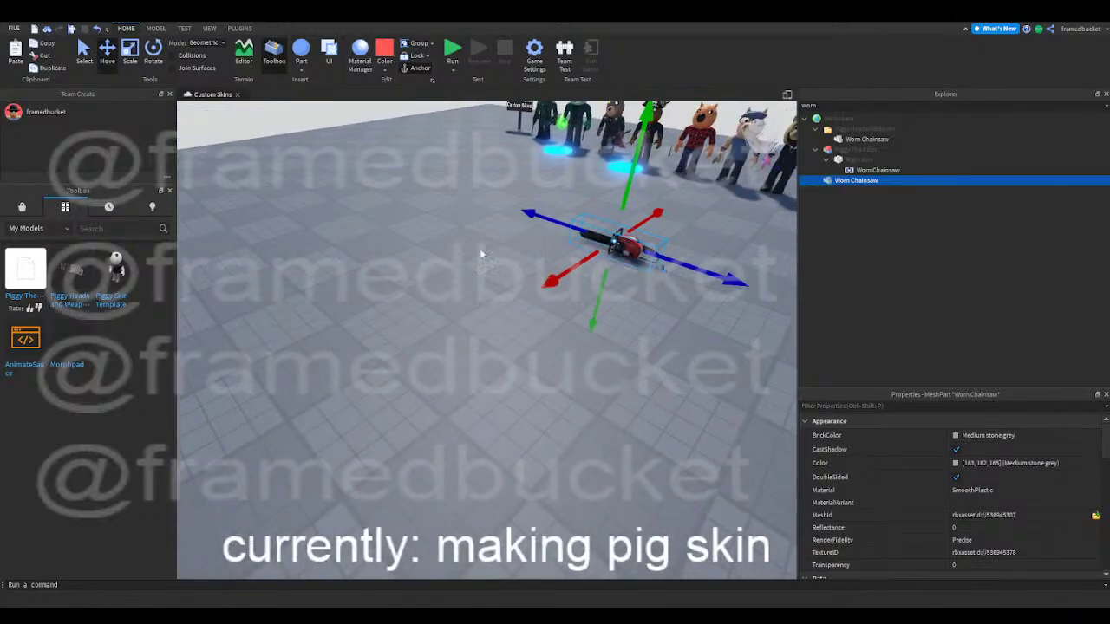
{"action": "right_click_drag", "start_coordinate": [429, 278], "coordinate": [526, 281]}
{"action": "key", "text": "f"}
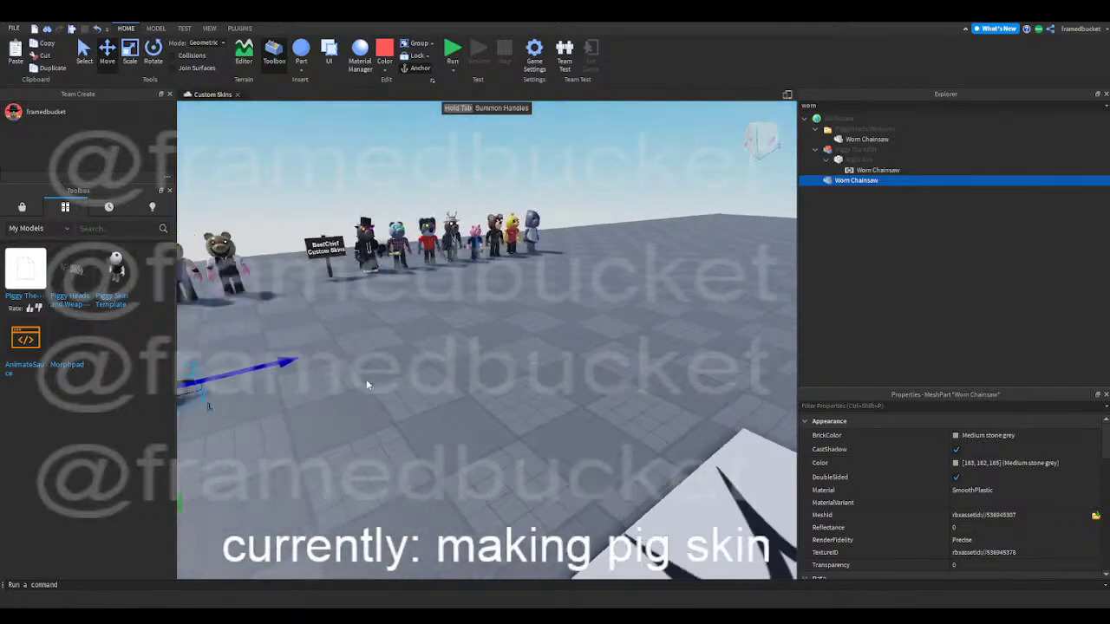
{"action": "left_click_drag", "start_coordinate": [467, 387], "coordinate": [625, 361]}
{"action": "scroll", "coordinate": [426, 372], "scroll_direction": "up", "scroll_amount": 3}
{"action": "key", "text": "w"}
{"action": "key", "text": "a"}
{"action": "key", "text": "d"}
{"action": "left_click_drag", "start_coordinate": [837, 182], "coordinate": [845, 158]}
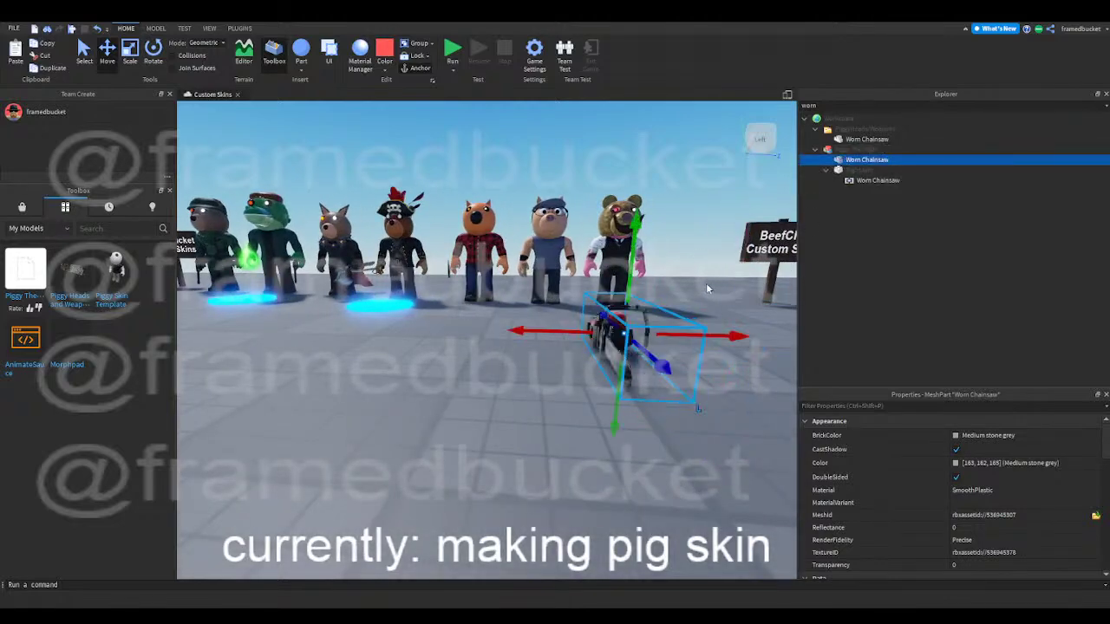
- Position the Worn Chainsaw in Piggy The Killer's right hand
{"action": "key", "text": "f"}
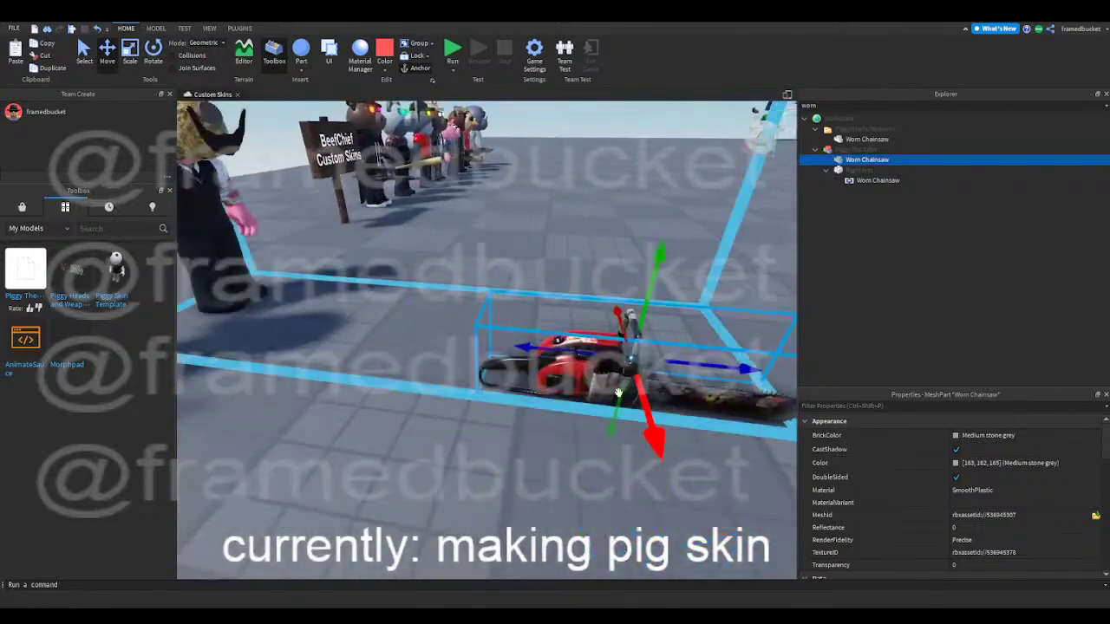
{"action": "left_click_drag", "start_coordinate": [544, 347], "coordinate": [210, 317]}
{"action": "right_click_drag", "start_coordinate": [396, 339], "coordinate": [417, 348]}
{"action": "left_click_drag", "start_coordinate": [520, 400], "coordinate": [583, 399]}
{"action": "right_click_drag", "start_coordinate": [583, 398], "coordinate": [594, 399]}
{"action": "left_click_drag", "start_coordinate": [504, 391], "coordinate": [455, 369]}
{"action": "left_click_drag", "start_coordinate": [532, 333], "coordinate": [538, 252]}
{"action": "right_click_drag", "start_coordinate": [525, 250], "coordinate": [510, 248]}
{"action": "left_click_drag", "start_coordinate": [428, 357], "coordinate": [422, 359]}
{"action": "left_click_drag", "start_coordinate": [471, 401], "coordinate": [470, 407]}
{"action": "key", "text": "d"}
{"action": "right_click_drag", "start_coordinate": [527, 377], "coordinate": [480, 352]}
{"action": "left_click", "coordinate": [538, 389]}
{"action": "scroll", "coordinate": [537, 390], "scroll_direction": "down", "scroll_amount": 4}
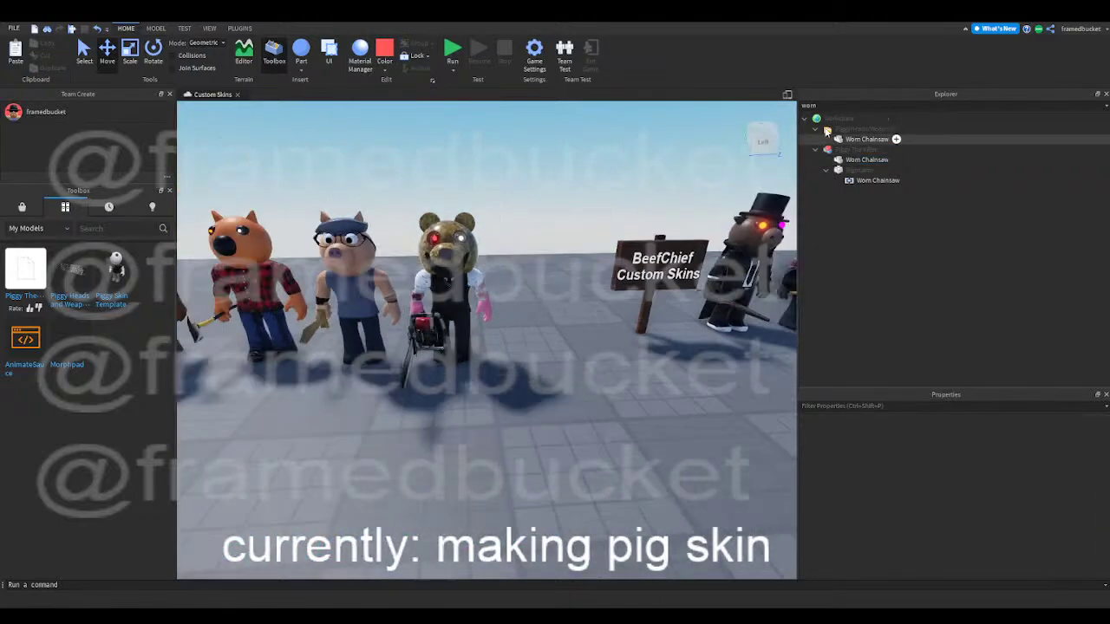
- Clear the hierarchy filter and look along the row of finished custom skins
{"action": "double_click", "coordinate": [831, 106]}
{"action": "key", "text": "BackSpace"}
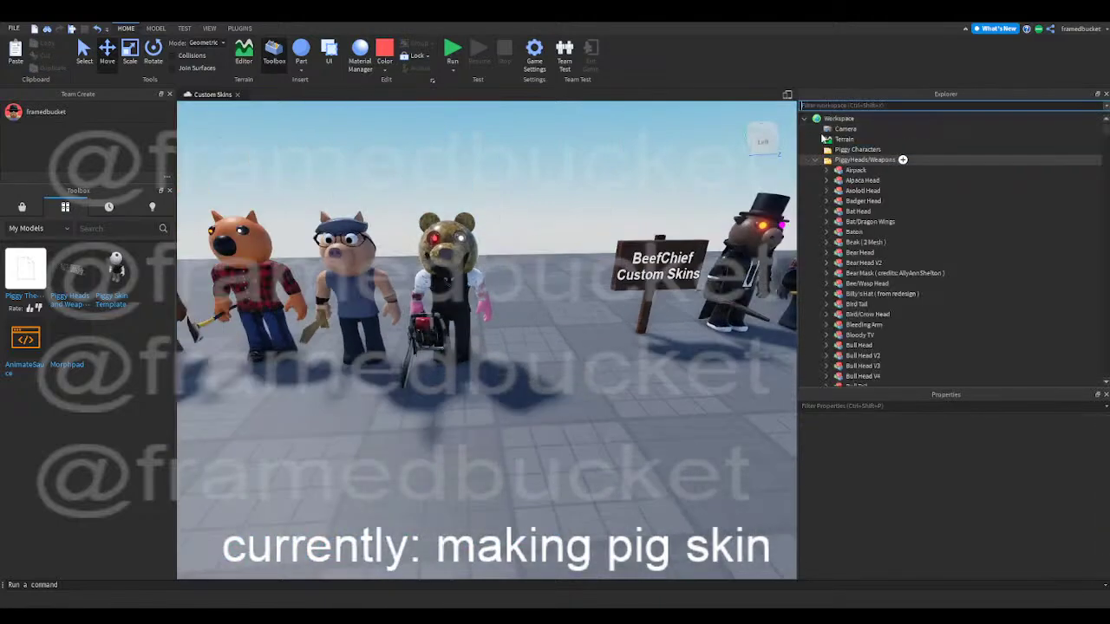
{"action": "left_click", "coordinate": [546, 336]}
{"action": "right_click_drag", "start_coordinate": [547, 336], "coordinate": [562, 332]}
{"action": "key", "text": "d"}
{"action": "key", "text": "a"}
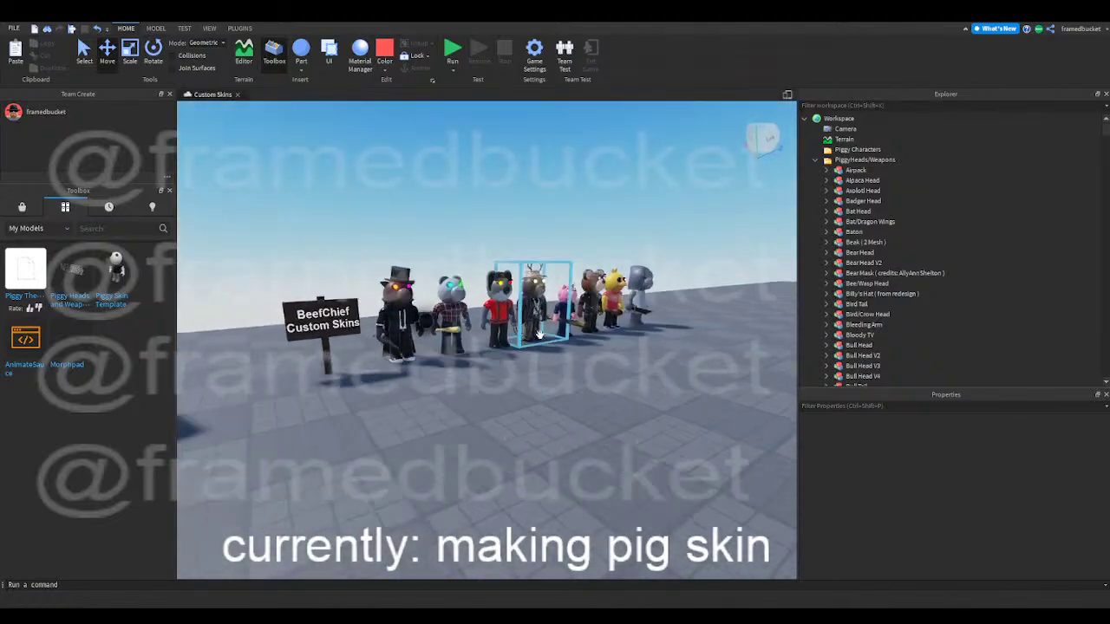
{"action": "right_click_drag", "start_coordinate": [490, 334], "coordinate": [515, 342]}
{"action": "key", "text": "a"}
{"action": "key", "text": "w"}
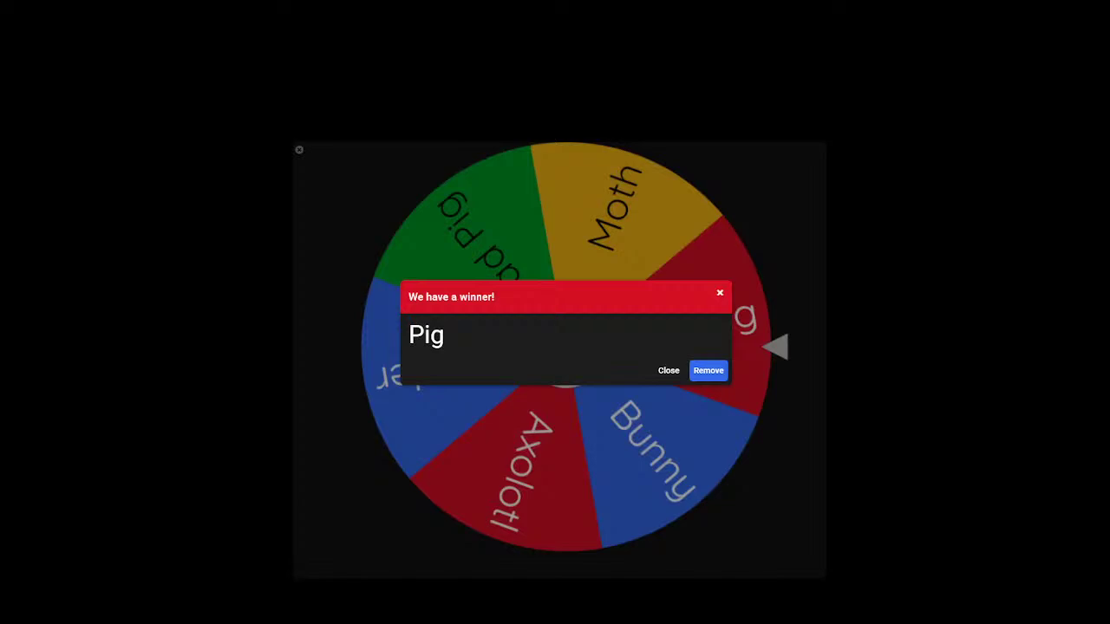
- On the name-picker wheel, close the winner dialog without removing Pig and add the entries Dolphin and Cheetah/Tigry
{"action": "left_click", "coordinate": [668, 370]}
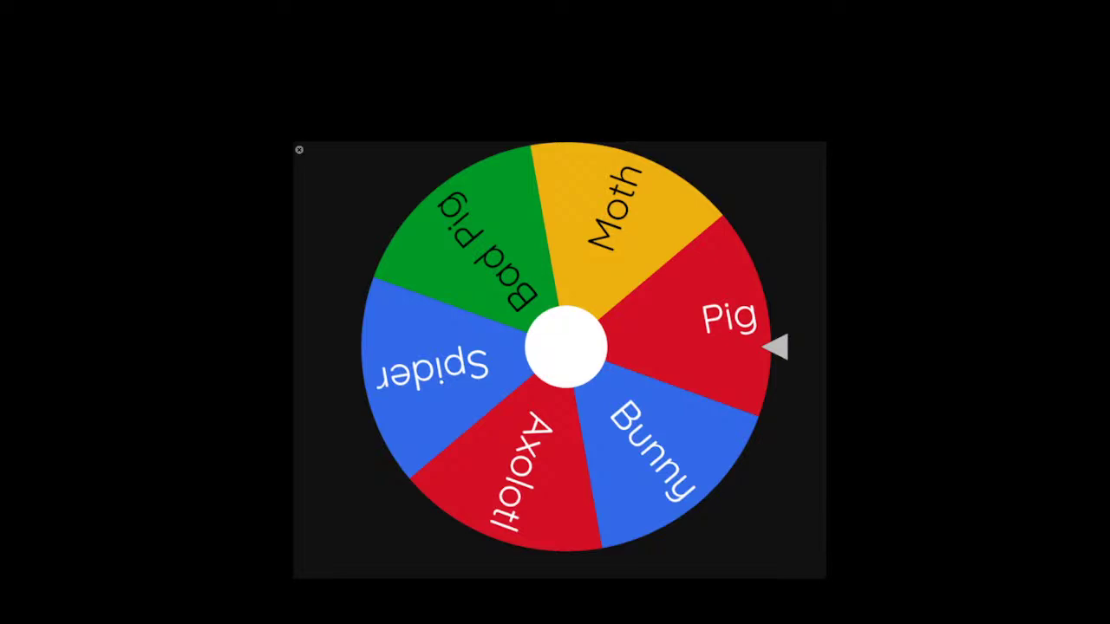
{"action": "type", "text": "lphin"}
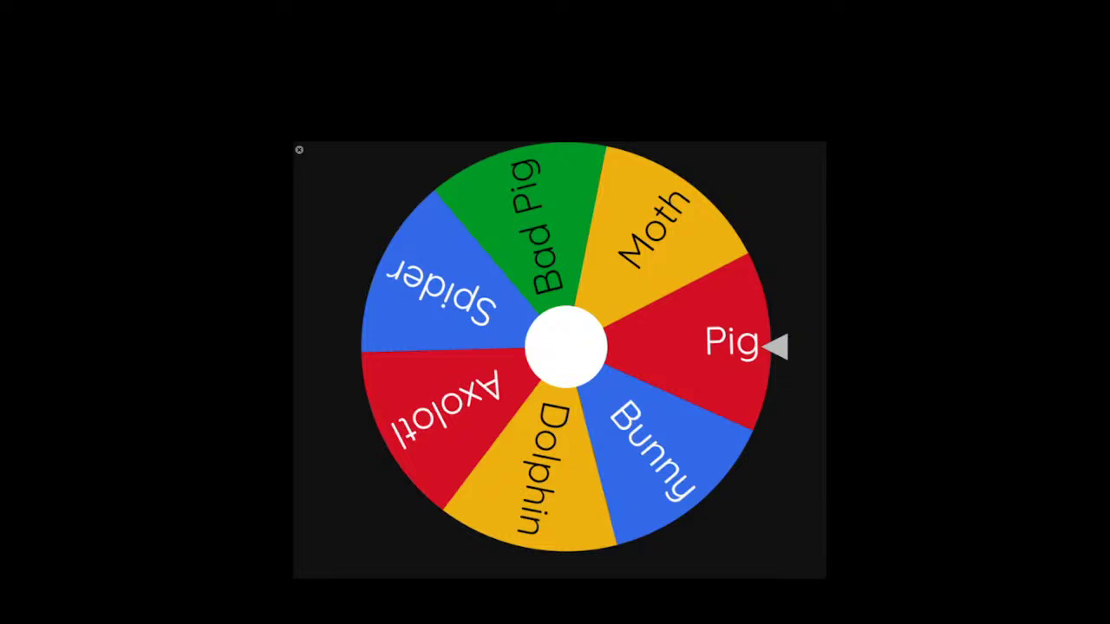
{"action": "type", "text": "Cheeta"}
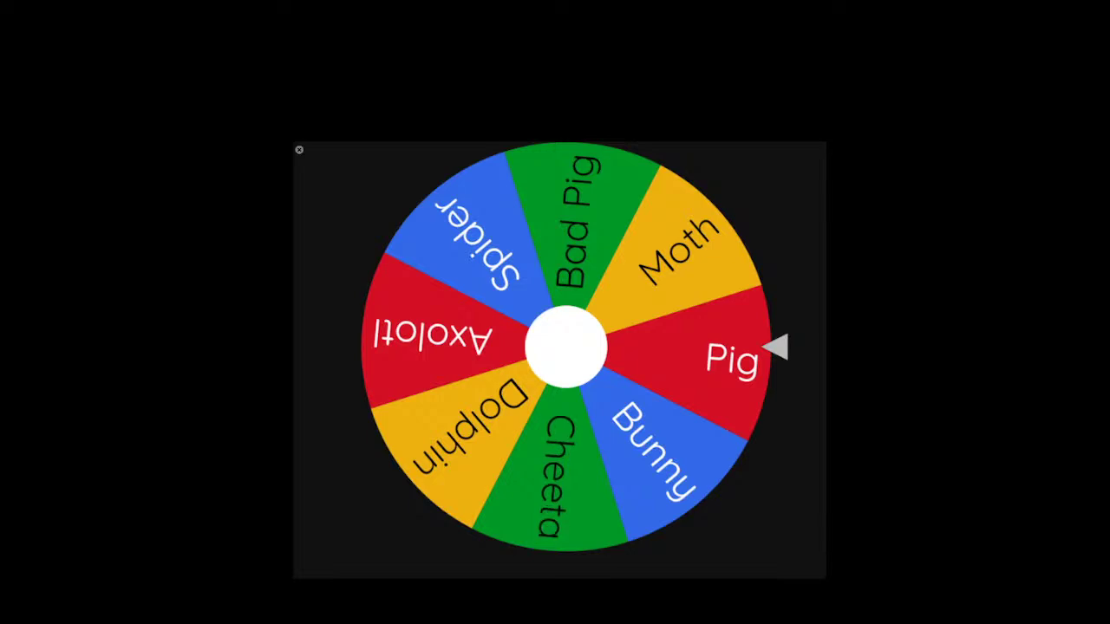
{"action": "type", "text": "h/Tigry"}
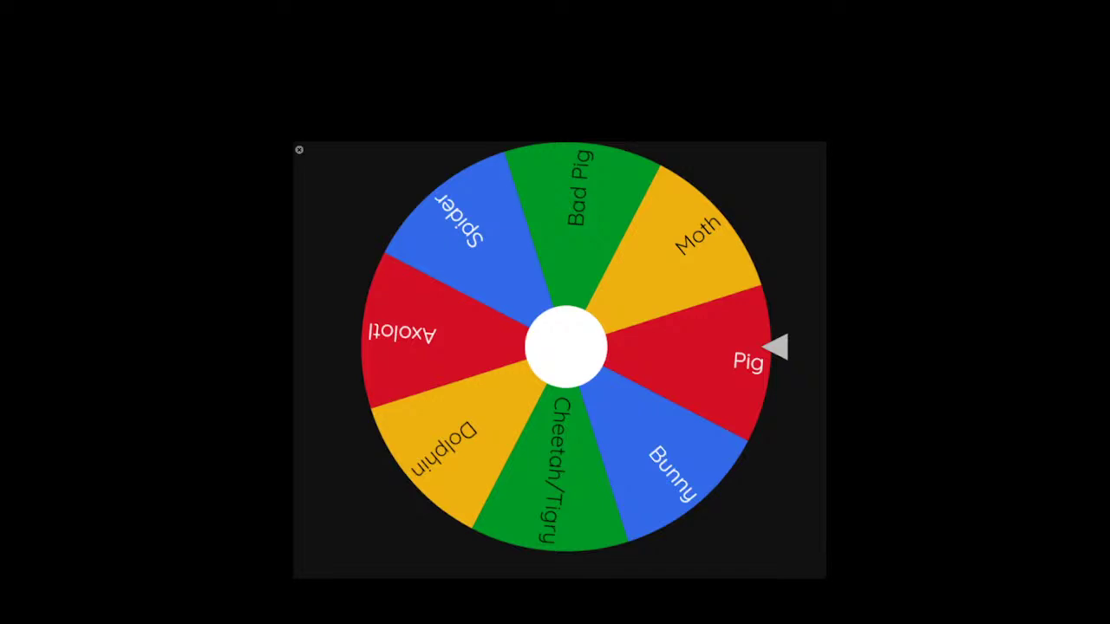
- Add the entries Frog, Monkey and Robot to the wheel and spin it to choose the last skin
{"action": "type", "text": "Frog"}
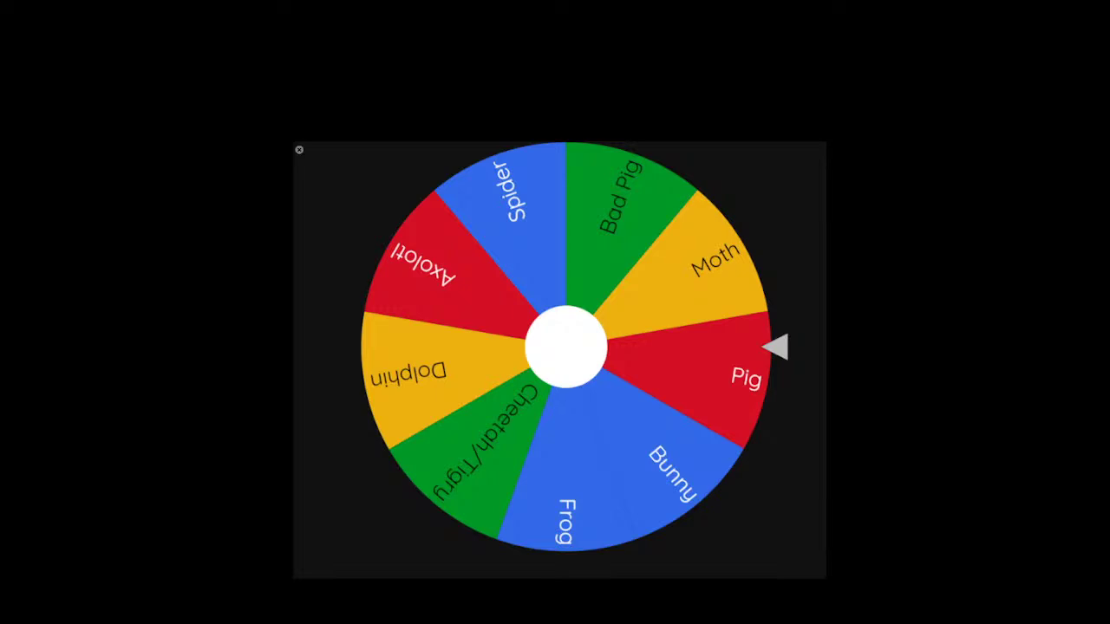
{"action": "type", "text": "Monkey"}
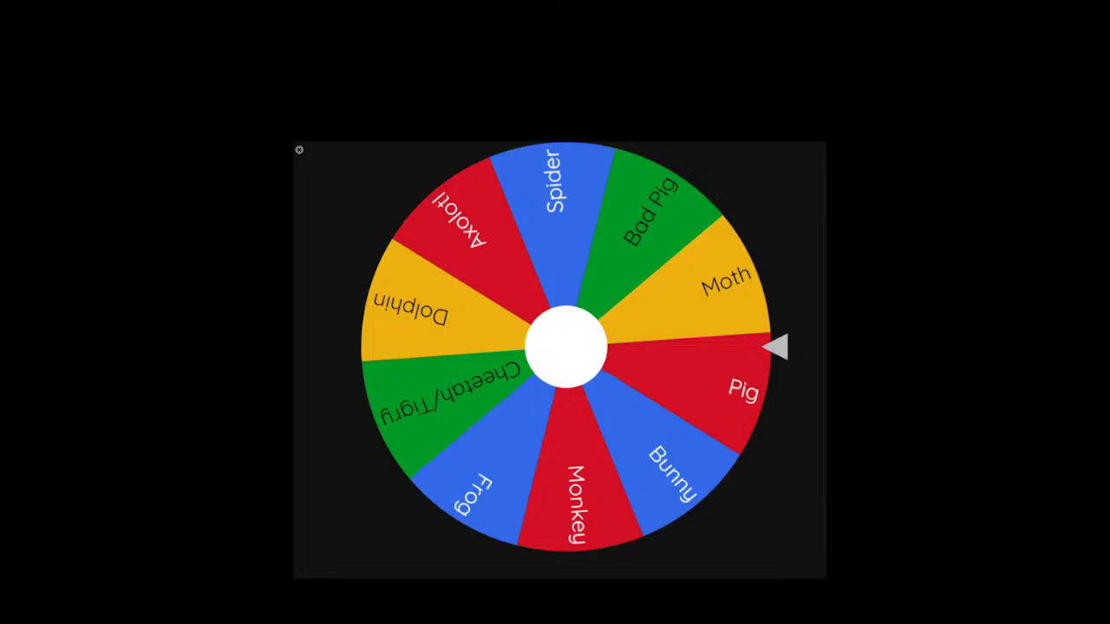
{"action": "type", "text": "Robot"}
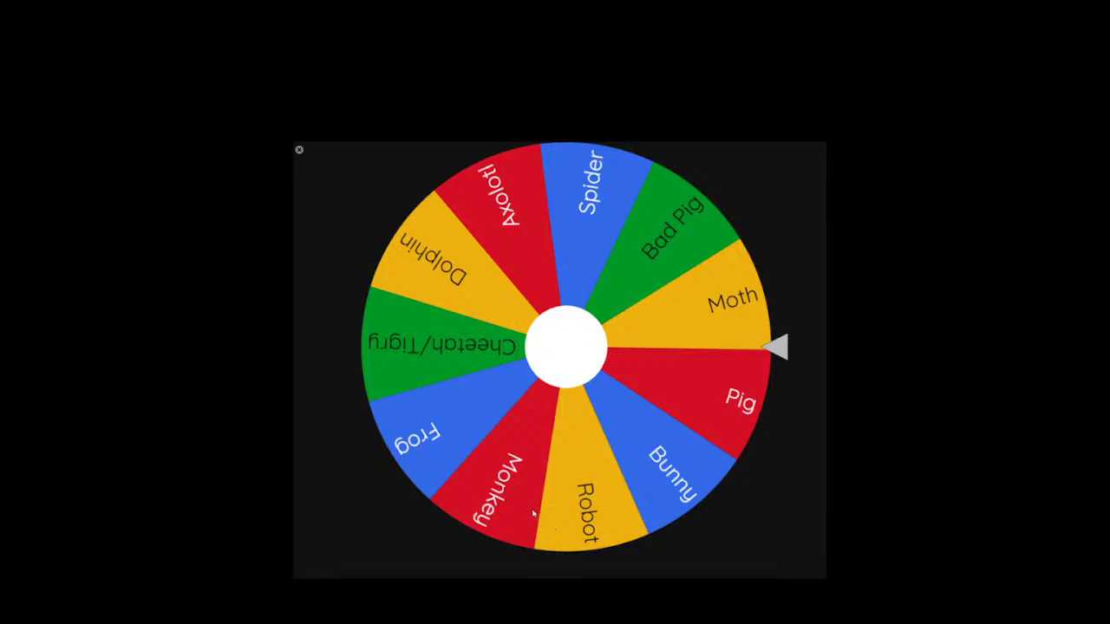
{"action": "left_click", "coordinate": [572, 362]}
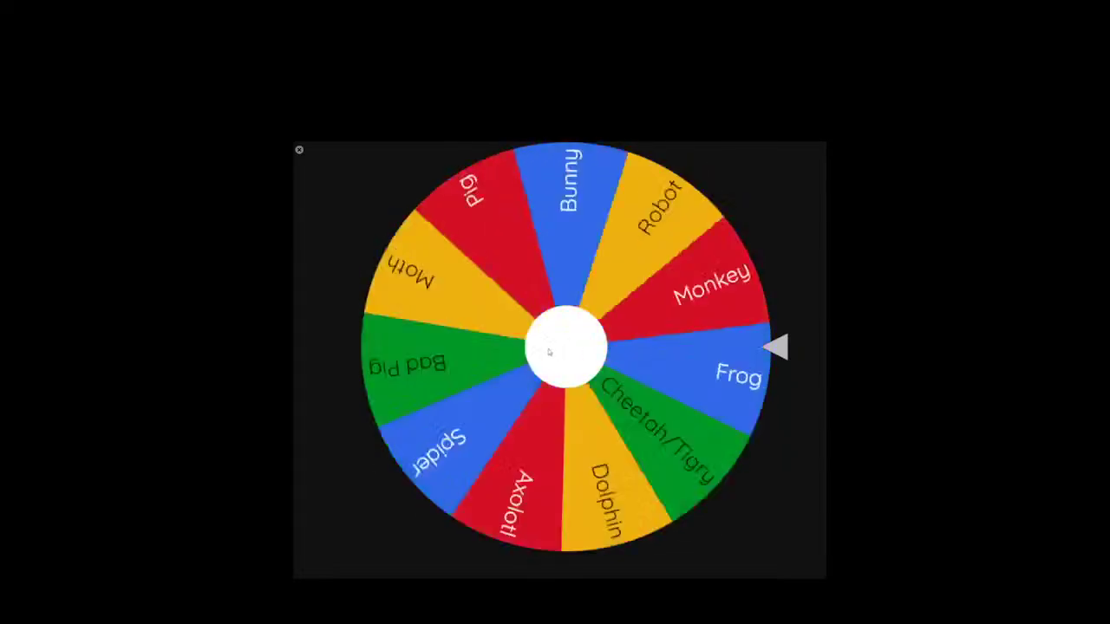
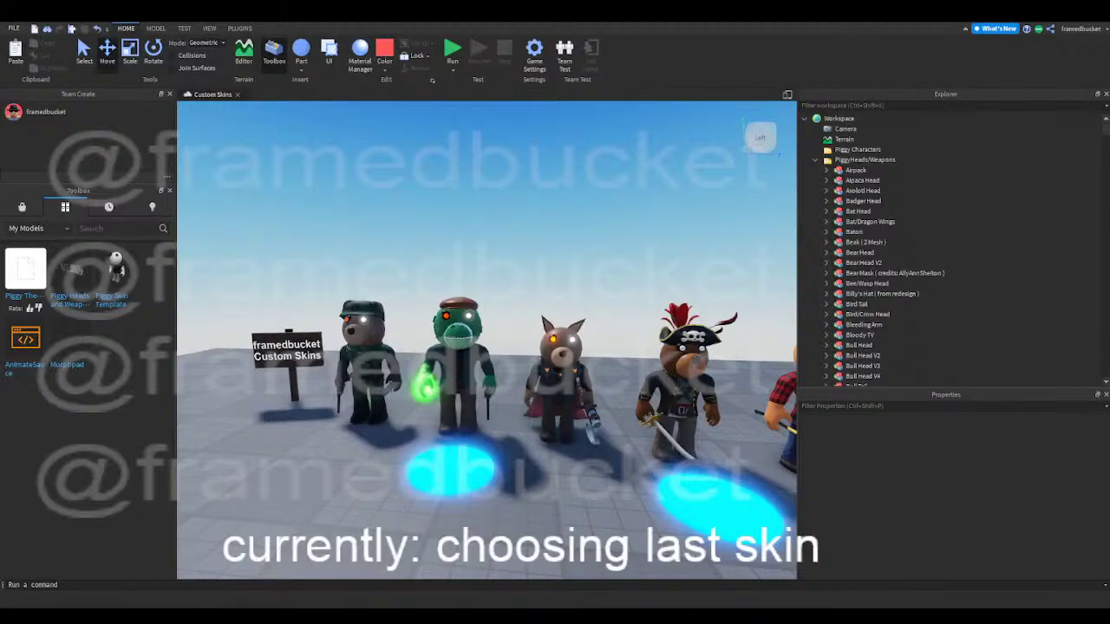
- In Roblox Studio, insert the Piggy Skin Template on open baseplate near the custom skins and rotate it
{"action": "key", "text": "w"}
{"action": "right_click_drag", "start_coordinate": [506, 257], "coordinate": [514, 261]}
{"action": "key", "text": "s"}
{"action": "right_click_drag", "start_coordinate": [383, 376], "coordinate": [382, 381]}
{"action": "left_click", "coordinate": [116, 269]}
{"action": "left_click_drag", "start_coordinate": [466, 355], "coordinate": [459, 301]}
{"action": "key", "text": "ctrl+r"}
- Rename the new Template model as Robot and move it slightly further back on the baseplate
{"action": "scroll", "coordinate": [901, 350], "scroll_direction": "down", "scroll_amount": 3}
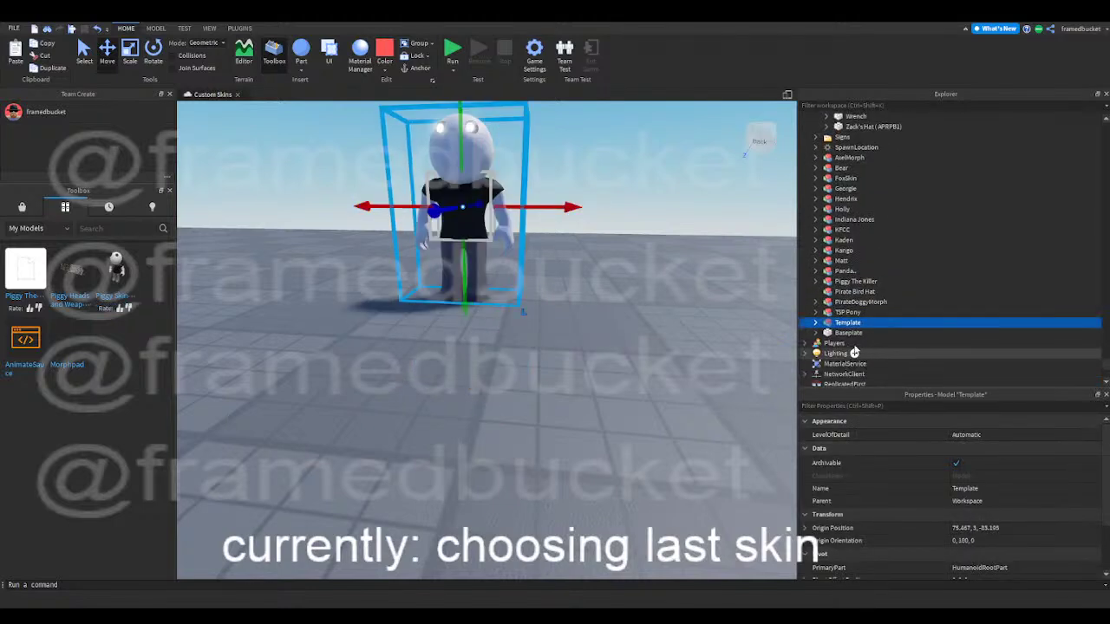
{"action": "left_click", "coordinate": [840, 323]}
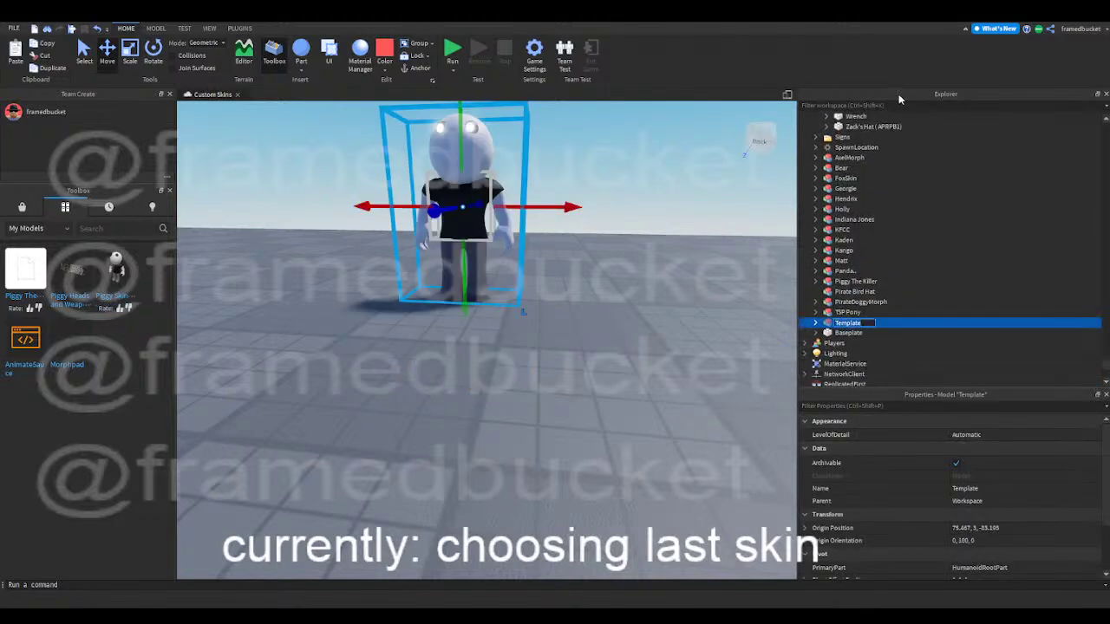
{"action": "type", "text": "Robot"}
{"action": "key", "text": "Return"}
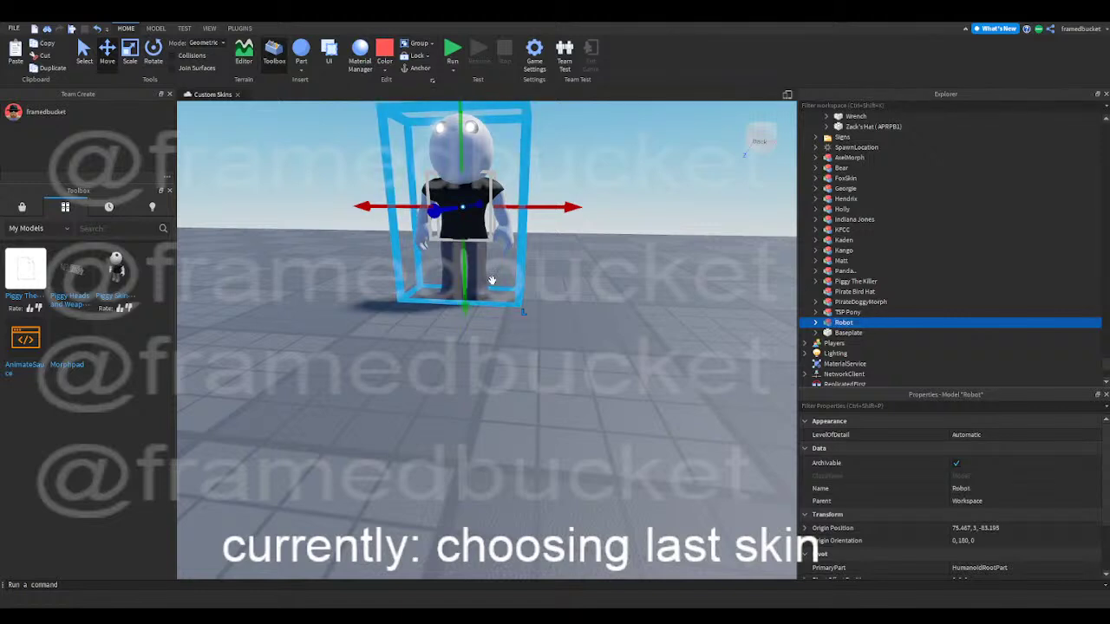
{"action": "left_click", "coordinate": [485, 289]}
{"action": "left_click_drag", "start_coordinate": [486, 290], "coordinate": [480, 268]}
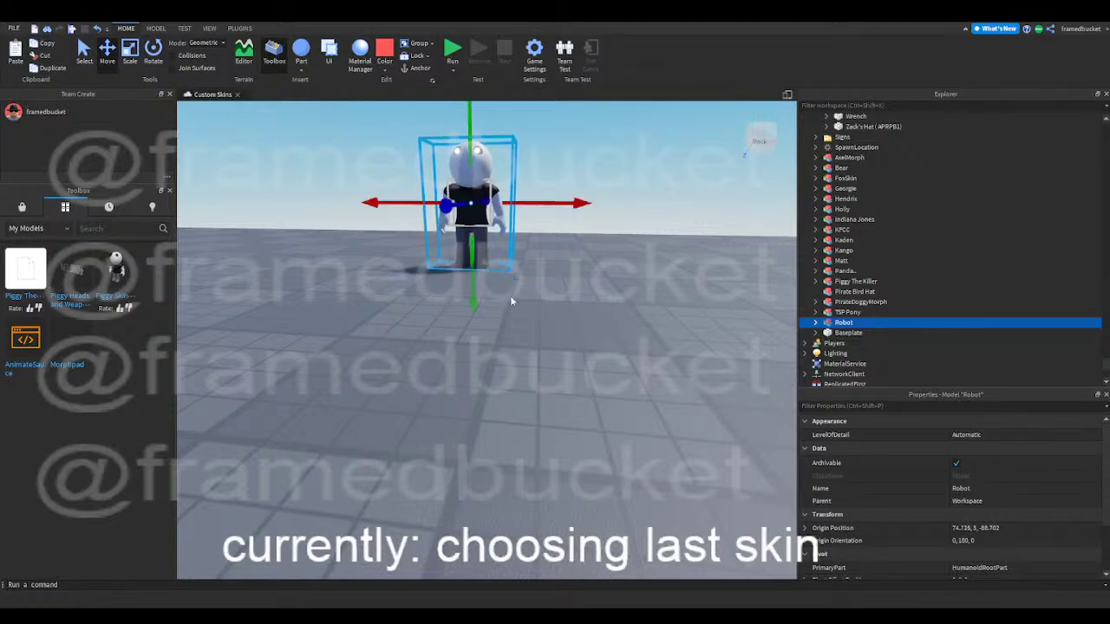
- Examine the wall of Piggy heads for one that suits the robot skin
{"action": "left_click", "coordinate": [517, 306]}
{"action": "scroll", "coordinate": [518, 306], "scroll_direction": "down", "scroll_amount": 2}
{"action": "right_click_drag", "start_coordinate": [518, 307], "coordinate": [486, 289]}
{"action": "scroll", "coordinate": [509, 318], "scroll_direction": "up", "scroll_amount": 3}
{"action": "key", "text": "w"}
{"action": "key", "text": "w"}
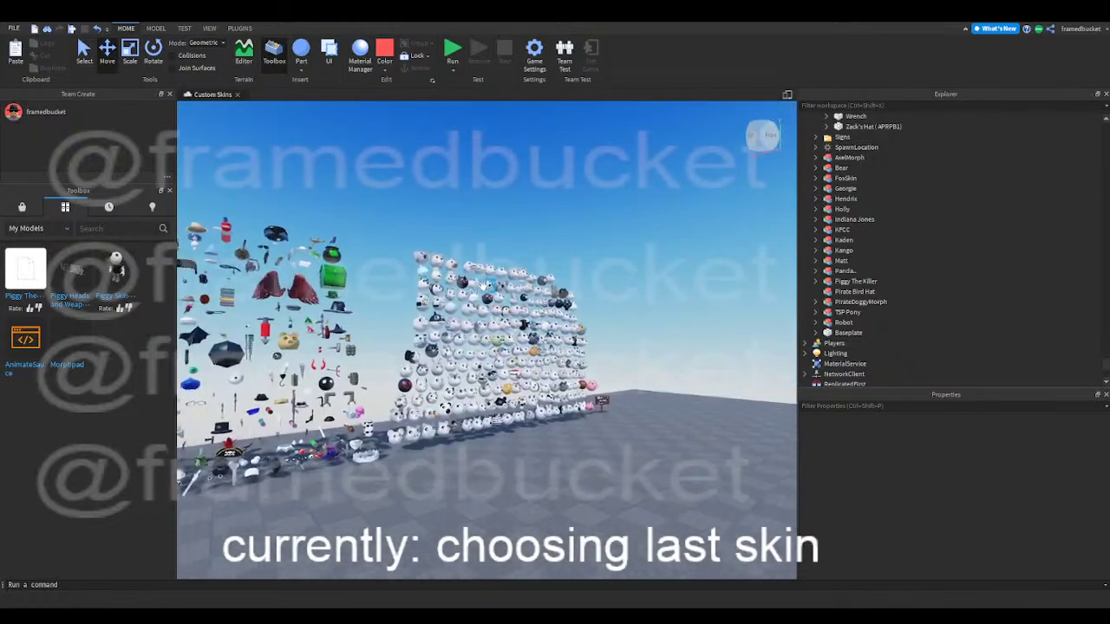
{"action": "scroll", "coordinate": [481, 286], "scroll_direction": "up", "scroll_amount": 8}
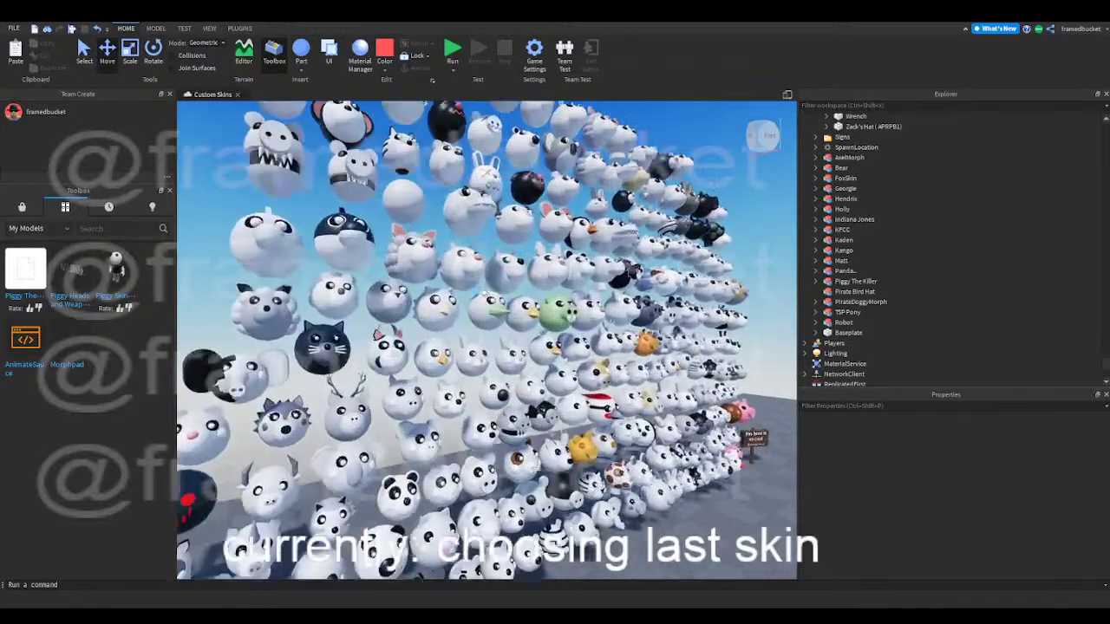
{"action": "scroll", "coordinate": [486, 347], "scroll_direction": "up", "scroll_amount": 6}
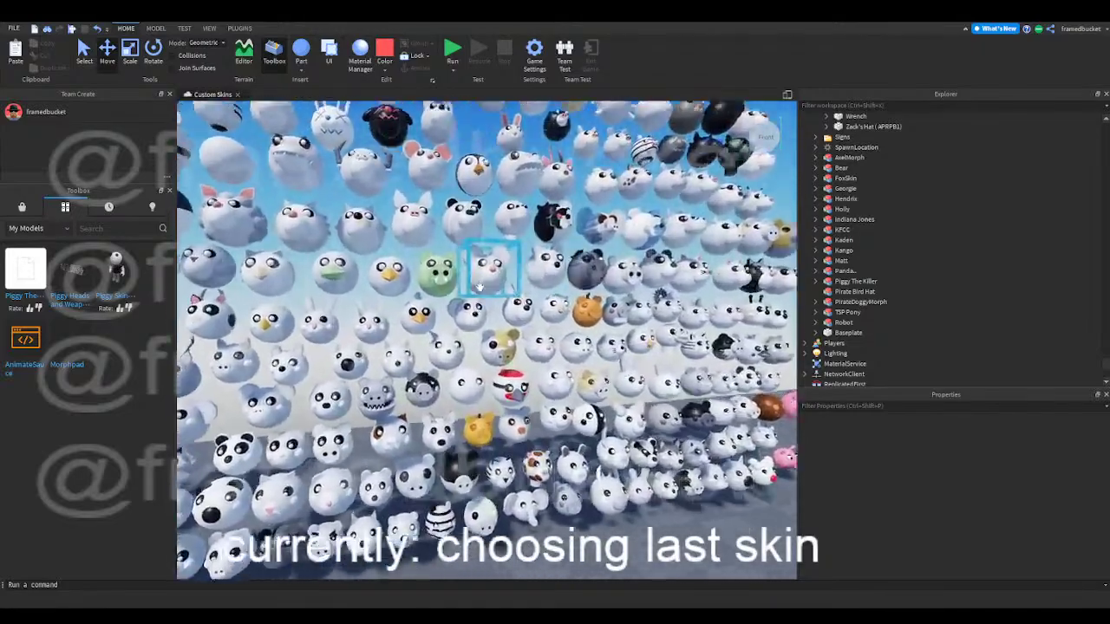
{"action": "scroll", "coordinate": [484, 407], "scroll_direction": "up", "scroll_amount": 8}
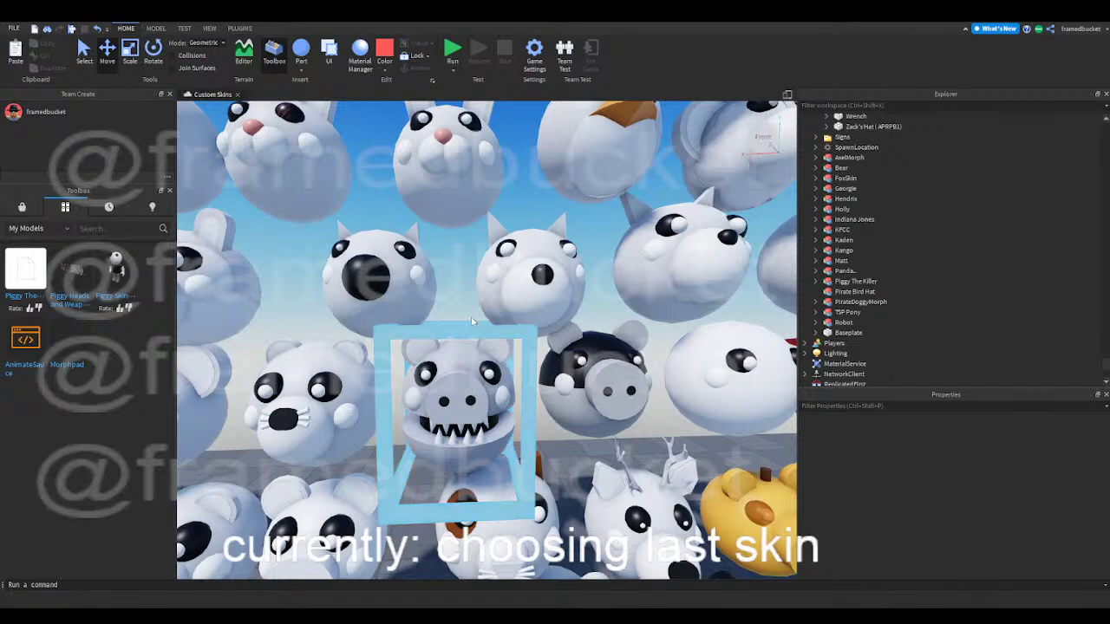
{"action": "scroll", "coordinate": [460, 425], "scroll_direction": "up", "scroll_amount": 5}
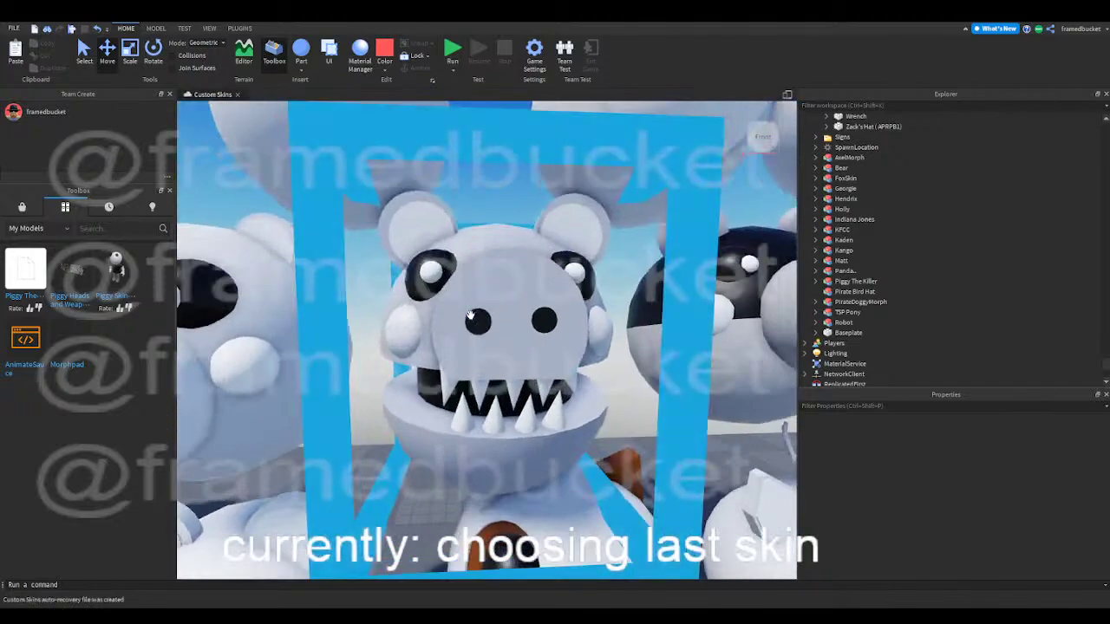
{"action": "scroll", "coordinate": [469, 315], "scroll_direction": "down", "scroll_amount": 5}
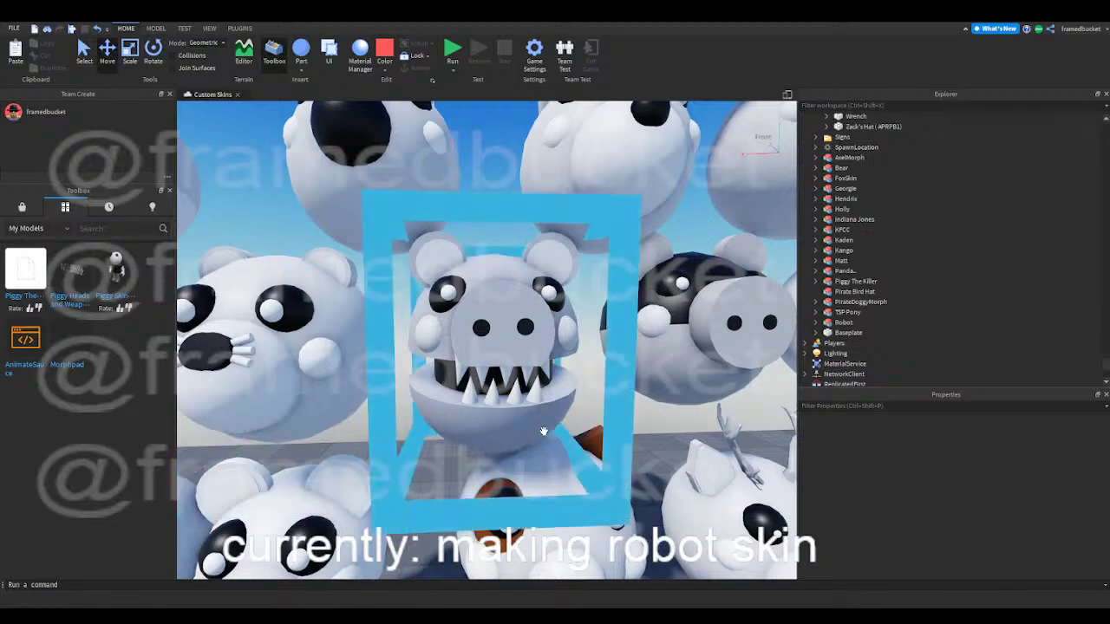
{"action": "scroll", "coordinate": [536, 425], "scroll_direction": "down", "scroll_amount": 5}
{"action": "scroll", "coordinate": [535, 425], "scroll_direction": "down", "scroll_amount": 5}
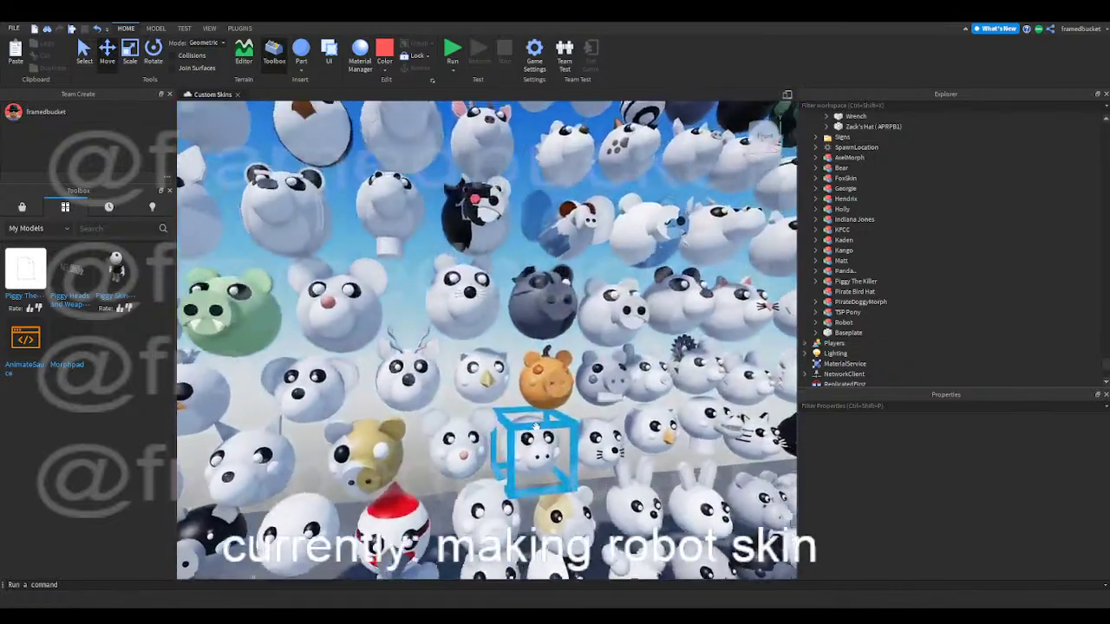
{"action": "right_click_drag", "start_coordinate": [536, 425], "coordinate": [539, 423]}
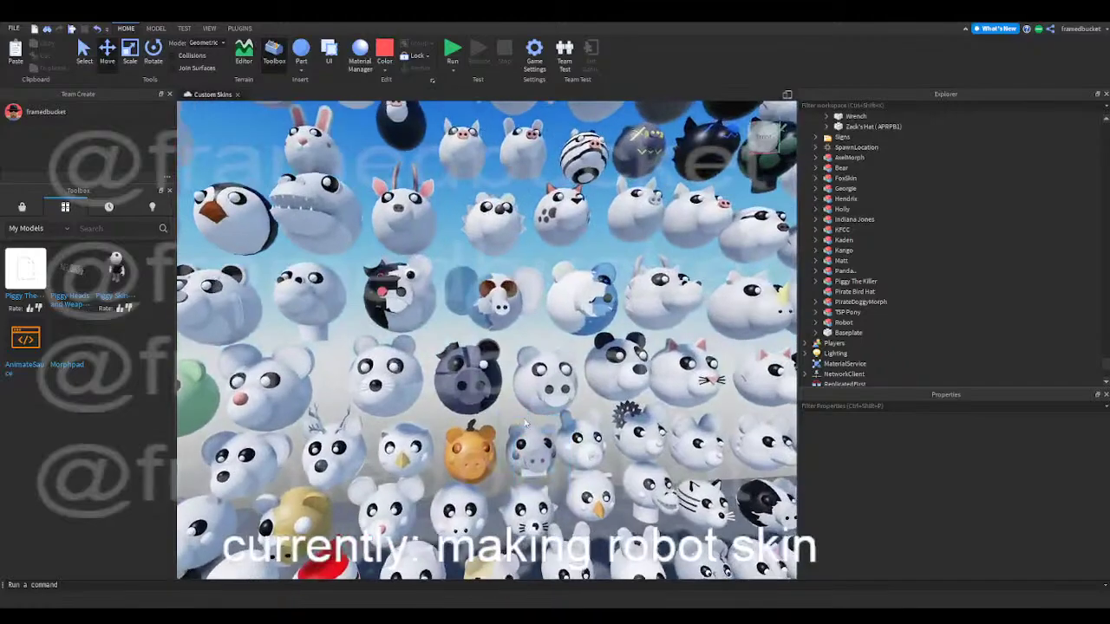
{"action": "scroll", "coordinate": [475, 378], "scroll_direction": "down", "scroll_amount": 5}
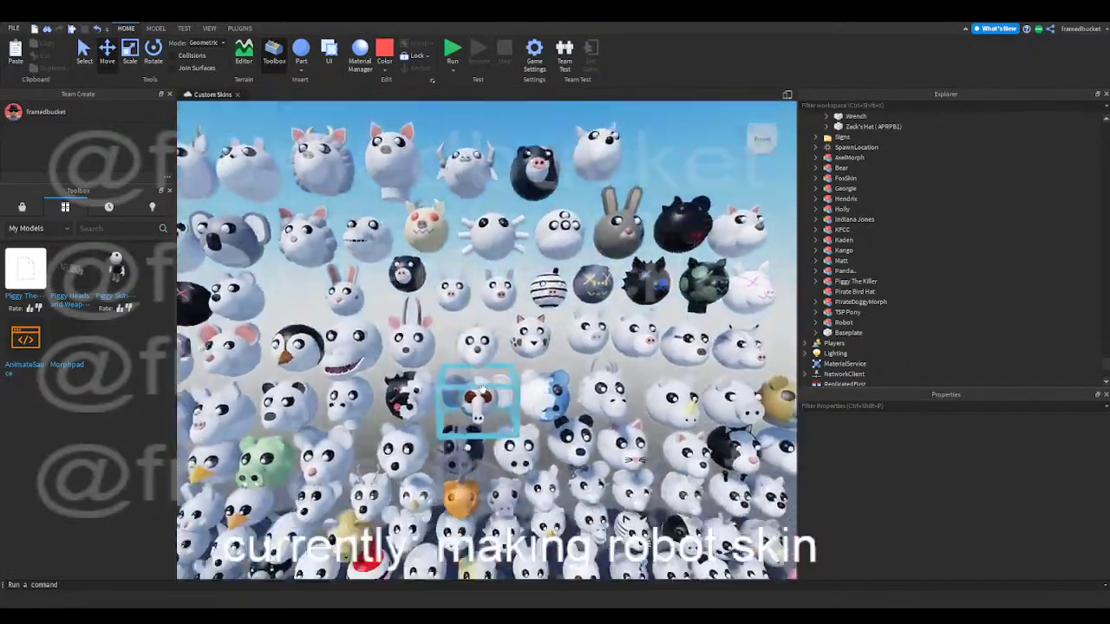
{"action": "right_click_drag", "start_coordinate": [482, 389], "coordinate": [483, 392]}
{"action": "scroll", "coordinate": [482, 392], "scroll_direction": "up", "scroll_amount": 5}
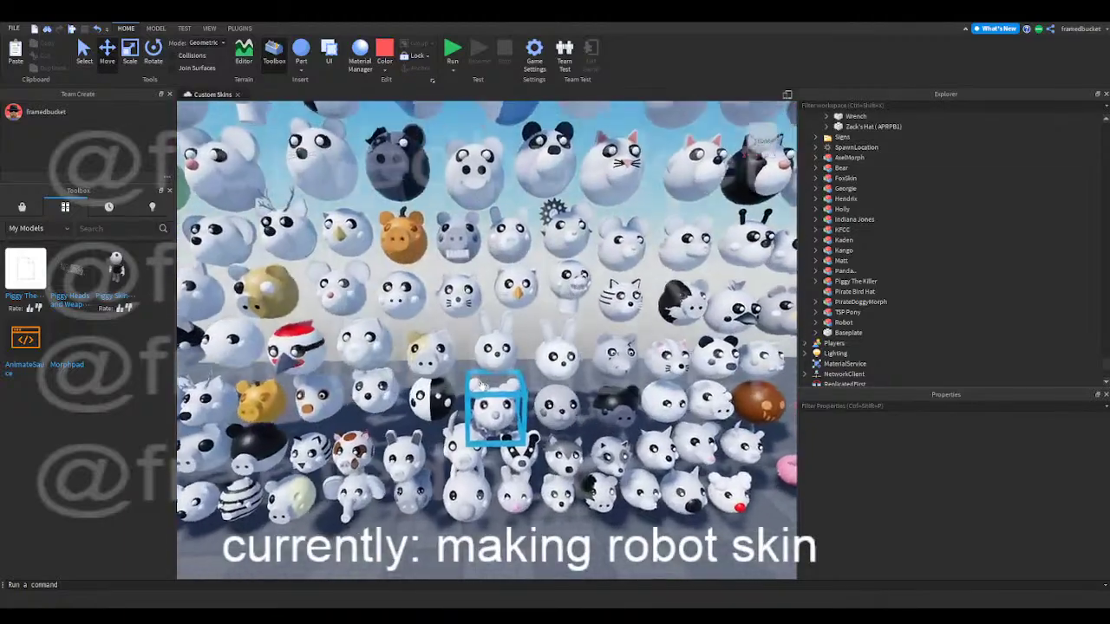
{"action": "scroll", "coordinate": [482, 390], "scroll_direction": "up", "scroll_amount": 4}
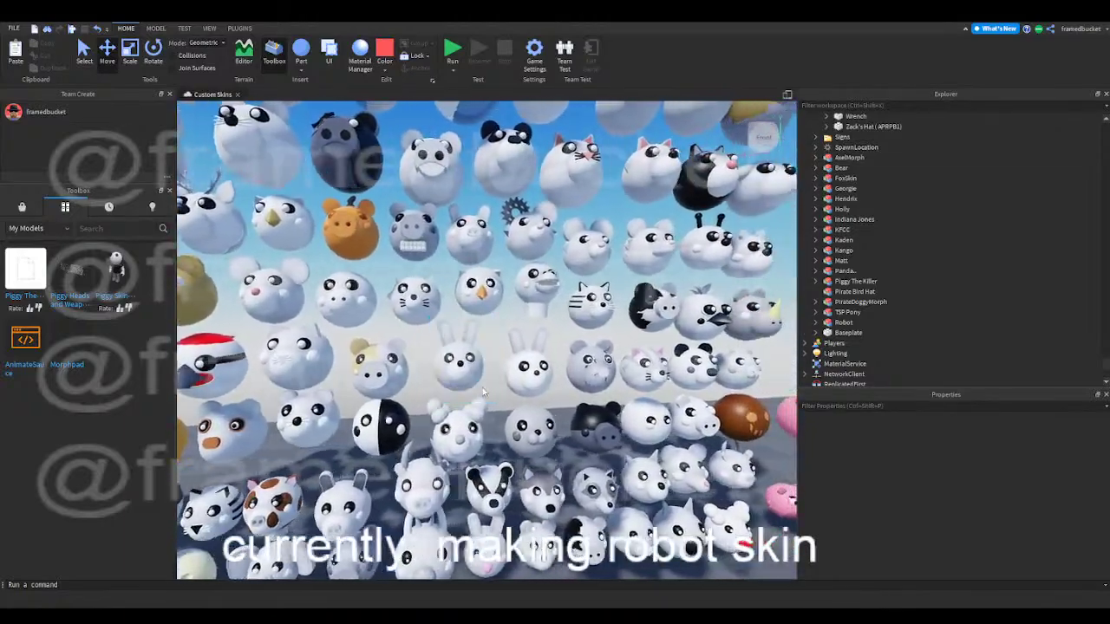
{"action": "key", "text": "a"}
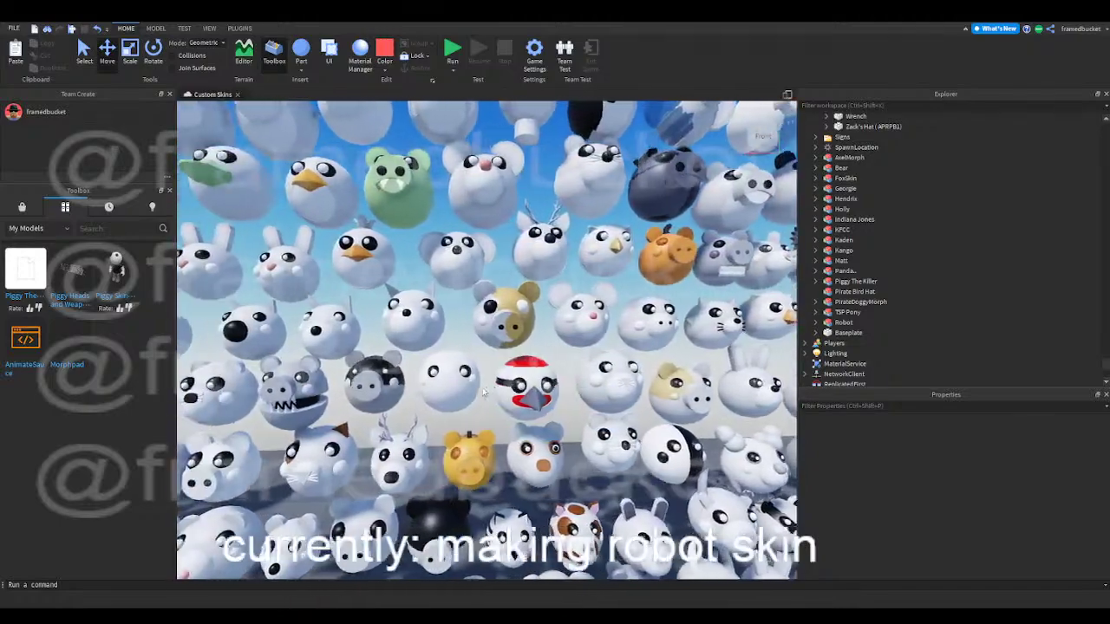
- Make a copy of the Monster Pig Head and place it inside the Robot model in the hierarchy
{"action": "right_click_drag", "start_coordinate": [483, 392], "coordinate": [483, 392]}
{"action": "left_click", "coordinate": [462, 401]}
{"action": "key", "text": "ctrl+c"}
{"action": "key", "text": "ctrl+v"}
{"action": "right_click_drag", "start_coordinate": [507, 270], "coordinate": [507, 270]}
{"action": "key", "text": "s"}
{"action": "scroll", "coordinate": [462, 401], "scroll_direction": "down", "scroll_amount": 3}
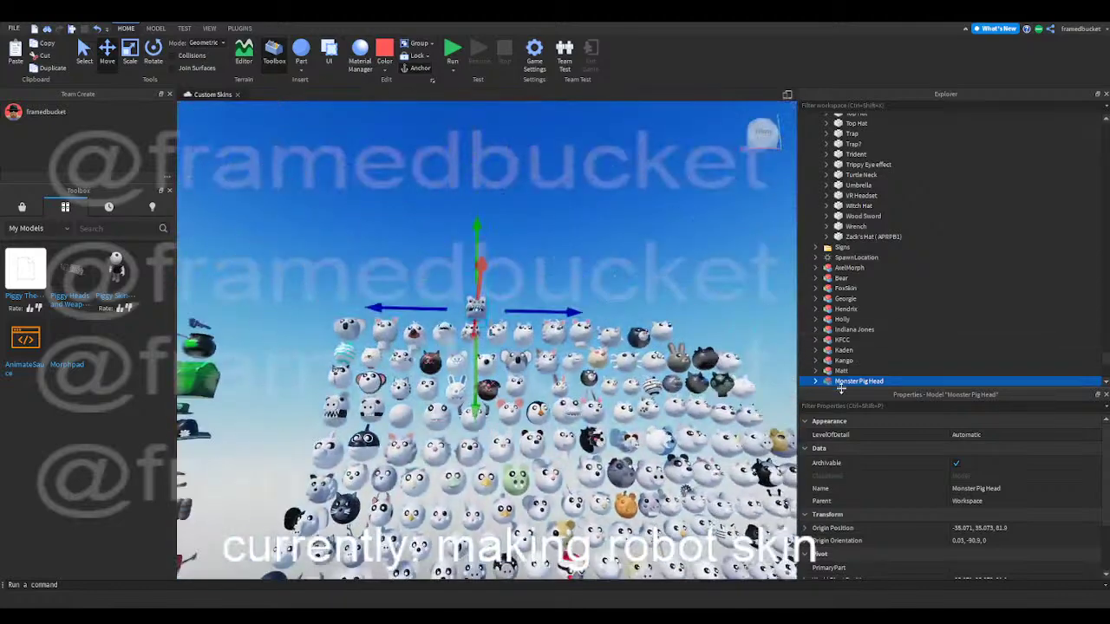
{"action": "left_click_drag", "start_coordinate": [845, 381], "coordinate": [846, 267]}
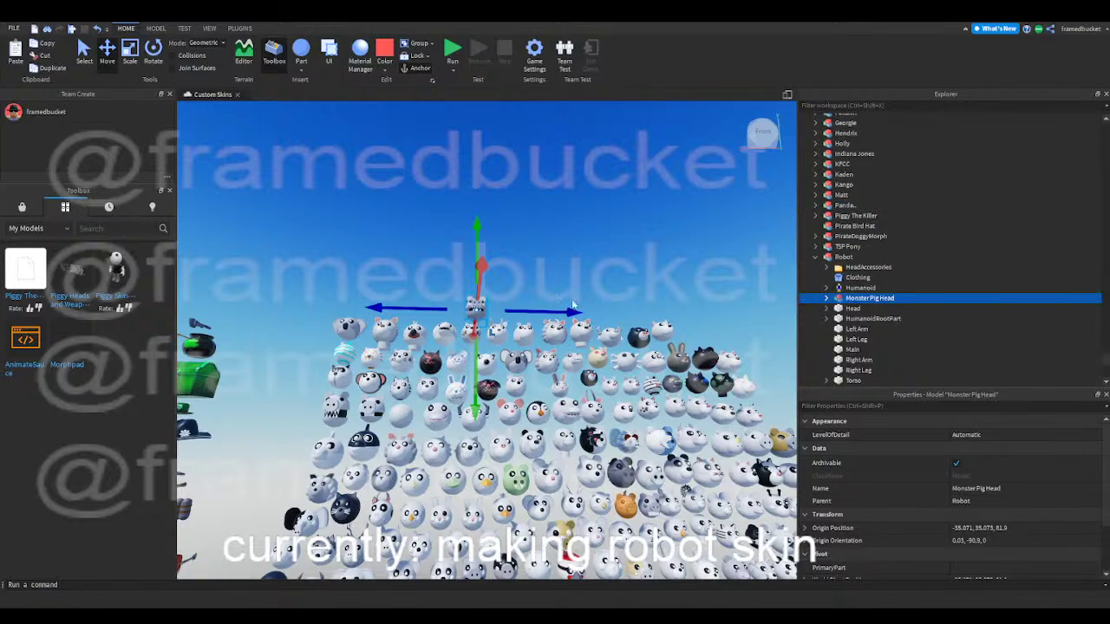
- Pull the Monster Pig Head copy away from the wall of heads and turn it 180 degrees
{"action": "left_click_drag", "start_coordinate": [476, 285], "coordinate": [513, 255]}
{"action": "scroll", "coordinate": [482, 260], "scroll_direction": "down", "scroll_amount": 4}
{"action": "right_click_drag", "start_coordinate": [503, 251], "coordinate": [496, 279]}
{"action": "right_click_drag", "start_coordinate": [550, 230], "coordinate": [592, 204]}
{"action": "key", "text": "e"}
{"action": "key", "text": "w"}
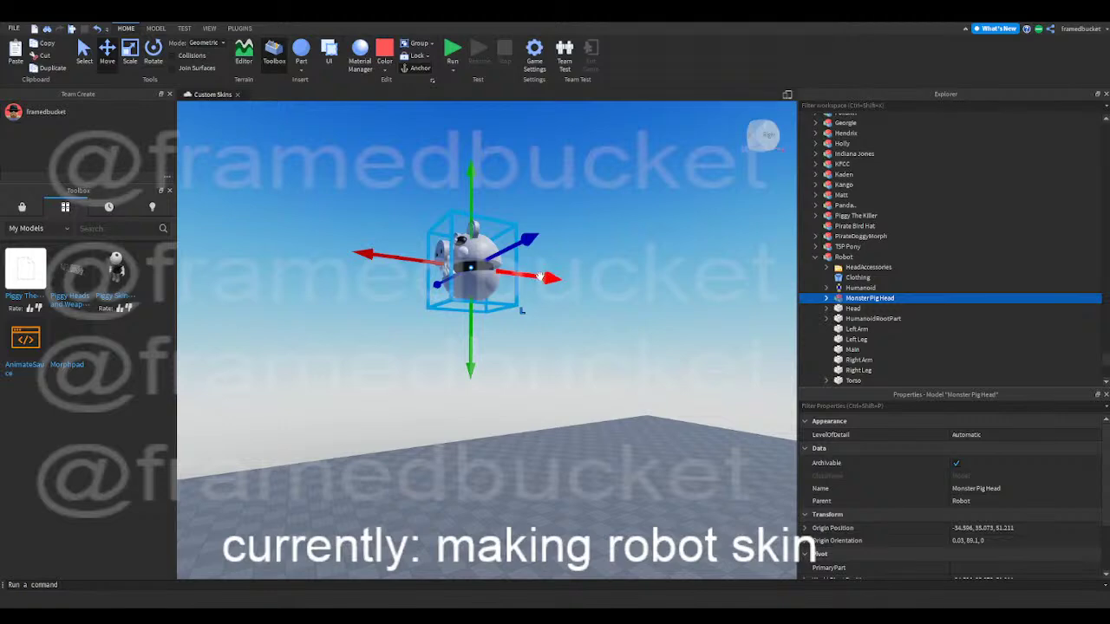
- Carry the Monster Pig Head copy across the baseplate toward the Robot body
{"action": "left_click_drag", "start_coordinate": [540, 276], "coordinate": [540, 278]}
{"action": "right_click_drag", "start_coordinate": [540, 277], "coordinate": [540, 277]}
{"action": "left_click_drag", "start_coordinate": [540, 277], "coordinate": [540, 278]}
{"action": "right_click_drag", "start_coordinate": [540, 277], "coordinate": [541, 277]}
{"action": "left_click_drag", "start_coordinate": [540, 277], "coordinate": [556, 297]}
{"action": "key", "text": "d"}
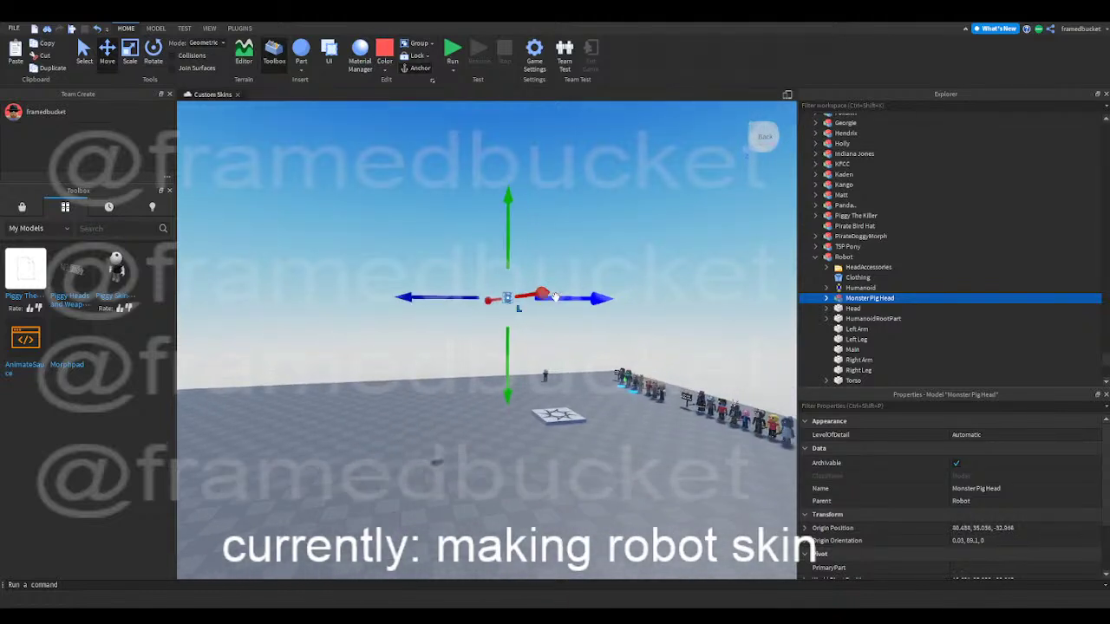
{"action": "key", "text": "w"}
{"action": "left_click_drag", "start_coordinate": [524, 262], "coordinate": [524, 264]}
{"action": "left_click", "coordinate": [525, 262]}
{"action": "key", "text": "w"}
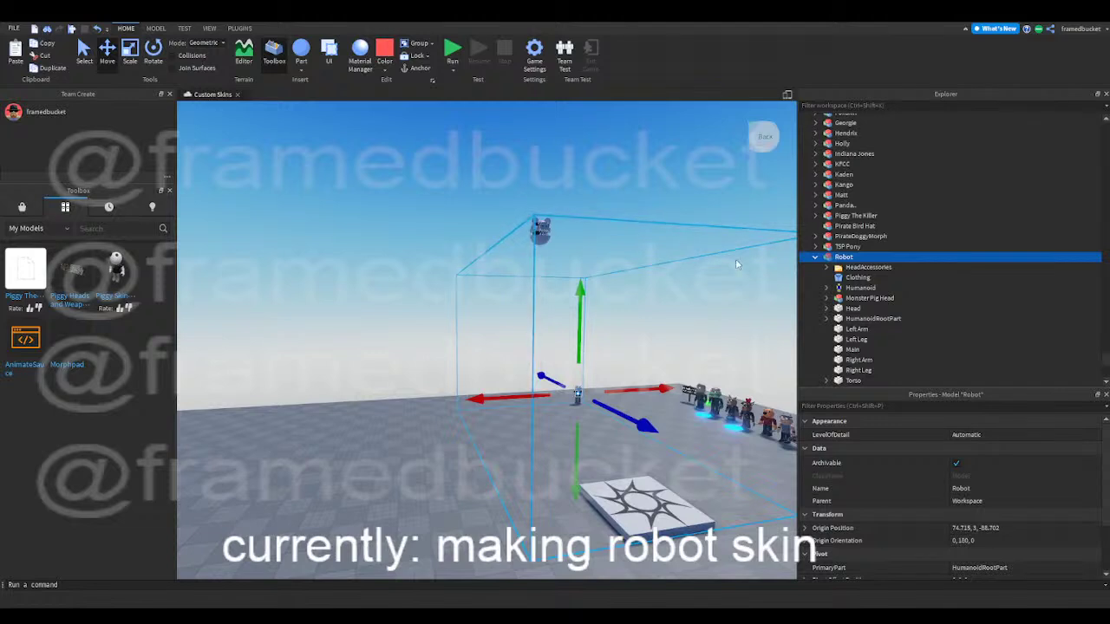
- Select the Monster Pig Head inside the Robot model and check its component parts
{"action": "left_click", "coordinate": [837, 298]}
{"action": "left_click", "coordinate": [827, 298]}
{"action": "scroll", "coordinate": [871, 334], "scroll_direction": "down", "scroll_amount": 6}
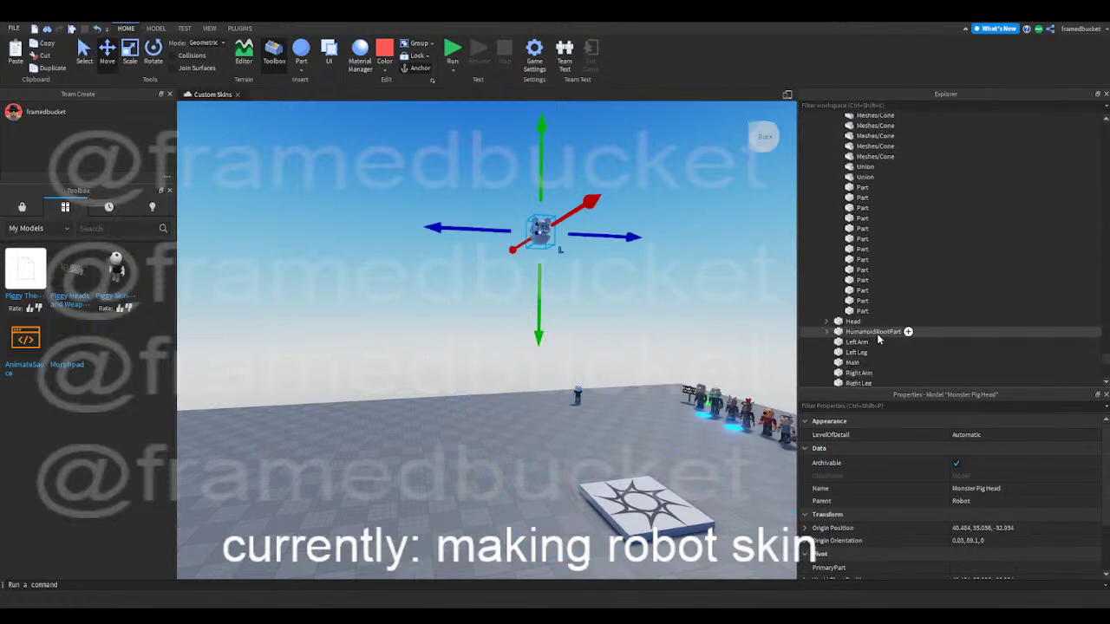
{"action": "scroll", "coordinate": [880, 330], "scroll_direction": "up", "scroll_amount": 5}
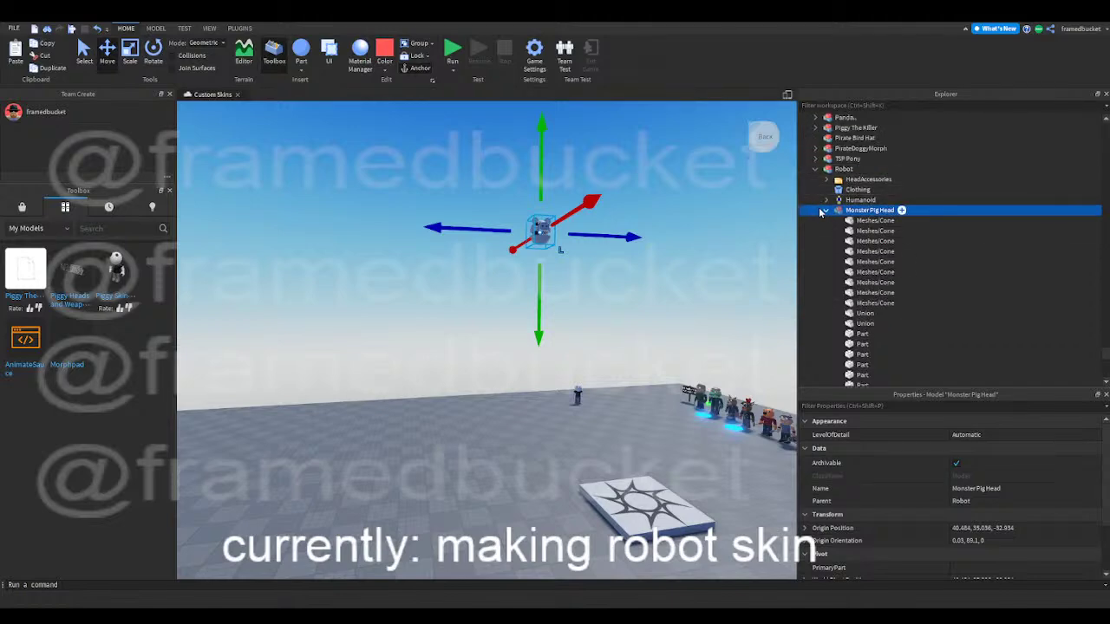
{"action": "left_click", "coordinate": [825, 211]}
- Lower the Monster Pig Head toward the ground and bring it into the area around the Robot body
{"action": "left_click_drag", "start_coordinate": [539, 303], "coordinate": [533, 436]}
{"action": "key", "text": "w"}
{"action": "right_click_drag", "start_coordinate": [539, 368], "coordinate": [439, 290]}
{"action": "left_click_drag", "start_coordinate": [430, 291], "coordinate": [283, 252]}
{"action": "key", "text": "w"}
{"action": "key", "text": "a"}
{"action": "key", "text": "e"}
{"action": "left_click_drag", "start_coordinate": [378, 305], "coordinate": [536, 239]}
{"action": "left_click_drag", "start_coordinate": [487, 300], "coordinate": [486, 366]}
{"action": "key", "text": "w"}
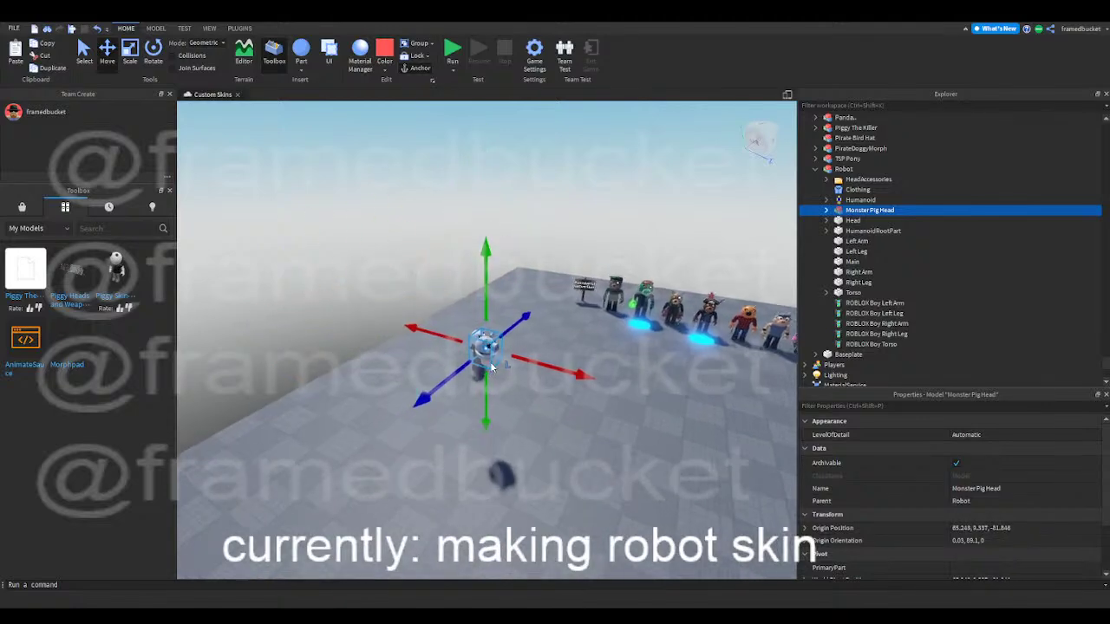
- Bring the Monster Pig Head down to the Robot's head height, a short distance from its body
{"action": "key", "text": "q"}
{"action": "left_click_drag", "start_coordinate": [486, 351], "coordinate": [475, 384]}
{"action": "key", "text": "d"}
{"action": "right_click_drag", "start_coordinate": [476, 386], "coordinate": [476, 391]}
{"action": "left_click_drag", "start_coordinate": [486, 375], "coordinate": [650, 336]}
{"action": "key", "text": "w"}
{"action": "right_click_drag", "start_coordinate": [631, 308], "coordinate": [628, 315]}
{"action": "key", "text": "w"}
{"action": "key", "text": "s"}
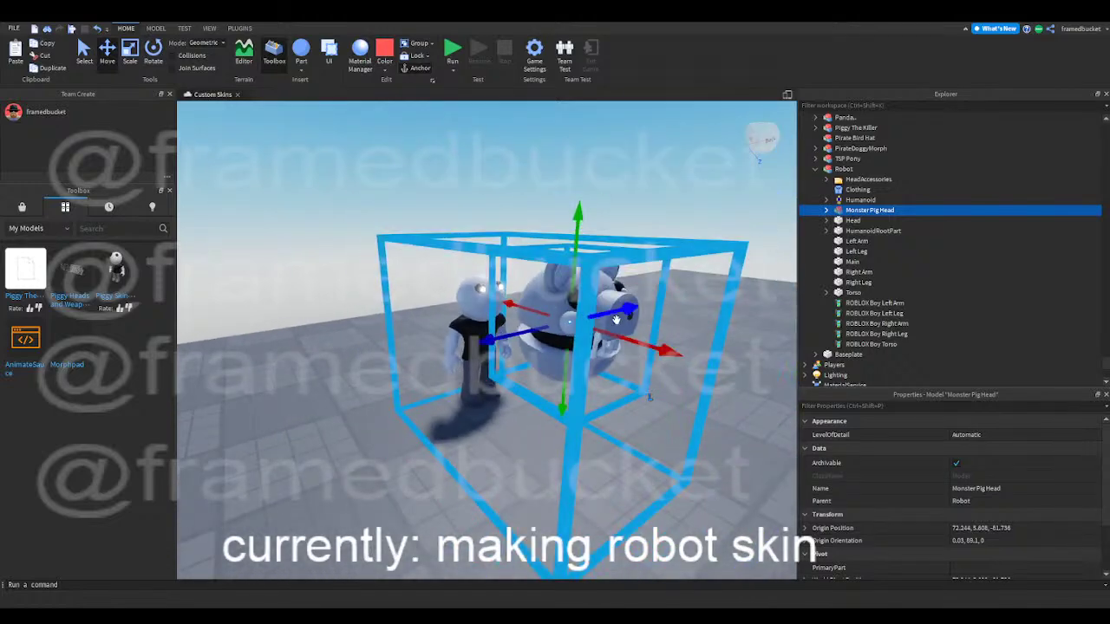
- Centre the Monster Pig Head horizontally over the Robot's torso
{"action": "left_click_drag", "start_coordinate": [512, 306], "coordinate": [392, 267]}
{"action": "key", "text": "w"}
{"action": "right_click_drag", "start_coordinate": [491, 277], "coordinate": [490, 284]}
{"action": "left_click_drag", "start_coordinate": [494, 317], "coordinate": [559, 301]}
{"action": "key", "text": "w"}
{"action": "key", "text": "a"}
{"action": "right_click_drag", "start_coordinate": [559, 302], "coordinate": [513, 324]}
{"action": "key", "text": "w"}
{"action": "left_click_drag", "start_coordinate": [558, 334], "coordinate": [531, 330]}
{"action": "key", "text": "d"}
{"action": "right_click_drag", "start_coordinate": [672, 387], "coordinate": [634, 373]}
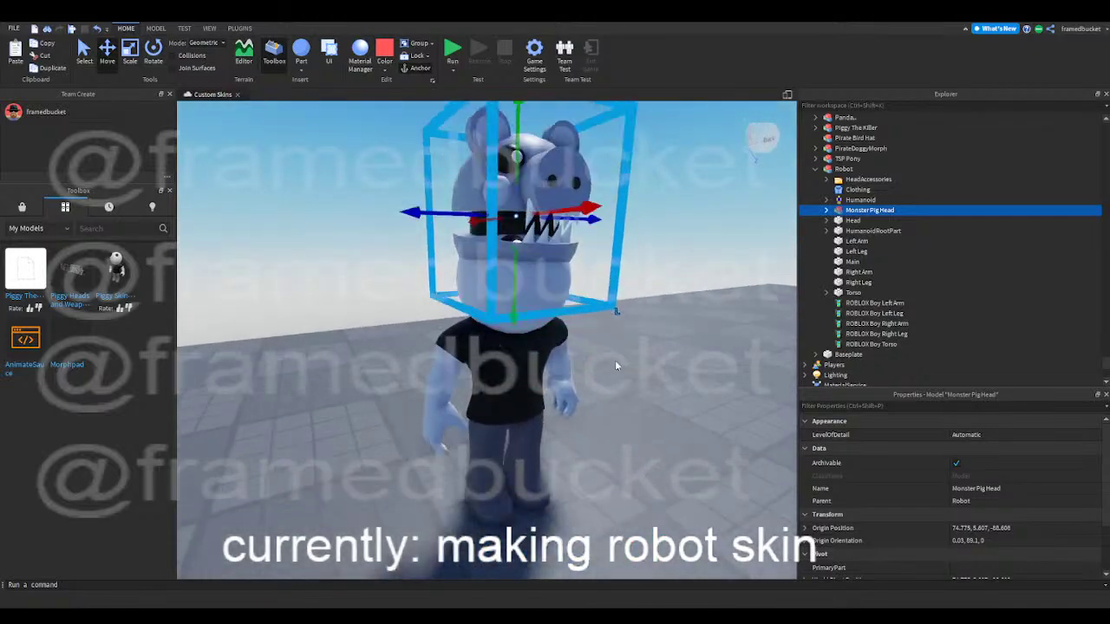
- Lower the Monster Pig Head until it rests on the Robot's shoulders
{"action": "left_click_drag", "start_coordinate": [516, 320], "coordinate": [510, 347]}
{"action": "key", "text": "a"}
{"action": "right_click_drag", "start_coordinate": [510, 347], "coordinate": [513, 350]}
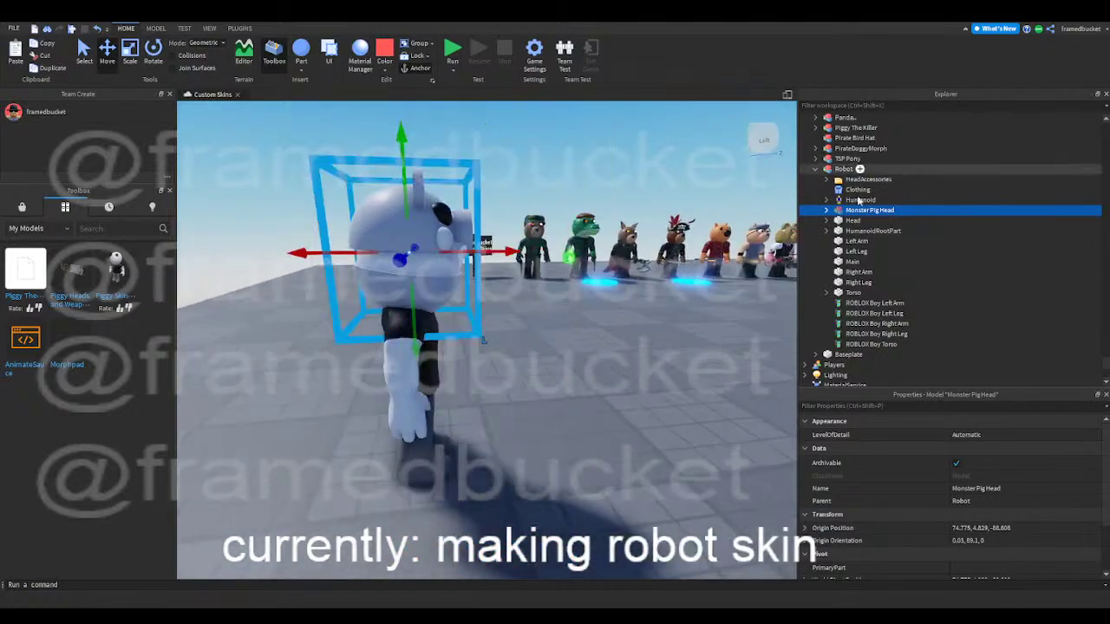
- Delete the HeadAccessories folder and the Main part from the Robot model, leaving the Monster Pig Head in place
{"action": "left_click", "coordinate": [863, 179]}
{"action": "key", "text": "Delete"}
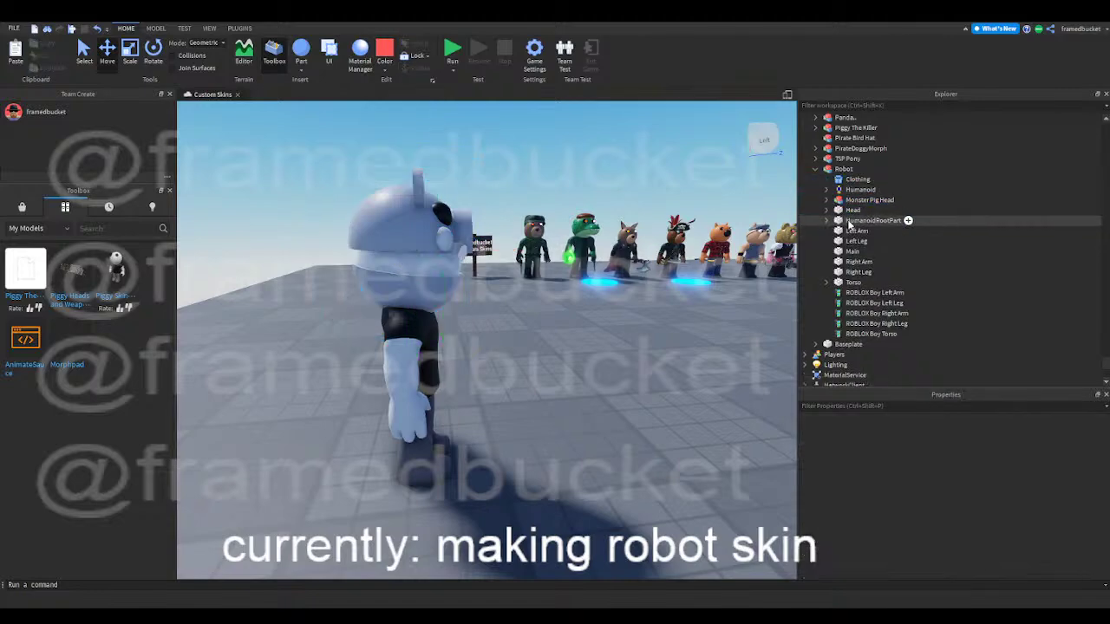
{"action": "left_click", "coordinate": [853, 250]}
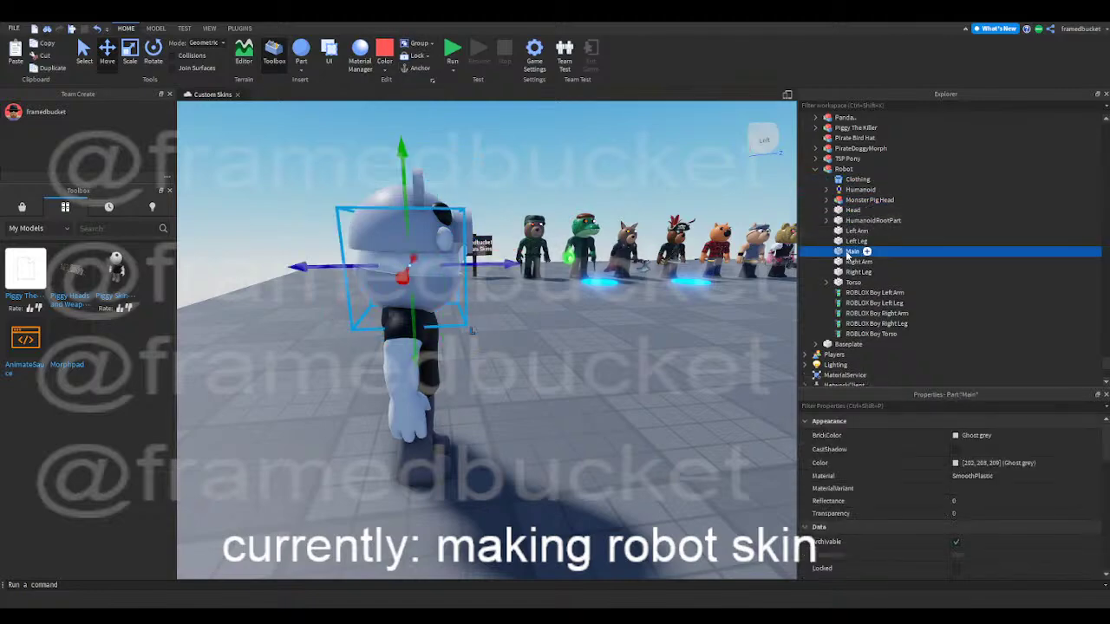
{"action": "key", "text": "Delete"}
{"action": "left_click", "coordinate": [860, 201]}
{"action": "left_click", "coordinate": [595, 483]}
{"action": "right_click_drag", "start_coordinate": [595, 483], "coordinate": [592, 478]}
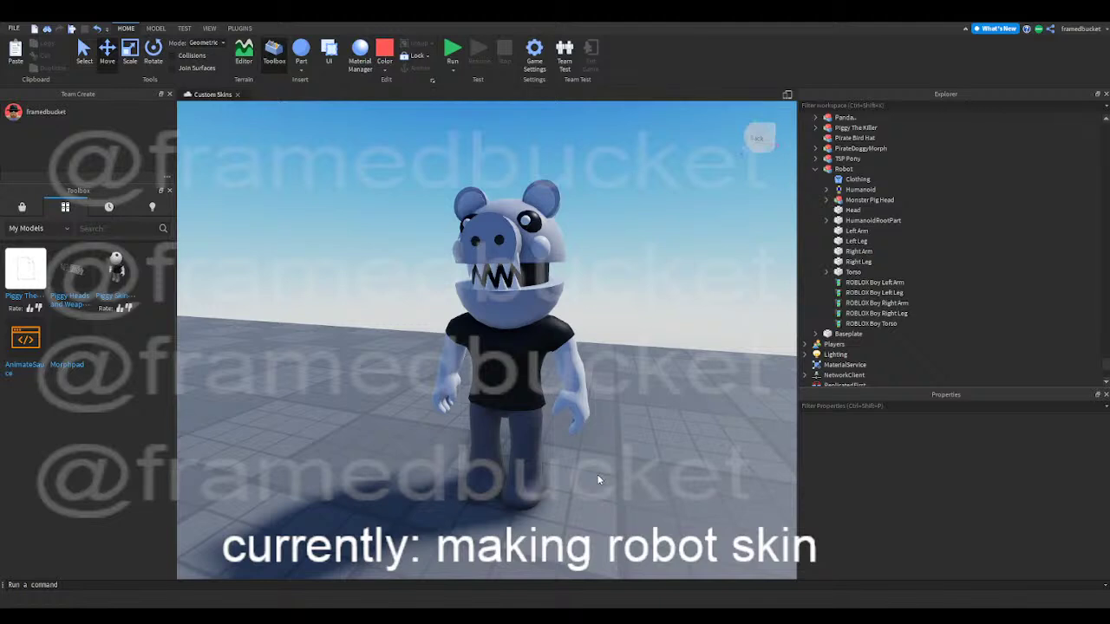
- Try moving the Monster Pig Head's upper Union sideways, and undo the move
{"action": "left_click", "coordinate": [843, 169]}
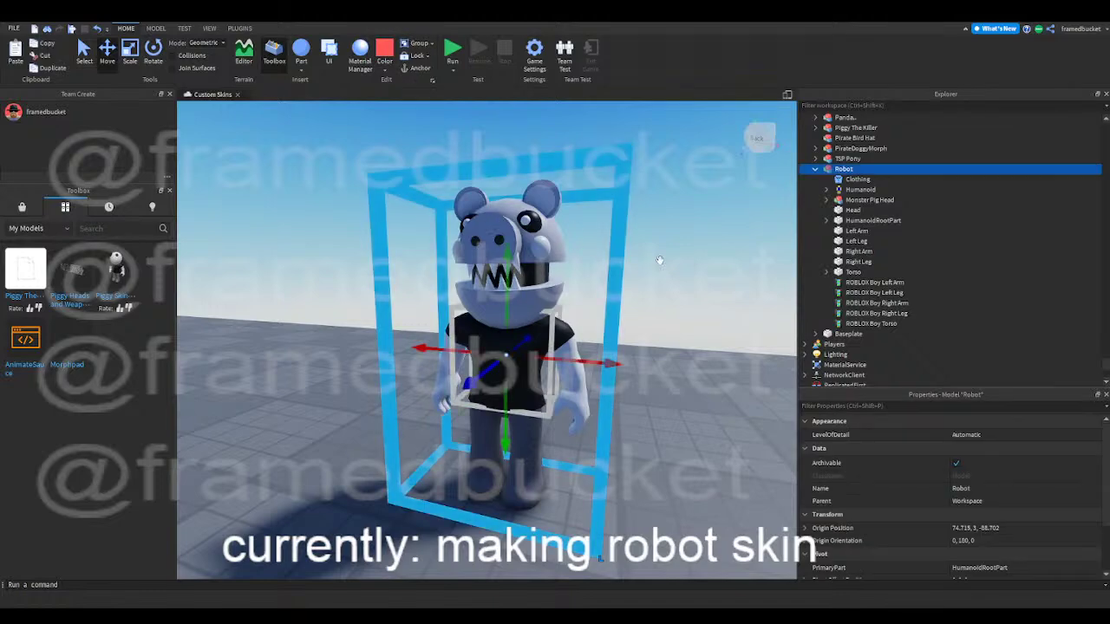
{"action": "left_click", "coordinate": [826, 199]}
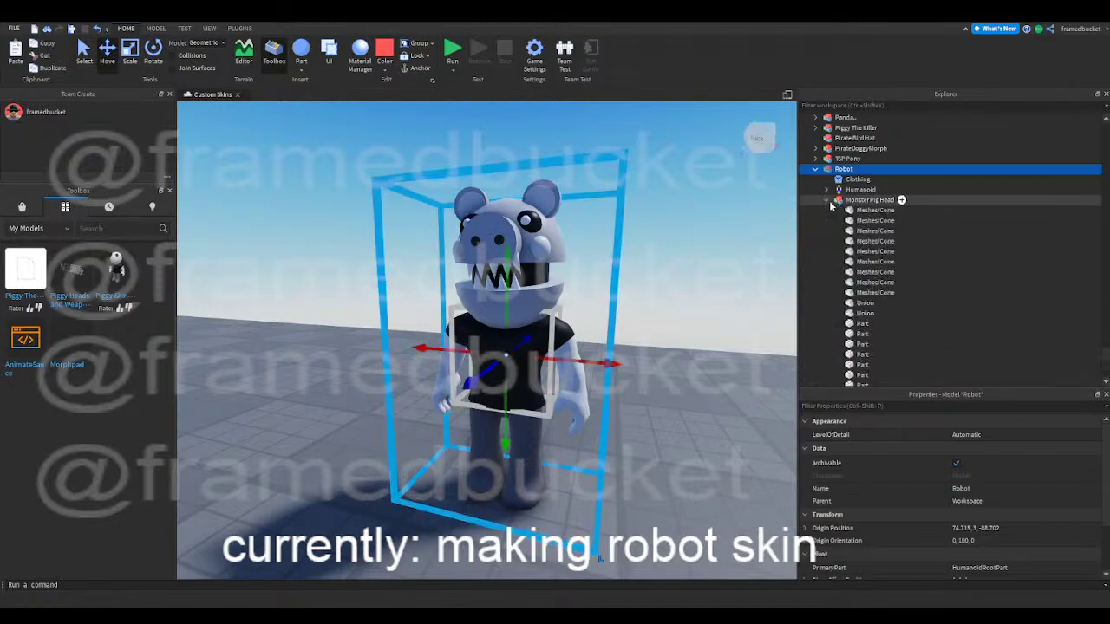
{"action": "left_click", "coordinate": [865, 231]}
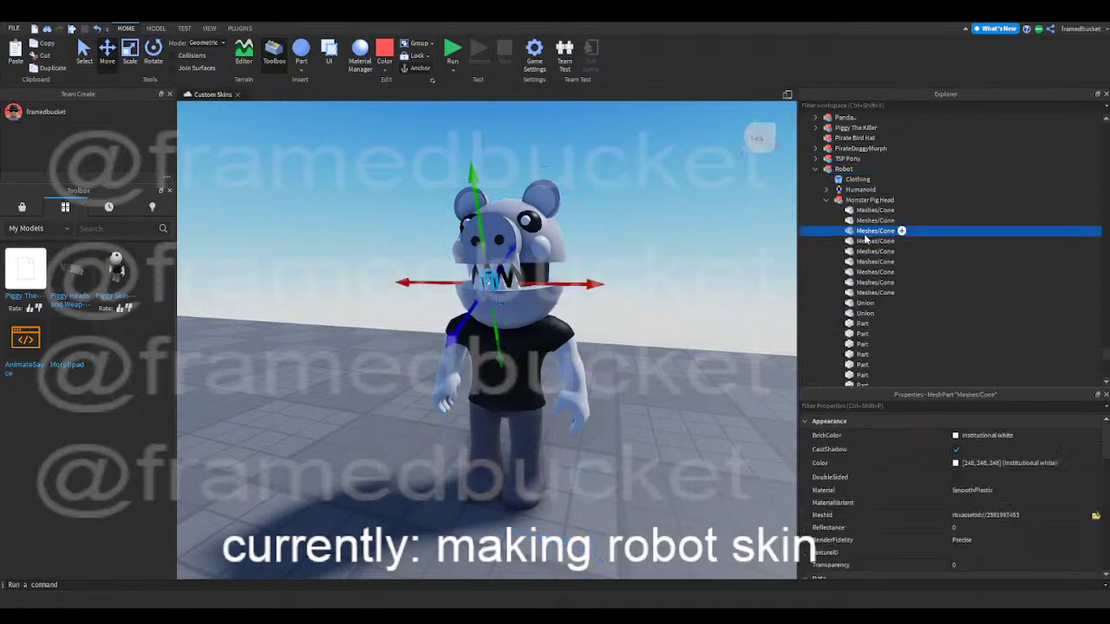
{"action": "left_click", "coordinate": [864, 302]}
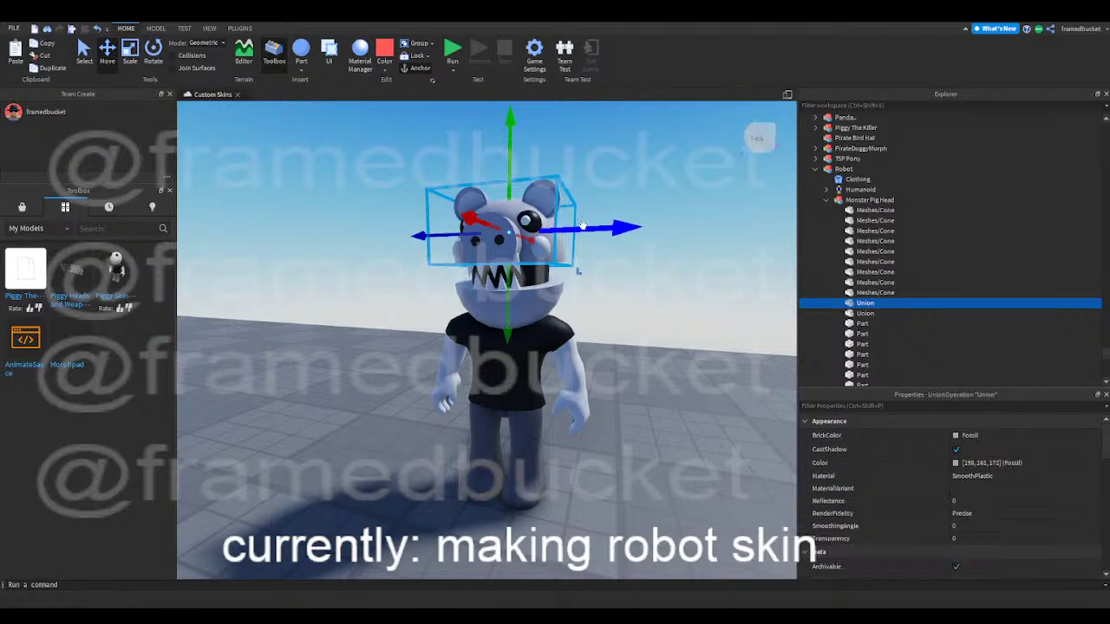
{"action": "left_click_drag", "start_coordinate": [581, 226], "coordinate": [659, 235]}
{"action": "key", "text": "ctrl+z"}
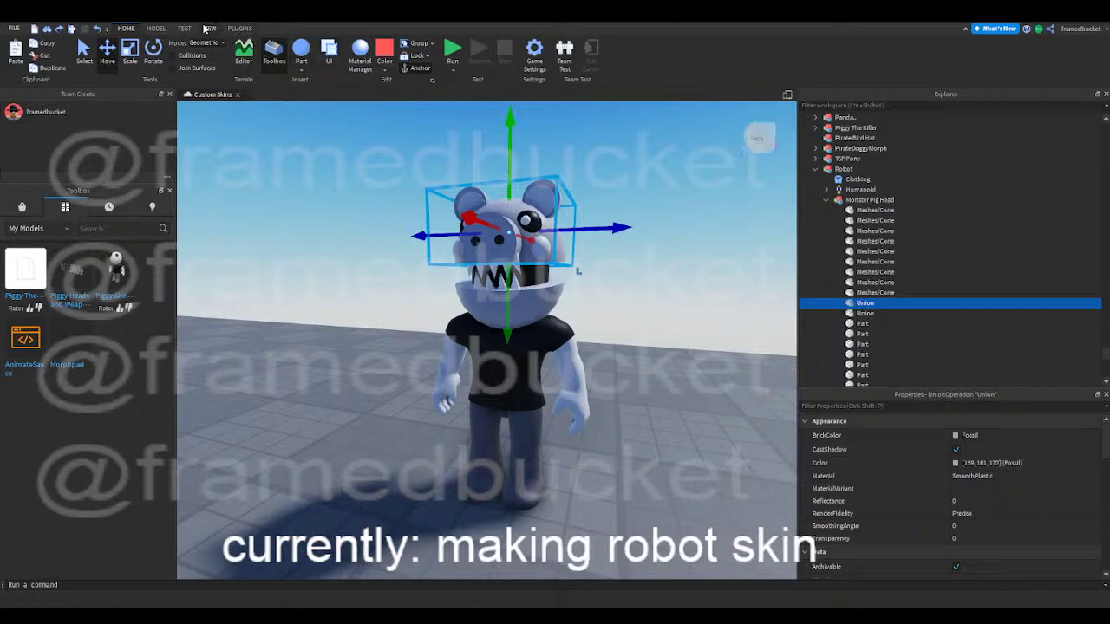
- Open the Material Manager, enlarge it, and look through the available materials for one to use on the robot head
{"action": "left_click", "coordinate": [358, 61]}
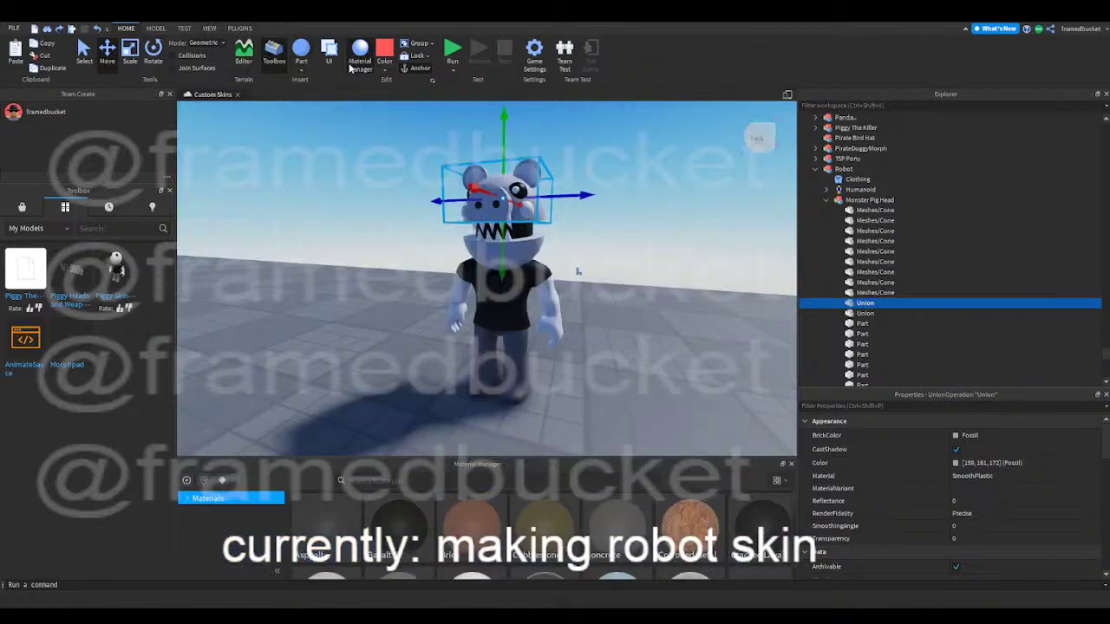
{"action": "left_click", "coordinate": [473, 520]}
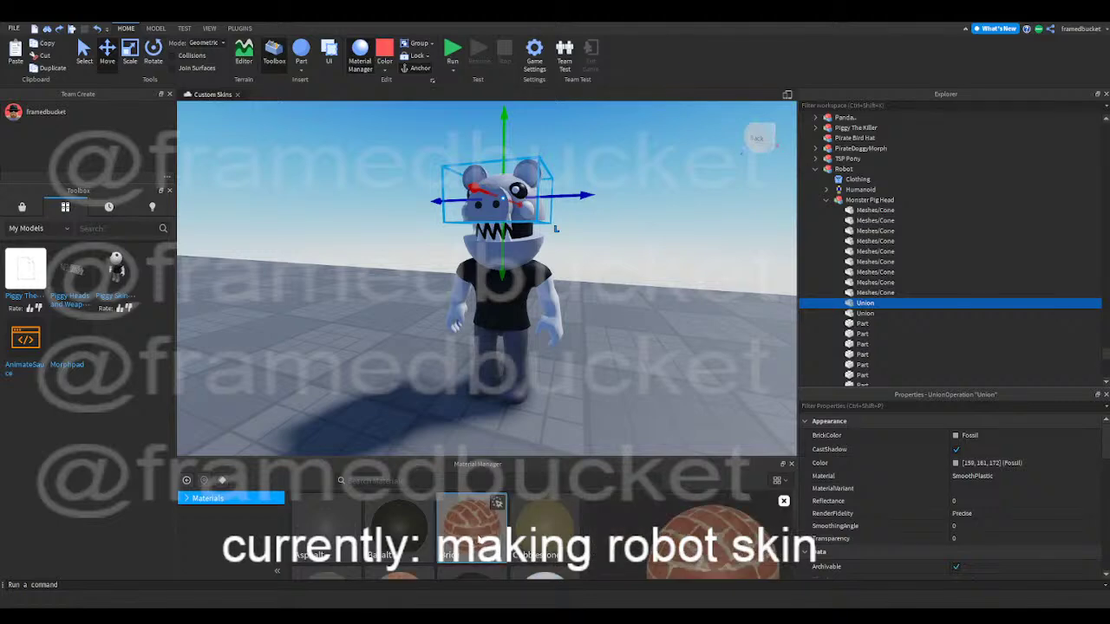
{"action": "scroll", "coordinate": [479, 539], "scroll_direction": "down", "scroll_amount": 3}
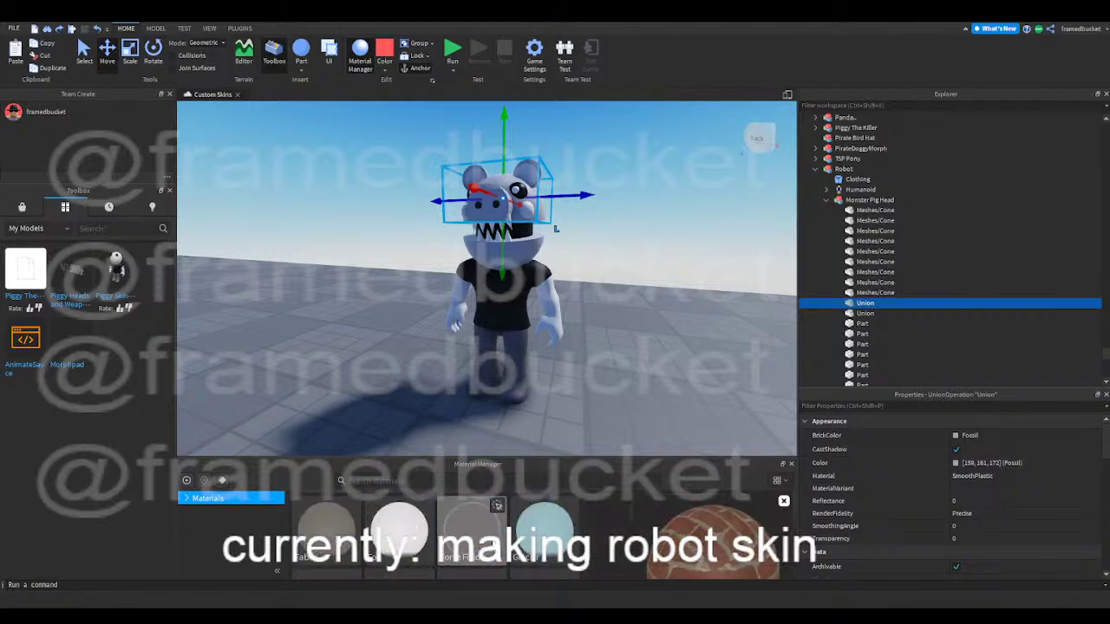
{"action": "left_click", "coordinate": [632, 455]}
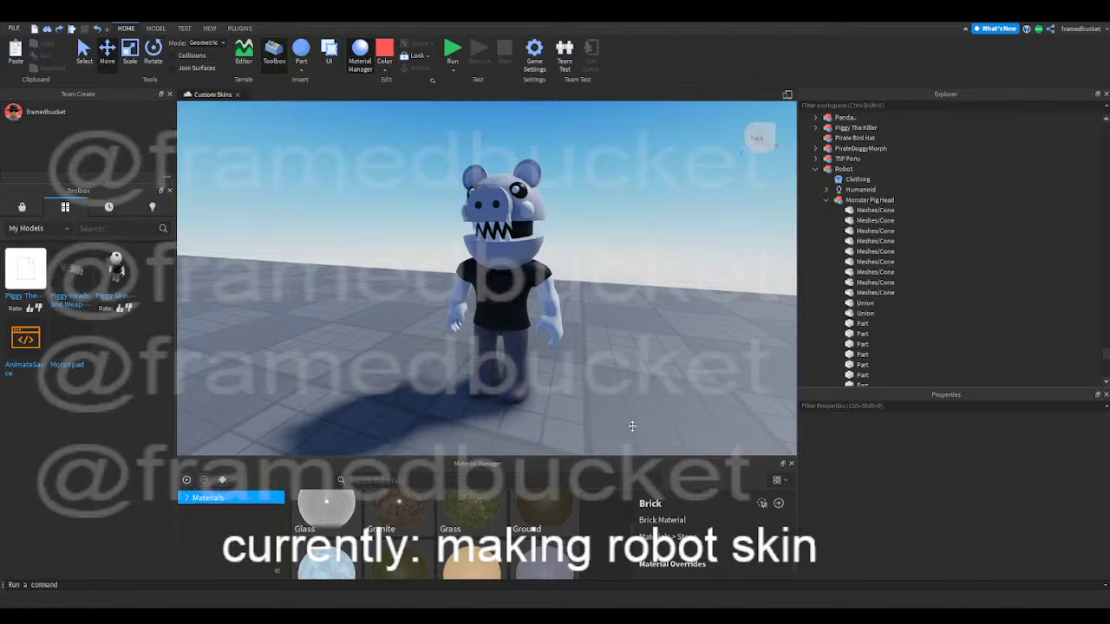
{"action": "left_click_drag", "start_coordinate": [630, 457], "coordinate": [630, 394]}
{"action": "scroll", "coordinate": [512, 486], "scroll_direction": "down", "scroll_amount": 5}
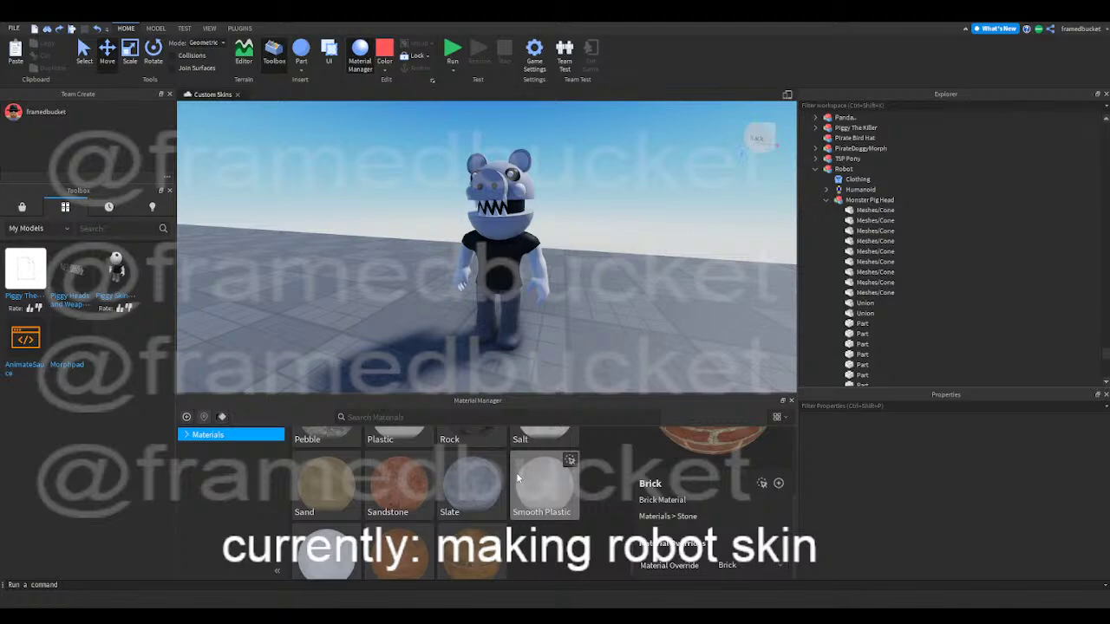
{"action": "scroll", "coordinate": [499, 504], "scroll_direction": "up", "scroll_amount": 5}
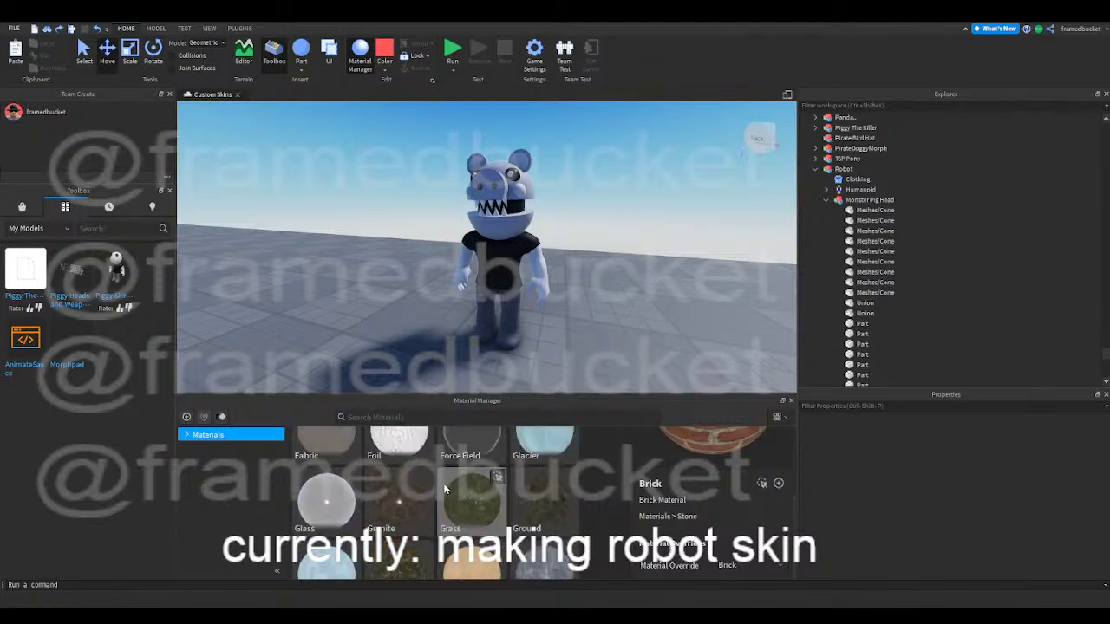
{"action": "scroll", "coordinate": [446, 490], "scroll_direction": "up", "scroll_amount": 3}
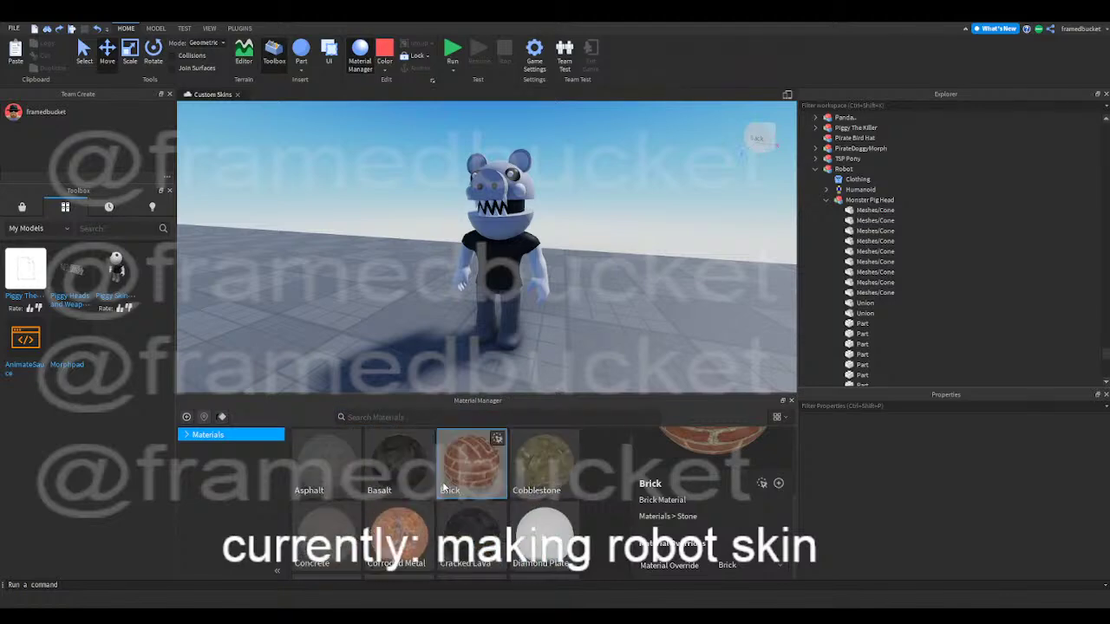
- Try the Asphalt material on the Monster Pig Head's upper Union and inspect the surface up close
{"action": "left_click", "coordinate": [317, 468]}
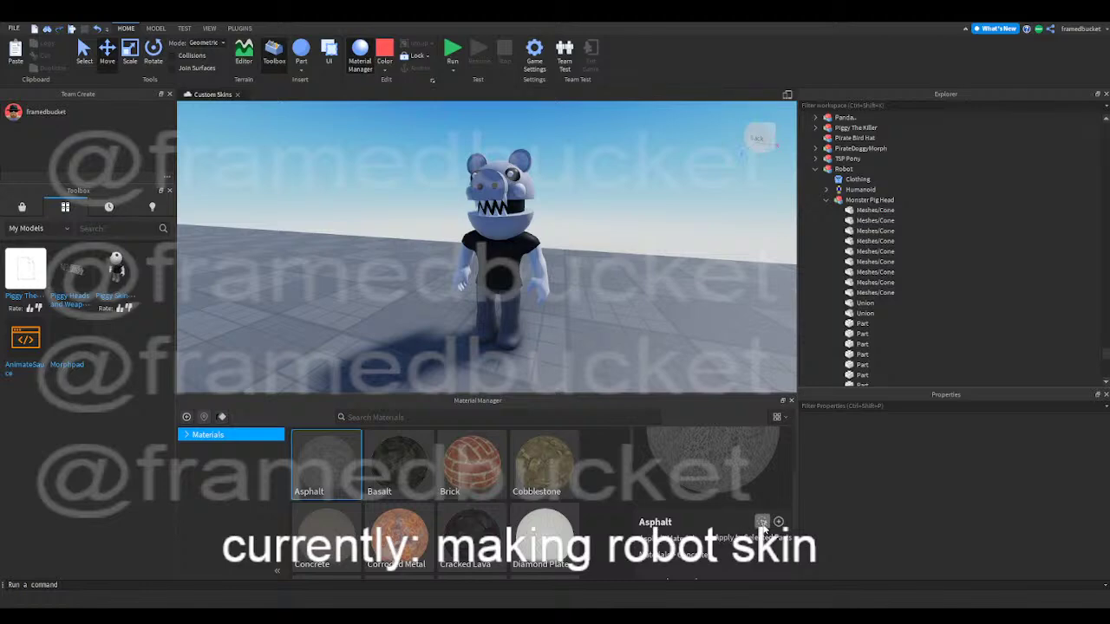
{"action": "left_click", "coordinate": [498, 277]}
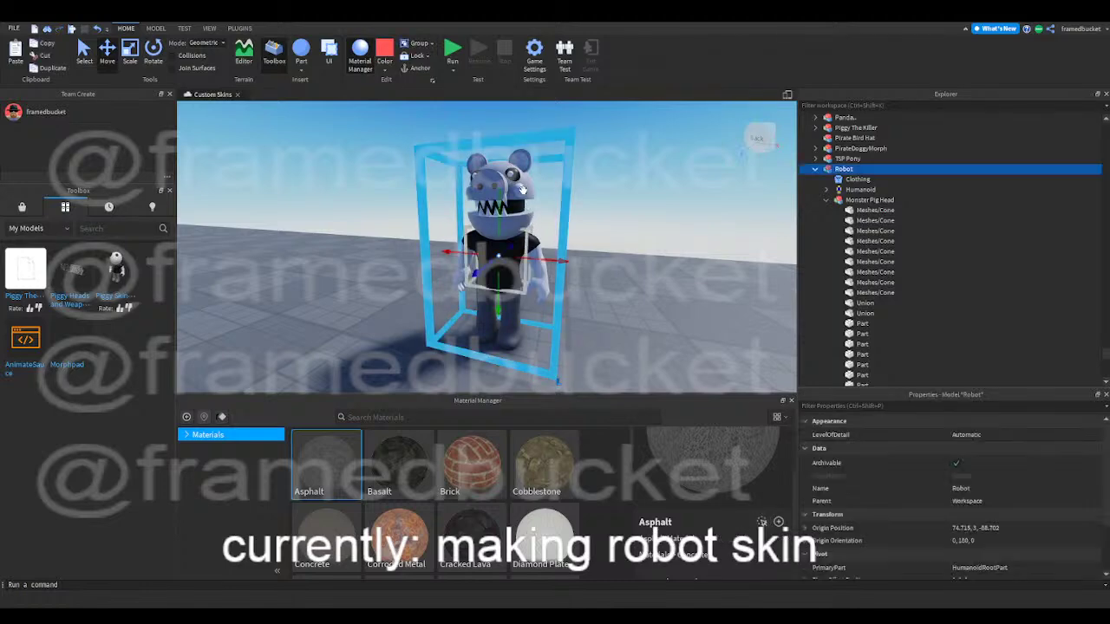
{"action": "left_click", "coordinate": [864, 303]}
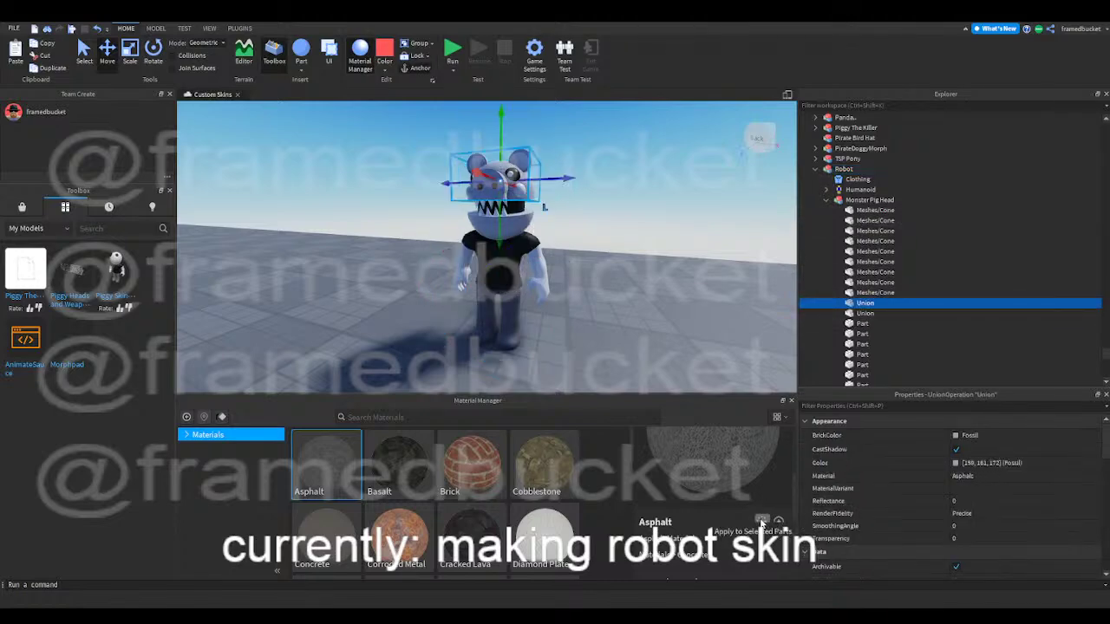
{"action": "right_click_drag", "start_coordinate": [680, 243], "coordinate": [681, 244]}
{"action": "key", "text": "w"}
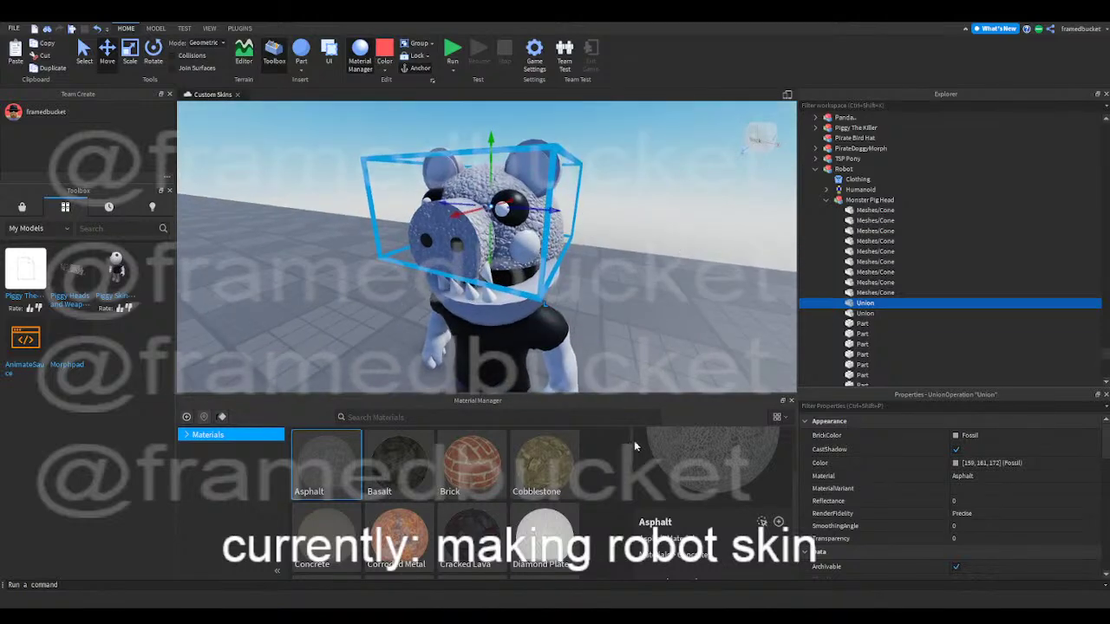
- Try the Basalt and Cracked Lava materials on the Monster Pig Head's upper Union
{"action": "left_click", "coordinate": [399, 463]}
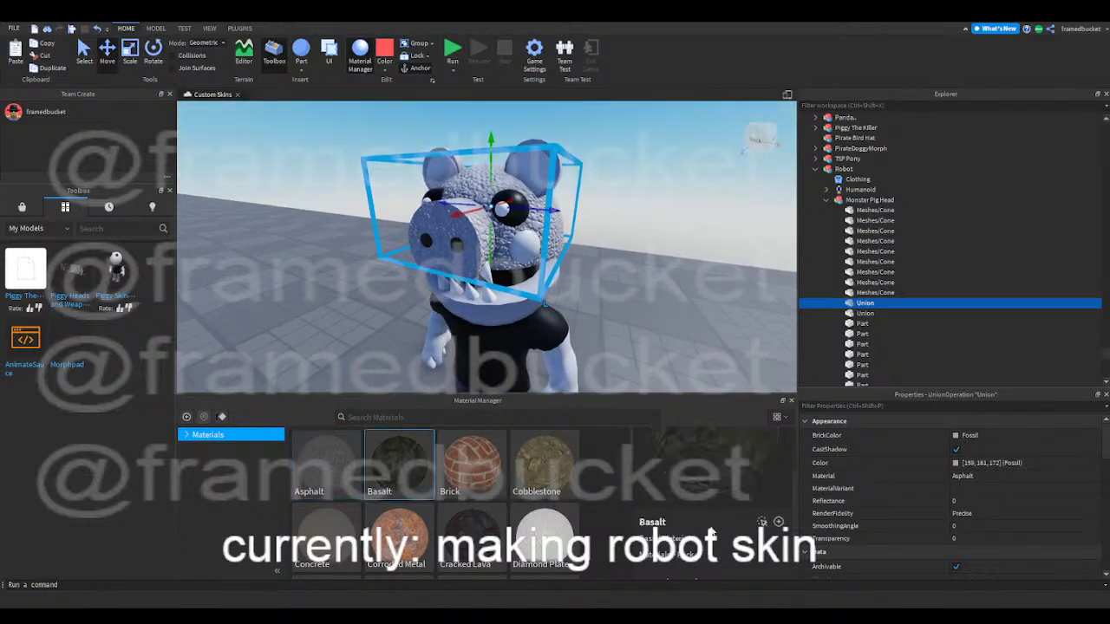
{"action": "left_click", "coordinate": [762, 522]}
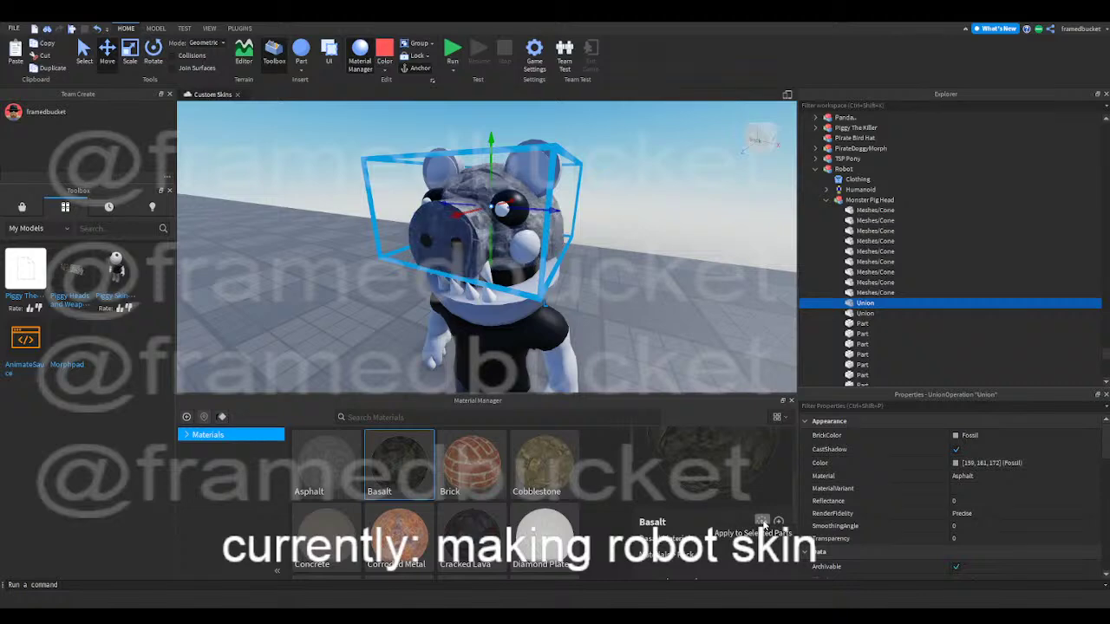
{"action": "scroll", "coordinate": [398, 514], "scroll_direction": "down", "scroll_amount": 2}
{"action": "left_click", "coordinate": [472, 457]}
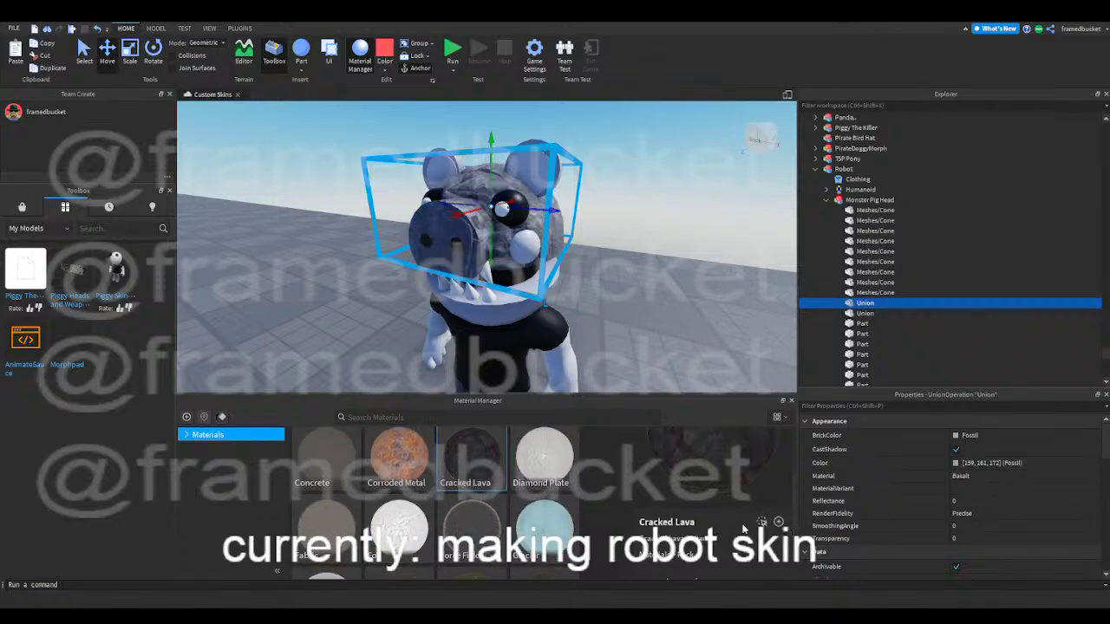
{"action": "left_click", "coordinate": [761, 522]}
{"action": "right_click_drag", "start_coordinate": [595, 290], "coordinate": [594, 283]}
{"action": "scroll", "coordinate": [593, 282], "scroll_direction": "down", "scroll_amount": 3}
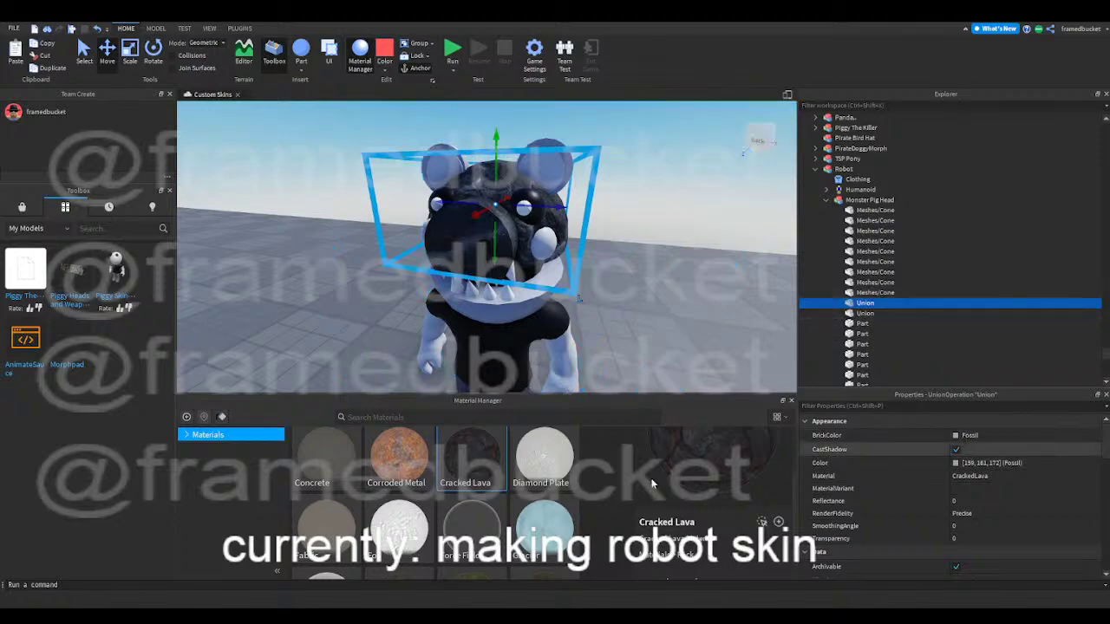
- Set the upper Union's material back to SmoothPlastic and close the Material Manager
{"action": "scroll", "coordinate": [348, 477], "scroll_direction": "up", "scroll_amount": 2}
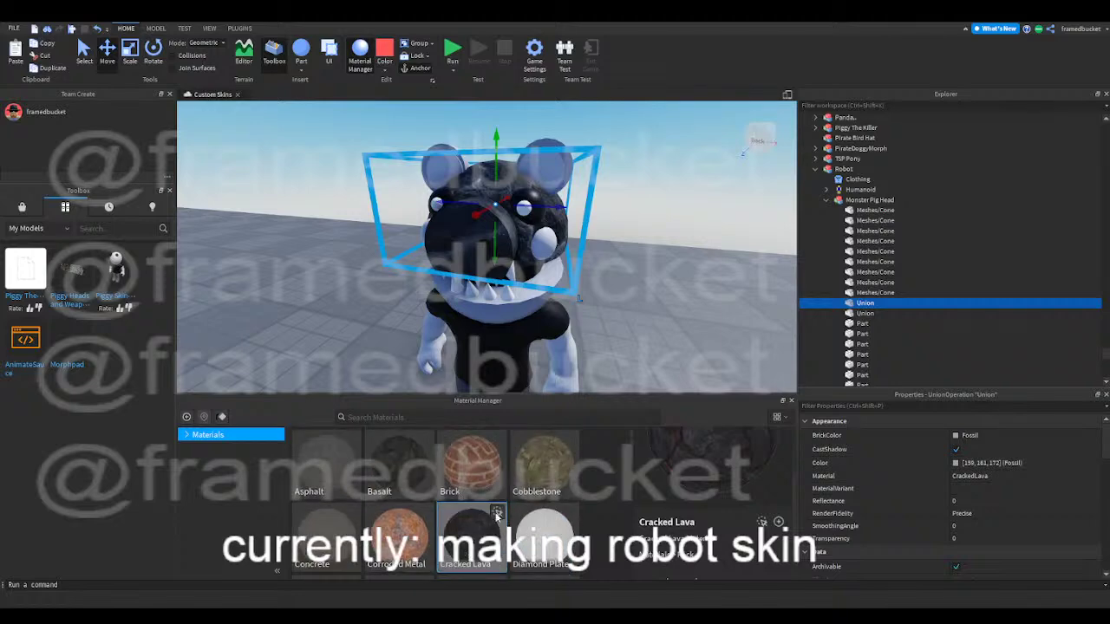
{"action": "scroll", "coordinate": [492, 520], "scroll_direction": "down", "scroll_amount": 10}
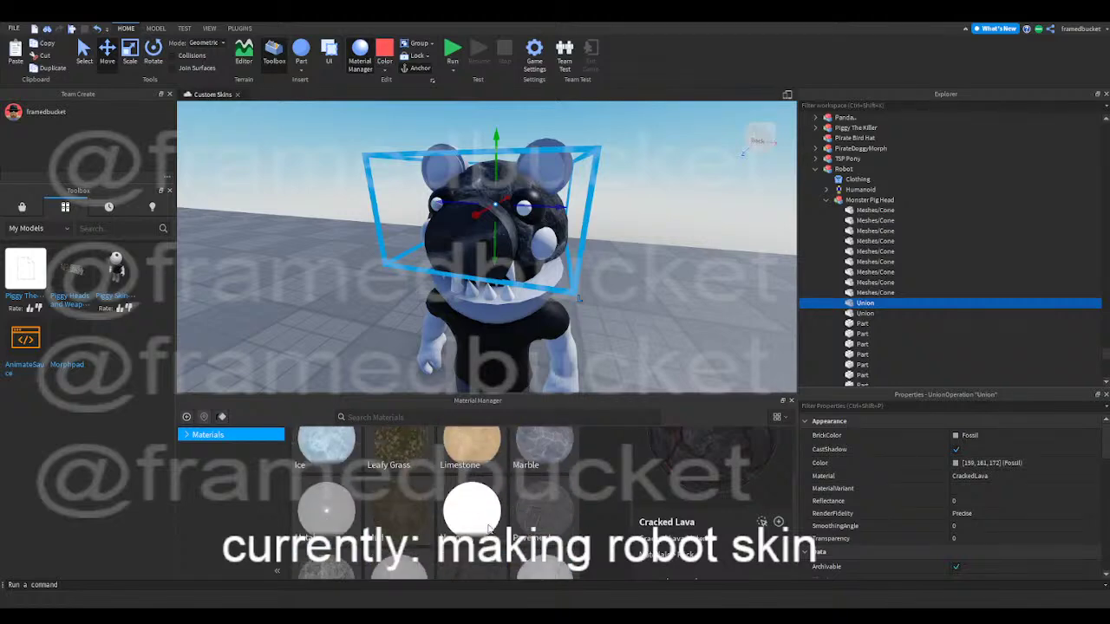
{"action": "left_click", "coordinate": [983, 478]}
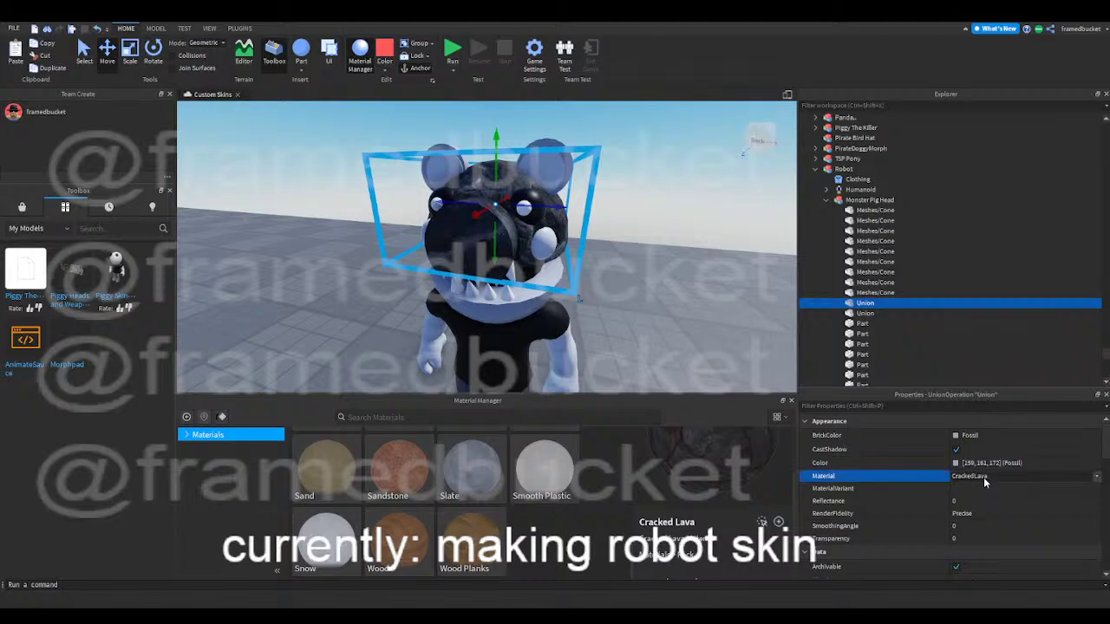
{"action": "left_click", "coordinate": [968, 499]}
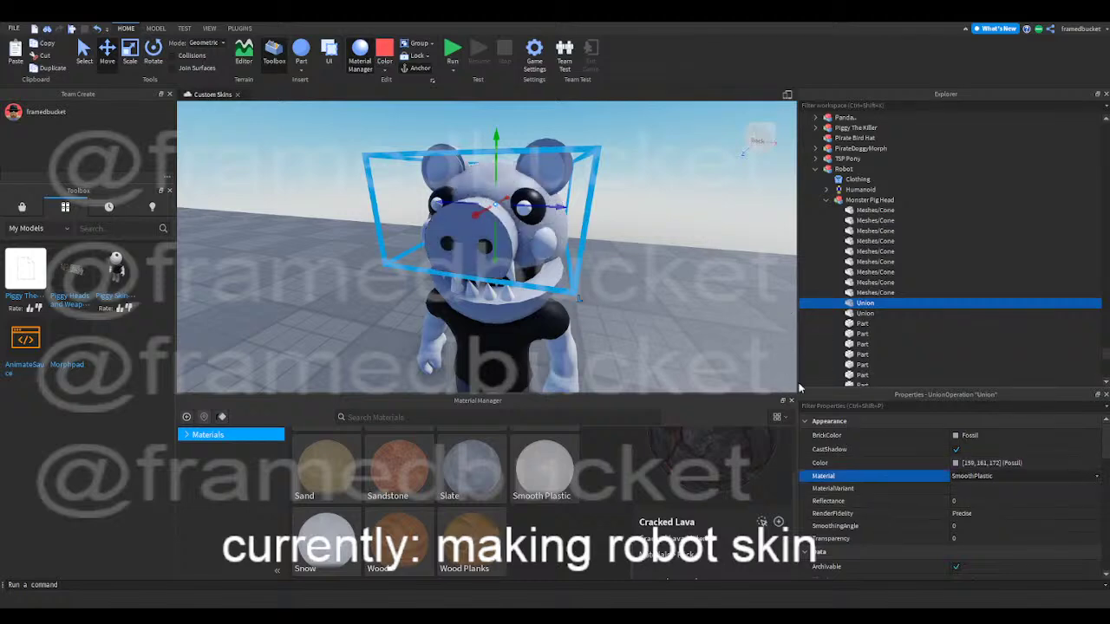
{"action": "left_click", "coordinate": [710, 292]}
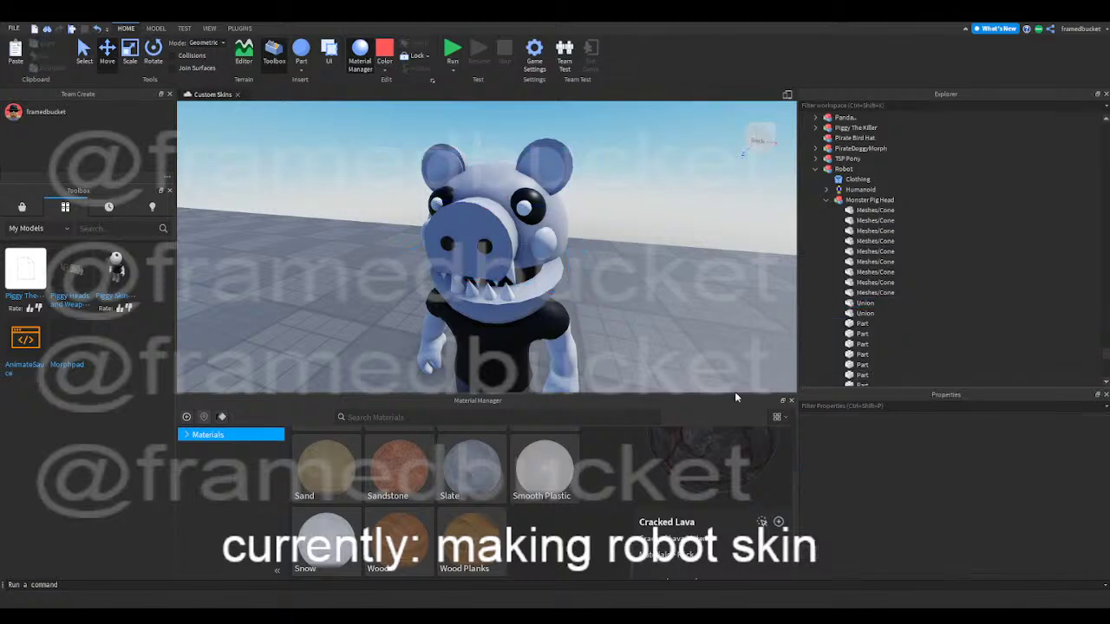
{"action": "left_click", "coordinate": [791, 401]}
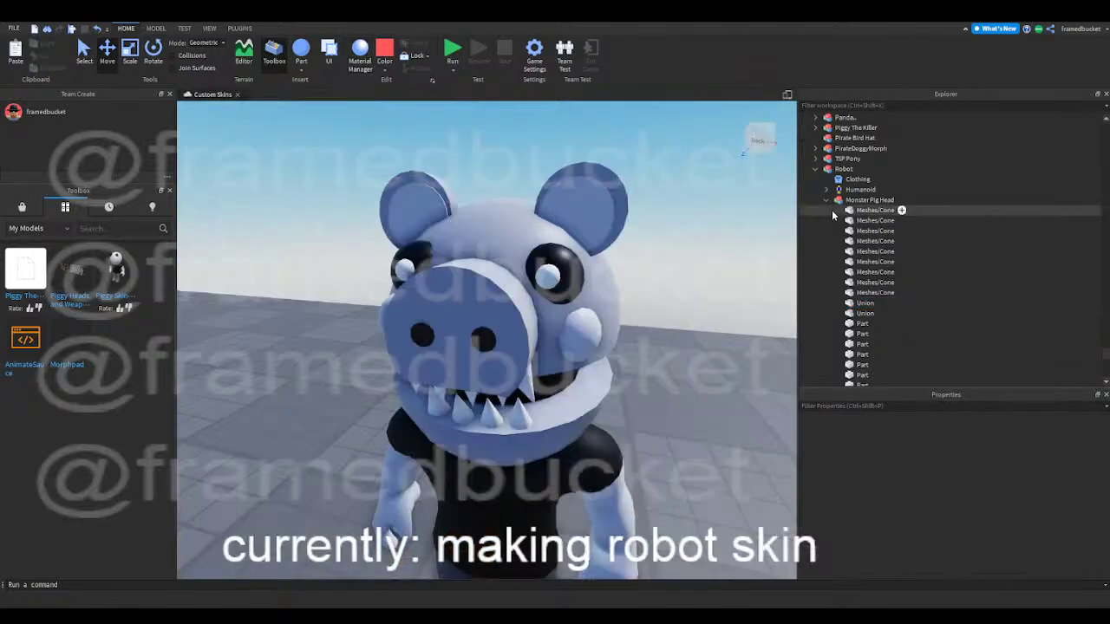
- Collapse the Robot model and the PiggyHeads/Weapons folder in the Workspace tree
{"action": "scroll", "coordinate": [1004, 241], "scroll_direction": "up", "scroll_amount": 5}
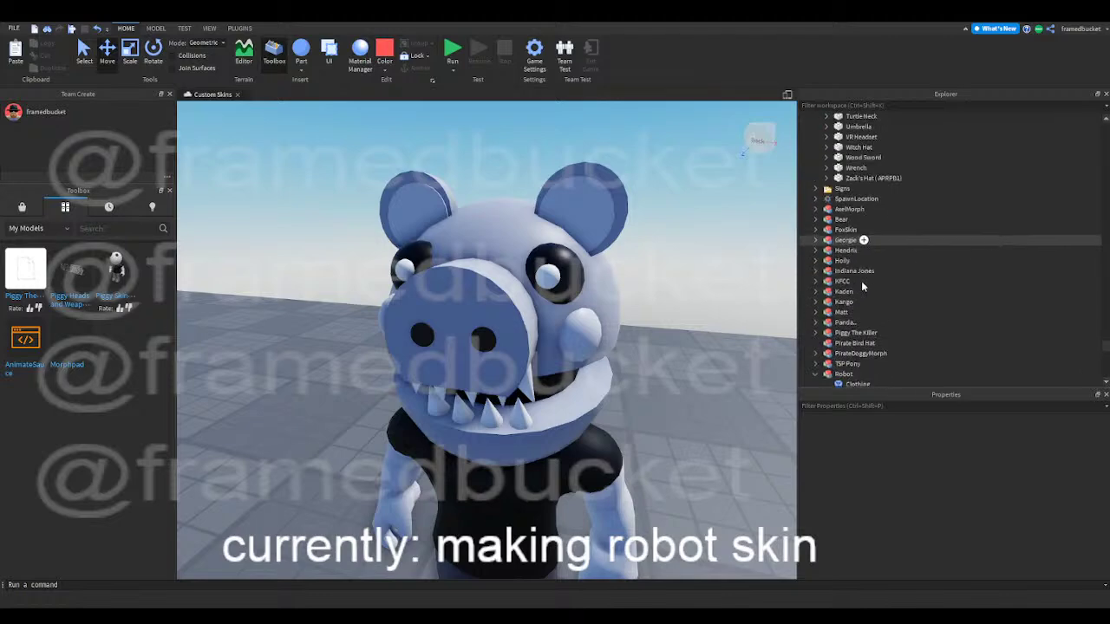
{"action": "left_click", "coordinate": [817, 345]}
{"action": "scroll", "coordinate": [870, 263], "scroll_direction": "up", "scroll_amount": 13}
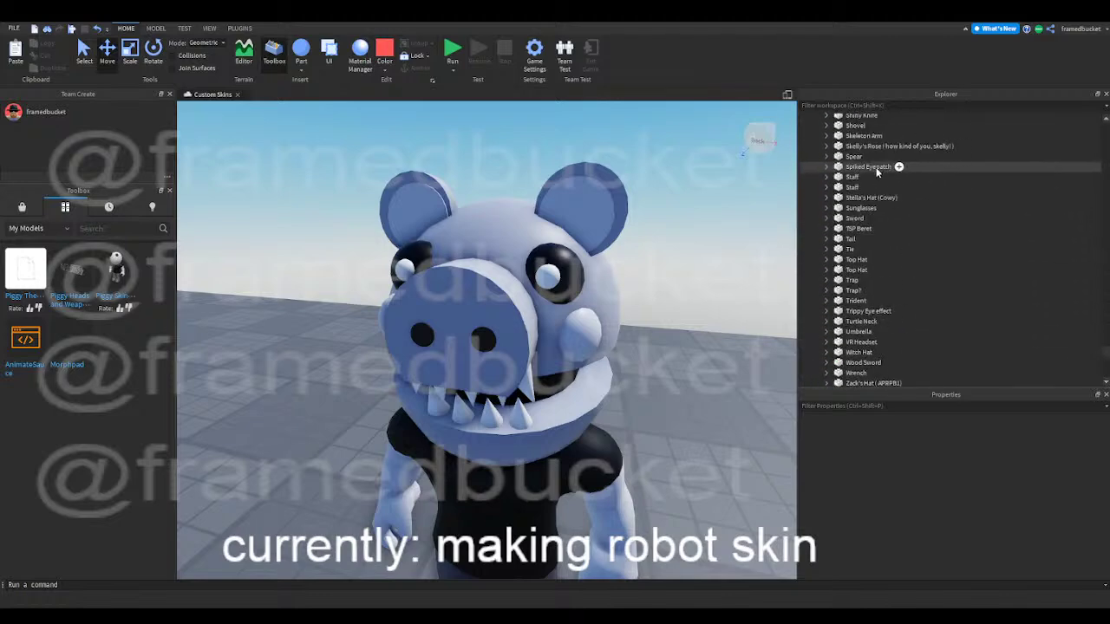
{"action": "left_click_drag", "start_coordinate": [1107, 328], "coordinate": [1102, 121]}
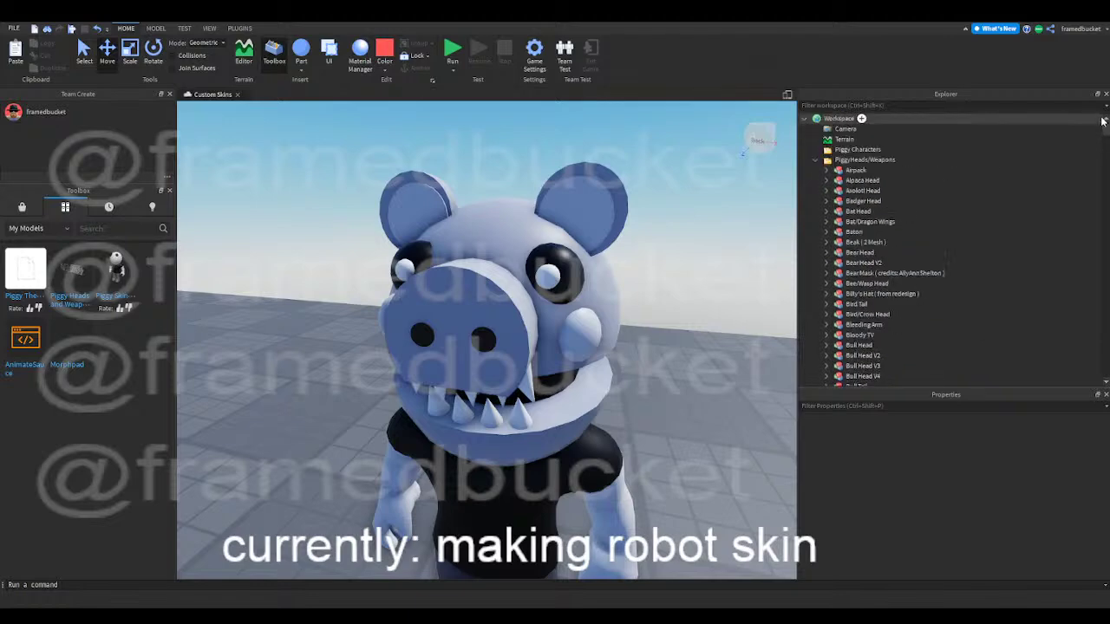
{"action": "left_click", "coordinate": [813, 162]}
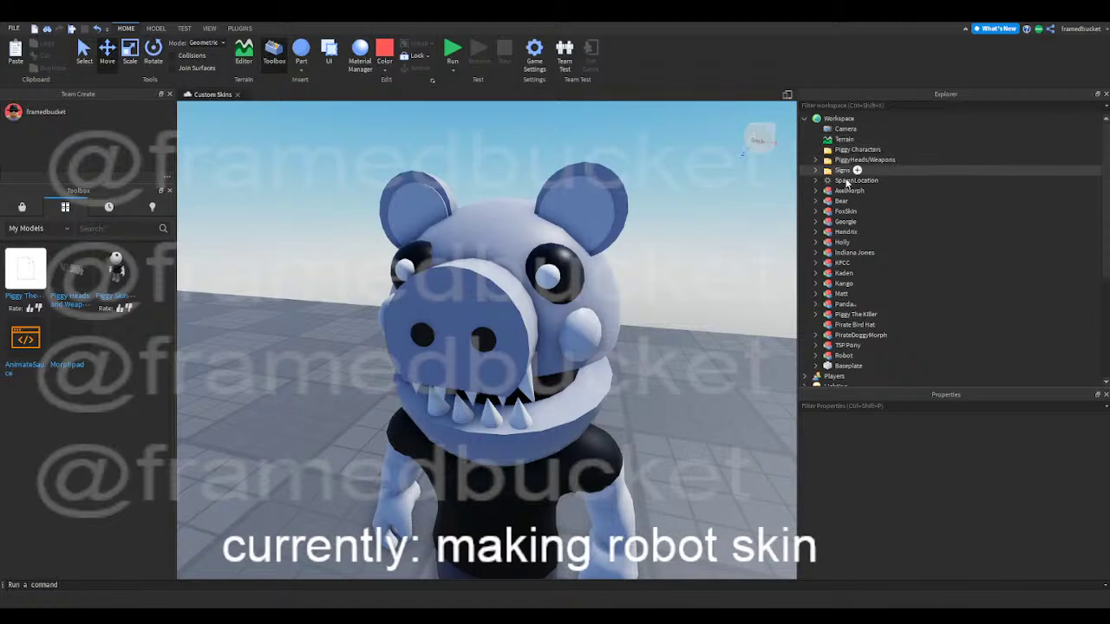
{"action": "scroll", "coordinate": [847, 182], "scroll_direction": "down", "scroll_amount": 2}
{"action": "scroll", "coordinate": [846, 182], "scroll_direction": "up", "scroll_amount": 2}
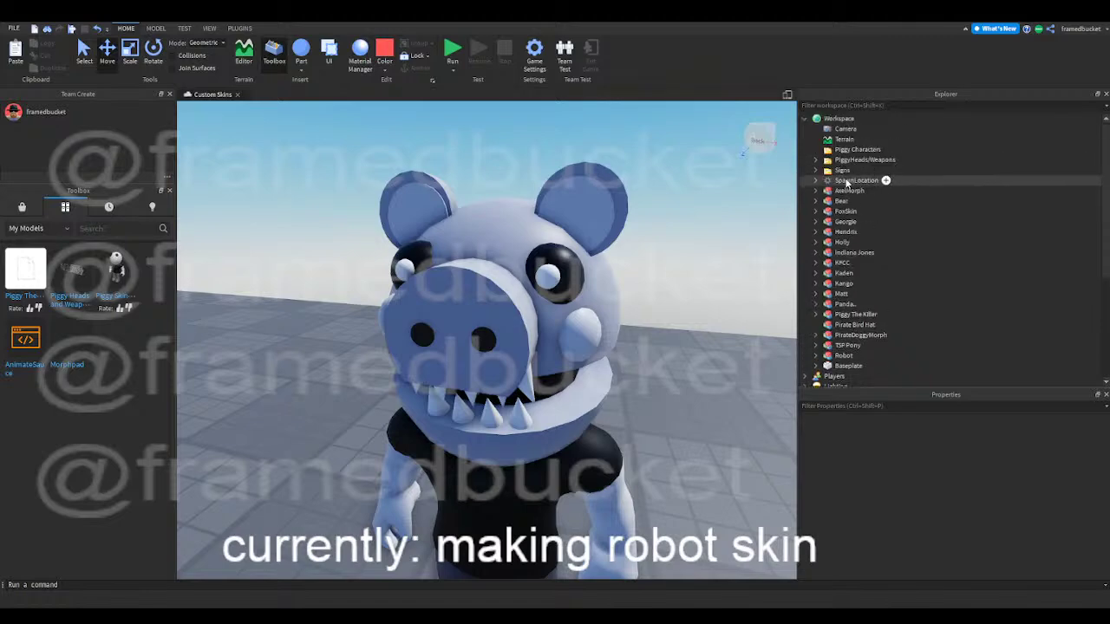
- Filter the object tree for "mater" and select MaterialService to examine its properties
{"action": "left_click", "coordinate": [837, 121]}
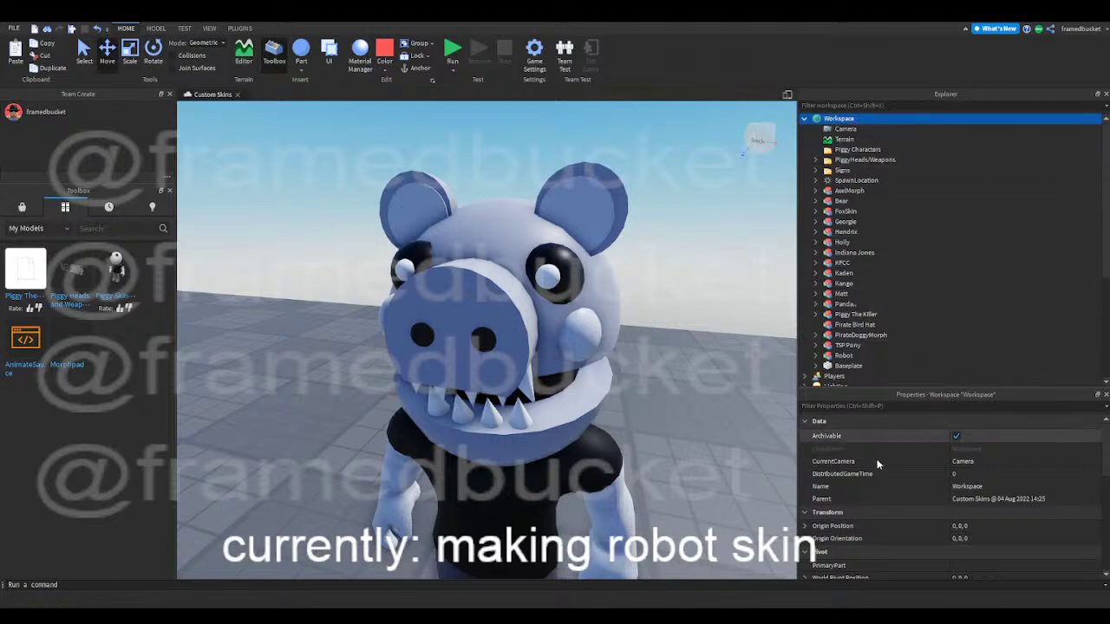
{"action": "scroll", "coordinate": [875, 464], "scroll_direction": "down", "scroll_amount": 1}
{"action": "scroll", "coordinate": [877, 433], "scroll_direction": "up", "scroll_amount": 1}
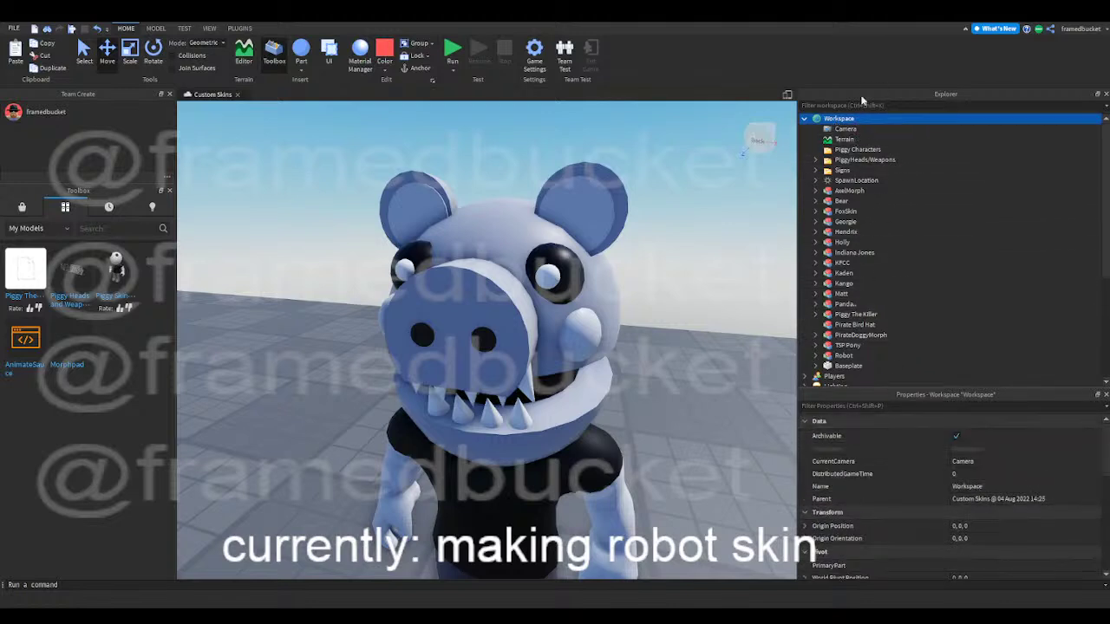
{"action": "left_click", "coordinate": [861, 104]}
{"action": "type", "text": "mater"}
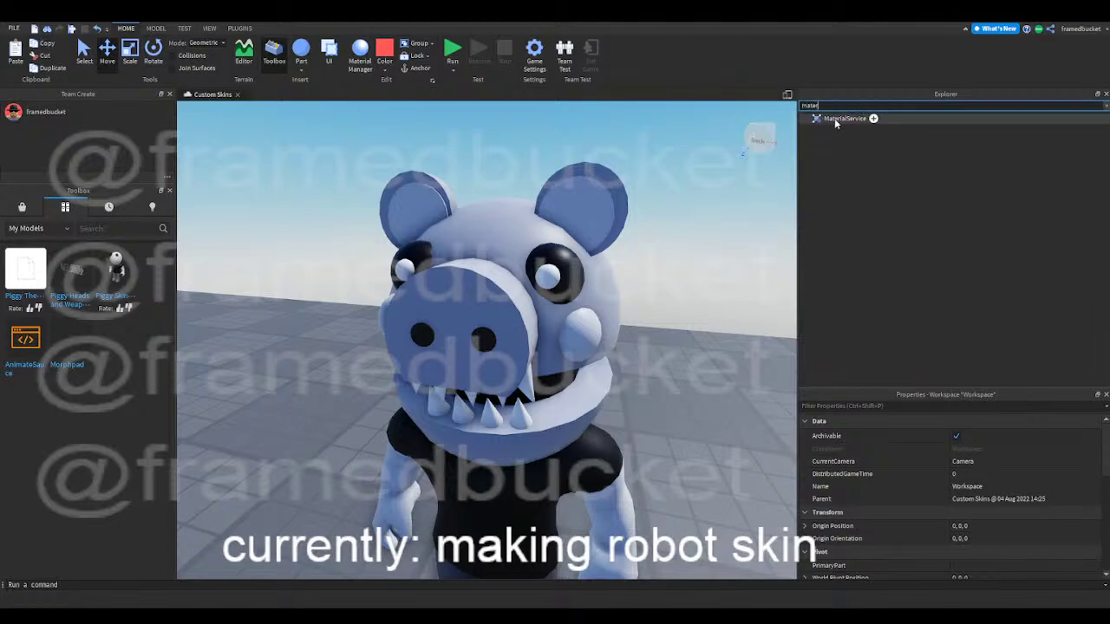
{"action": "left_click", "coordinate": [832, 118]}
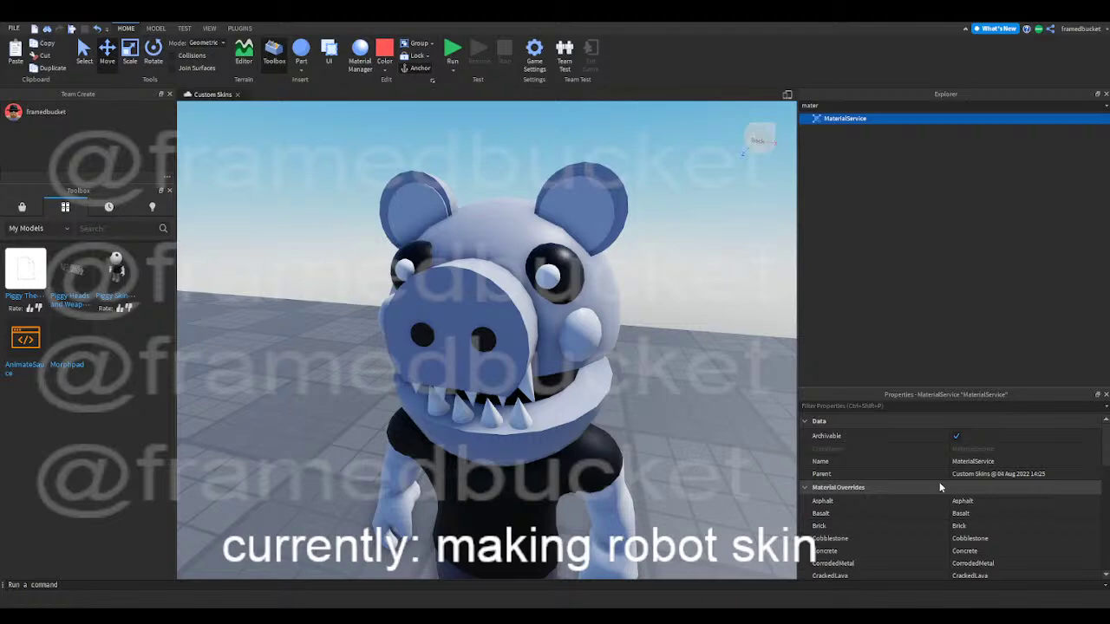
- Review MaterialService's material overrides and its Use2022Materials setting
{"action": "scroll", "coordinate": [939, 488], "scroll_direction": "down", "scroll_amount": 3}
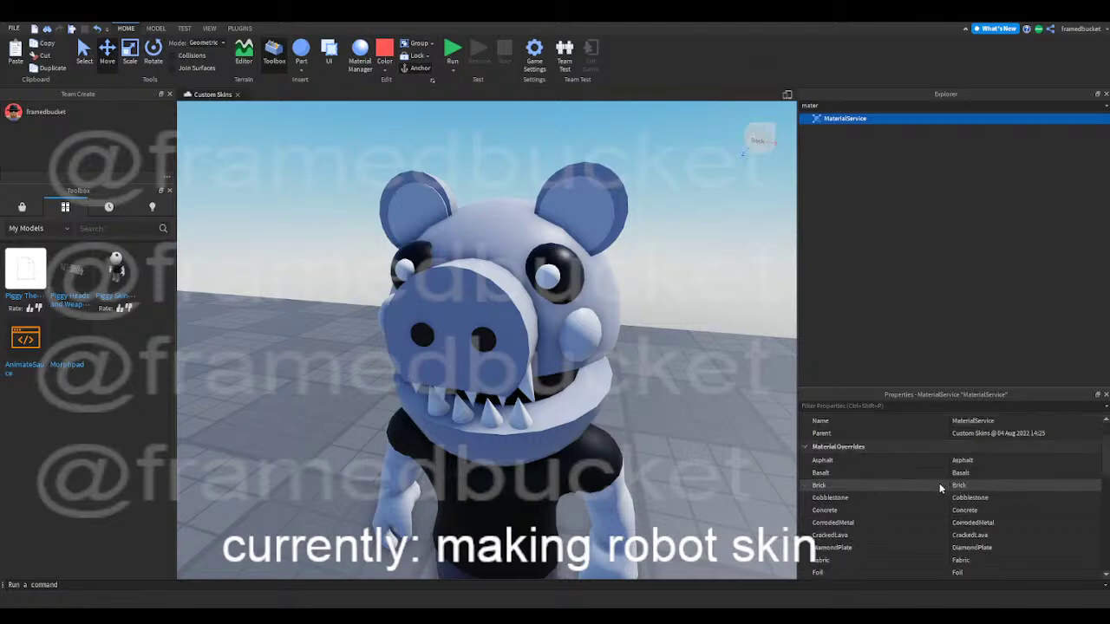
{"action": "scroll", "coordinate": [939, 483], "scroll_direction": "down", "scroll_amount": 8}
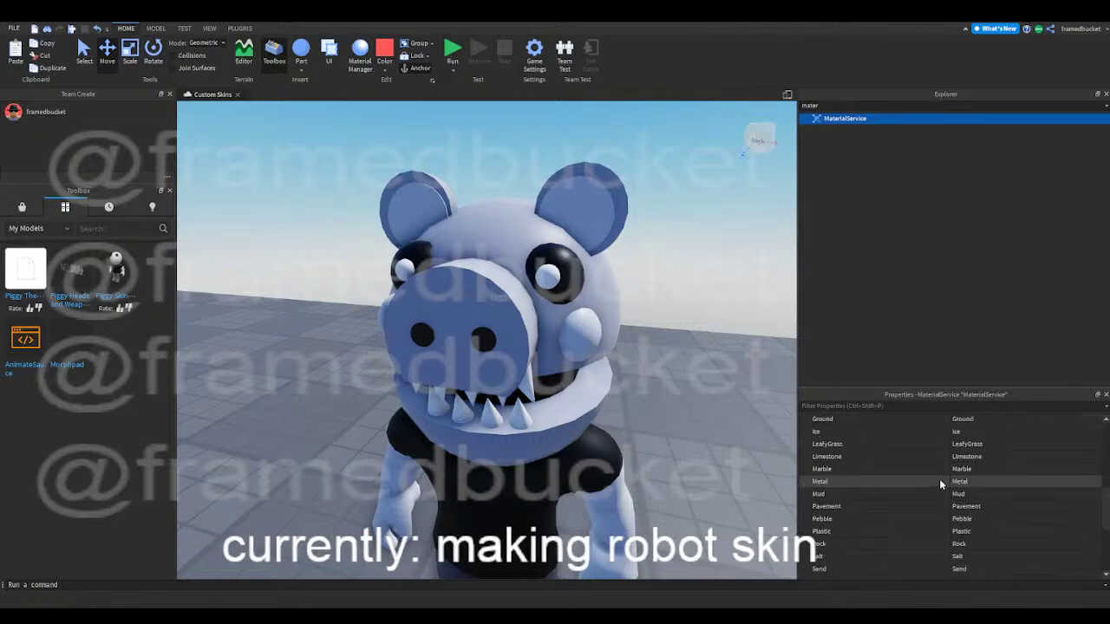
{"action": "scroll", "coordinate": [939, 483], "scroll_direction": "down", "scroll_amount": 1}
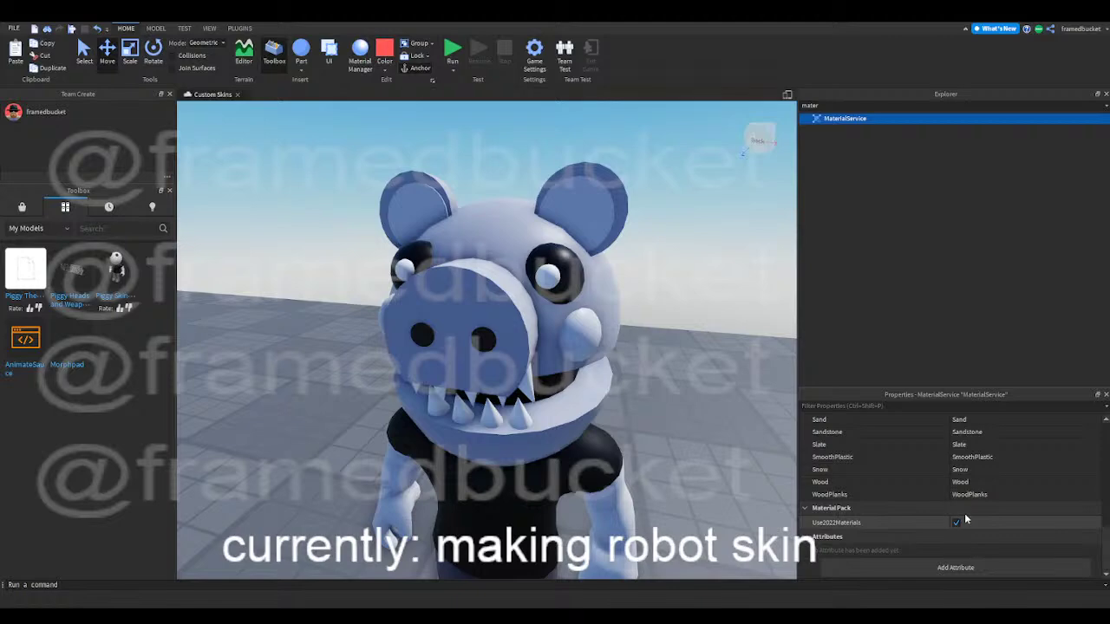
{"action": "scroll", "coordinate": [964, 515], "scroll_direction": "up", "scroll_amount": 3}
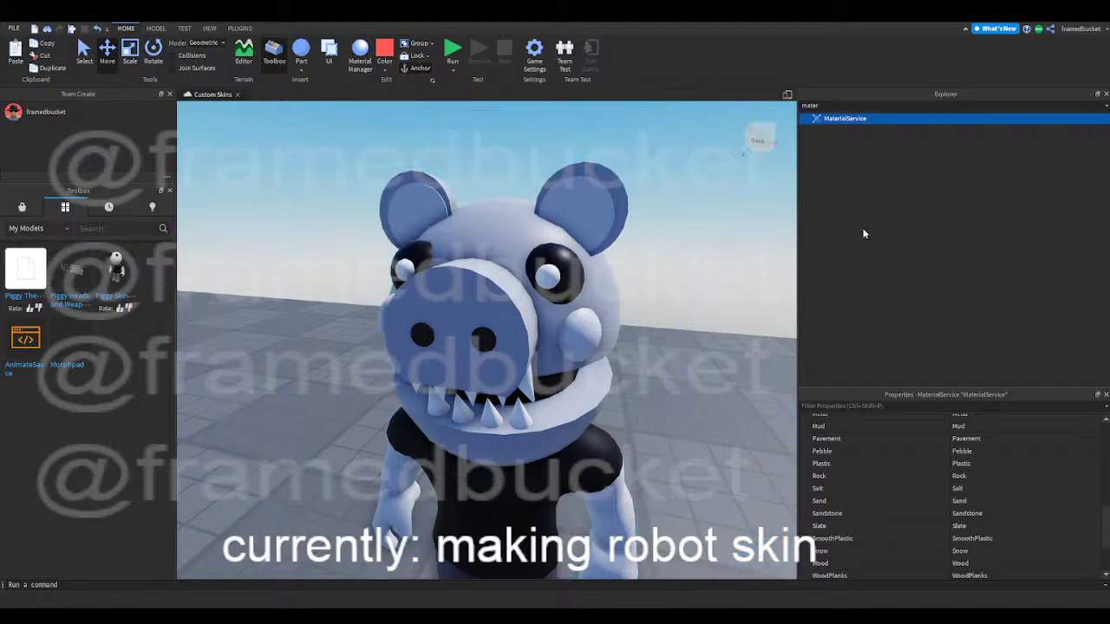
- Clear the object tree's filter and select the Robot model in the Workspace
{"action": "left_click", "coordinate": [950, 109]}
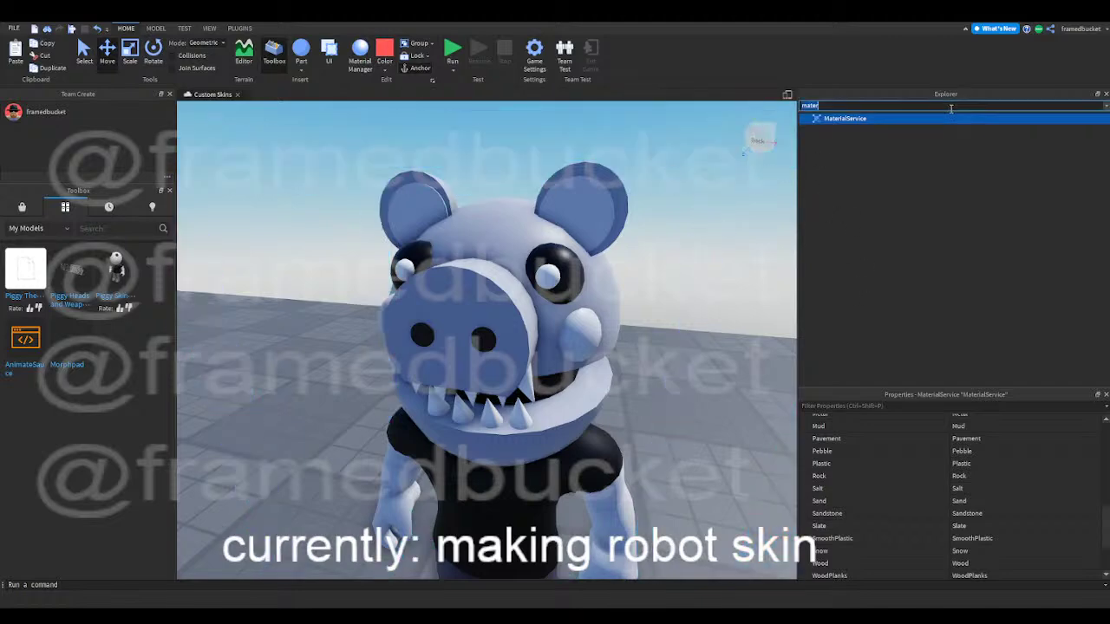
{"action": "key", "text": "BackSpace"}
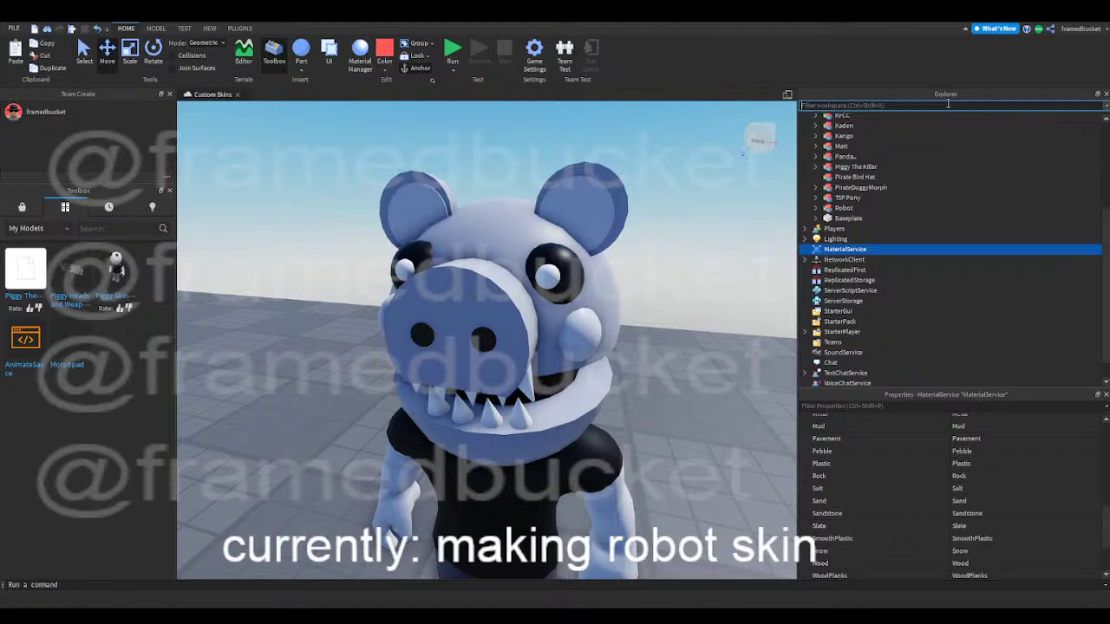
{"action": "scroll", "coordinate": [901, 239], "scroll_direction": "up", "scroll_amount": 5}
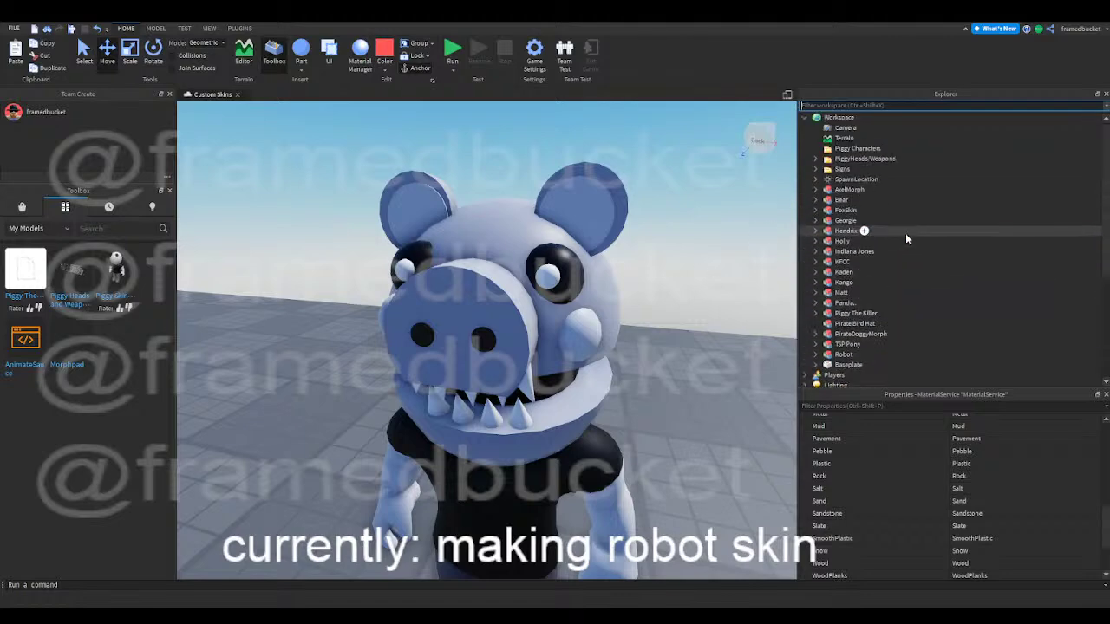
{"action": "left_click", "coordinate": [839, 118]}
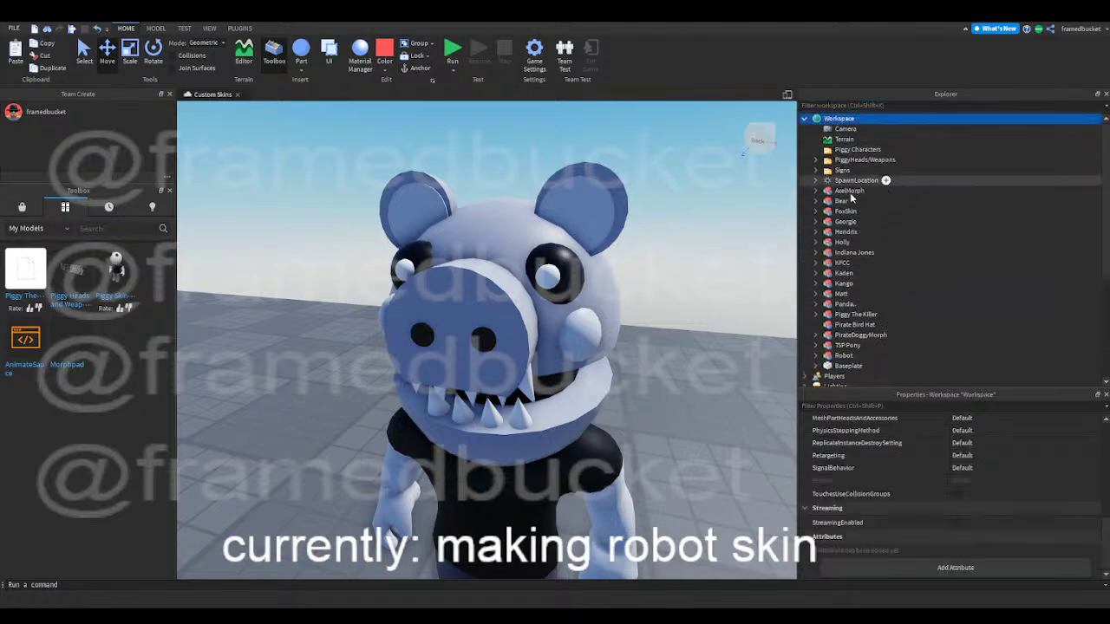
{"action": "left_click", "coordinate": [841, 355]}
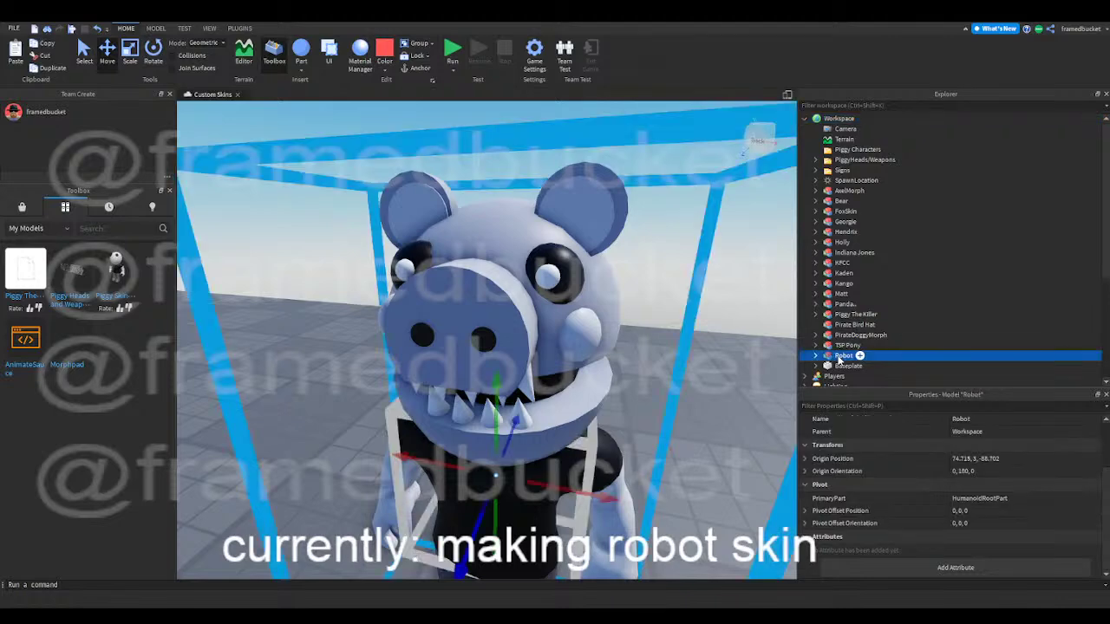
- Select the first Union inside the Robot's Monster Pig Head and open the Material Manager
{"action": "left_click", "coordinate": [815, 355]}
{"action": "scroll", "coordinate": [815, 364], "scroll_direction": "down", "scroll_amount": 1}
{"action": "scroll", "coordinate": [823, 356], "scroll_direction": "down", "scroll_amount": 4}
{"action": "left_click", "coordinate": [864, 343]}
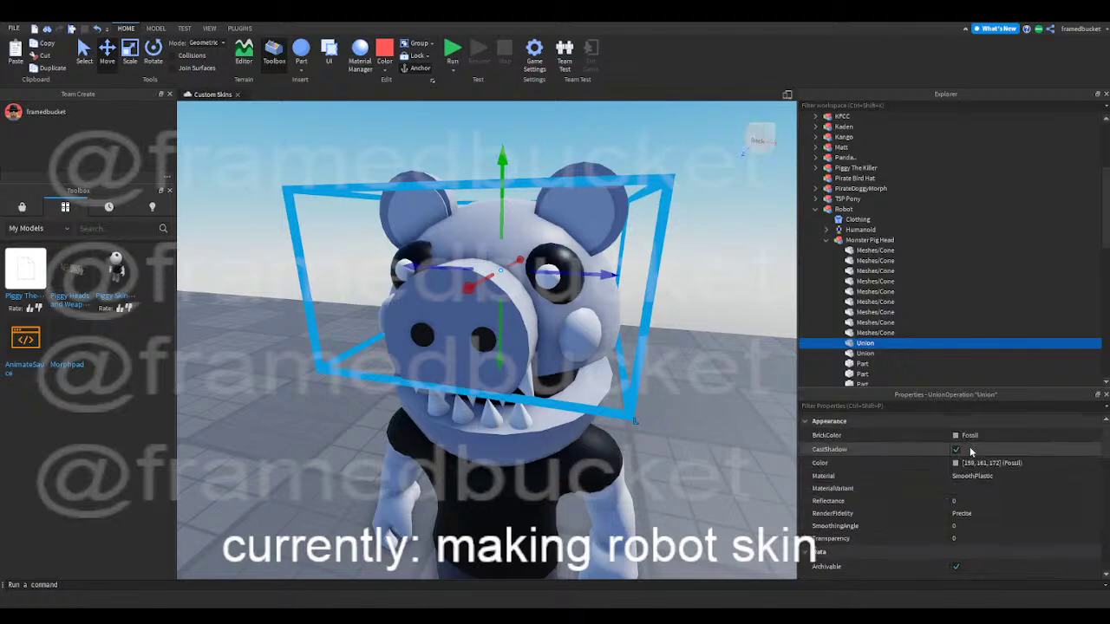
{"action": "left_click", "coordinate": [972, 476]}
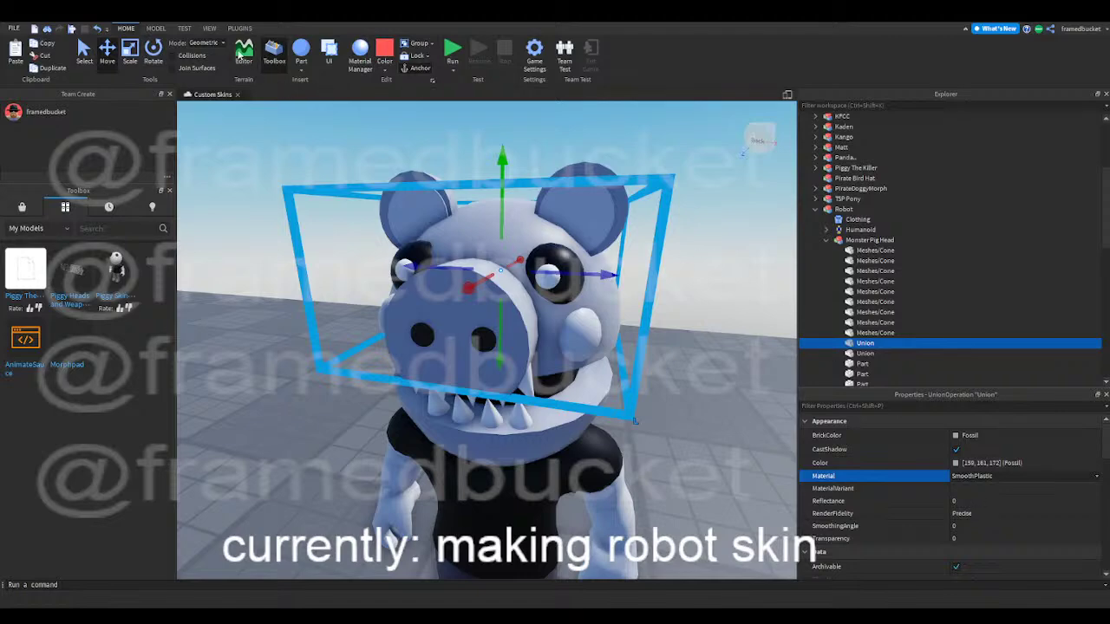
{"action": "left_click", "coordinate": [358, 59]}
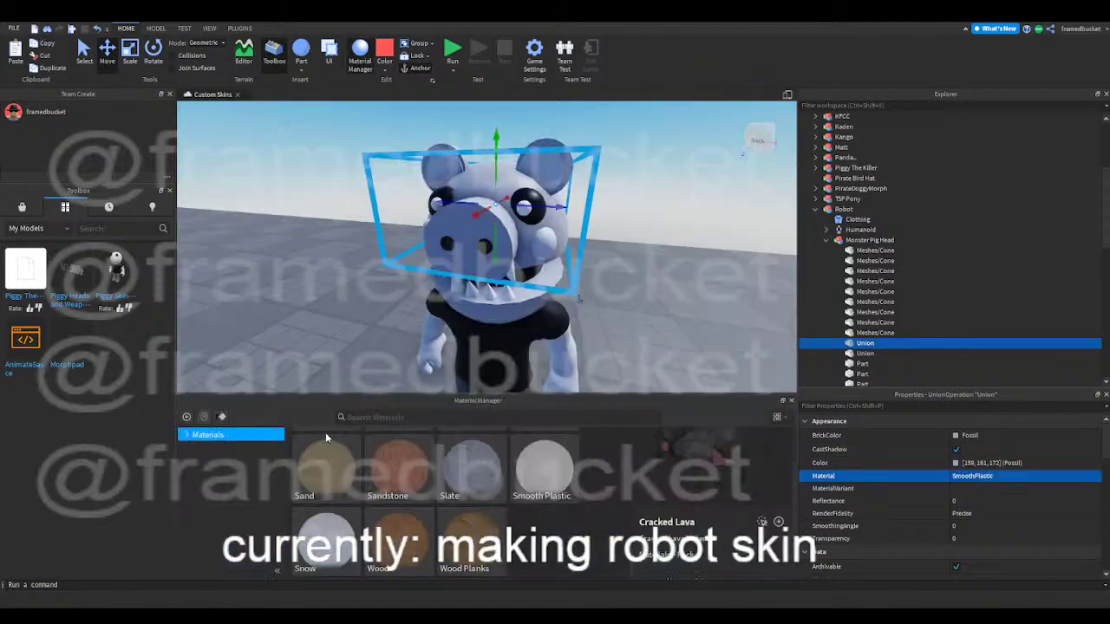
- Try the Asphalt and Concrete materials from the Concrete category on the selected head union
{"action": "left_click", "coordinate": [188, 436]}
{"action": "left_click", "coordinate": [213, 449]}
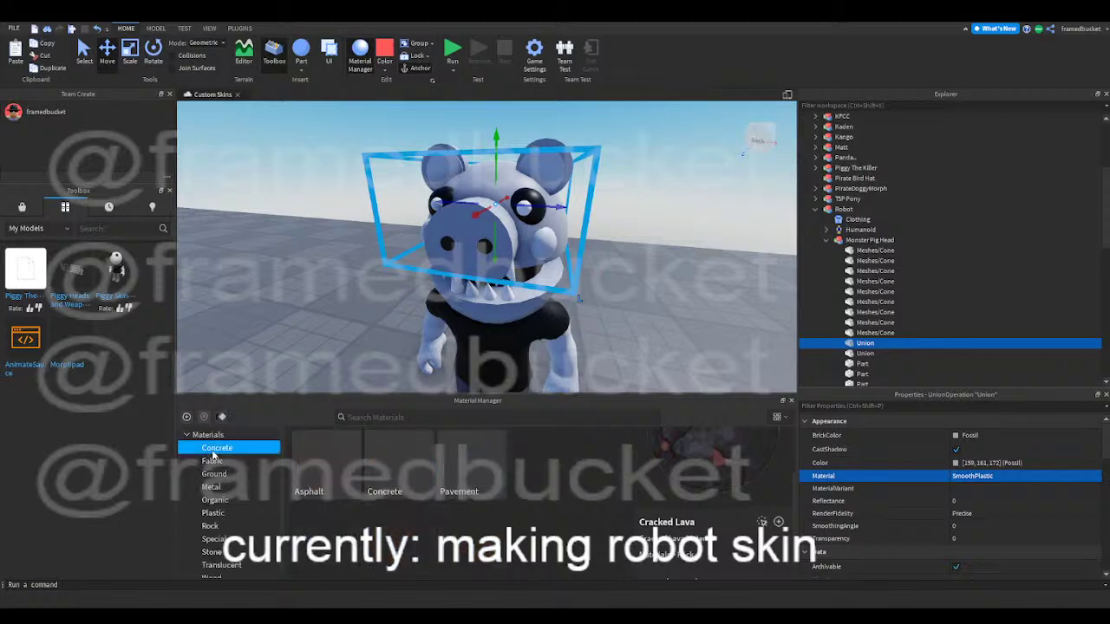
{"action": "left_click", "coordinate": [330, 464]}
{"action": "left_click", "coordinate": [352, 439]}
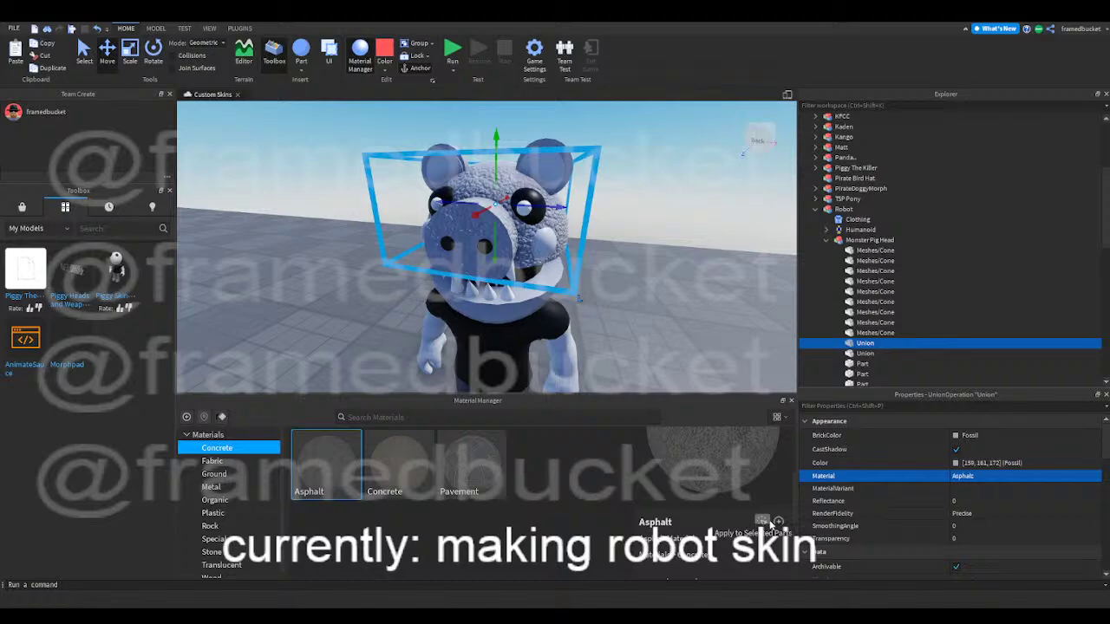
{"action": "left_click", "coordinate": [390, 490]}
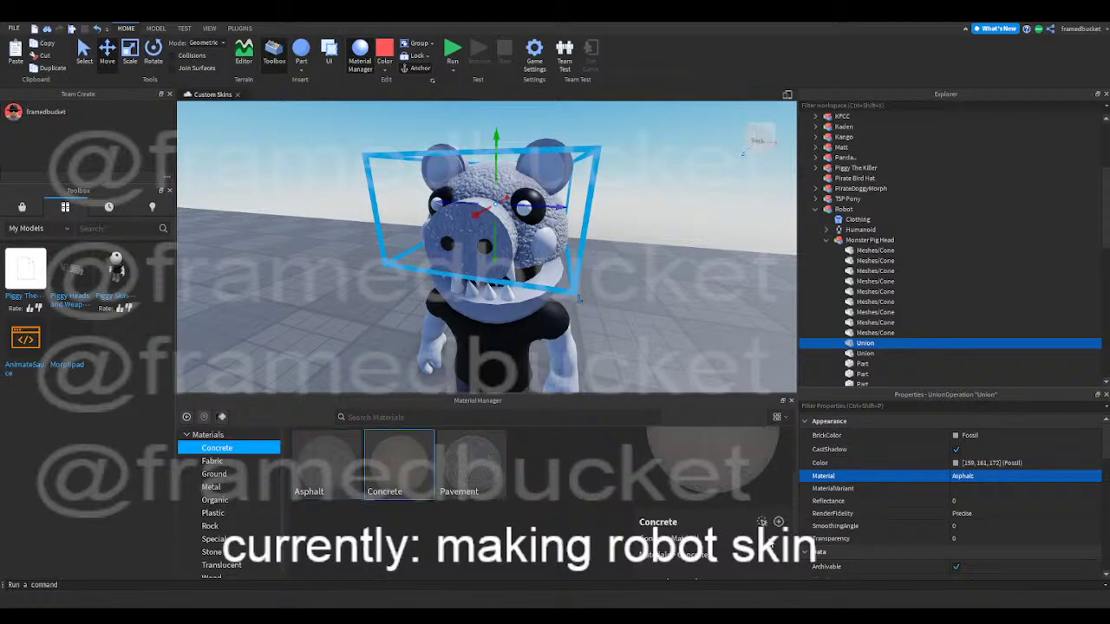
{"action": "left_click", "coordinate": [762, 523]}
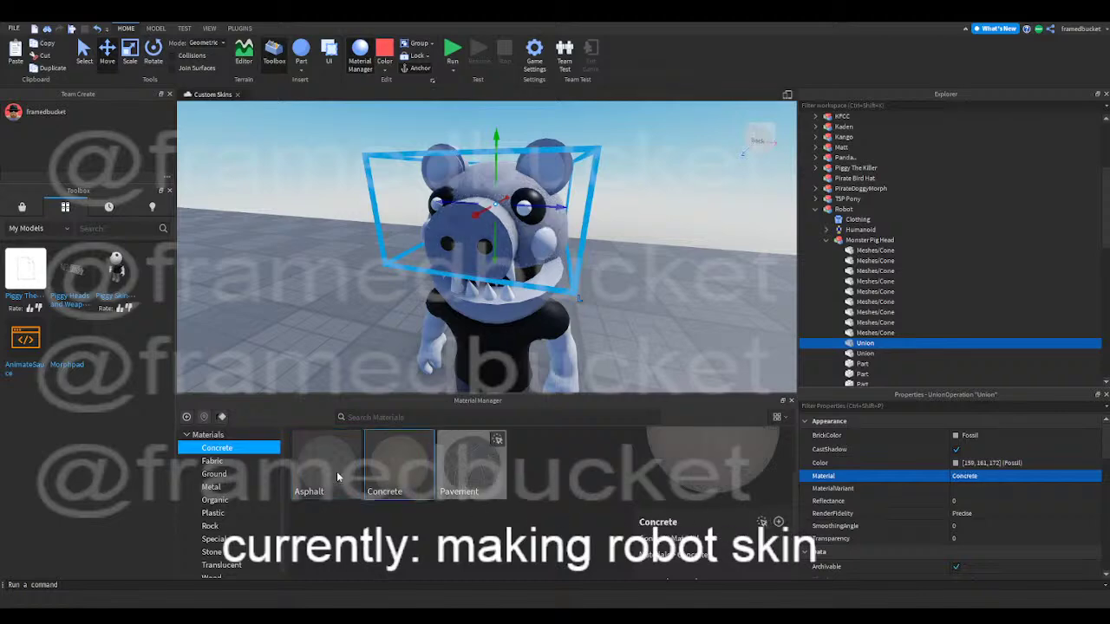
- Try the Fabric material and the organic Glacier material on the head union
{"action": "left_click", "coordinate": [243, 461]}
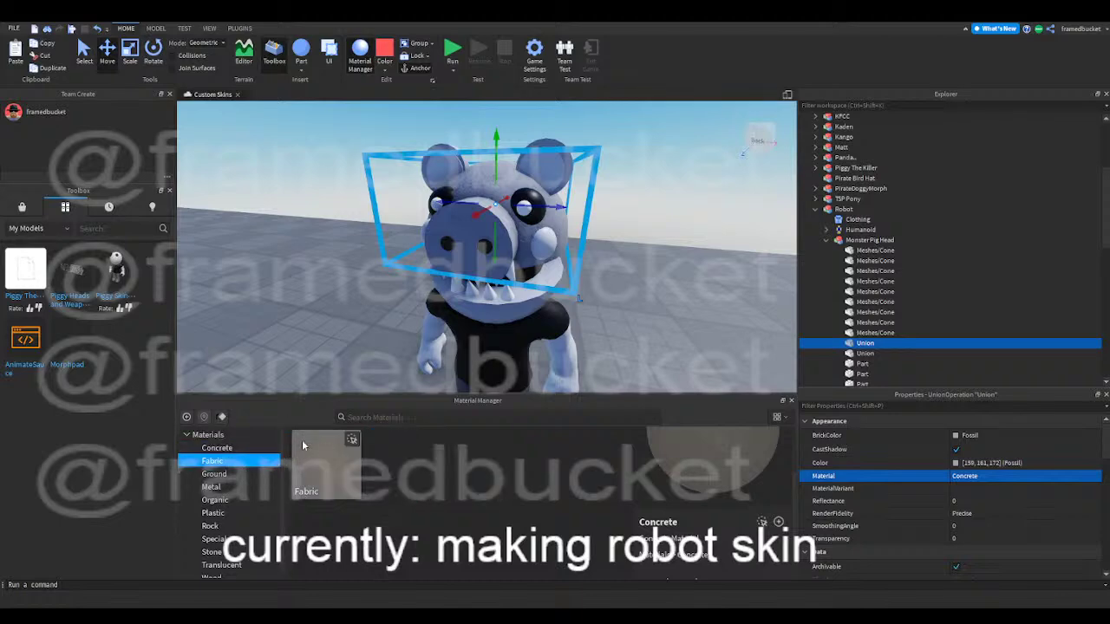
{"action": "left_click", "coordinate": [326, 464]}
{"action": "left_click", "coordinate": [761, 523]}
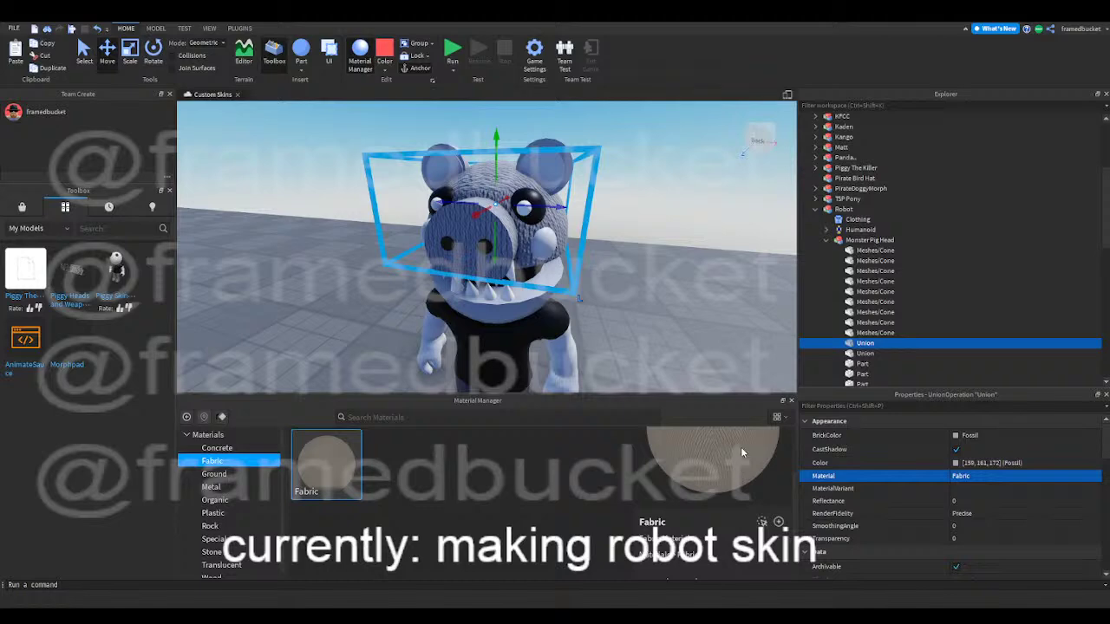
{"action": "left_click", "coordinate": [245, 486]}
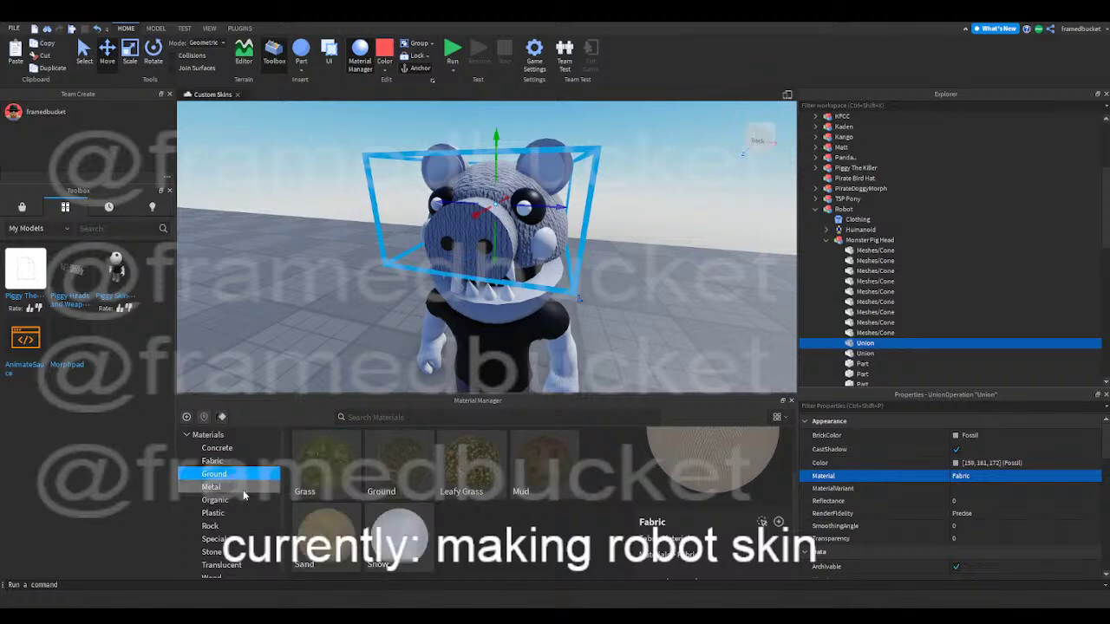
{"action": "left_click", "coordinate": [244, 502]}
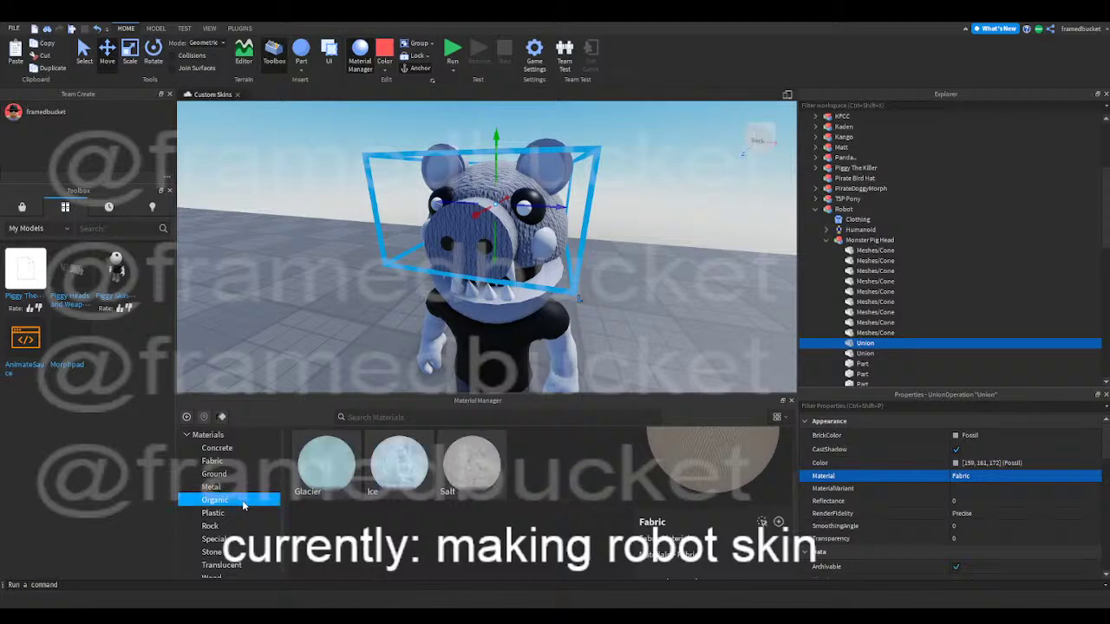
{"action": "left_click", "coordinate": [327, 468]}
{"action": "left_click", "coordinate": [763, 523]}
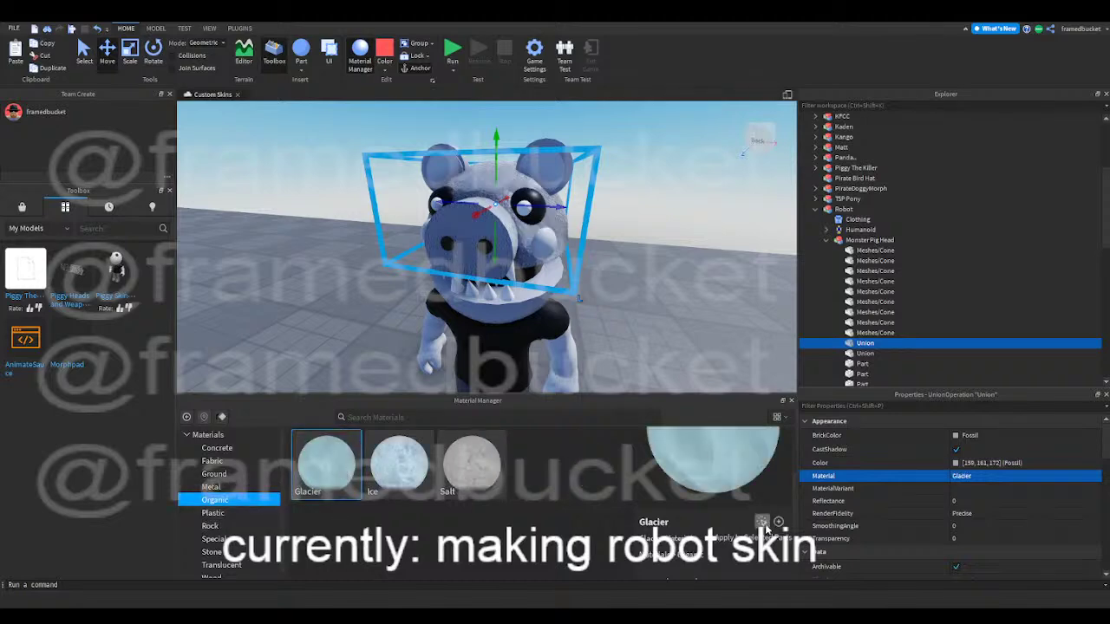
{"action": "right_click_drag", "start_coordinate": [667, 302], "coordinate": [589, 305]}
- Try the Ice material on the head union and inspect the head from several sides
{"action": "left_click", "coordinate": [382, 468]}
{"action": "left_click", "coordinate": [762, 522]}
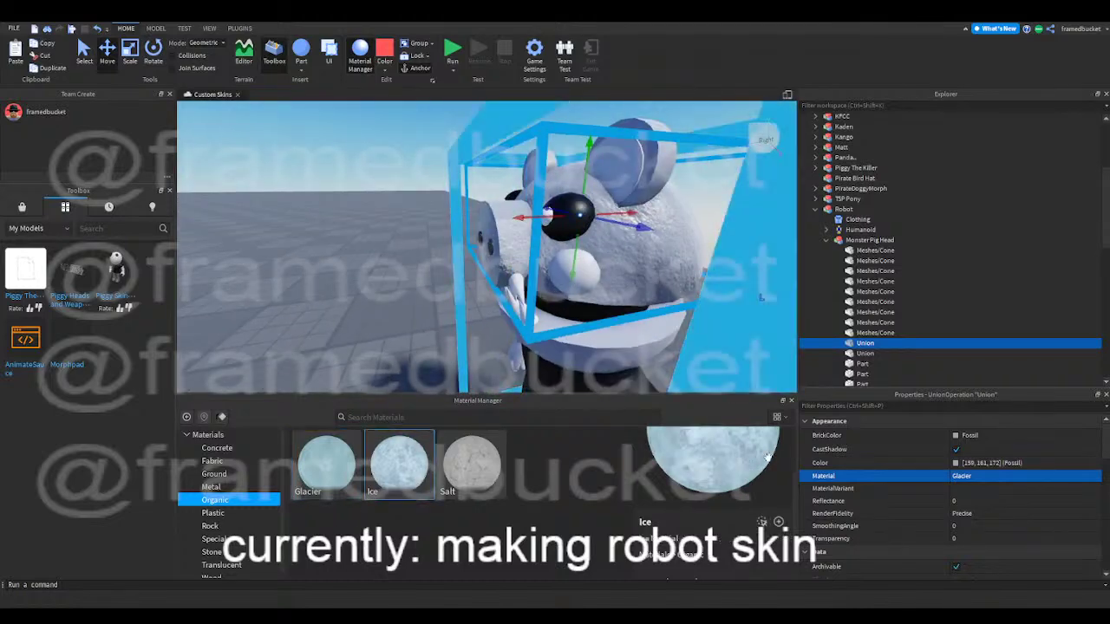
{"action": "key", "text": "s"}
{"action": "right_click_drag", "start_coordinate": [430, 285], "coordinate": [436, 290]}
{"action": "key", "text": "a"}
{"action": "key", "text": "w"}
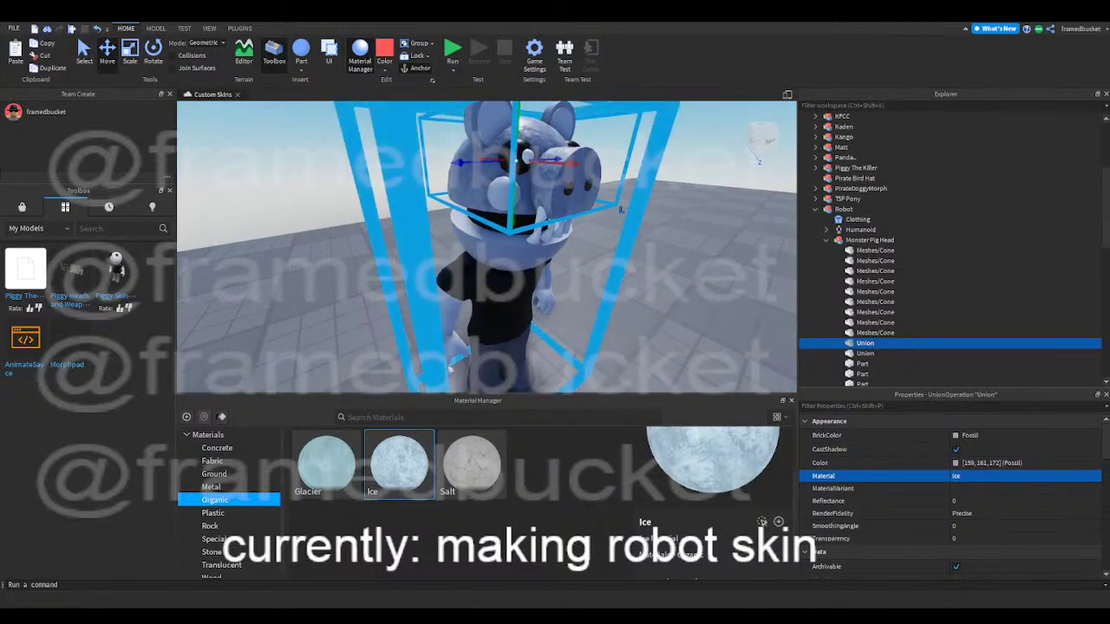
{"action": "right_click_drag", "start_coordinate": [430, 285], "coordinate": [430, 285]}
{"action": "scroll", "coordinate": [431, 286], "scroll_direction": "down", "scroll_amount": 5}
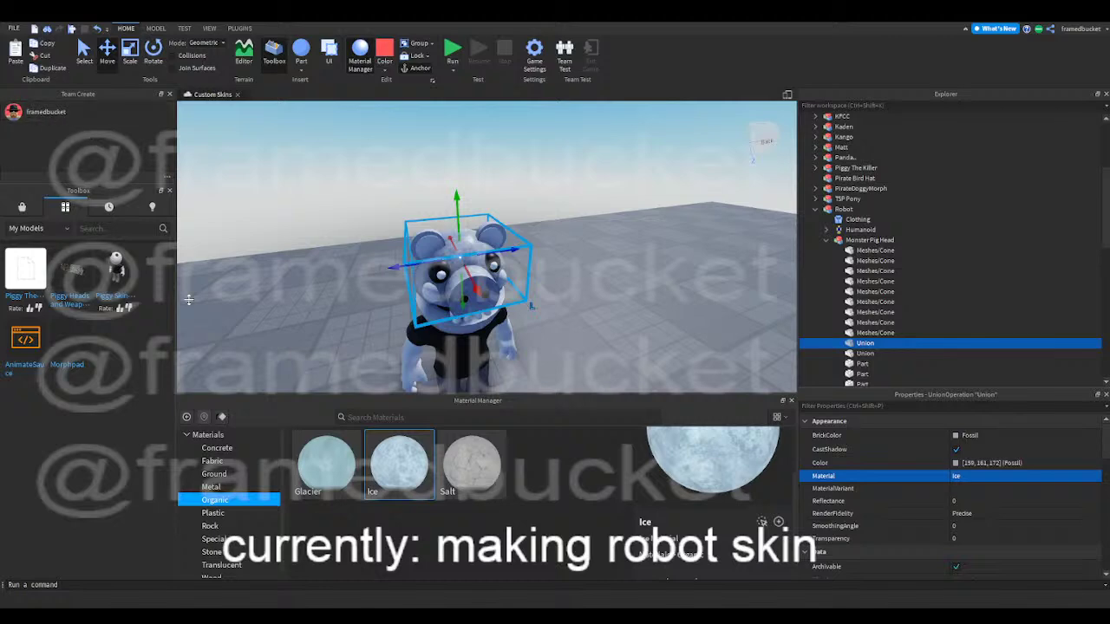
- Try the Salt material on the head union and inspect its texture up close on the snout
{"action": "left_click", "coordinate": [472, 464]}
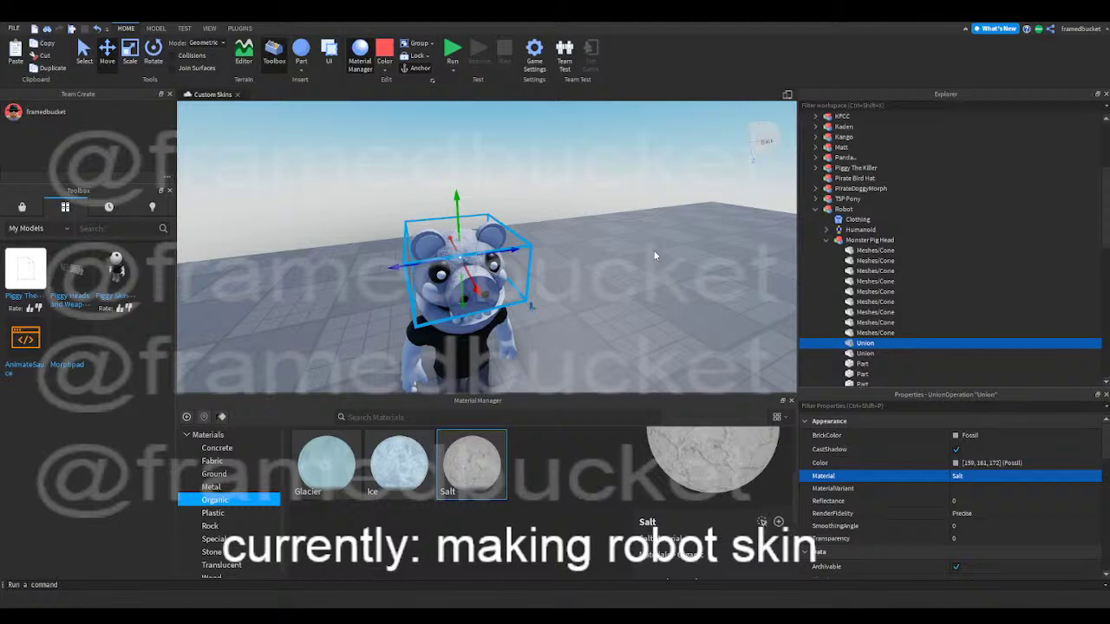
{"action": "right_click_drag", "start_coordinate": [639, 227], "coordinate": [638, 225]}
{"action": "key", "text": "w"}
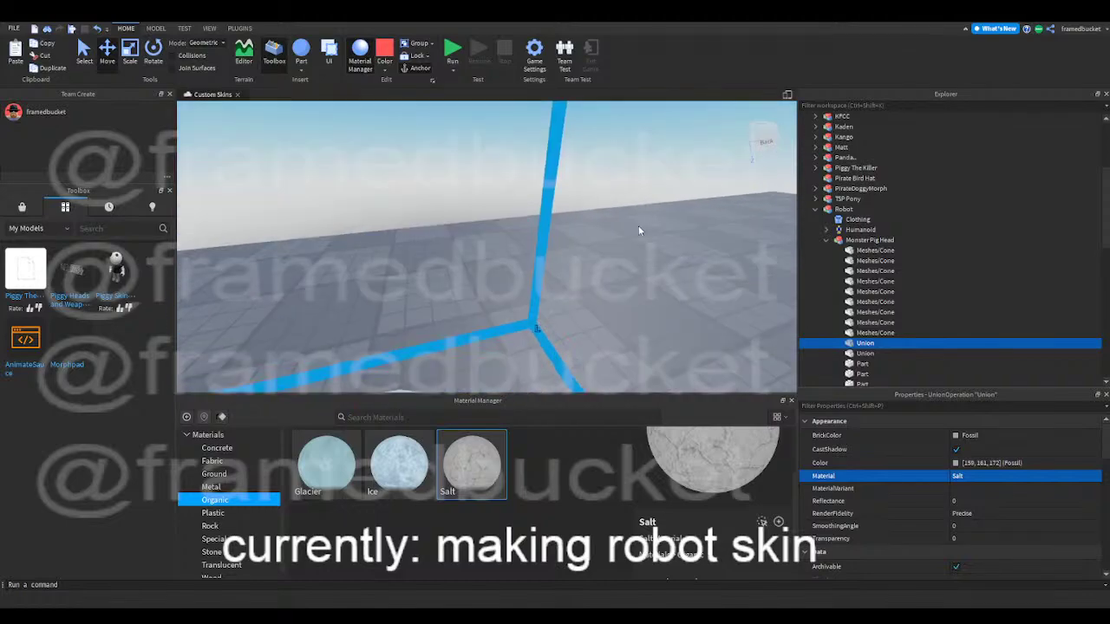
{"action": "key", "text": "s"}
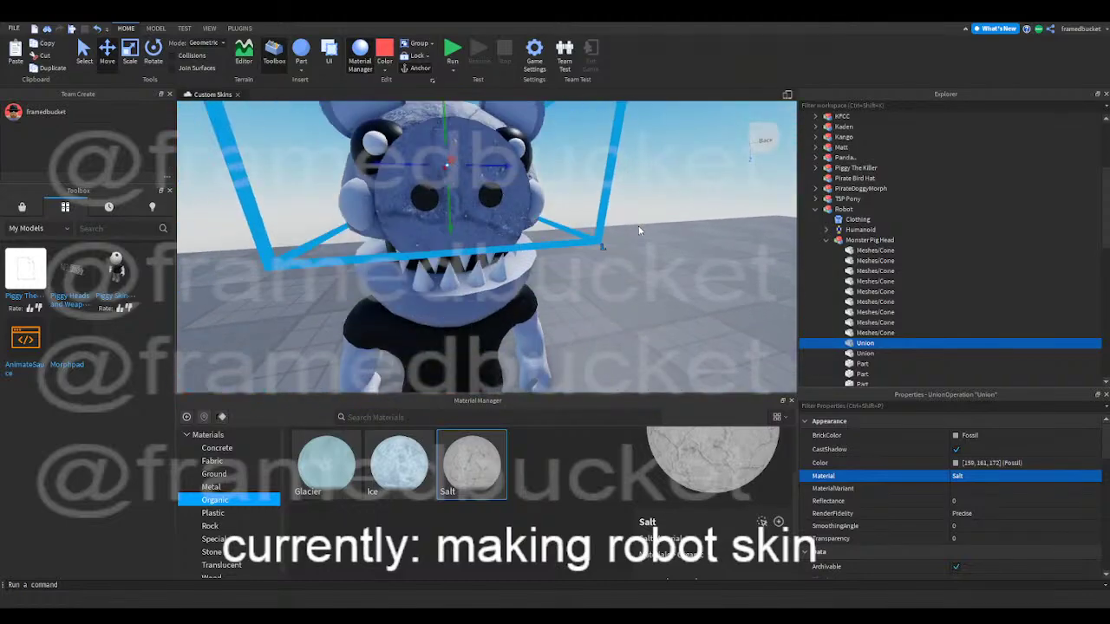
{"action": "key", "text": "a"}
{"action": "key", "text": "w"}
{"action": "right_click_drag", "start_coordinate": [639, 231], "coordinate": [640, 231]}
{"action": "key", "text": "s"}
{"action": "key", "text": "d"}
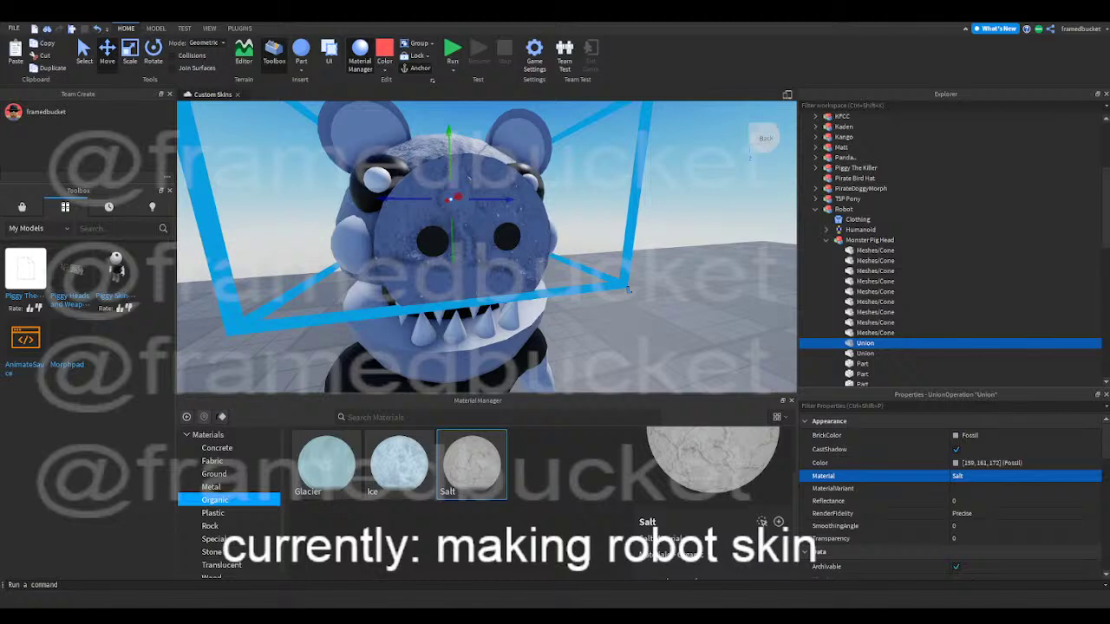
- Search the materials for "metal" and apply Metal to the head union
{"action": "left_click", "coordinate": [367, 419]}
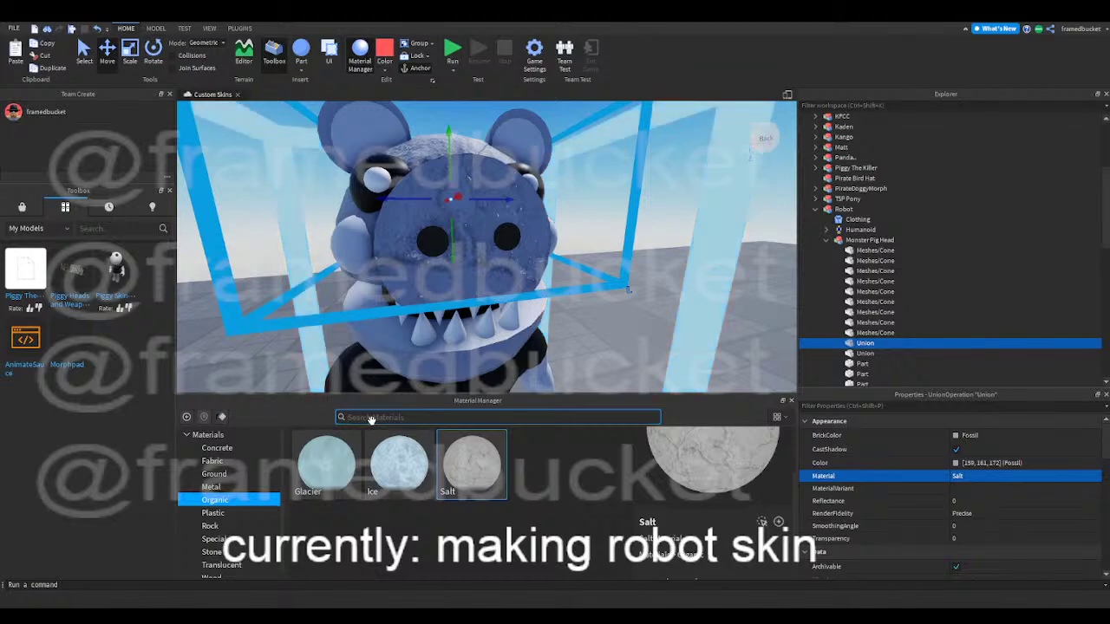
{"action": "type", "text": "metal"}
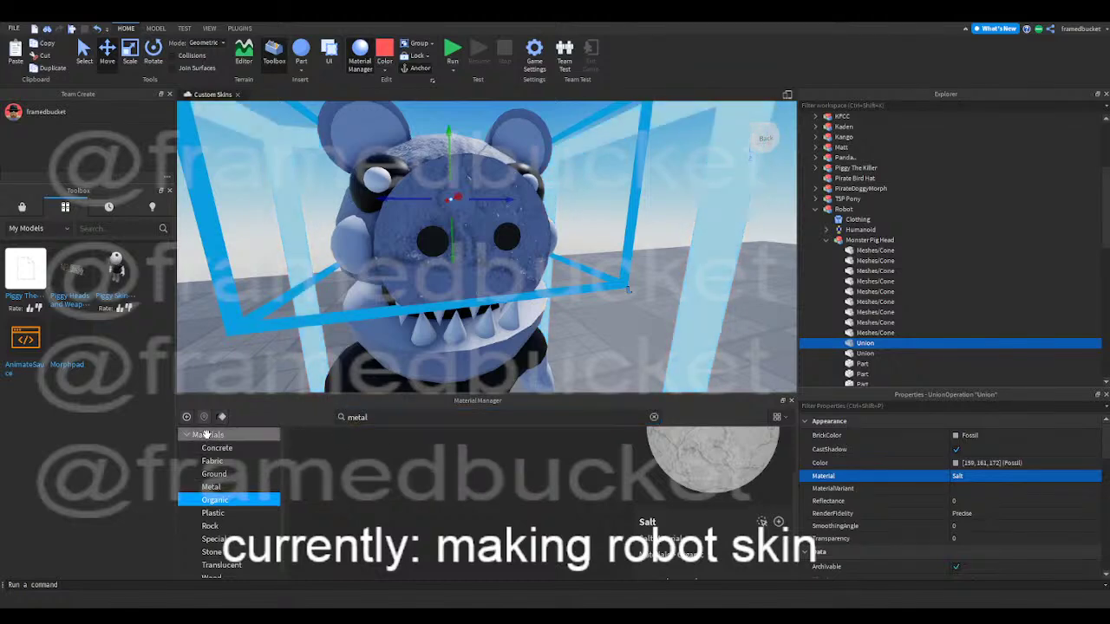
{"action": "left_click", "coordinate": [399, 463]}
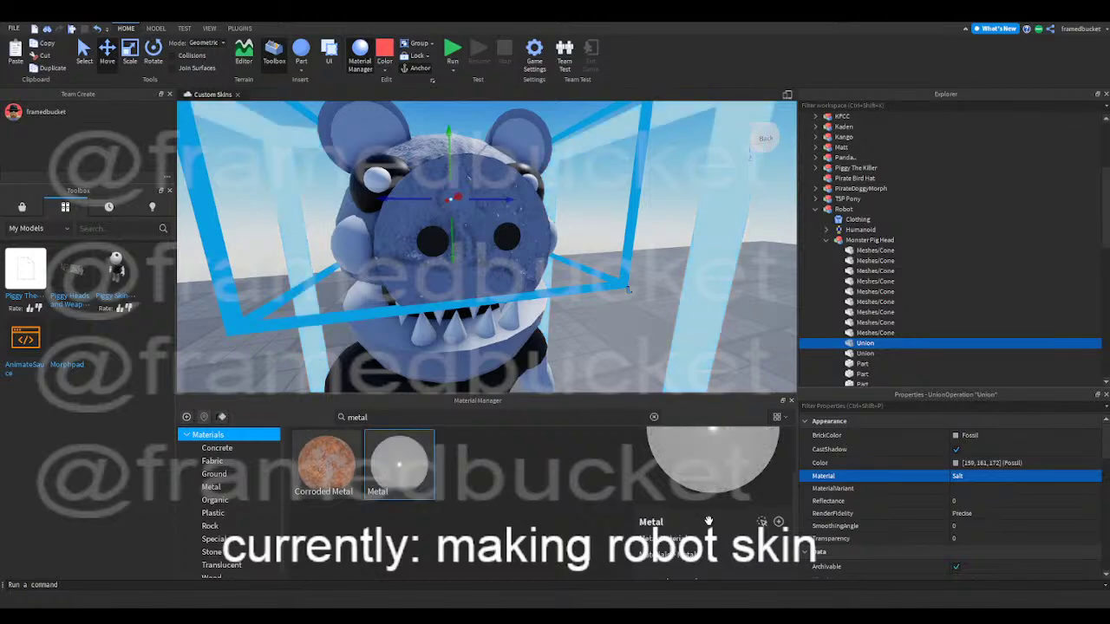
{"action": "left_click", "coordinate": [763, 523]}
{"action": "left_click", "coordinate": [666, 295]}
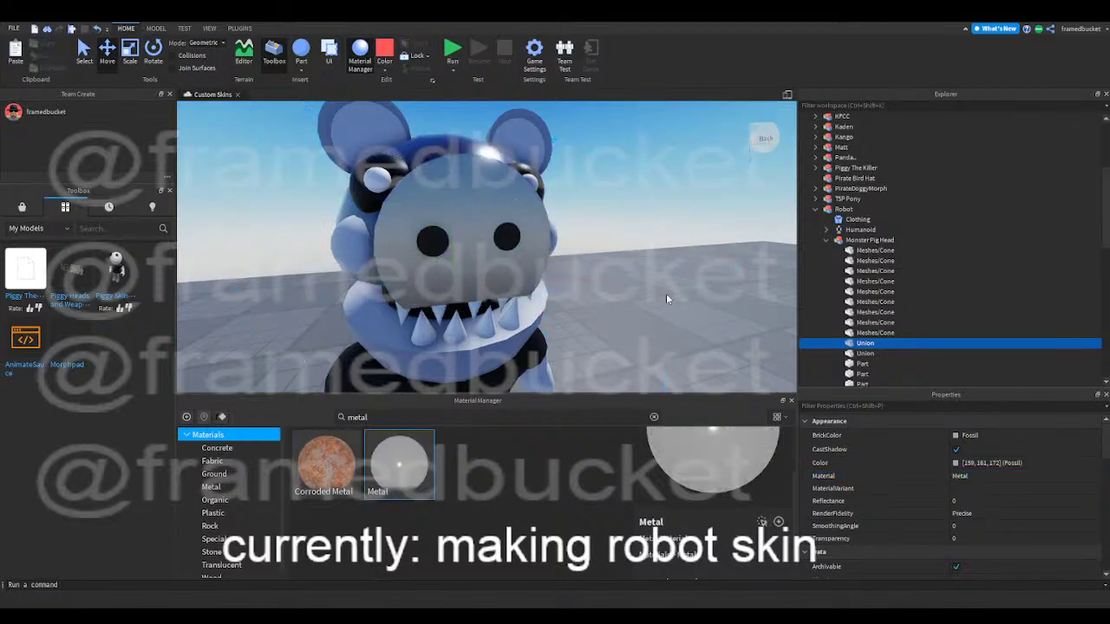
{"action": "scroll", "coordinate": [666, 295], "scroll_direction": "down", "scroll_amount": 4}
{"action": "right_click_drag", "start_coordinate": [654, 301], "coordinate": [645, 325]}
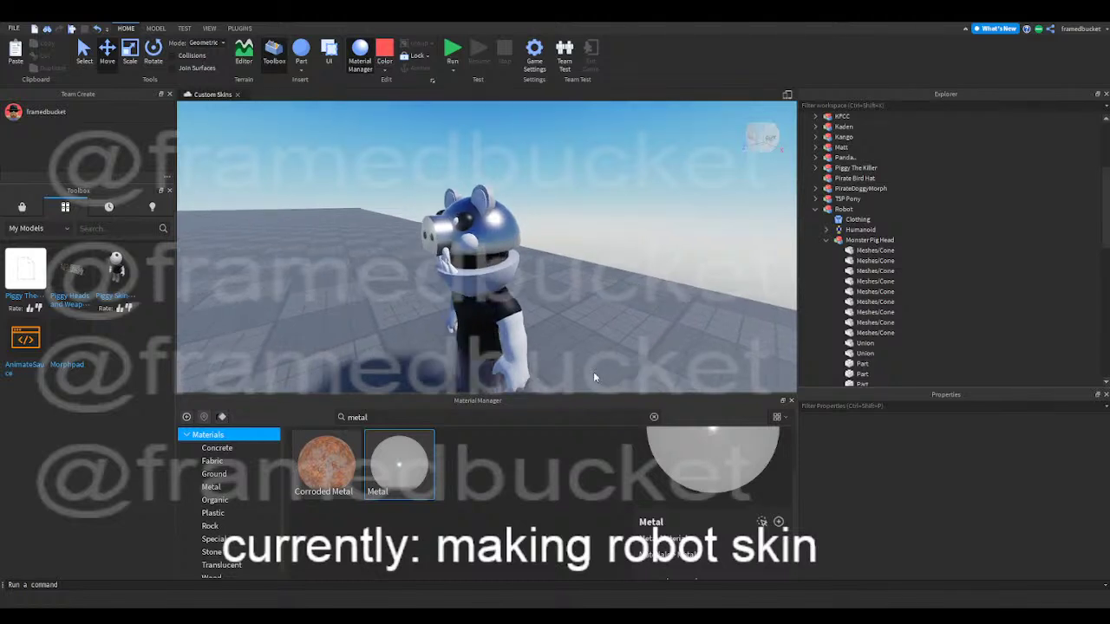
- Try Corroded Metal on the head union and switch the union back to Metal
{"action": "left_click", "coordinate": [332, 482]}
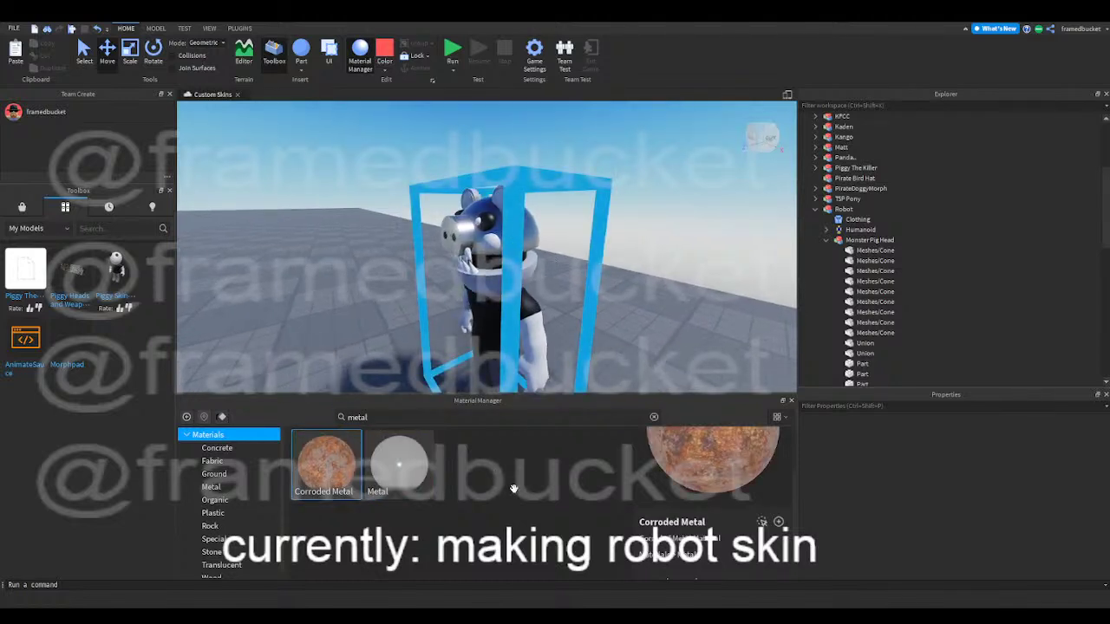
{"action": "left_click", "coordinate": [865, 343]}
{"action": "left_click", "coordinate": [761, 521]}
{"action": "left_click", "coordinate": [399, 464]}
{"action": "left_click", "coordinate": [761, 521]}
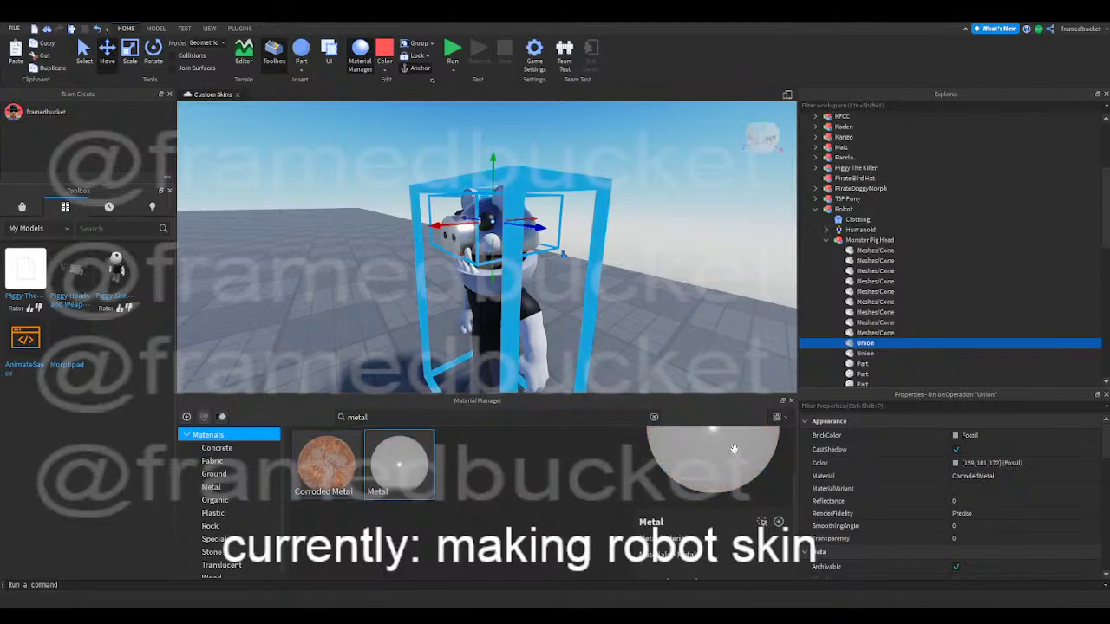
{"action": "left_click", "coordinate": [681, 302]}
{"action": "mouse_move", "coordinate": [681, 302]}
{"action": "right_mouse_down"}
{"action": "mouse_move", "coordinate": [695, 304]}
{"action": "mouse_move", "coordinate": [683, 303]}
{"action": "right_mouse_up"}
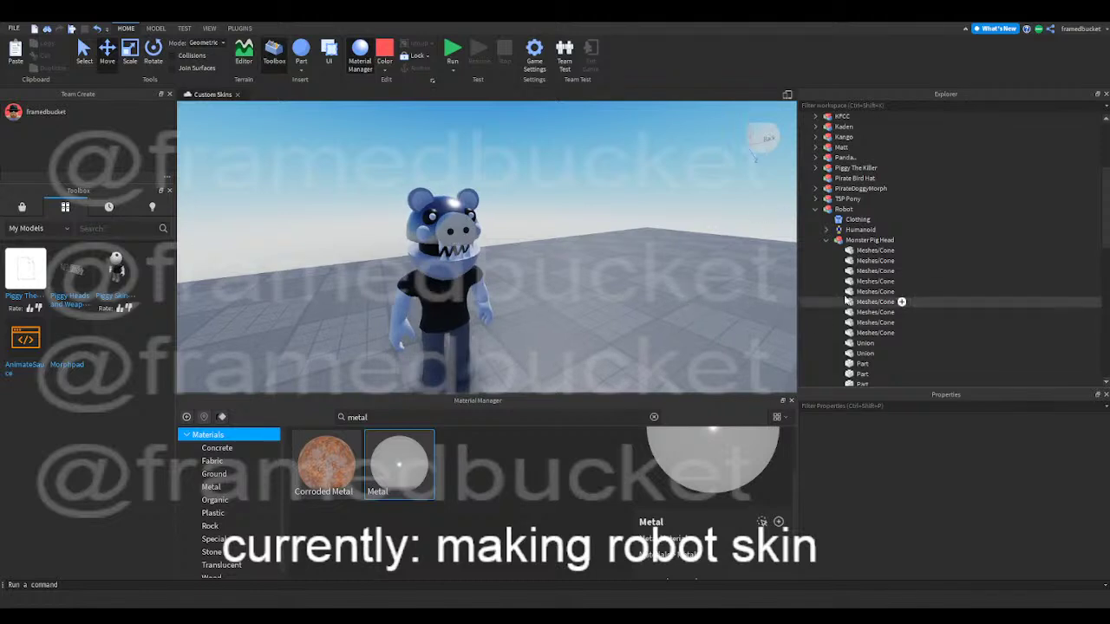
- Delete the Fossil-coloured cheek part on the left side of the pig's own face from Monster Pig Head
{"action": "scroll", "coordinate": [858, 328], "scroll_direction": "down", "scroll_amount": 2}
{"action": "scroll", "coordinate": [859, 330], "scroll_direction": "down", "scroll_amount": 5}
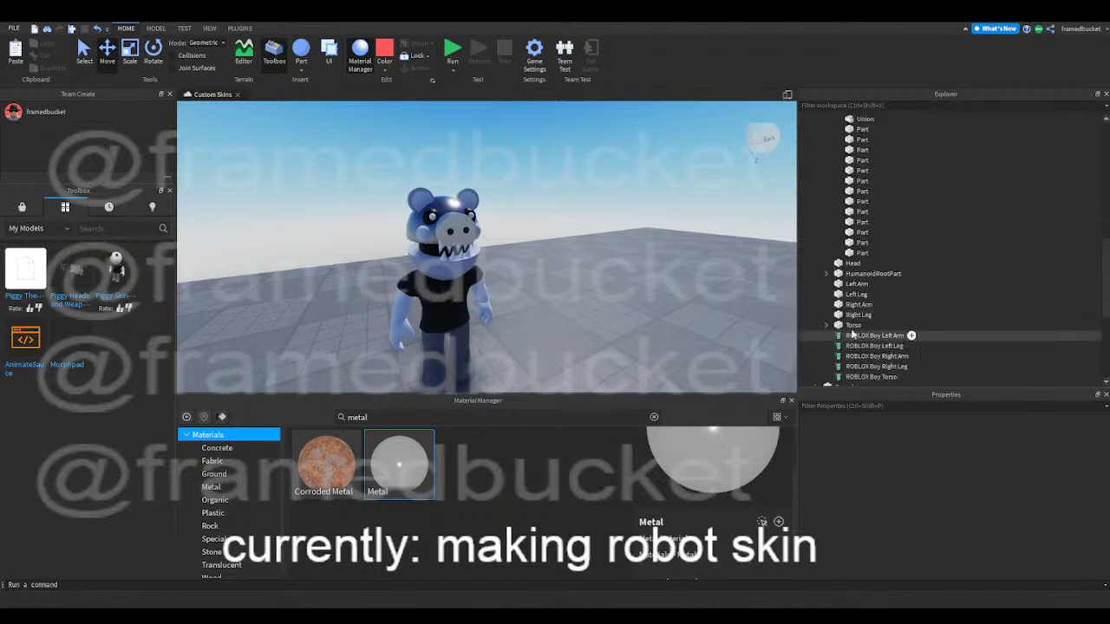
{"action": "left_click", "coordinate": [858, 253]}
{"action": "left_click", "coordinate": [858, 244]}
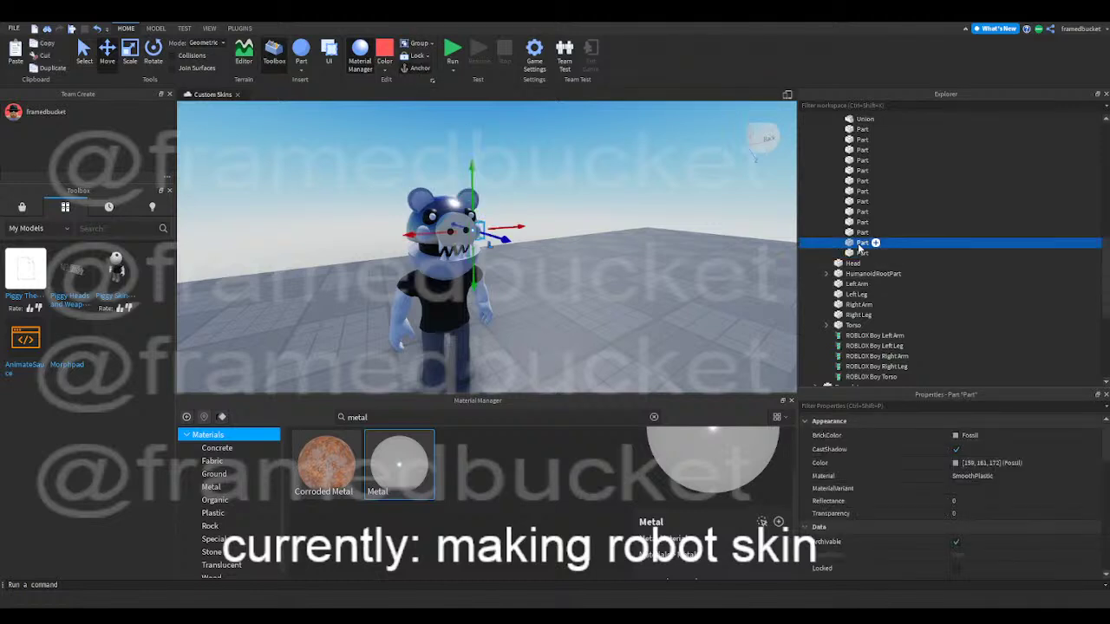
{"action": "key", "text": "Delete"}
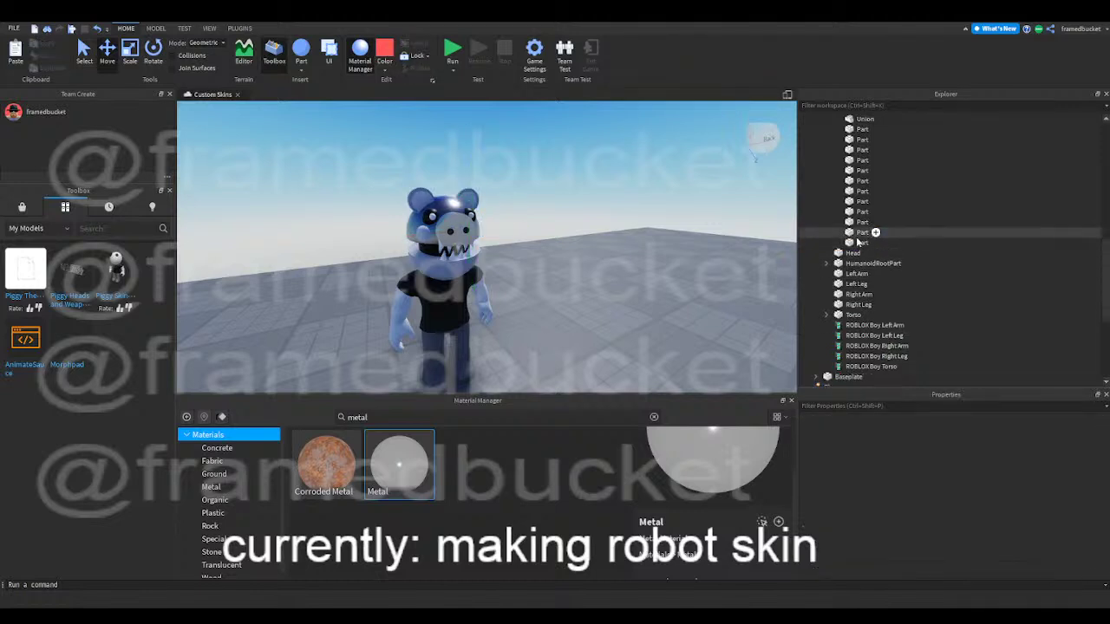
- Check the pig head's individual parts one by one against the model to identify the remaining cheek
{"action": "left_click", "coordinate": [857, 235]}
{"action": "left_click", "coordinate": [858, 222]}
{"action": "left_click", "coordinate": [858, 212]}
{"action": "left_click", "coordinate": [857, 202]}
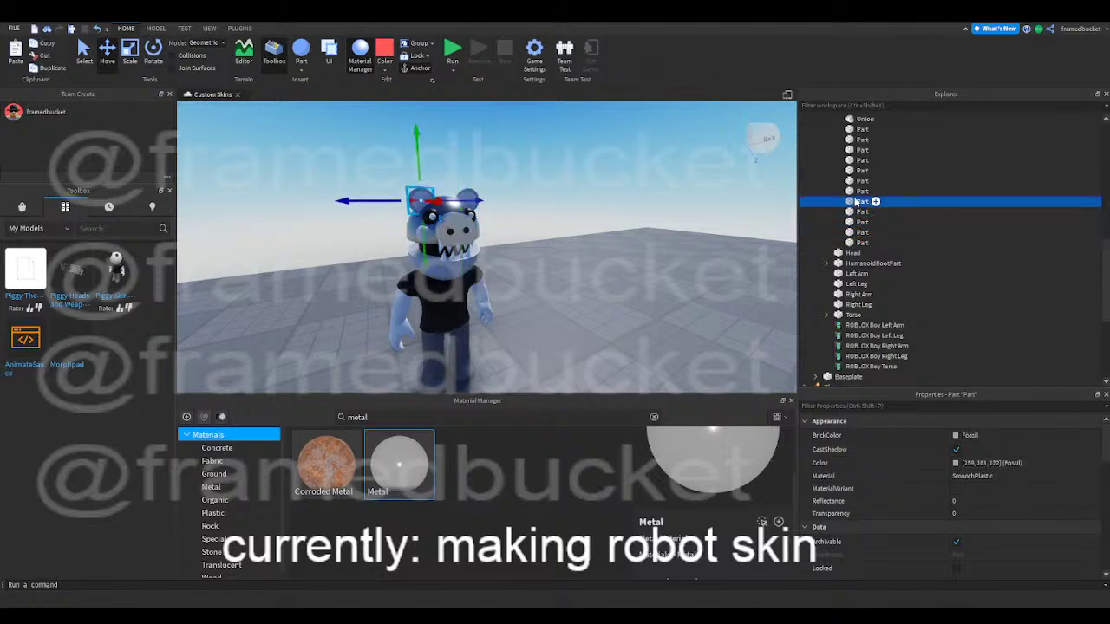
{"action": "left_click", "coordinate": [856, 192]}
{"action": "left_click", "coordinate": [856, 182]}
{"action": "left_click", "coordinate": [855, 171]}
{"action": "left_click", "coordinate": [854, 160]}
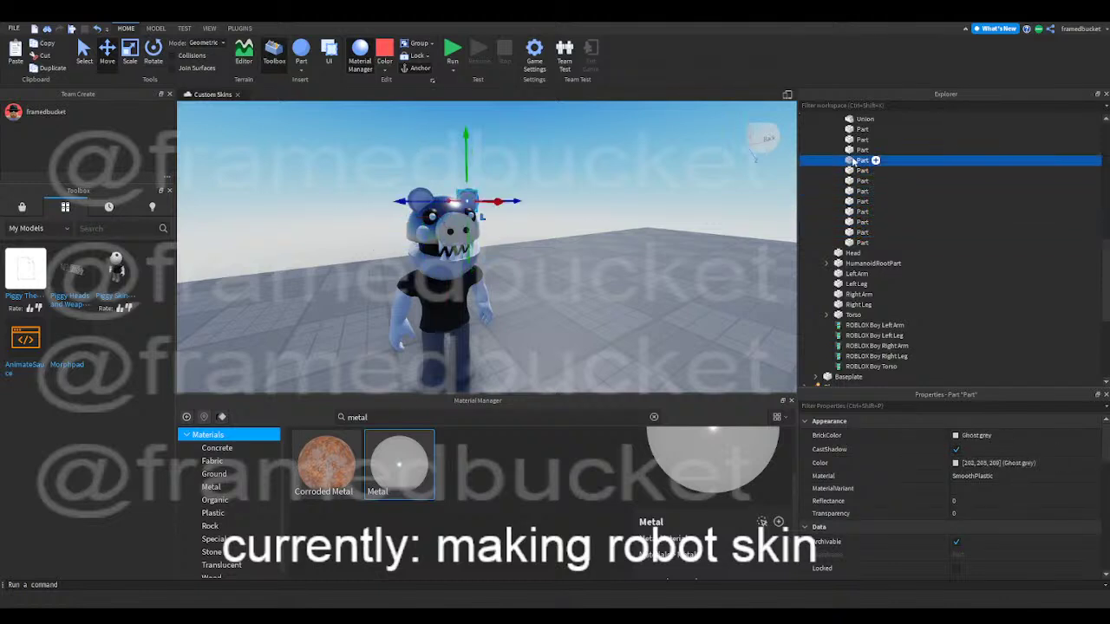
{"action": "left_click", "coordinate": [854, 150]}
{"action": "left_click", "coordinate": [854, 140]}
{"action": "scroll", "coordinate": [854, 139], "scroll_direction": "up", "scroll_amount": 2}
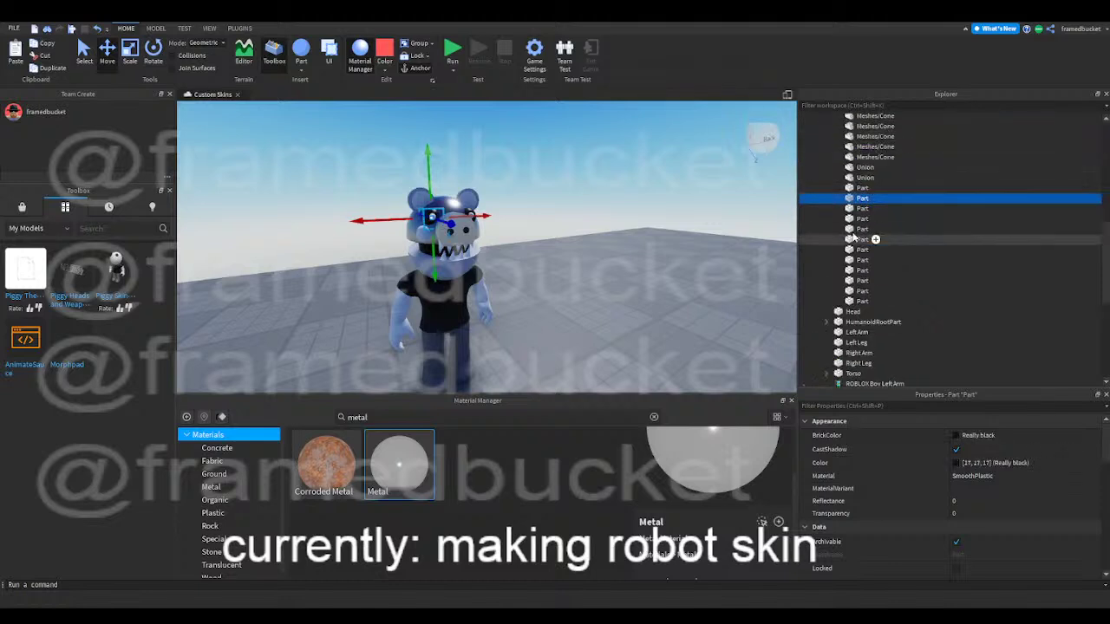
{"action": "left_click", "coordinate": [863, 187]}
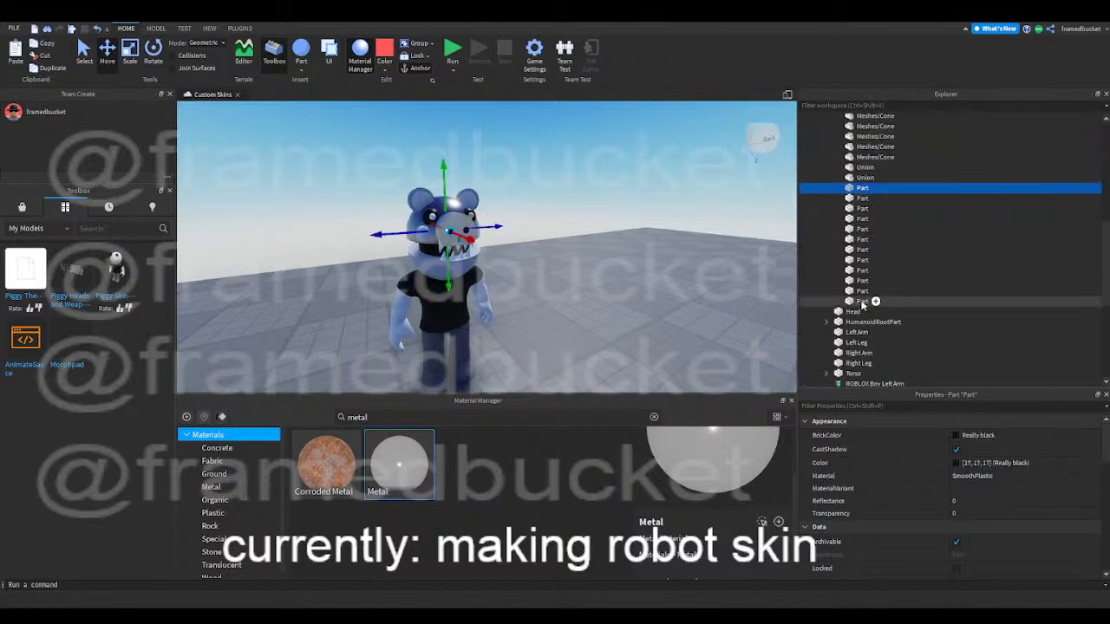
- Find the remaining cheek part on the right side of the pig's own face and delete it
{"action": "left_click", "coordinate": [862, 300]}
{"action": "left_click", "coordinate": [860, 292]}
{"action": "left_click", "coordinate": [862, 280]}
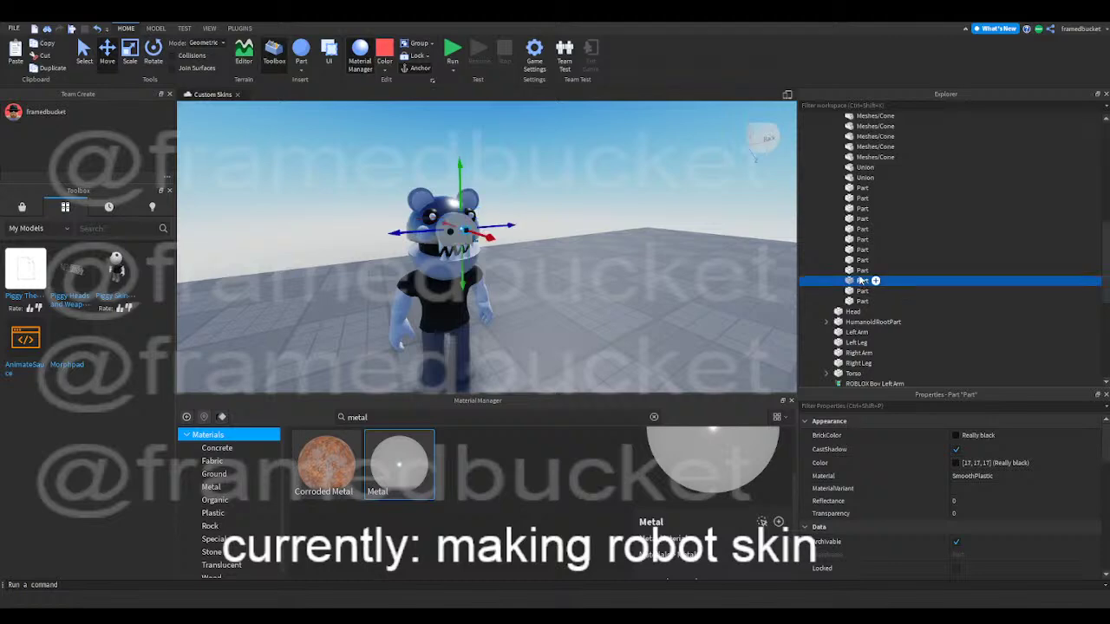
{"action": "left_click", "coordinate": [862, 269]}
{"action": "left_click", "coordinate": [862, 280]}
{"action": "left_click", "coordinate": [861, 260]}
{"action": "left_click", "coordinate": [861, 249]}
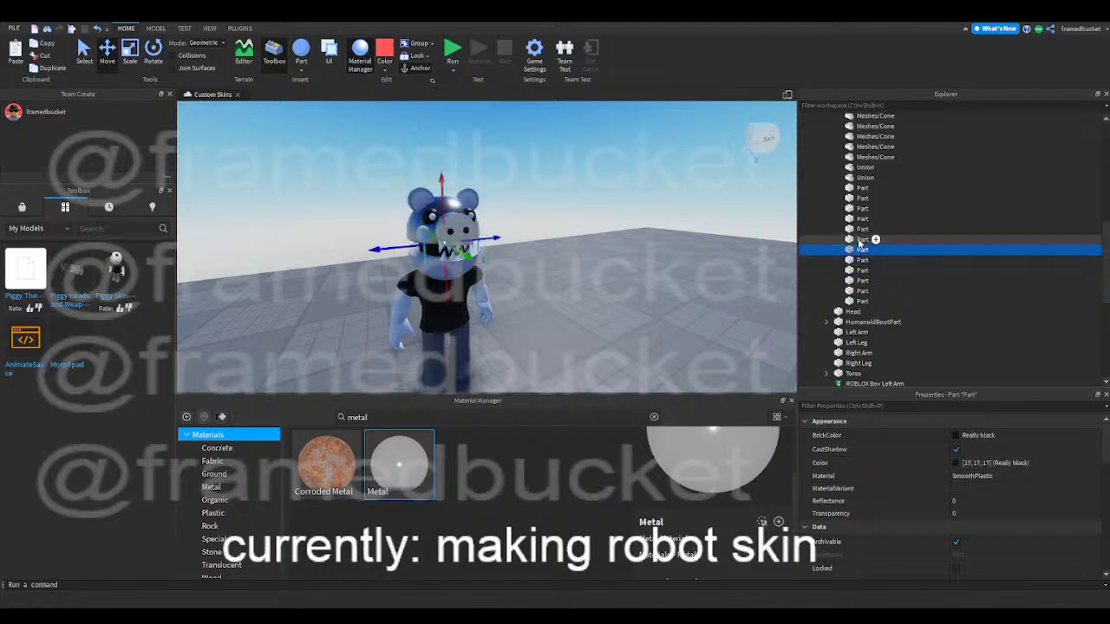
{"action": "left_click", "coordinate": [861, 239]}
{"action": "key", "text": "Delete"}
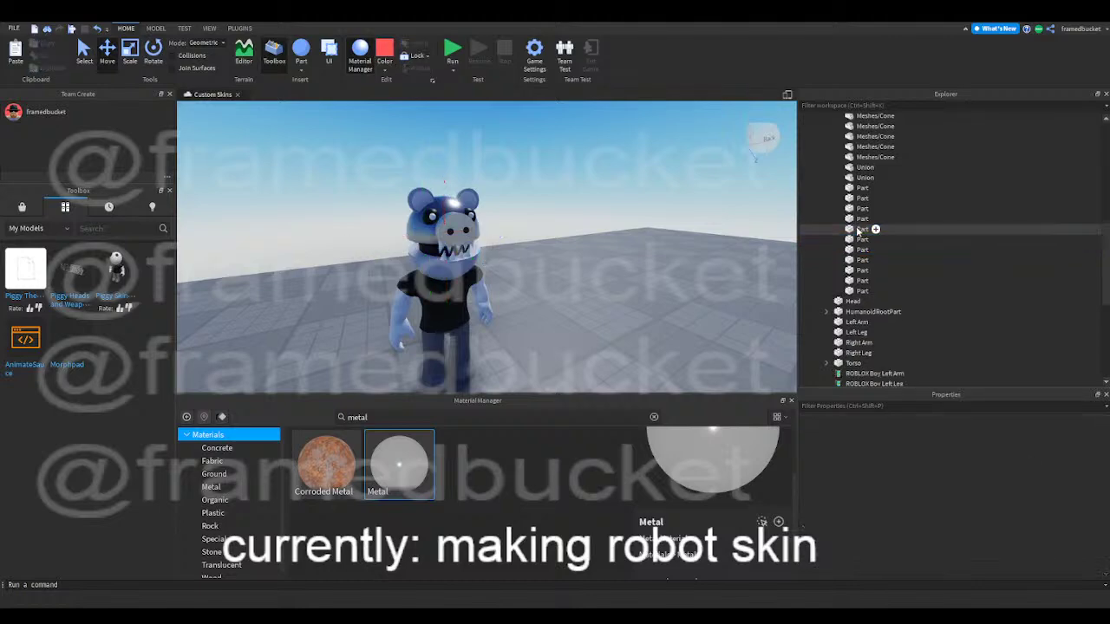
- Apply the Metal material to the Fossil-coloured lower jaw union of the pig's head
{"action": "key", "text": "d"}
{"action": "right_click_drag", "start_coordinate": [629, 229], "coordinate": [651, 225]}
{"action": "key", "text": "w"}
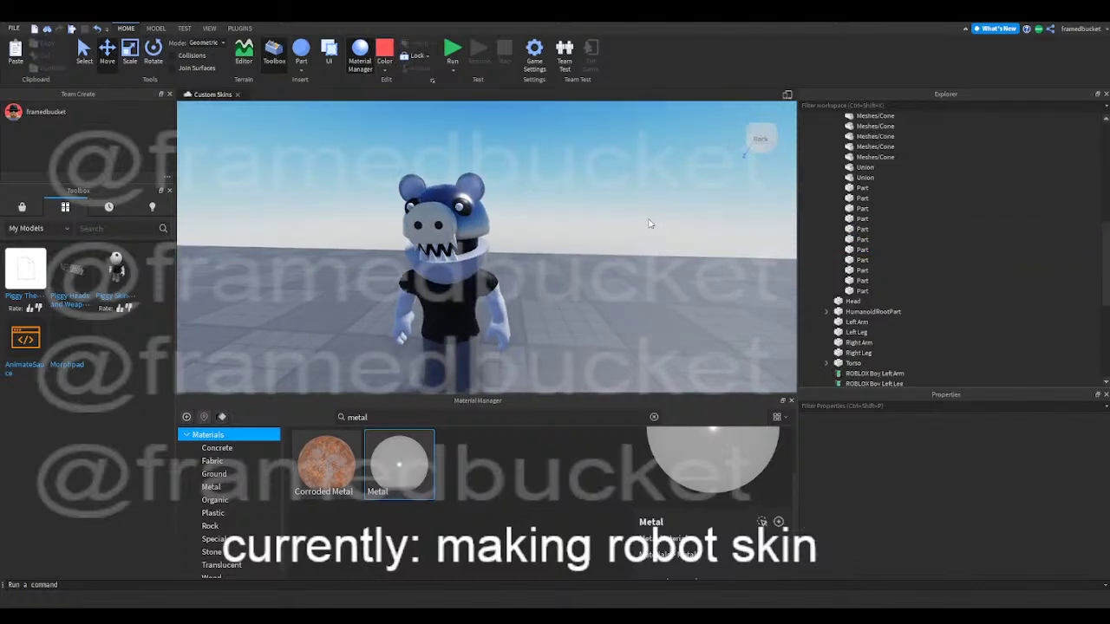
{"action": "left_click", "coordinate": [867, 177]}
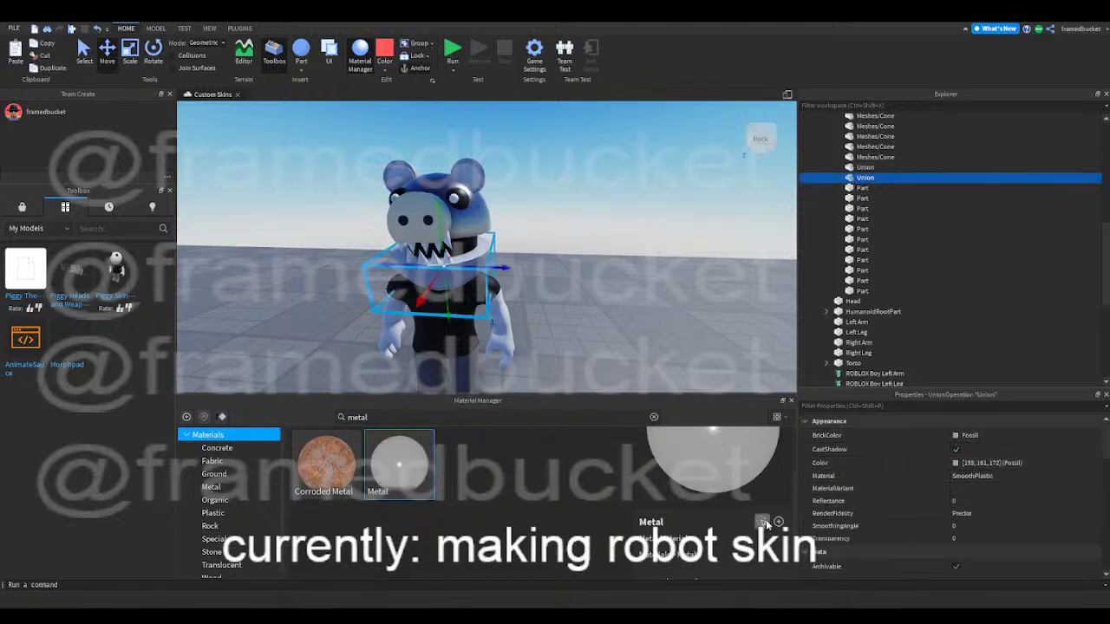
{"action": "left_click", "coordinate": [610, 265]}
{"action": "right_click_drag", "start_coordinate": [610, 264], "coordinate": [628, 287]}
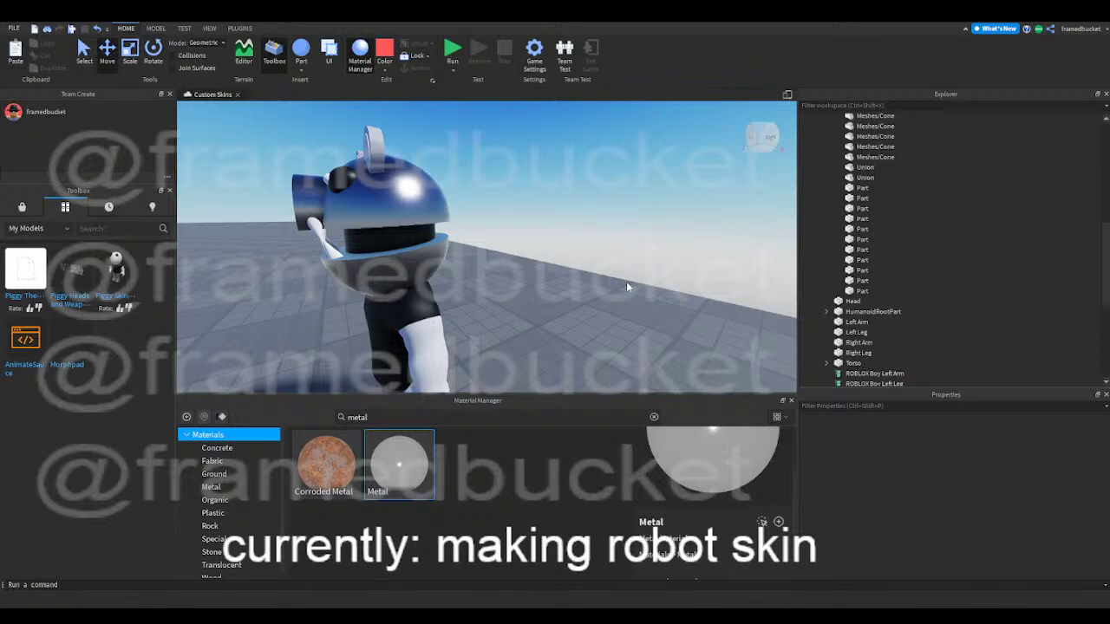
- Apply the Metal material to the Fossil-coloured outer ear part on the pig's own right side
{"action": "key", "text": "a"}
{"action": "mouse_move", "coordinate": [629, 280]}
{"action": "right_mouse_down"}
{"action": "mouse_move", "coordinate": [609, 284]}
{"action": "mouse_move", "coordinate": [618, 286]}
{"action": "right_mouse_up"}
{"action": "key", "text": "w"}
{"action": "key", "text": "s"}
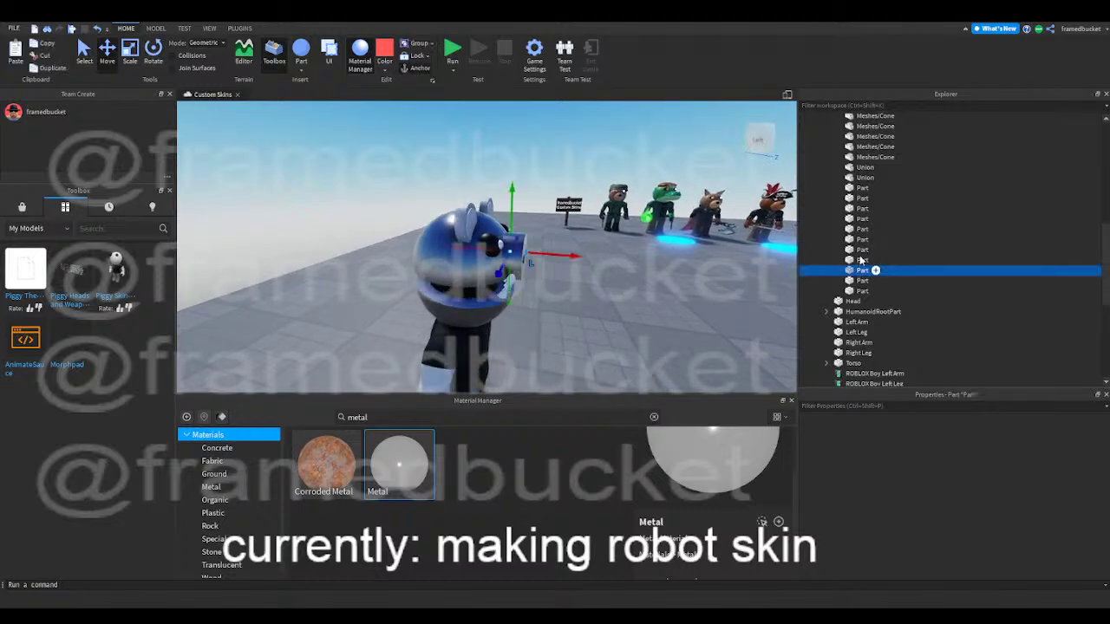
{"action": "left_click", "coordinate": [862, 249]}
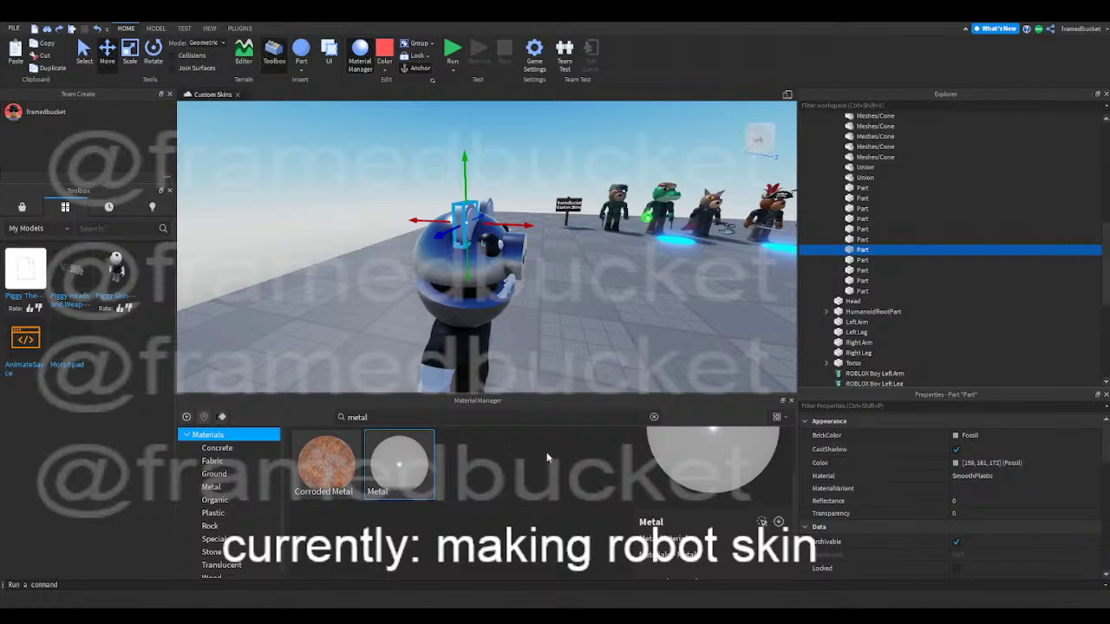
{"action": "key", "text": "d"}
{"action": "right_click_drag", "start_coordinate": [661, 338], "coordinate": [671, 304]}
{"action": "left_click", "coordinate": [671, 305]}
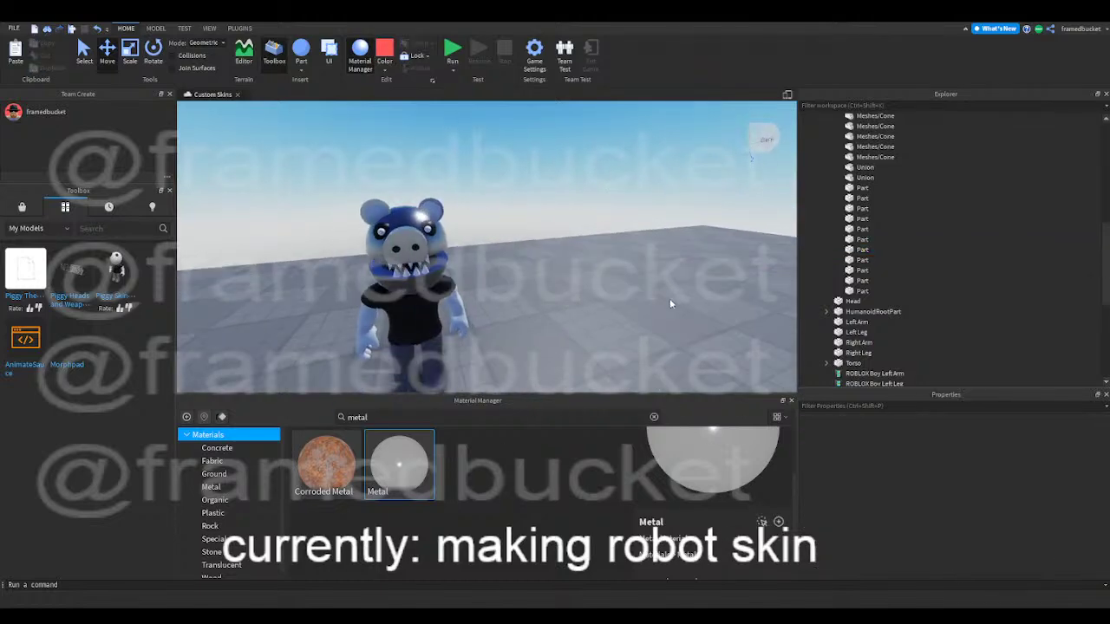
- Go through the head's other parts to locate the outer part of the opposite ear
{"action": "left_click", "coordinate": [857, 218]}
{"action": "left_click", "coordinate": [855, 211]}
{"action": "left_click", "coordinate": [856, 226]}
{"action": "left_click", "coordinate": [856, 218]}
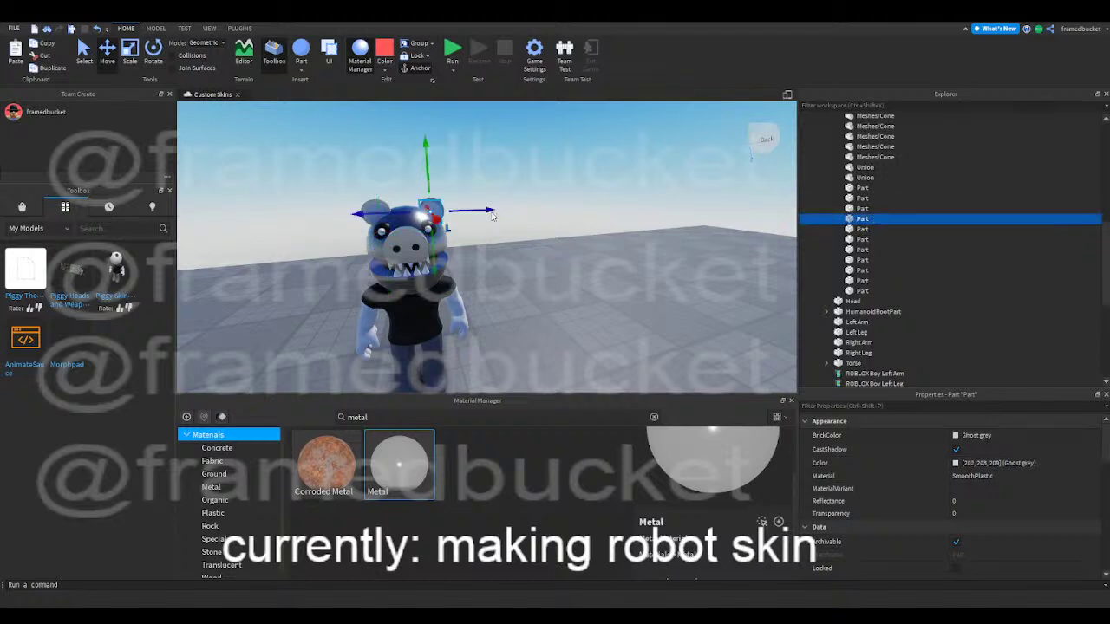
{"action": "left_click", "coordinate": [855, 208]}
{"action": "left_click", "coordinate": [857, 197]}
{"action": "left_click", "coordinate": [858, 180]}
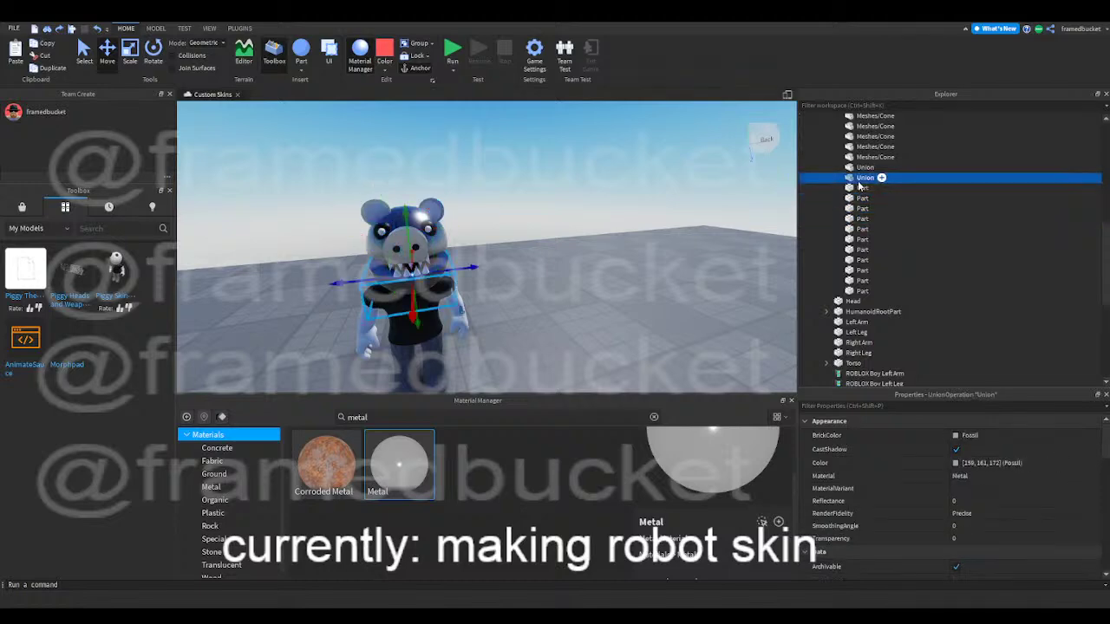
{"action": "left_click", "coordinate": [858, 188]}
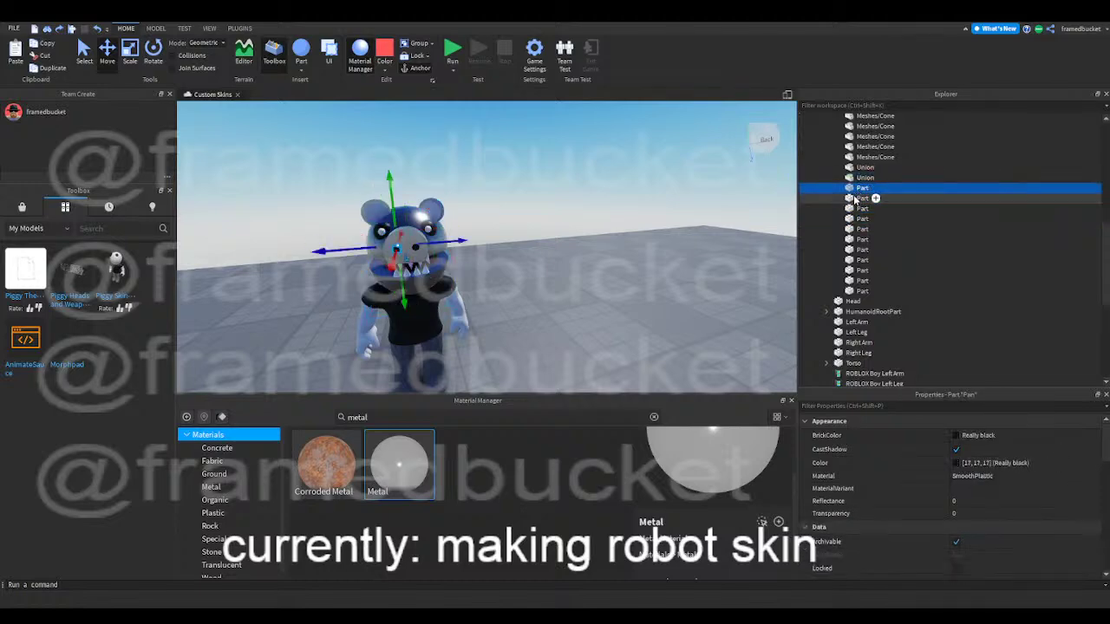
{"action": "left_click", "coordinate": [855, 199]}
{"action": "scroll", "coordinate": [855, 202], "scroll_direction": "up", "scroll_amount": 3}
{"action": "scroll", "coordinate": [855, 208], "scroll_direction": "down", "scroll_amount": 2}
{"action": "scroll", "coordinate": [854, 226], "scroll_direction": "down", "scroll_amount": 3}
- Apply the Metal material to the Fossil-coloured outer ear part on the pig's own left side
{"action": "left_click", "coordinate": [861, 291]}
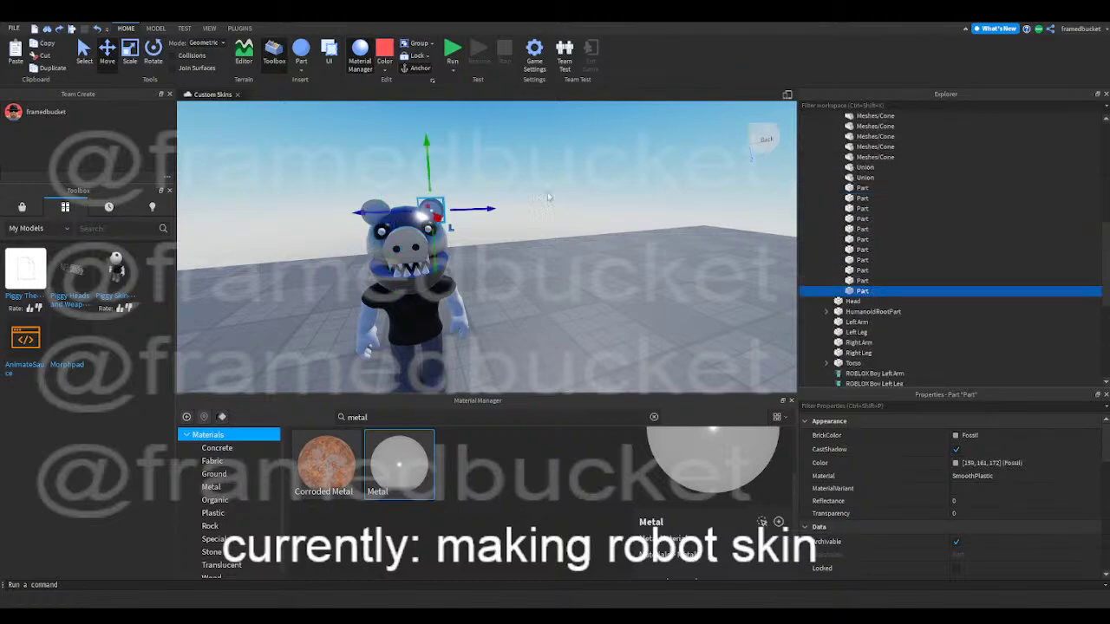
{"action": "left_click", "coordinate": [762, 522]}
{"action": "left_click", "coordinate": [673, 274]}
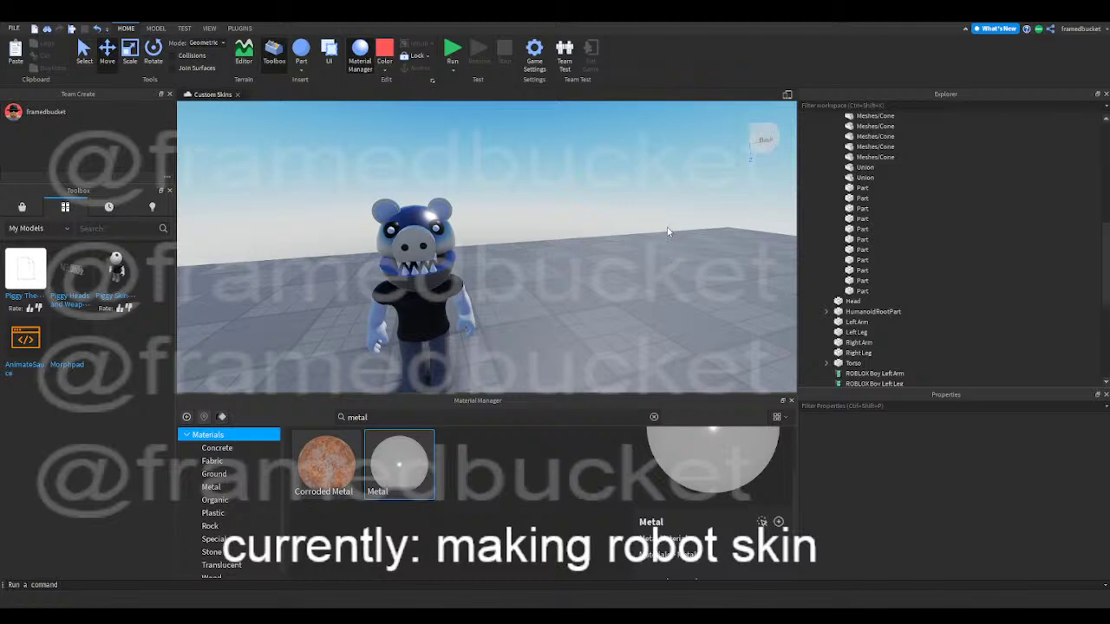
- Inspect the pig's arms and search the marketplace models for "cut off arm"
{"action": "mouse_move", "coordinate": [635, 222]}
{"action": "right_mouse_down"}
{"action": "mouse_move", "coordinate": [604, 210]}
{"action": "mouse_move", "coordinate": [631, 219]}
{"action": "right_mouse_up"}
{"action": "key", "text": "w"}
{"action": "key", "text": "d"}
{"action": "right_click_drag", "start_coordinate": [493, 265], "coordinate": [315, 302]}
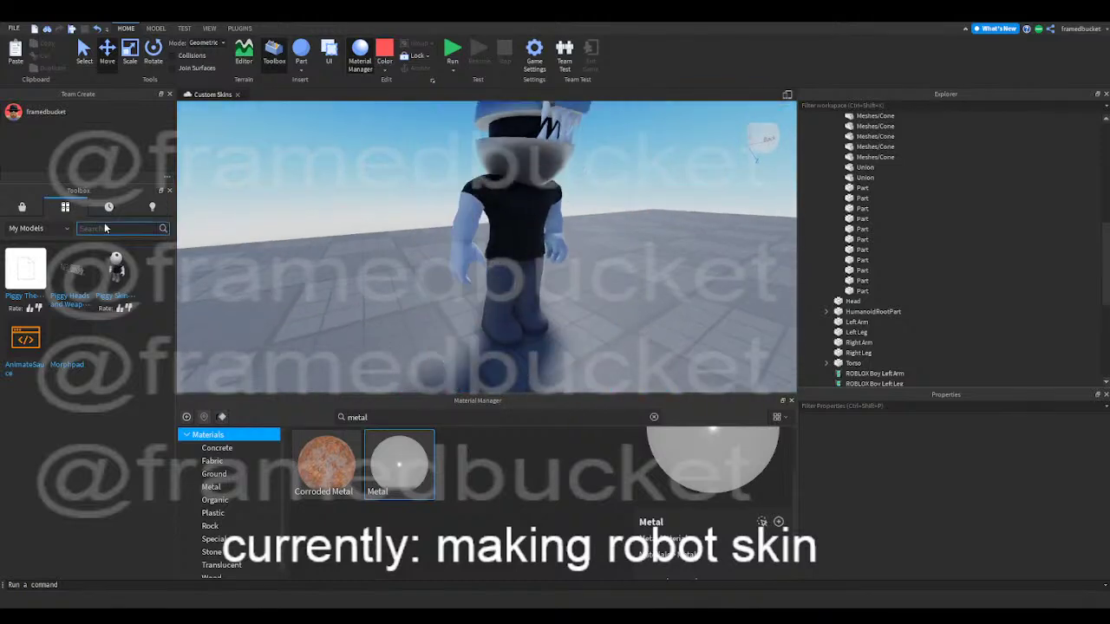
{"action": "left_click", "coordinate": [17, 208]}
{"action": "left_click", "coordinate": [96, 228]}
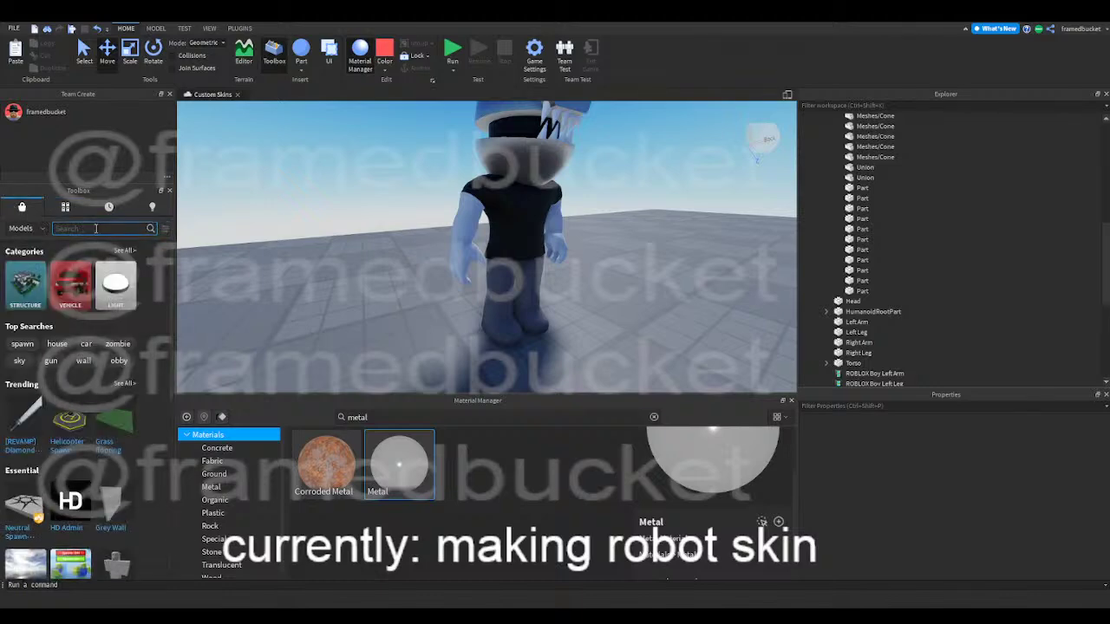
{"action": "type", "text": "custo"}
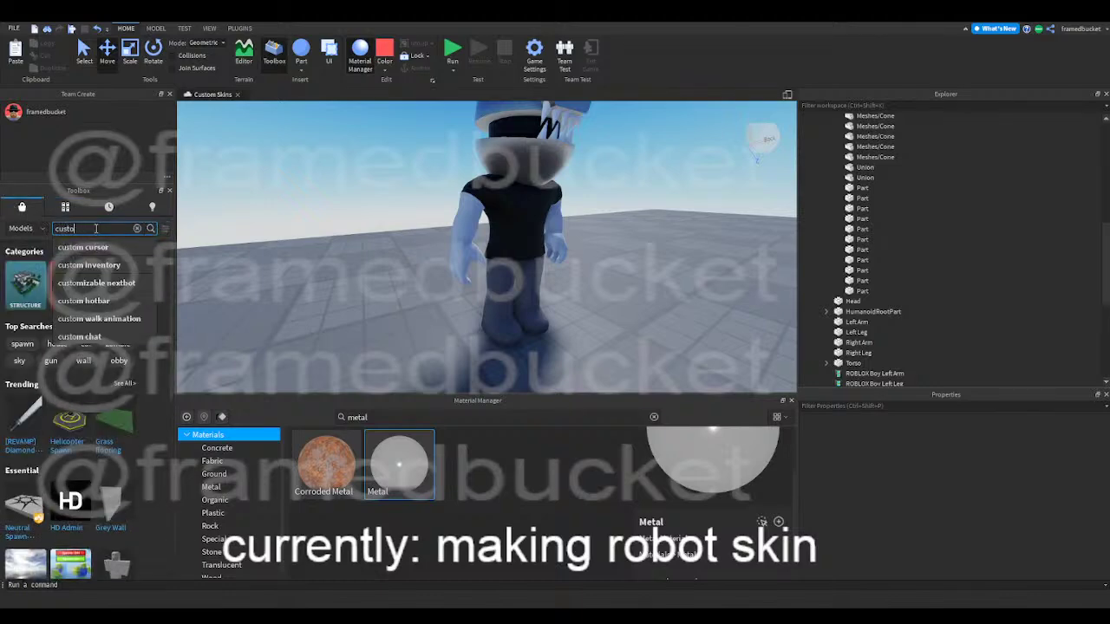
{"action": "type", "text": "ff ar"}
{"action": "key", "text": "Return"}
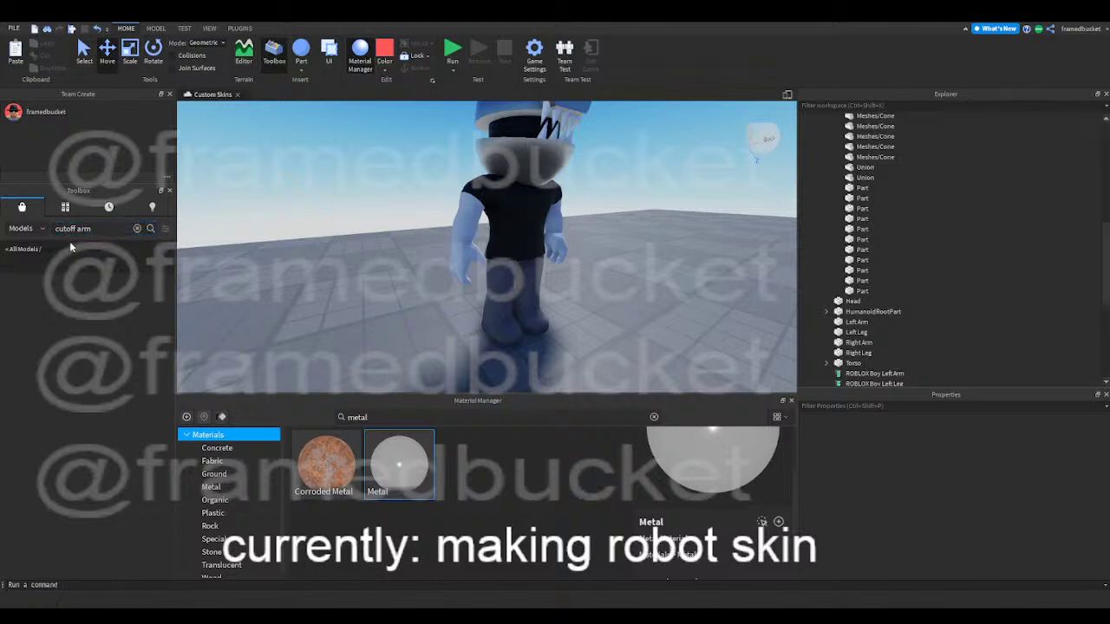
{"action": "key", "text": "Return"}
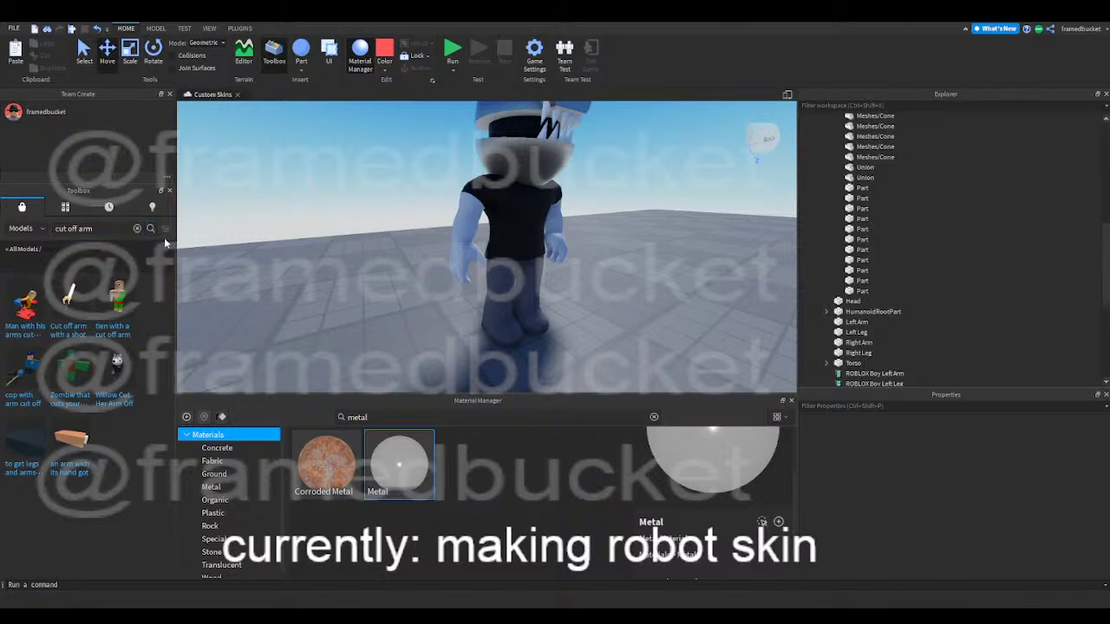
- Search the marketplace models for "piggy cut off arm" and clear the search
{"action": "left_click", "coordinate": [137, 229]}
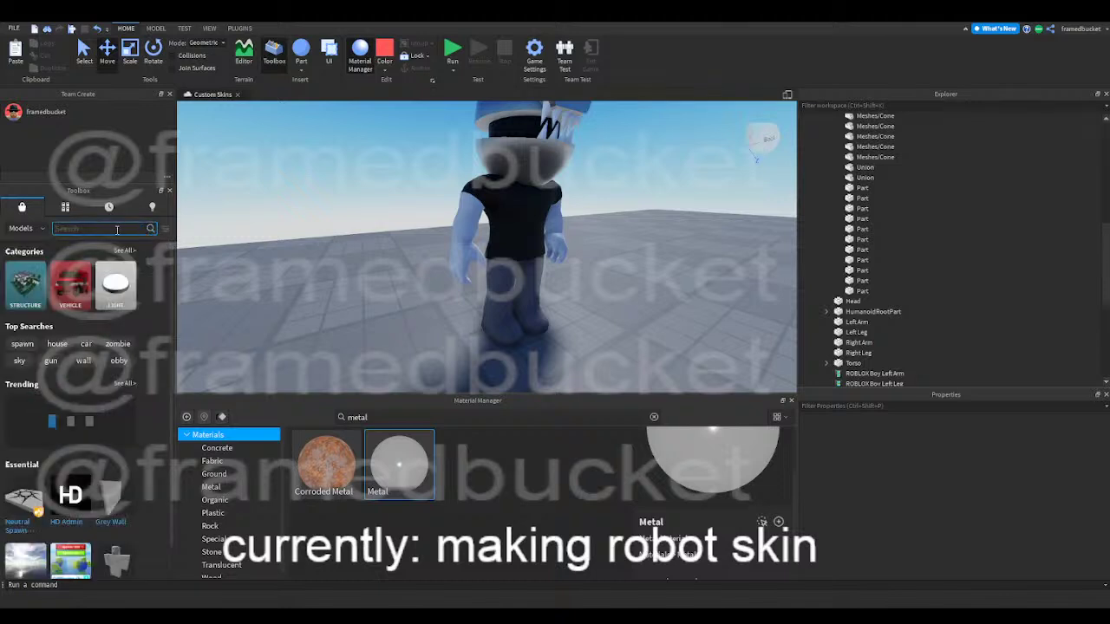
{"action": "type", "text": "piggy"}
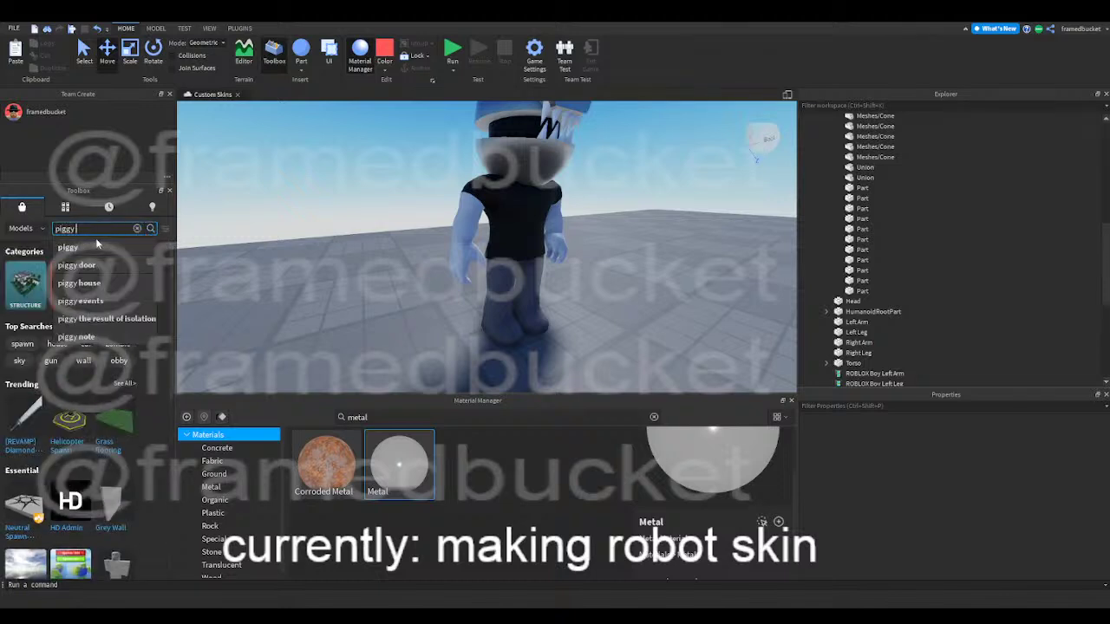
{"action": "type", "text": " cut off arm"}
{"action": "key", "text": "Return"}
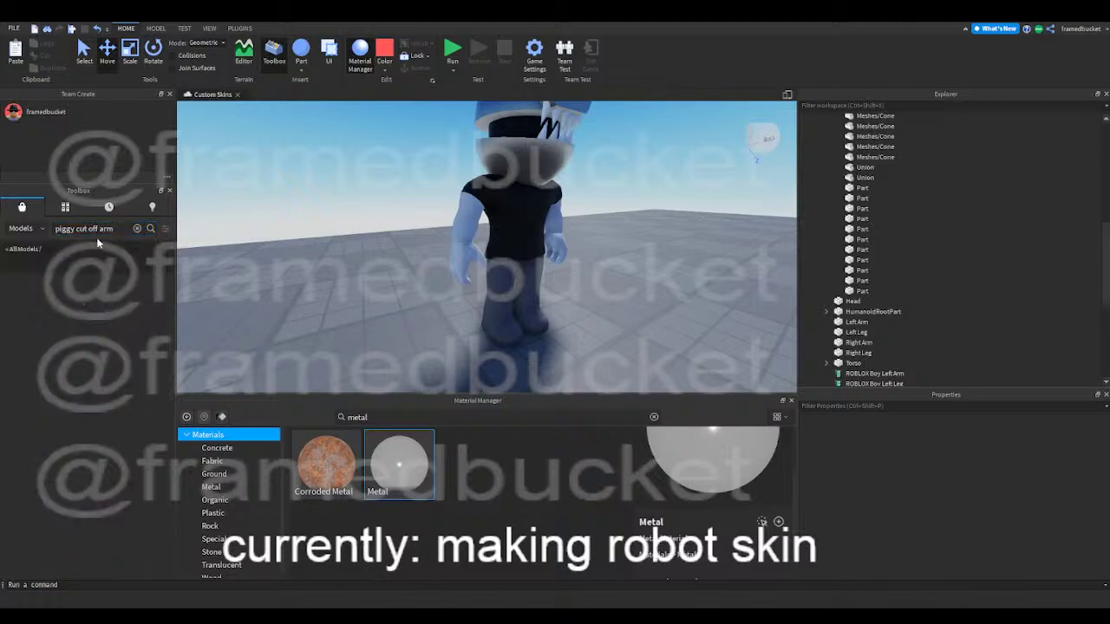
{"action": "left_click", "coordinate": [138, 229]}
{"action": "key", "text": "s"}
{"action": "right_click_drag", "start_coordinate": [225, 228], "coordinate": [582, 296]}
{"action": "key", "text": "w"}
{"action": "key", "text": "w"}
{"action": "key", "text": "w"}
{"action": "key", "text": "w"}
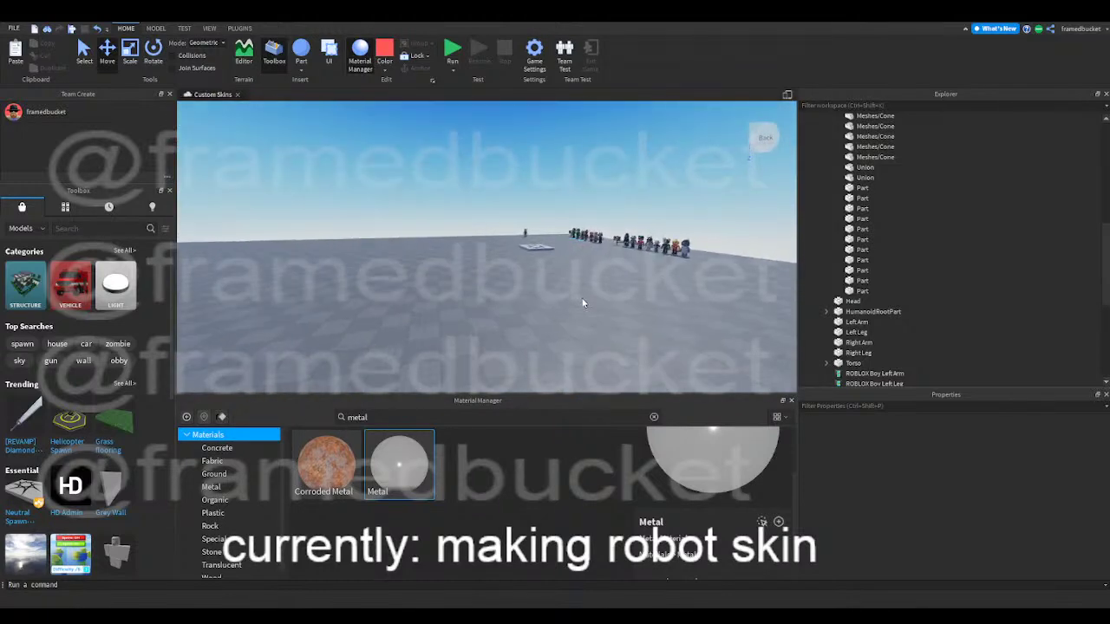
{"action": "key", "text": "w"}
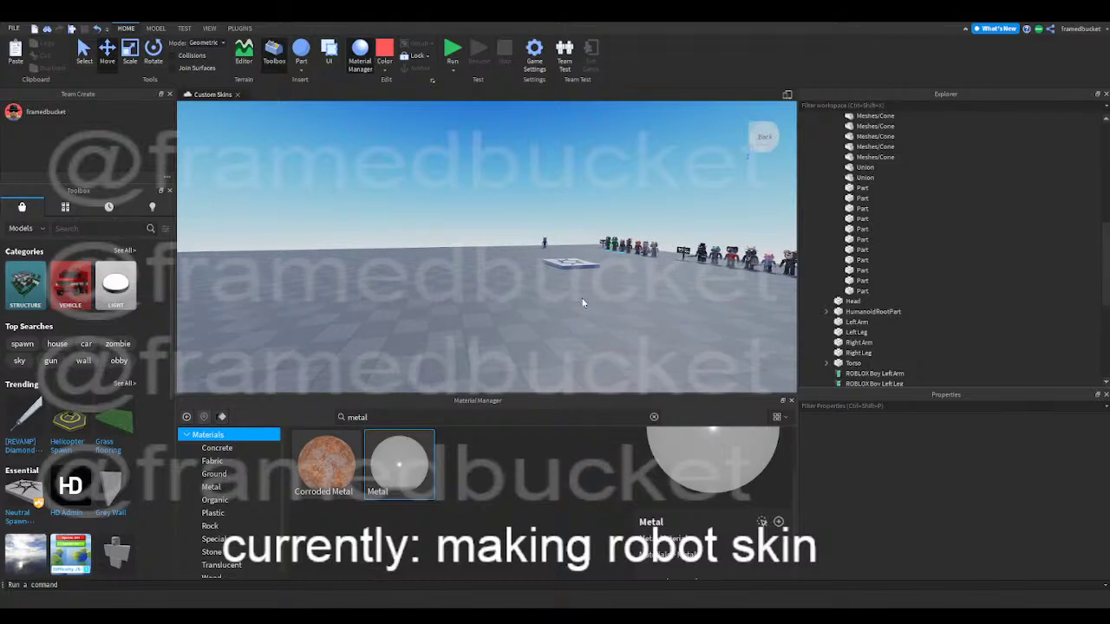
{"action": "key", "text": "w"}
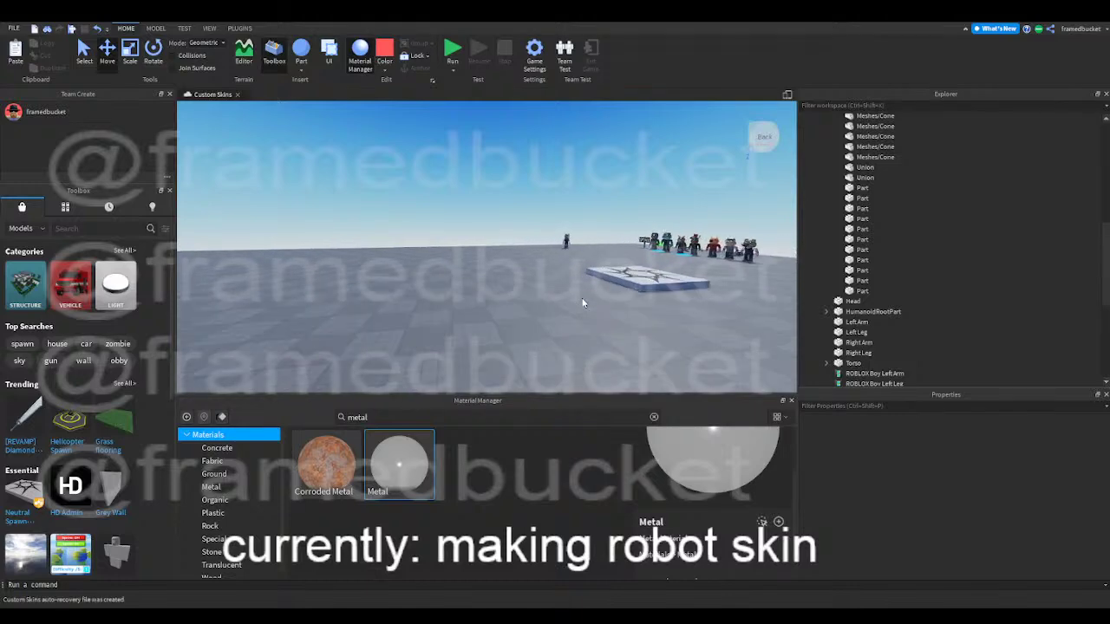
{"action": "key", "text": "w"}
{"action": "right_click_drag", "start_coordinate": [582, 292], "coordinate": [582, 292]}
{"action": "key", "text": "w"}
- Set the BrickColor of the rear lower cone tooth on the pig's own left side to Bright yellow
{"action": "left_click", "coordinate": [860, 280]}
{"action": "scroll", "coordinate": [863, 278], "scroll_direction": "up", "scroll_amount": 1}
{"action": "left_click", "coordinate": [866, 189]}
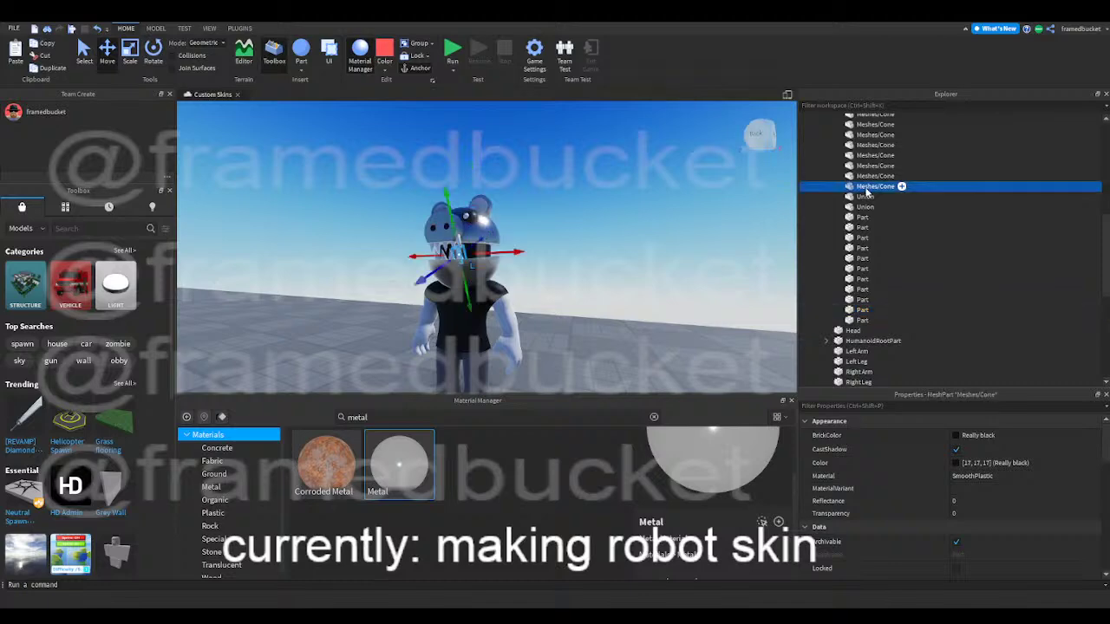
{"action": "left_click", "coordinate": [953, 439]}
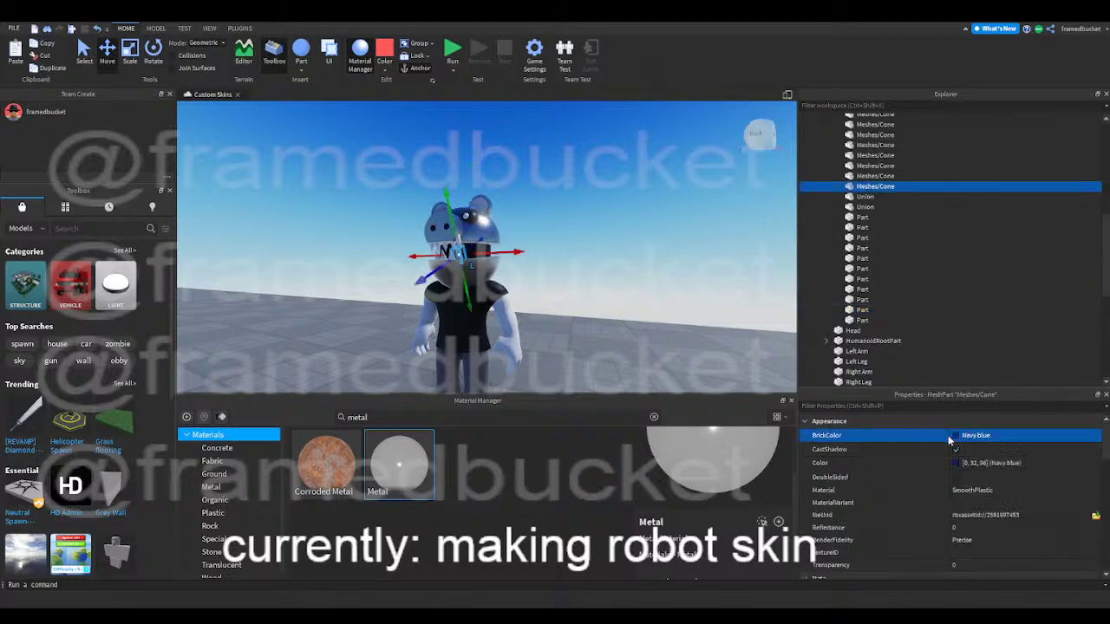
{"action": "left_click", "coordinate": [674, 340]}
{"action": "scroll", "coordinate": [675, 340], "scroll_direction": "up", "scroll_amount": 5}
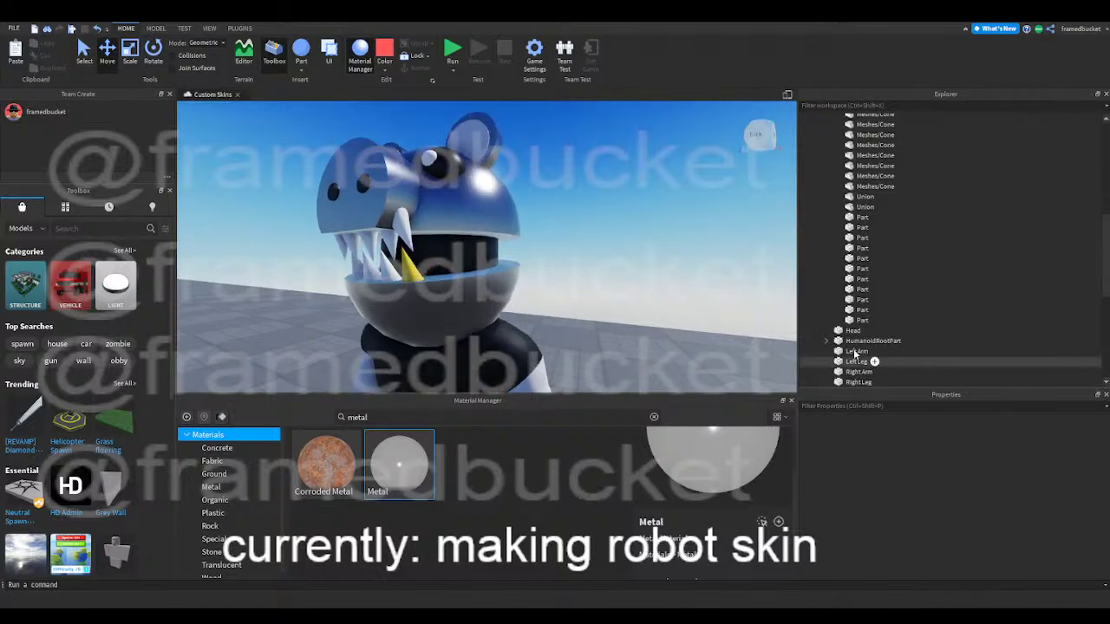
- Apply the Corroded Metal material to the Bright yellow cone tooth
{"action": "left_click", "coordinate": [852, 186]}
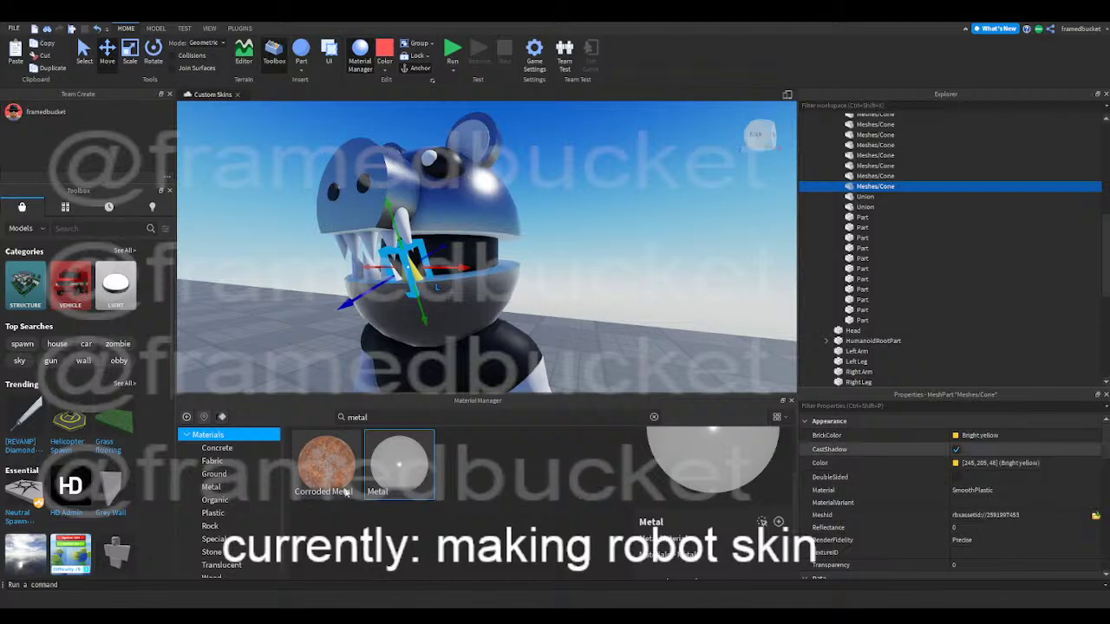
{"action": "left_click", "coordinate": [343, 485]}
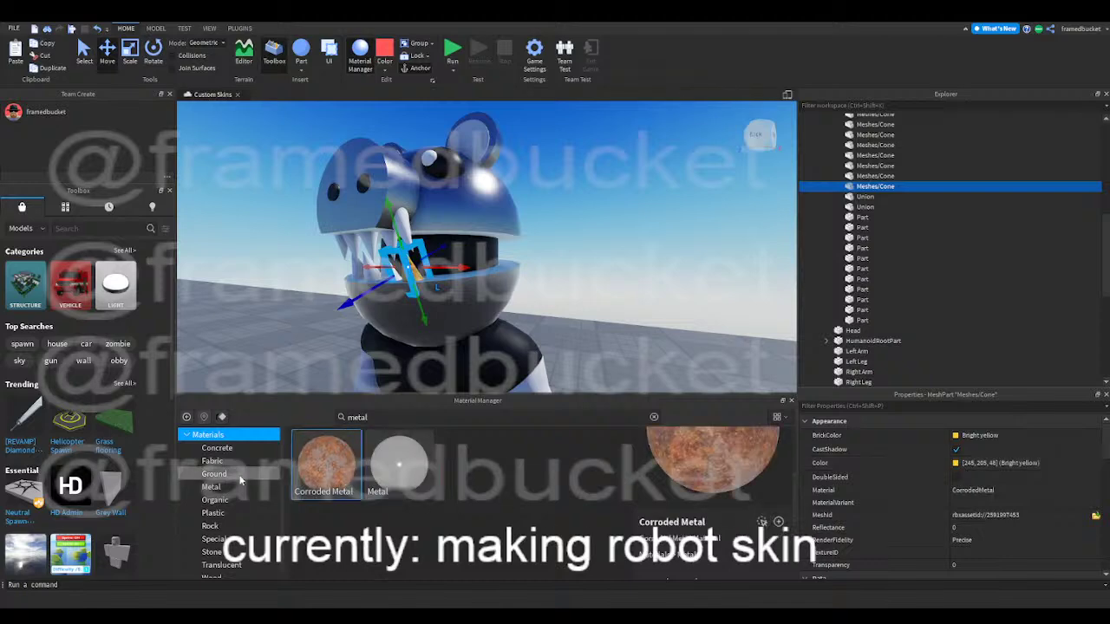
{"action": "scroll", "coordinate": [677, 539], "scroll_direction": "down", "scroll_amount": 2}
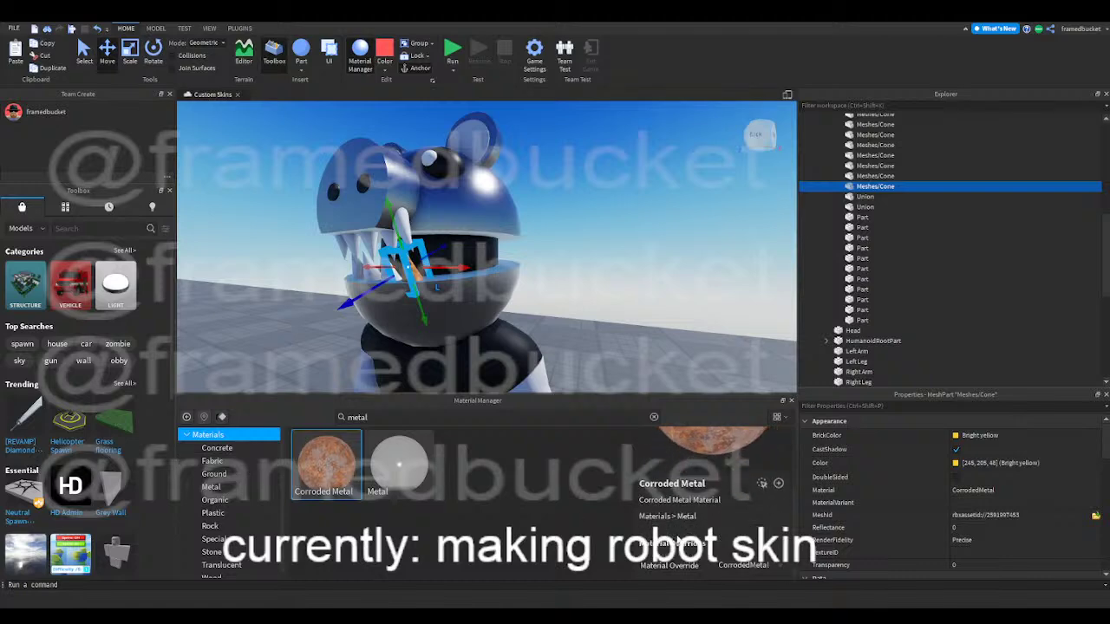
- Clear the material search and look through the material categories such as Metal, Organic, Plastic, Fabric and Stone
{"action": "left_click", "coordinate": [215, 474]}
{"action": "left_click", "coordinate": [212, 487]}
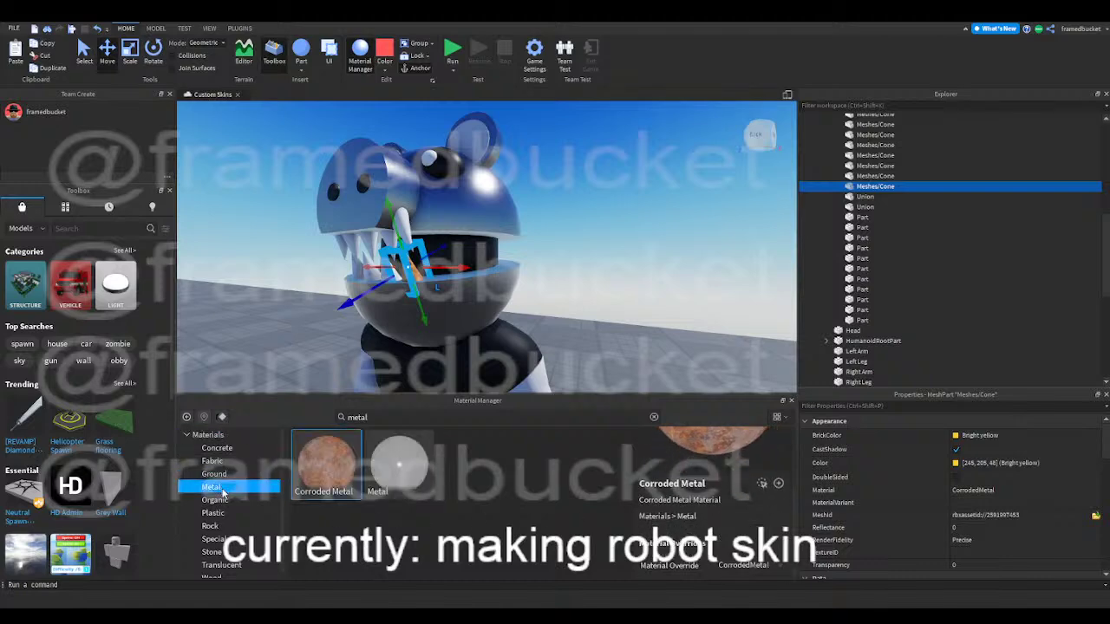
{"action": "left_click", "coordinate": [215, 500]}
{"action": "left_click", "coordinate": [366, 417]}
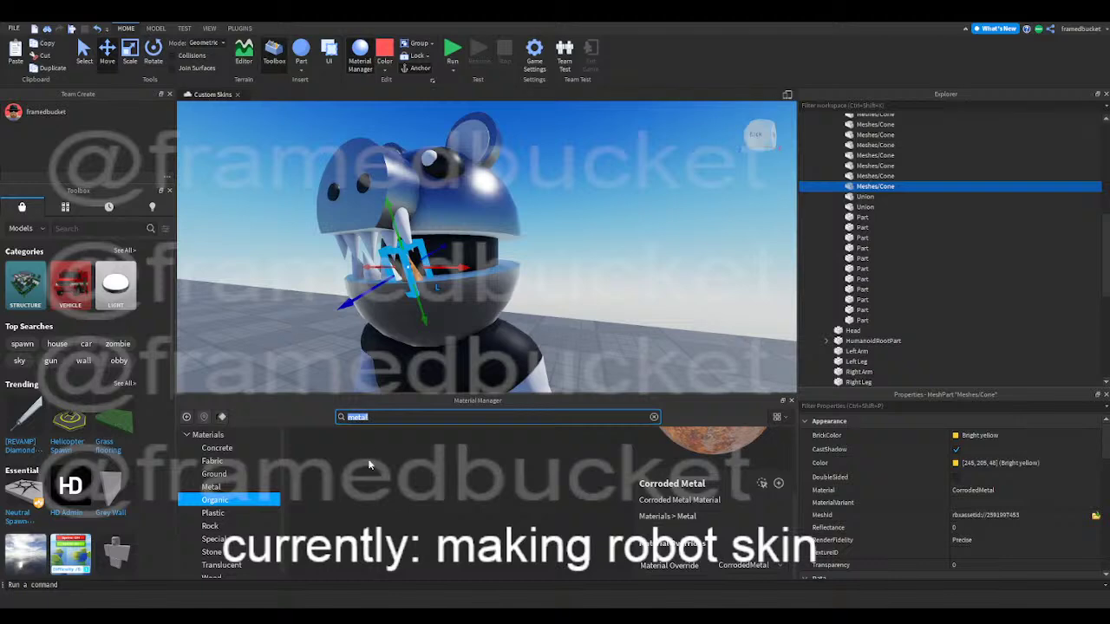
{"action": "left_click", "coordinate": [212, 514]}
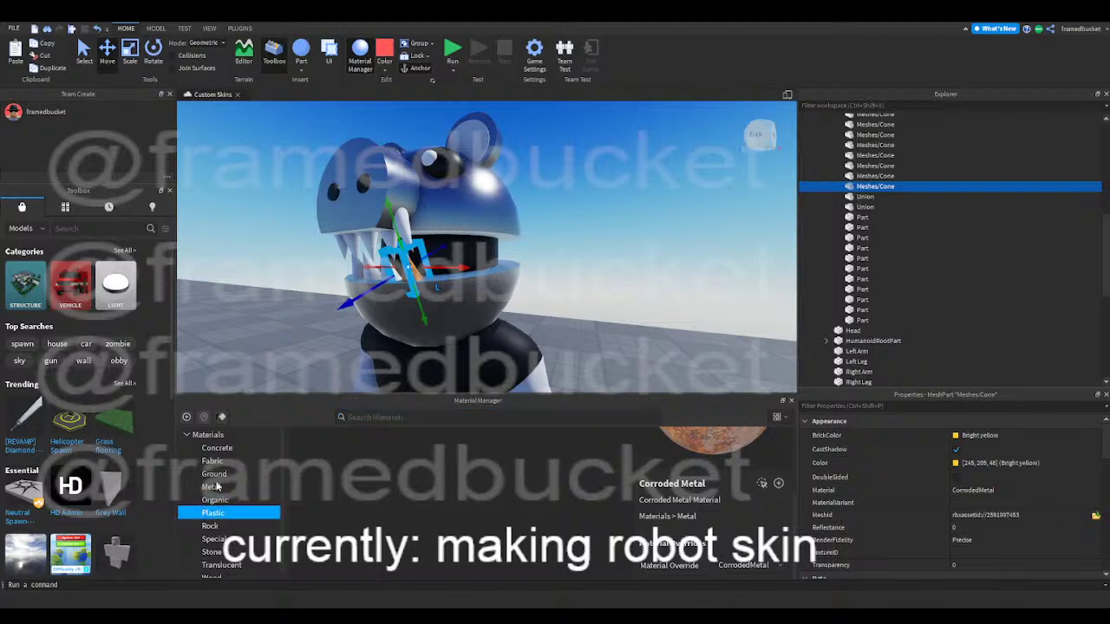
{"action": "left_click", "coordinate": [213, 434]}
{"action": "left_click", "coordinate": [219, 462]}
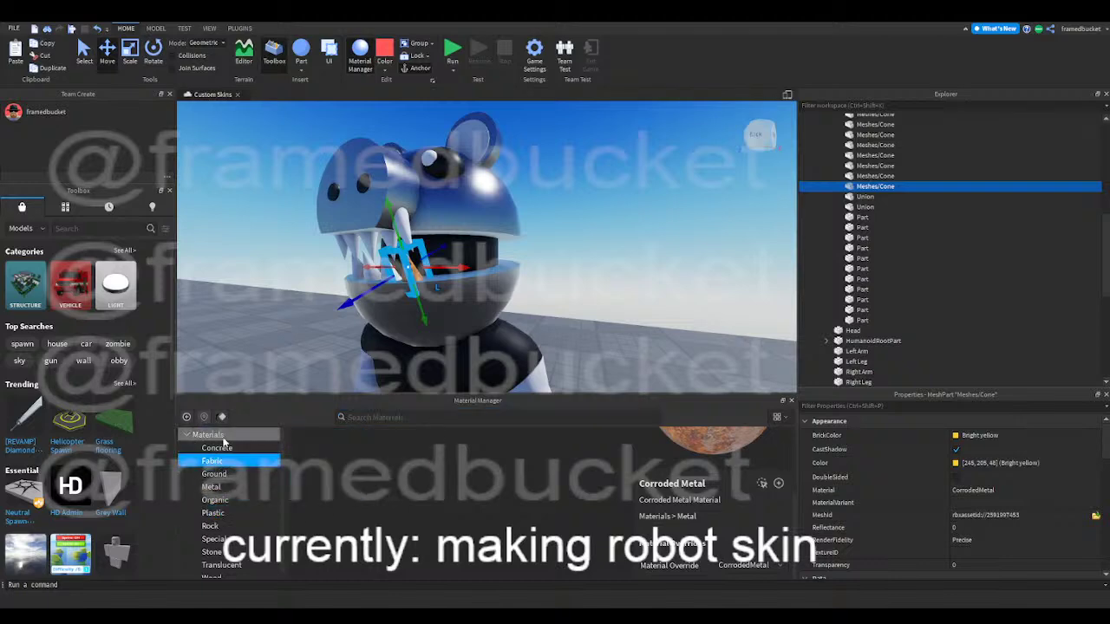
{"action": "left_click", "coordinate": [223, 439]}
{"action": "left_click", "coordinate": [223, 450]}
{"action": "left_click", "coordinate": [223, 463]}
{"action": "left_click", "coordinate": [224, 475]}
{"action": "left_click_drag", "start_coordinate": [223, 503], "coordinate": [220, 551]}
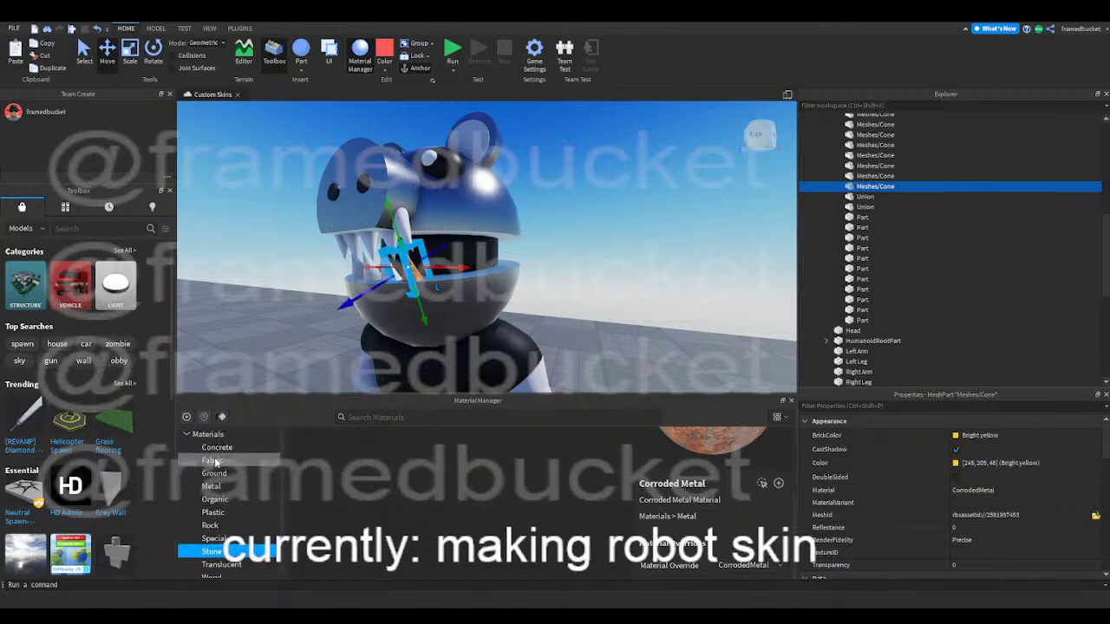
{"action": "scroll", "coordinate": [681, 494], "scroll_direction": "up", "scroll_amount": 2}
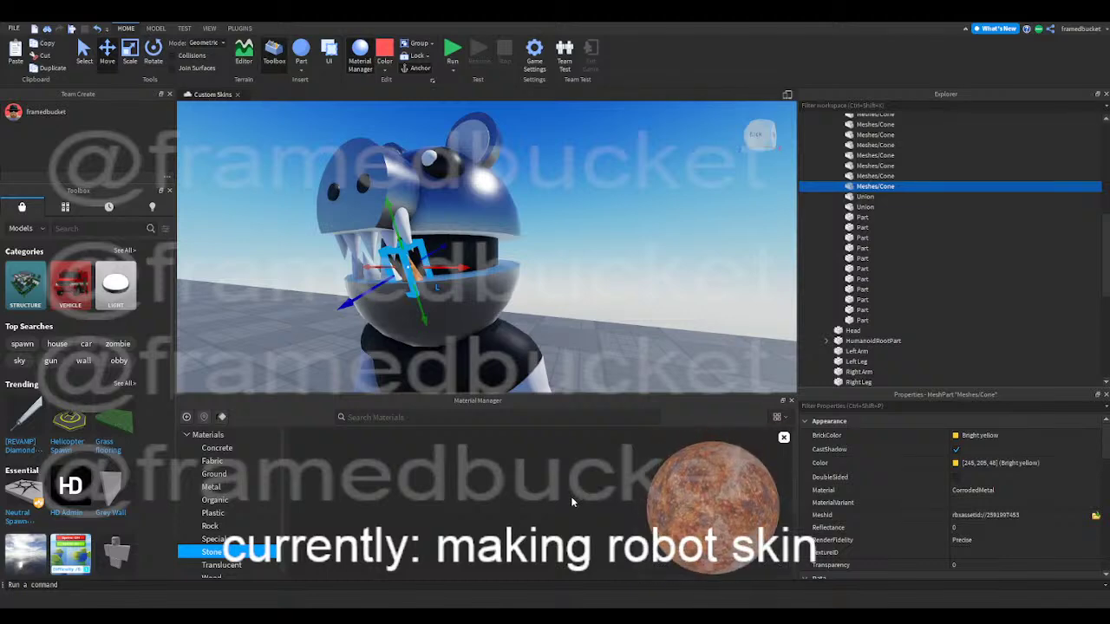
- Close the Corroded Metal details, list all materials with the category tree collapsed, and view the Metal material's details
{"action": "left_click", "coordinate": [783, 439]}
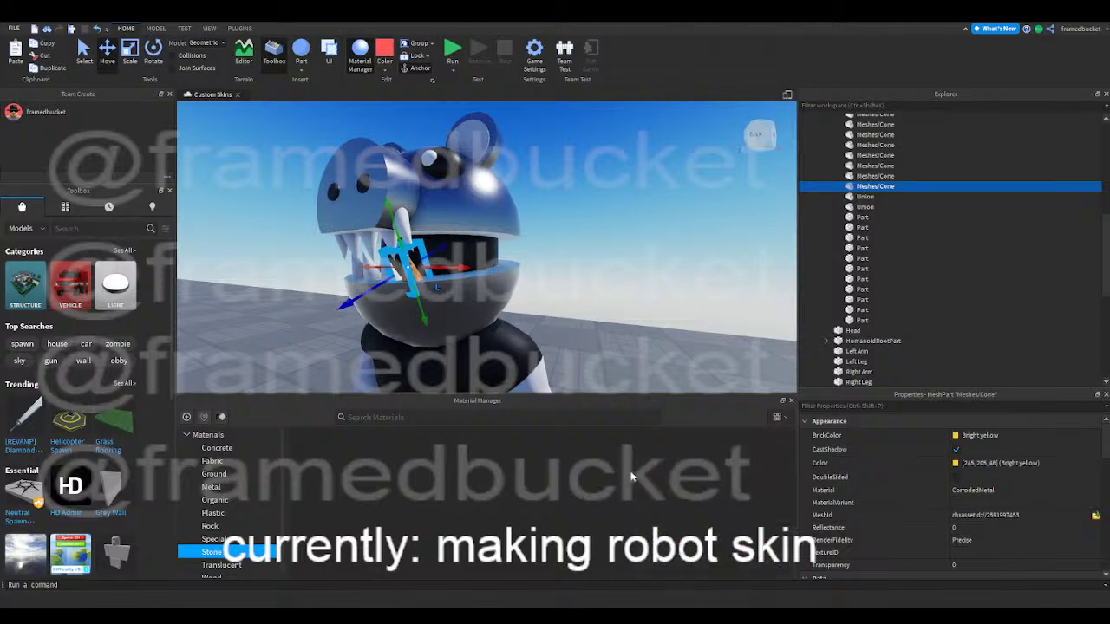
{"action": "left_click", "coordinate": [227, 526]}
{"action": "left_click", "coordinate": [239, 447]}
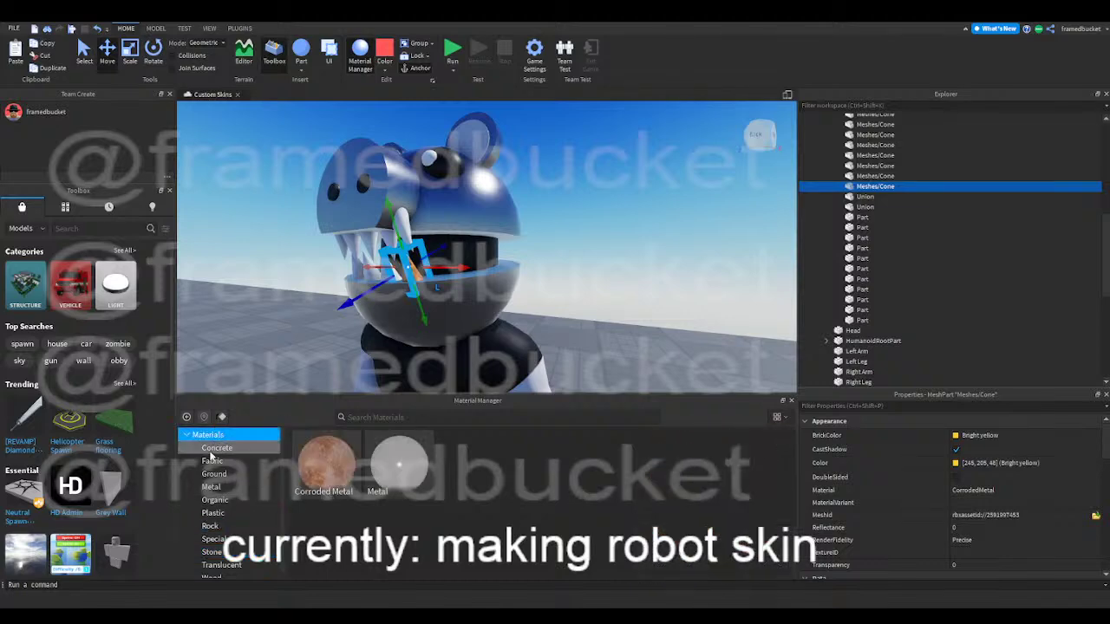
{"action": "left_click", "coordinate": [791, 401]}
{"action": "left_click", "coordinate": [360, 61]}
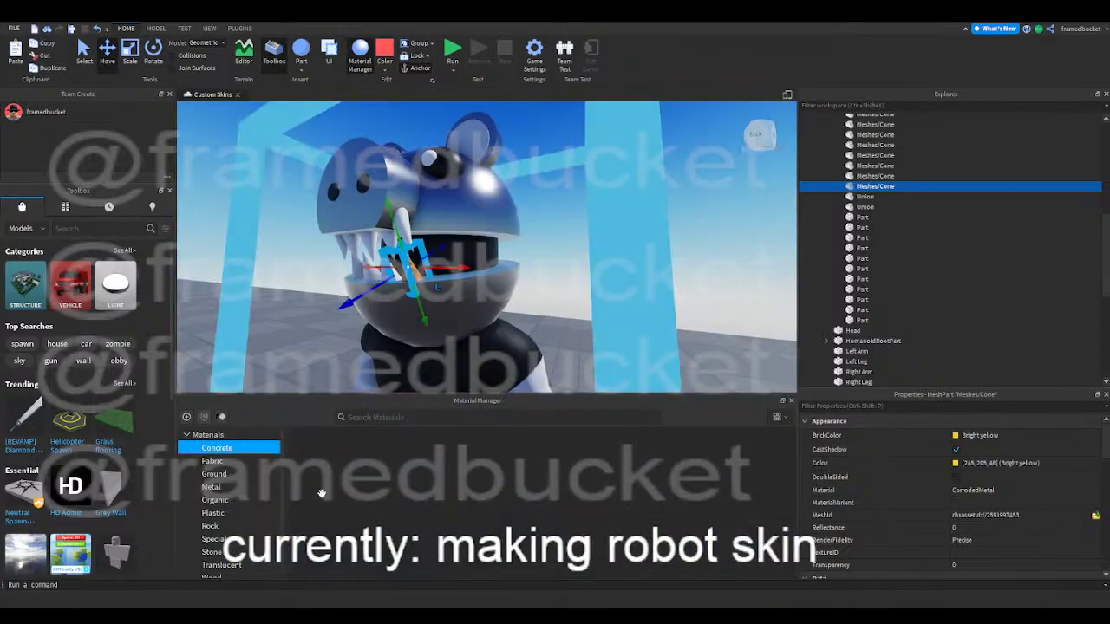
{"action": "left_click", "coordinate": [205, 435]}
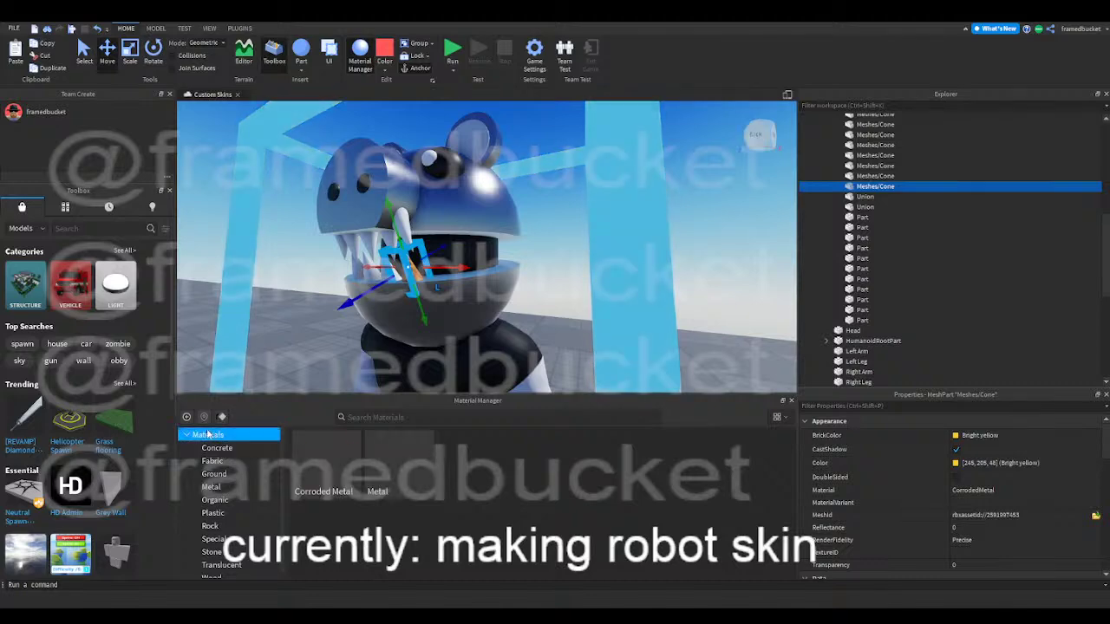
{"action": "left_click", "coordinate": [186, 435]}
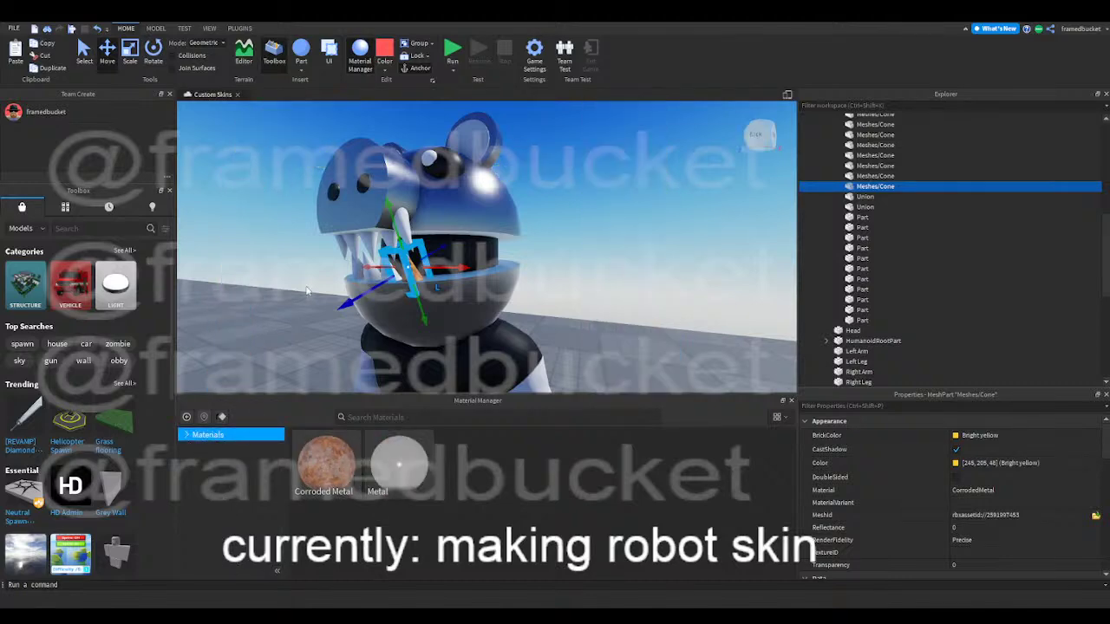
{"action": "left_click", "coordinate": [400, 488]}
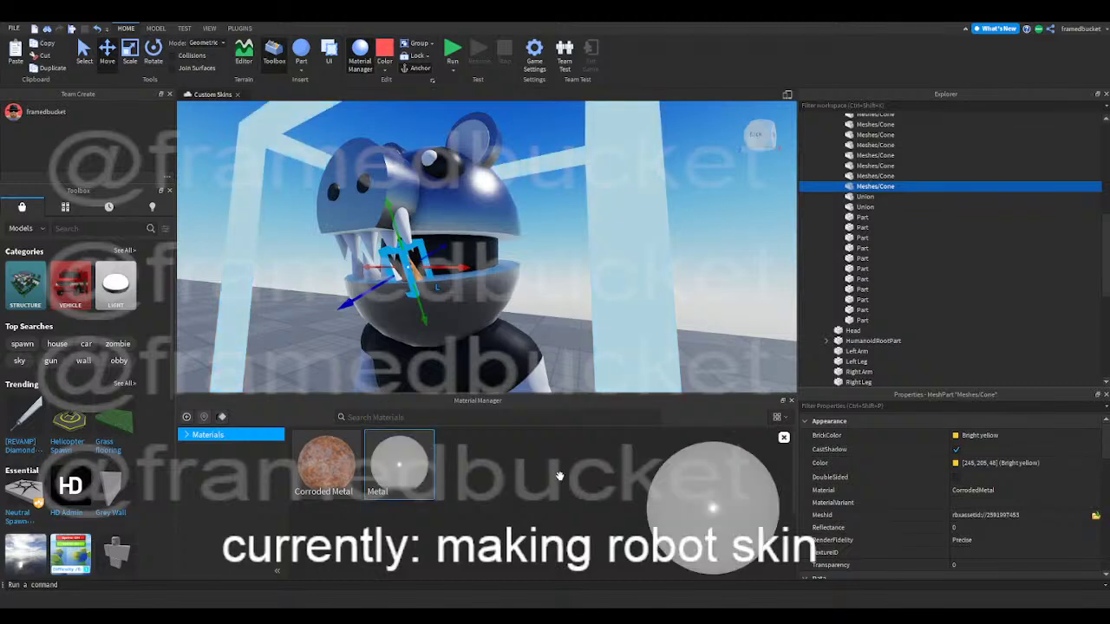
- Set the material of the Bright yellow cone tooth to Sand, deselect it and check the teeth from the front
{"action": "left_click", "coordinate": [972, 491]}
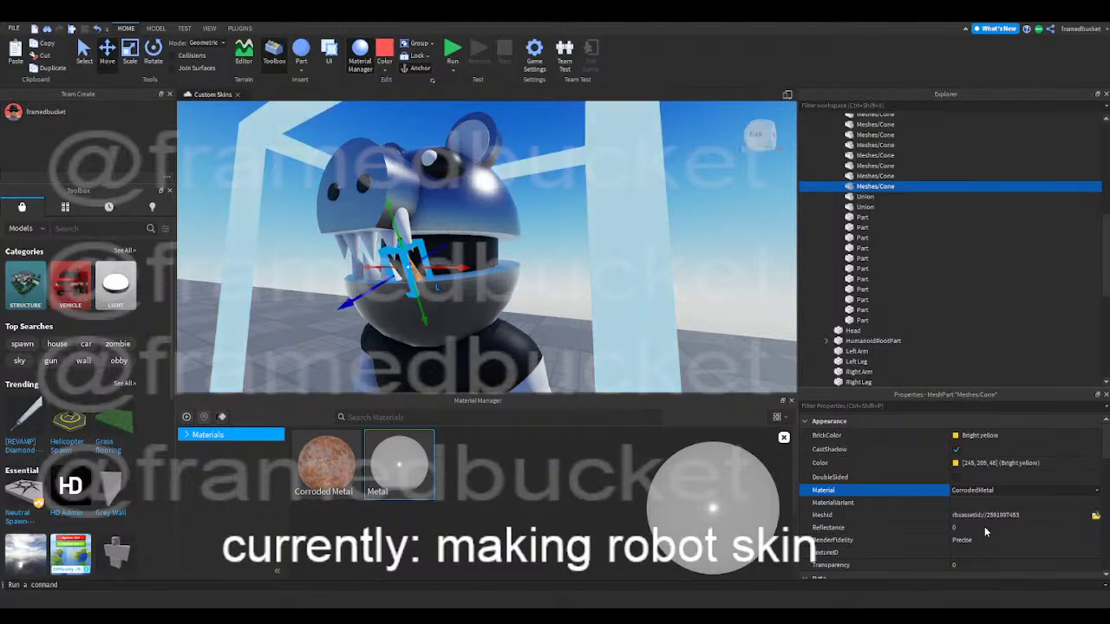
{"action": "left_click", "coordinate": [971, 560]}
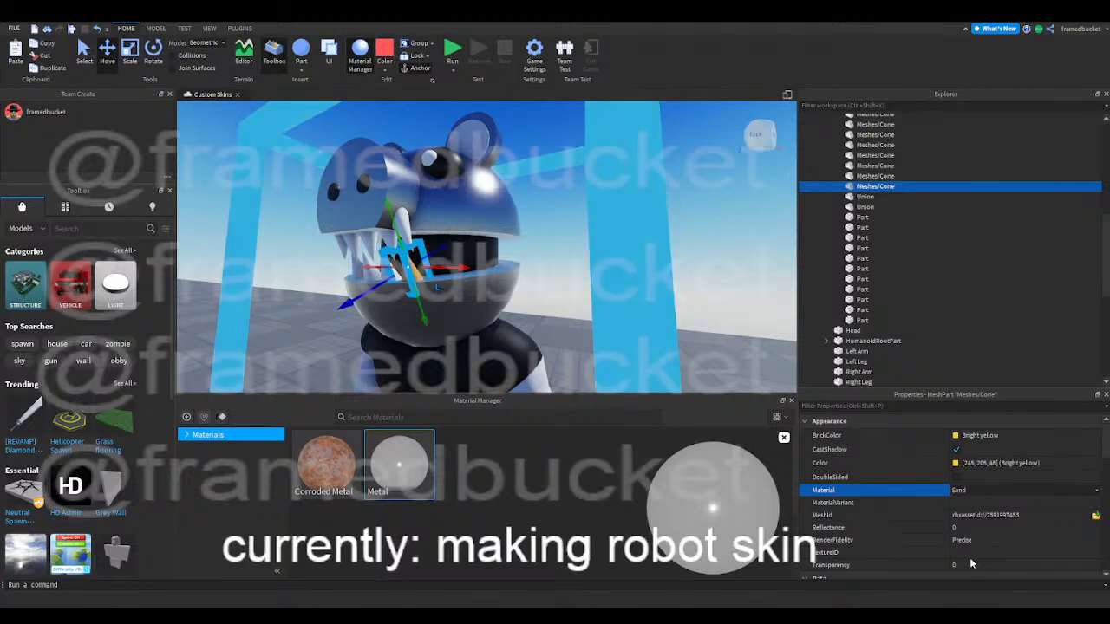
{"action": "left_click", "coordinate": [681, 262]}
{"action": "right_click_drag", "start_coordinate": [680, 273], "coordinate": [679, 272]}
{"action": "key", "text": "a"}
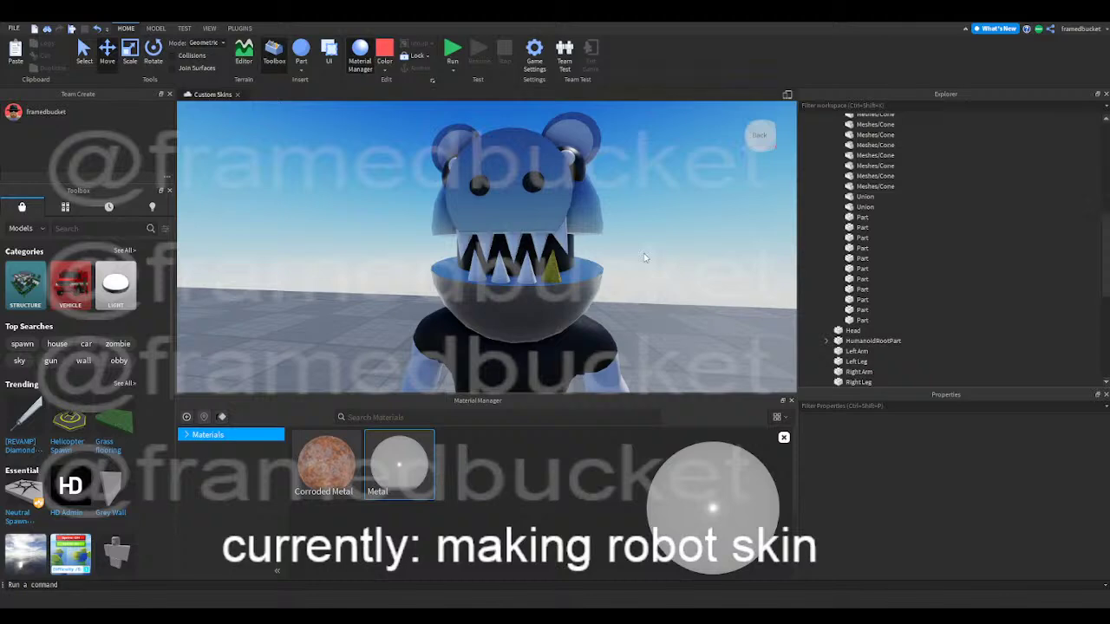
- Close the Material Manager and examine the whole pig character, including its HumanoidRootPart and Left Leg
{"action": "left_click", "coordinate": [790, 401]}
{"action": "right_click_drag", "start_coordinate": [651, 332], "coordinate": [650, 341]}
{"action": "scroll", "coordinate": [643, 336], "scroll_direction": "down", "scroll_amount": 10}
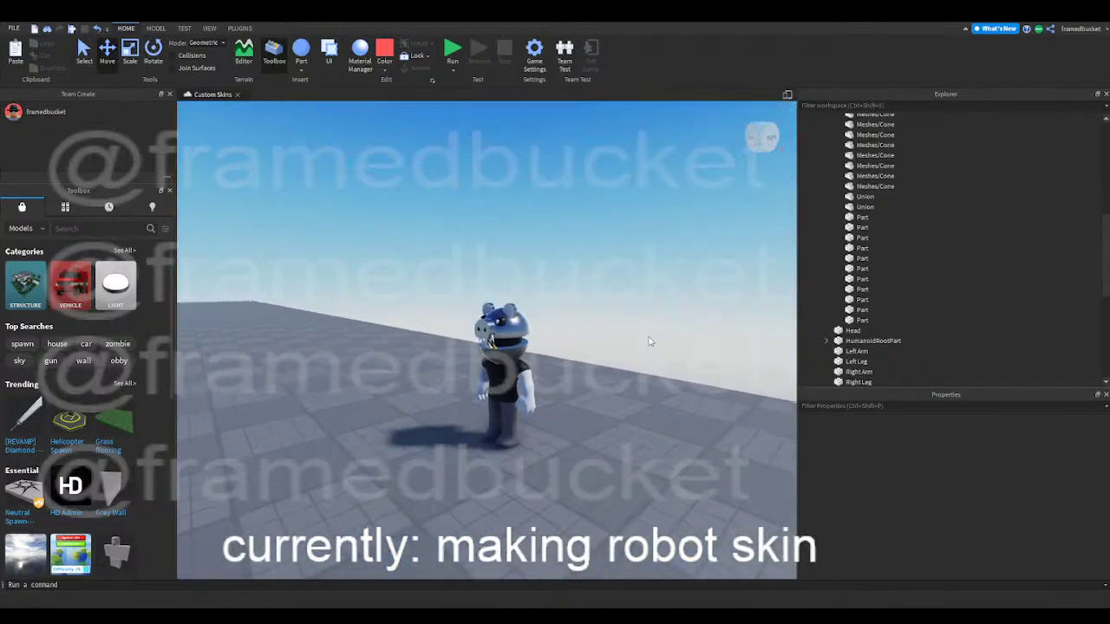
{"action": "key", "text": "a"}
{"action": "key", "text": "w"}
{"action": "scroll", "coordinate": [648, 340], "scroll_direction": "up", "scroll_amount": 3}
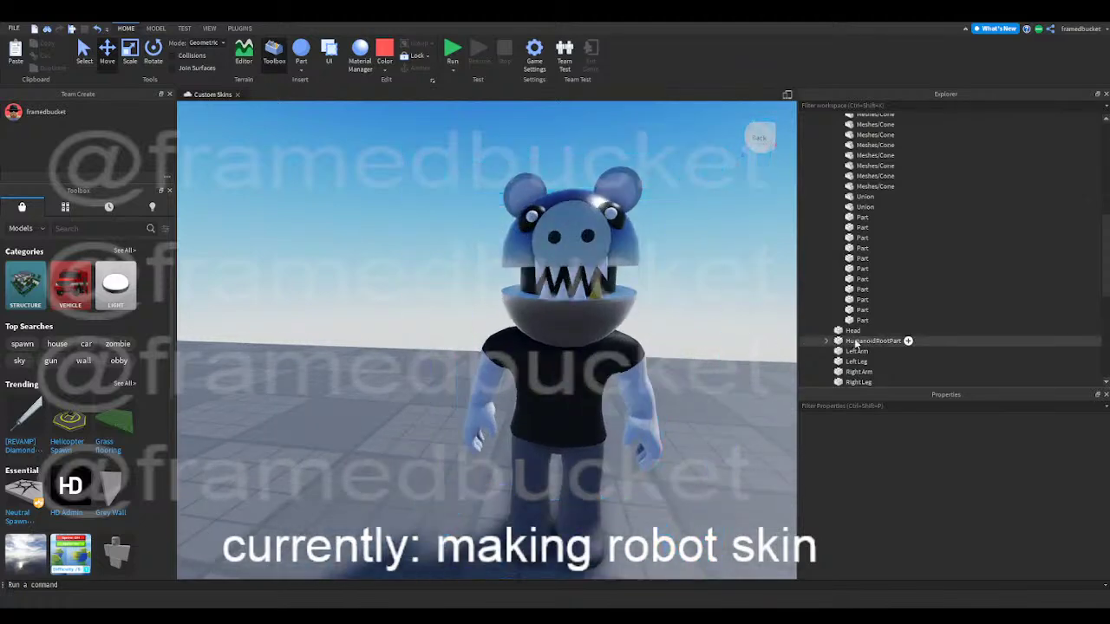
{"action": "left_click", "coordinate": [866, 341]}
{"action": "scroll", "coordinate": [852, 340], "scroll_direction": "down", "scroll_amount": 1}
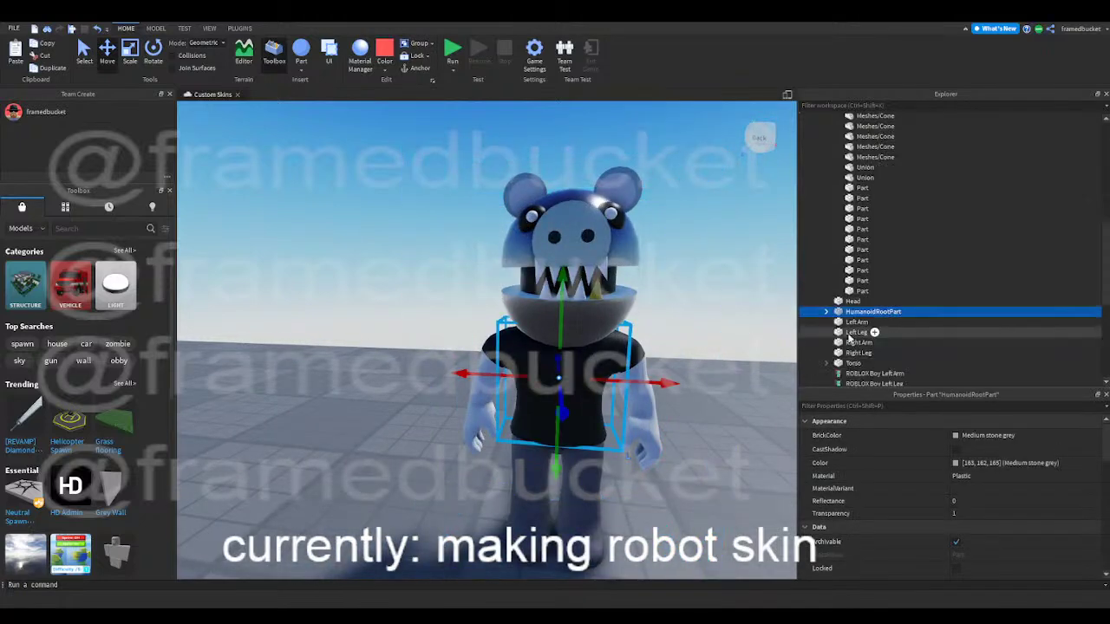
{"action": "left_click", "coordinate": [855, 332]}
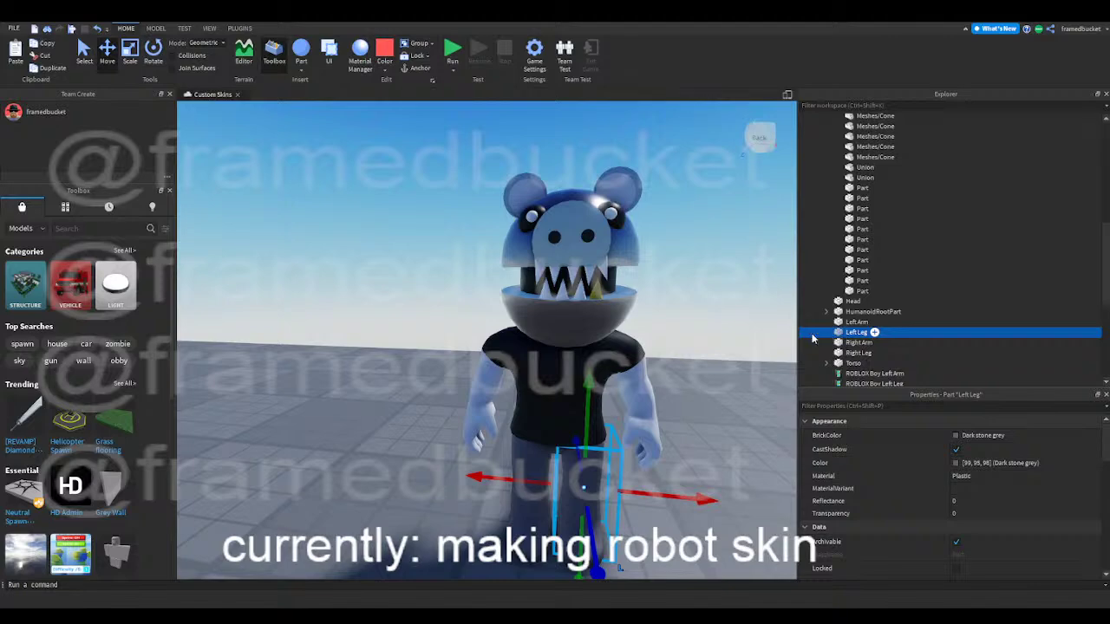
{"action": "left_click", "coordinate": [703, 327]}
- Search the marketplace models for "piggy arms" and look through the results
{"action": "left_click", "coordinate": [72, 227]}
{"action": "type", "text": "a"}
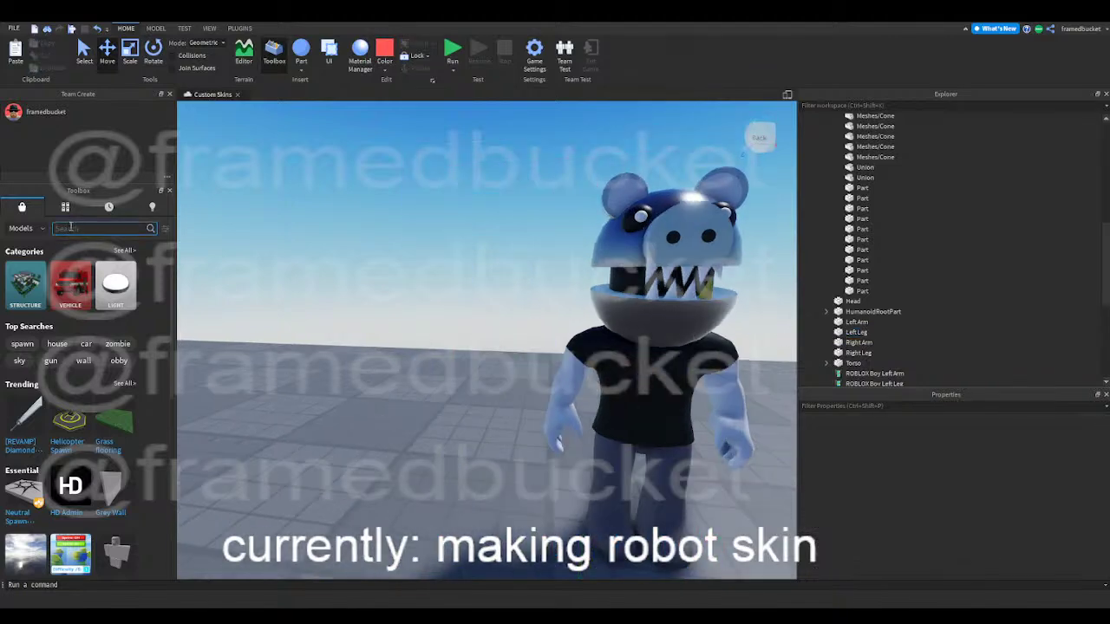
{"action": "type", "text": "piggy arms"}
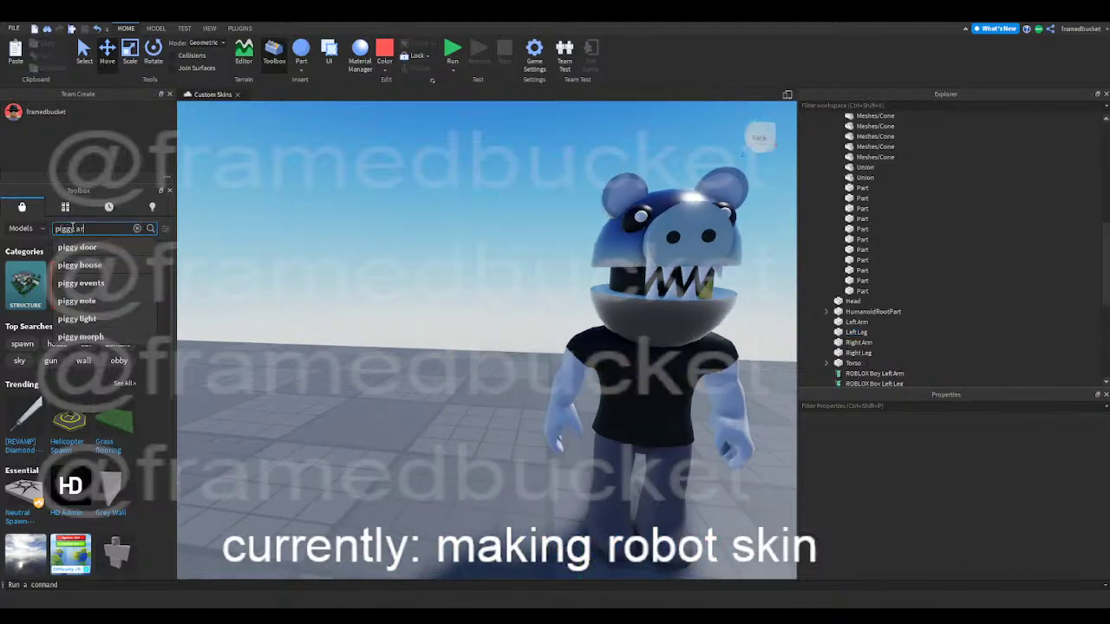
{"action": "key", "text": "Return"}
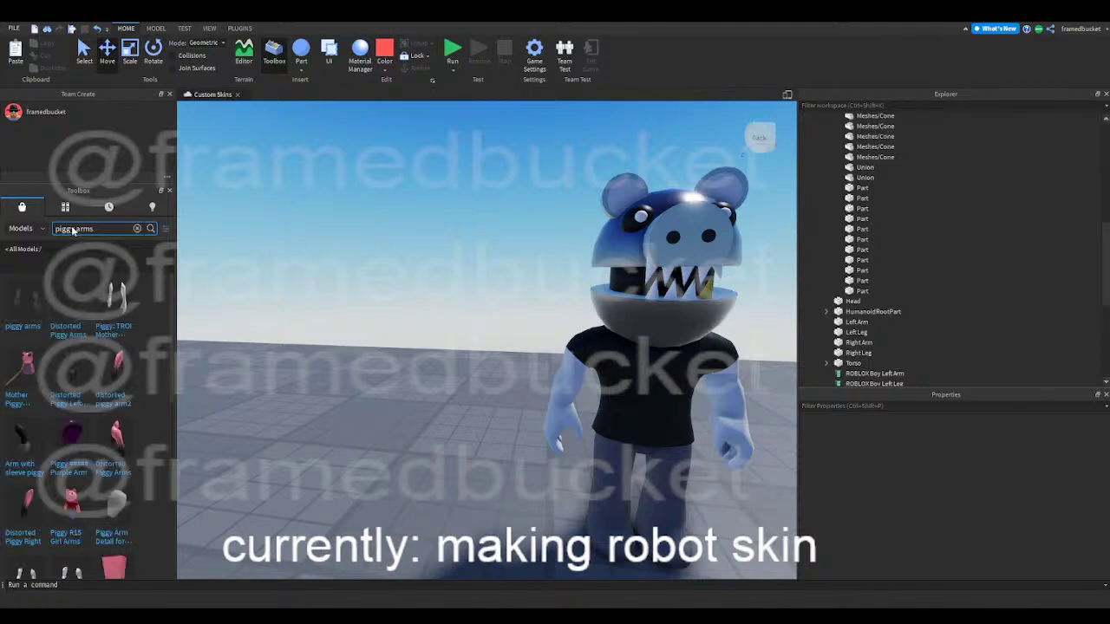
{"action": "left_click", "coordinate": [94, 229]}
{"action": "scroll", "coordinate": [106, 378], "scroll_direction": "down", "scroll_amount": 3}
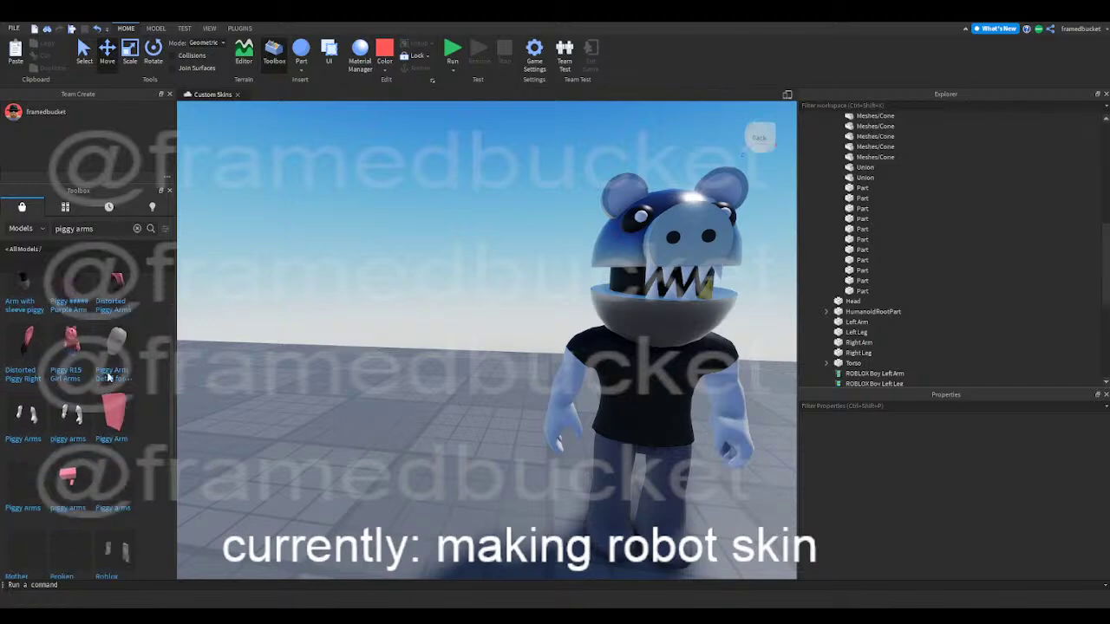
- Try out the Piggy Arm Detail for Alternate Badgy model in the scene and delete it
{"action": "left_click", "coordinate": [105, 378]}
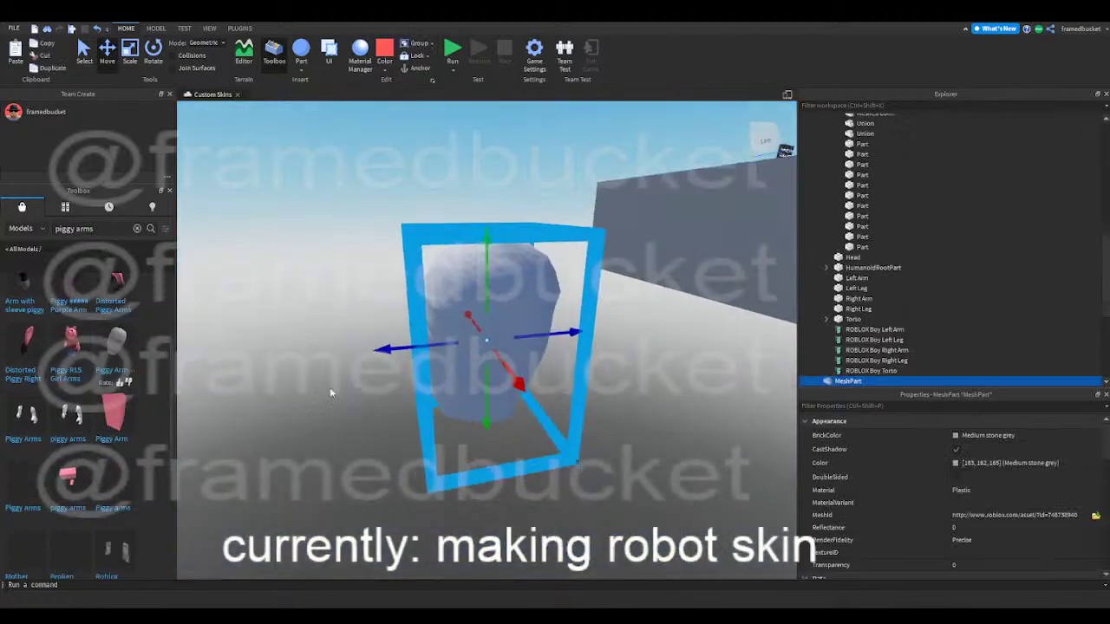
{"action": "right_click_drag", "start_coordinate": [330, 392], "coordinate": [329, 393]}
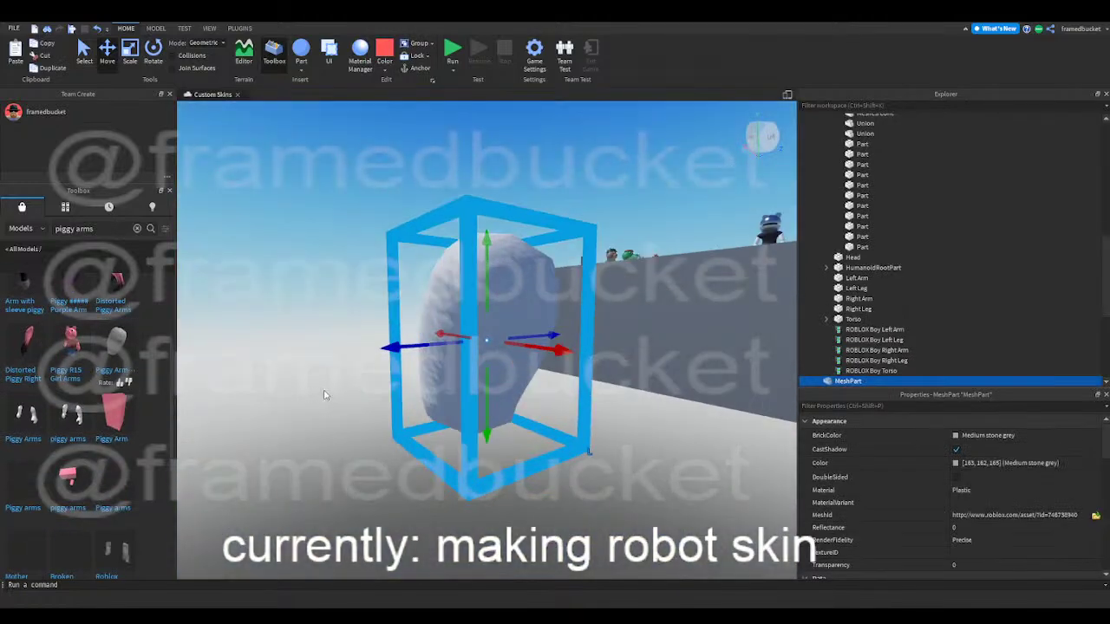
{"action": "key", "text": "Delete"}
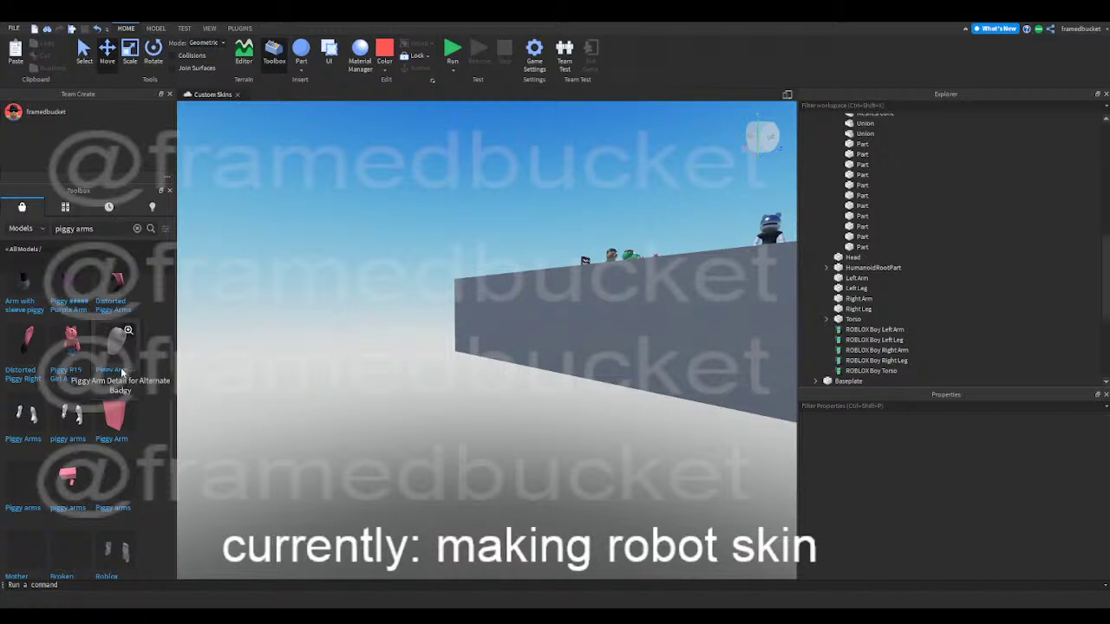
- Insert the Piggy Right Robotic Arm model from the "piggy arms" results and focus on it
{"action": "scroll", "coordinate": [122, 375], "scroll_direction": "down", "scroll_amount": 3}
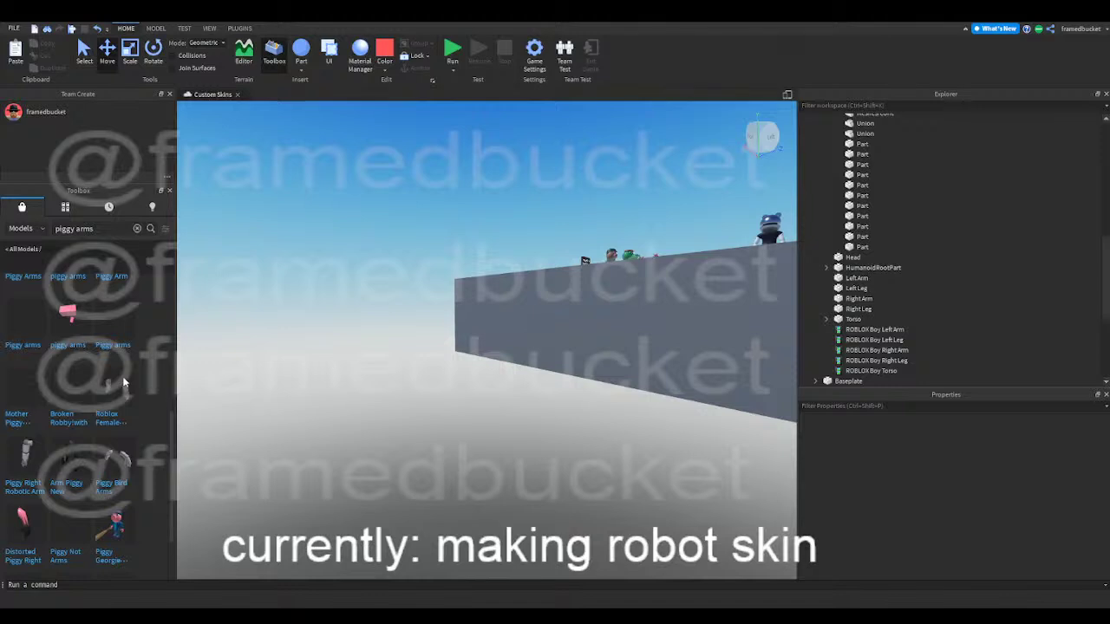
{"action": "scroll", "coordinate": [117, 397], "scroll_direction": "down", "scroll_amount": 2}
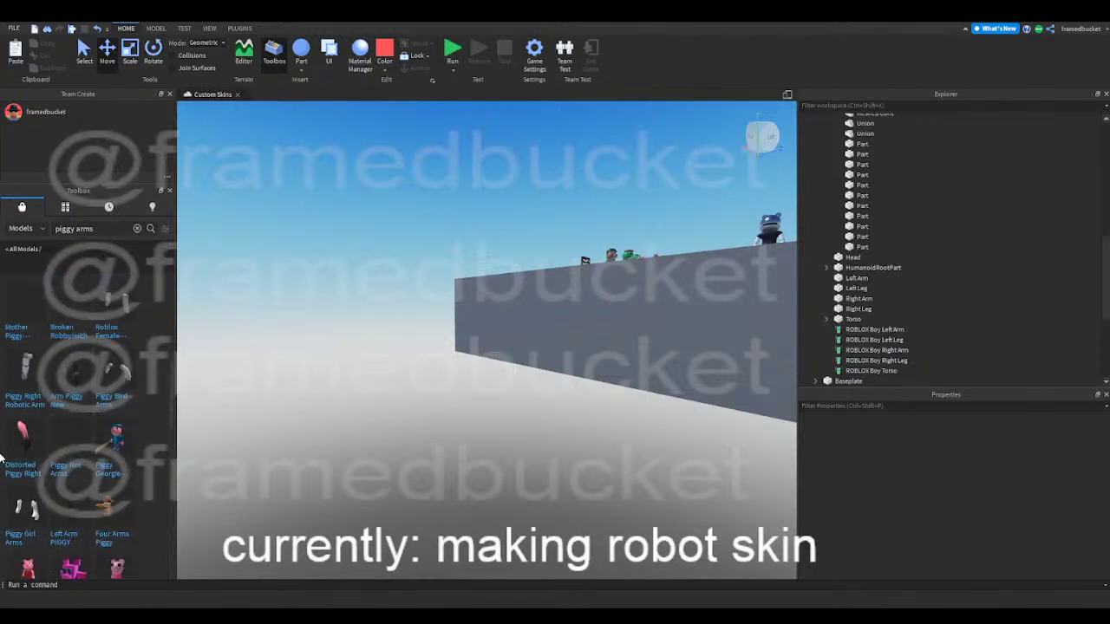
{"action": "left_click", "coordinate": [22, 399]}
{"action": "key", "text": "f"}
{"action": "right_click_drag", "start_coordinate": [356, 357], "coordinate": [368, 356]}
- Move the robotic arm onto the baseplate near the Robot pig character and deselect it
{"action": "left_click_drag", "start_coordinate": [475, 366], "coordinate": [404, 300]}
{"action": "scroll", "coordinate": [381, 374], "scroll_direction": "up", "scroll_amount": 2}
{"action": "right_click_drag", "start_coordinate": [381, 374], "coordinate": [380, 373]}
{"action": "key", "text": "w"}
{"action": "left_click_drag", "start_coordinate": [406, 341], "coordinate": [433, 272]}
{"action": "right_click_drag", "start_coordinate": [433, 272], "coordinate": [430, 271]}
{"action": "key", "text": "a"}
{"action": "key", "text": "s"}
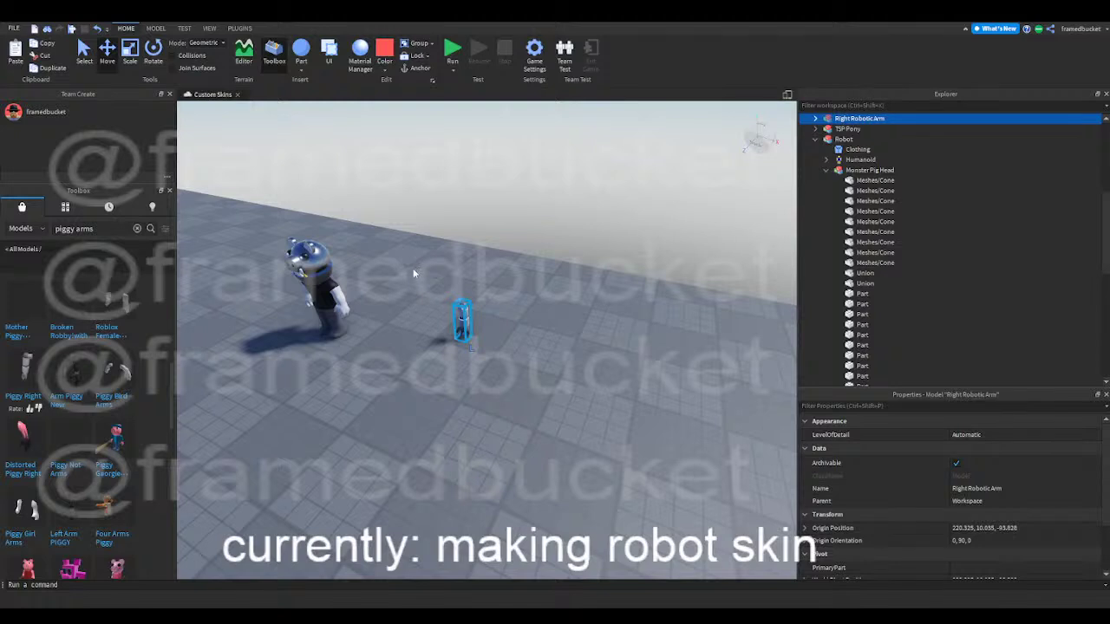
{"action": "scroll", "coordinate": [413, 268], "scroll_direction": "up", "scroll_amount": 3}
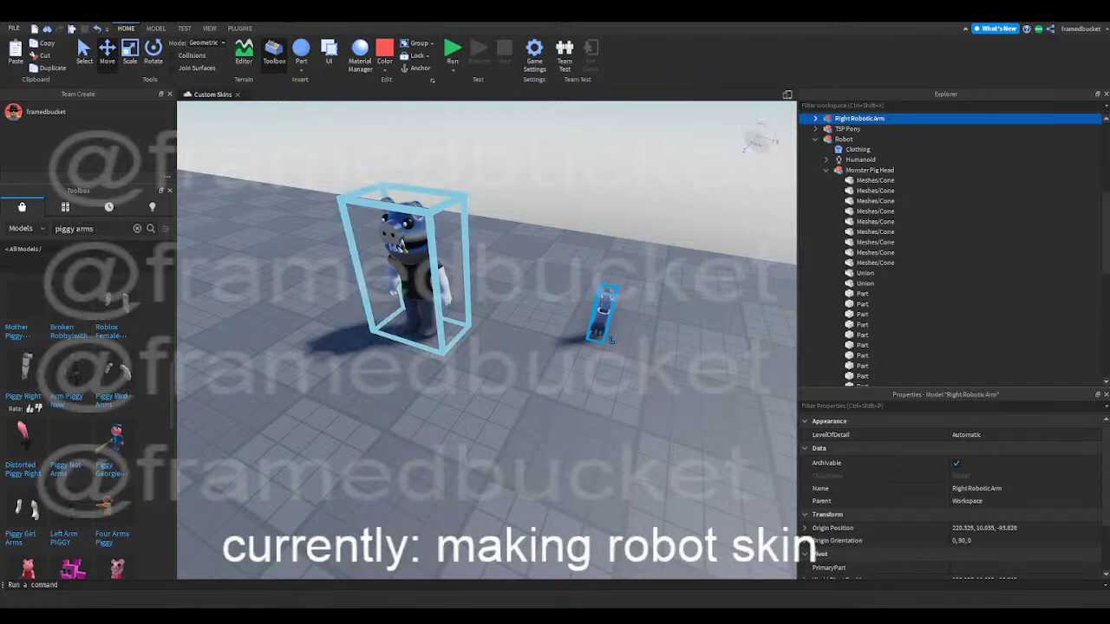
{"action": "left_click", "coordinate": [512, 397]}
{"action": "right_click_drag", "start_coordinate": [512, 398], "coordinate": [476, 397]}
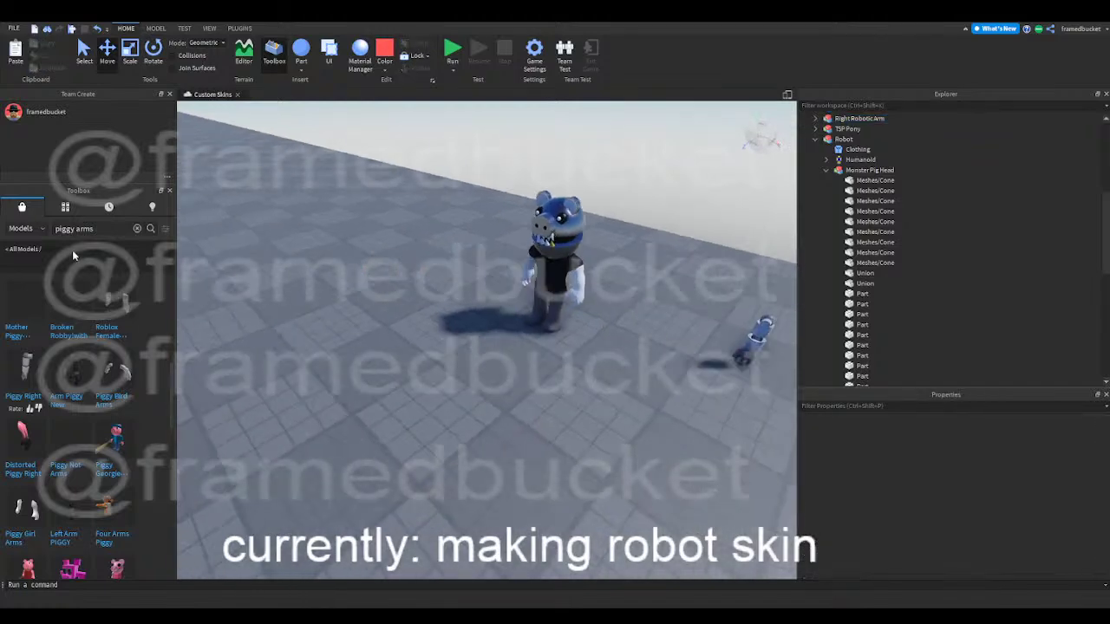
- Search the marketplace models for "robby piggy" and insert the Robby NPC Animations model
{"action": "double_click", "coordinate": [78, 232]}
{"action": "key", "text": "BackSpace"}
{"action": "key", "text": "BackSpace"}
{"action": "key", "text": "BackSpace"}
{"action": "key", "text": "BackSpace"}
{"action": "key", "text": "BackSpace"}
{"action": "key", "text": "BackSpace"}
{"action": "key", "text": "BackSpace"}
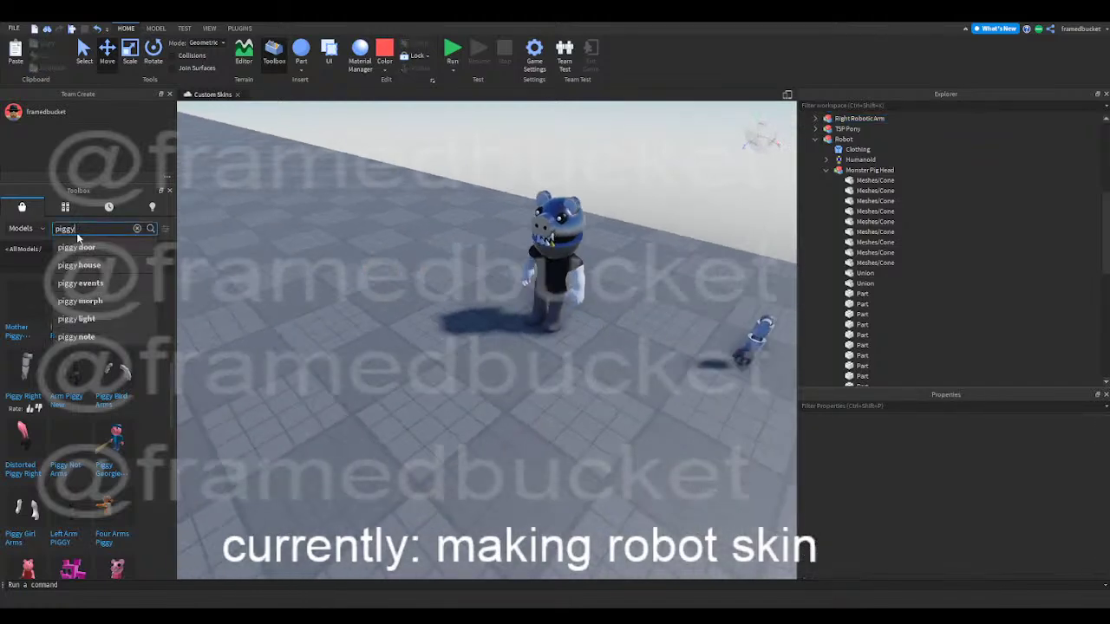
{"action": "type", "text": "robby piggy"}
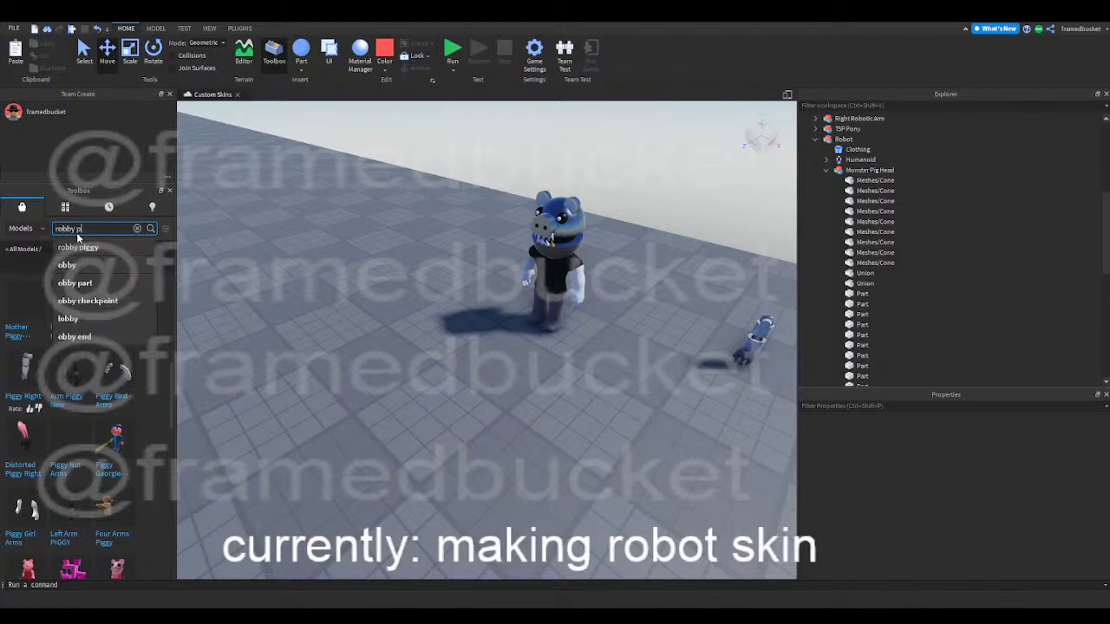
{"action": "key", "text": "Return"}
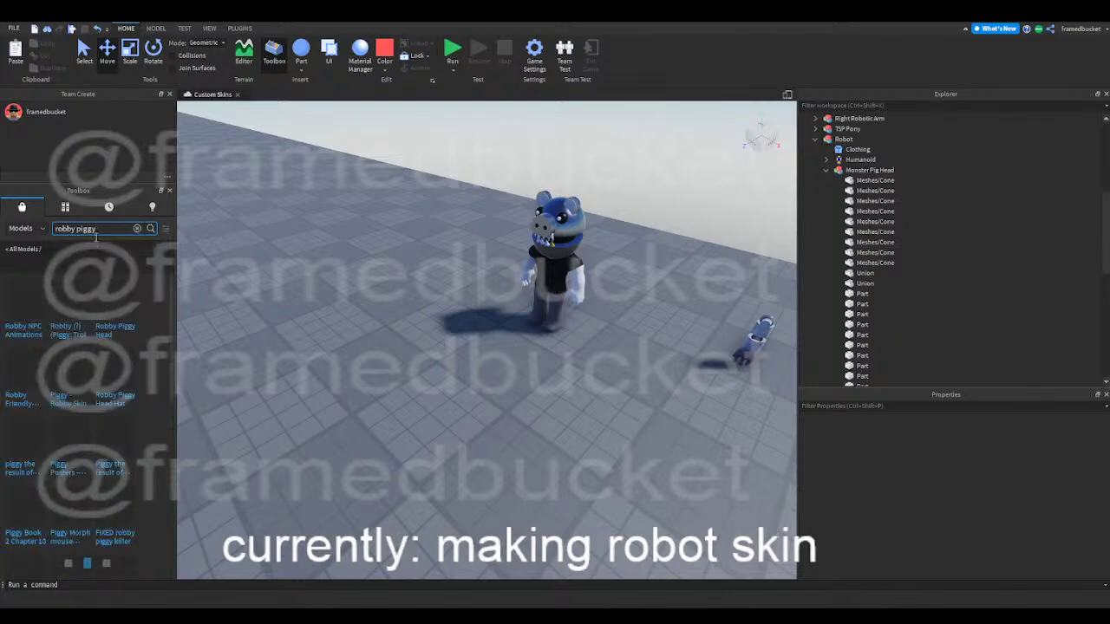
{"action": "left_click", "coordinate": [27, 299]}
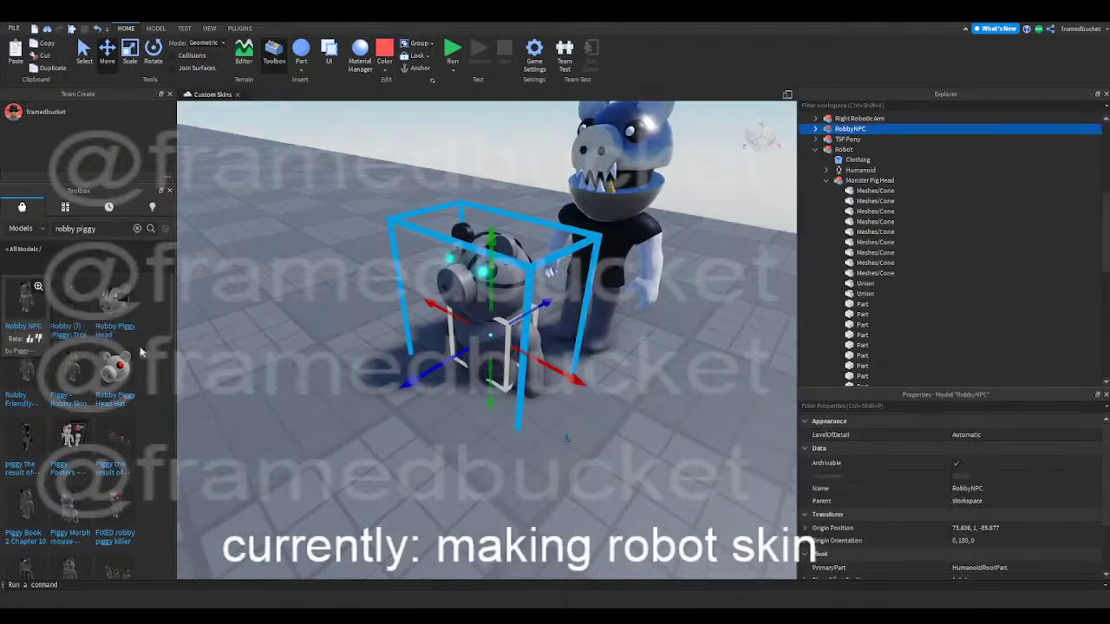
- Insert the Robby bot para piggy fanmade model from the "robby piggy" results, inspect it in the scene and delete it
{"action": "left_click", "coordinate": [418, 441]}
{"action": "key", "text": "w"}
{"action": "mouse_move", "coordinate": [418, 442]}
{"action": "right_mouse_down"}
{"action": "mouse_move", "coordinate": [429, 438]}
{"action": "mouse_move", "coordinate": [418, 440]}
{"action": "right_mouse_up"}
{"action": "key", "text": "a"}
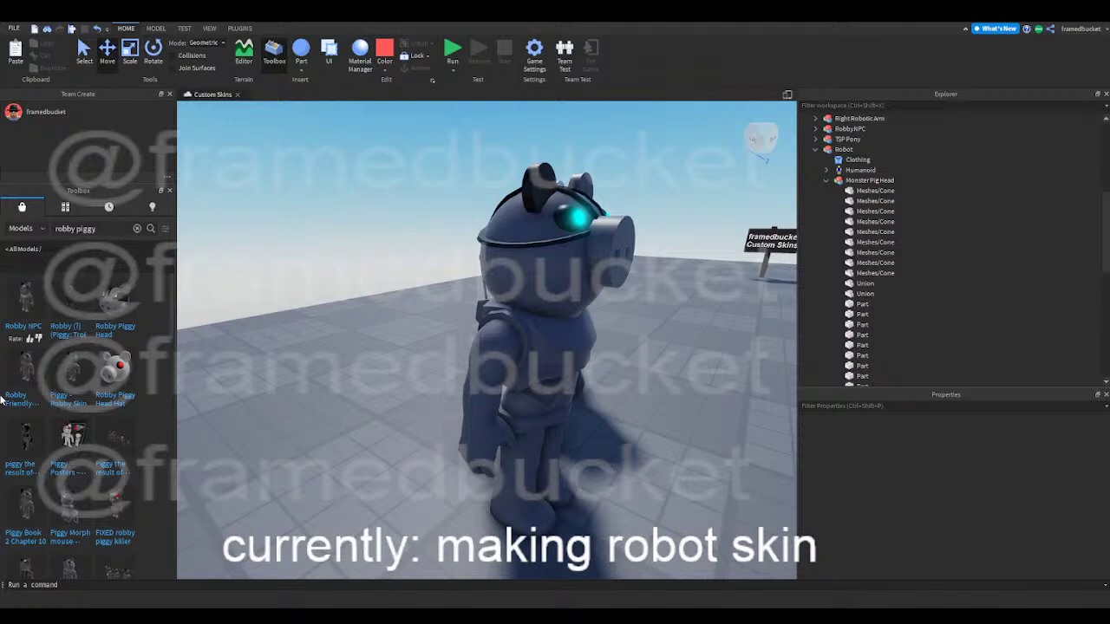
{"action": "scroll", "coordinate": [72, 401], "scroll_direction": "down", "scroll_amount": 4}
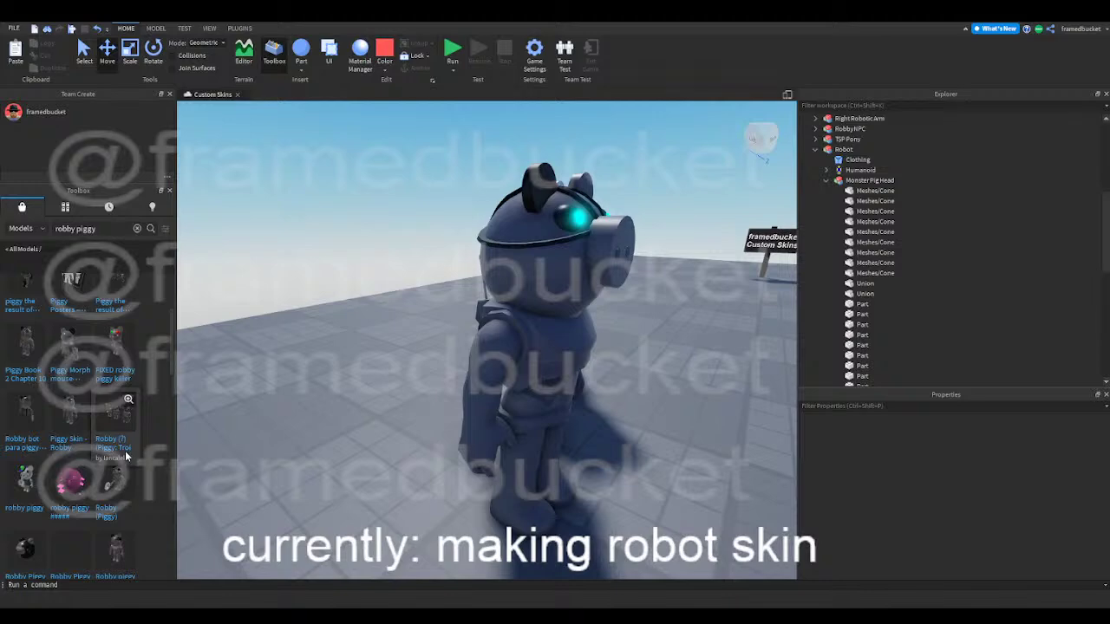
{"action": "left_click", "coordinate": [48, 434]}
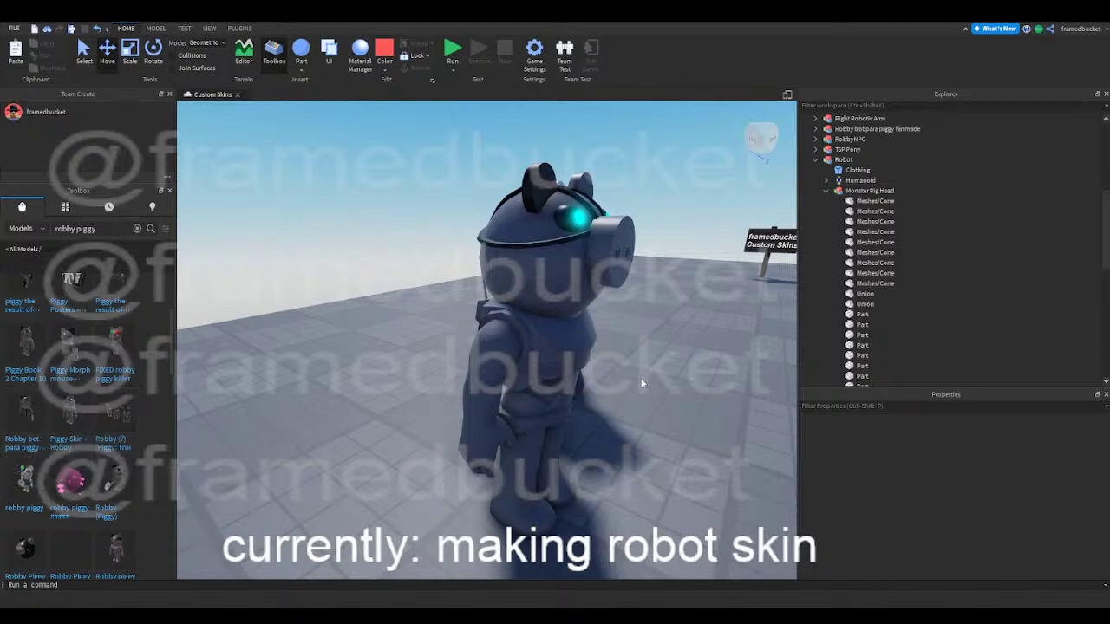
{"action": "right_click_drag", "start_coordinate": [665, 340], "coordinate": [660, 339]}
{"action": "left_click_drag", "start_coordinate": [474, 343], "coordinate": [342, 386]}
{"action": "key", "text": "w"}
{"action": "right_click_drag", "start_coordinate": [371, 448], "coordinate": [371, 449]}
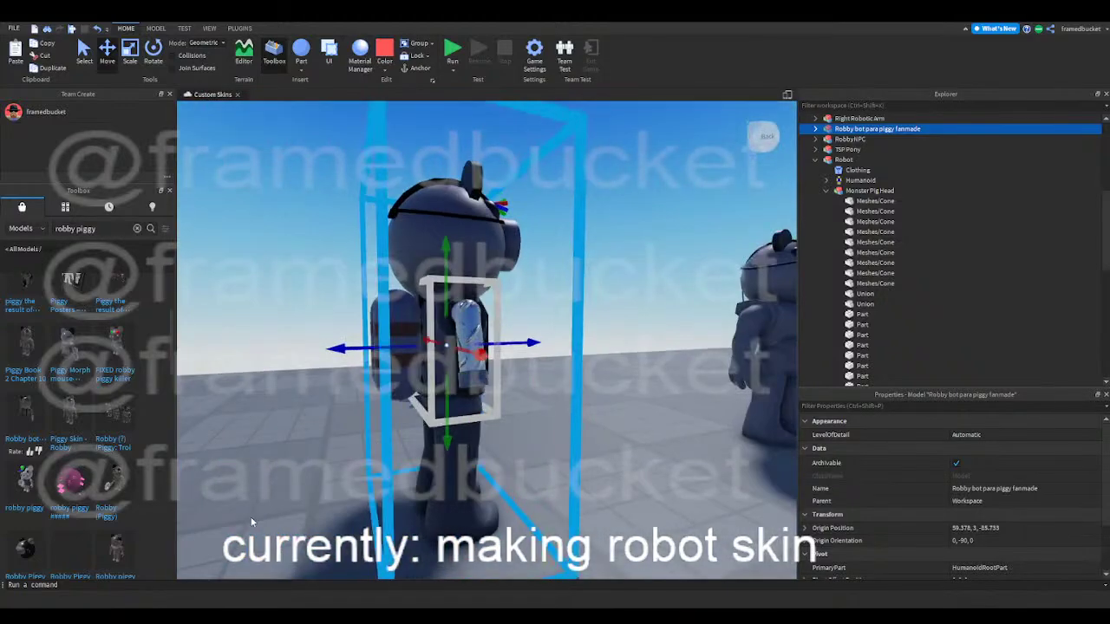
{"action": "key", "text": "Delete"}
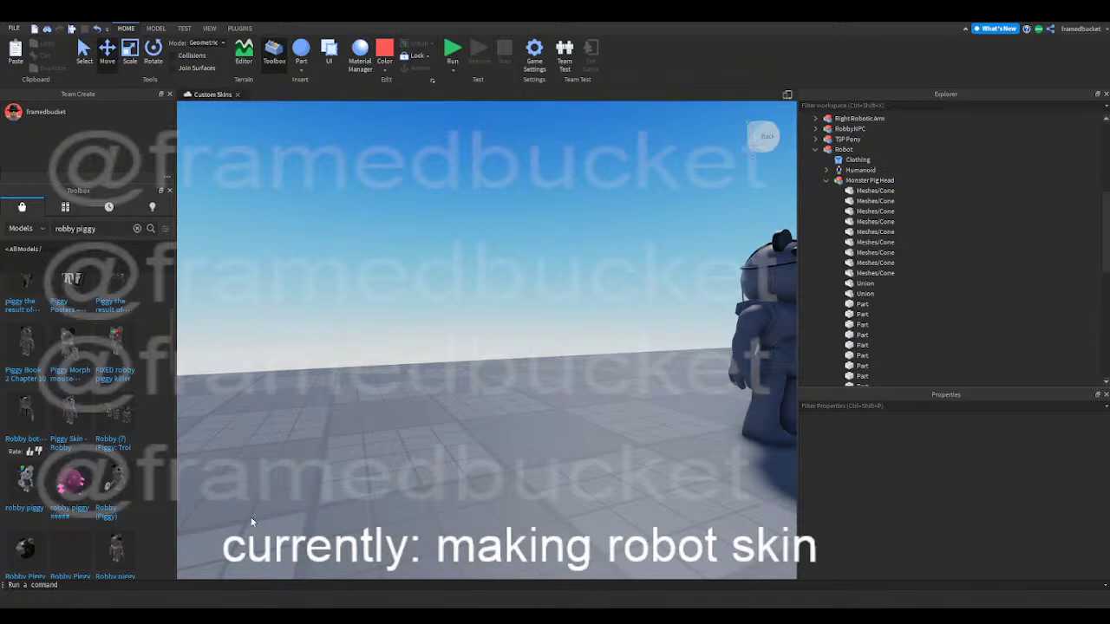
- Set the Transparency of the Robot model's Left Arm to 1
{"action": "left_click", "coordinate": [763, 380]}
{"action": "scroll", "coordinate": [563, 360], "scroll_direction": "up", "scroll_amount": 5}
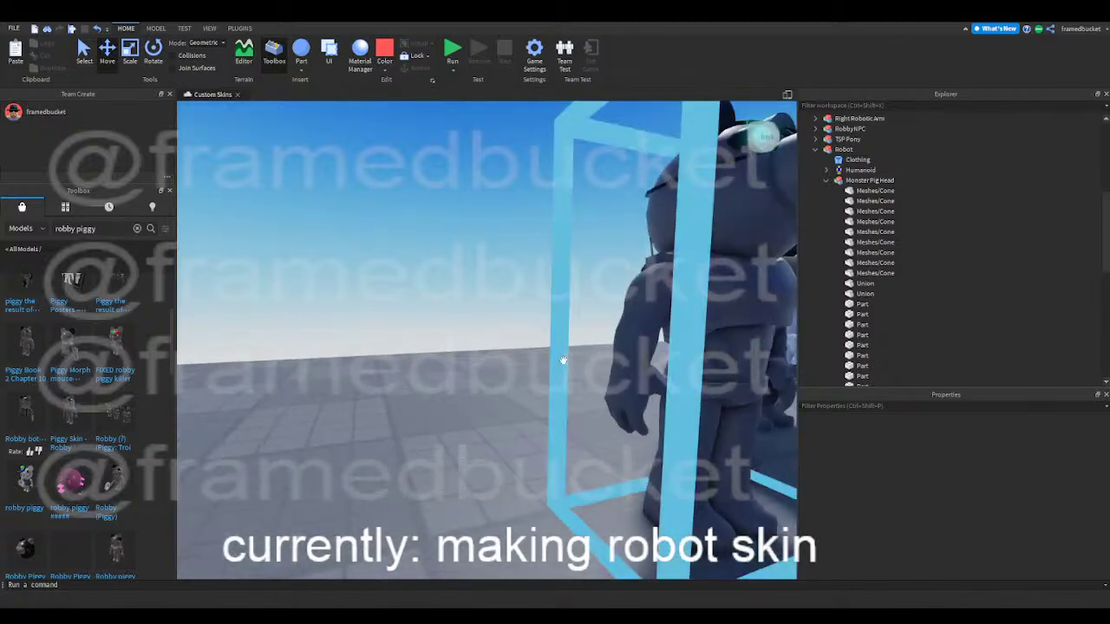
{"action": "scroll", "coordinate": [562, 359], "scroll_direction": "down", "scroll_amount": 4}
{"action": "scroll", "coordinate": [905, 328], "scroll_direction": "down", "scroll_amount": 3}
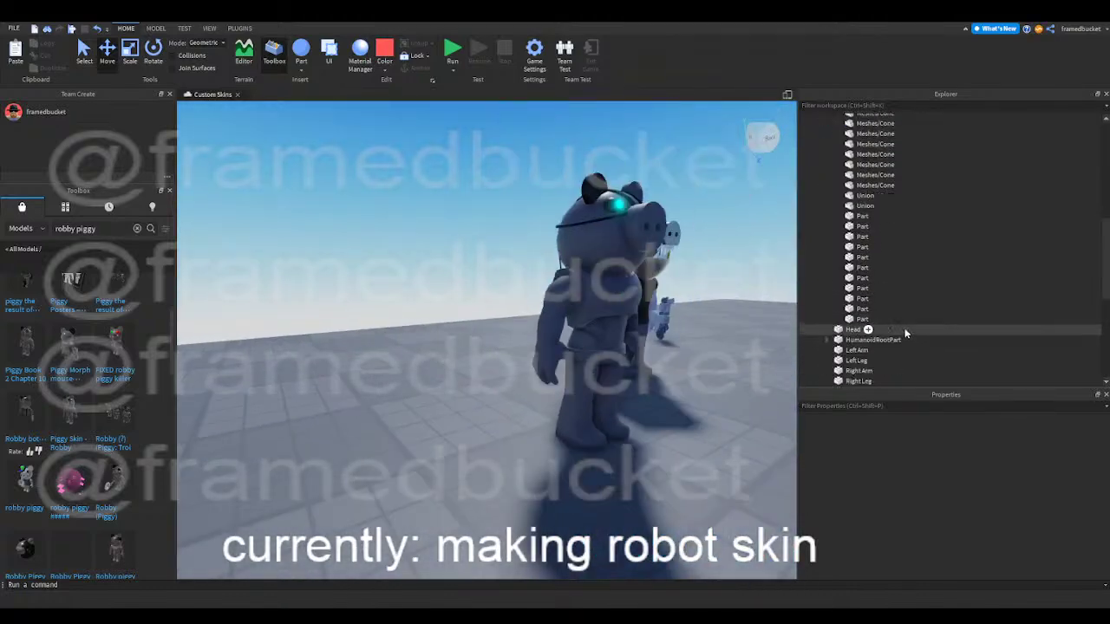
{"action": "scroll", "coordinate": [888, 316], "scroll_direction": "up", "scroll_amount": 5}
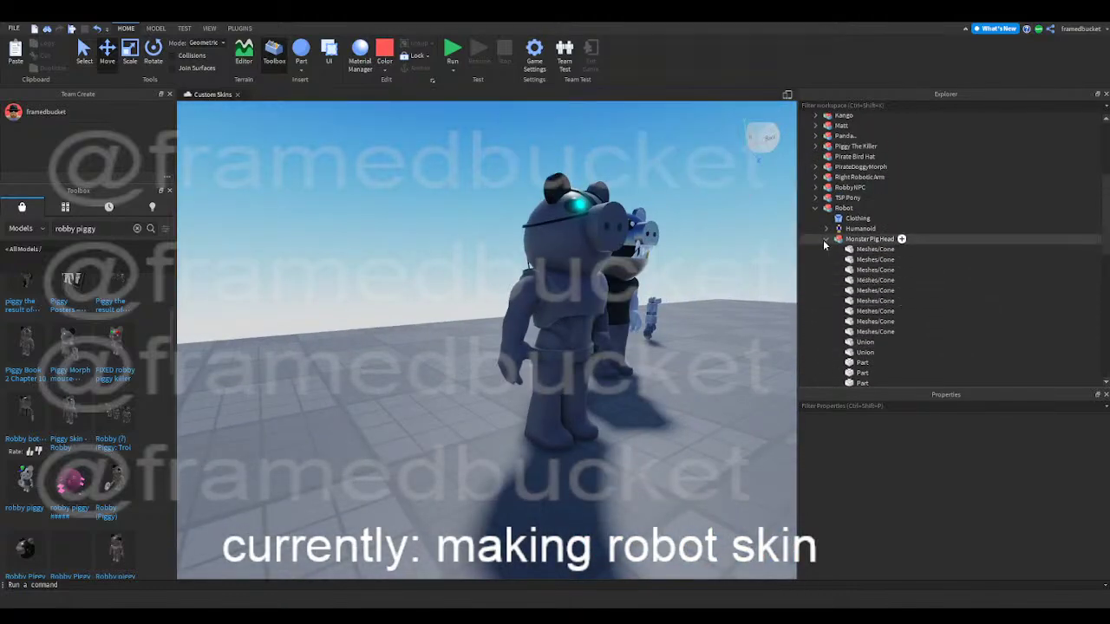
{"action": "left_click", "coordinate": [826, 238]}
{"action": "left_click", "coordinate": [845, 269]}
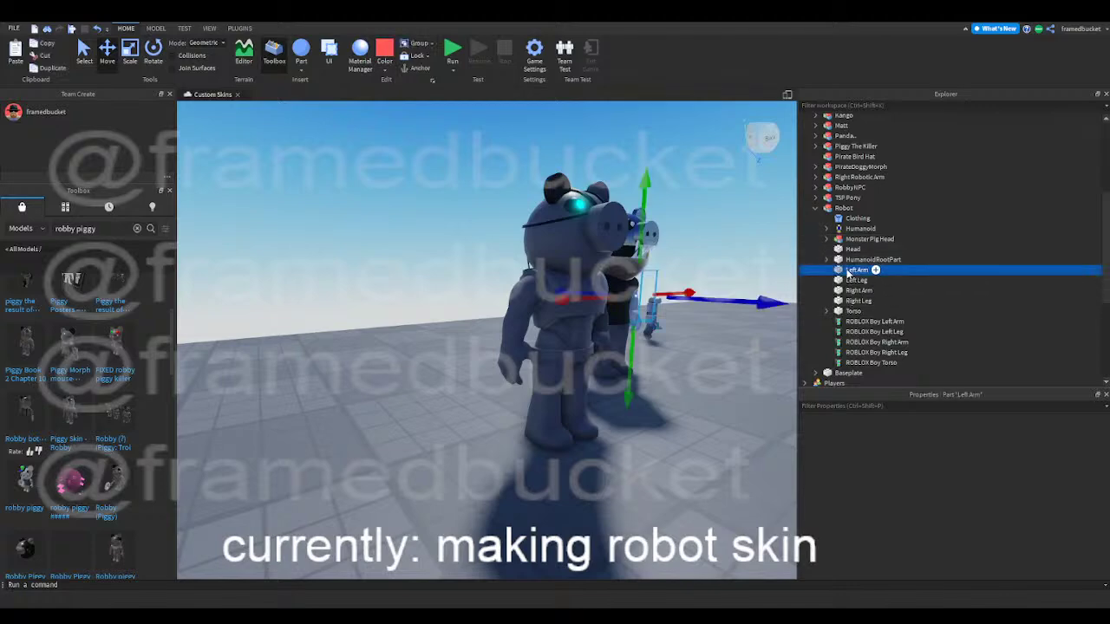
{"action": "key", "text": "d"}
{"action": "right_click_drag", "start_coordinate": [648, 421], "coordinate": [649, 421]}
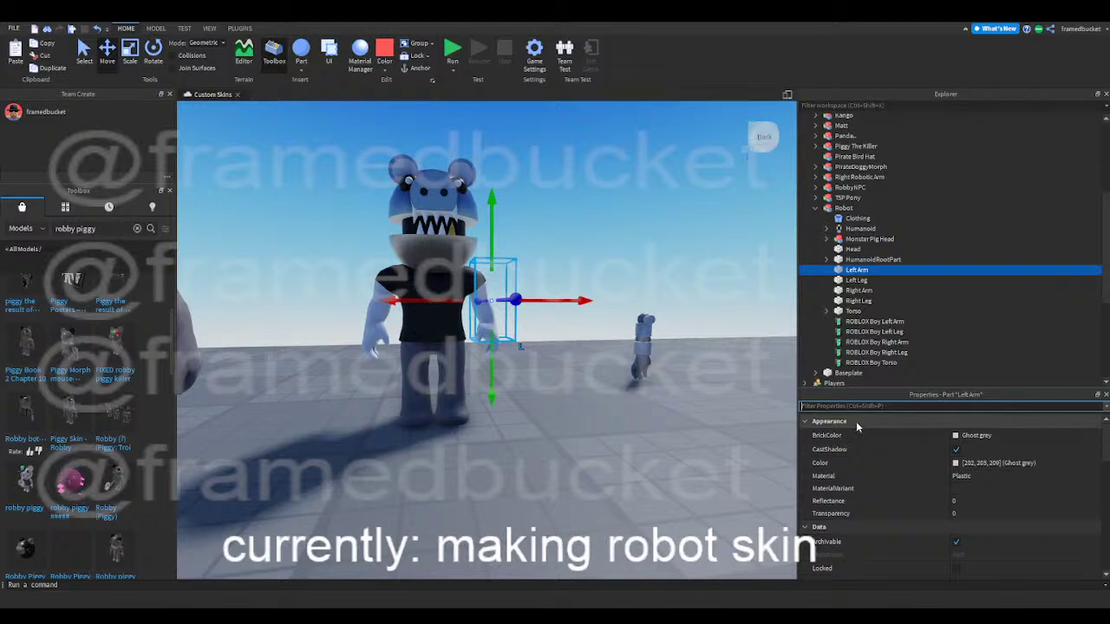
{"action": "type", "text": "tra"}
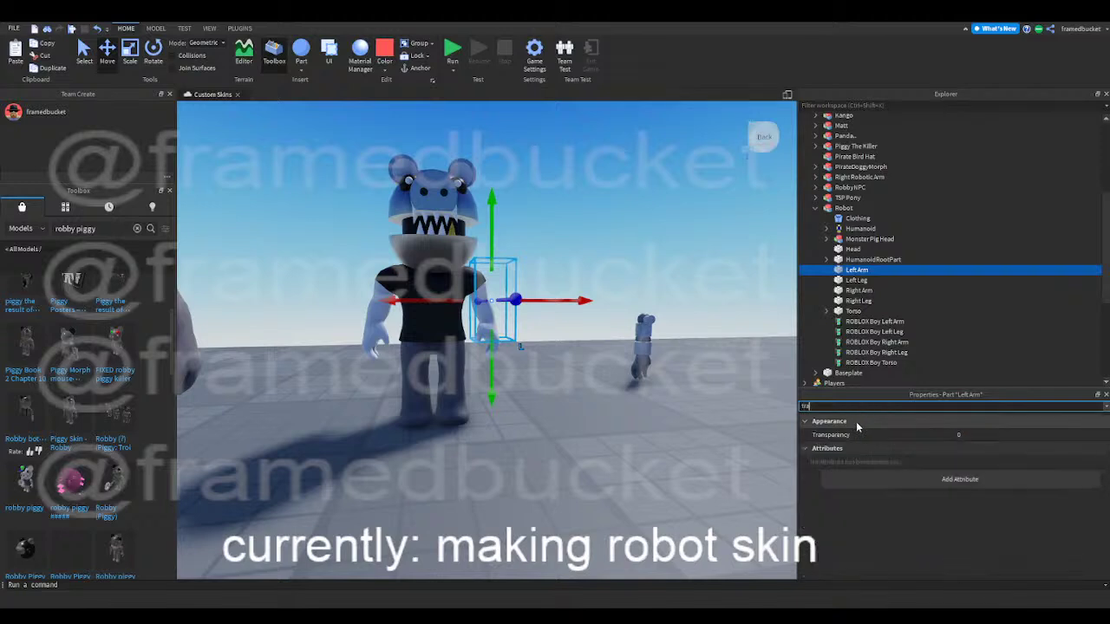
{"action": "left_click", "coordinate": [974, 434]}
{"action": "type", "text": "1"}
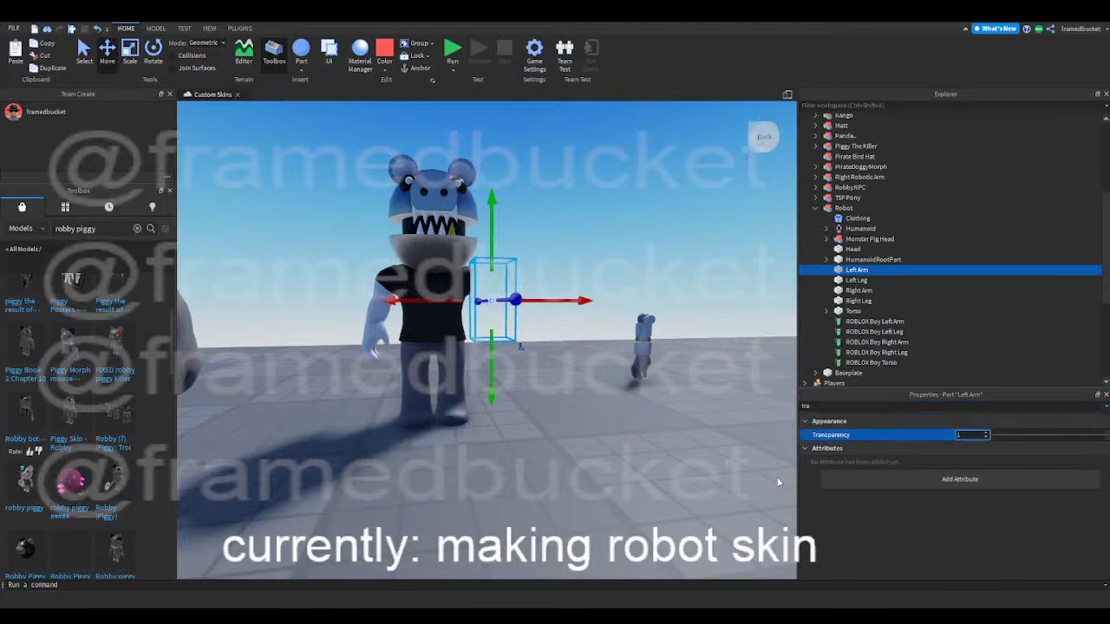
- Move the Right Robotic Arm model across the baseplate to stand beside the Robot character
{"action": "left_click", "coordinate": [497, 472]}
{"action": "key", "text": "w"}
{"action": "mouse_move", "coordinate": [497, 473]}
{"action": "right_mouse_down"}
{"action": "mouse_move", "coordinate": [490, 468]}
{"action": "mouse_move", "coordinate": [520, 470]}
{"action": "mouse_move", "coordinate": [500, 469]}
{"action": "right_mouse_up"}
{"action": "key", "text": "d"}
{"action": "key", "text": "a"}
{"action": "left_click_drag", "start_coordinate": [501, 365], "coordinate": [232, 485]}
{"action": "left_click", "coordinate": [561, 447]}
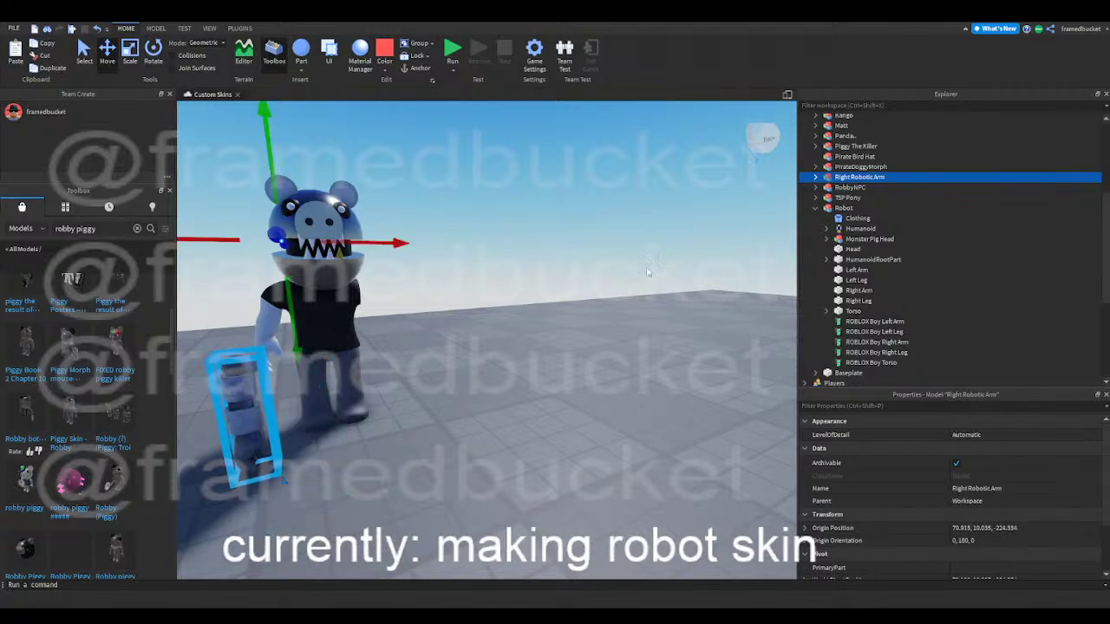
- Search the marketplace models for "robotic arm" and clear the selection in the scene
{"action": "scroll", "coordinate": [86, 303], "scroll_direction": "up", "scroll_amount": 3}
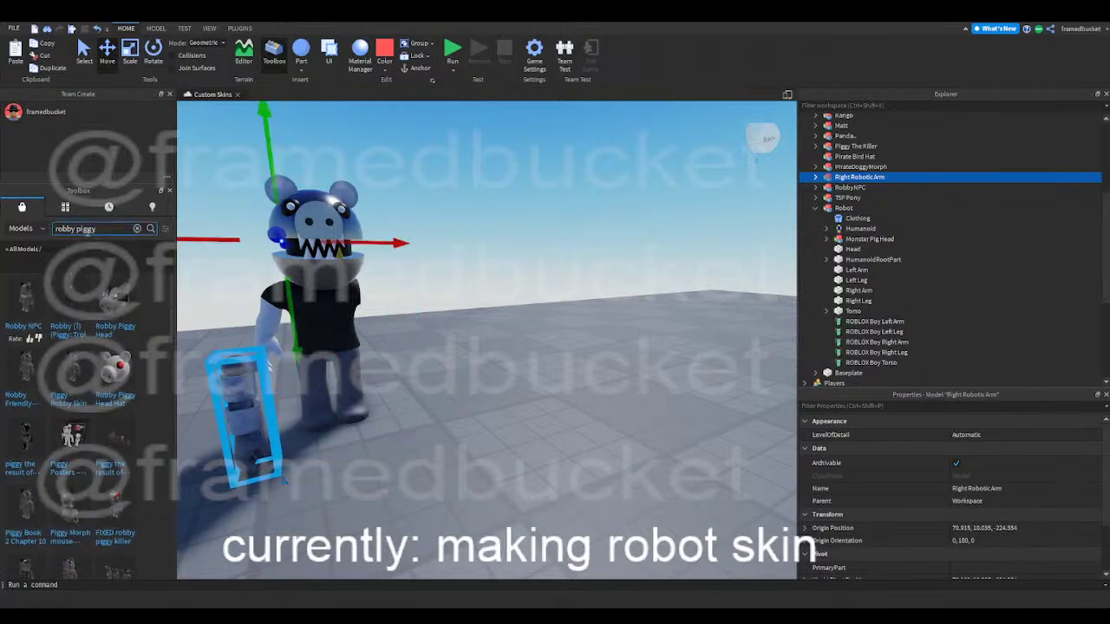
{"action": "left_click", "coordinate": [87, 232]}
{"action": "type", "text": "robotic arm"}
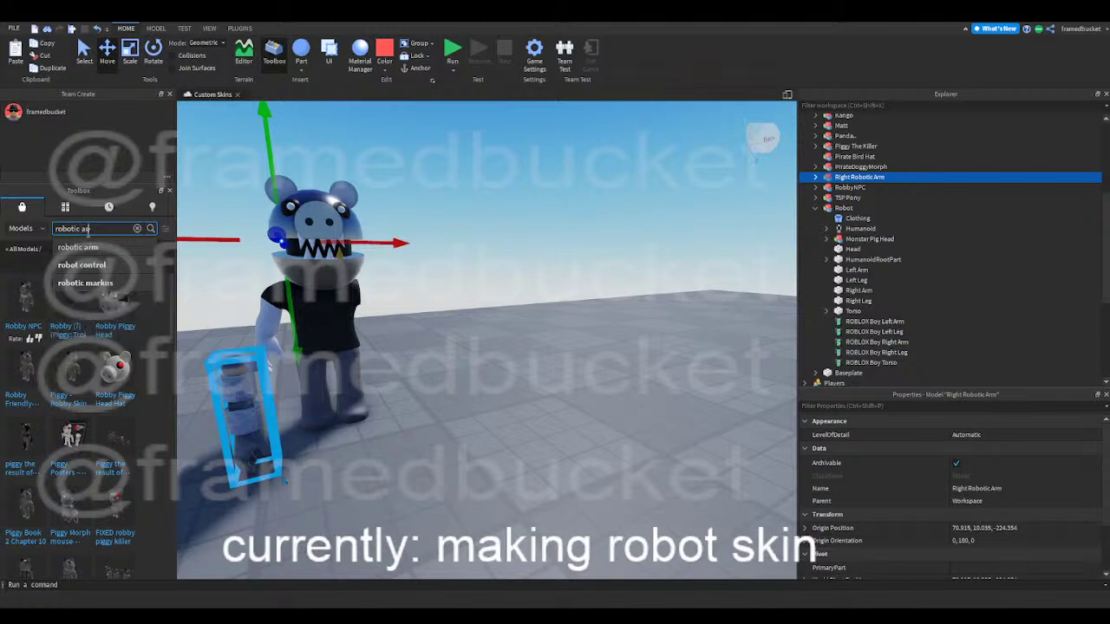
{"action": "key", "text": "Return"}
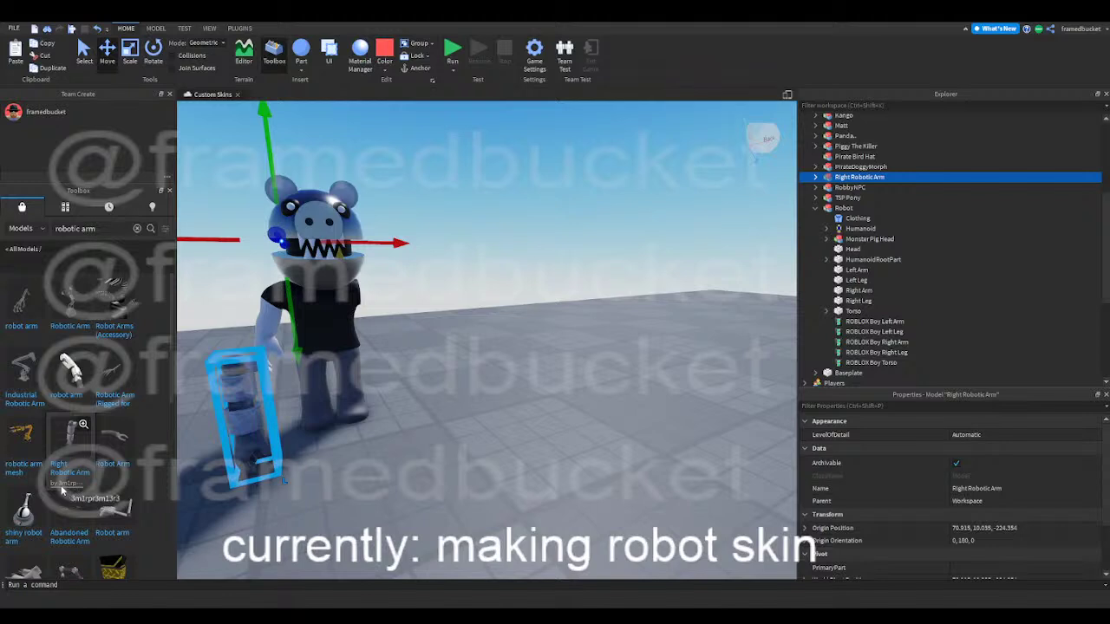
{"action": "left_click", "coordinate": [343, 498]}
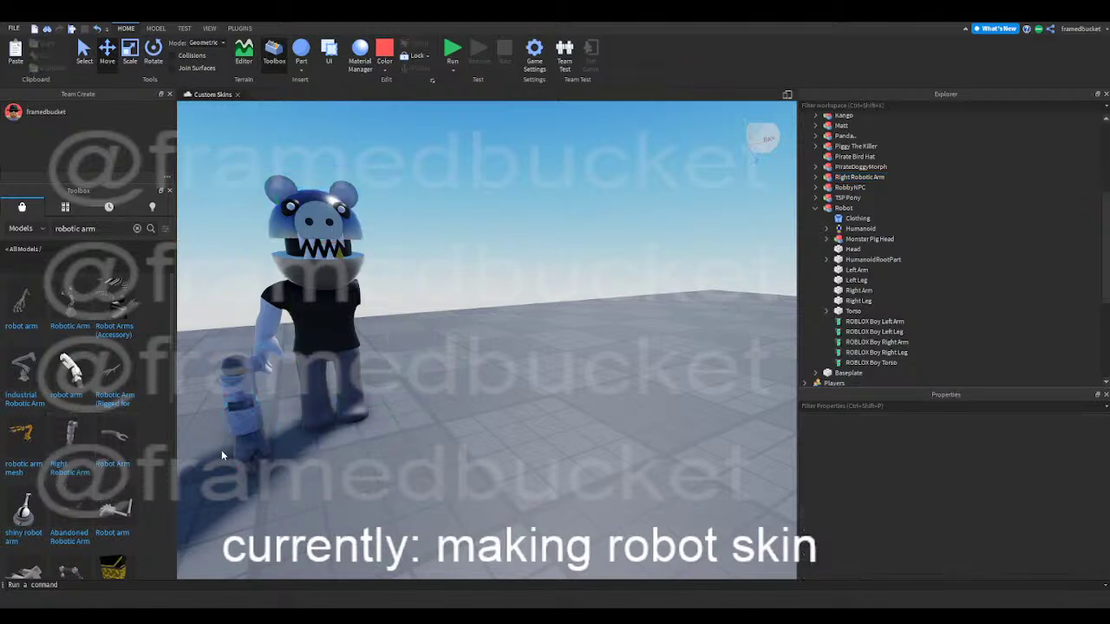
- Reparent the Right Robotic Arm model into the Robot model
{"action": "left_click", "coordinate": [259, 485]}
{"action": "left_click", "coordinate": [361, 508]}
{"action": "scroll", "coordinate": [362, 509], "scroll_direction": "up", "scroll_amount": 10}
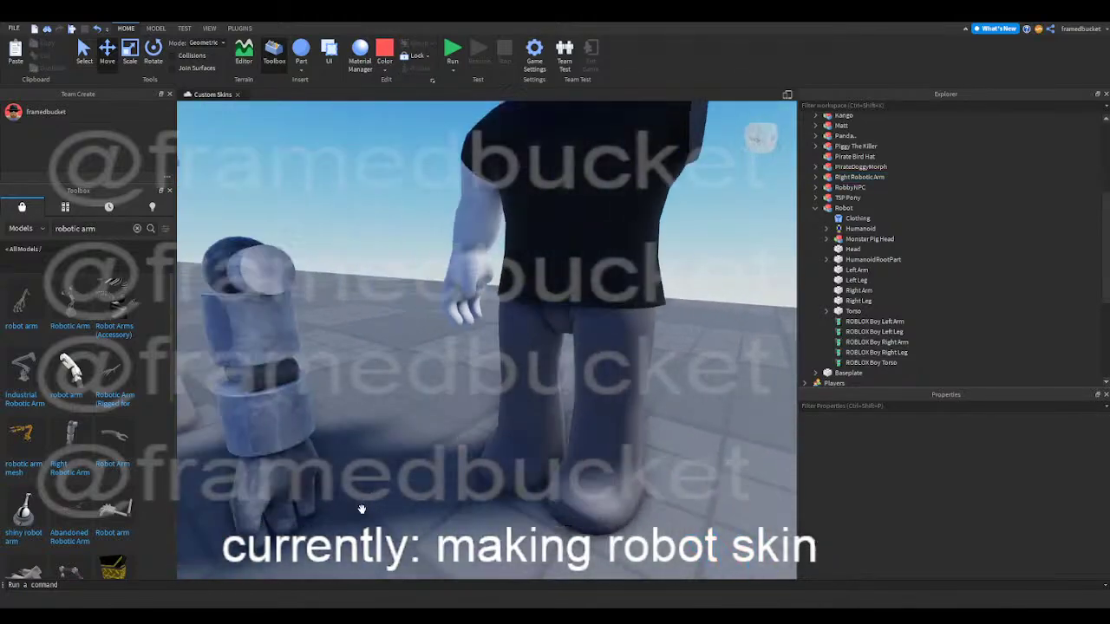
{"action": "scroll", "coordinate": [361, 509], "scroll_direction": "down", "scroll_amount": 8}
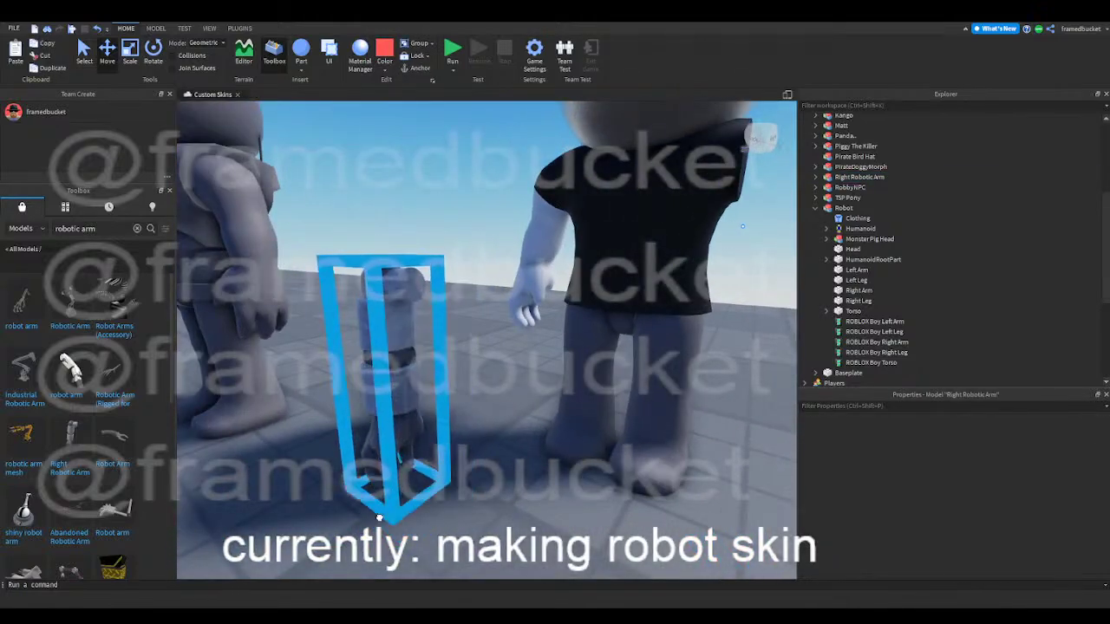
{"action": "left_click", "coordinate": [385, 364]}
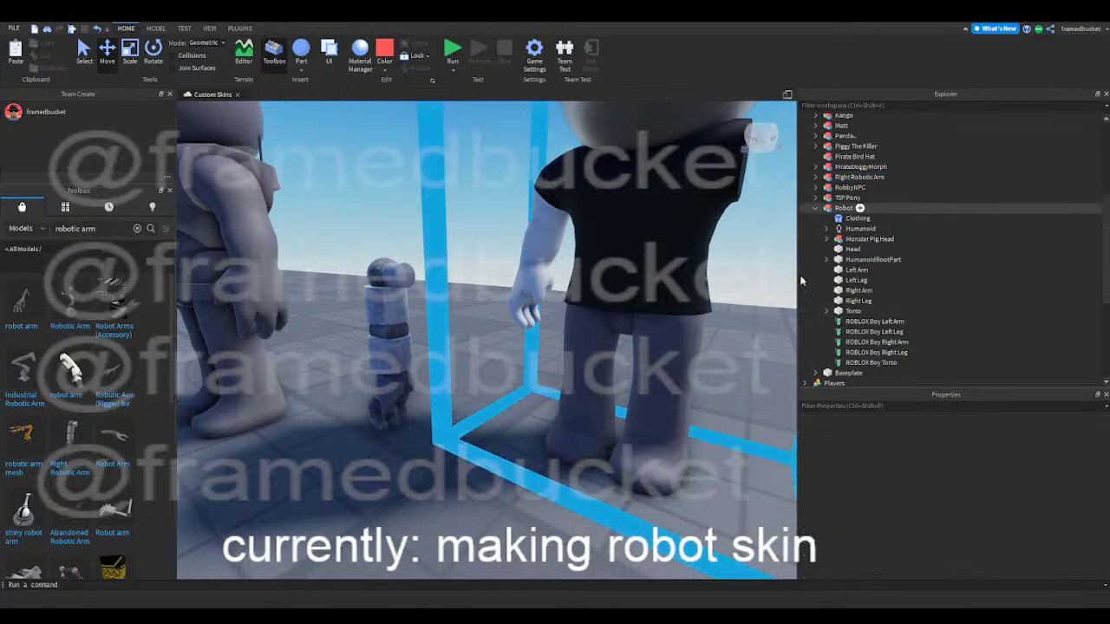
{"action": "left_click", "coordinate": [858, 291]}
{"action": "left_click", "coordinate": [394, 364]}
{"action": "left_click_drag", "start_coordinate": [828, 176], "coordinate": [874, 217]}
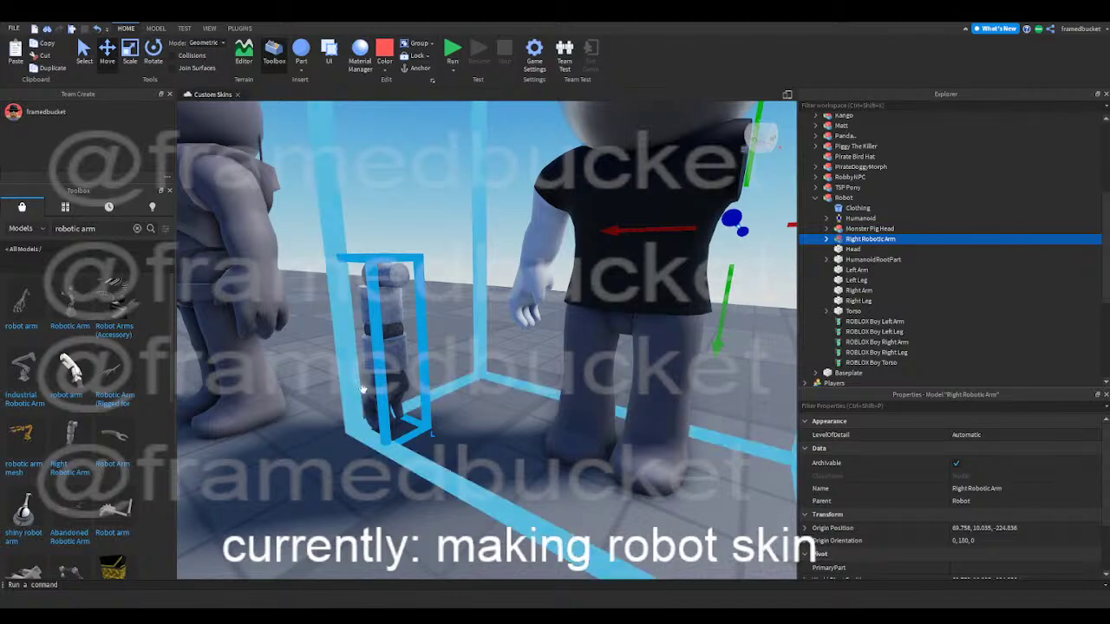
- Try to reposition the nested Right Robotic Arm along the Z axis with the Move tool
{"action": "left_click", "coordinate": [87, 56]}
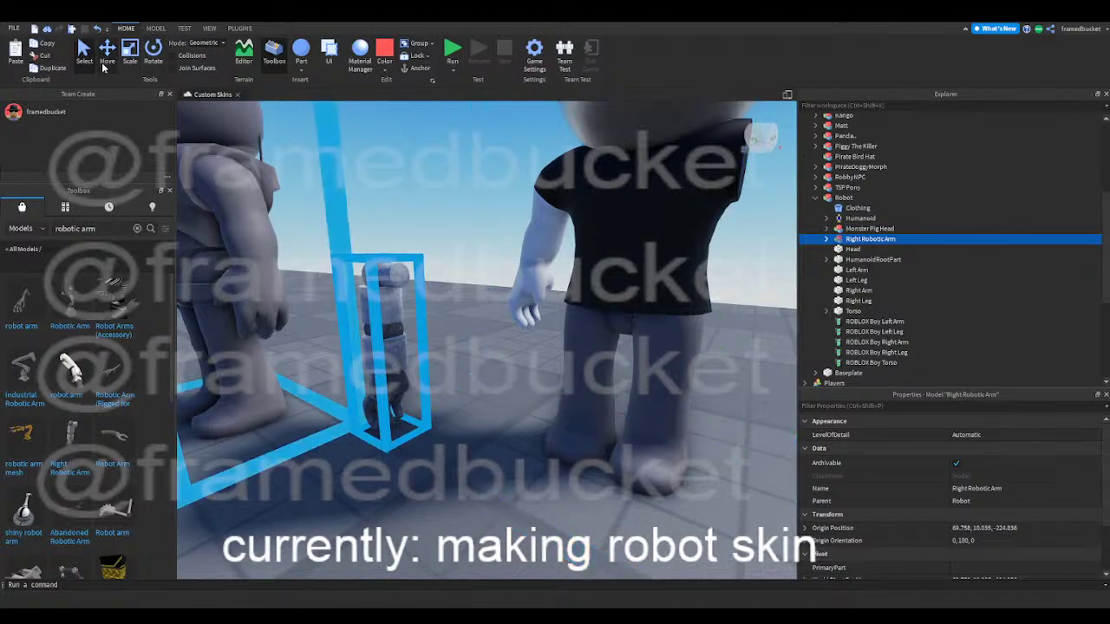
{"action": "left_click", "coordinate": [853, 248]}
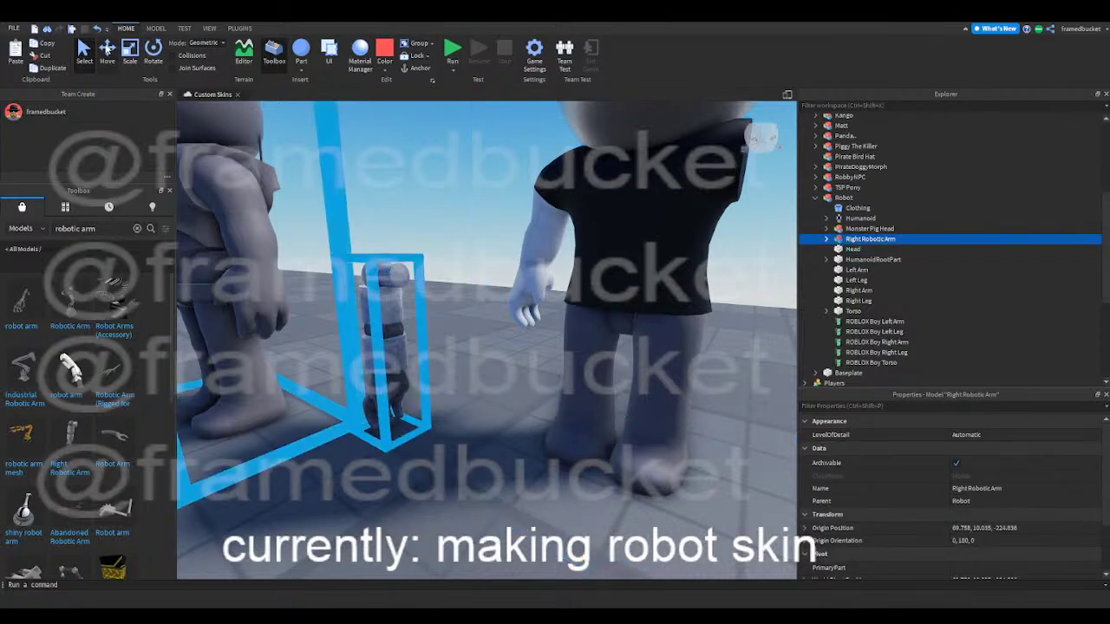
{"action": "left_click", "coordinate": [108, 55]}
{"action": "key", "text": "d"}
{"action": "key", "text": "s"}
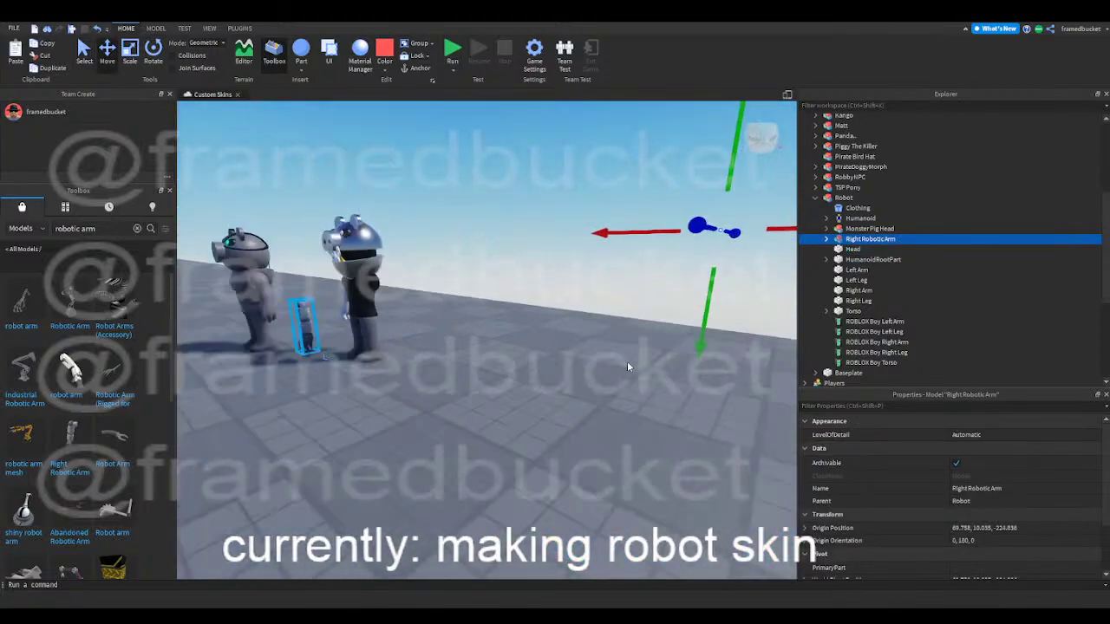
{"action": "key", "text": "s"}
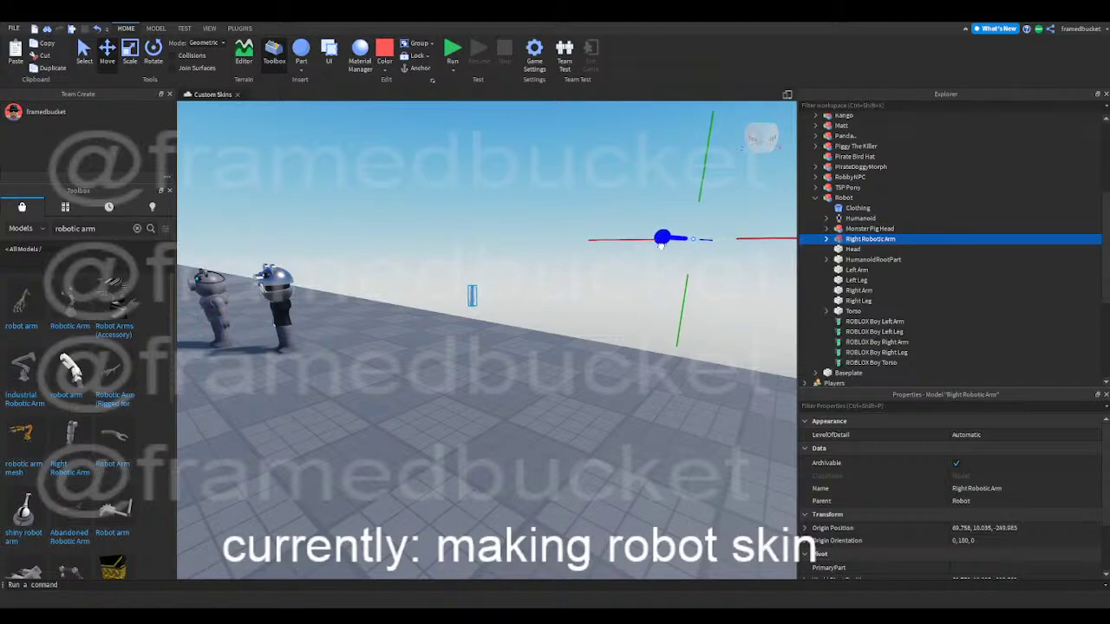
{"action": "left_click", "coordinate": [619, 292]}
{"action": "left_click", "coordinate": [438, 302]}
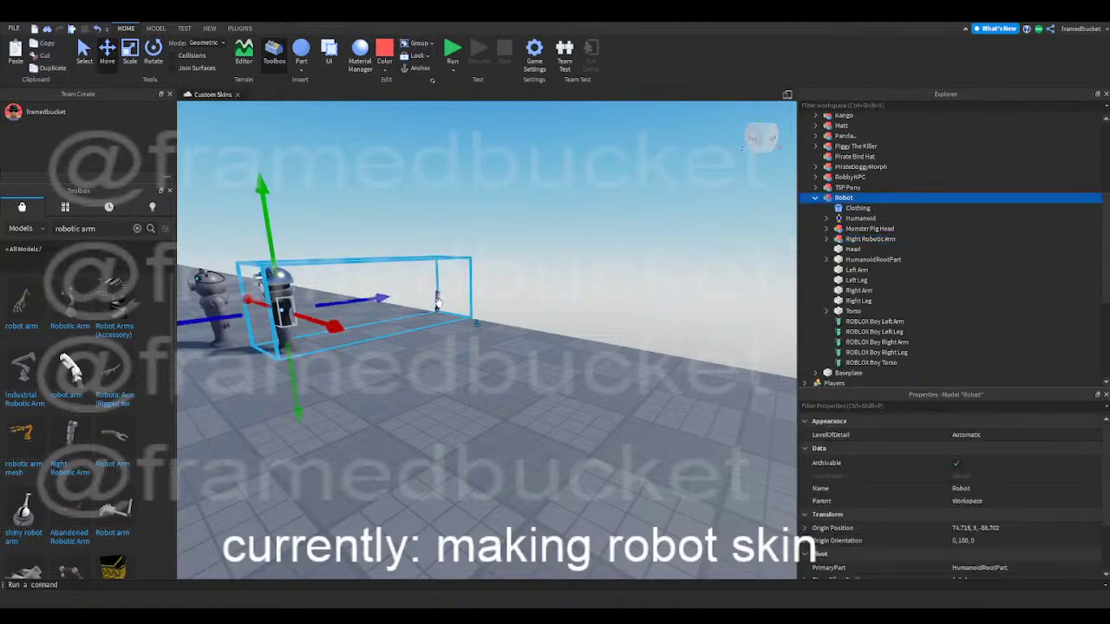
{"action": "left_click", "coordinate": [866, 239]}
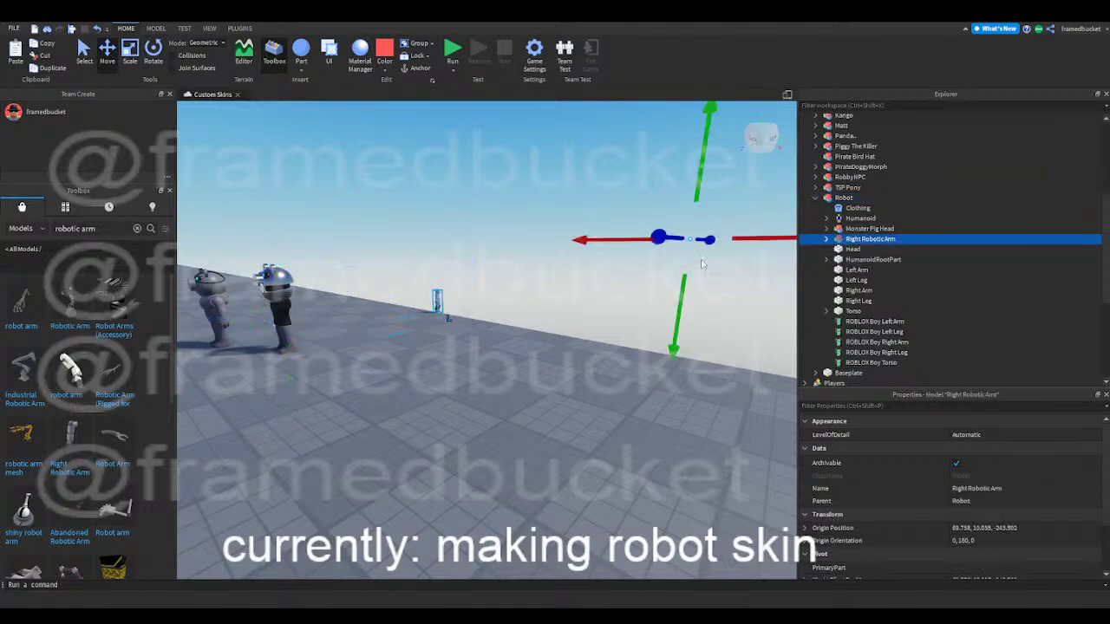
- Slide the Right Robotic Arm along the Z axis back beside the Robot character, to about Z -223.8
{"action": "key", "text": "f"}
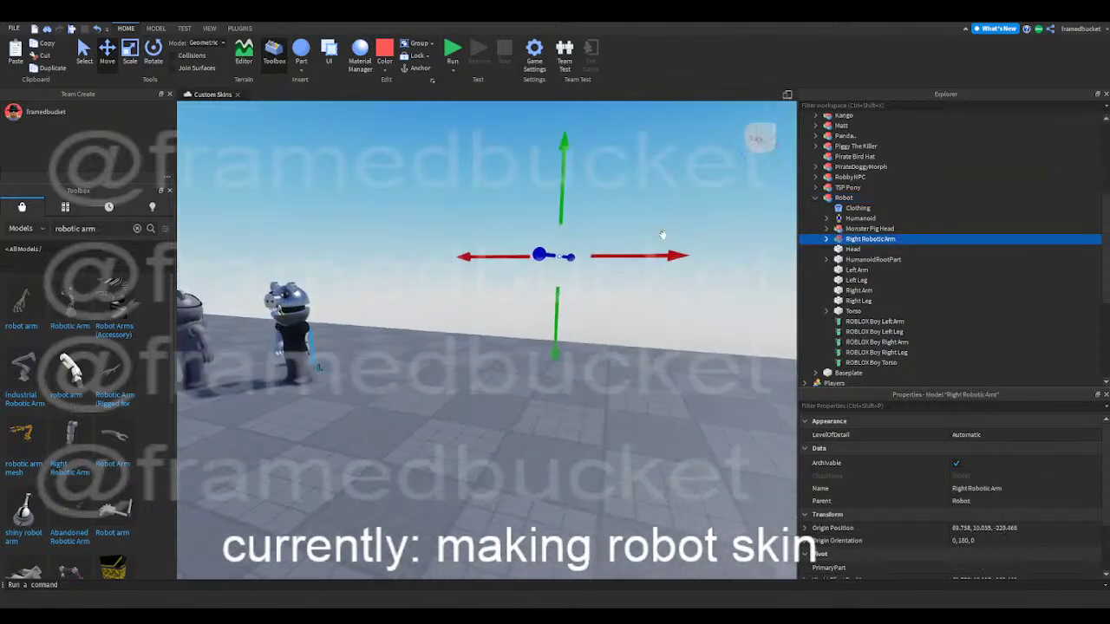
{"action": "key", "text": "w"}
{"action": "key", "text": "a"}
{"action": "right_click_drag", "start_coordinate": [661, 241], "coordinate": [660, 241]}
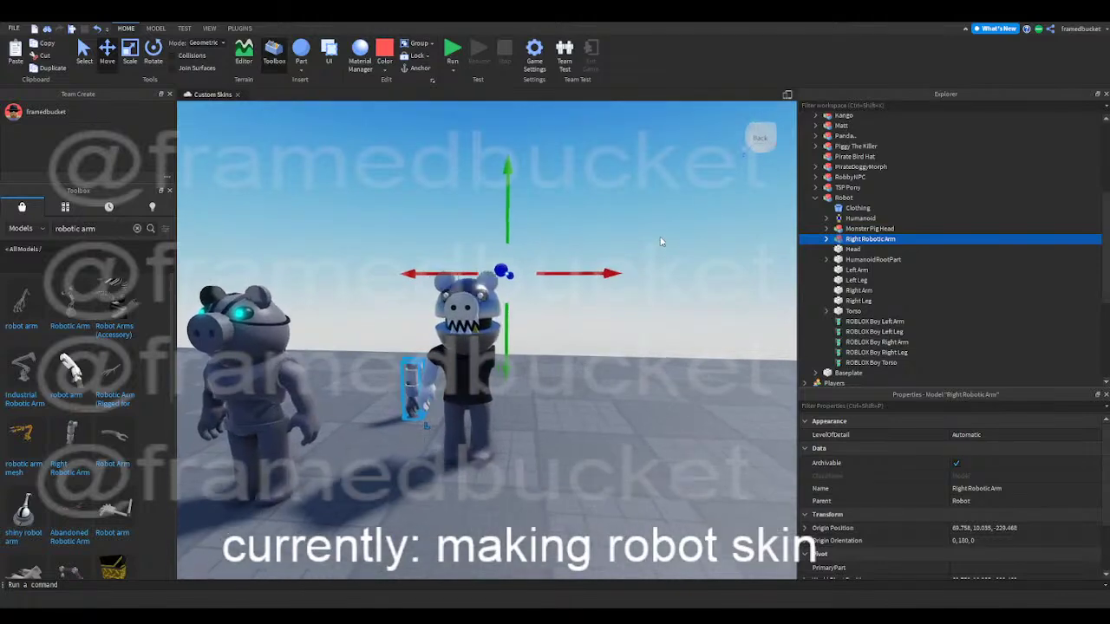
{"action": "left_click_drag", "start_coordinate": [503, 270], "coordinate": [494, 279]}
{"action": "key", "text": "d"}
{"action": "right_click_drag", "start_coordinate": [494, 279], "coordinate": [494, 279]}
{"action": "key", "text": "d"}
{"action": "right_click_drag", "start_coordinate": [634, 241], "coordinate": [633, 245]}
{"action": "key", "text": "w"}
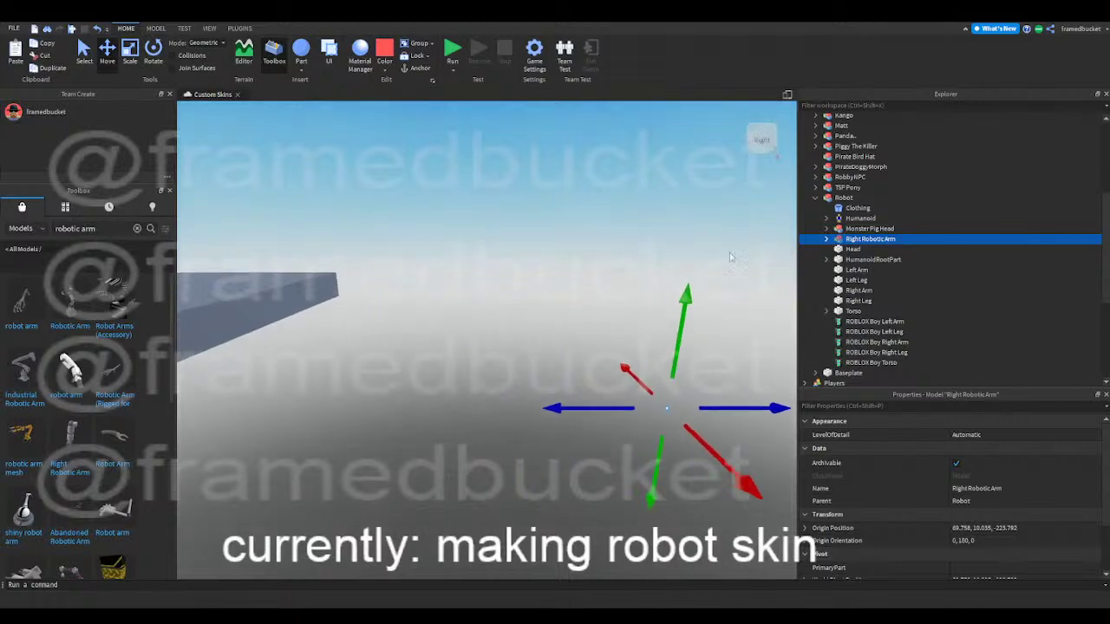
- Delete Attachment1 and Joint from the RightLowerArm part of the Right Robotic Arm model
{"action": "left_click", "coordinate": [824, 239]}
{"action": "left_click", "coordinate": [849, 250]}
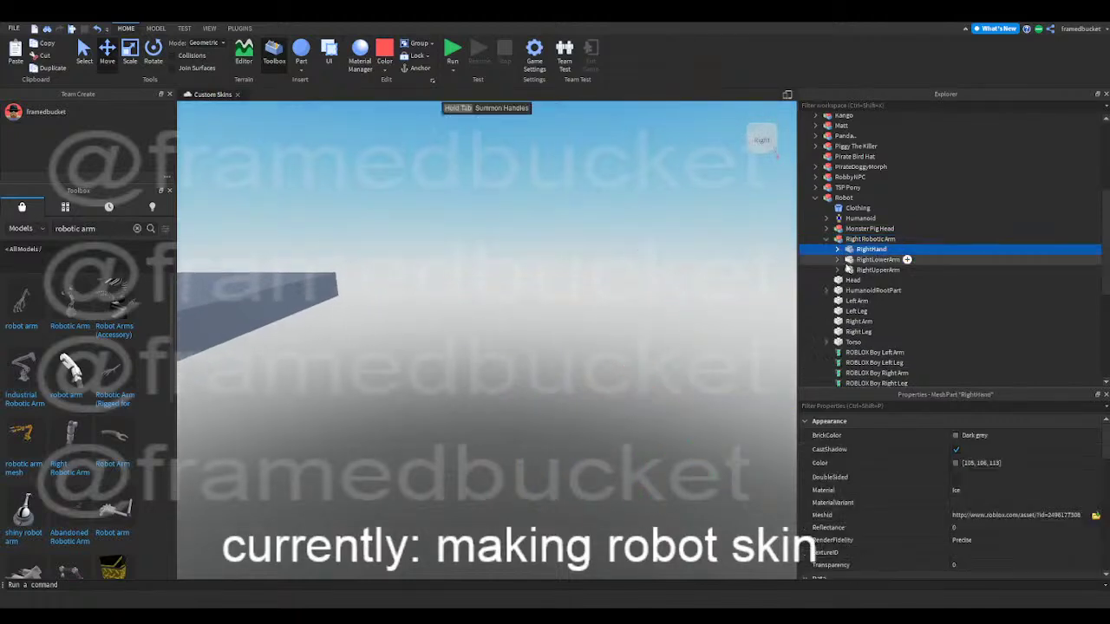
{"action": "left_click", "coordinate": [848, 271]}
{"action": "left_click", "coordinate": [845, 260]}
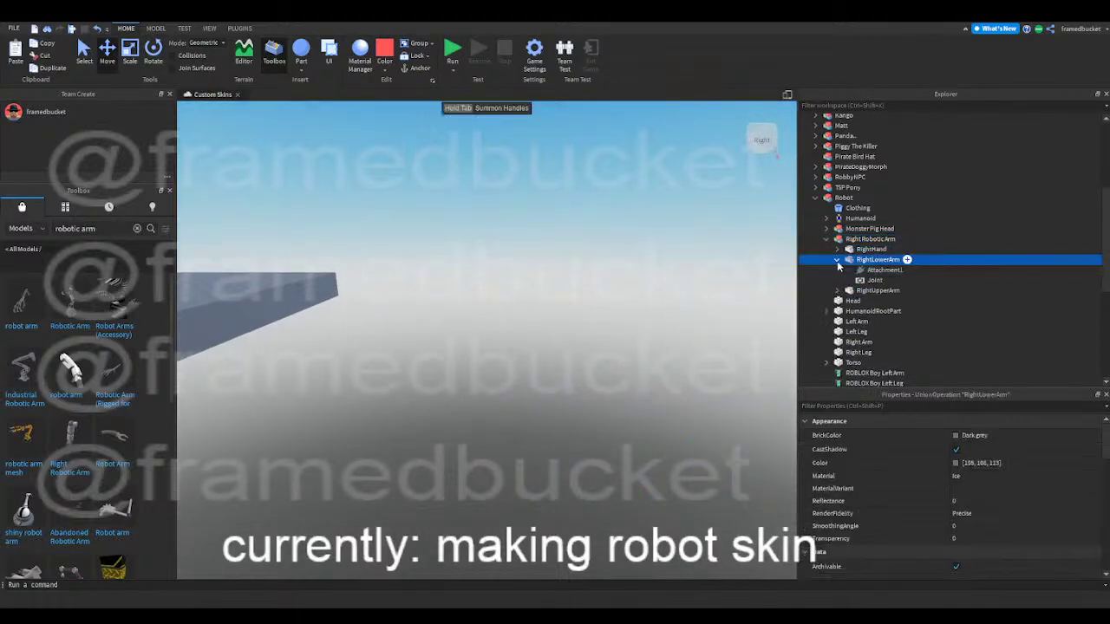
{"action": "left_click", "coordinate": [861, 271]}
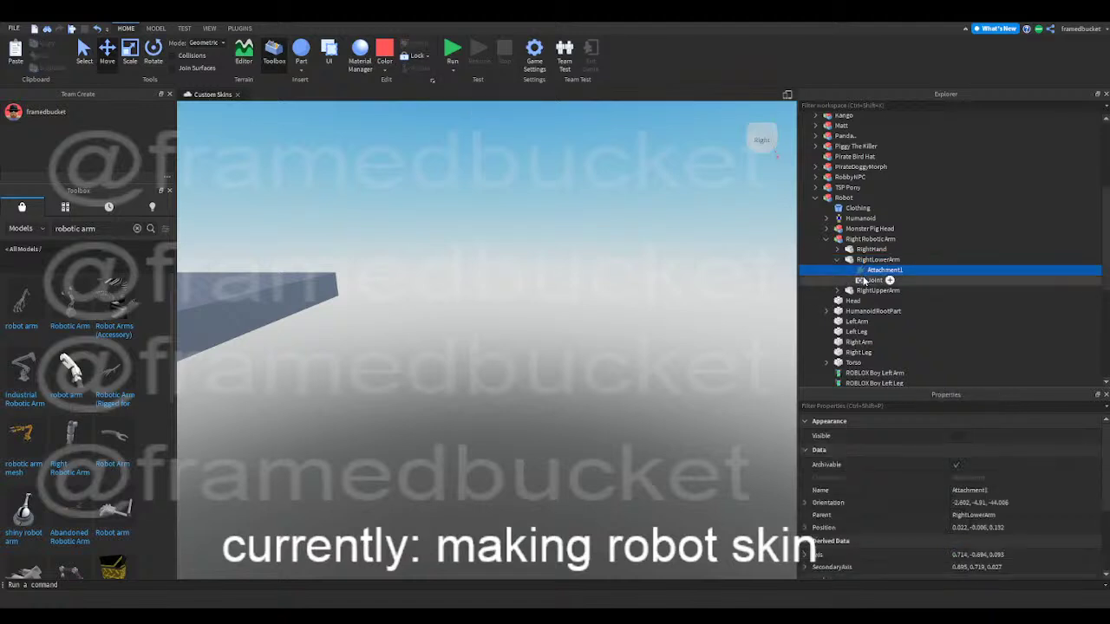
{"action": "key", "text": "Delete"}
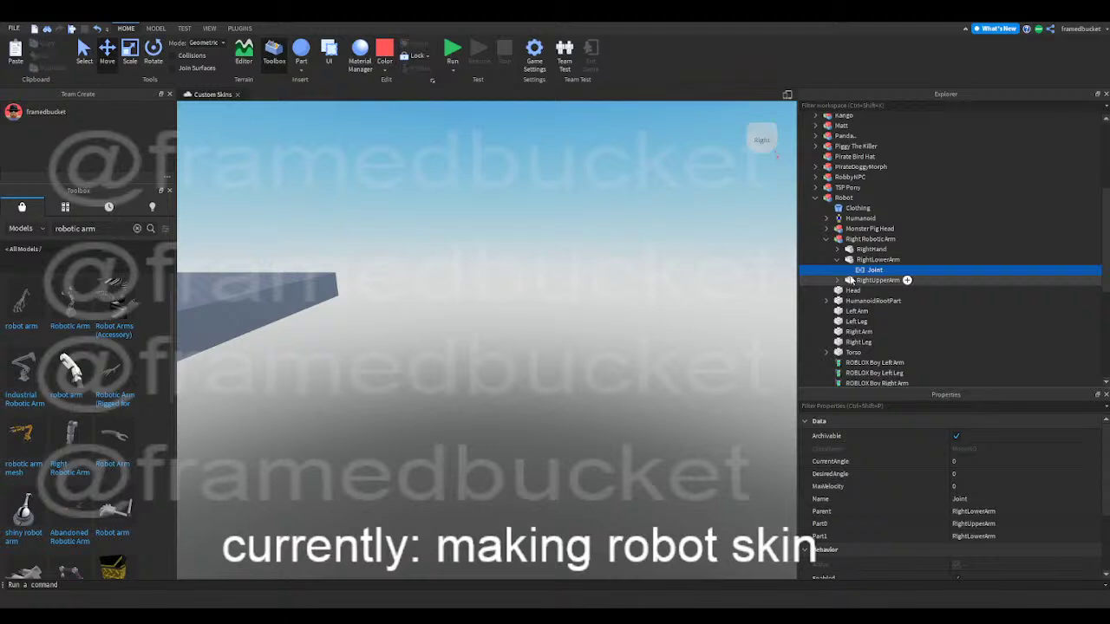
{"action": "key", "text": "Delete"}
- Delete Attachment0, Attachment1 and the RopeConstraint from the RightUpperArm part
{"action": "left_click", "coordinate": [839, 271]}
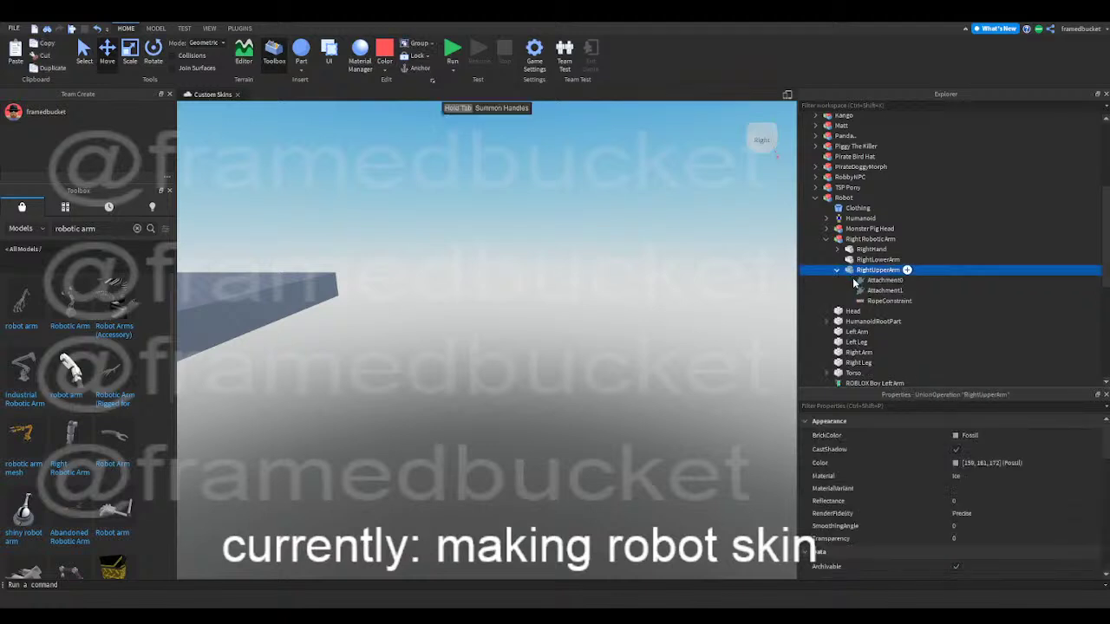
{"action": "left_click", "coordinate": [858, 282]}
{"action": "key", "text": "Delete"}
{"action": "left_click", "coordinate": [858, 282]}
{"action": "key", "text": "Delete"}
{"action": "left_click", "coordinate": [859, 282]}
{"action": "key", "text": "Delete"}
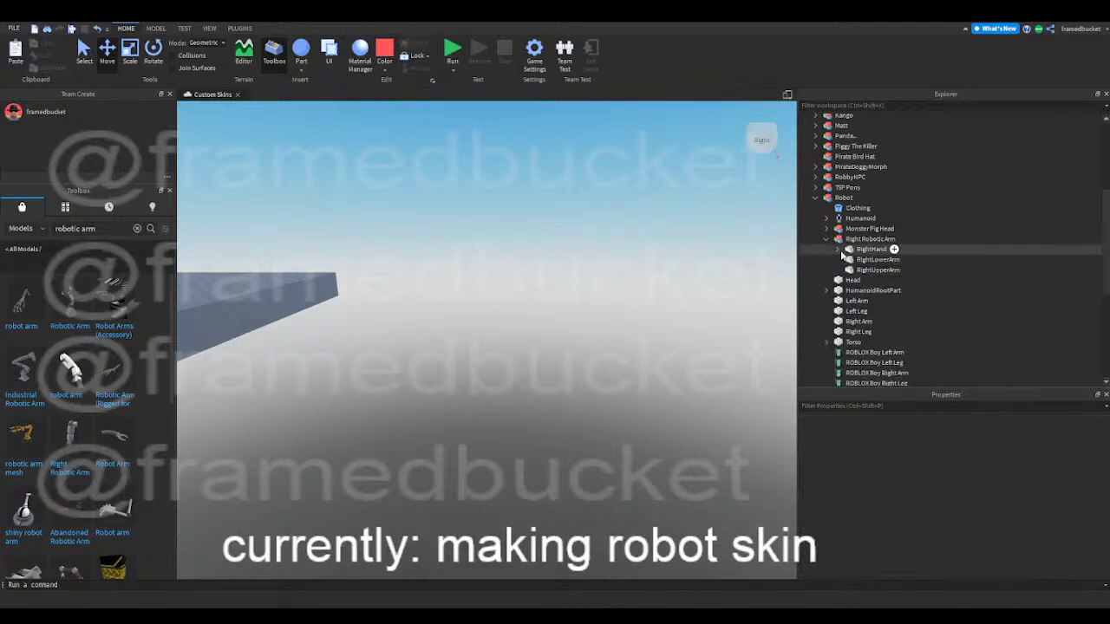
- Delete RightGripAttachment, RightWristRigAttachment and Joint from the RightHand part
{"action": "left_click", "coordinate": [839, 249]}
{"action": "key", "text": "Delete"}
{"action": "key", "text": "Delete"}
{"action": "key", "text": "Delete"}
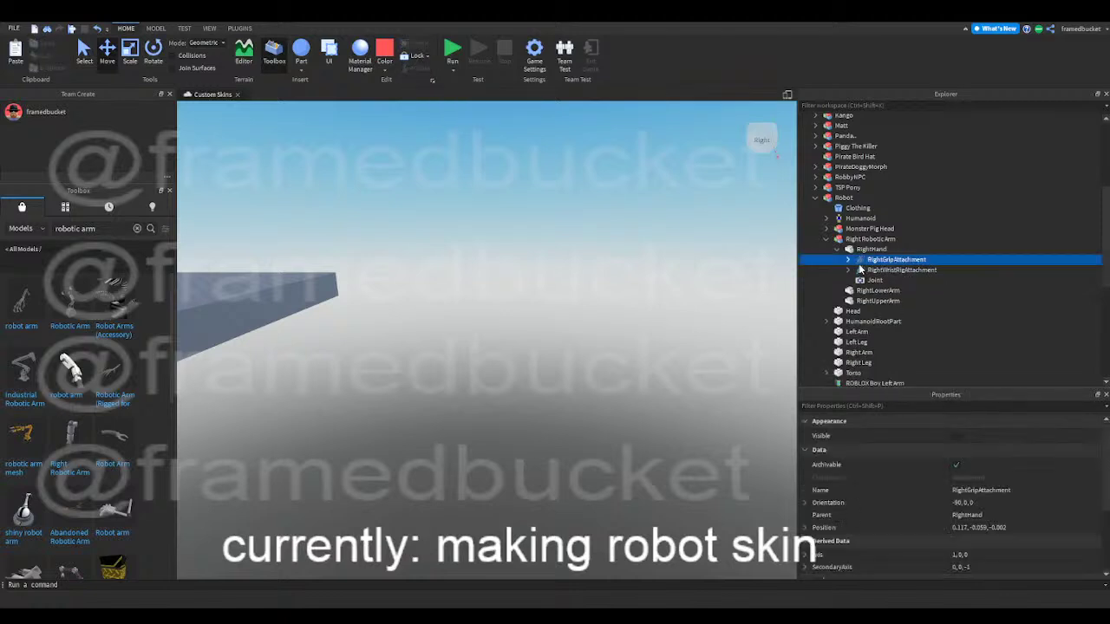
{"action": "key", "text": "Delete"}
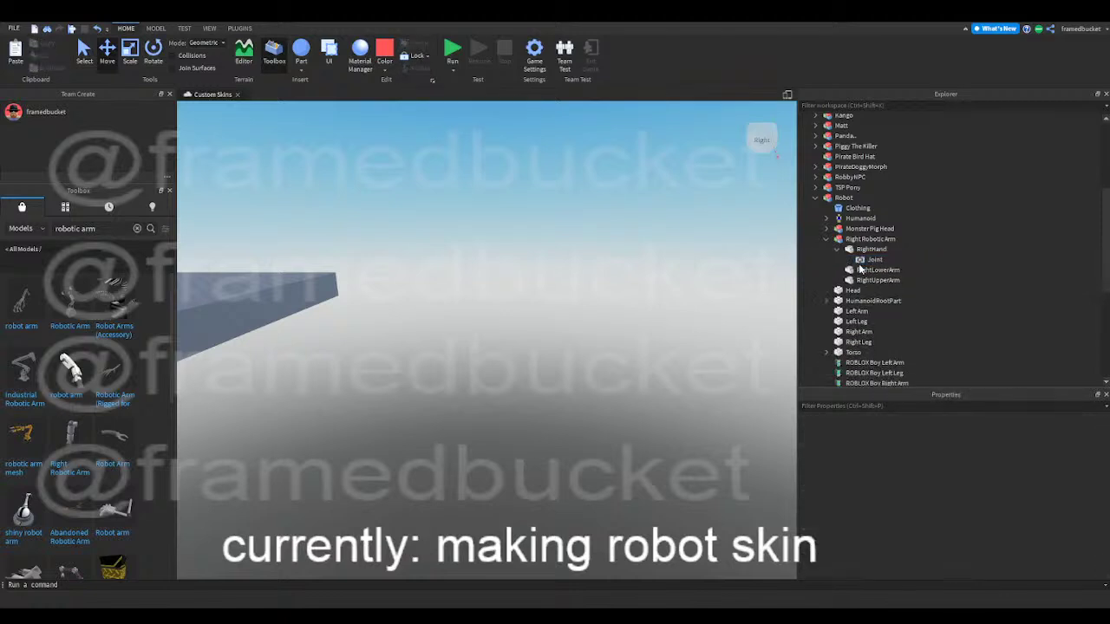
{"action": "key", "text": "Delete"}
- Select the Right Robotic Arm model and locate it in the scene
{"action": "right_click_drag", "start_coordinate": [781, 305], "coordinate": [770, 311]}
{"action": "key", "text": "w"}
{"action": "key", "text": "w"}
{"action": "right_click_drag", "start_coordinate": [648, 325], "coordinate": [687, 307]}
{"action": "key", "text": "a"}
{"action": "left_click", "coordinate": [872, 239]}
{"action": "right_click_drag", "start_coordinate": [356, 276], "coordinate": [372, 357]}
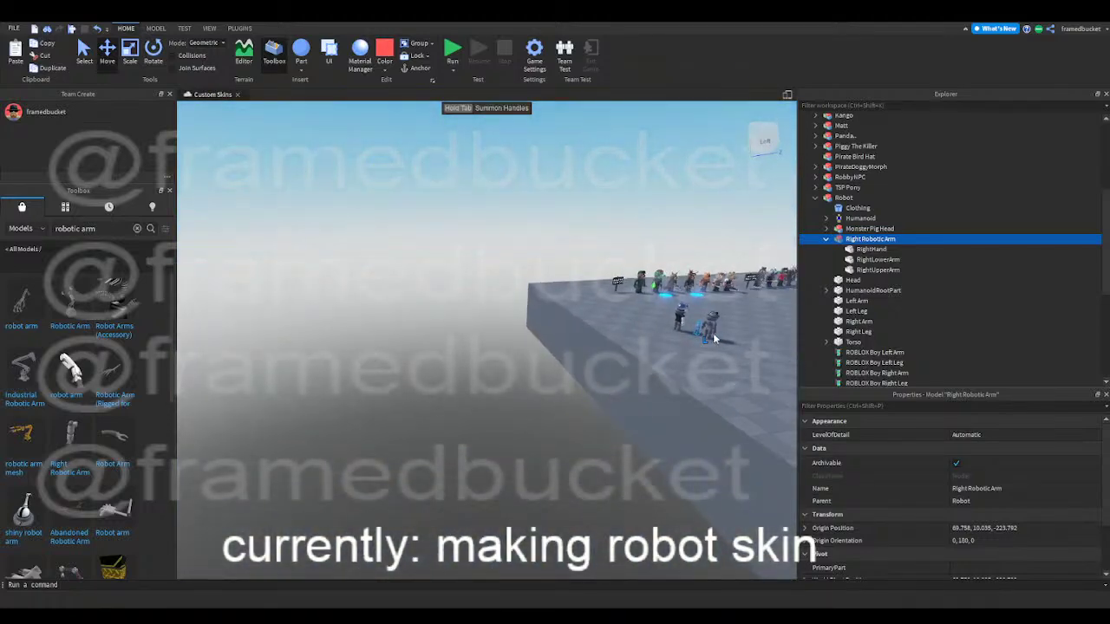
- Reposition the Robot character, together with its nested robotic arm, on the baseplate
{"action": "left_click", "coordinate": [669, 321]}
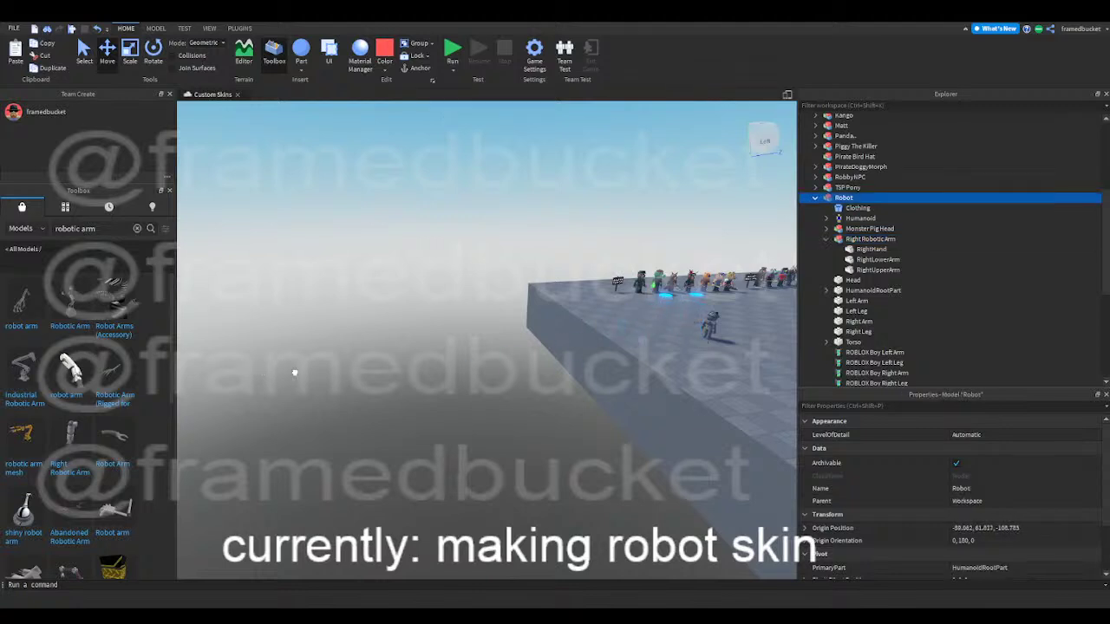
{"action": "right_click_drag", "start_coordinate": [491, 332], "coordinate": [468, 320]}
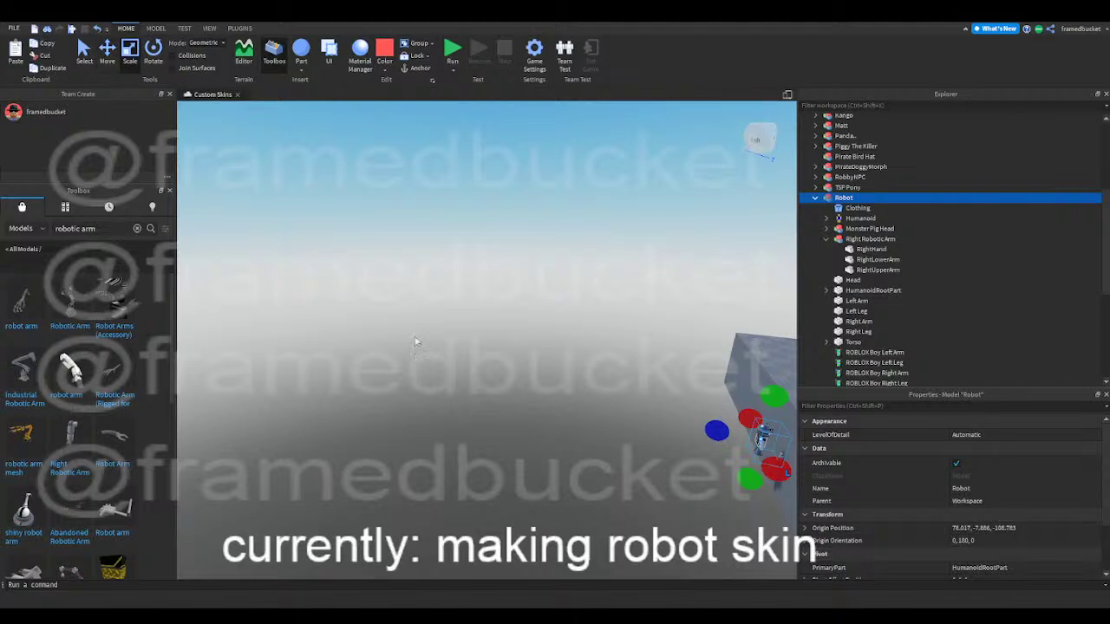
{"action": "left_click", "coordinate": [461, 371]}
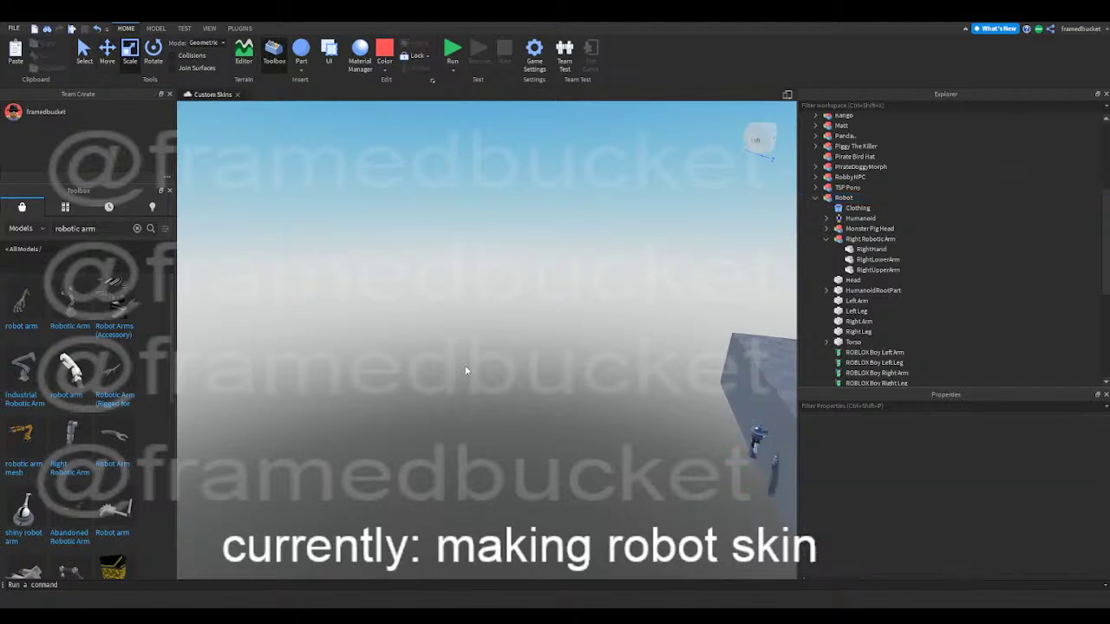
{"action": "key", "text": "q"}
{"action": "key", "text": "w"}
{"action": "right_click_drag", "start_coordinate": [464, 364], "coordinate": [464, 365]}
{"action": "key", "text": "w"}
{"action": "left_click_drag", "start_coordinate": [434, 398], "coordinate": [544, 219]}
{"action": "right_click_drag", "start_coordinate": [544, 216], "coordinate": [544, 219]}
{"action": "key", "text": "e"}
{"action": "left_click_drag", "start_coordinate": [544, 218], "coordinate": [543, 221]}
{"action": "right_click_drag", "start_coordinate": [544, 219], "coordinate": [542, 221]}
{"action": "left_click_drag", "start_coordinate": [543, 221], "coordinate": [472, 221]}
{"action": "left_click", "coordinate": [533, 265]}
{"action": "key", "text": "w"}
{"action": "right_click_drag", "start_coordinate": [534, 267], "coordinate": [522, 266]}
{"action": "key", "text": "s"}
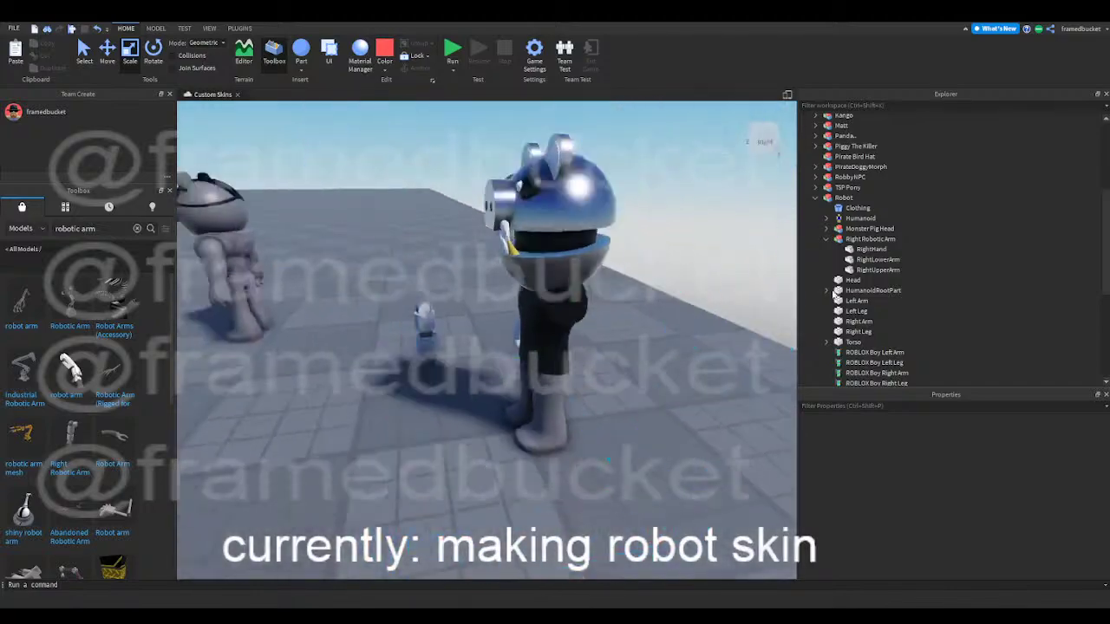
- Insert a cylinder part beside the robotic arm and shorten it slightly
{"action": "left_click", "coordinate": [873, 249]}
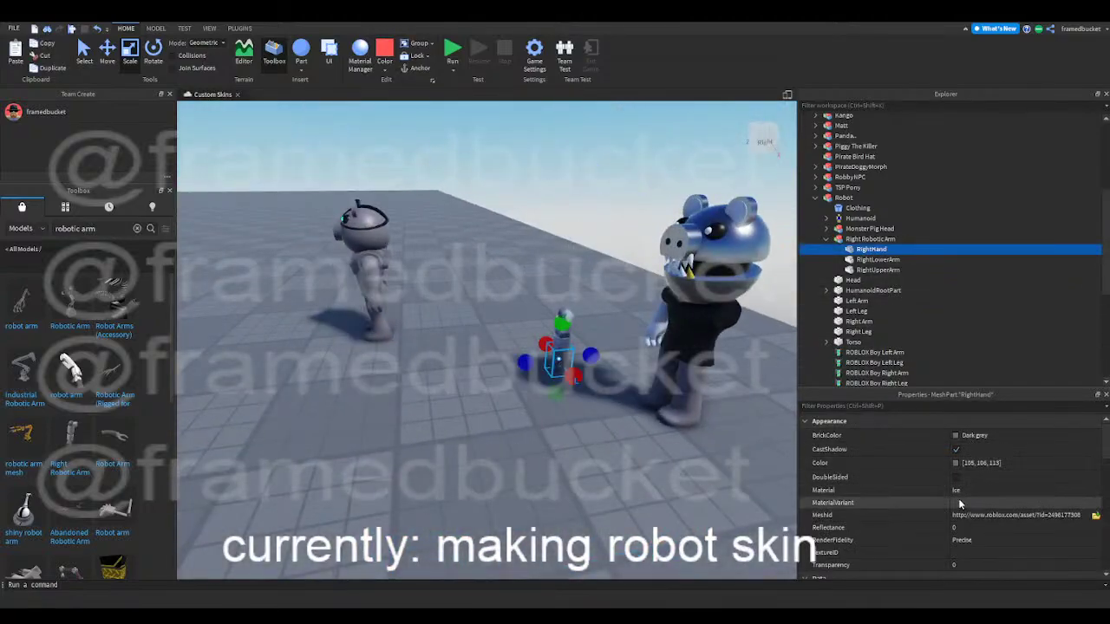
{"action": "left_click", "coordinate": [639, 535]}
{"action": "key", "text": "w"}
{"action": "right_click_drag", "start_coordinate": [639, 535], "coordinate": [591, 469]}
{"action": "key", "text": "s"}
{"action": "key", "text": "d"}
{"action": "key", "text": "w"}
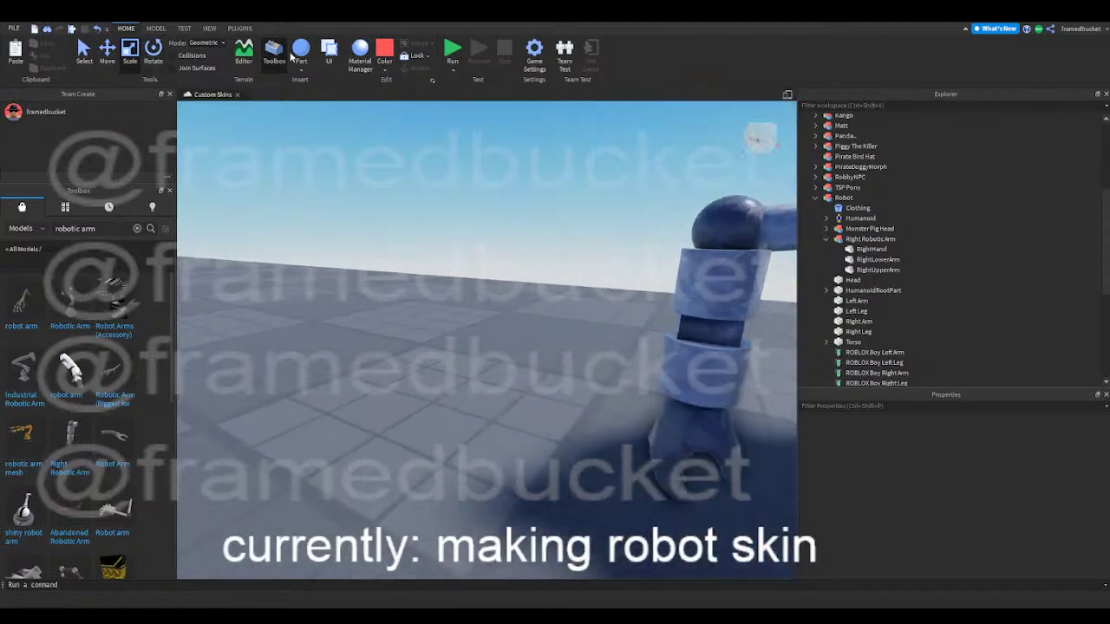
{"action": "left_click", "coordinate": [305, 137]}
{"action": "right_click_drag", "start_coordinate": [430, 323], "coordinate": [431, 331]}
{"action": "left_click_drag", "start_coordinate": [602, 317], "coordinate": [573, 312]}
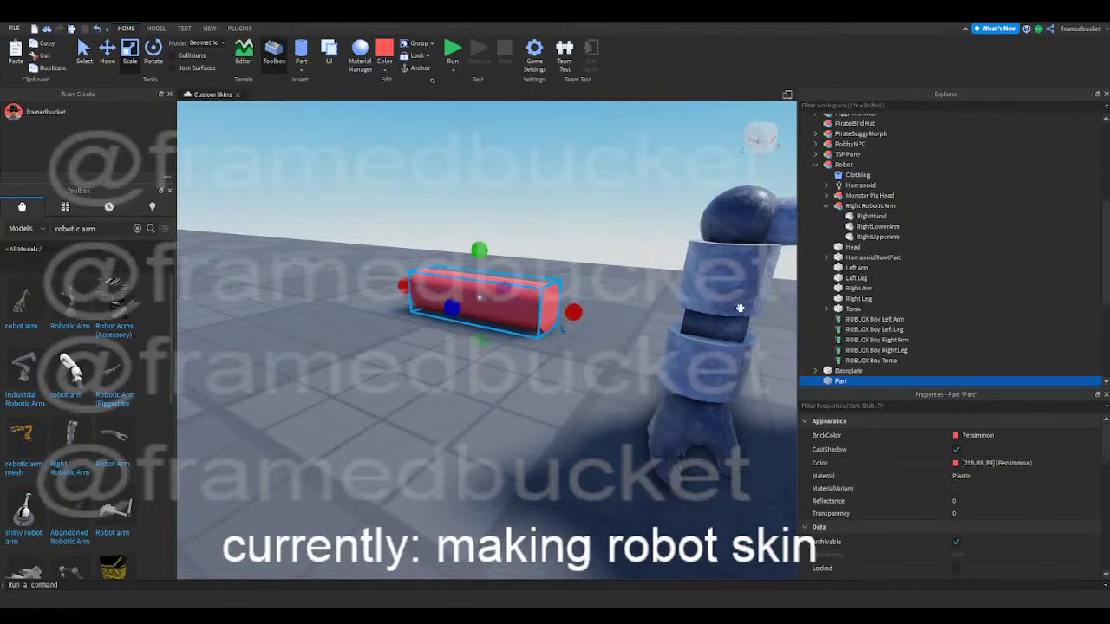
- Copy the RightUpperArm's colour, 159, 161, 172 (Fossil), onto the new cylinder
{"action": "key", "text": "a"}
{"action": "right_click_drag", "start_coordinate": [701, 314], "coordinate": [705, 307]}
{"action": "left_click", "coordinate": [878, 216]}
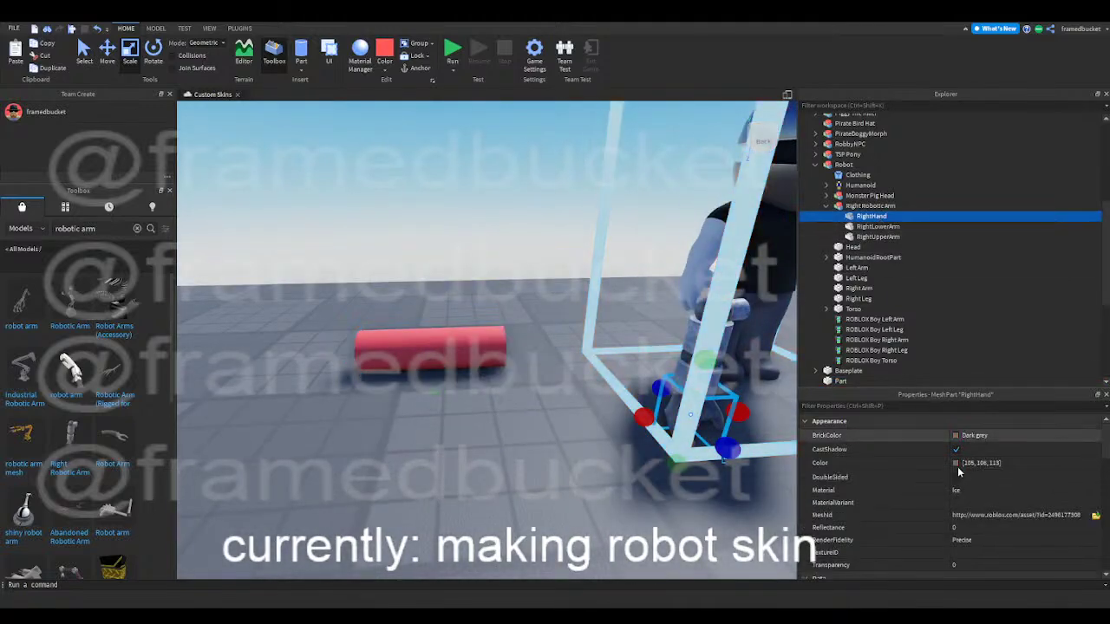
{"action": "left_click", "coordinate": [906, 226]}
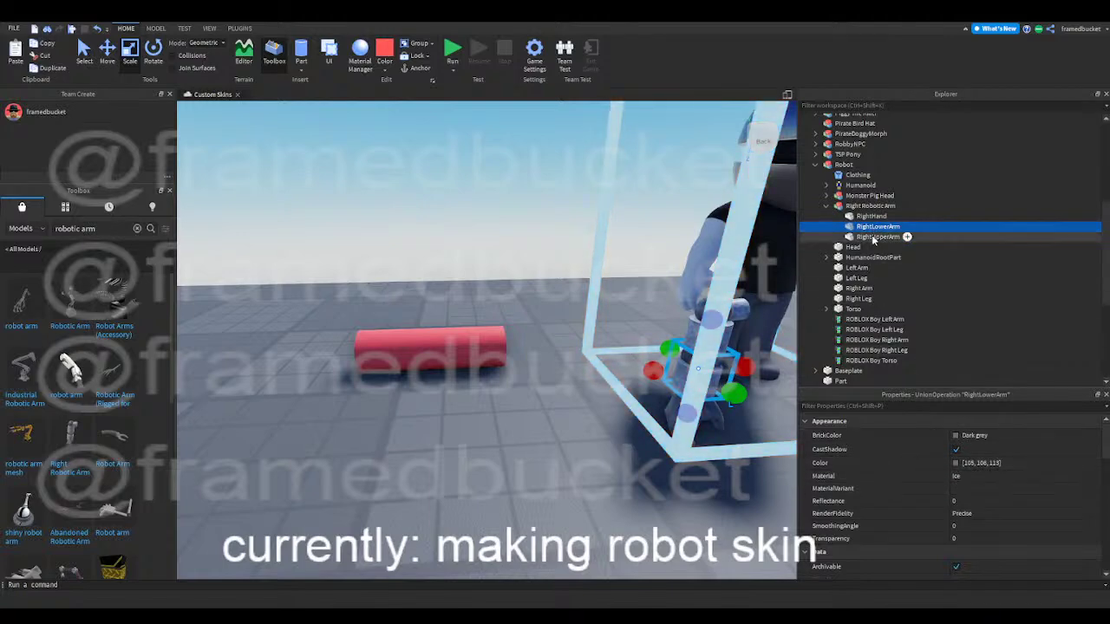
{"action": "left_click", "coordinate": [872, 216]}
{"action": "left_click", "coordinate": [874, 237]}
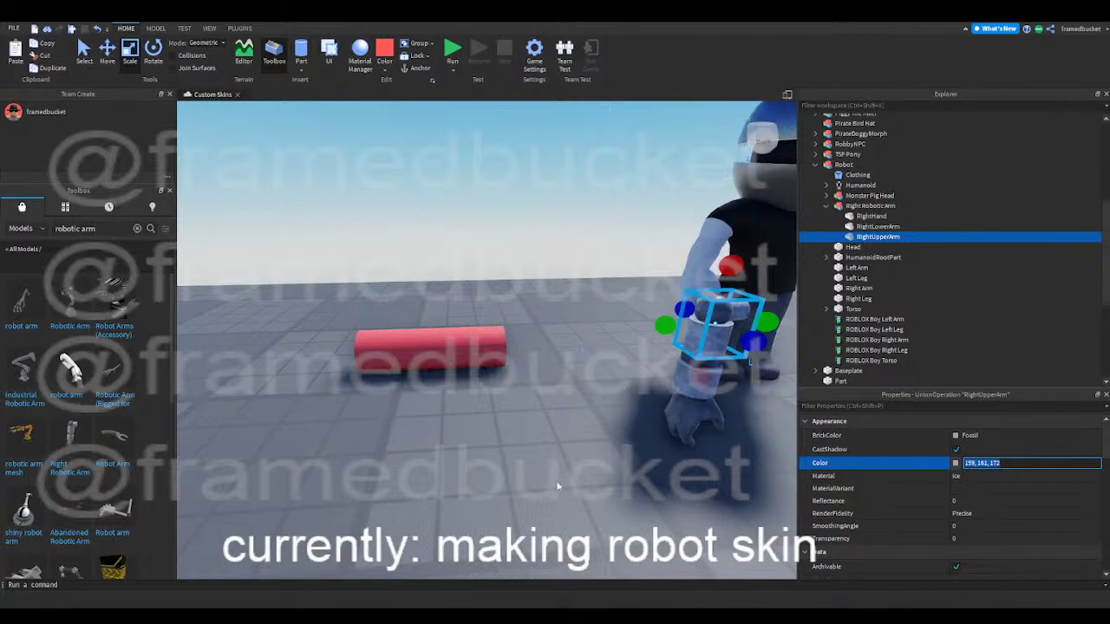
{"action": "left_click", "coordinate": [483, 361]}
{"action": "left_click", "coordinate": [483, 361]}
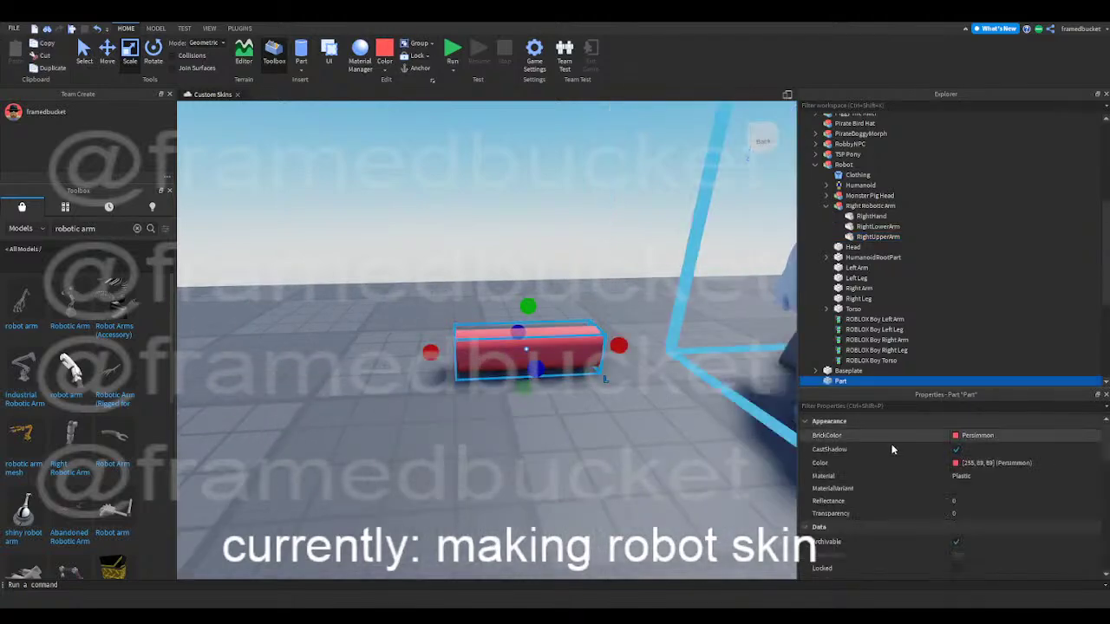
{"action": "left_click", "coordinate": [980, 463]}
{"action": "key", "text": "Return"}
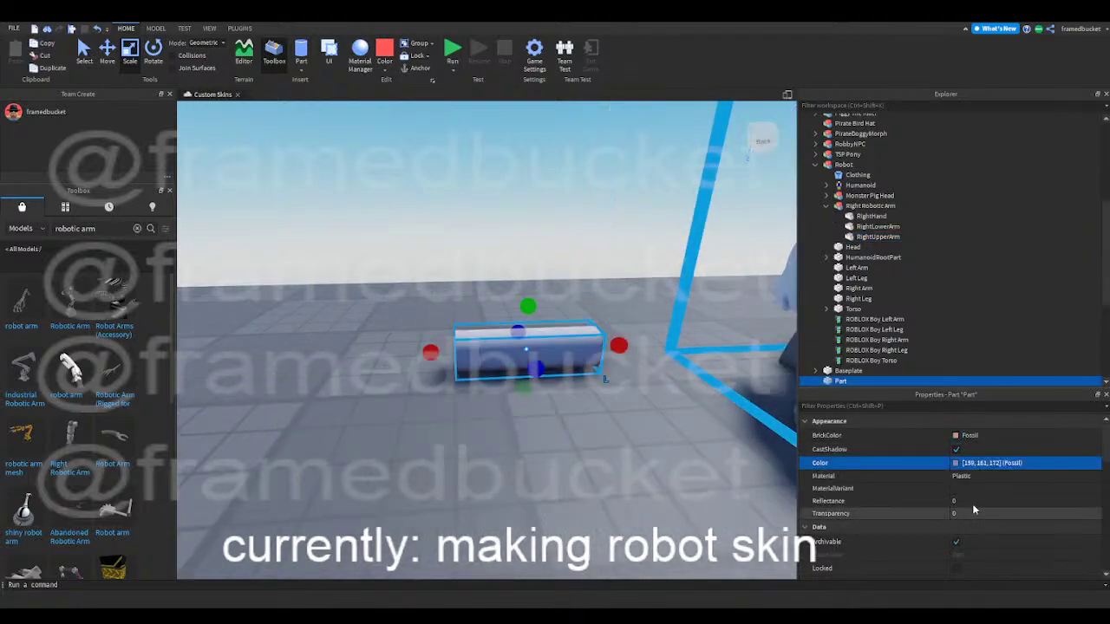
- Set the cylinder's material to Ice and scale down its length and diameter
{"action": "left_click", "coordinate": [968, 477]}
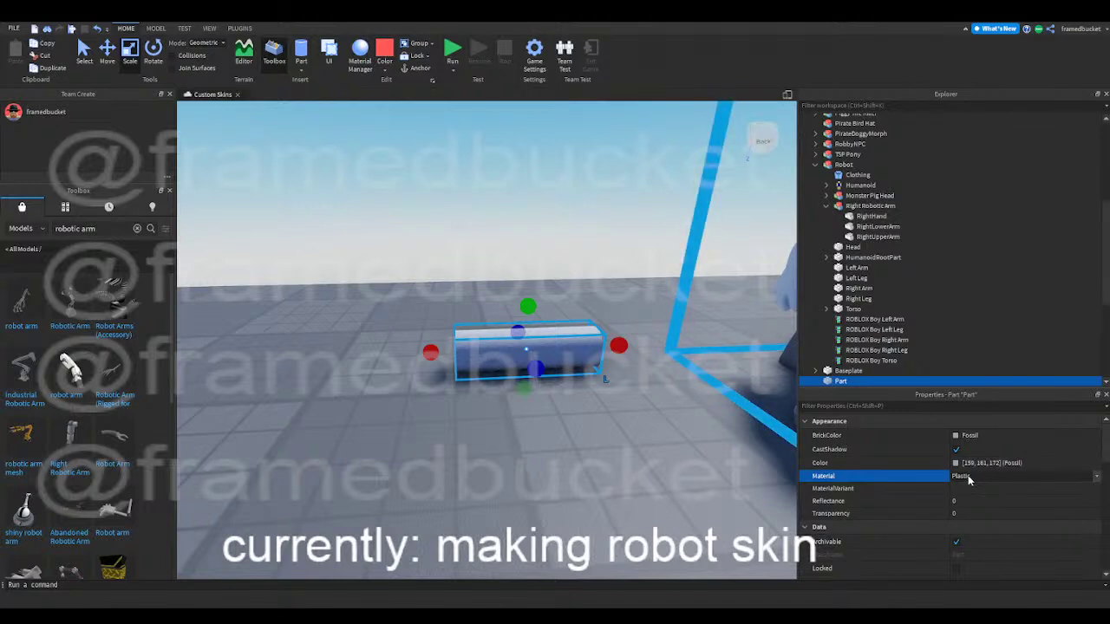
{"action": "type", "text": "Ice"}
{"action": "key", "text": "Return"}
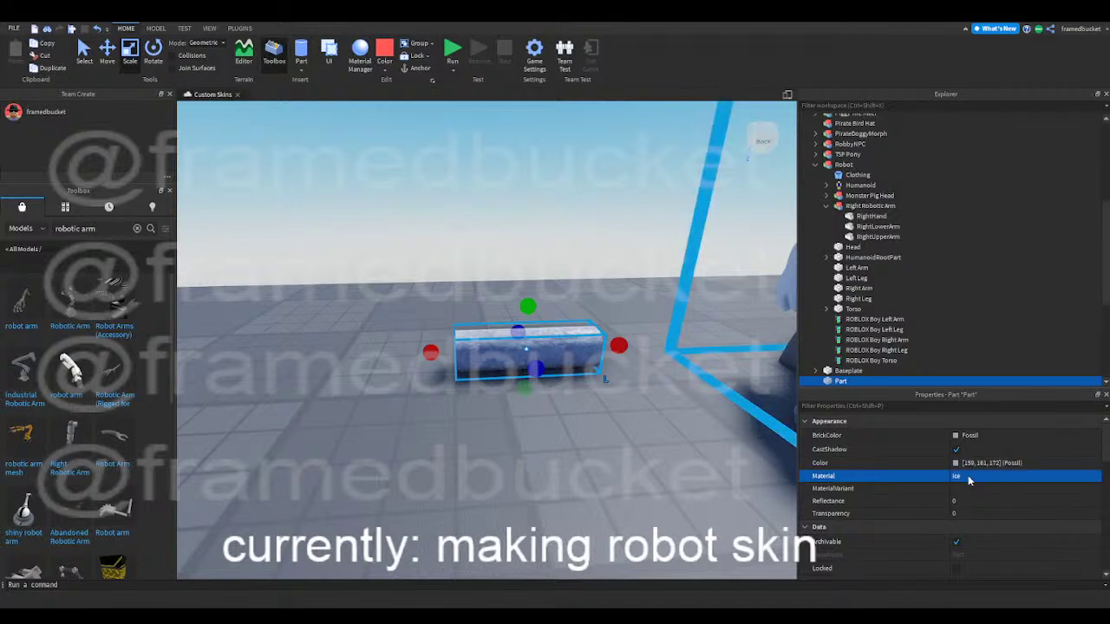
{"action": "left_click_drag", "start_coordinate": [562, 352], "coordinate": [537, 351]}
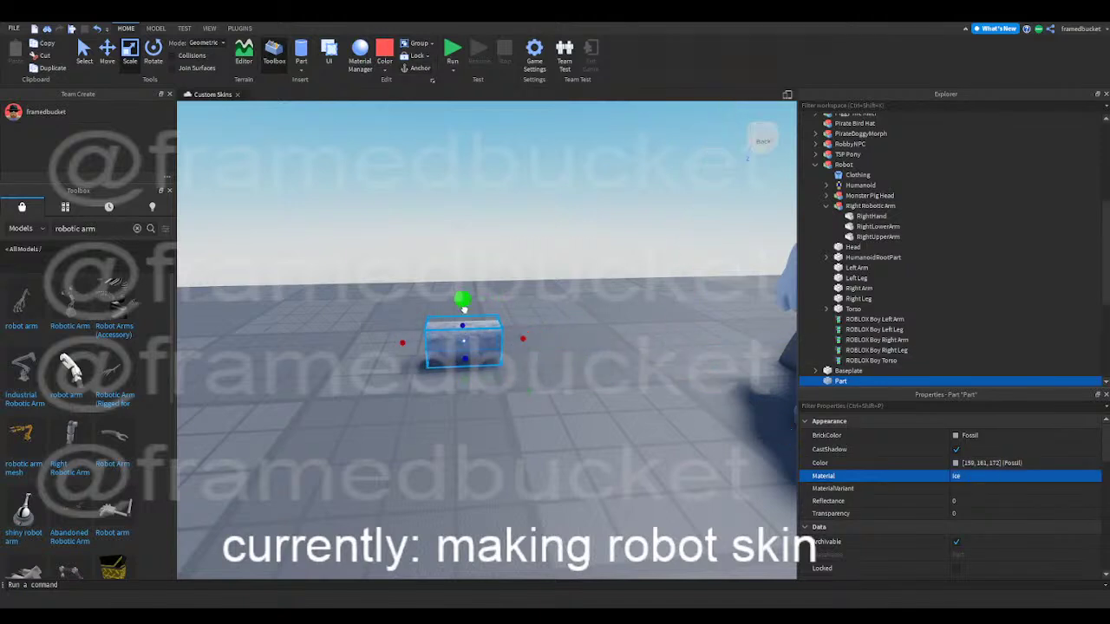
{"action": "left_click_drag", "start_coordinate": [464, 305], "coordinate": [481, 328]}
{"action": "right_click_drag", "start_coordinate": [493, 351], "coordinate": [508, 336]}
- Reparent the Right Robotic Arm model from Robot to Workspace and place it beside the cylinder
{"action": "scroll", "coordinate": [492, 352], "scroll_direction": "down", "scroll_amount": 3}
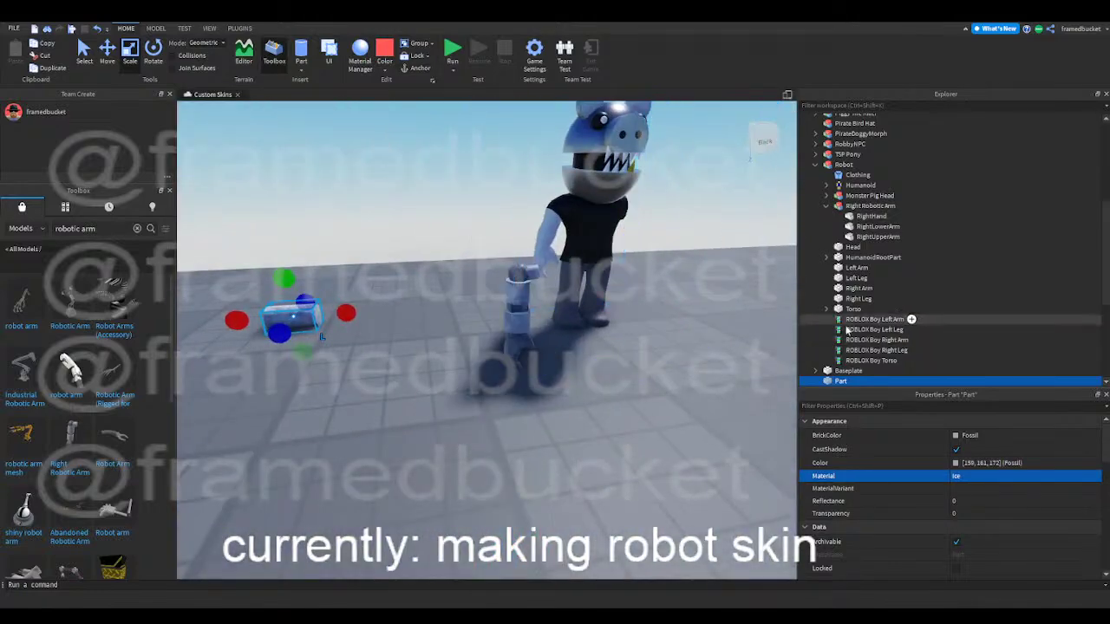
{"action": "scroll", "coordinate": [854, 304], "scroll_direction": "up", "scroll_amount": 1}
{"action": "left_click_drag", "start_coordinate": [853, 234], "coordinate": [838, 118]}
{"action": "left_click", "coordinate": [544, 446]}
{"action": "left_click_drag", "start_coordinate": [519, 359], "coordinate": [345, 371]}
{"action": "left_click", "coordinate": [423, 417]}
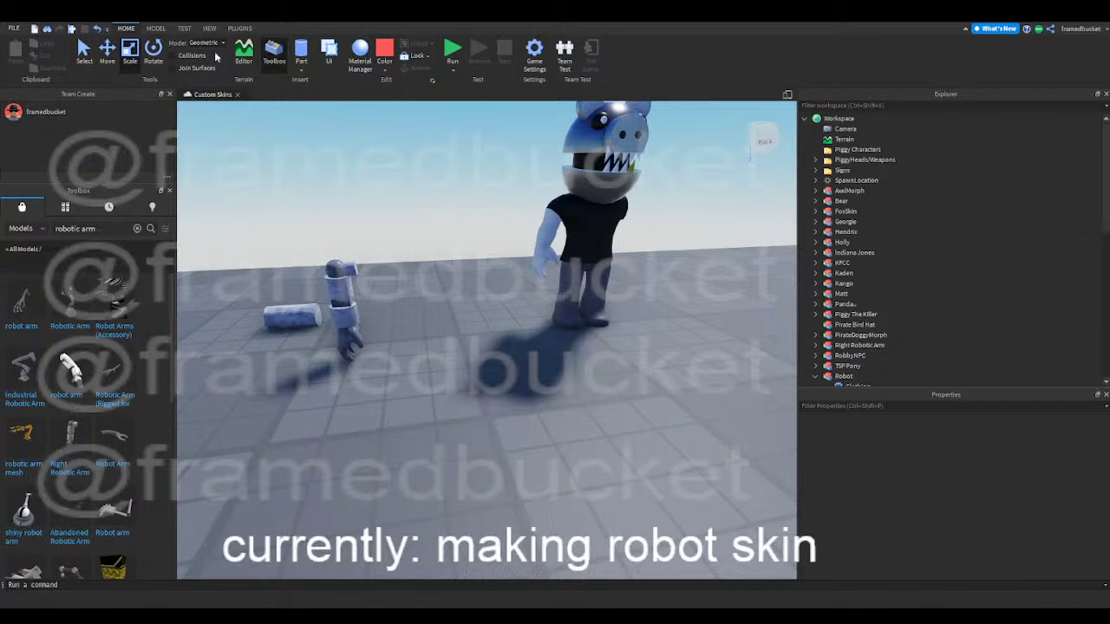
{"action": "left_click", "coordinate": [240, 28]}
{"action": "left_click", "coordinate": [341, 304]}
{"action": "left_click", "coordinate": [290, 53]}
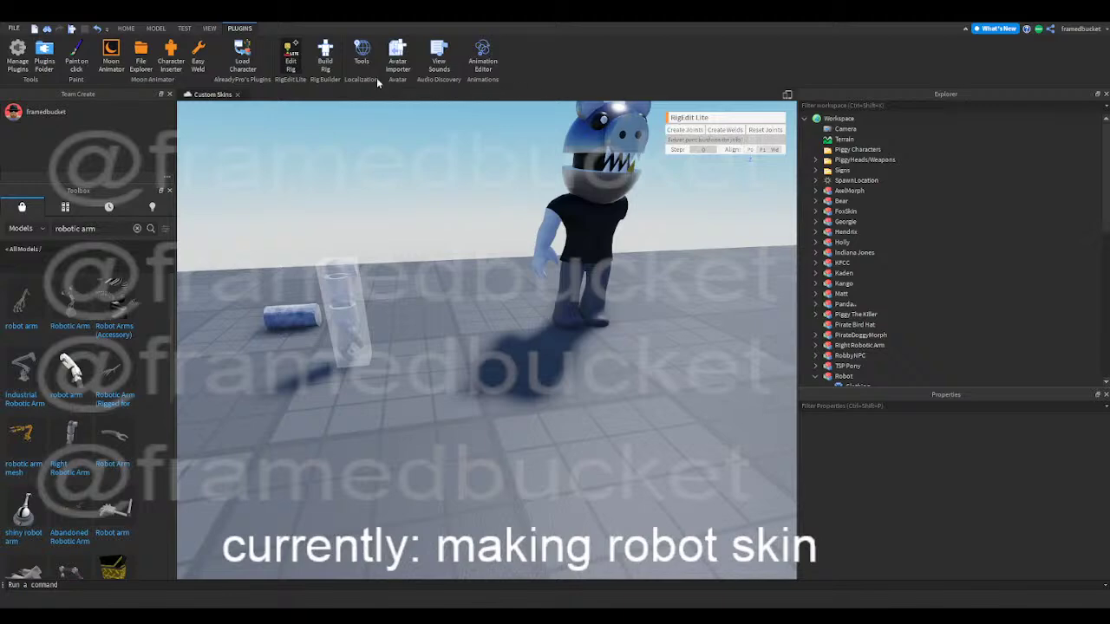
{"action": "left_click", "coordinate": [290, 57]}
- Place the cylinder at the top of the robotic arm and scale it down in length and thickness
{"action": "right_click_drag", "start_coordinate": [449, 327], "coordinate": [448, 327]}
{"action": "left_click_drag", "start_coordinate": [454, 402], "coordinate": [349, 331]}
{"action": "left_click", "coordinate": [464, 374]}
{"action": "right_click_drag", "start_coordinate": [464, 373], "coordinate": [473, 388]}
{"action": "left_click_drag", "start_coordinate": [483, 354], "coordinate": [457, 204]}
{"action": "key", "text": "ctrl+3"}
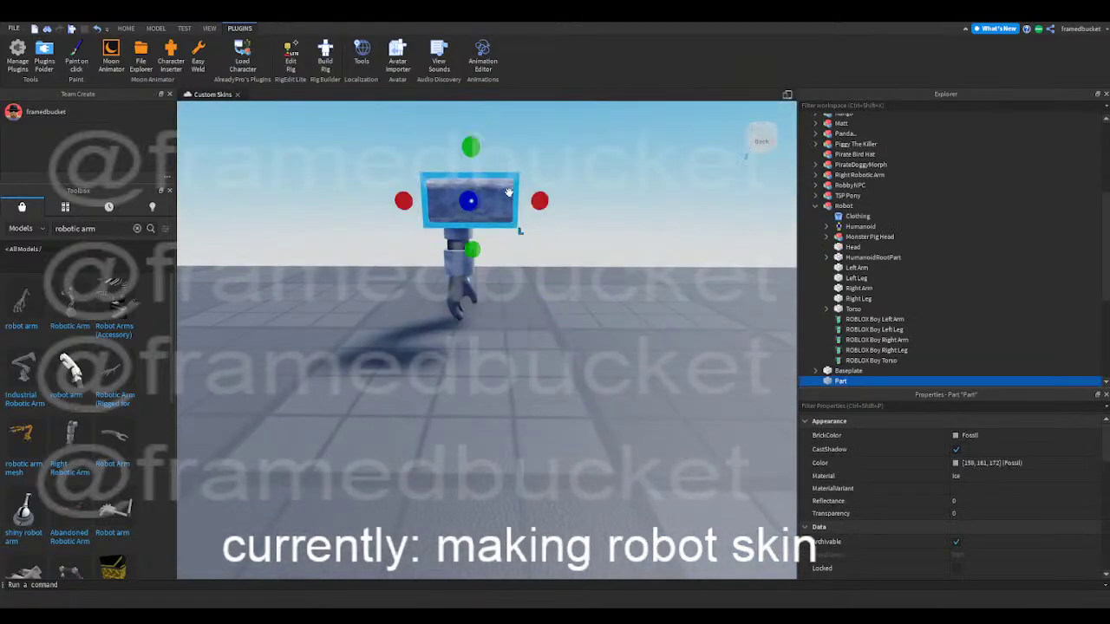
{"action": "left_click_drag", "start_coordinate": [538, 201], "coordinate": [492, 201]}
{"action": "left_click_drag", "start_coordinate": [433, 150], "coordinate": [440, 169]}
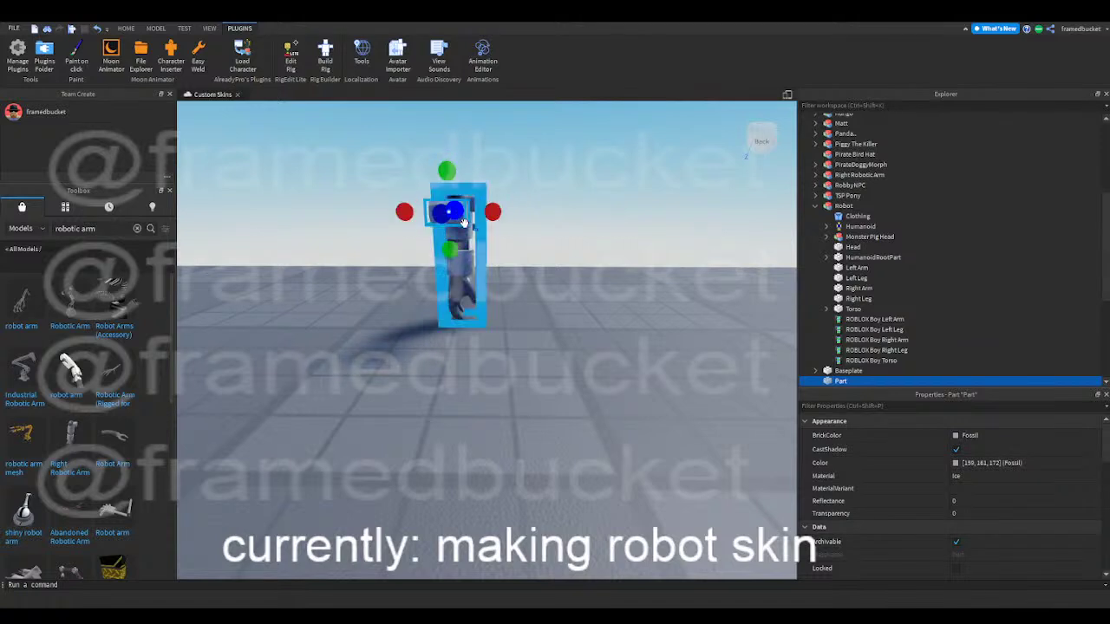
- Pull the cylinder off in front of the robotic arm and raise it level with the upper arm section
{"action": "key", "text": "e"}
{"action": "left_click_drag", "start_coordinate": [454, 336], "coordinate": [477, 473]}
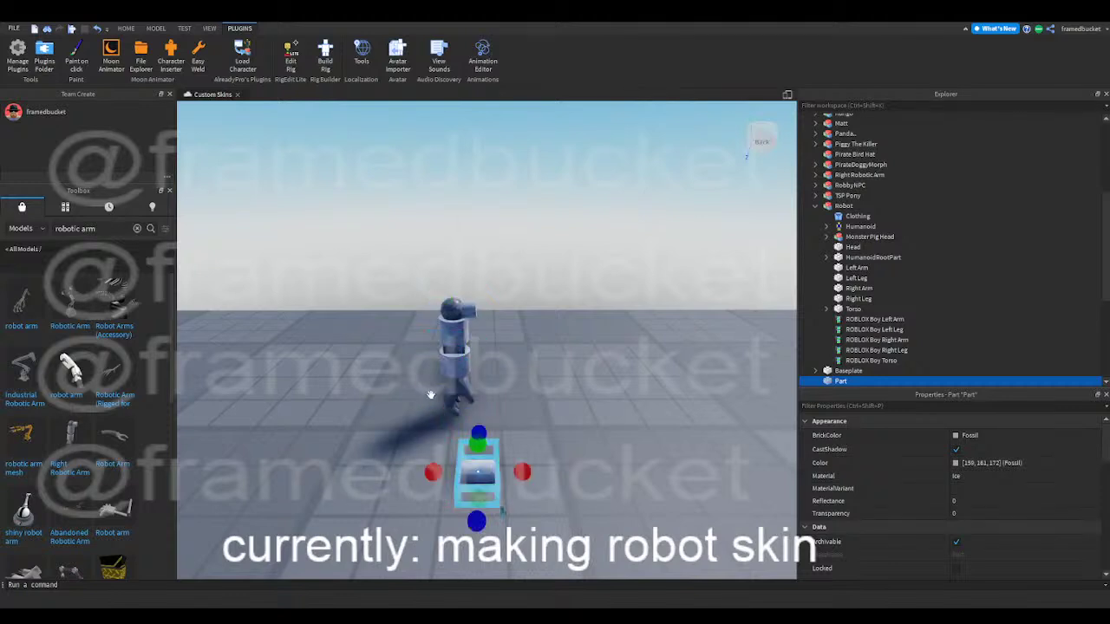
{"action": "left_click", "coordinate": [125, 29]}
{"action": "left_click", "coordinate": [108, 51]}
{"action": "left_click_drag", "start_coordinate": [473, 408], "coordinate": [473, 287]}
{"action": "left_click", "coordinate": [561, 298]}
{"action": "right_click_drag", "start_coordinate": [565, 289], "coordinate": [553, 286]}
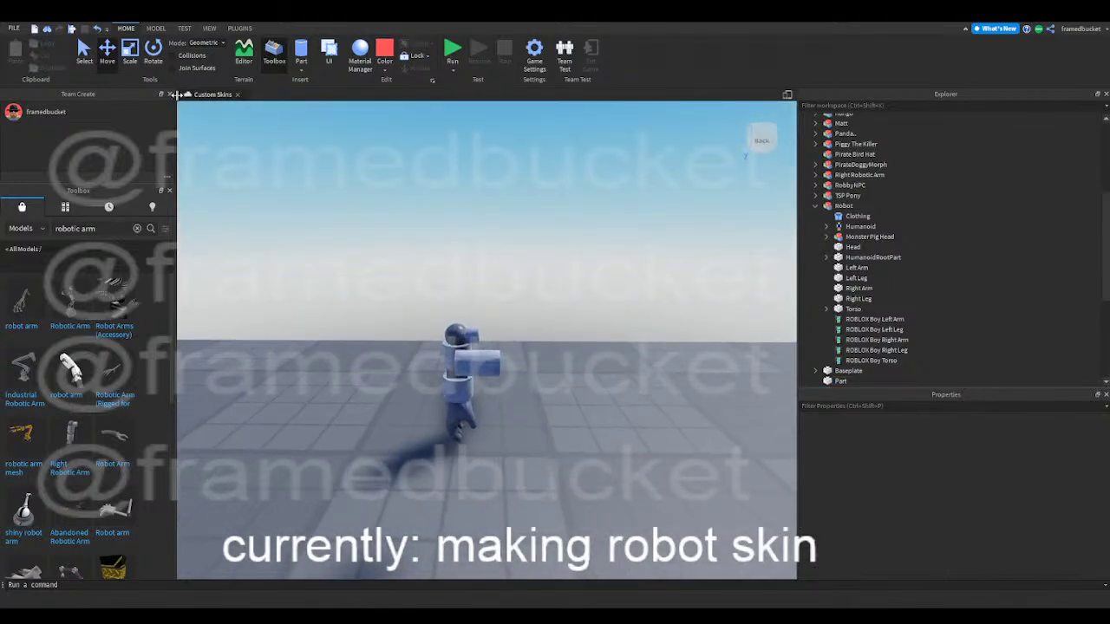
- Insert a sphere part, place it beside the robotic arm and scale it down
{"action": "left_click", "coordinate": [303, 98]}
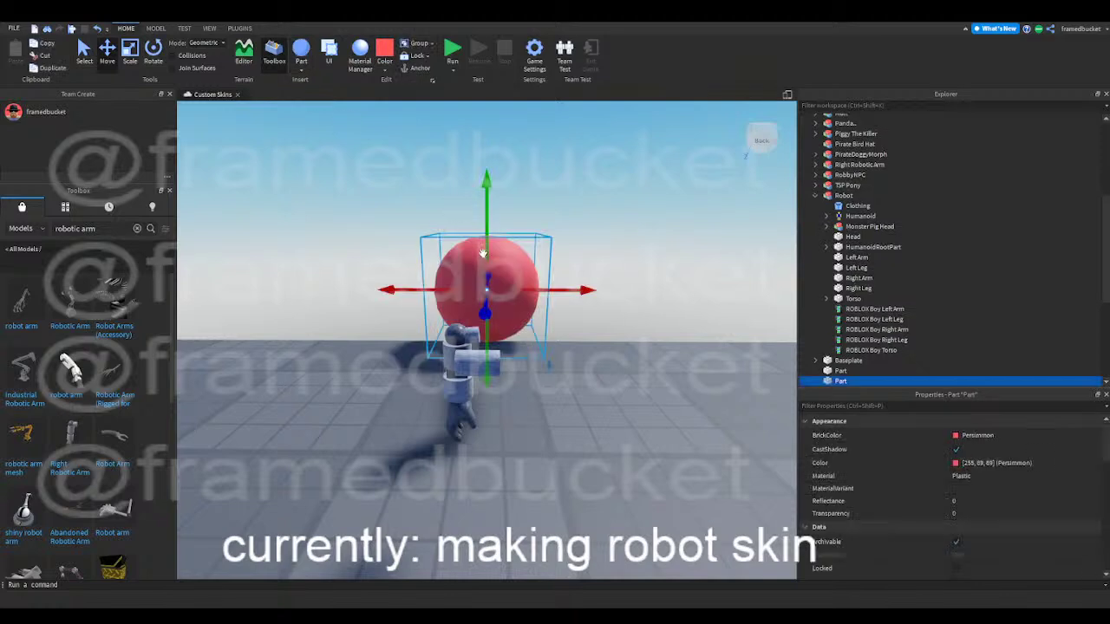
{"action": "left_click_drag", "start_coordinate": [461, 279], "coordinate": [318, 423]}
{"action": "scroll", "coordinate": [317, 425], "scroll_direction": "down", "scroll_amount": 3}
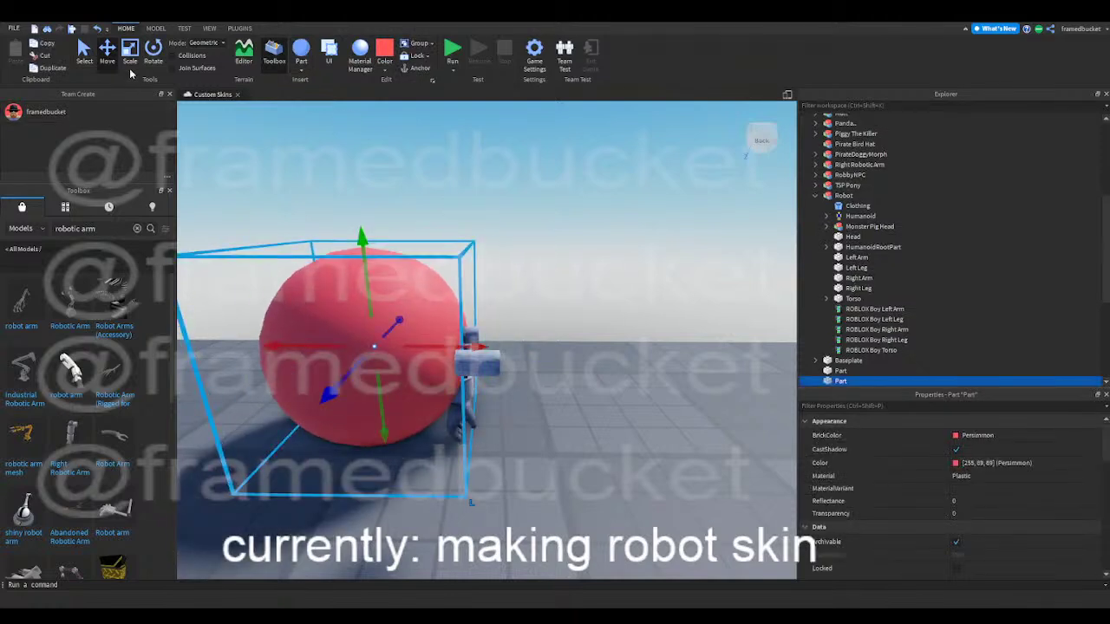
{"action": "left_click", "coordinate": [129, 52]}
{"action": "left_click_drag", "start_coordinate": [358, 216], "coordinate": [329, 445]}
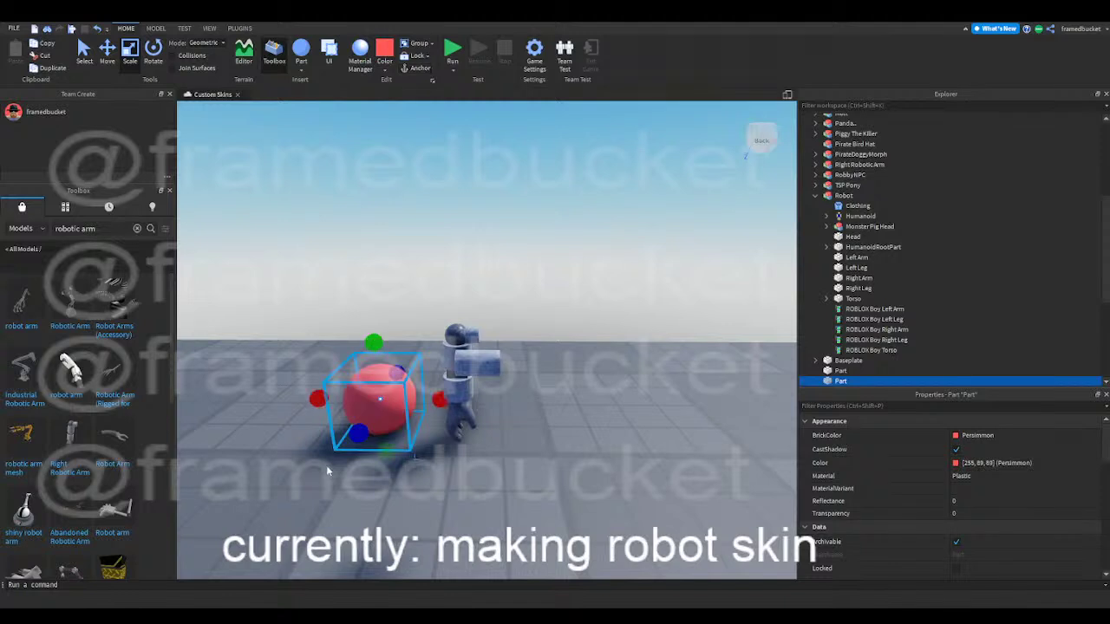
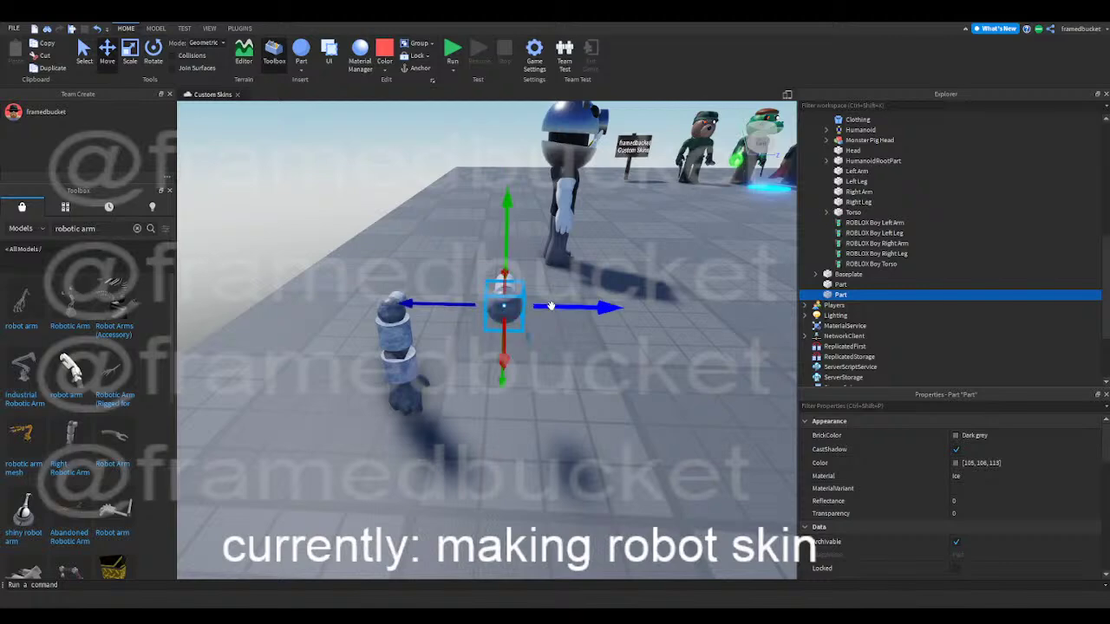
- Shorten the horizontal cylinder so it forms a stub protruding from the sphere beside the robotic arm
{"action": "key", "text": "d"}
{"action": "right_click_drag", "start_coordinate": [496, 253], "coordinate": [500, 261]}
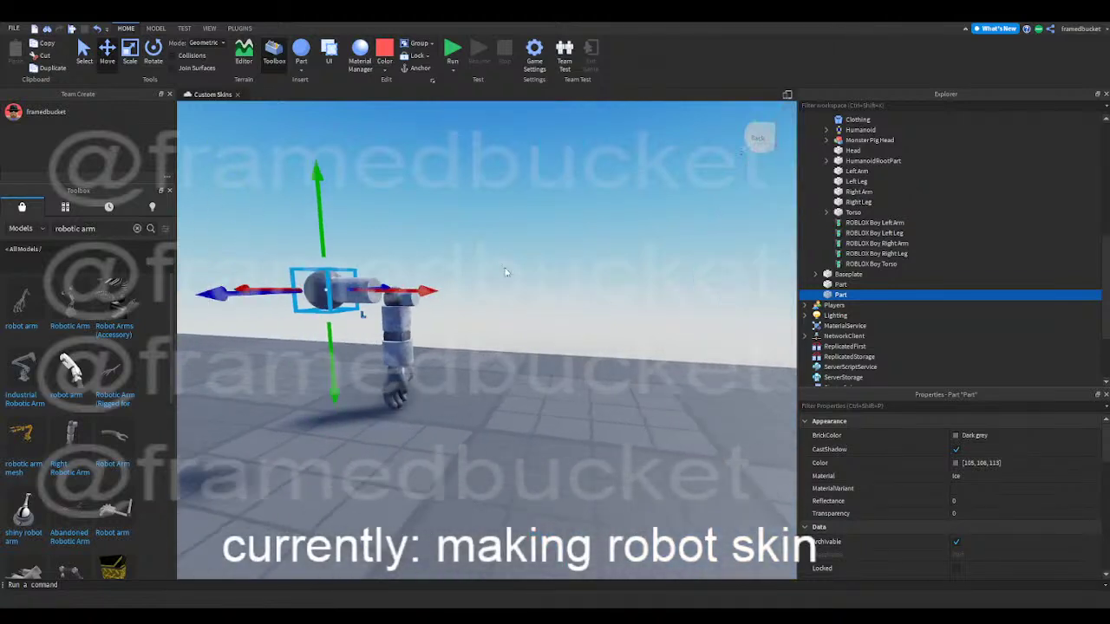
{"action": "key", "text": "a"}
{"action": "left_click", "coordinate": [569, 389]}
{"action": "left_click", "coordinate": [411, 292]}
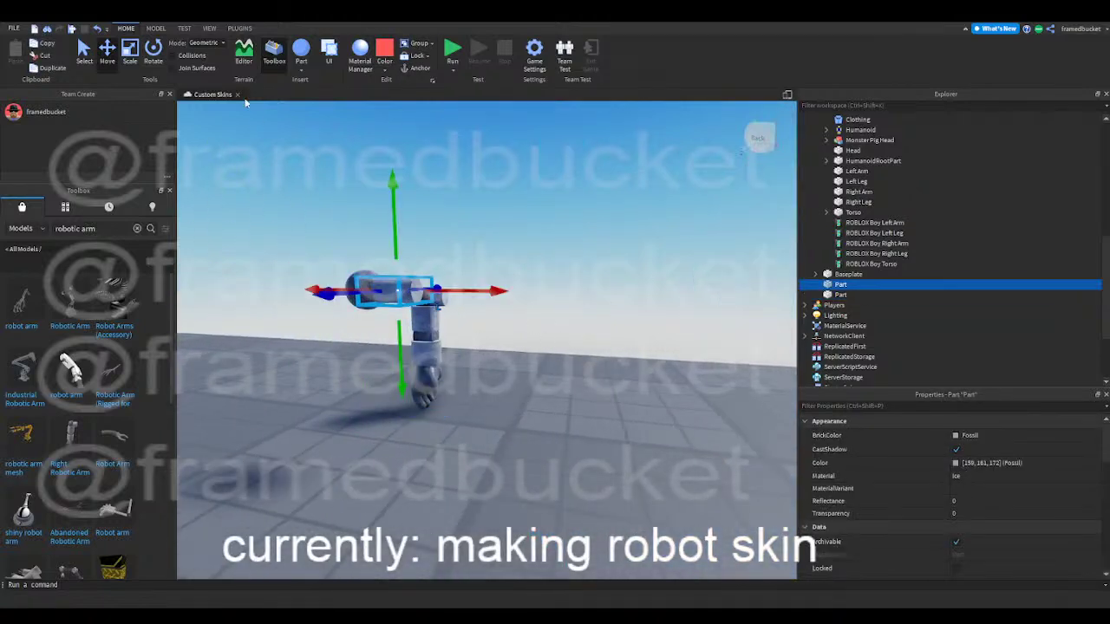
{"action": "left_click", "coordinate": [129, 50]}
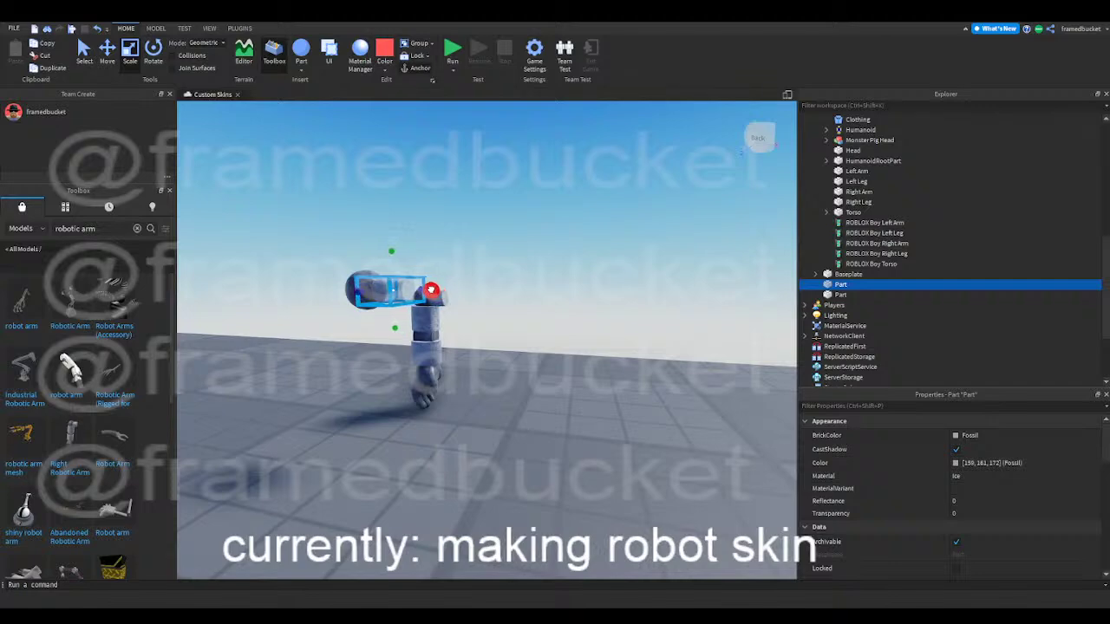
{"action": "left_click", "coordinate": [487, 310]}
{"action": "key", "text": "w"}
{"action": "key", "text": "d"}
{"action": "right_click_drag", "start_coordinate": [488, 309], "coordinate": [487, 305]}
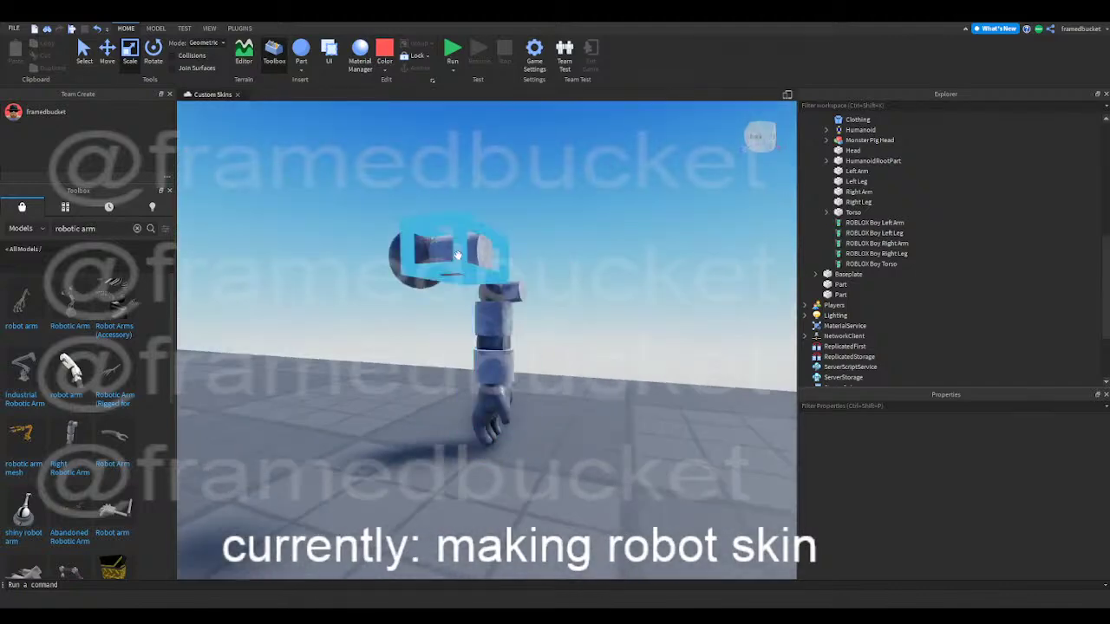
{"action": "left_click", "coordinate": [465, 256]}
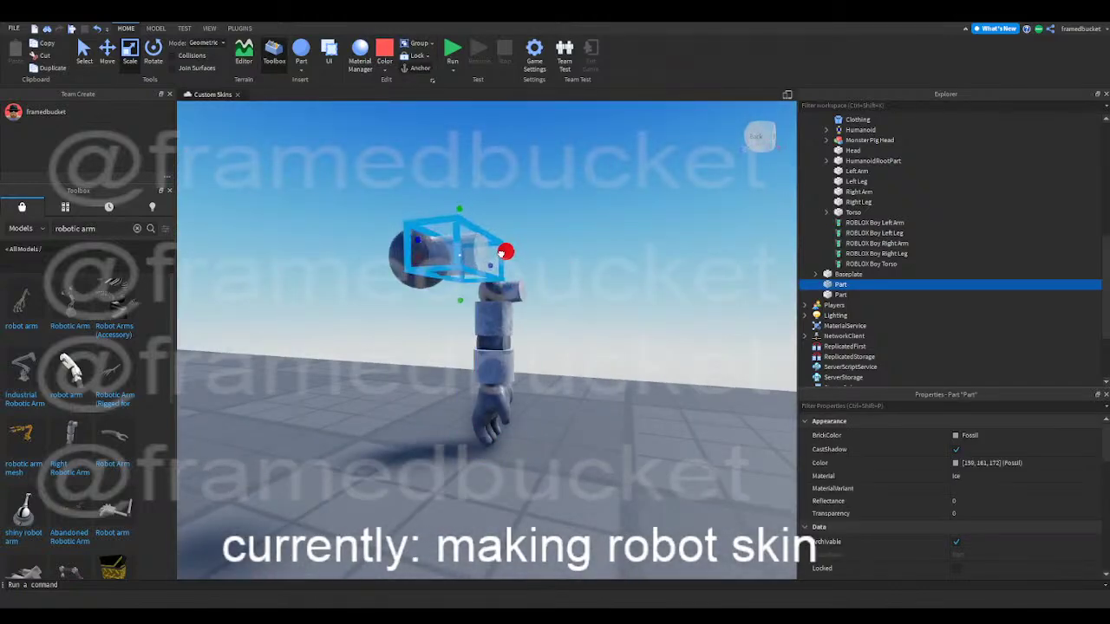
{"action": "left_click", "coordinate": [626, 285]}
{"action": "key", "text": "a"}
{"action": "right_click_drag", "start_coordinate": [627, 284], "coordinate": [627, 287]}
{"action": "key", "text": "d"}
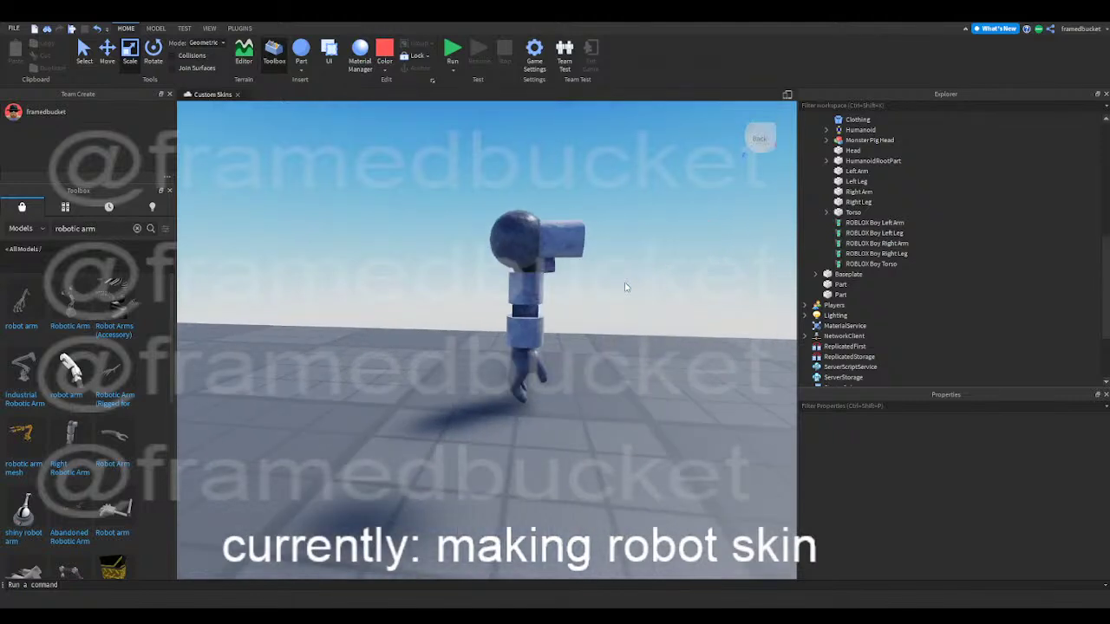
- Duplicate the cylinder attached to the sphere and turn the copy so it stands upright
{"action": "left_click", "coordinate": [564, 241]}
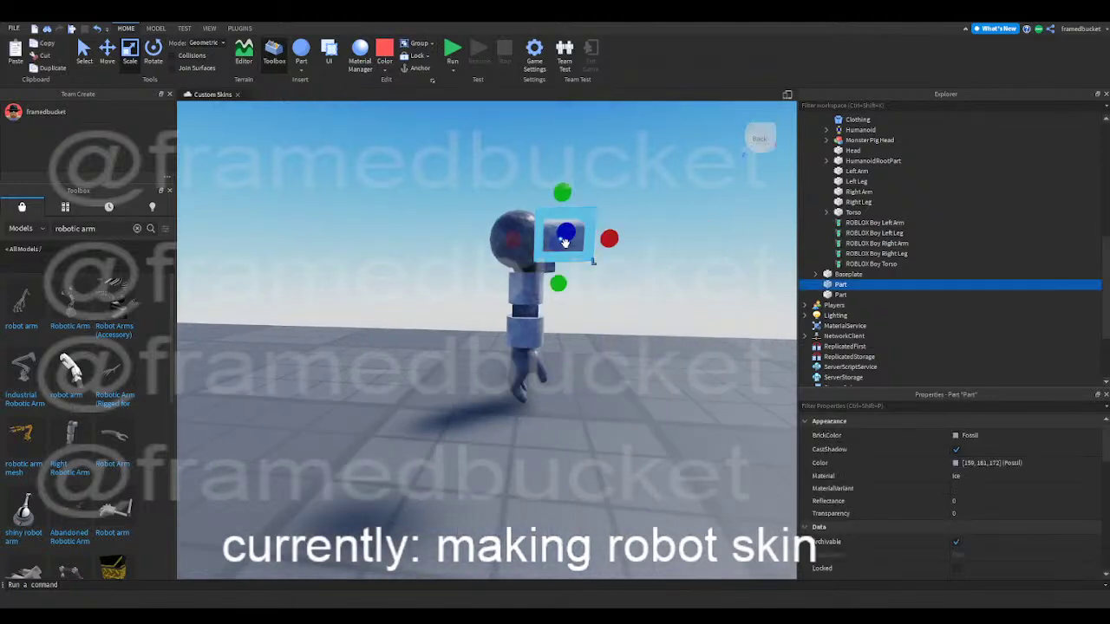
{"action": "key", "text": "ctrl+d"}
{"action": "key", "text": "ctrl+t"}
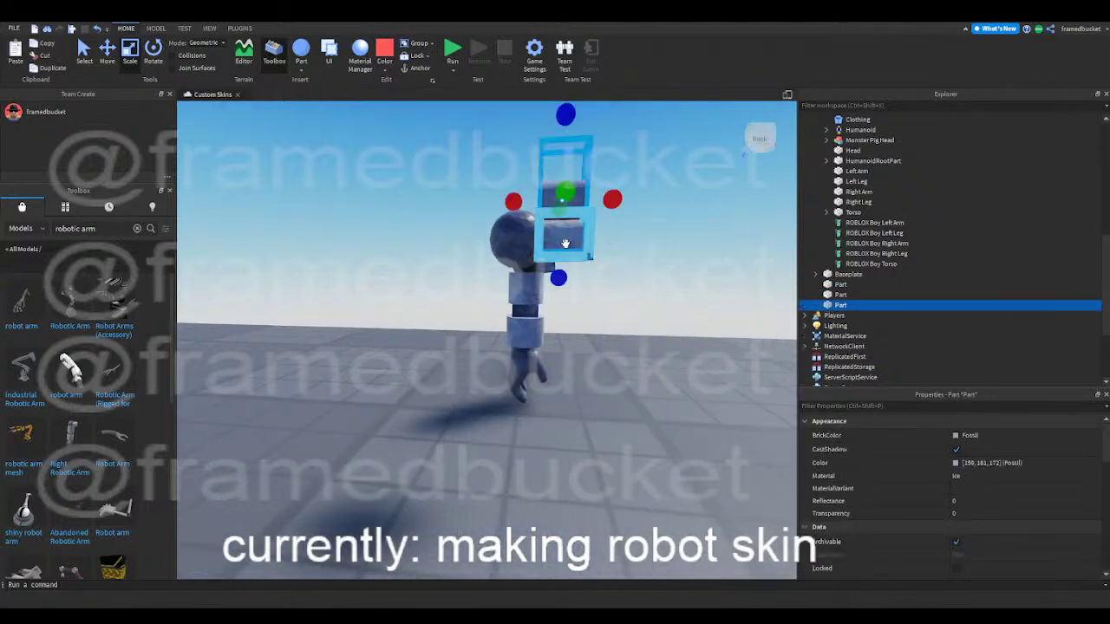
{"action": "key", "text": "ctrl+t"}
{"action": "key", "text": "ctrl+r"}
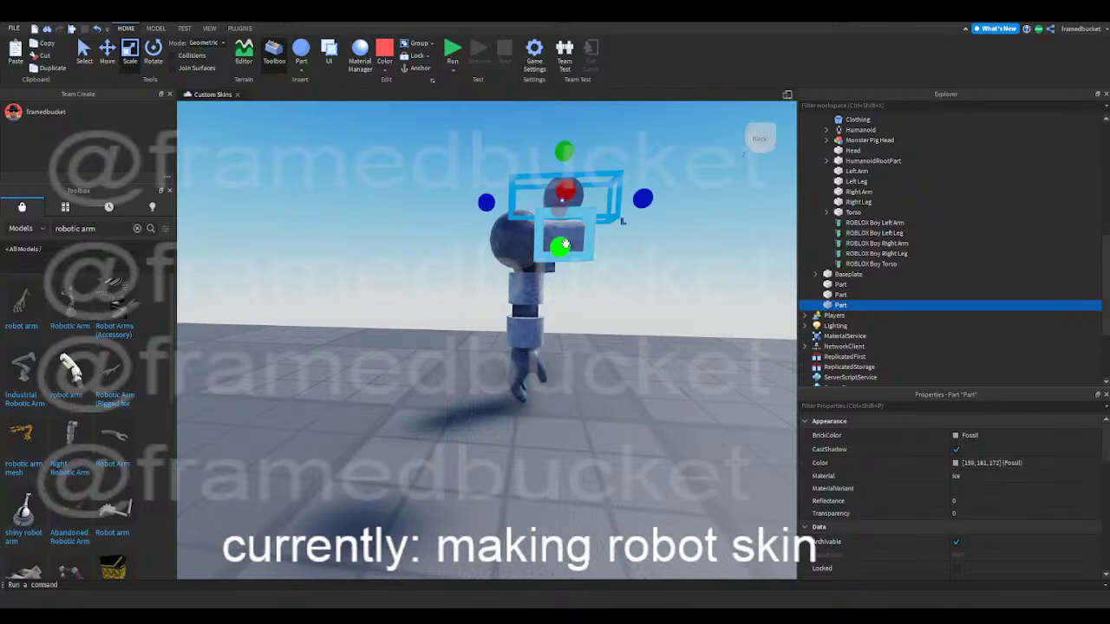
{"action": "key", "text": "ctrl+t"}
- Place the upright cylinder copy on the floor below the sphere, in front of the robotic arm
{"action": "key", "text": "d"}
{"action": "right_click_drag", "start_coordinate": [576, 187], "coordinate": [561, 191]}
{"action": "key", "text": "e"}
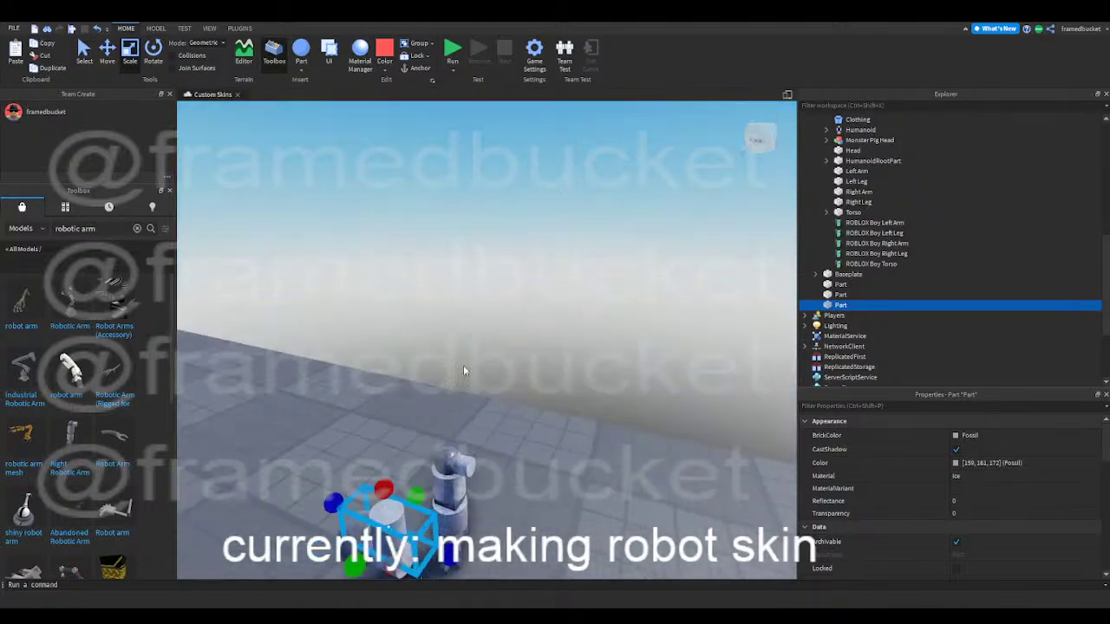
{"action": "left_click_drag", "start_coordinate": [380, 553], "coordinate": [395, 538]}
{"action": "key", "text": "q"}
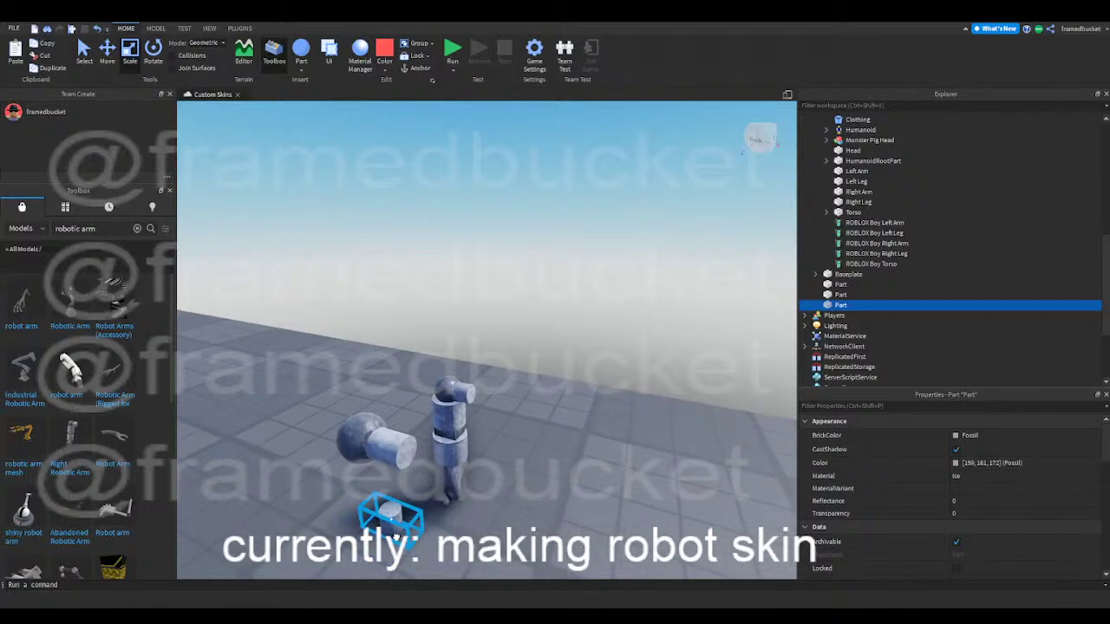
{"action": "right_click_drag", "start_coordinate": [395, 538], "coordinate": [394, 539]}
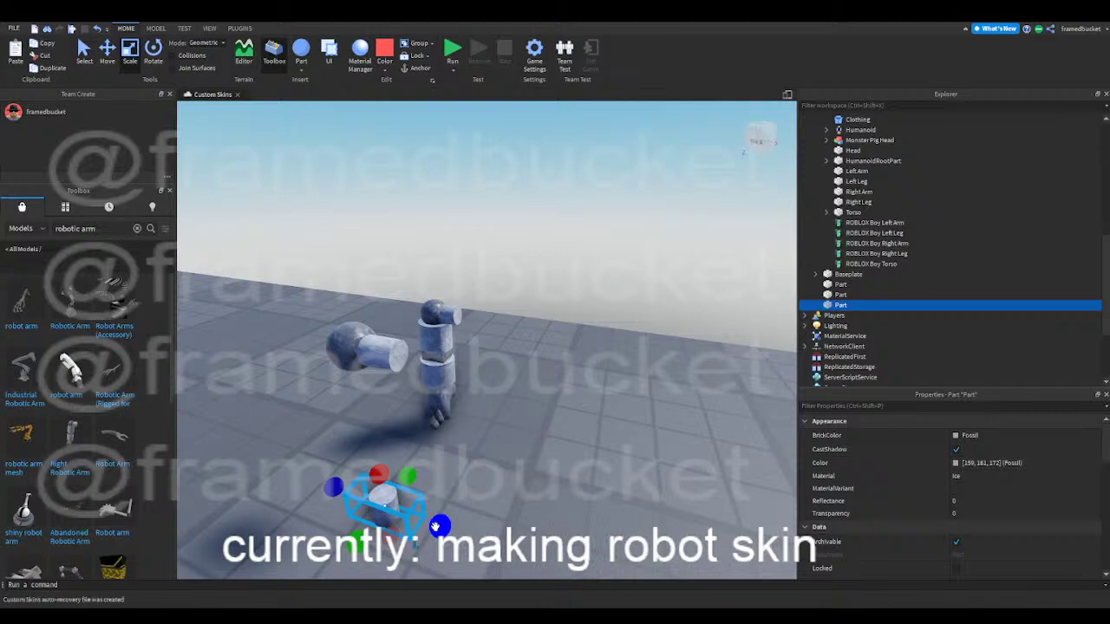
{"action": "left_click_drag", "start_coordinate": [387, 508], "coordinate": [340, 439]}
{"action": "key", "text": "w"}
{"action": "key", "text": "a"}
{"action": "right_click_drag", "start_coordinate": [412, 479], "coordinate": [341, 473]}
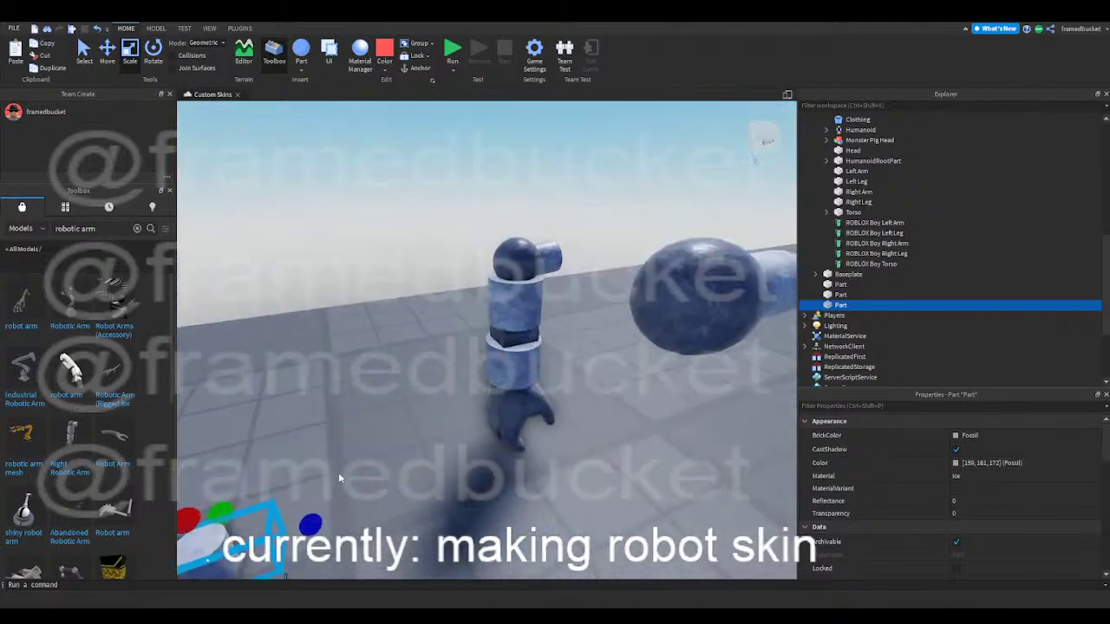
{"action": "scroll", "coordinate": [330, 474], "scroll_direction": "down", "scroll_amount": 3}
{"action": "left_click_drag", "start_coordinate": [352, 453], "coordinate": [544, 449]}
- Raise the upright cylinder until it meets the underside of the sphere and line it up beneath it
{"action": "left_click", "coordinate": [108, 50]}
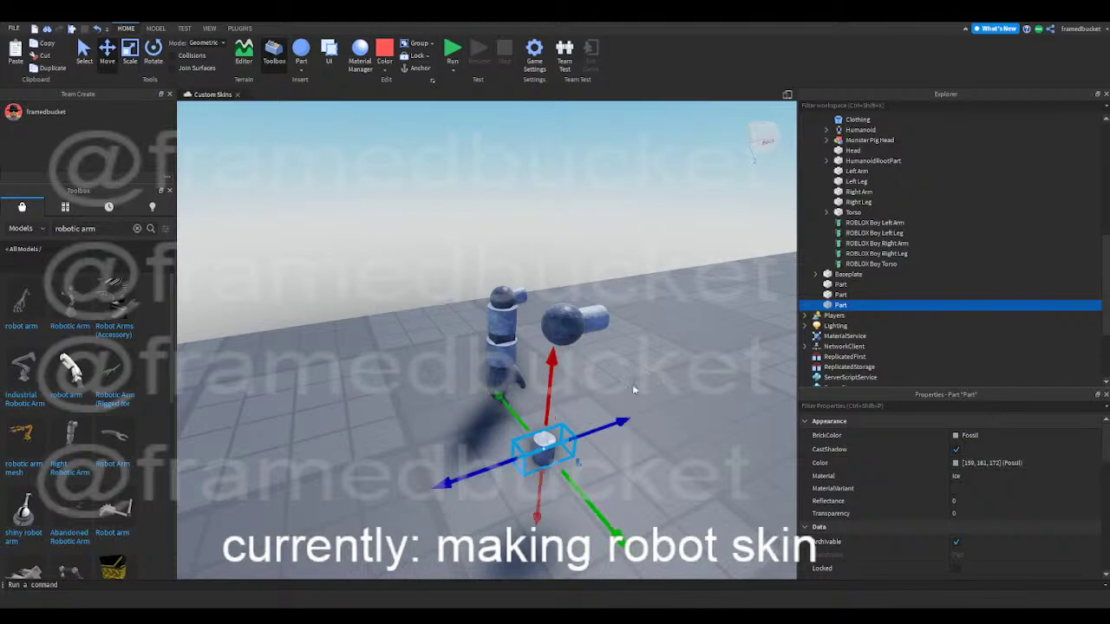
{"action": "left_click_drag", "start_coordinate": [552, 392], "coordinate": [564, 277]}
{"action": "right_click_drag", "start_coordinate": [564, 279], "coordinate": [493, 266]}
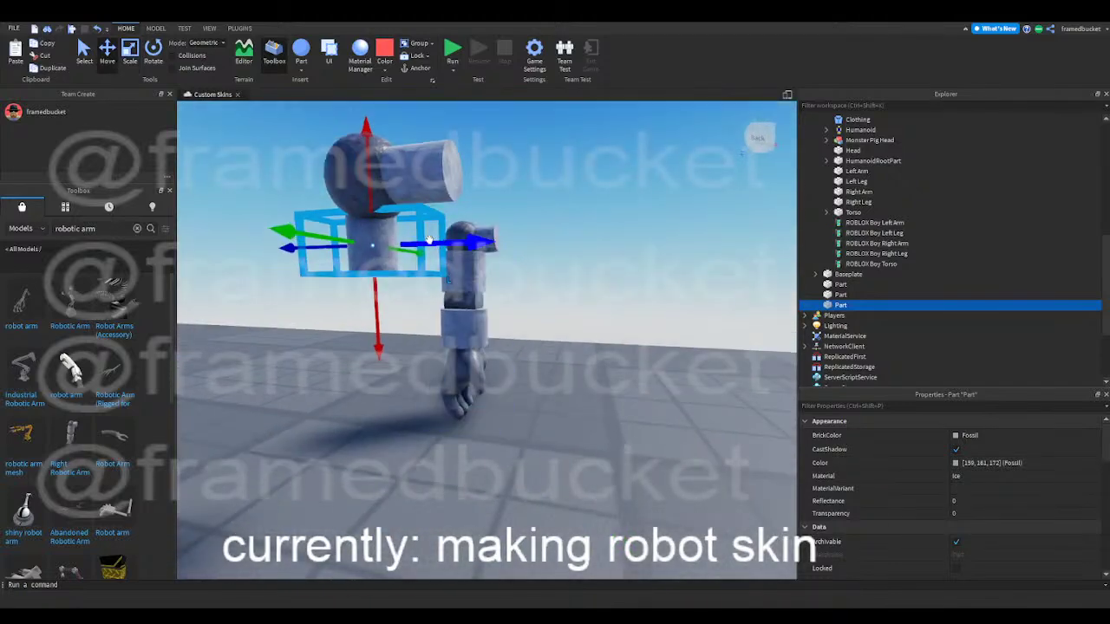
{"action": "left_click_drag", "start_coordinate": [327, 234], "coordinate": [322, 234]}
{"action": "key", "text": "a"}
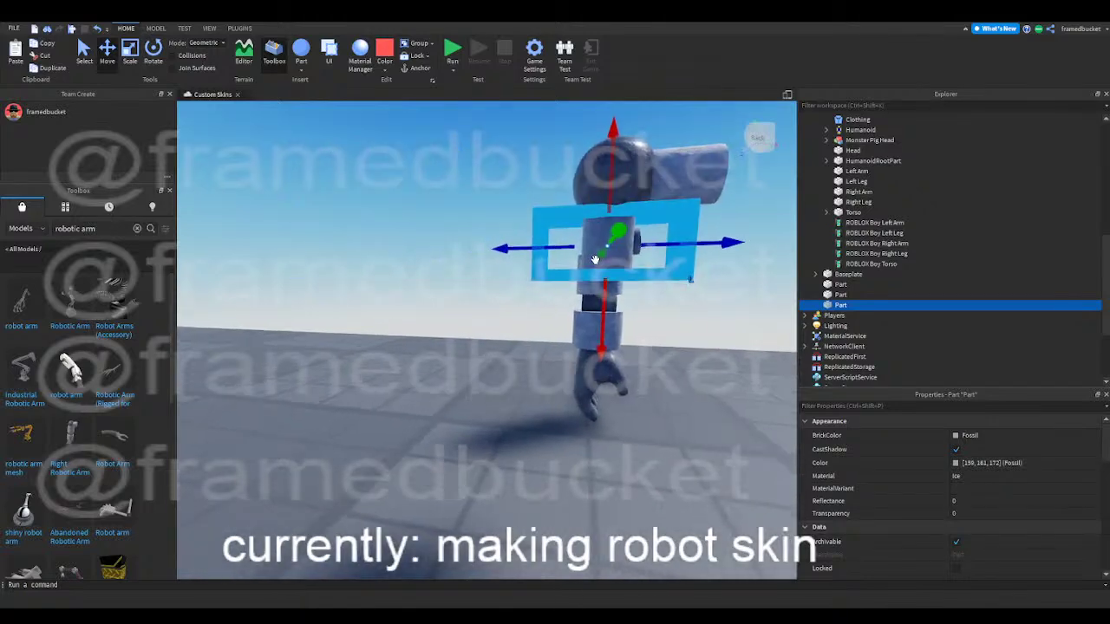
- Scale the upright cylinder thicker so its diameter roughly matches the sphere above it
{"action": "key", "text": "d"}
{"action": "left_click", "coordinate": [679, 425]}
{"action": "key", "text": "e"}
{"action": "key", "text": "d"}
{"action": "right_click_drag", "start_coordinate": [681, 429], "coordinate": [670, 418]}
{"action": "left_click", "coordinate": [395, 308]}
{"action": "key", "text": "ctrl+3"}
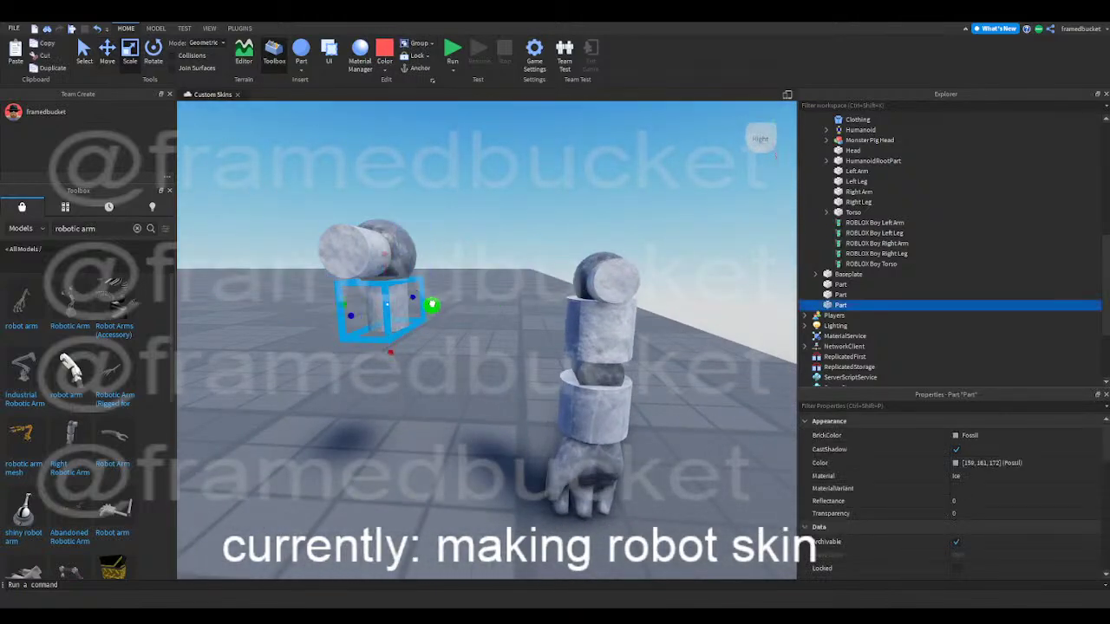
{"action": "right_click_drag", "start_coordinate": [442, 307], "coordinate": [452, 306]}
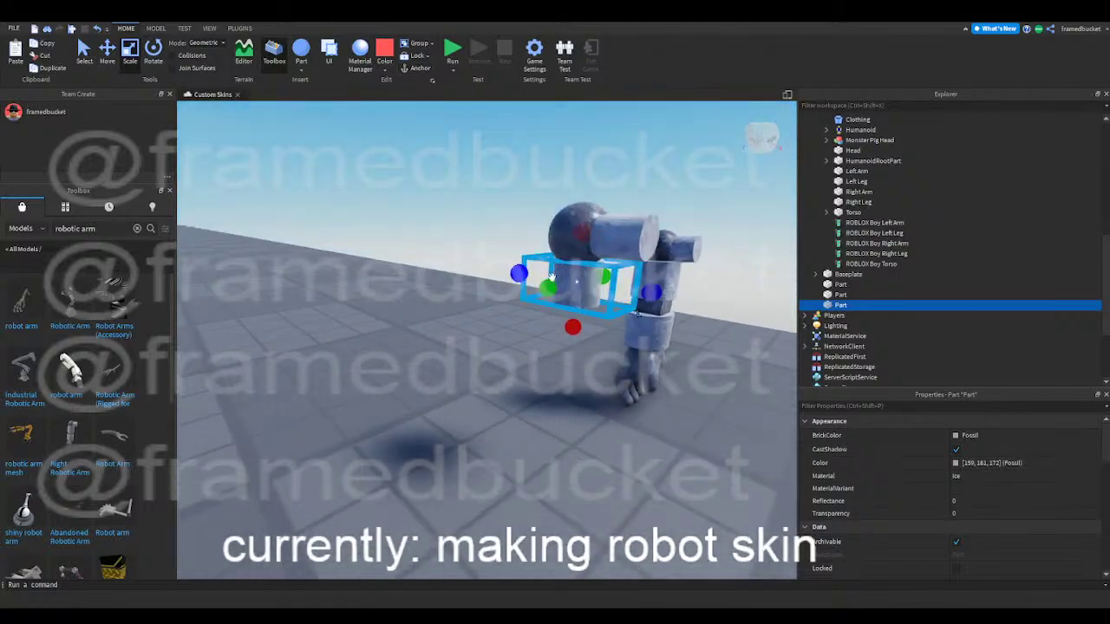
{"action": "right_click_drag", "start_coordinate": [551, 292], "coordinate": [551, 306]}
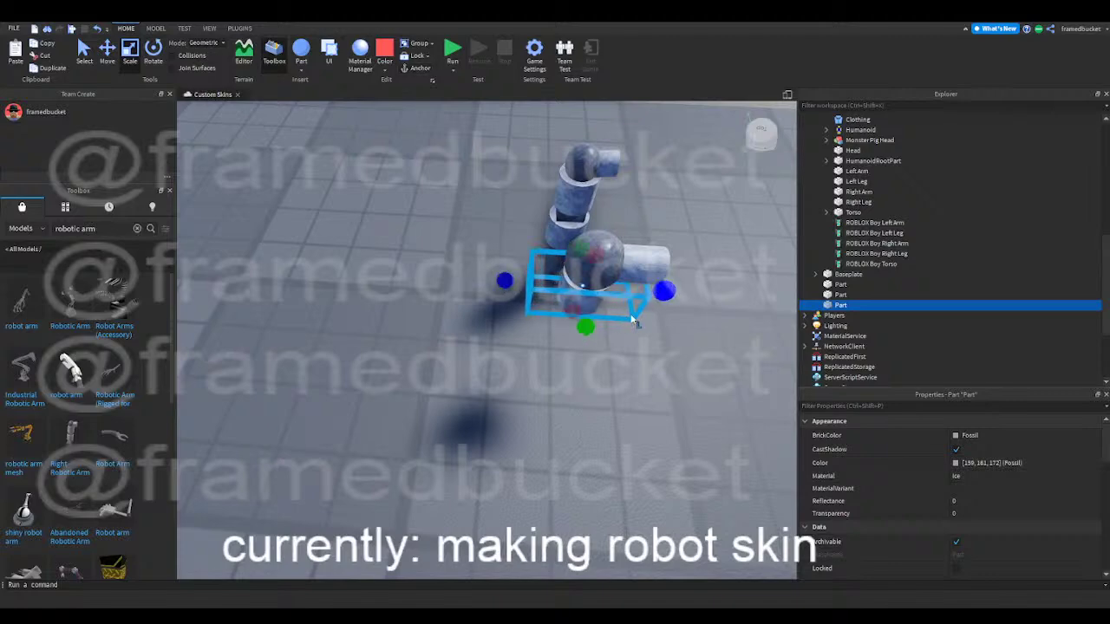
{"action": "right_click_drag", "start_coordinate": [587, 329], "coordinate": [517, 326]}
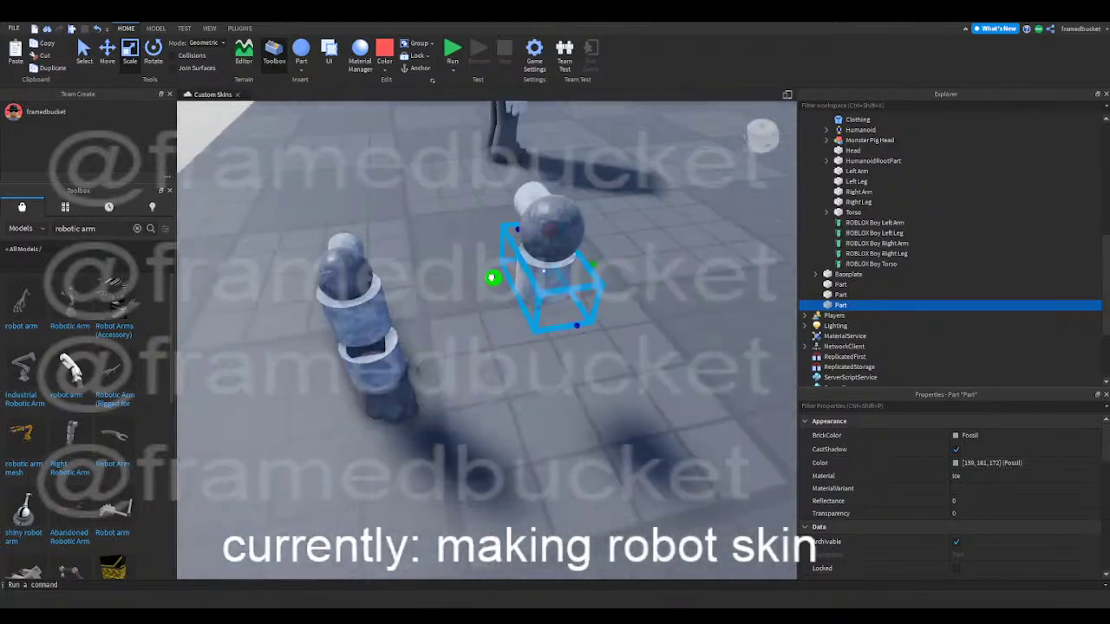
{"action": "right_click_drag", "start_coordinate": [490, 278], "coordinate": [490, 278]}
{"action": "key", "text": "d"}
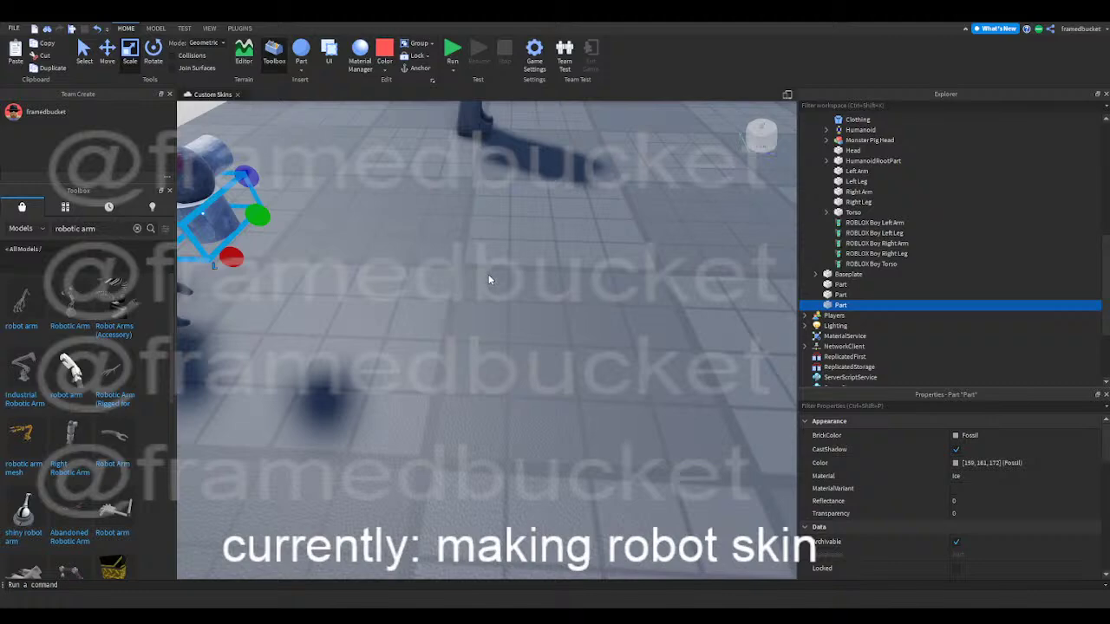
{"action": "key", "text": "d"}
{"action": "right_click_drag", "start_coordinate": [564, 323], "coordinate": [565, 323]}
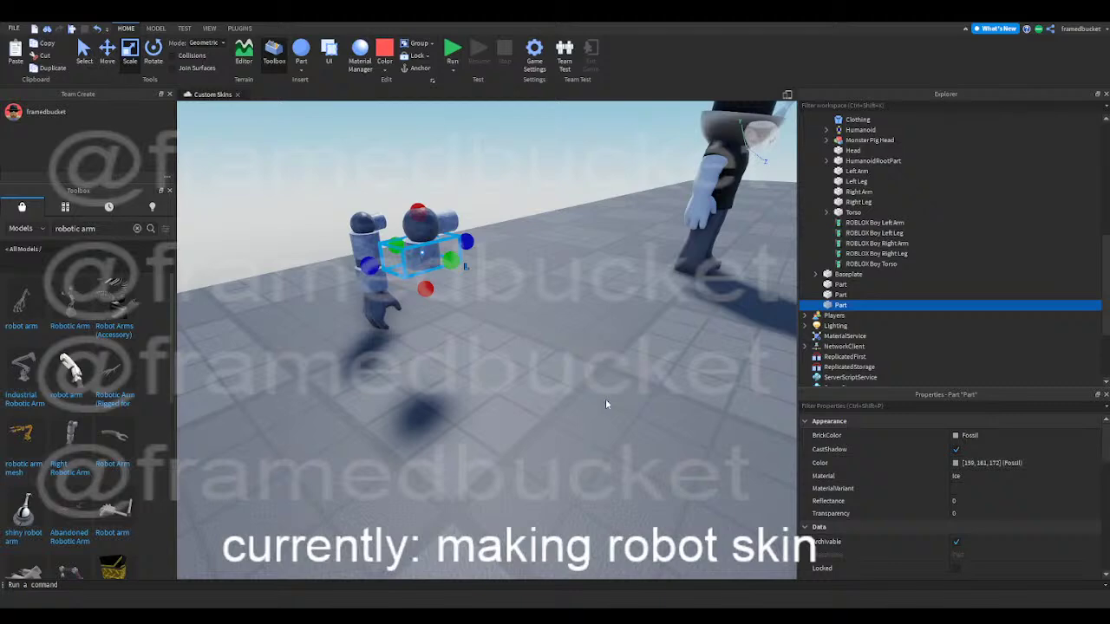
- Trim the longer horizontal dimension of the cylinder beneath the sphere
{"action": "right_click_drag", "start_coordinate": [597, 392], "coordinate": [599, 405]}
{"action": "key", "text": "w"}
{"action": "key", "text": "s"}
{"action": "key", "text": "e"}
{"action": "right_click_drag", "start_coordinate": [593, 476], "coordinate": [384, 419]}
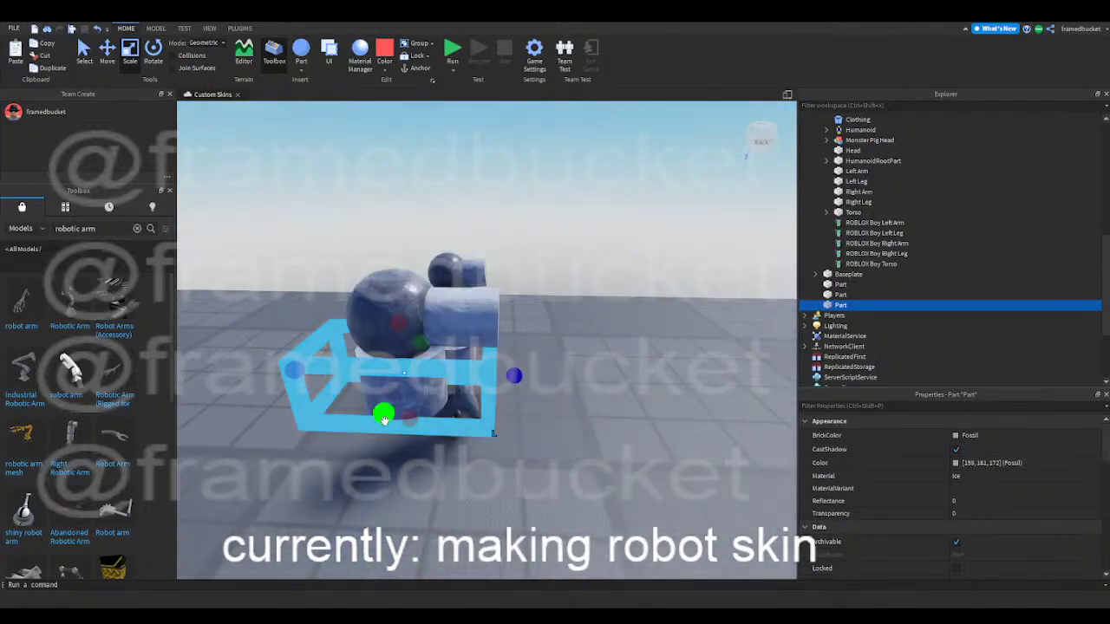
{"action": "left_click", "coordinate": [531, 463]}
{"action": "left_click", "coordinate": [447, 407]}
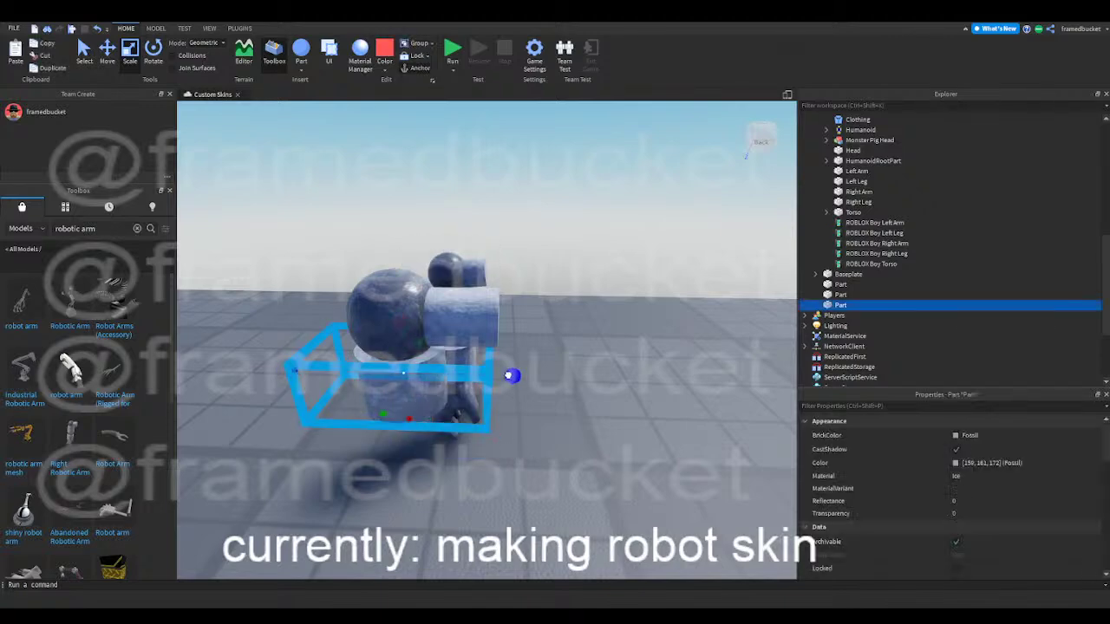
{"action": "right_click_drag", "start_coordinate": [546, 400], "coordinate": [563, 379]}
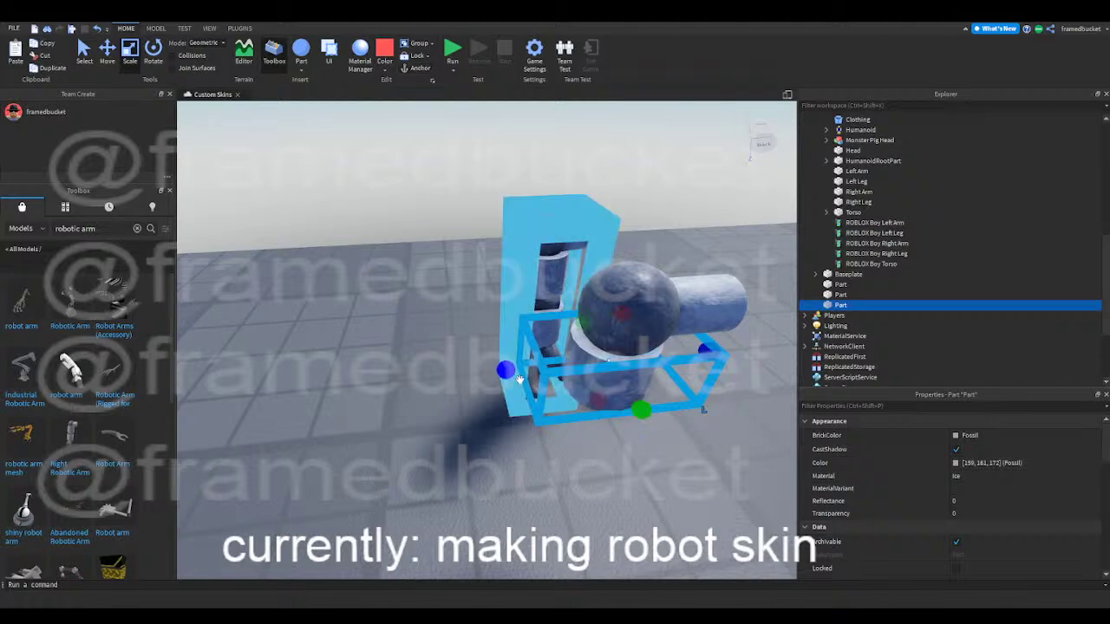
- Nudge the upright cylinder along its horizontal axes to centre it beneath the sphere
{"action": "left_click", "coordinate": [688, 475]}
{"action": "mouse_move", "coordinate": [689, 475]}
{"action": "right_mouse_down"}
{"action": "mouse_move", "coordinate": [697, 478]}
{"action": "mouse_move", "coordinate": [686, 473]}
{"action": "right_mouse_up"}
{"action": "left_click", "coordinate": [463, 351]}
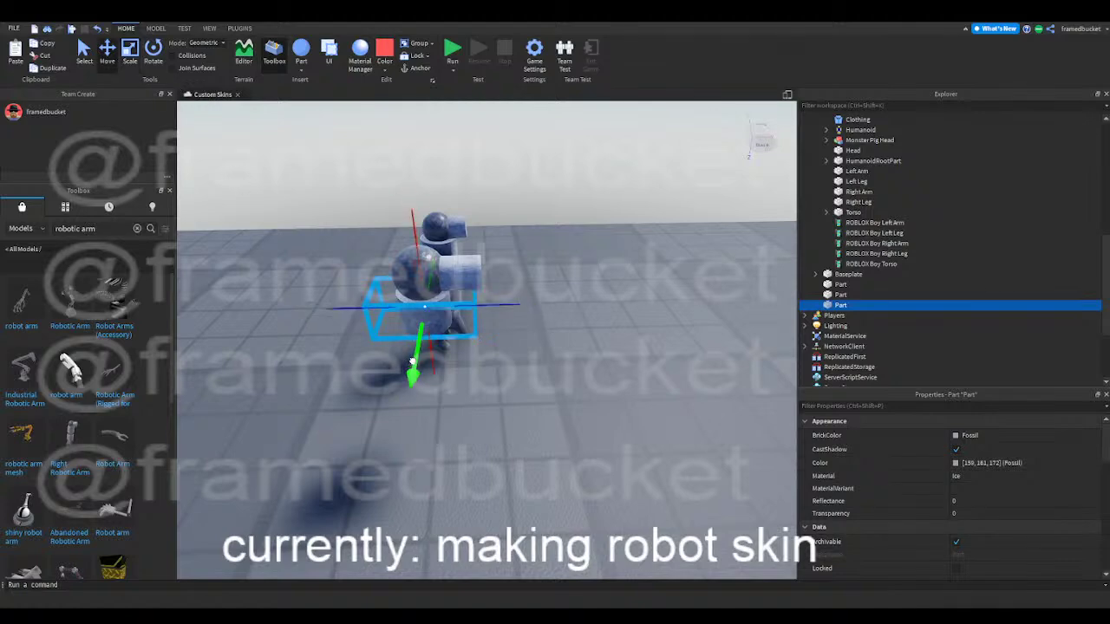
{"action": "left_click_drag", "start_coordinate": [507, 302], "coordinate": [508, 304]}
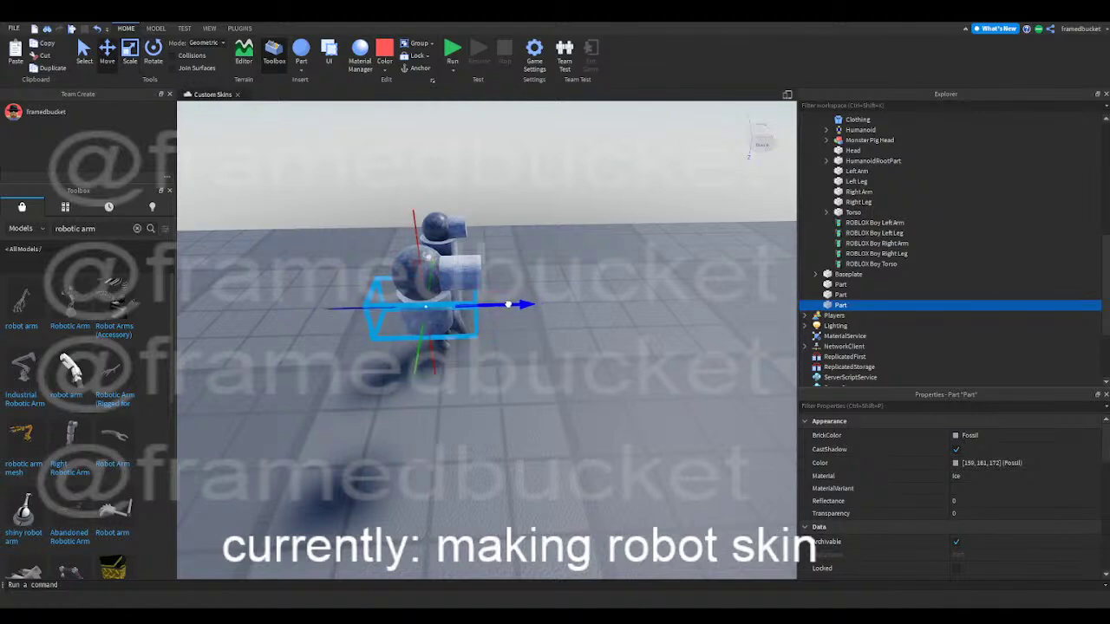
{"action": "left_click", "coordinate": [598, 387]}
{"action": "mouse_move", "coordinate": [598, 386]}
{"action": "right_mouse_down"}
{"action": "mouse_move", "coordinate": [608, 392]}
{"action": "mouse_move", "coordinate": [605, 377]}
{"action": "right_mouse_up"}
{"action": "right_click_drag", "start_coordinate": [545, 278], "coordinate": [540, 268]}
{"action": "left_click", "coordinate": [300, 326]}
{"action": "right_click_drag", "start_coordinate": [535, 353], "coordinate": [569, 359]}
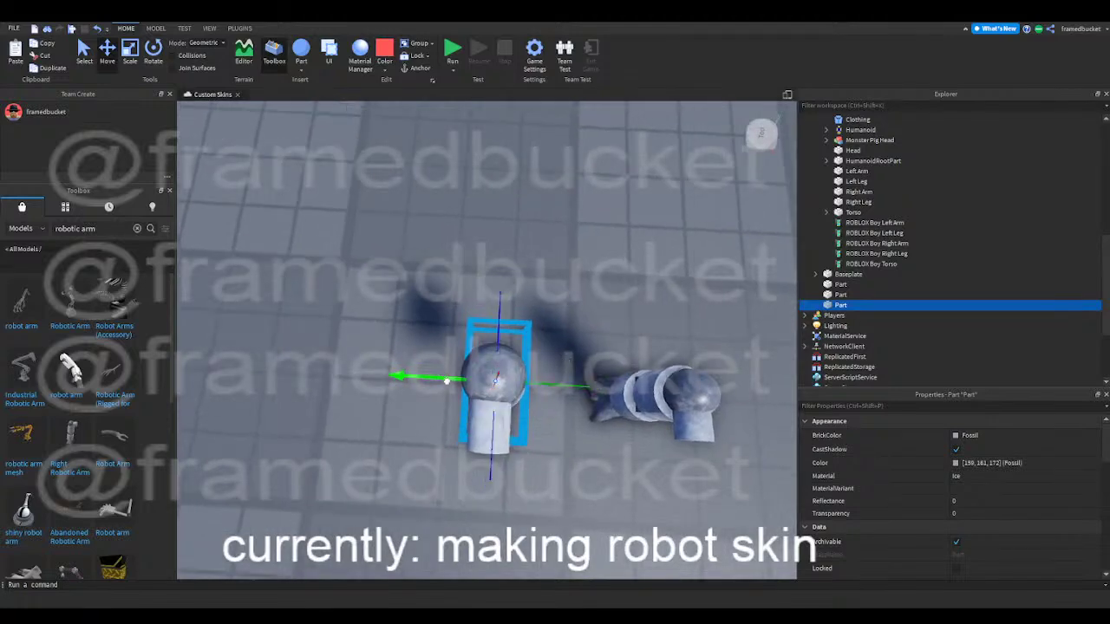
- Copy the Color value of the dark grey sphere
{"action": "left_click", "coordinate": [645, 480]}
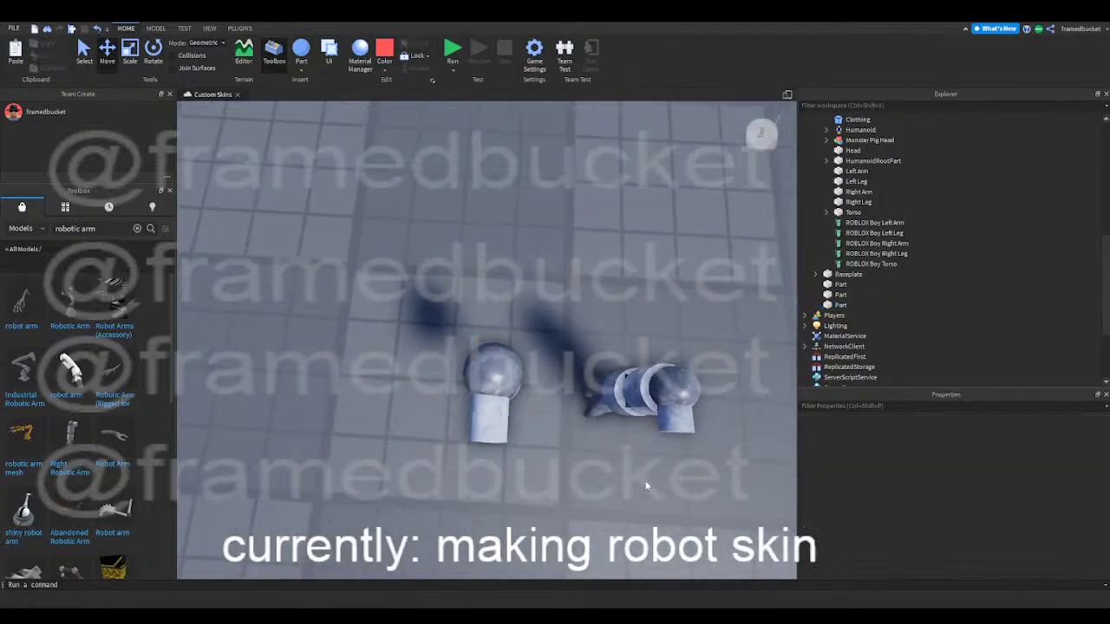
{"action": "scroll", "coordinate": [645, 480], "scroll_direction": "down", "scroll_amount": 3}
{"action": "mouse_move", "coordinate": [645, 481]}
{"action": "right_mouse_down"}
{"action": "mouse_move", "coordinate": [644, 470]}
{"action": "mouse_move", "coordinate": [655, 476]}
{"action": "mouse_move", "coordinate": [640, 469]}
{"action": "right_mouse_up"}
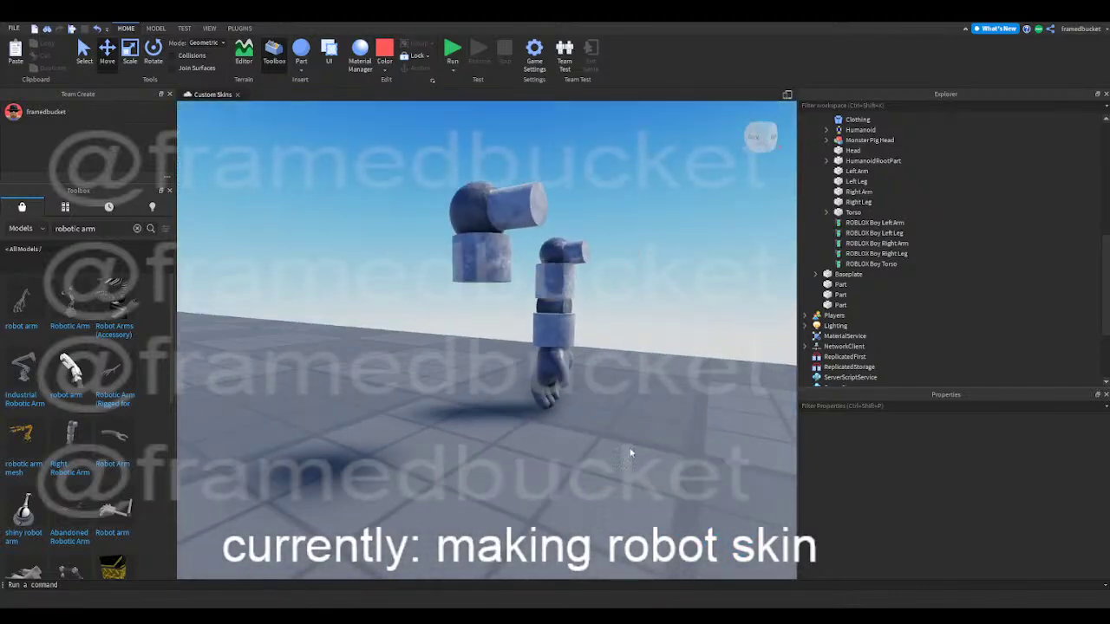
{"action": "left_click", "coordinate": [477, 198]}
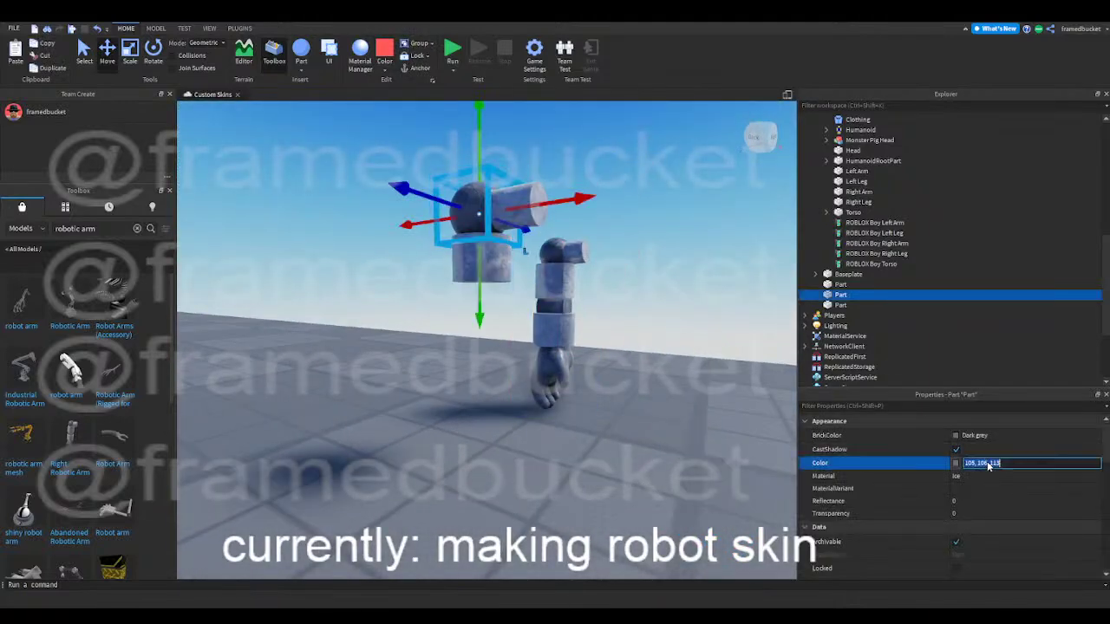
{"action": "left_click", "coordinate": [981, 463]}
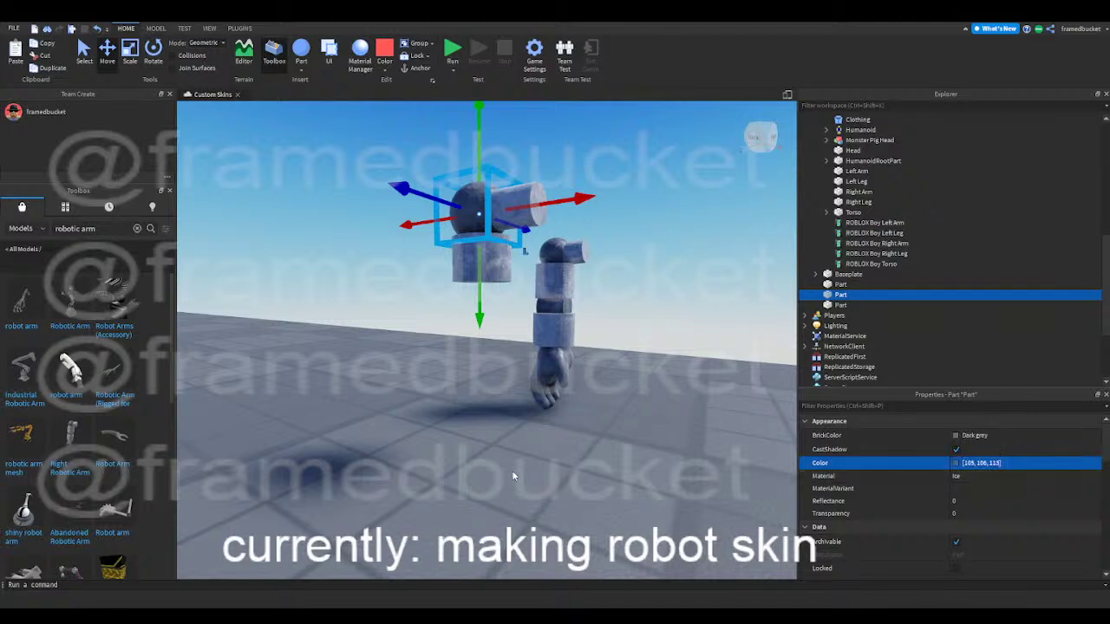
{"action": "left_click", "coordinate": [288, 108]}
- Duplicate the upright light grey cylinder and set the copy's colour to 105, 106, 113
{"action": "left_click", "coordinate": [471, 263]}
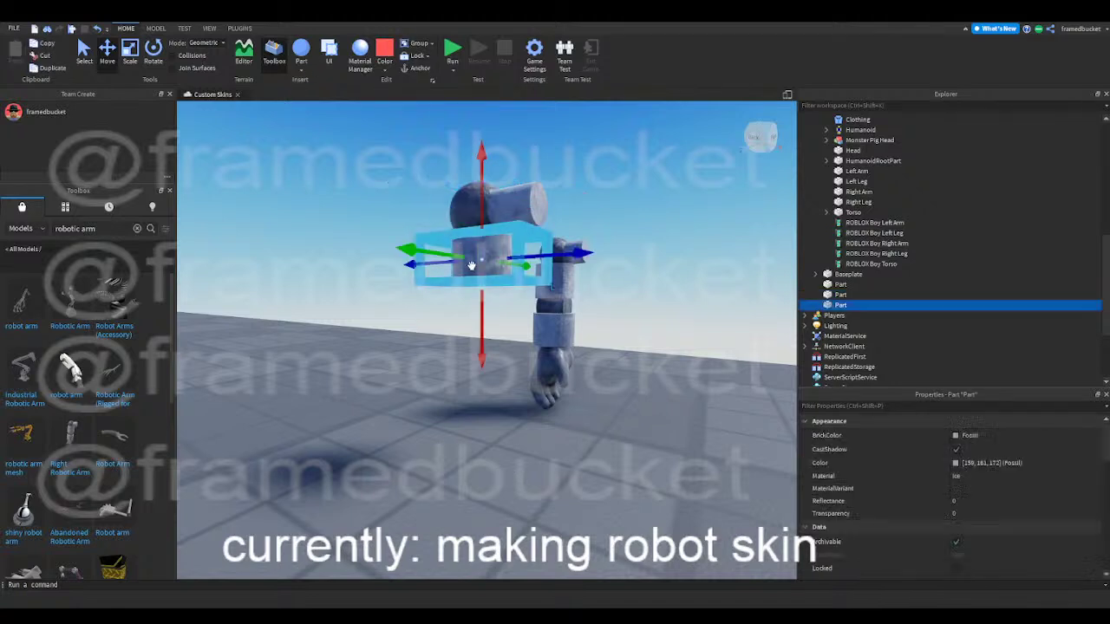
{"action": "key", "text": "ctrl+d"}
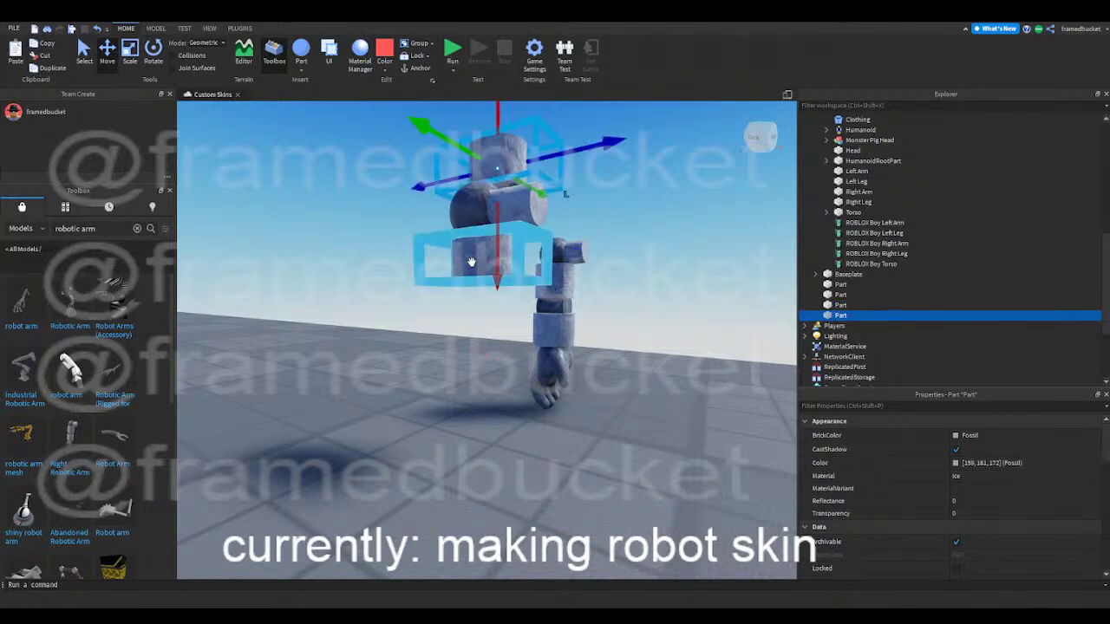
{"action": "left_click", "coordinate": [842, 305]}
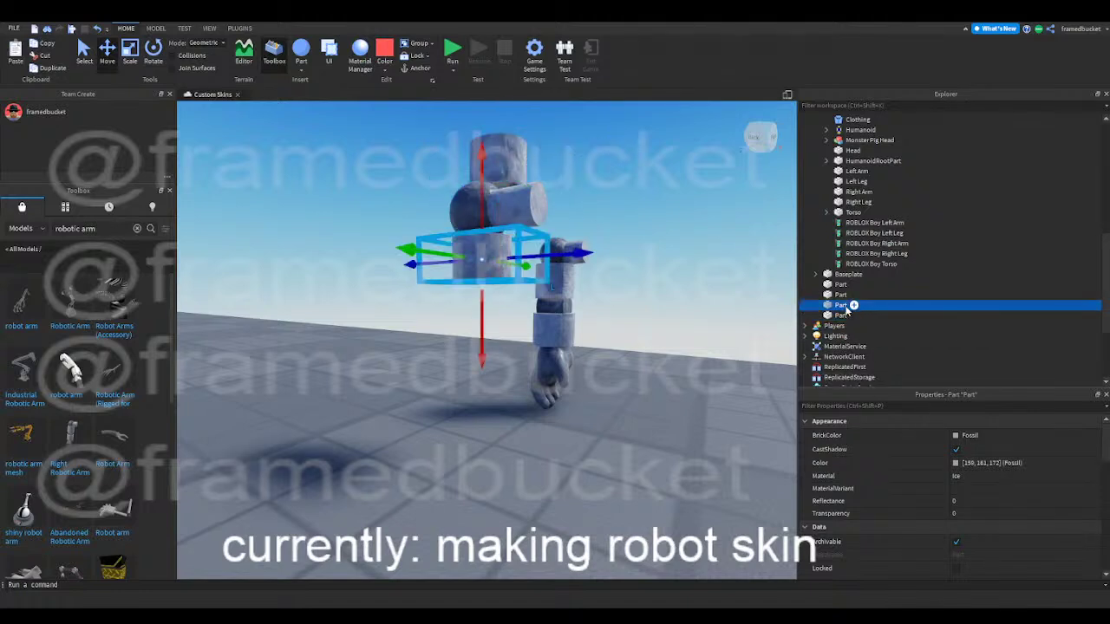
{"action": "left_click", "coordinate": [839, 295]}
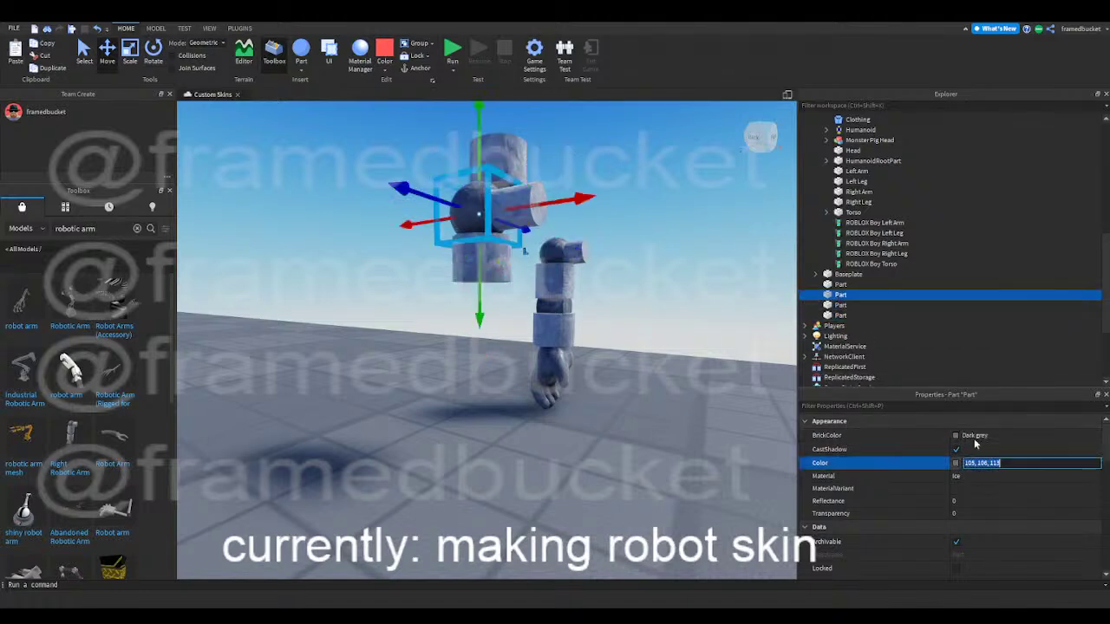
{"action": "left_click", "coordinate": [841, 316]}
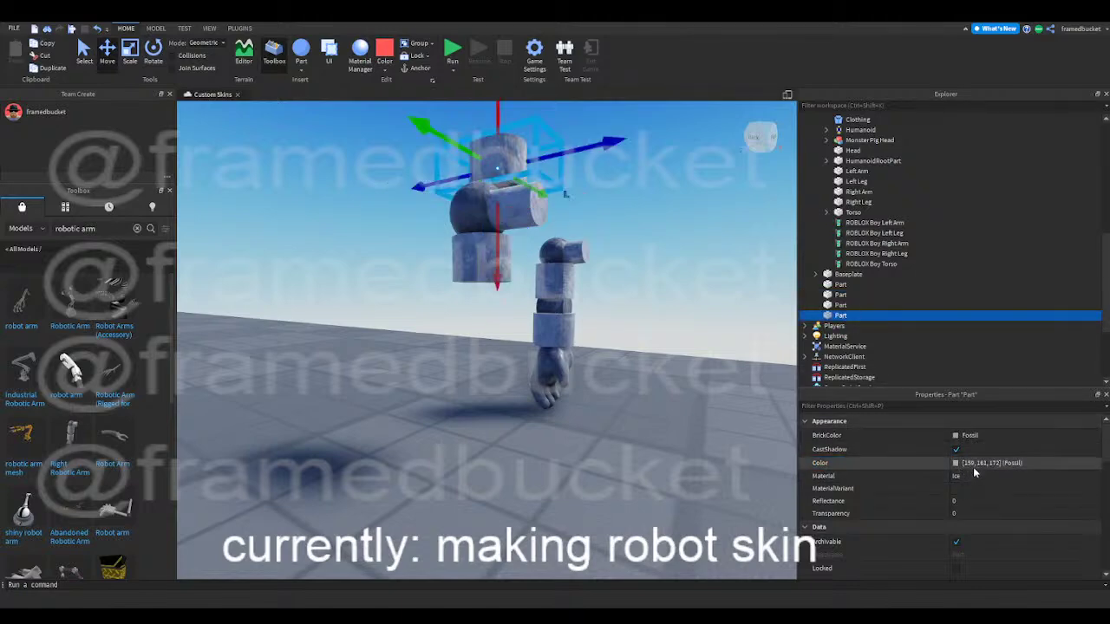
{"action": "type", "text": "105,106,113"}
{"action": "key", "text": "Return"}
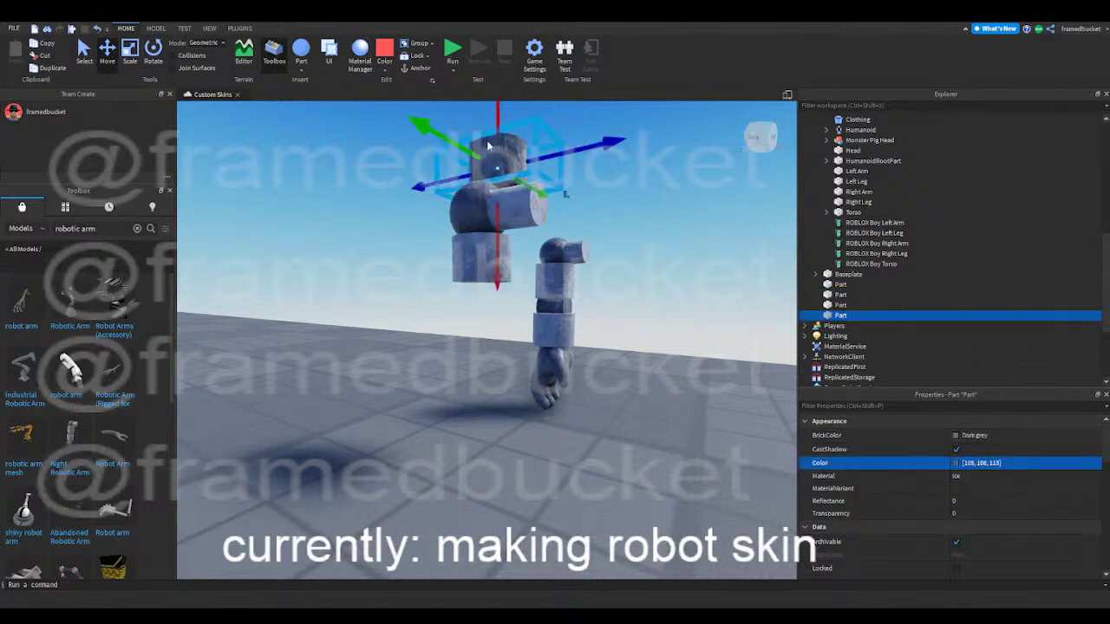
- Turn the dark grey cylinder copy onto its side and place it directly beneath the upright light cylinder
{"action": "key", "text": "ctrl+t"}
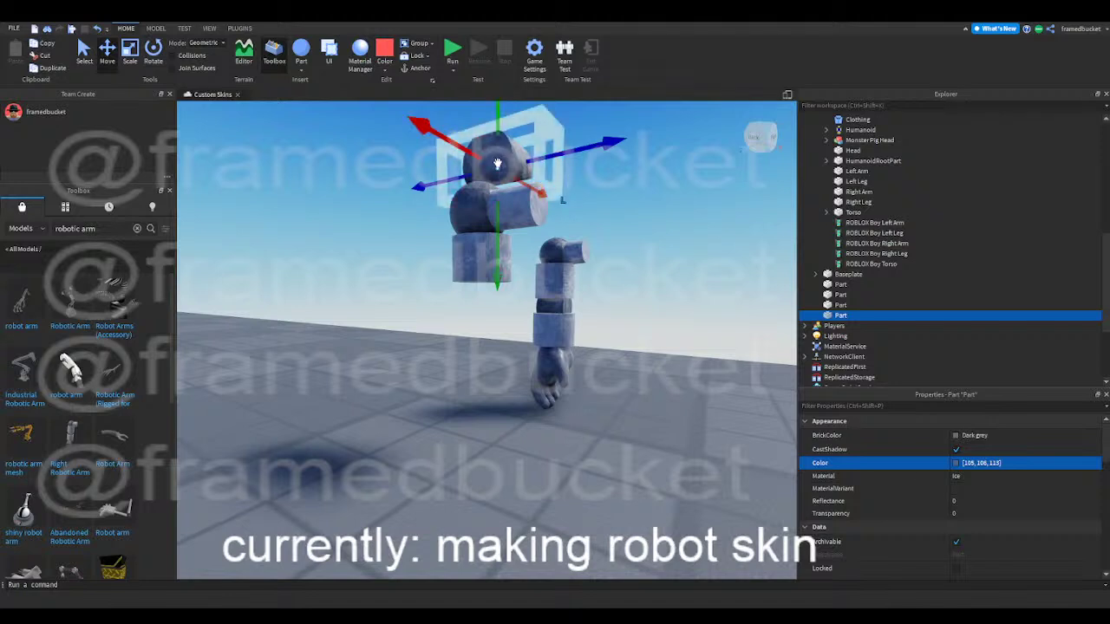
{"action": "key", "text": "ctrl+r"}
{"action": "left_click_drag", "start_coordinate": [498, 164], "coordinate": [498, 433]}
{"action": "left_click_drag", "start_coordinate": [492, 364], "coordinate": [481, 231]}
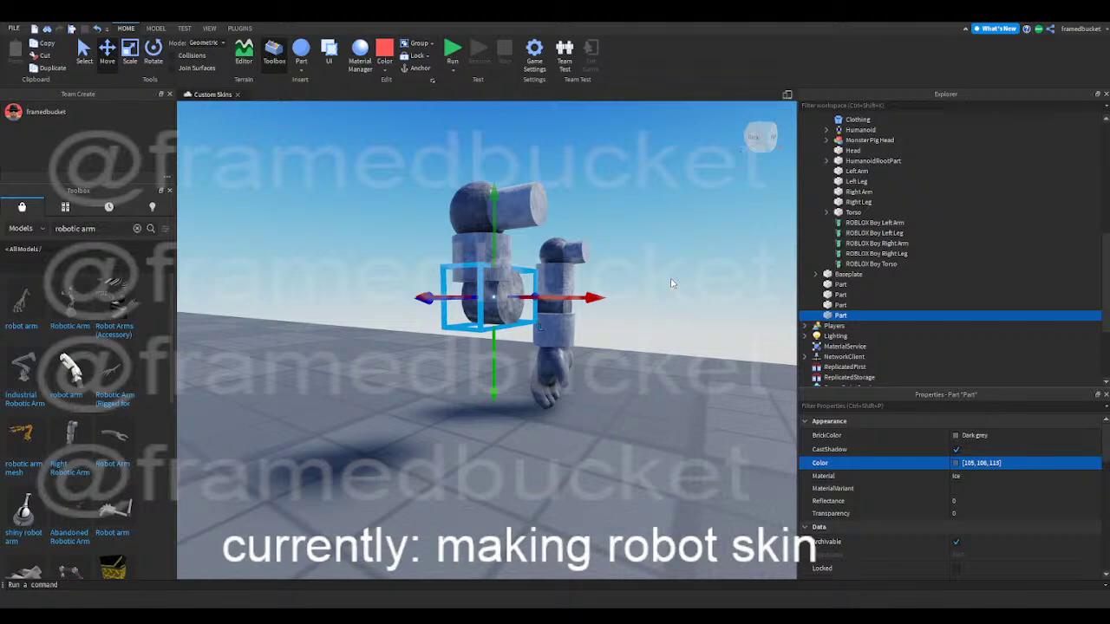
- Scale the dark cylinder's horizontal dimension down towards the width of the light cylinder above it
{"action": "key", "text": "w"}
{"action": "right_click_drag", "start_coordinate": [669, 296], "coordinate": [691, 258]}
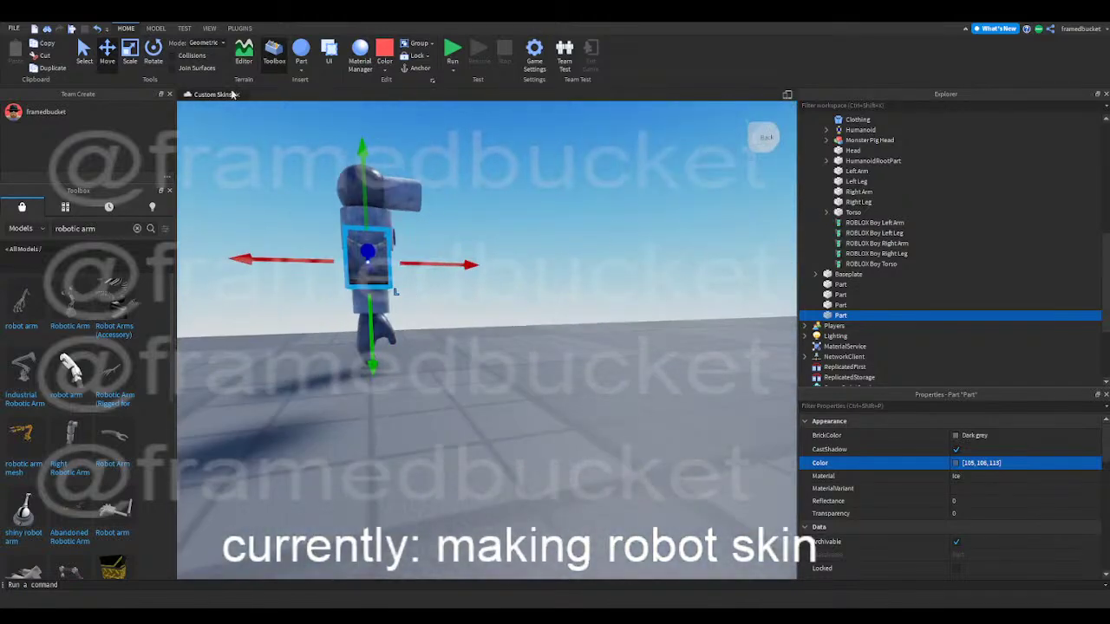
{"action": "left_click", "coordinate": [128, 50]}
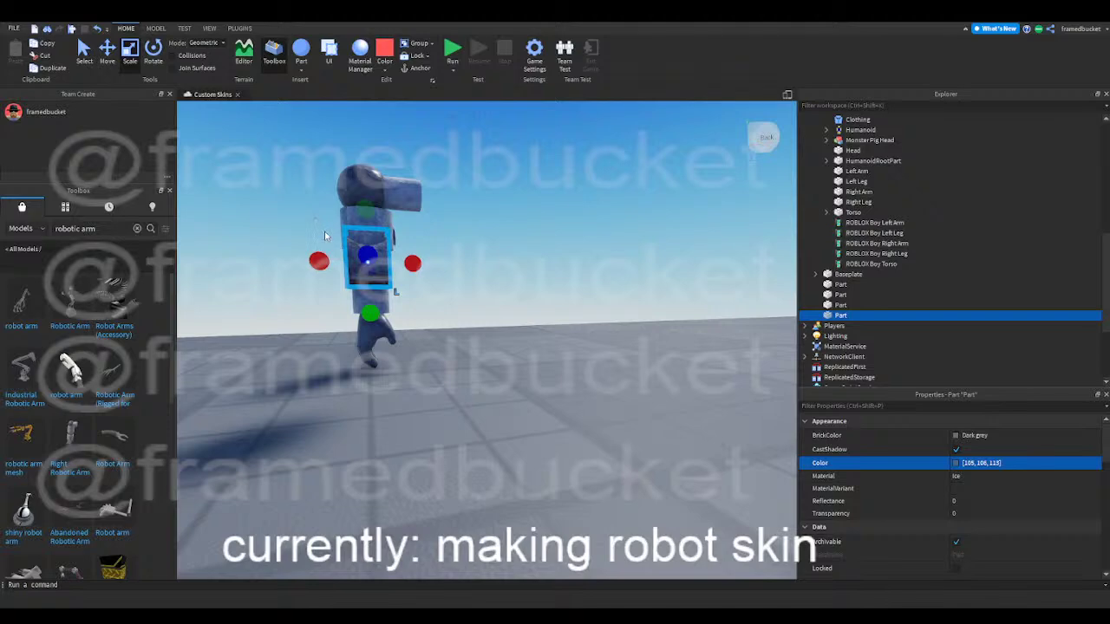
{"action": "left_click_drag", "start_coordinate": [366, 250], "coordinate": [369, 256]}
{"action": "right_click_drag", "start_coordinate": [409, 261], "coordinate": [410, 261]}
{"action": "key", "text": "a"}
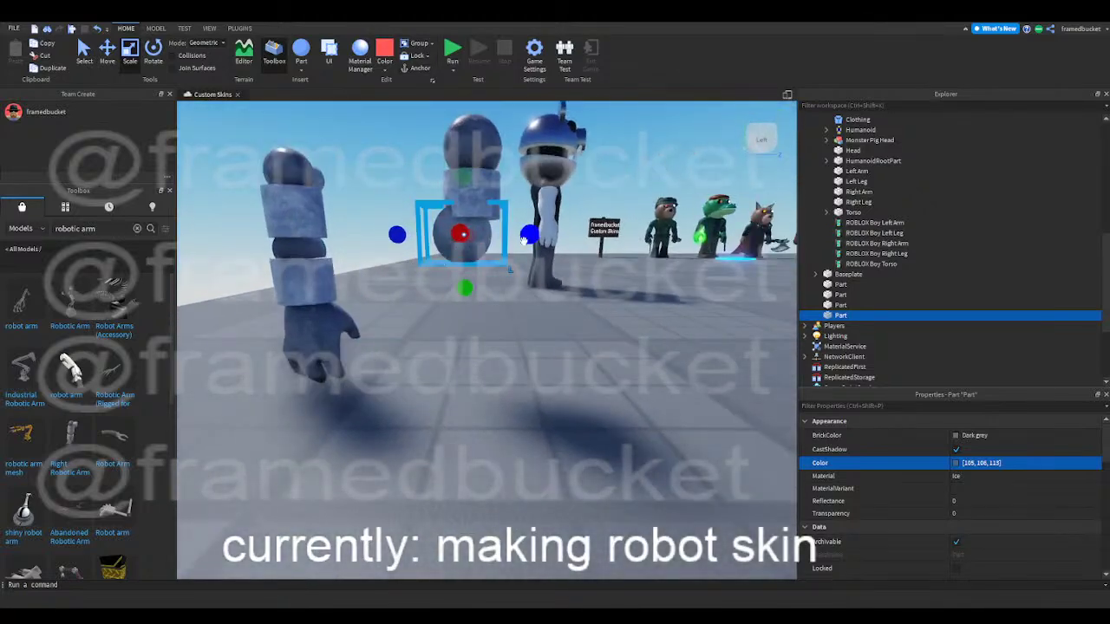
{"action": "left_click_drag", "start_coordinate": [397, 235], "coordinate": [417, 235]}
{"action": "key", "text": "d"}
{"action": "right_click_drag", "start_coordinate": [438, 237], "coordinate": [439, 237]}
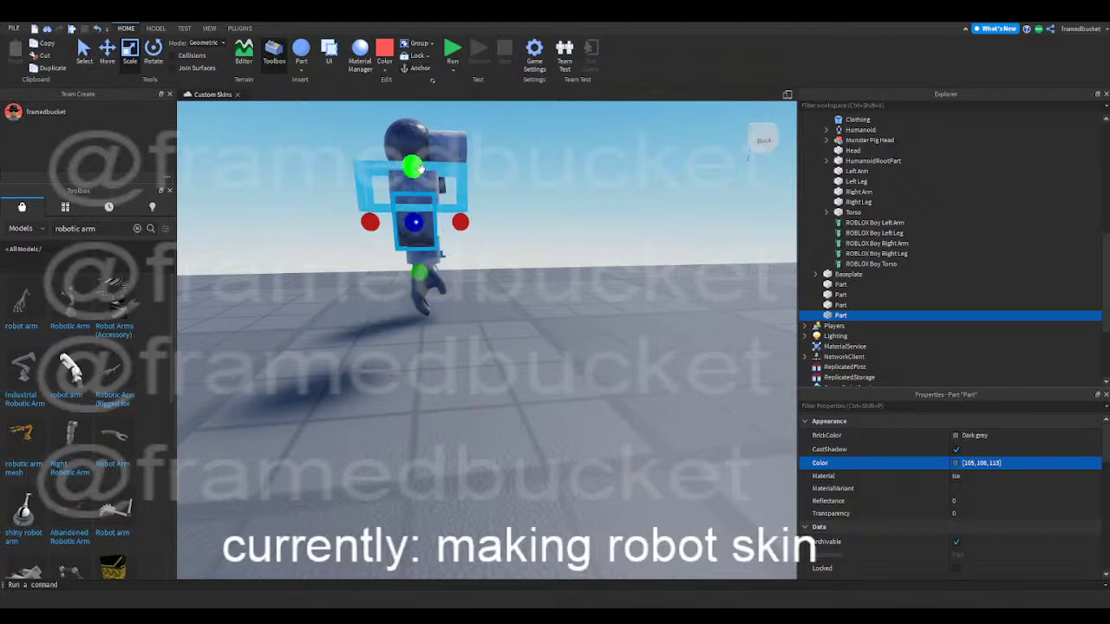
- Adjust the dark cylinder's vertical dimension so it sits as a joint under the light cylinder
{"action": "left_click_drag", "start_coordinate": [416, 179], "coordinate": [416, 180]}
{"action": "left_click", "coordinate": [540, 246]}
{"action": "right_click_drag", "start_coordinate": [546, 250], "coordinate": [543, 249]}
{"action": "key", "text": "w"}
{"action": "key", "text": "d"}
{"action": "left_click", "coordinate": [419, 292]}
{"action": "left_click_drag", "start_coordinate": [419, 205], "coordinate": [416, 205]}
{"action": "left_click", "coordinate": [517, 456]}
{"action": "left_click", "coordinate": [427, 324]}
{"action": "left_click", "coordinate": [502, 444]}
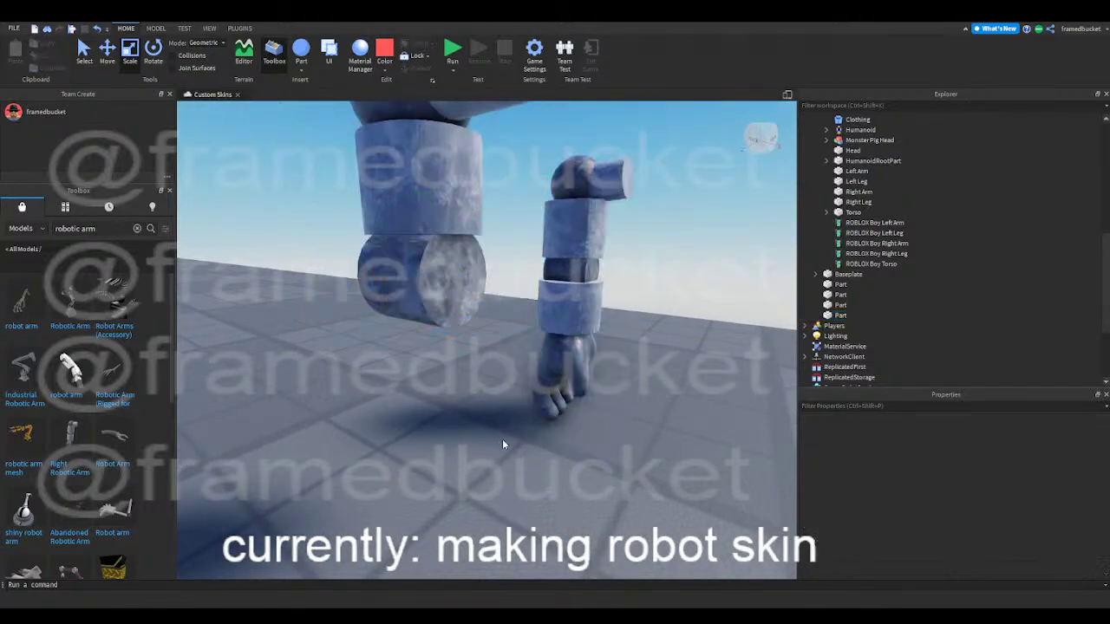
- Paste a copy of the upright light cylinder and position it beneath the dark joint cylinder
{"action": "left_click", "coordinate": [440, 323]}
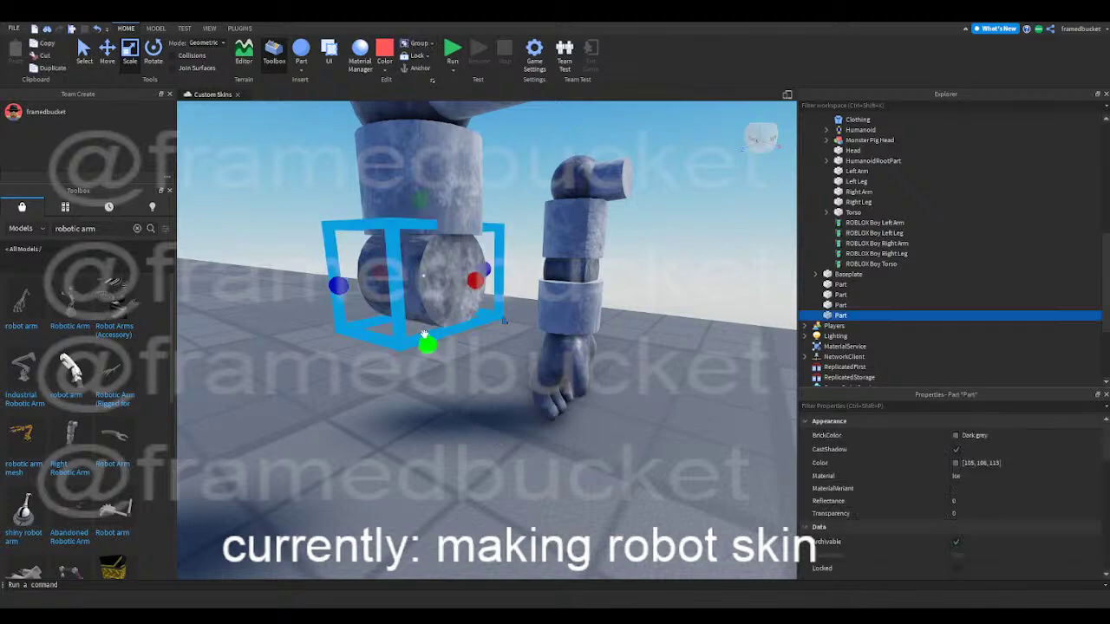
{"action": "left_click", "coordinate": [379, 180]}
{"action": "key", "text": "ctrl+c"}
{"action": "key", "text": "ctrl+v"}
{"action": "right_click_drag", "start_coordinate": [506, 286], "coordinate": [498, 296]}
{"action": "left_click_drag", "start_coordinate": [501, 180], "coordinate": [463, 332]}
{"action": "right_click_drag", "start_coordinate": [470, 338], "coordinate": [472, 340]}
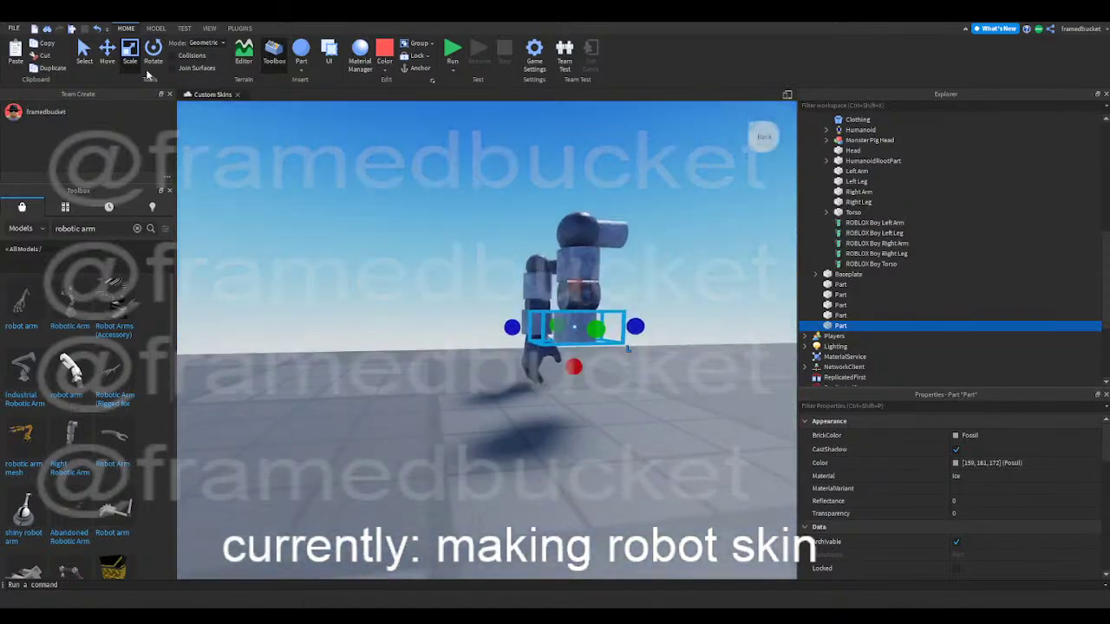
{"action": "left_click", "coordinate": [105, 51]}
{"action": "left_click_drag", "start_coordinate": [573, 283], "coordinate": [573, 234]}
- Nudge the lower light cylinder horizontally and vertically to align it with the parts above it
{"action": "right_click_drag", "start_coordinate": [573, 235], "coordinate": [573, 237]}
{"action": "left_click_drag", "start_coordinate": [578, 307], "coordinate": [580, 308]}
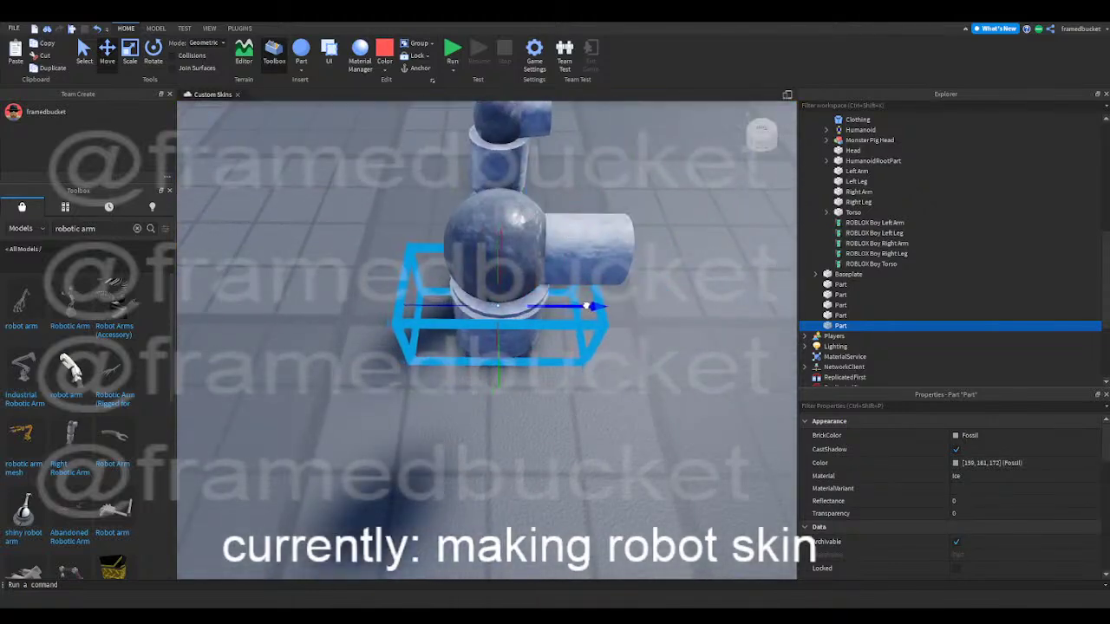
{"action": "right_click_drag", "start_coordinate": [568, 279], "coordinate": [565, 279]}
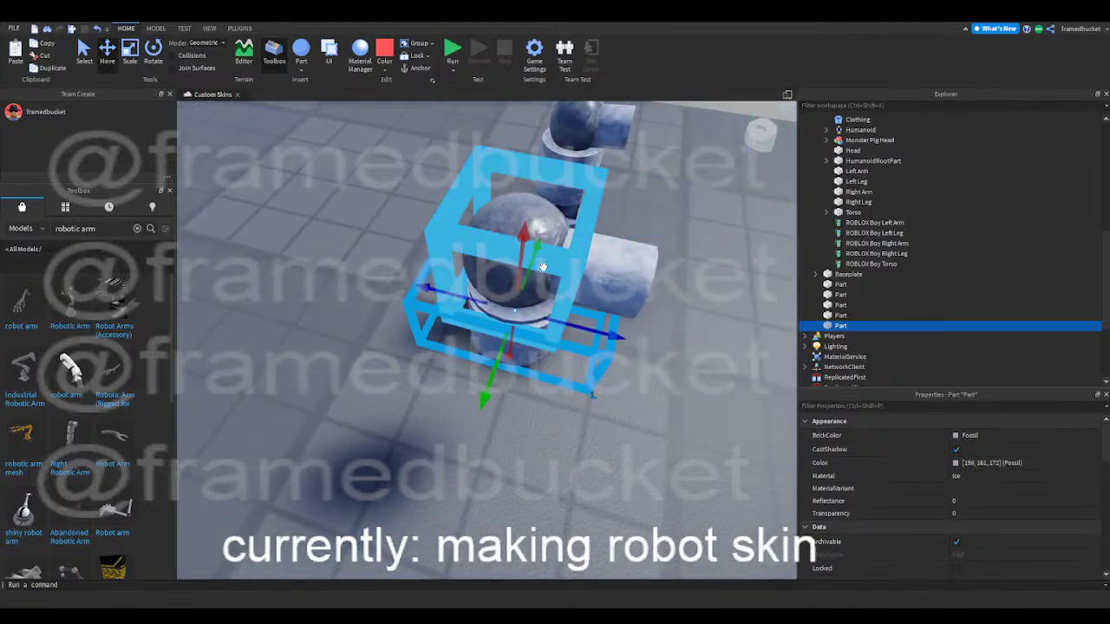
{"action": "left_click_drag", "start_coordinate": [531, 268], "coordinate": [530, 267]}
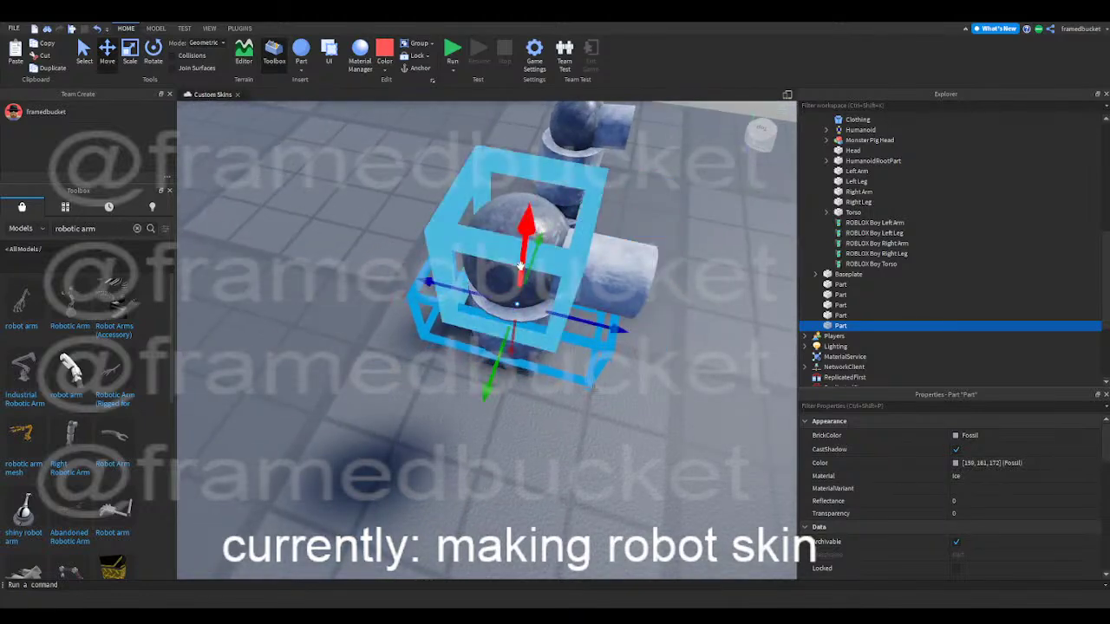
{"action": "key", "text": "q"}
{"action": "right_click_drag", "start_coordinate": [533, 310], "coordinate": [536, 306]}
{"action": "left_click_drag", "start_coordinate": [542, 245], "coordinate": [542, 295]}
{"action": "left_click", "coordinate": [617, 412]}
- Scale down the height of the dark joint cylinder between the two light cylinders
{"action": "right_click_drag", "start_coordinate": [616, 414], "coordinate": [577, 372]}
{"action": "left_click", "coordinate": [433, 147]}
{"action": "key", "text": "f"}
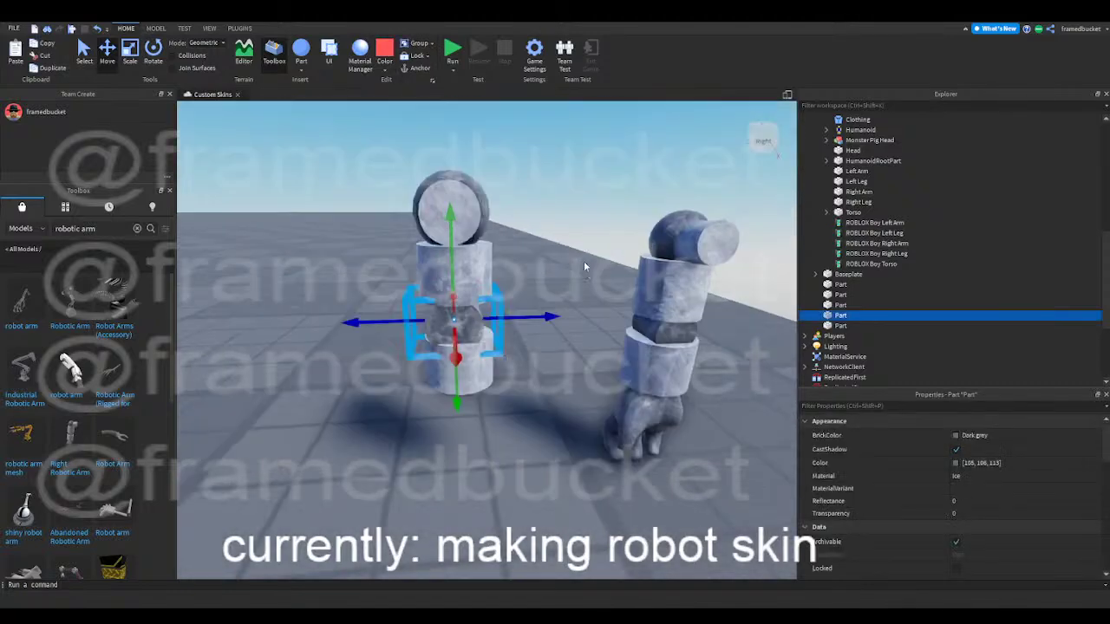
{"action": "left_click", "coordinate": [130, 52]}
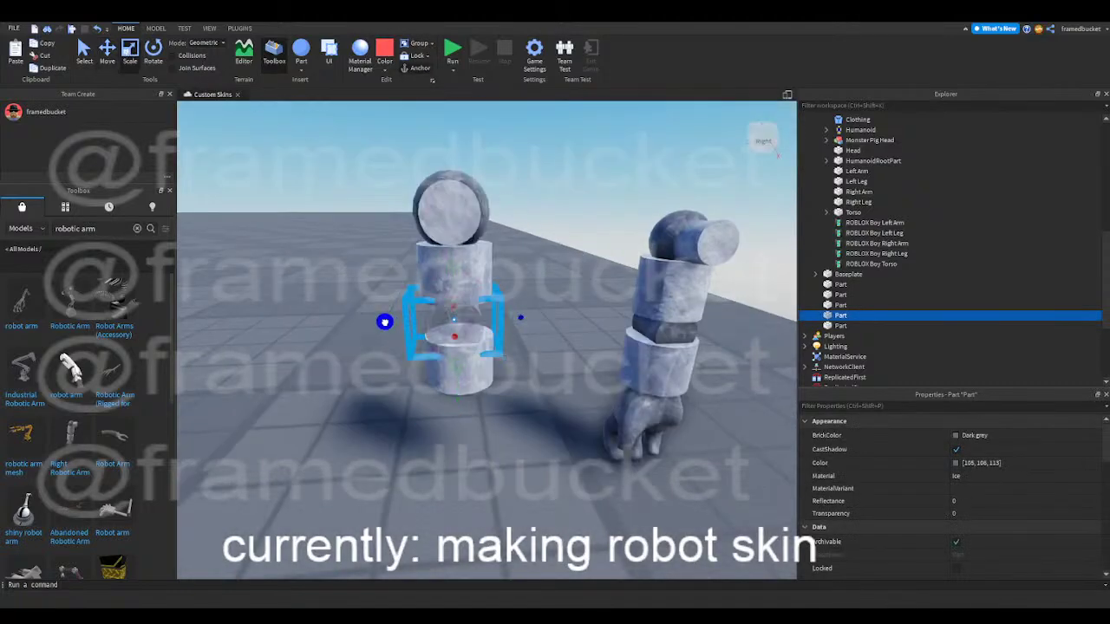
{"action": "left_click_drag", "start_coordinate": [451, 372], "coordinate": [450, 365]}
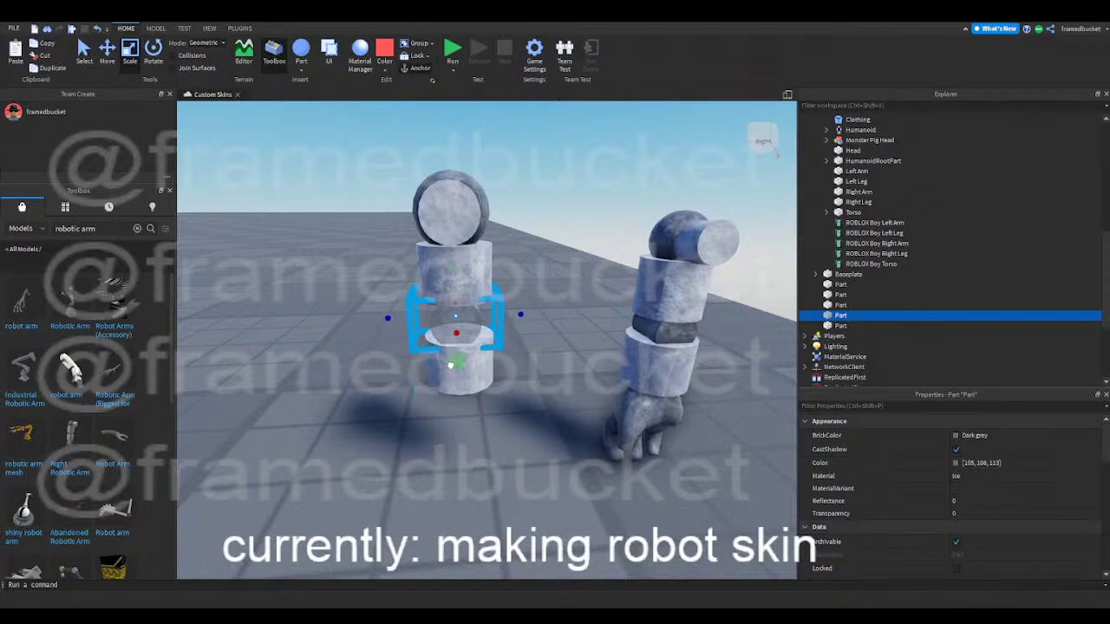
- Move the dark joint cylinder slightly up and sideways to centre it between the light cylinders
{"action": "left_click", "coordinate": [506, 434]}
{"action": "key", "text": "e"}
{"action": "right_click_drag", "start_coordinate": [506, 435], "coordinate": [502, 436]}
{"action": "key", "text": "q"}
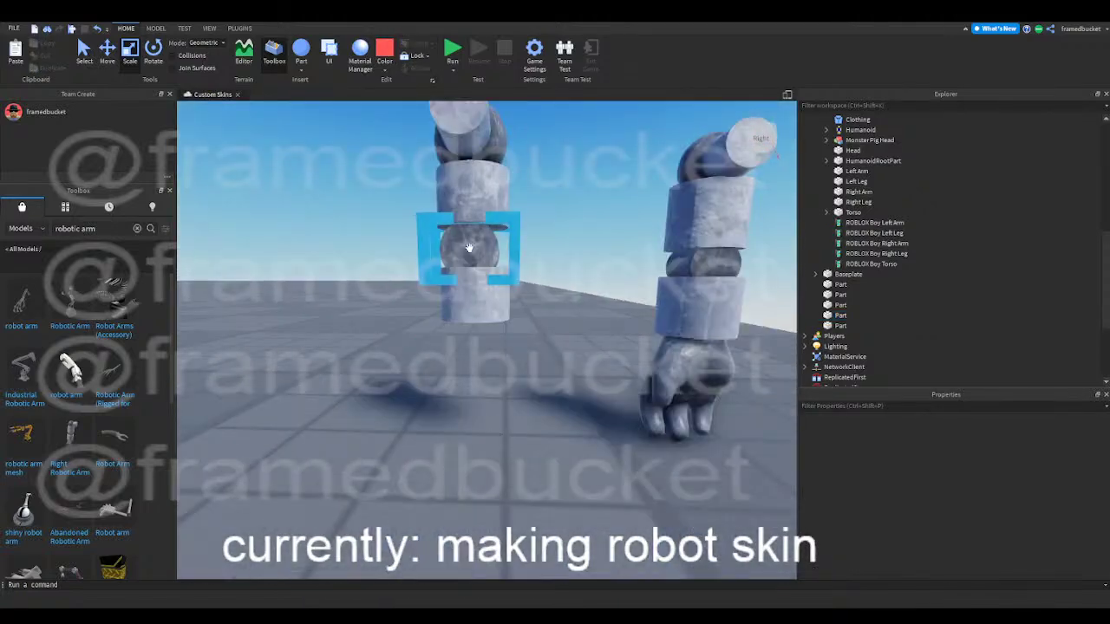
{"action": "left_click", "coordinate": [469, 246]}
{"action": "key", "text": "ctrl+2"}
{"action": "left_click_drag", "start_coordinate": [471, 180], "coordinate": [472, 174]}
{"action": "left_click_drag", "start_coordinate": [523, 248], "coordinate": [549, 251]}
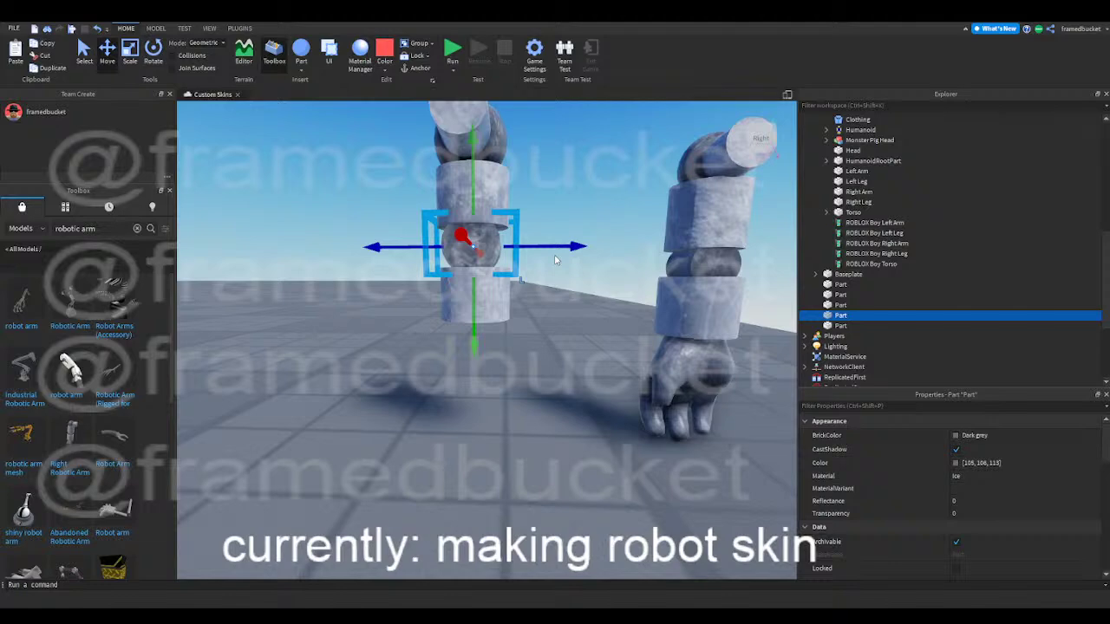
- Inspect the alignment of the stacked arm parts from several sides
{"action": "right_click_drag", "start_coordinate": [468, 415], "coordinate": [434, 436]}
{"action": "key", "text": "w"}
{"action": "key", "text": "w"}
{"action": "key", "text": "d"}
{"action": "key", "text": "w"}
{"action": "left_click", "coordinate": [432, 441]}
{"action": "key", "text": "w"}
{"action": "key", "text": "d"}
{"action": "key", "text": "a"}
{"action": "key", "text": "a"}
{"action": "key", "text": "s"}
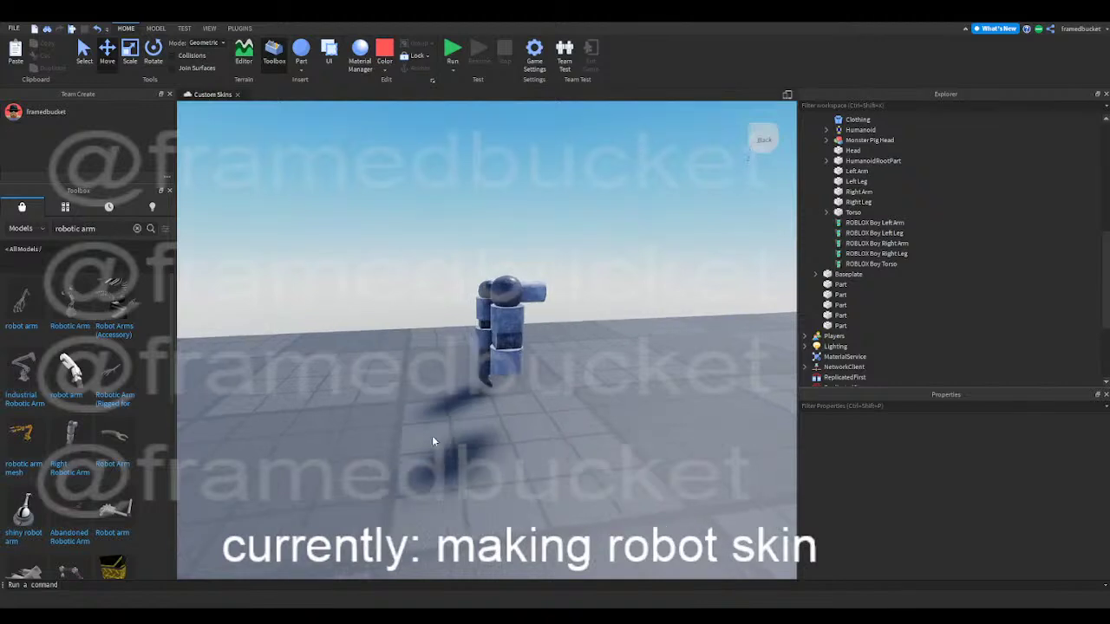
- Shorten the dark joint cylinder slightly and raise the lower light cylinder to close the gap
{"action": "scroll", "coordinate": [458, 415], "scroll_direction": "up", "scroll_amount": 5}
{"action": "left_click", "coordinate": [546, 375]}
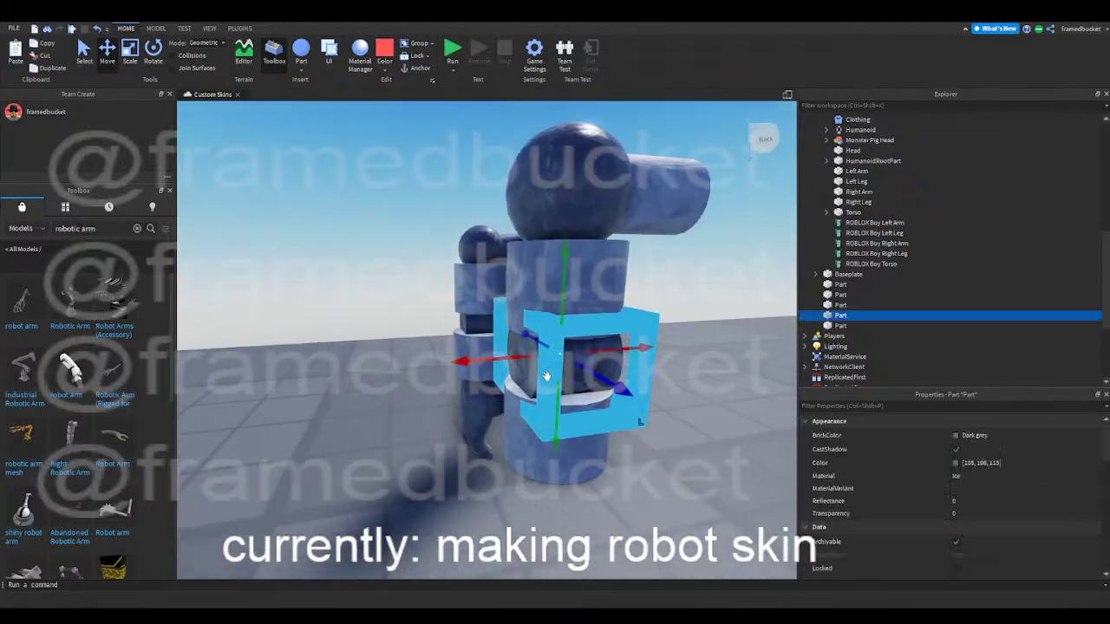
{"action": "left_click", "coordinate": [128, 50]}
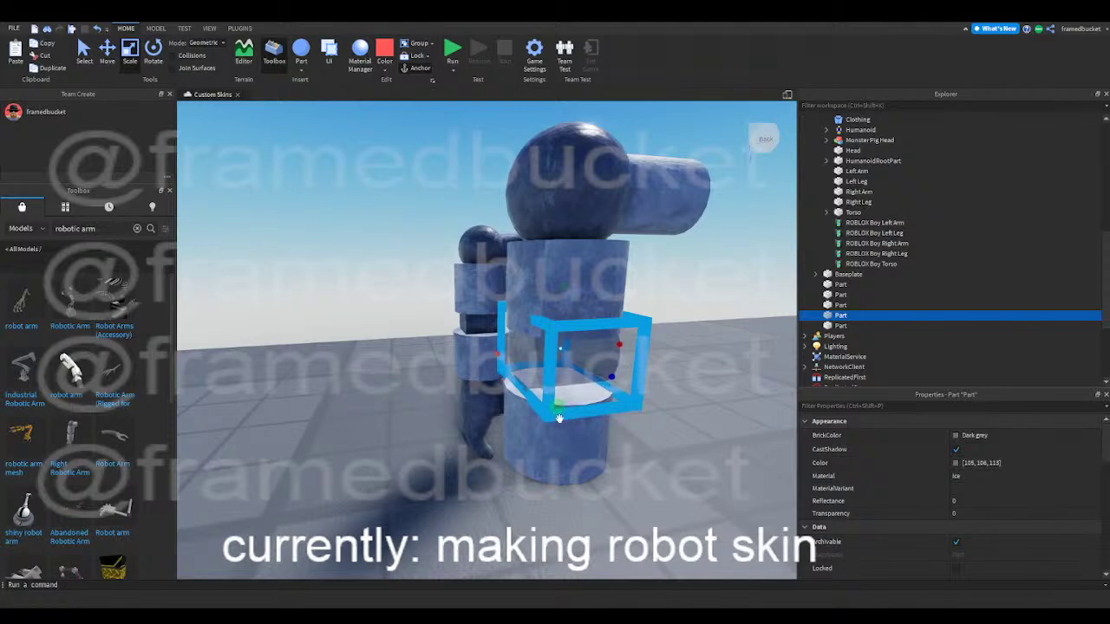
{"action": "left_click", "coordinate": [558, 414]}
{"action": "left_click", "coordinate": [108, 59]}
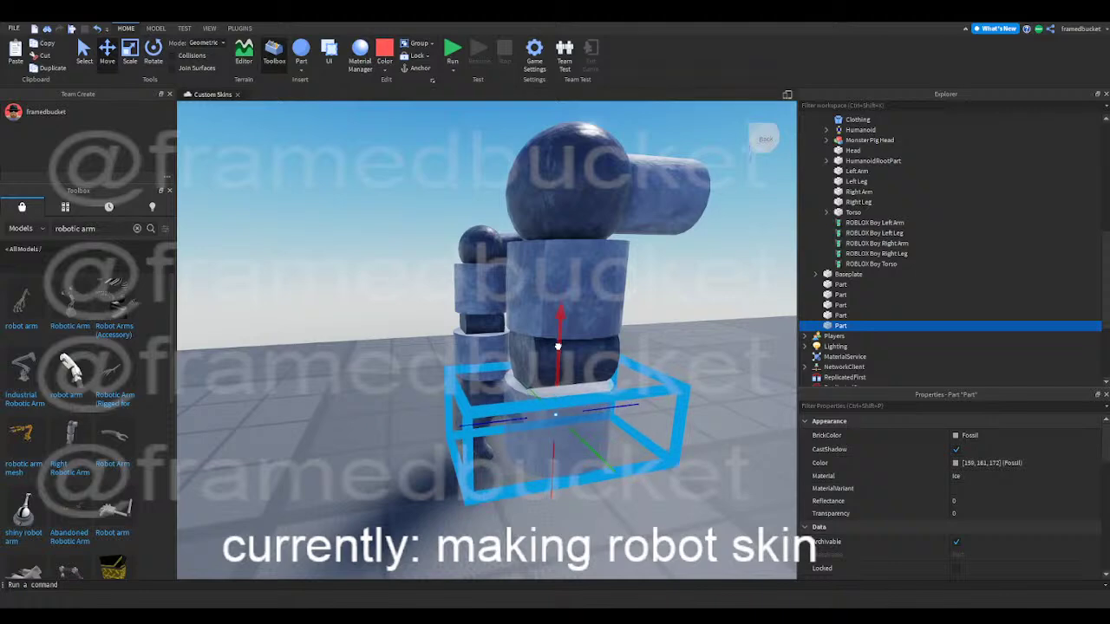
{"action": "left_click_drag", "start_coordinate": [558, 345], "coordinate": [560, 335]}
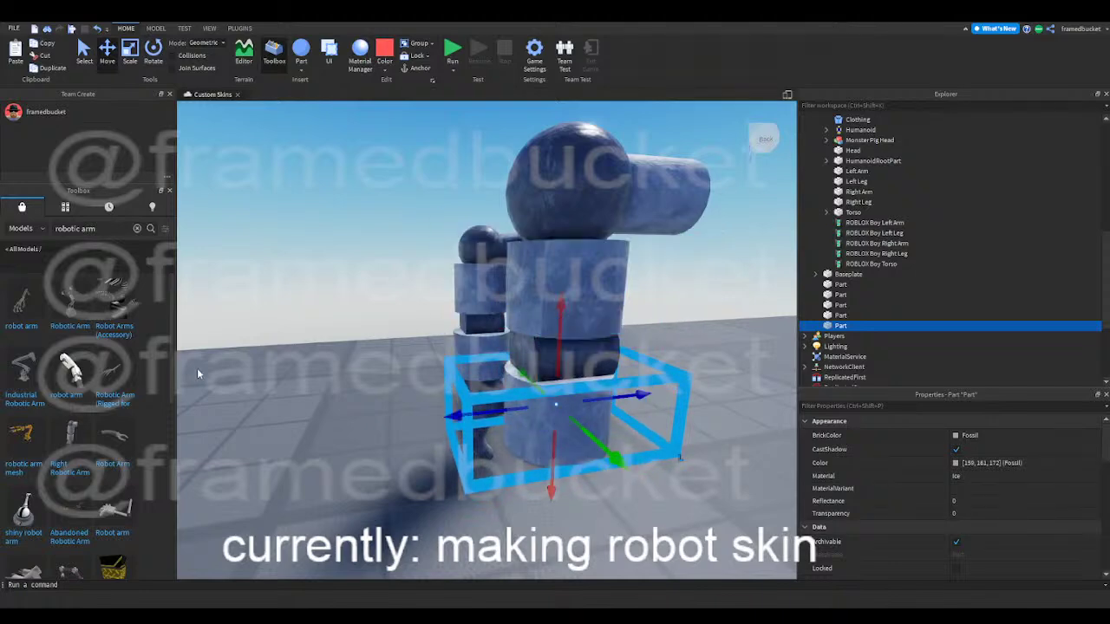
- Fine-tune the vertical scale of the dark joint cylinder, checking it from both sides of the arm
{"action": "left_click", "coordinate": [241, 366]}
{"action": "key", "text": "w"}
{"action": "right_click_drag", "start_coordinate": [240, 366], "coordinate": [283, 361]}
{"action": "key", "text": "d"}
{"action": "key", "text": "a"}
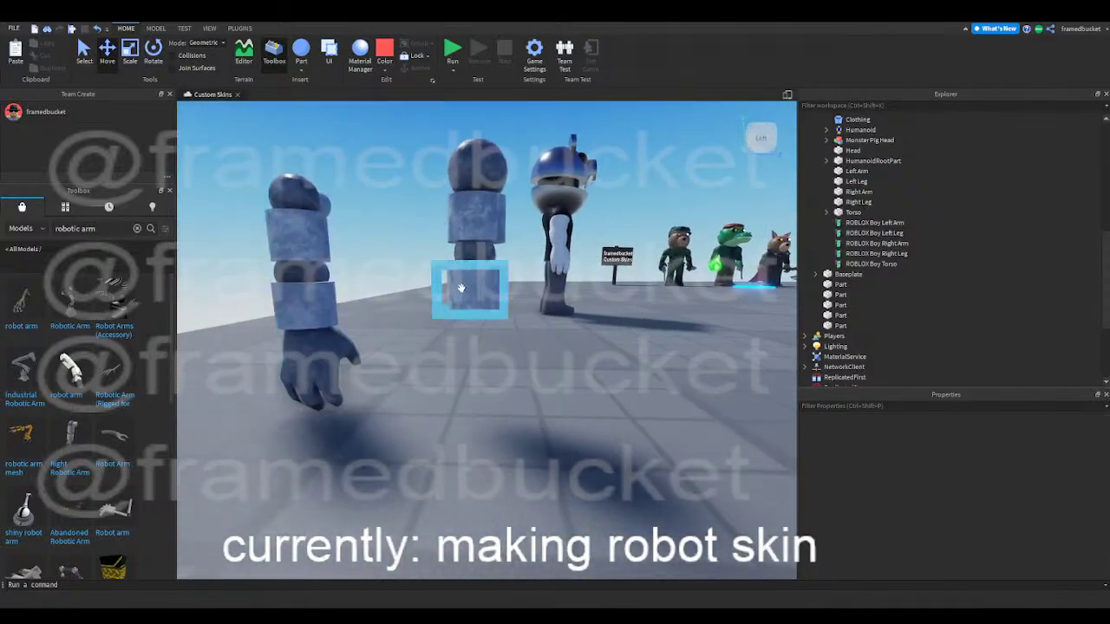
{"action": "left_click", "coordinate": [469, 247]}
{"action": "left_click", "coordinate": [131, 57]}
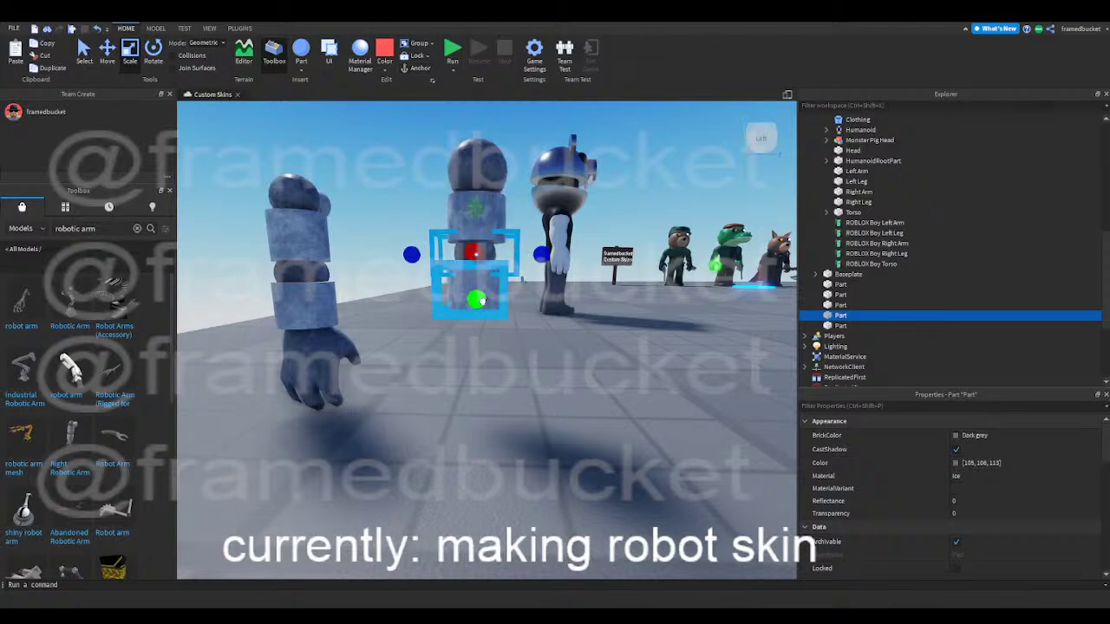
{"action": "left_click", "coordinate": [558, 376]}
{"action": "right_click_drag", "start_coordinate": [559, 376], "coordinate": [559, 377]}
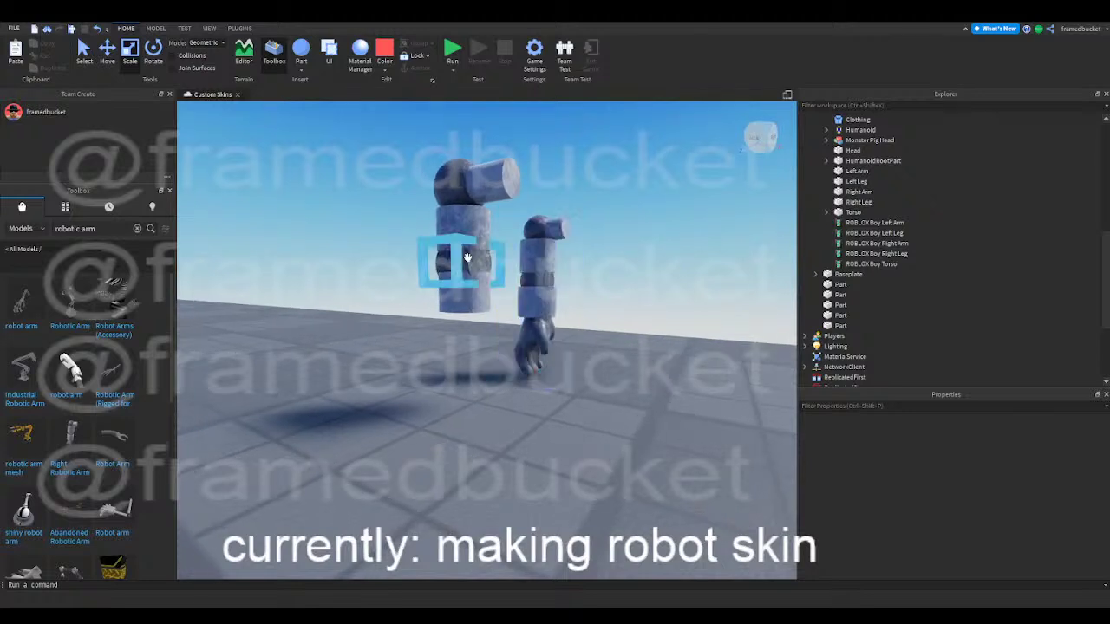
{"action": "left_click", "coordinate": [467, 261]}
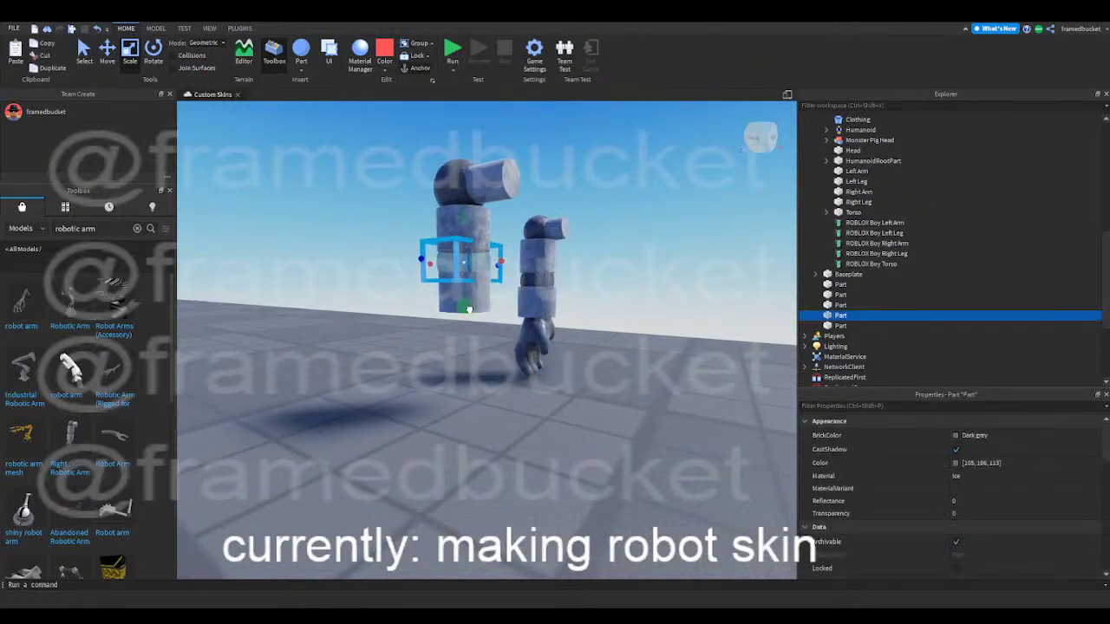
{"action": "left_click_drag", "start_coordinate": [463, 220], "coordinate": [463, 217]}
{"action": "left_click", "coordinate": [591, 510]}
{"action": "right_click_drag", "start_coordinate": [591, 510], "coordinate": [579, 494]}
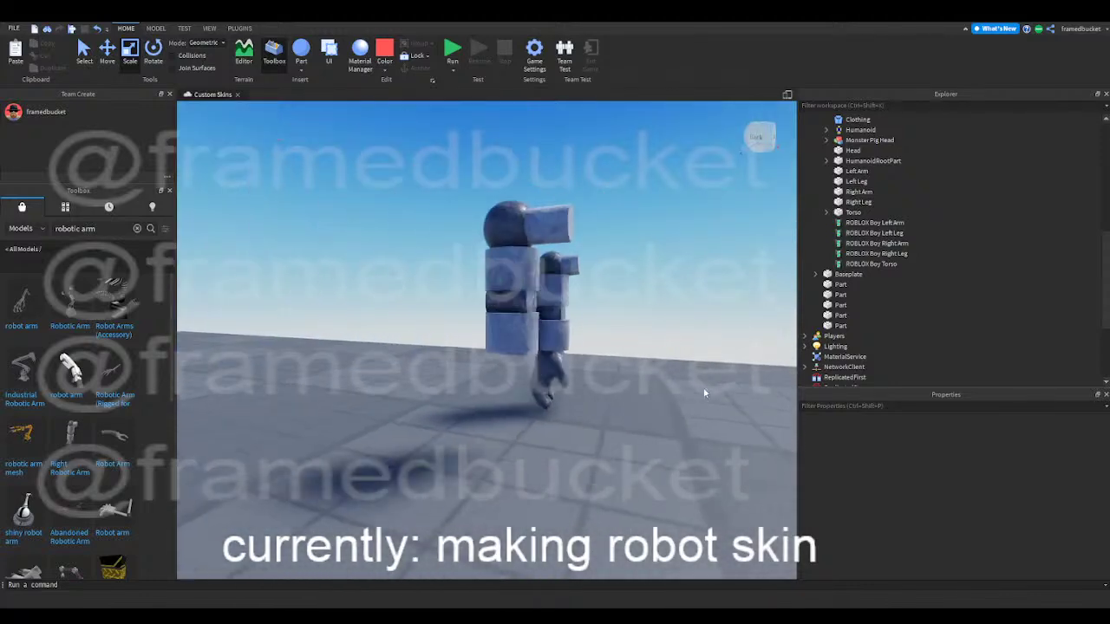
- Copy the RightHand mesh from the Right Robotic Arm model and paste the duplicate into the workspace
{"action": "left_click", "coordinate": [834, 284]}
{"action": "scroll", "coordinate": [818, 202], "scroll_direction": "up", "scroll_amount": 5}
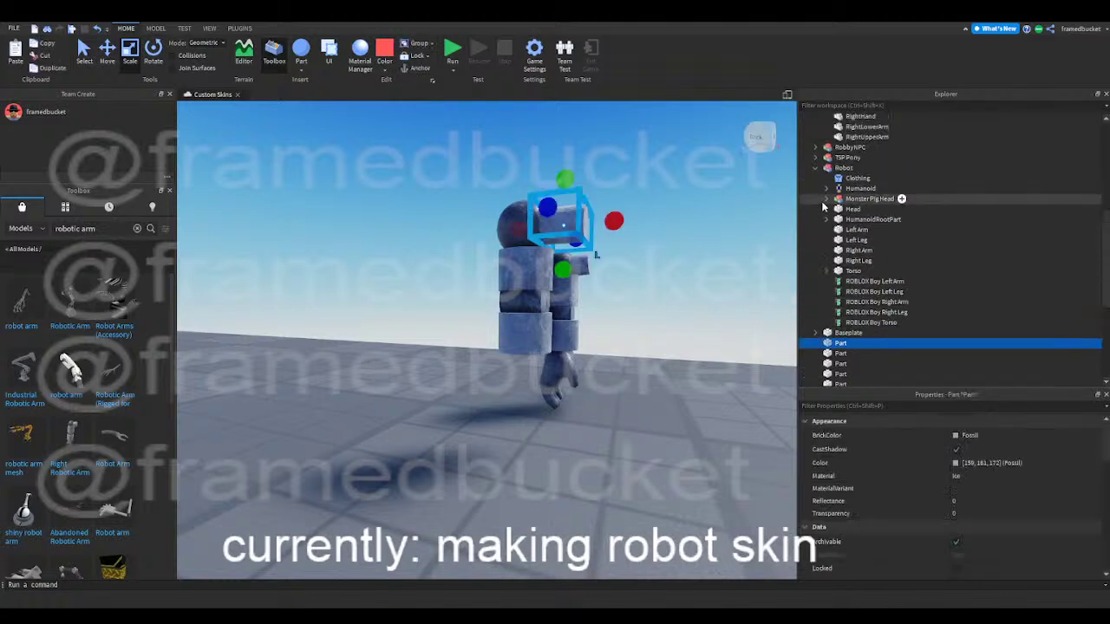
{"action": "left_click", "coordinate": [860, 204]}
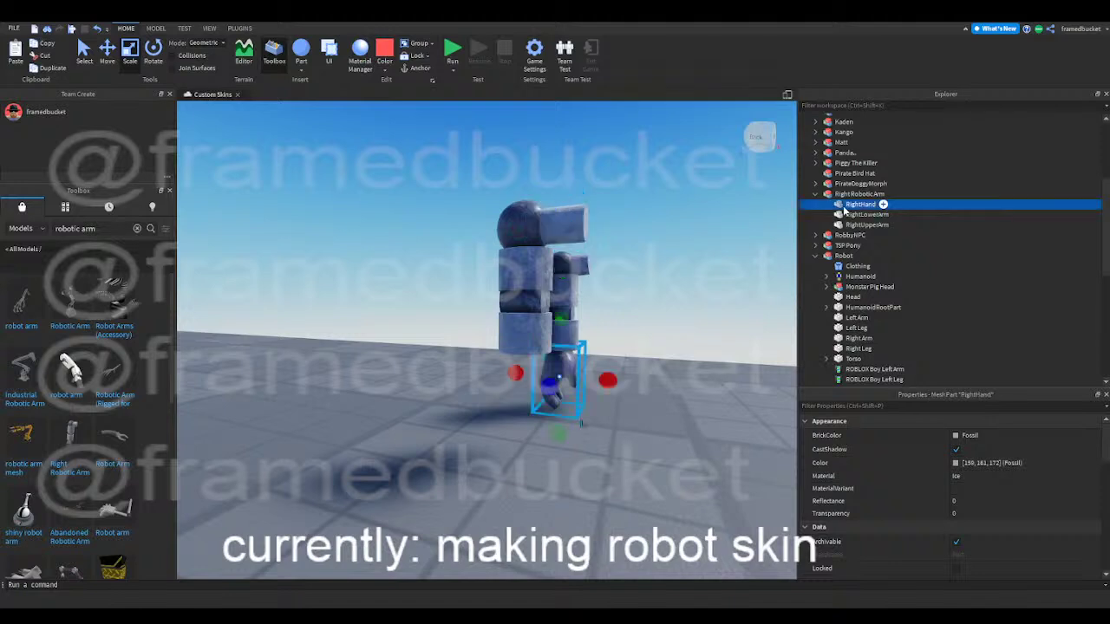
{"action": "left_click", "coordinate": [47, 43]}
{"action": "left_click", "coordinate": [15, 54]}
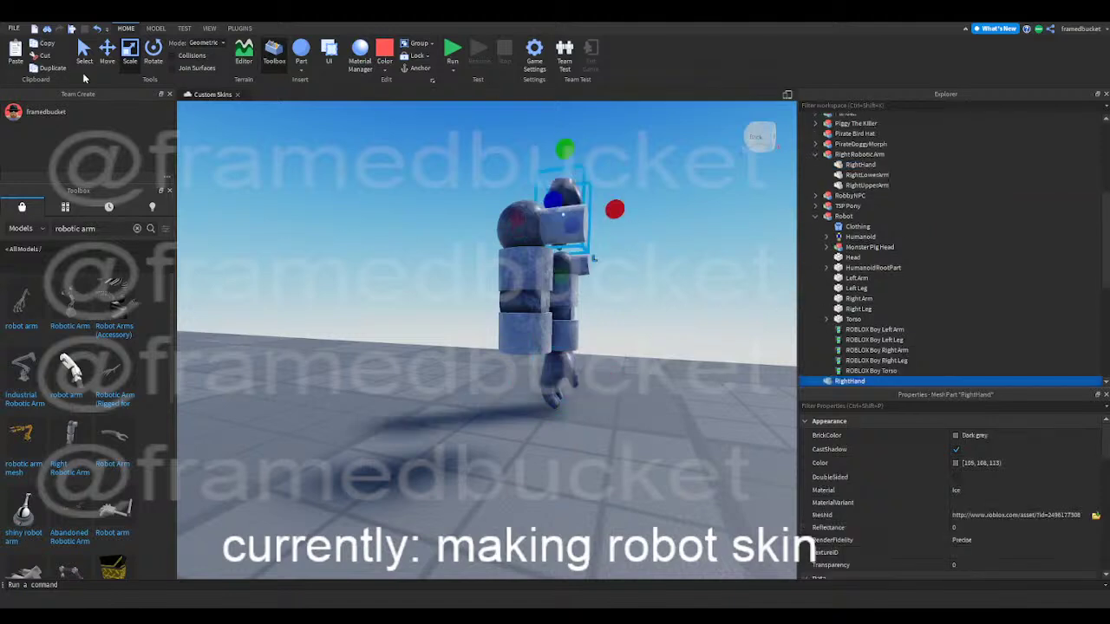
- Move the pasted hand beneath the custom arm and raise it to meet the lower light cylinder
{"action": "left_click", "coordinate": [108, 52]}
{"action": "left_click_drag", "start_coordinate": [564, 201], "coordinate": [517, 416]}
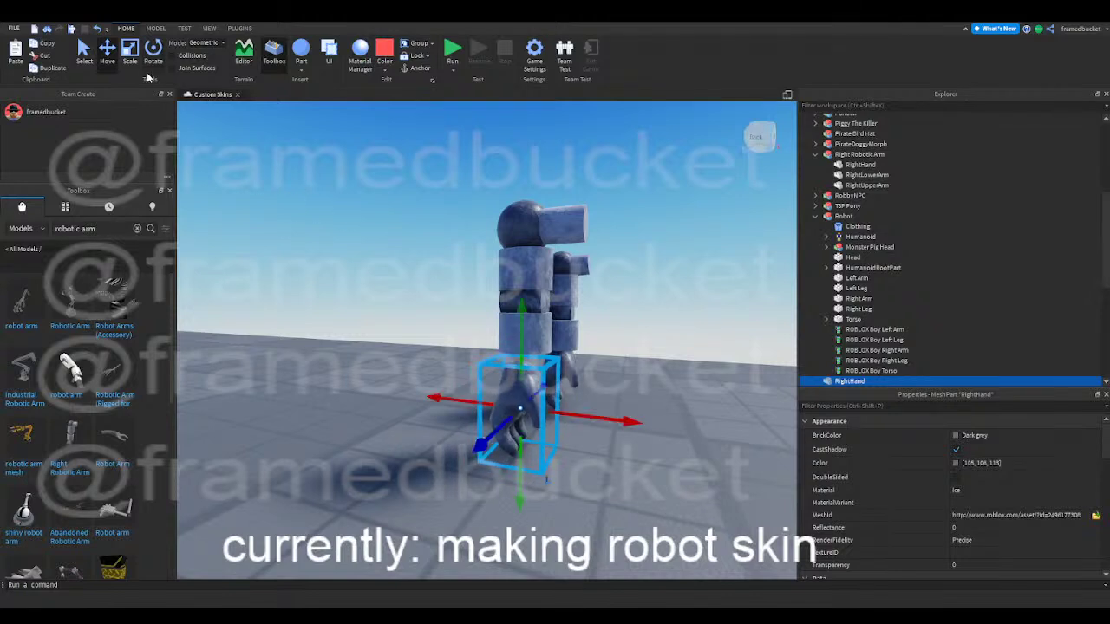
{"action": "left_click_drag", "start_coordinate": [520, 365], "coordinate": [522, 341]}
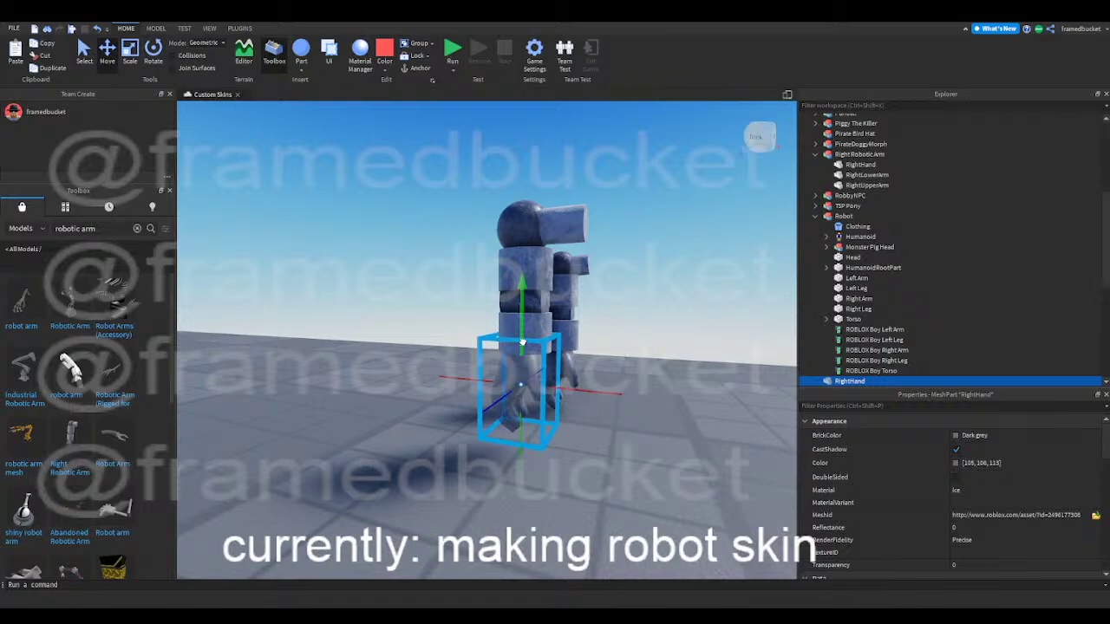
{"action": "left_click", "coordinate": [639, 475]}
{"action": "scroll", "coordinate": [638, 473], "scroll_direction": "up", "scroll_amount": 5}
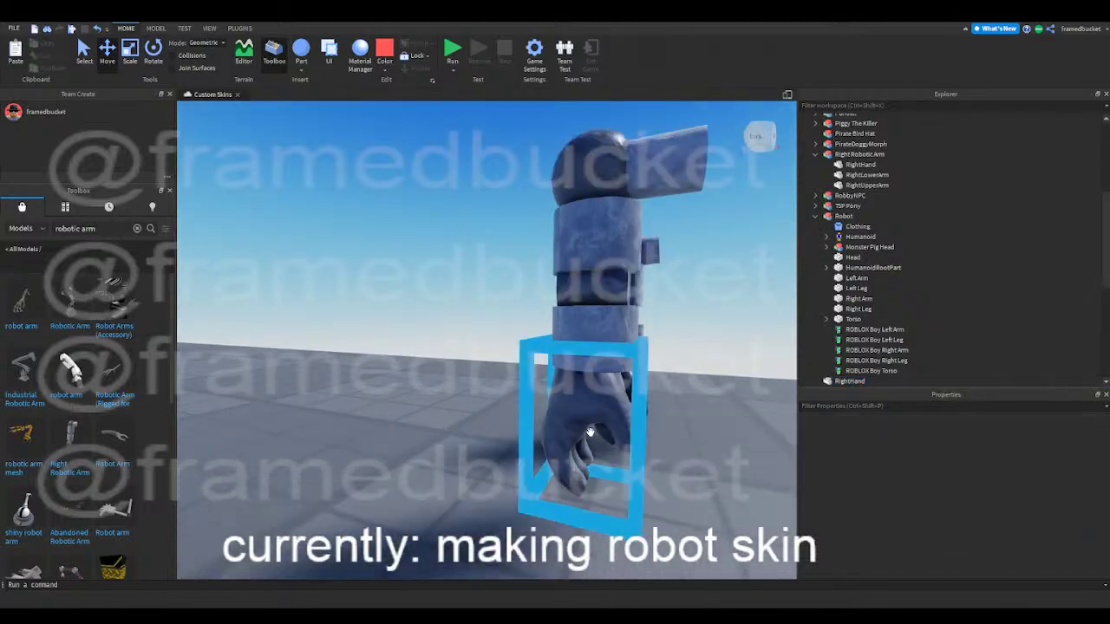
{"action": "left_click", "coordinate": [589, 431]}
{"action": "left_click", "coordinate": [373, 386]}
{"action": "mouse_move", "coordinate": [373, 386]}
{"action": "right_mouse_down"}
{"action": "mouse_move", "coordinate": [389, 383]}
{"action": "mouse_move", "coordinate": [375, 383]}
{"action": "right_mouse_up"}
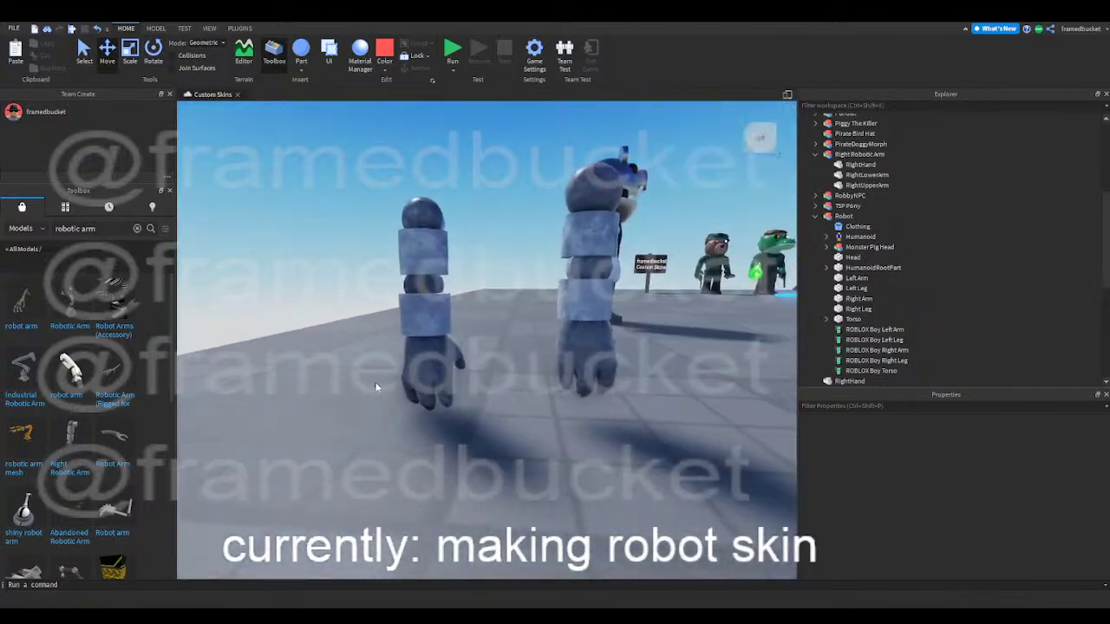
- Slightly rescale the pasted hand so that it fits the arm, checking it from several sides
{"action": "left_click", "coordinate": [582, 381]}
{"action": "key", "text": "ctrl+3"}
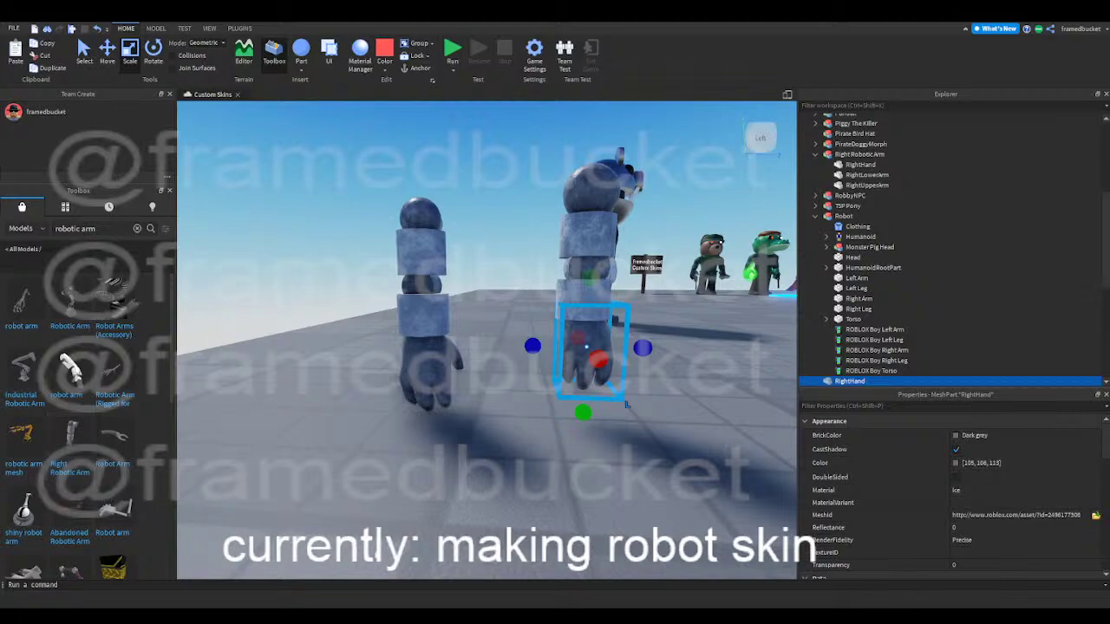
{"action": "mouse_move", "coordinate": [582, 503]}
{"action": "right_mouse_down"}
{"action": "mouse_move", "coordinate": [619, 501]}
{"action": "mouse_move", "coordinate": [592, 501]}
{"action": "right_mouse_up"}
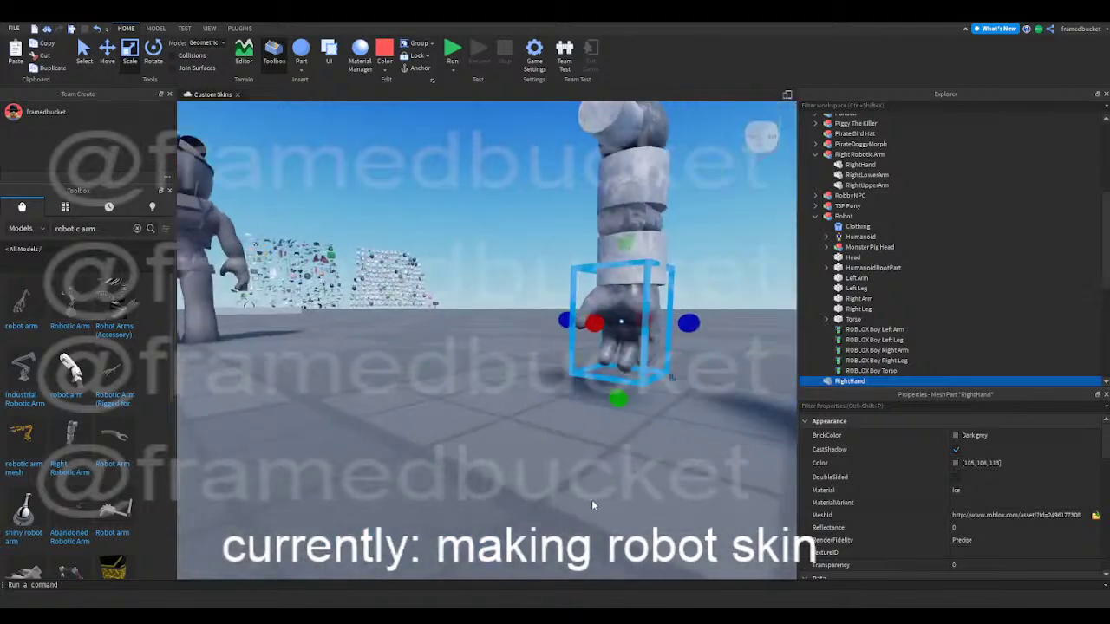
{"action": "right_click_drag", "start_coordinate": [638, 430], "coordinate": [640, 425]}
{"action": "left_click_drag", "start_coordinate": [618, 305], "coordinate": [616, 306]}
{"action": "left_click_drag", "start_coordinate": [524, 302], "coordinate": [529, 303]}
{"action": "left_click", "coordinate": [396, 328]}
{"action": "right_click_drag", "start_coordinate": [398, 327], "coordinate": [402, 324]}
{"action": "left_click", "coordinate": [564, 301]}
{"action": "left_click_drag", "start_coordinate": [559, 356], "coordinate": [560, 353]}
{"action": "left_click", "coordinate": [560, 386]}
{"action": "right_click_drag", "start_coordinate": [561, 387], "coordinate": [561, 387]}
- Delete the Right Robotic Arm reference model next to the custom arm
{"action": "left_click", "coordinate": [534, 299]}
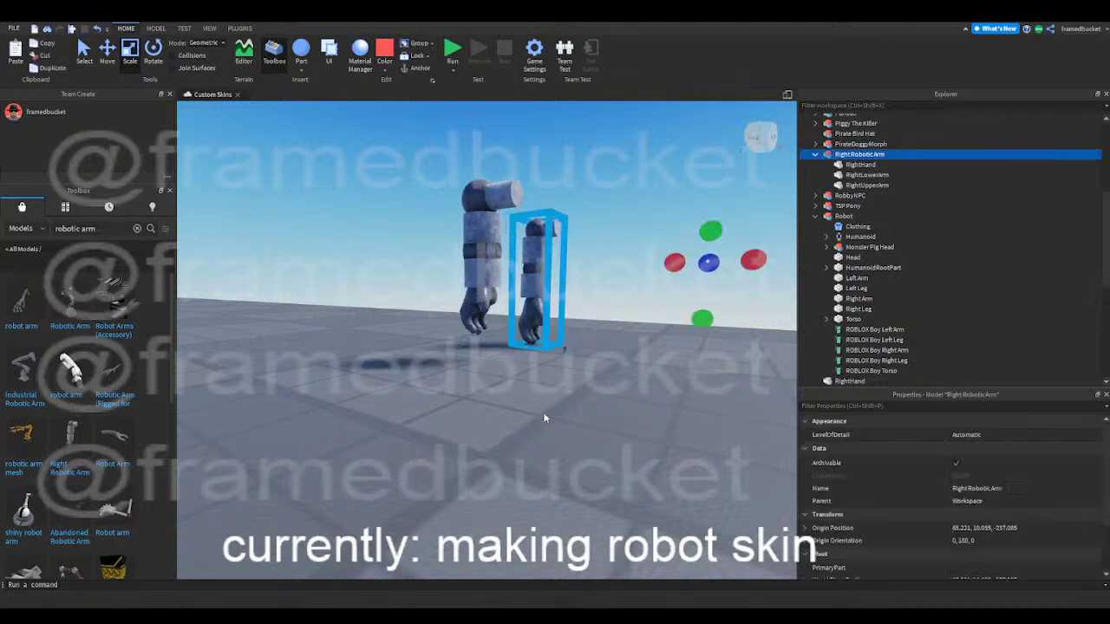
{"action": "key", "text": "Delete"}
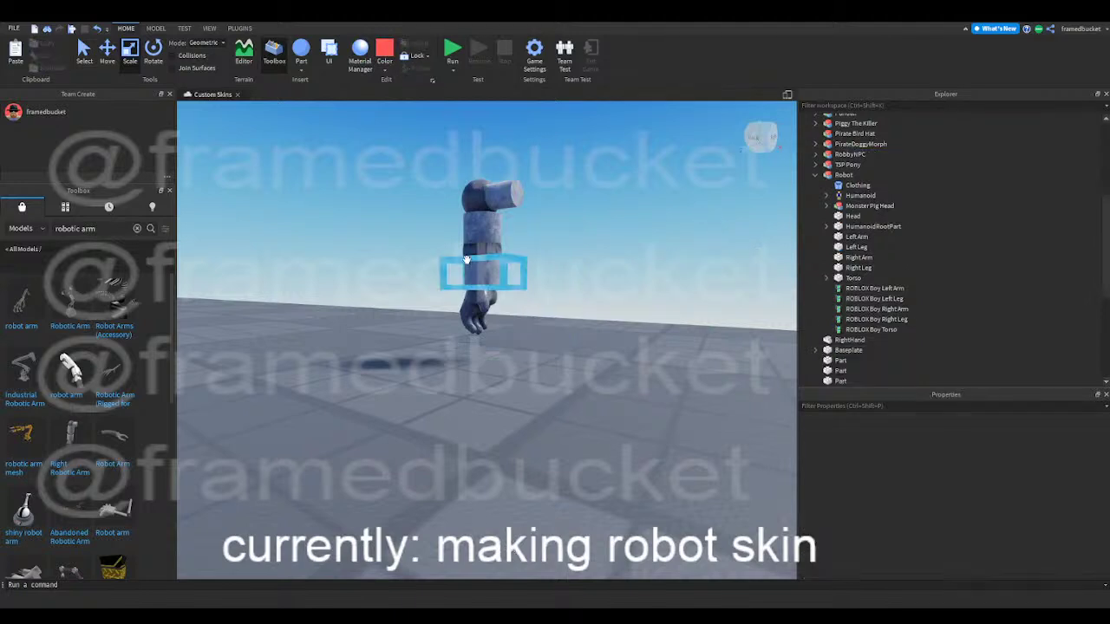
{"action": "left_click", "coordinate": [467, 261]}
{"action": "left_click", "coordinate": [578, 418]}
- Rename the five arm parts from the lower light cylinder up to the shoulder peg as Part1, Part2, Part3, Part4 and Part5
{"action": "key", "text": "e"}
{"action": "scroll", "coordinate": [832, 346], "scroll_direction": "down", "scroll_amount": 3}
{"action": "left_click", "coordinate": [839, 324]}
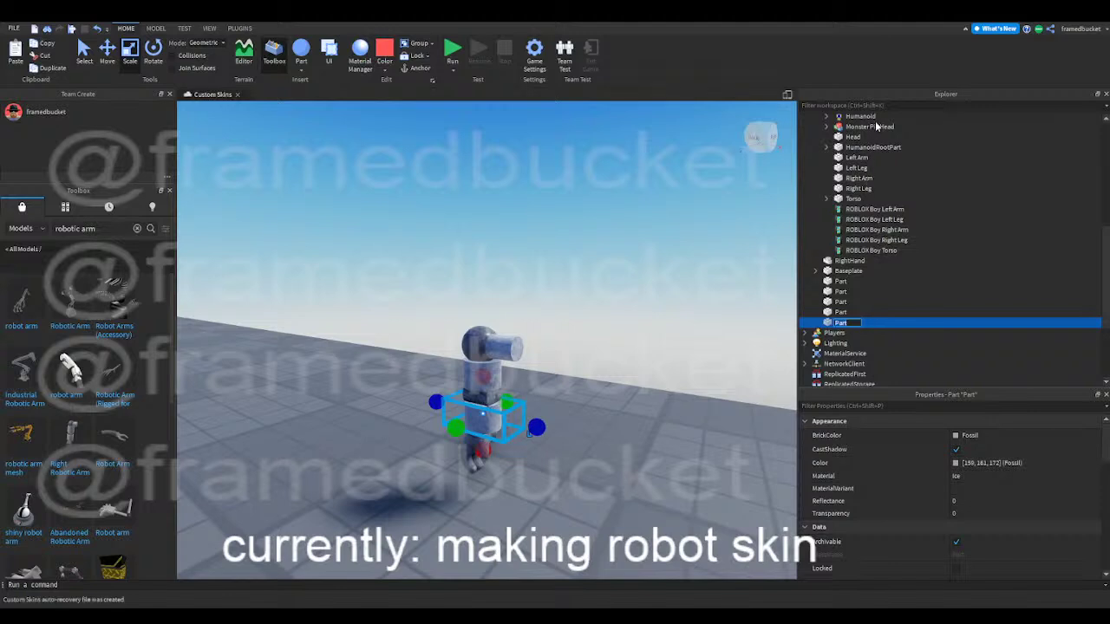
{"action": "left_click", "coordinate": [848, 322]}
{"action": "type", "text": "1"}
{"action": "left_click", "coordinate": [839, 313]}
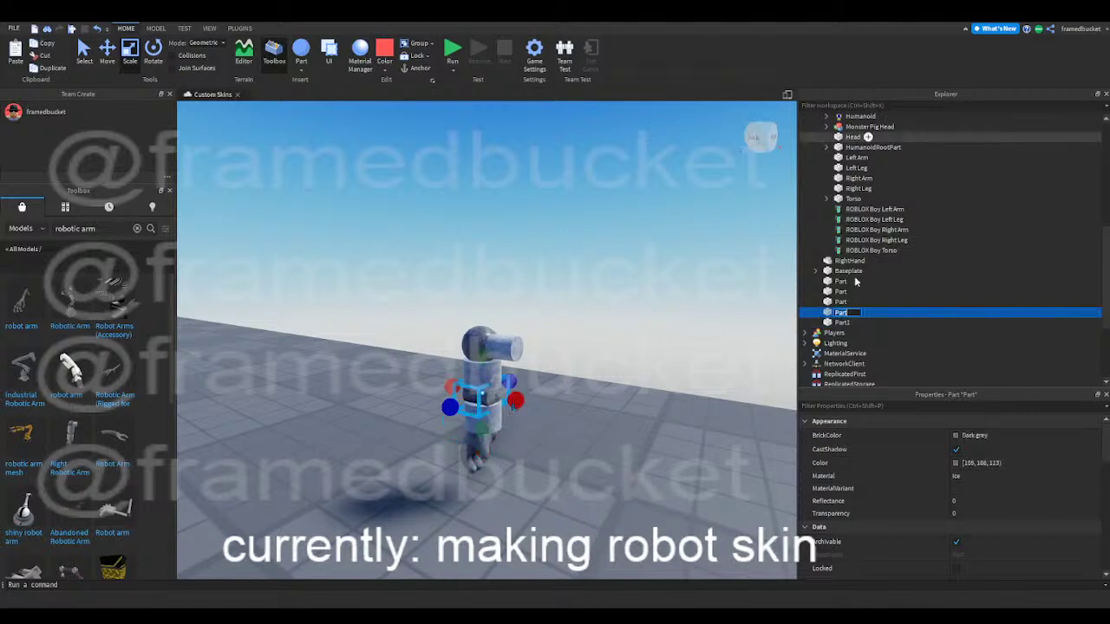
{"action": "left_click", "coordinate": [843, 302]}
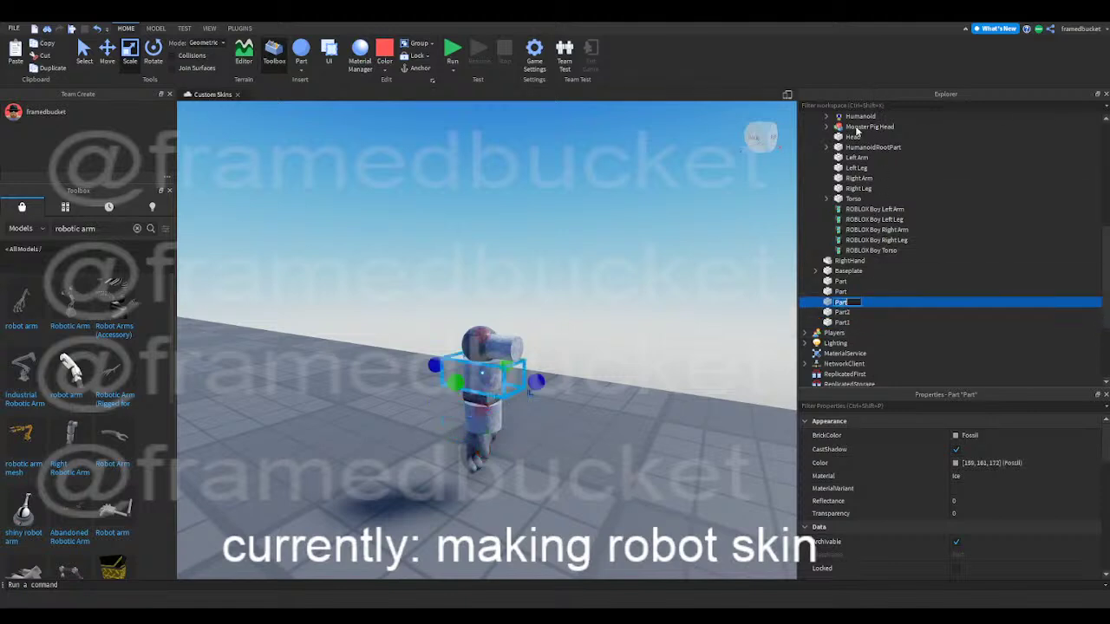
{"action": "type", "text": "3"}
{"action": "left_click", "coordinate": [836, 291]}
{"action": "key", "text": "F2"}
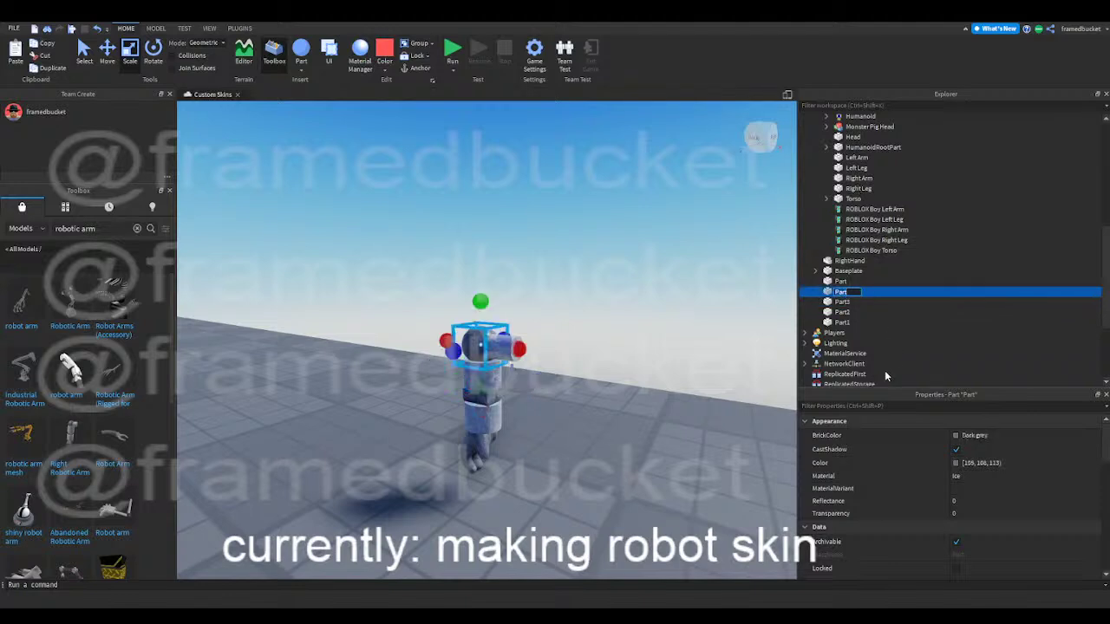
{"action": "left_click", "coordinate": [840, 281]}
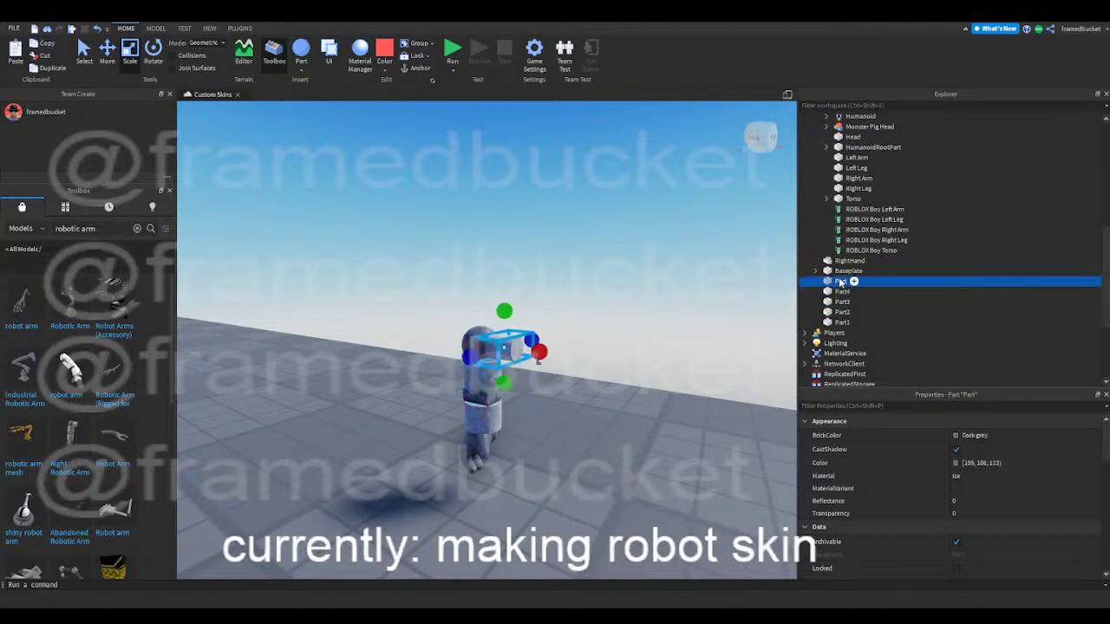
{"action": "key", "text": "F2"}
- Try to move Part1 through Part5 sideways together and undo the move
{"action": "left_click", "coordinate": [841, 322], "text": "shift"}
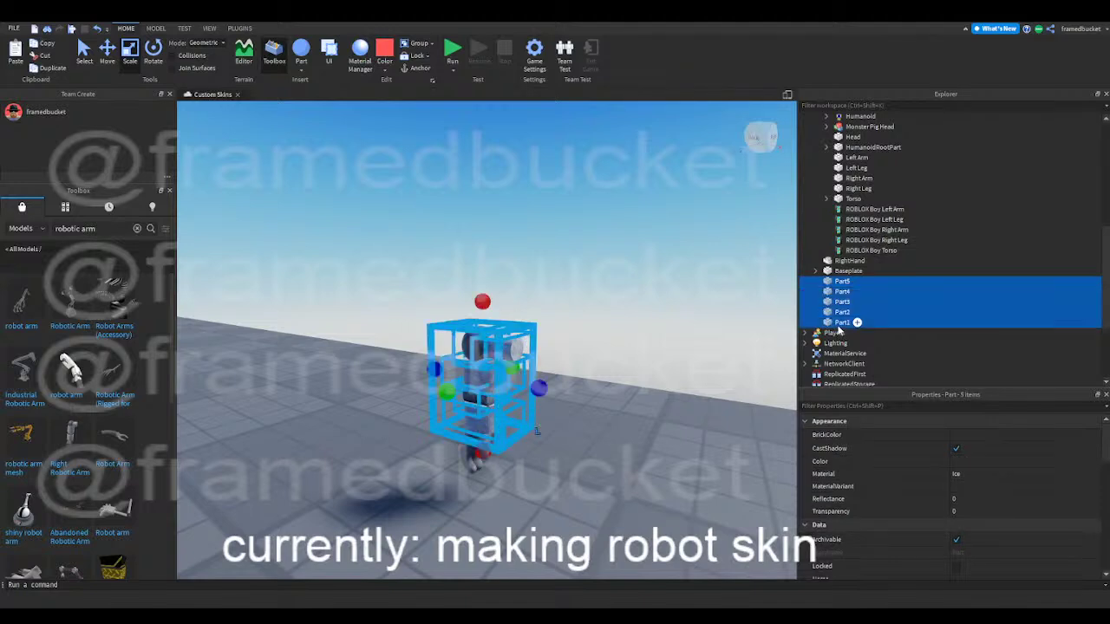
{"action": "right_click_drag", "start_coordinate": [597, 374], "coordinate": [597, 374]}
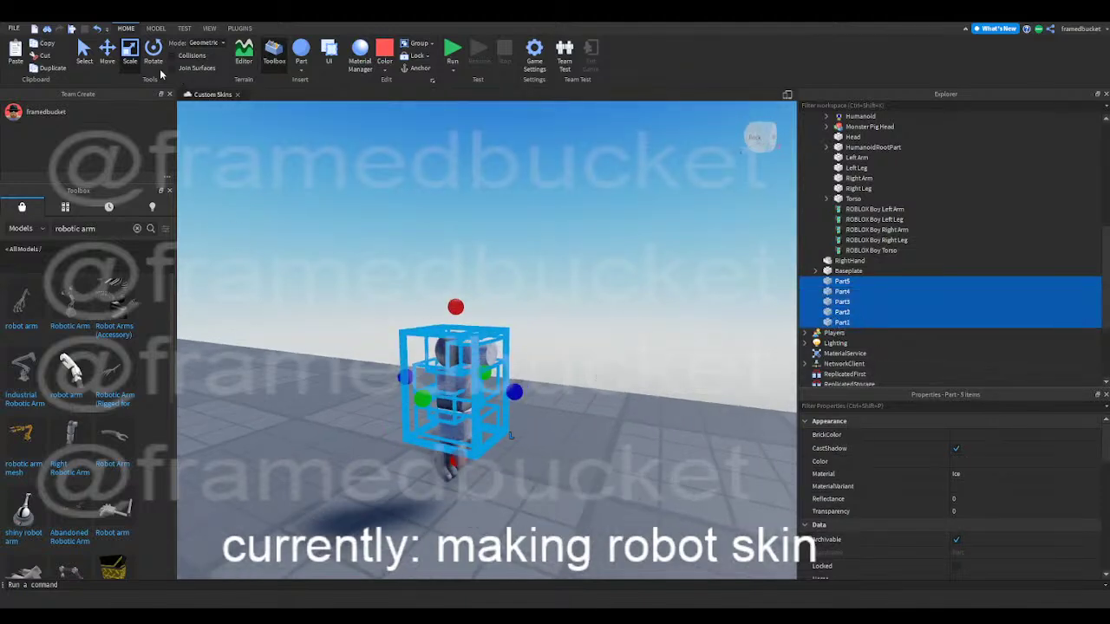
{"action": "left_click", "coordinate": [106, 52]}
{"action": "left_click_drag", "start_coordinate": [490, 392], "coordinate": [531, 394]}
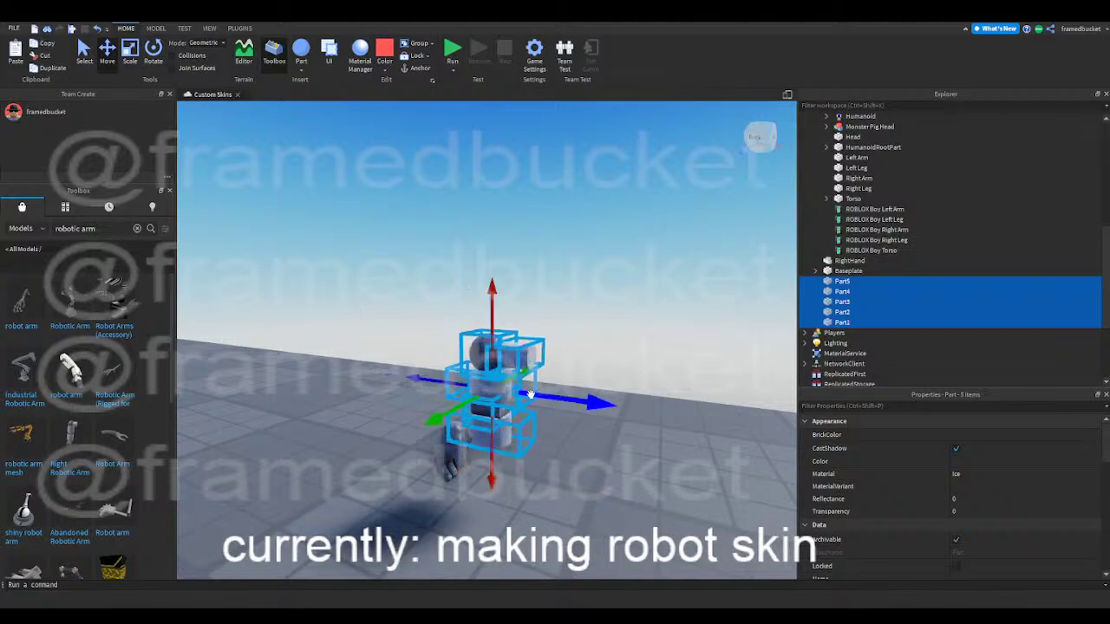
{"action": "key", "text": "ctrl+z"}
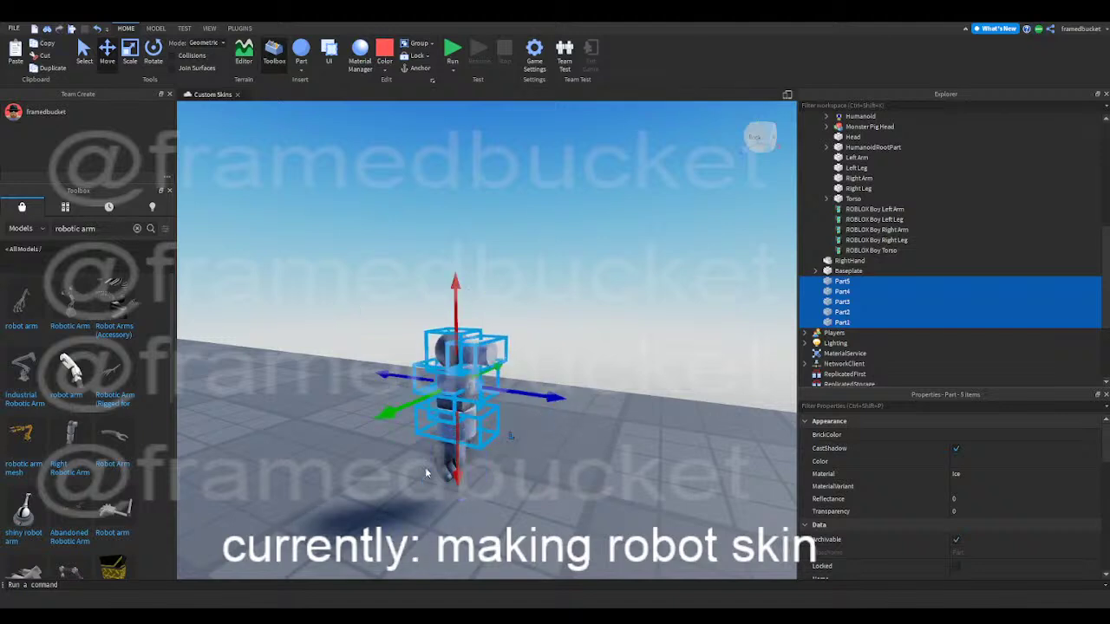
- Select the five arm parts together with the hand and shift the whole arm slightly sideways
{"action": "left_click", "coordinate": [426, 472]}
{"action": "left_click", "coordinate": [457, 466]}
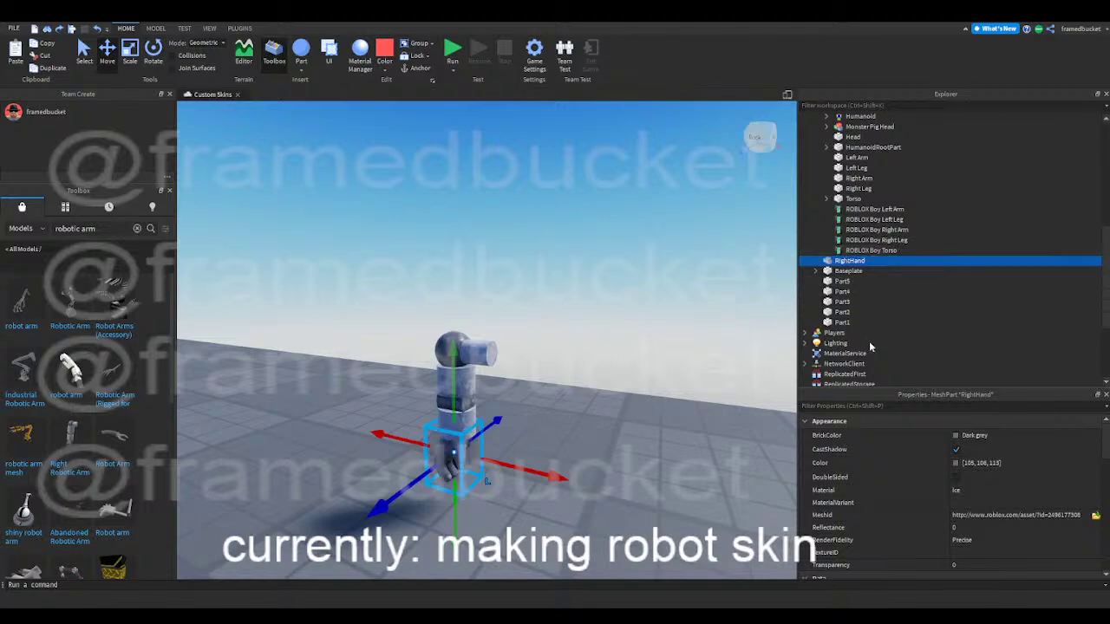
{"action": "left_click_drag", "start_coordinate": [559, 325], "coordinate": [402, 507]}
{"action": "right_click_drag", "start_coordinate": [528, 421], "coordinate": [530, 420]}
{"action": "left_click_drag", "start_coordinate": [548, 392], "coordinate": [568, 398]}
{"action": "left_click", "coordinate": [679, 506]}
{"action": "left_click", "coordinate": [680, 506]}
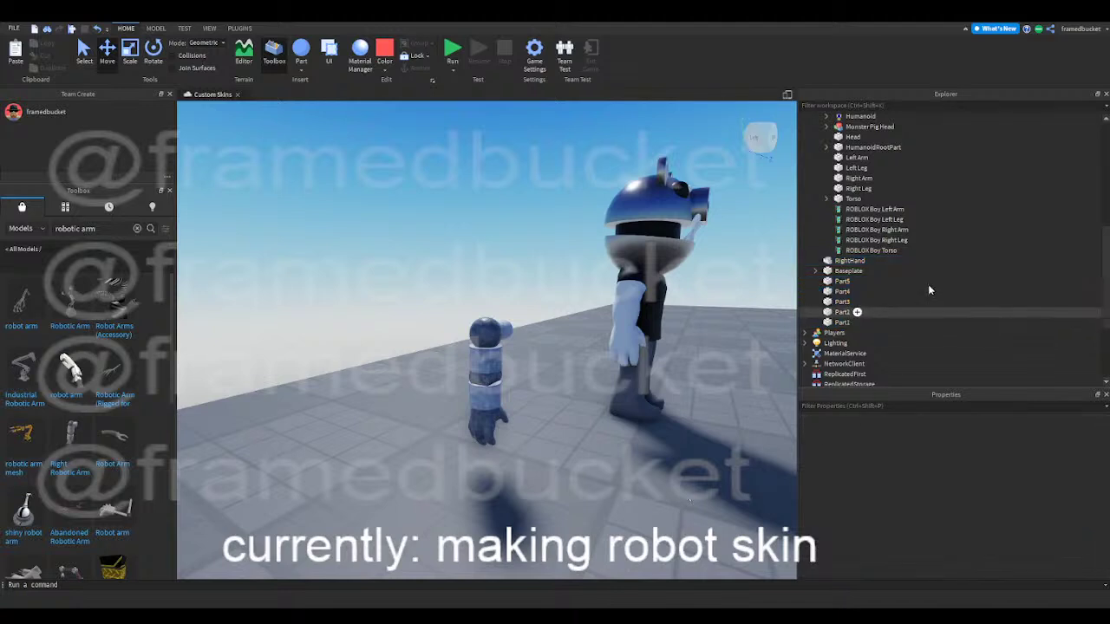
- Delete the Right Arm part of the Robot character
{"action": "left_click", "coordinate": [859, 178]}
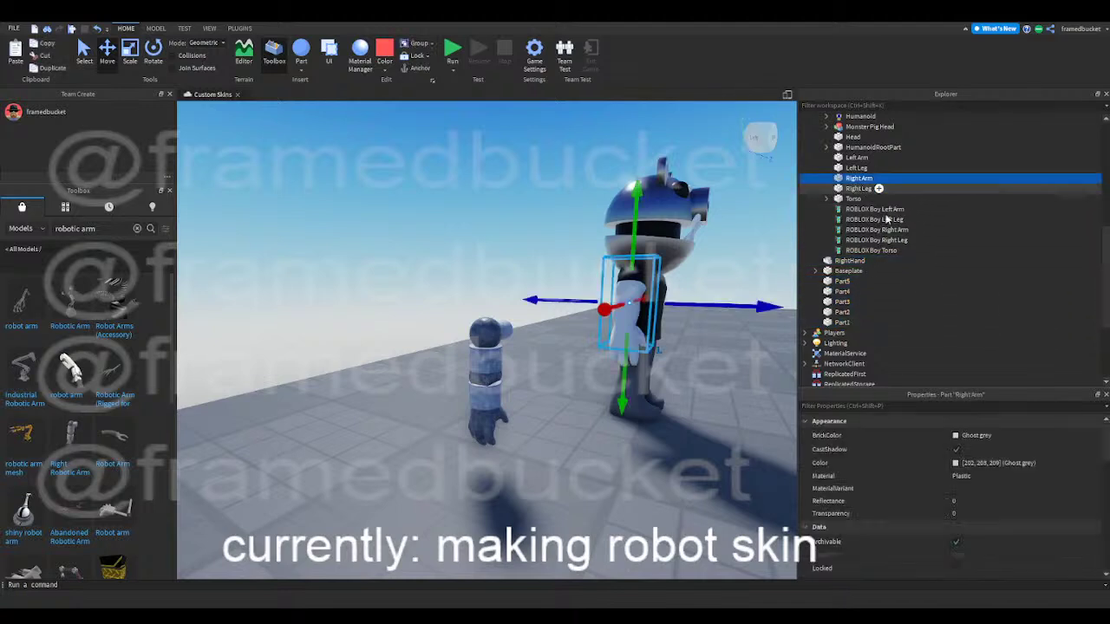
{"action": "key", "text": "Delete"}
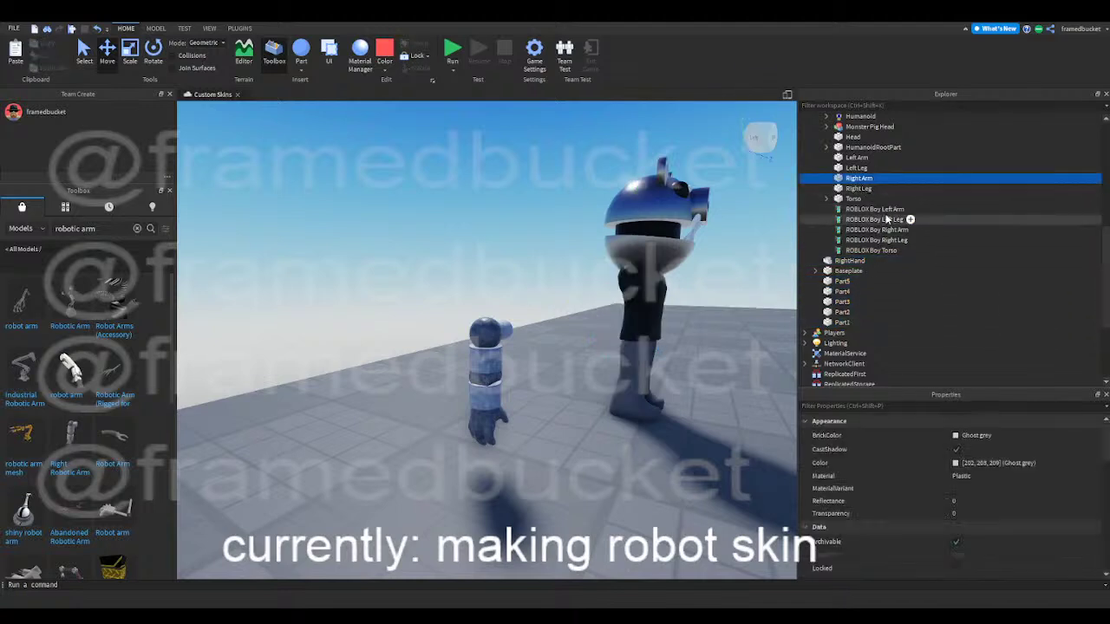
- Select the complete robotic arm including the hand and move it close beside the Robot character's body
{"action": "left_click", "coordinate": [466, 423]}
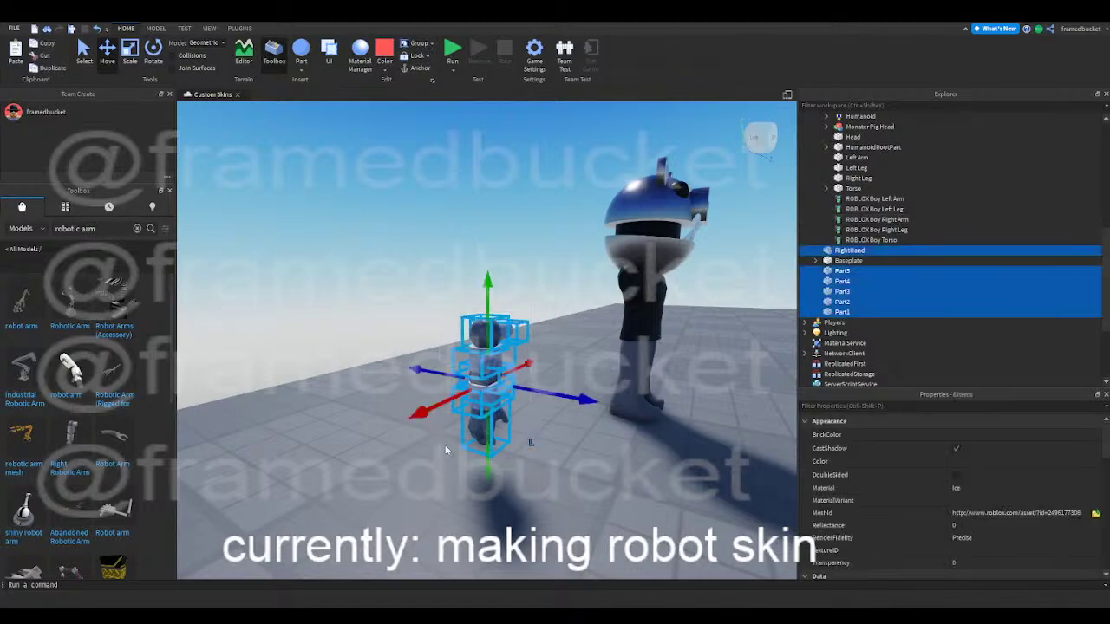
{"action": "right_click_drag", "start_coordinate": [559, 354], "coordinate": [557, 350]}
{"action": "left_click_drag", "start_coordinate": [409, 390], "coordinate": [562, 430]}
{"action": "key", "text": "a"}
{"action": "right_click_drag", "start_coordinate": [561, 430], "coordinate": [564, 429]}
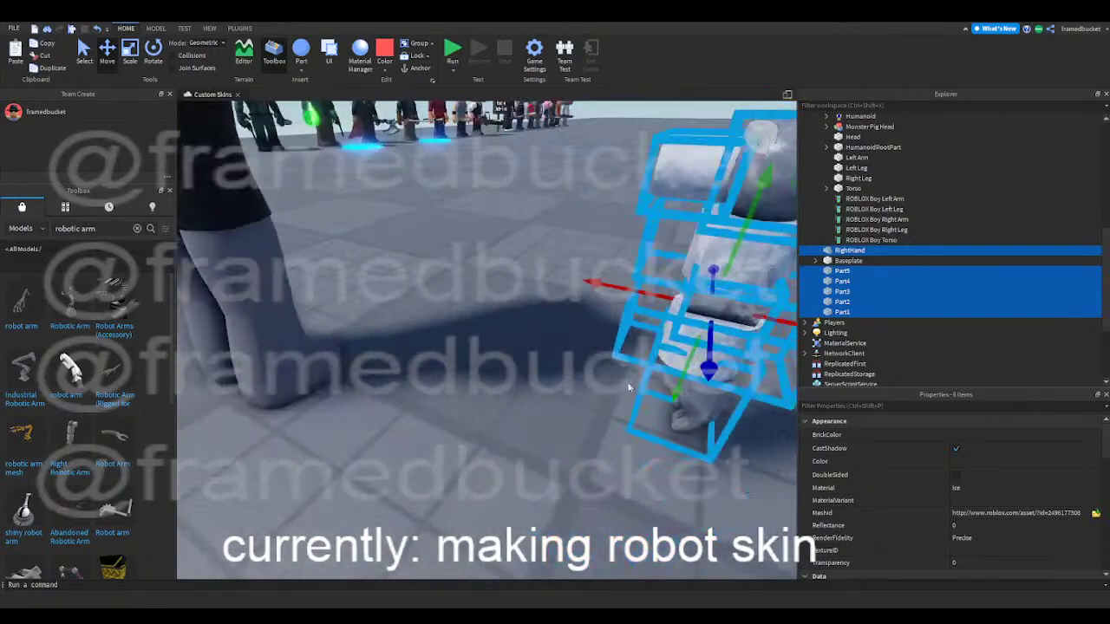
{"action": "left_click_drag", "start_coordinate": [578, 293], "coordinate": [383, 269]}
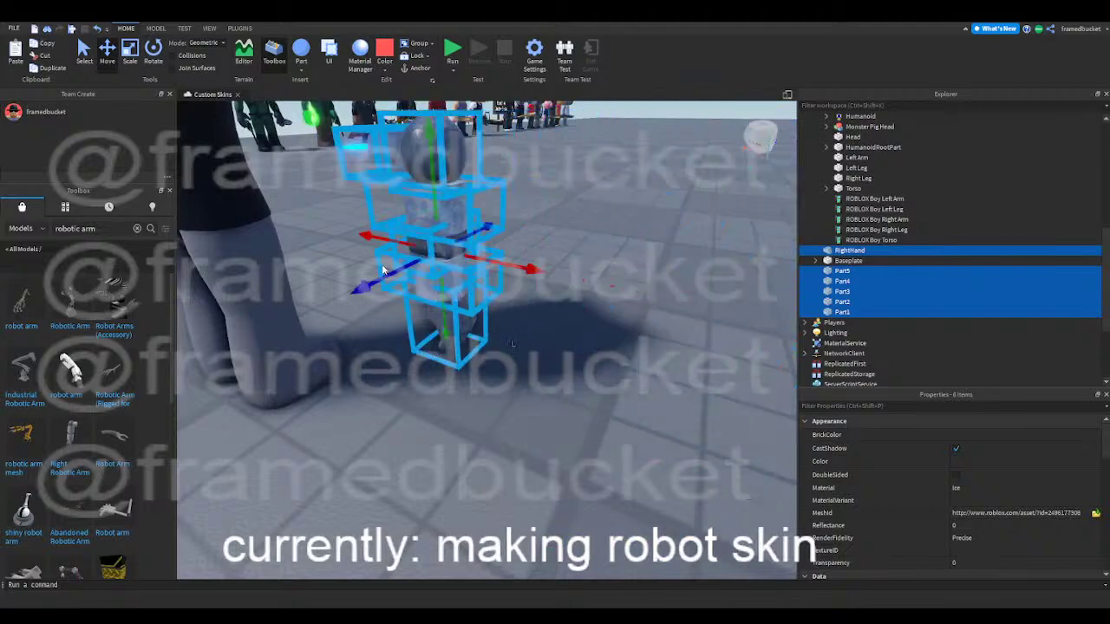
{"action": "right_click_drag", "start_coordinate": [354, 481], "coordinate": [355, 480]}
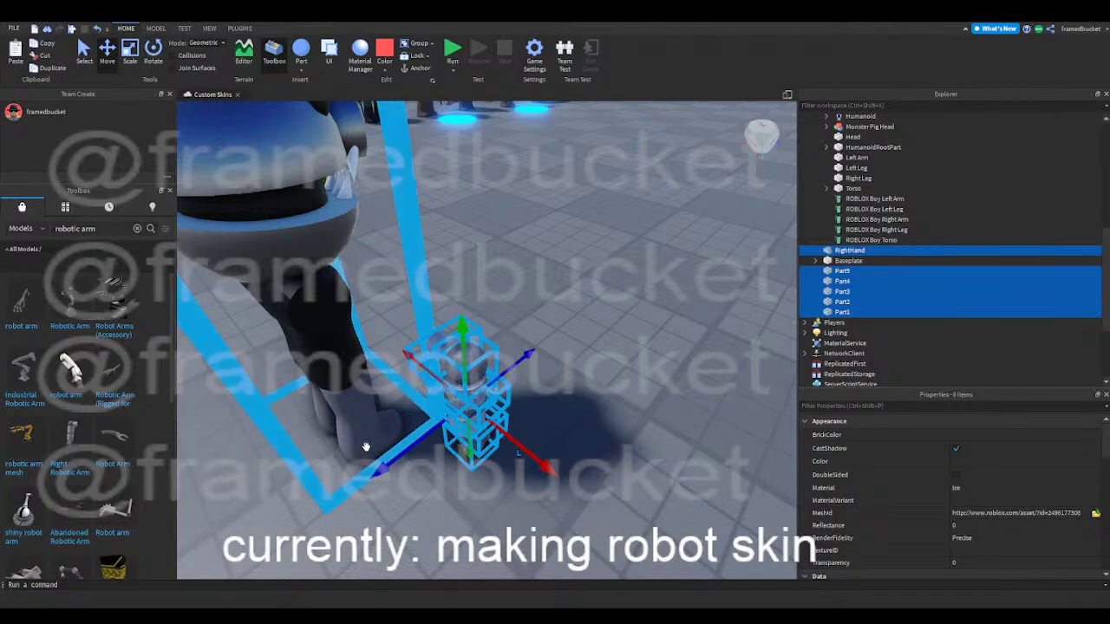
- Raise the robotic arm to the Robot's shoulder height and bring it closer to the torso
{"action": "right_click_drag", "start_coordinate": [605, 476], "coordinate": [590, 490]}
{"action": "scroll", "coordinate": [590, 490], "scroll_direction": "up", "scroll_amount": 3}
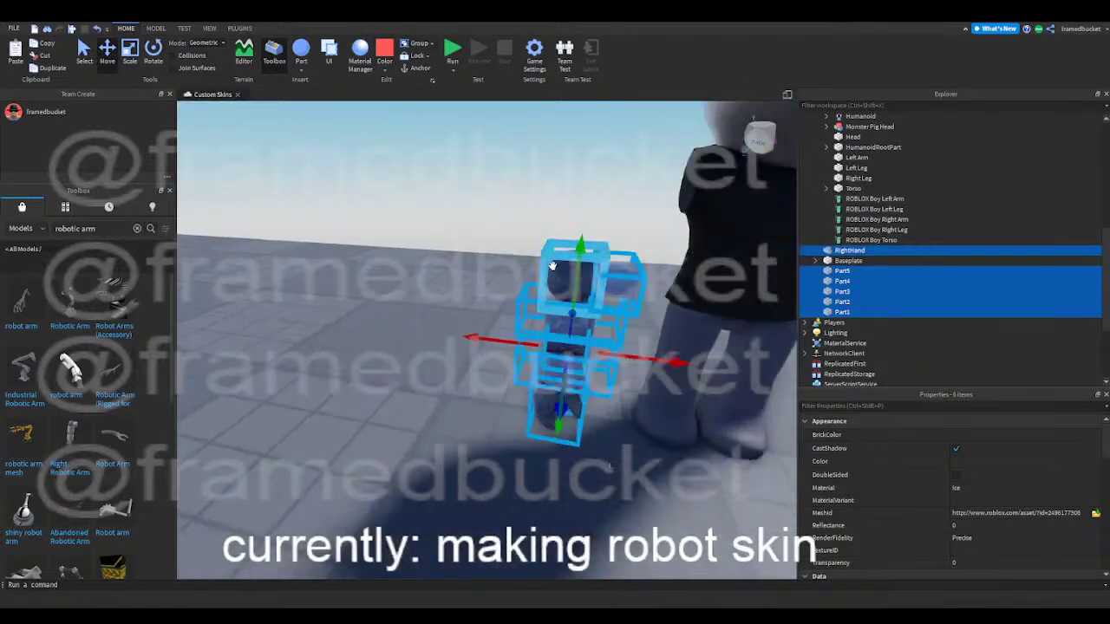
{"action": "left_click_drag", "start_coordinate": [582, 260], "coordinate": [593, 170]}
{"action": "left_click_drag", "start_coordinate": [666, 269], "coordinate": [699, 269]}
{"action": "right_click_drag", "start_coordinate": [699, 269], "coordinate": [699, 268]}
{"action": "scroll", "coordinate": [699, 267], "scroll_direction": "down", "scroll_amount": 8}
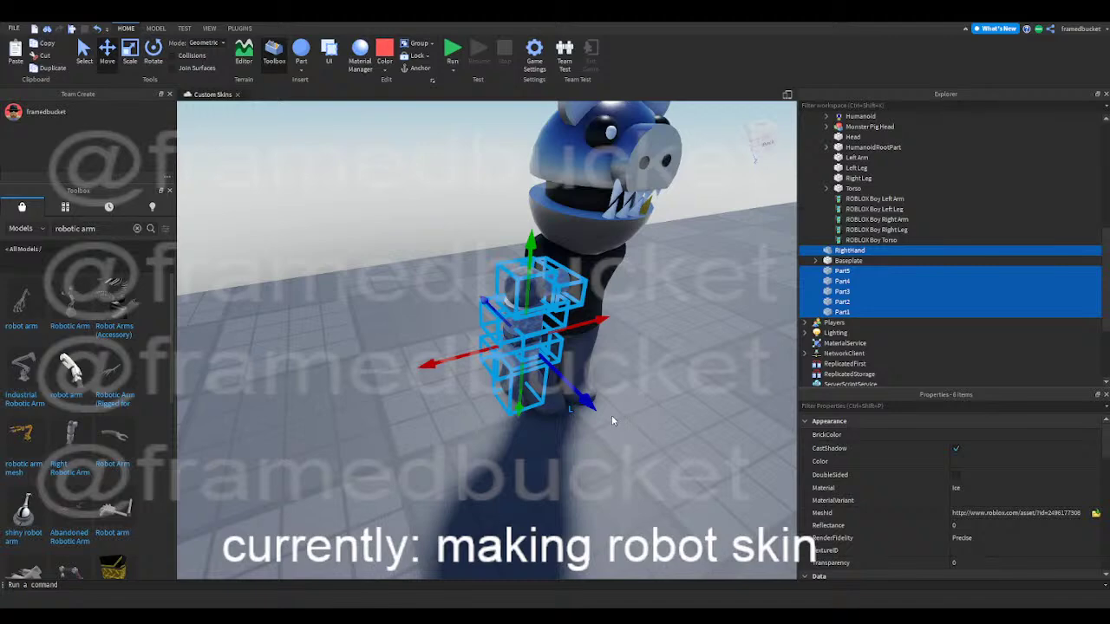
- Align the robotic arm front to back with the Robot's torso in the side view
{"action": "key", "text": "w"}
{"action": "key", "text": "a"}
{"action": "right_click_drag", "start_coordinate": [593, 439], "coordinate": [593, 439]}
{"action": "right_click_drag", "start_coordinate": [555, 319], "coordinate": [432, 297]}
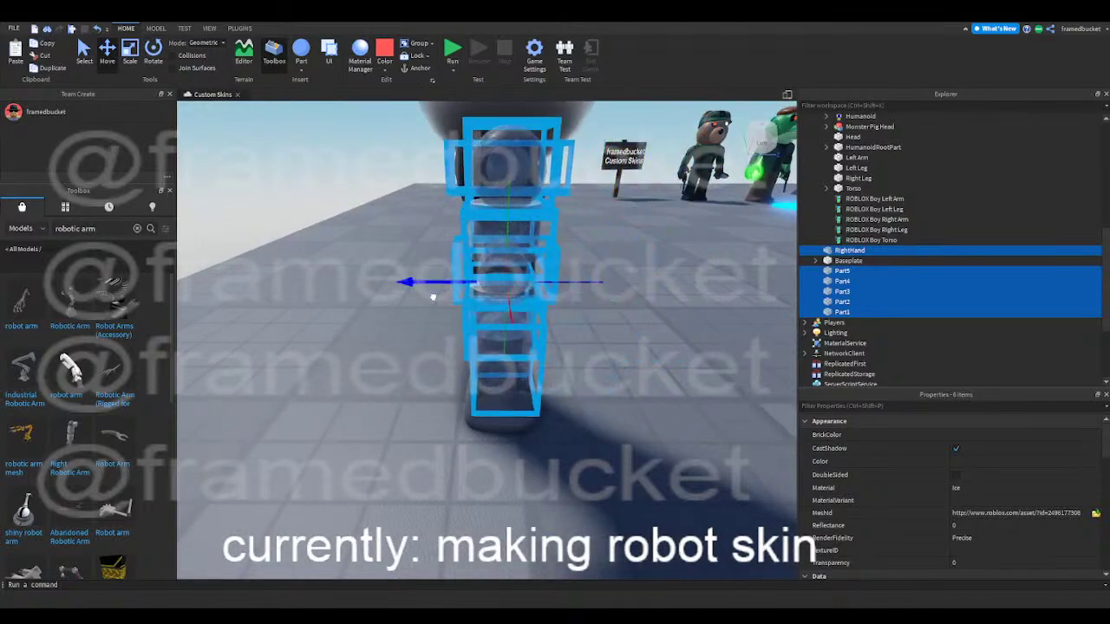
{"action": "left_click_drag", "start_coordinate": [497, 367], "coordinate": [494, 388]}
- Nudge the robotic arm sideways until its shoulder peg meets the Robot's torso
{"action": "key", "text": "d"}
{"action": "right_click_drag", "start_coordinate": [494, 388], "coordinate": [496, 388]}
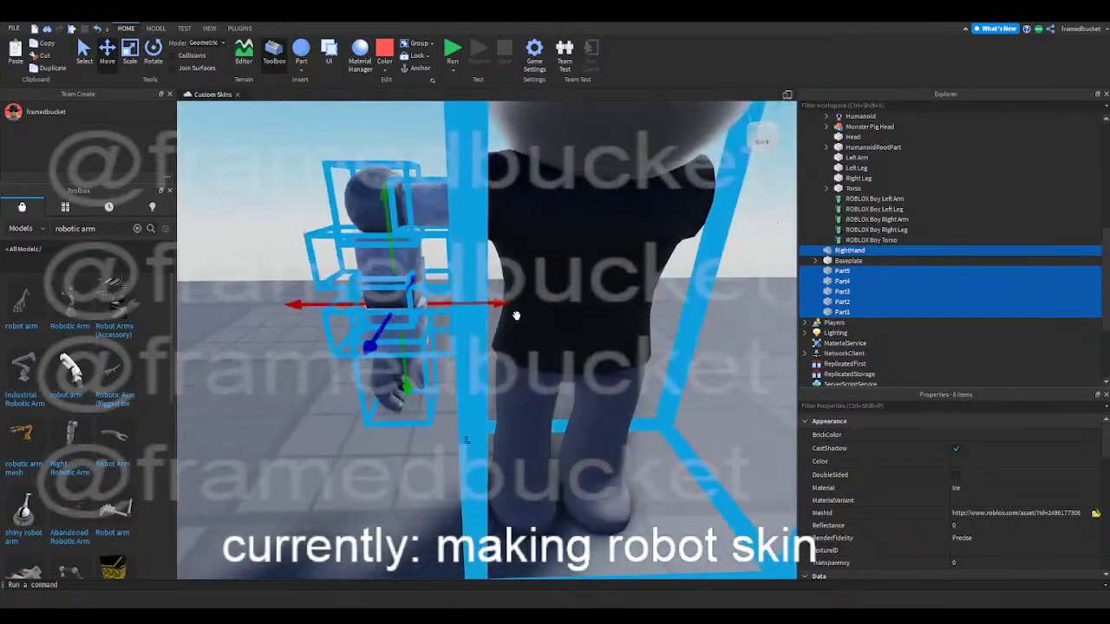
{"action": "mouse_move", "coordinate": [503, 304]}
{"action": "left_mouse_down"}
{"action": "mouse_move", "coordinate": [525, 296]}
{"action": "mouse_move", "coordinate": [512, 301]}
{"action": "left_mouse_up"}
{"action": "left_click", "coordinate": [287, 268]}
- Examine how the robotic arm sits on the Robot character from the front and from farther away
{"action": "key", "text": "s"}
{"action": "right_click_drag", "start_coordinate": [285, 268], "coordinate": [287, 269]}
{"action": "key", "text": "a"}
{"action": "key", "text": "w"}
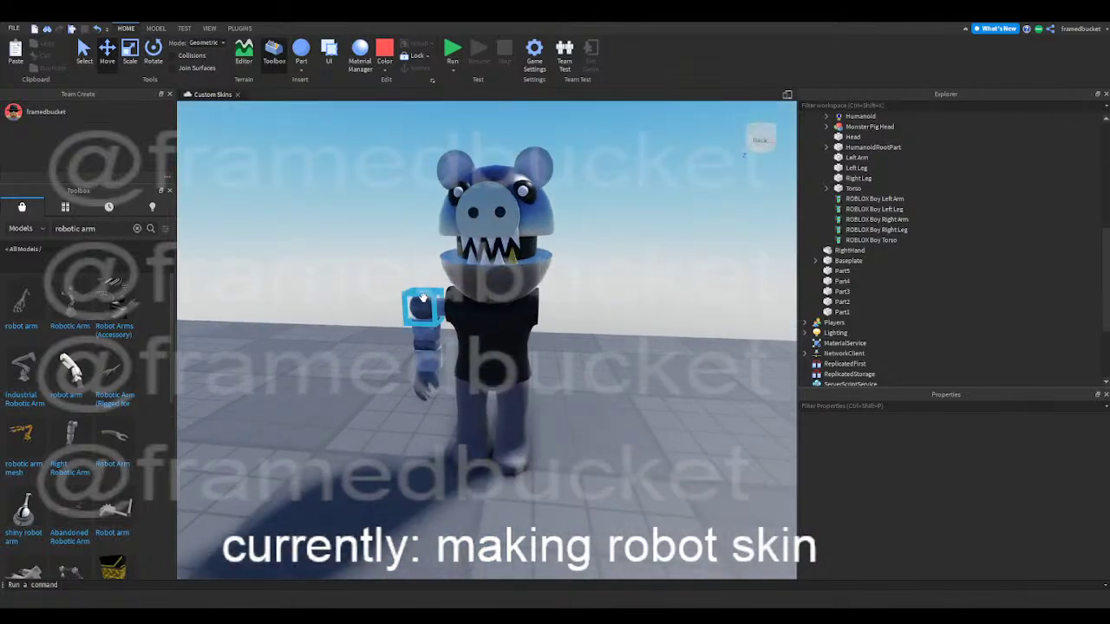
{"action": "left_click_drag", "start_coordinate": [392, 275], "coordinate": [450, 431]}
{"action": "key", "text": "ctrl+2"}
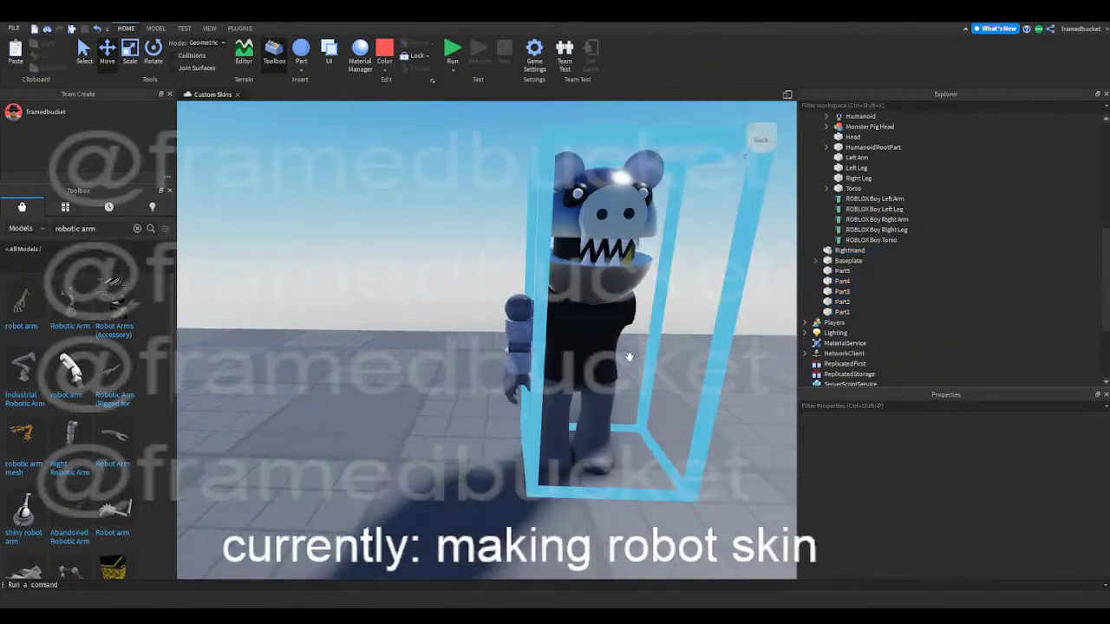
{"action": "key", "text": "s"}
{"action": "key", "text": "d"}
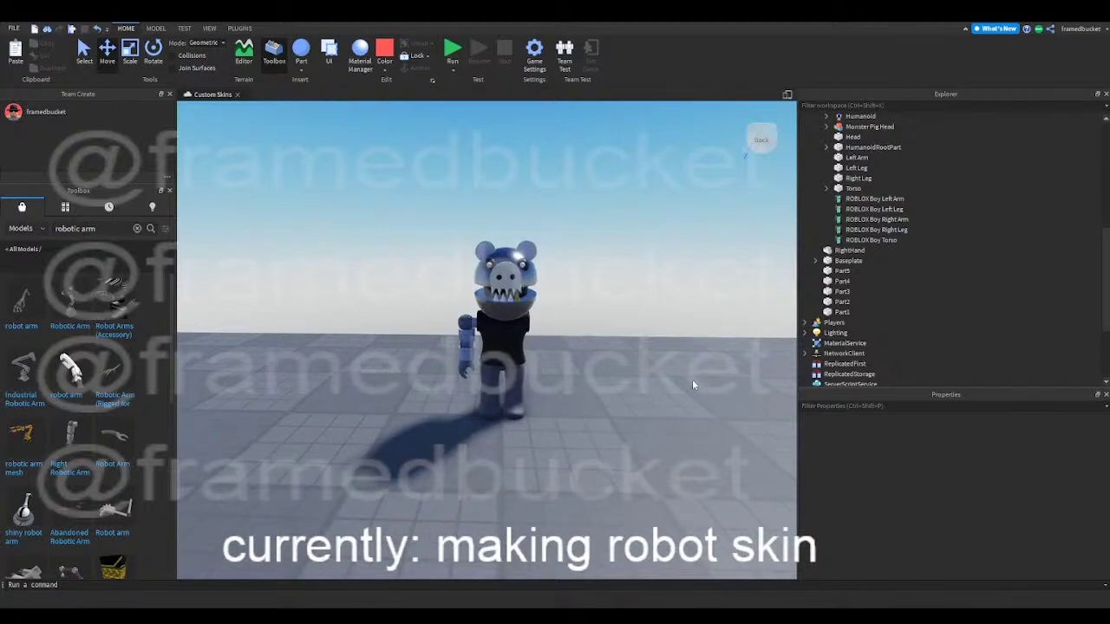
- Inspect the Robot's robotic arm and its shoulder joint up close from angled front views
{"action": "key", "text": "w"}
{"action": "key", "text": "w"}
{"action": "key", "text": "a"}
{"action": "mouse_move", "coordinate": [626, 362]}
{"action": "right_mouse_down"}
{"action": "mouse_move", "coordinate": [639, 358]}
{"action": "mouse_move", "coordinate": [627, 362]}
{"action": "right_mouse_up"}
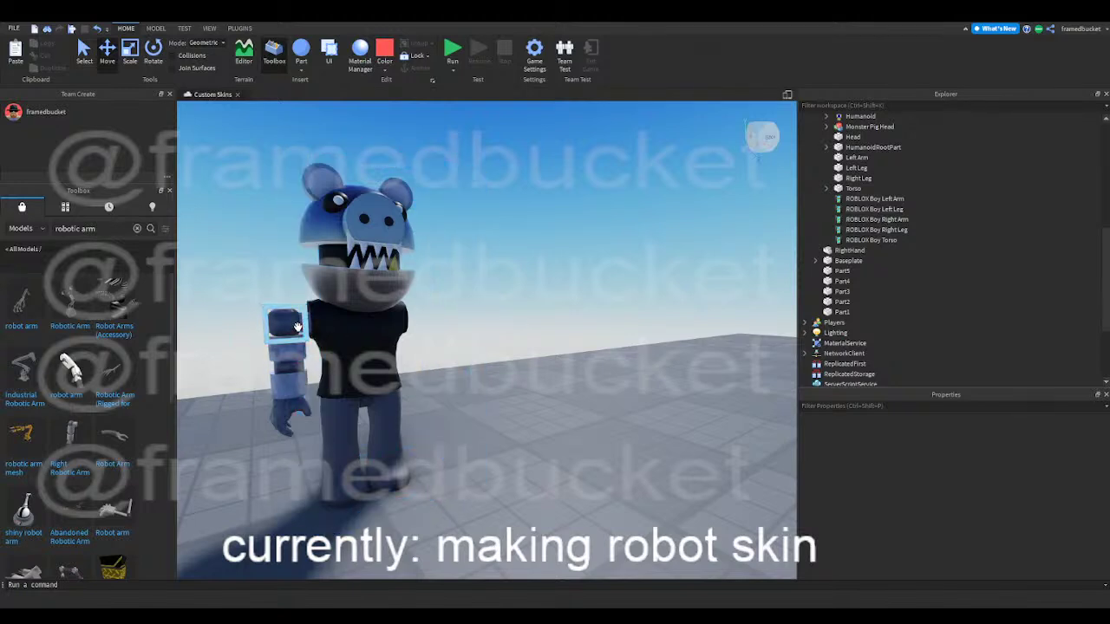
{"action": "right_click_drag", "start_coordinate": [520, 399], "coordinate": [404, 344]}
{"action": "key", "text": "w"}
{"action": "left_click", "coordinate": [440, 358]}
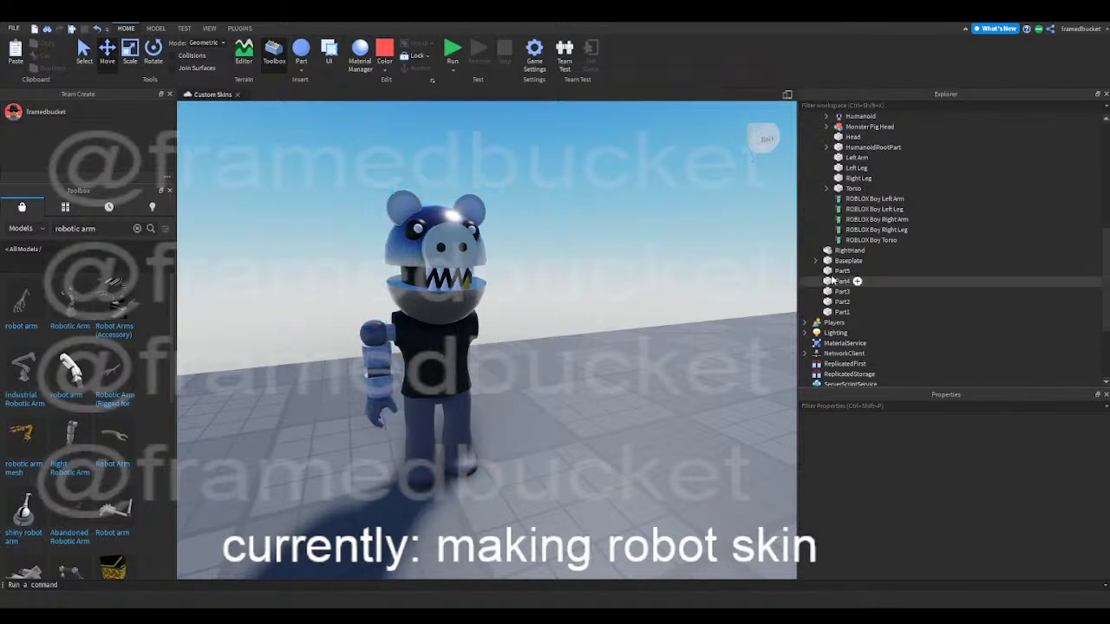
- Move RightHand and Part1 through Part5 of the robotic arm into the Robot model
{"action": "left_click", "coordinate": [845, 250]}
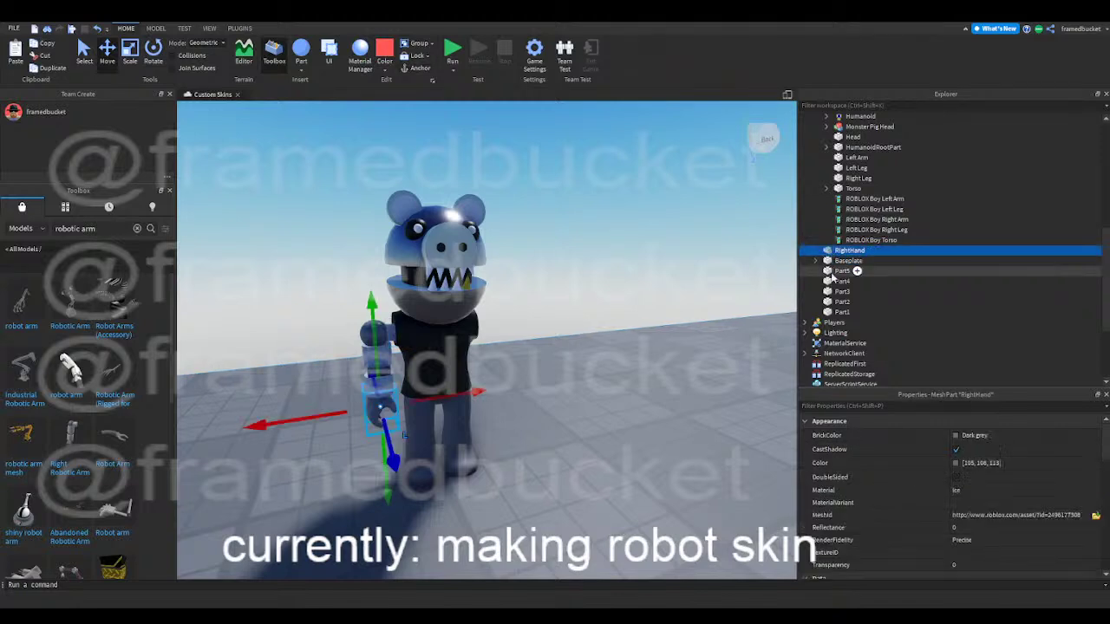
{"action": "left_click", "coordinate": [841, 270], "text": "ctrl"}
{"action": "left_click", "coordinate": [841, 281], "text": "ctrl"}
{"action": "left_click", "coordinate": [841, 292], "text": "ctrl"}
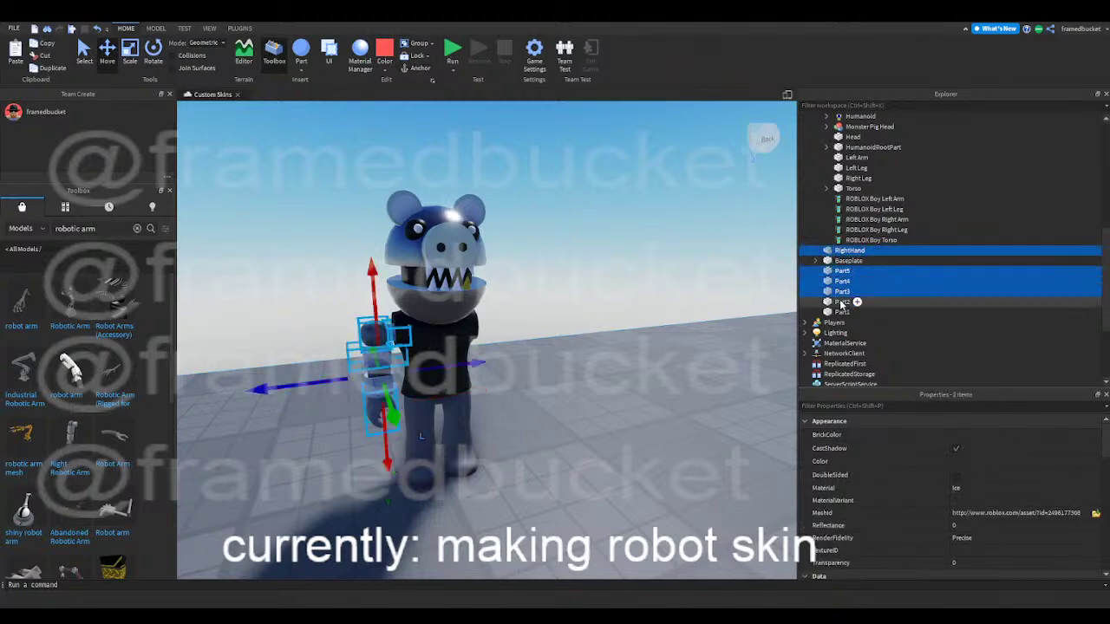
{"action": "left_click", "coordinate": [841, 301], "text": "ctrl"}
{"action": "left_click", "coordinate": [841, 312], "text": "ctrl"}
{"action": "left_click_drag", "start_coordinate": [842, 301], "coordinate": [860, 243]}
{"action": "left_click", "coordinate": [500, 310]}
{"action": "left_click_drag", "start_coordinate": [448, 360], "coordinate": [619, 369]}
{"action": "left_click", "coordinate": [596, 511]}
- Examine the assembled Robot character from the front, checking the pig head, jaw and robotic arm at different distances
{"action": "right_click_drag", "start_coordinate": [624, 389], "coordinate": [629, 392]}
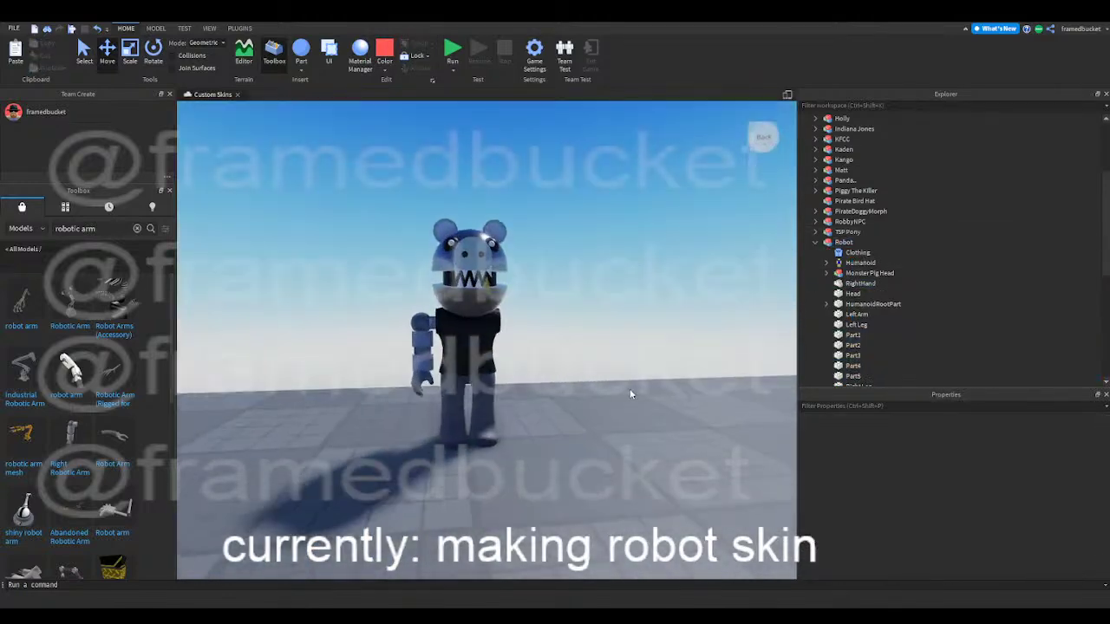
{"action": "key", "text": "e"}
{"action": "key", "text": "e"}
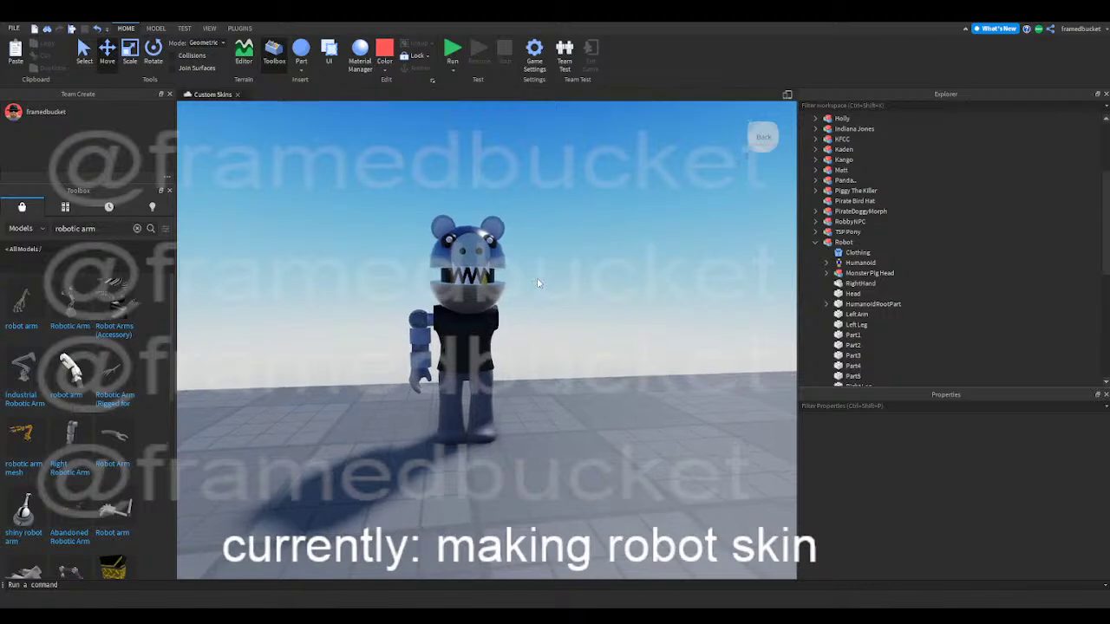
{"action": "scroll", "coordinate": [297, 302], "scroll_direction": "up", "scroll_amount": 3}
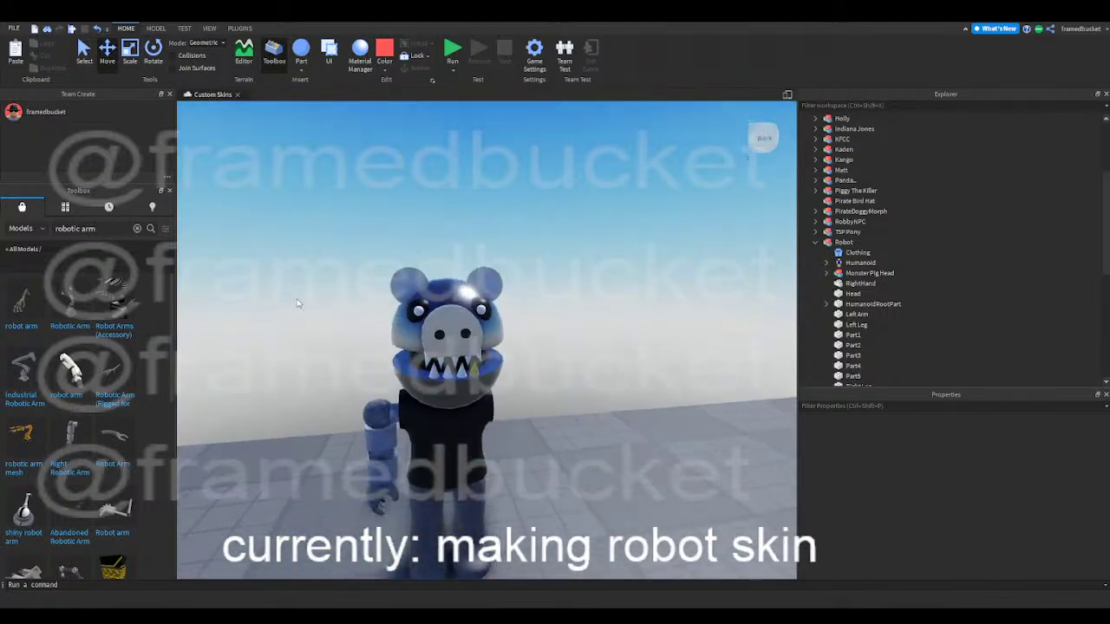
{"action": "right_click_drag", "start_coordinate": [298, 304], "coordinate": [297, 301]}
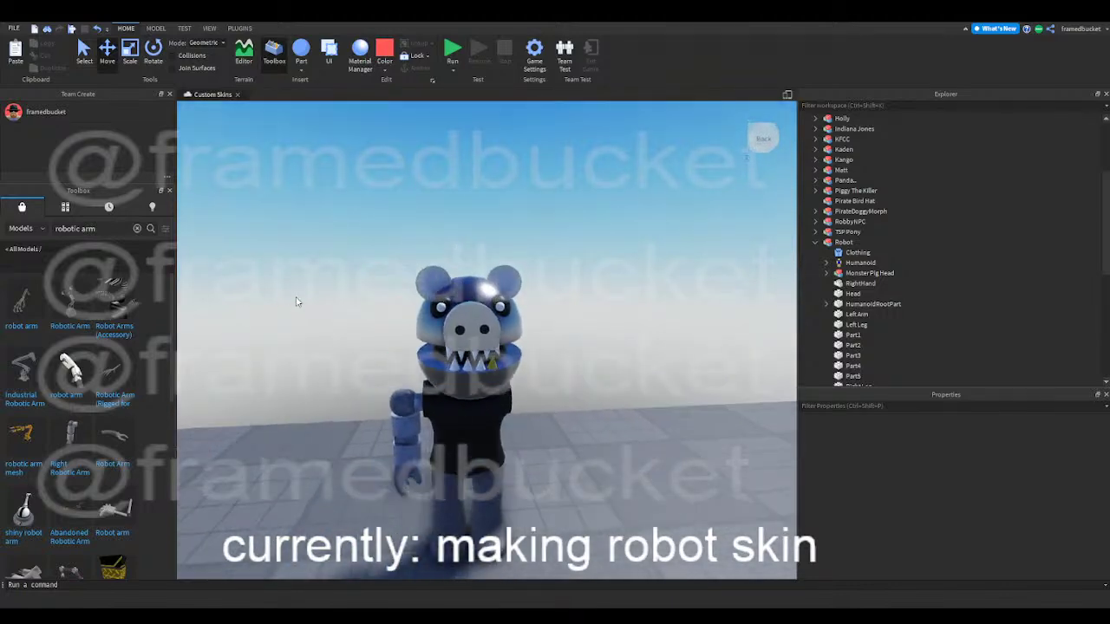
{"action": "key", "text": "q"}
{"action": "key", "text": "e"}
{"action": "right_click_drag", "start_coordinate": [297, 302], "coordinate": [298, 297]}
{"action": "key", "text": "w"}
{"action": "key", "text": "w"}
{"action": "key", "text": "s"}
{"action": "key", "text": "w"}
{"action": "key", "text": "s"}
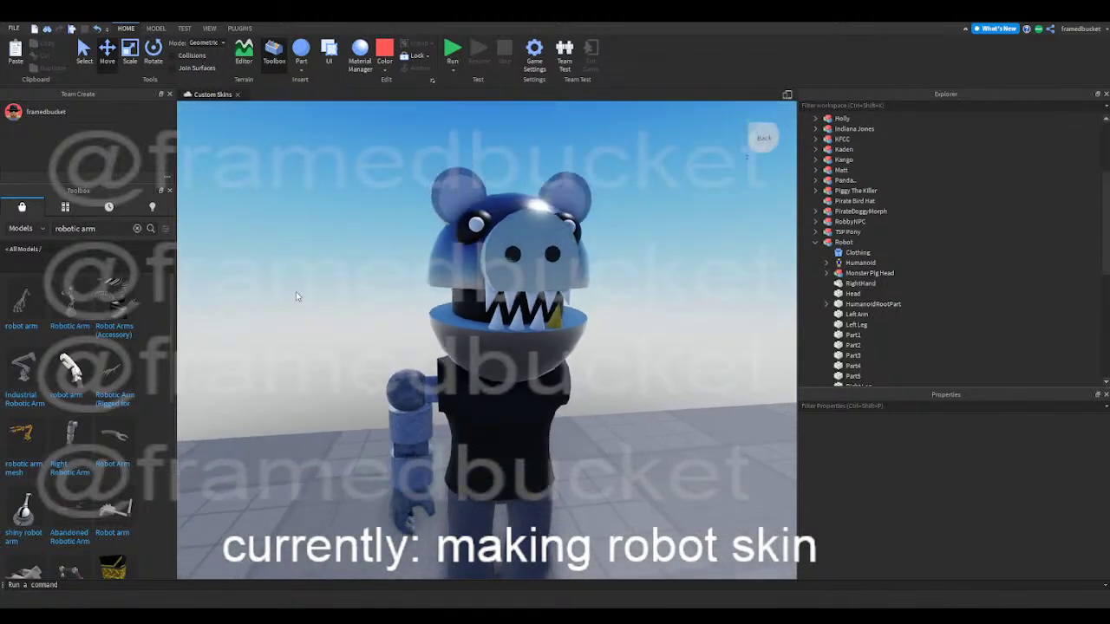